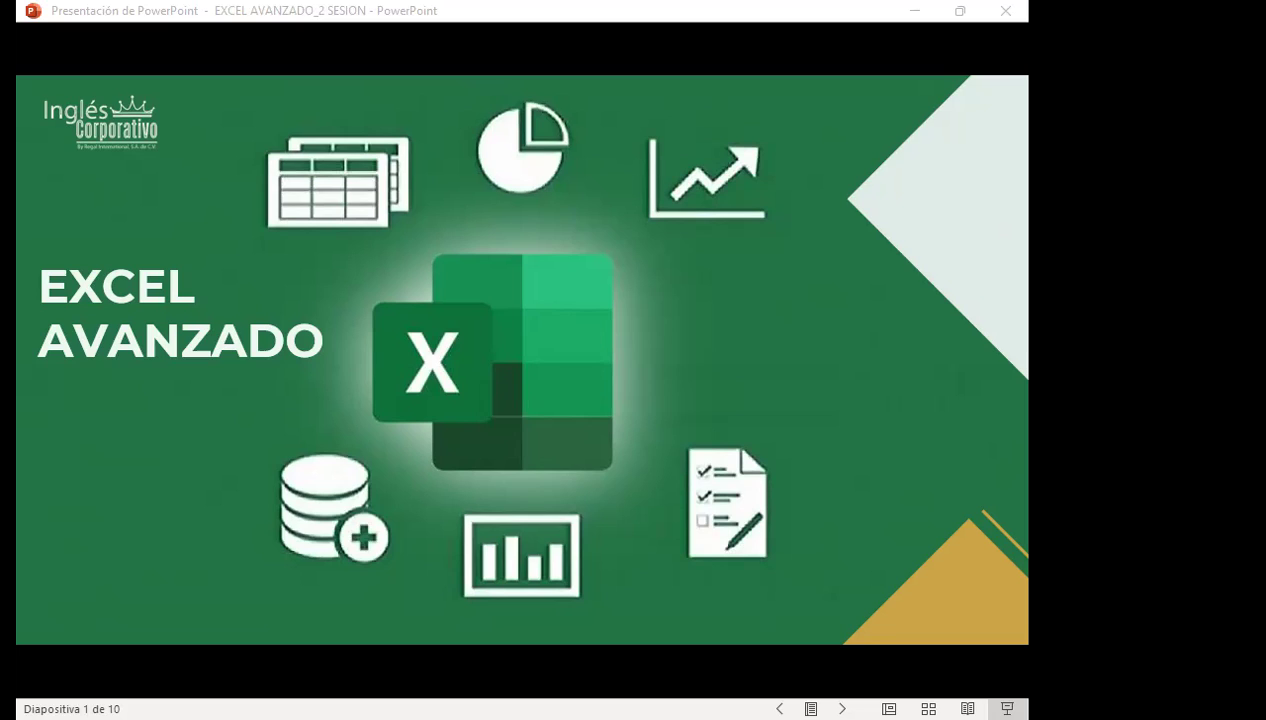
Present the EXCEL AVANZADO_2 SESION title slide, then switch to the online course in Firefox.
left_click(838, 380)
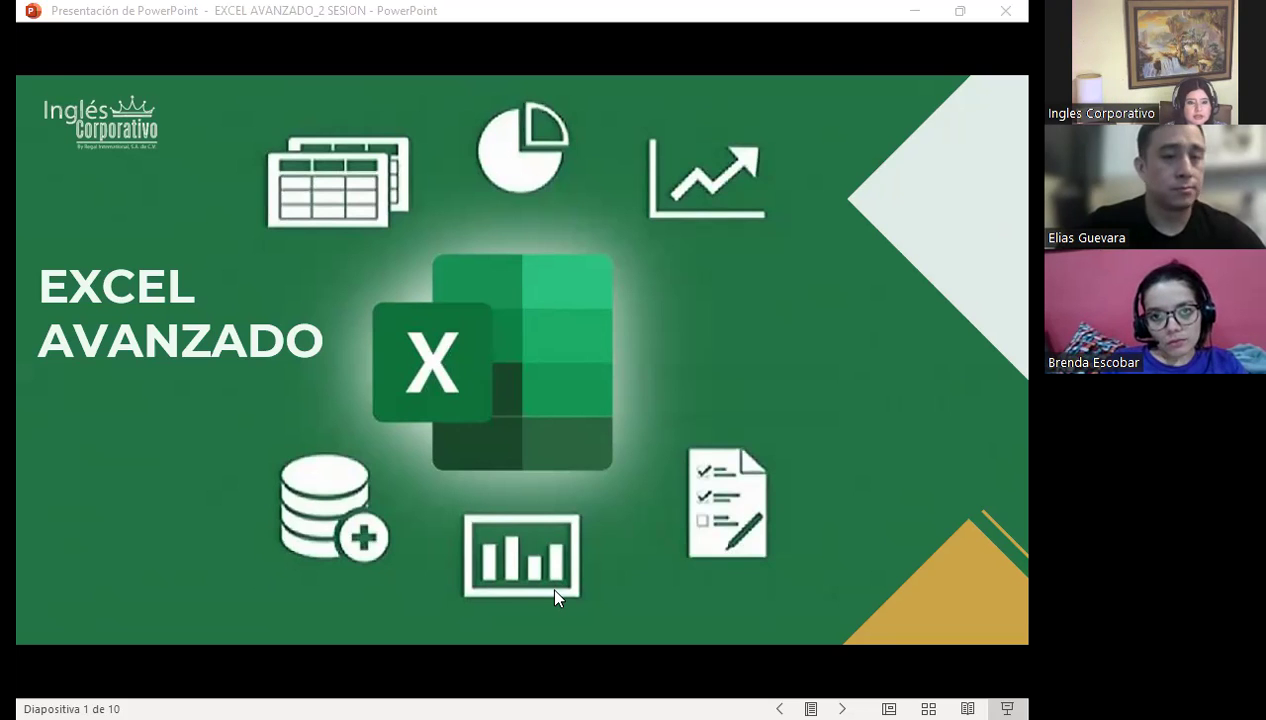
key("alt+Tab")
Show the 'Curso | FCO-EXCEL3' course outline down to Sección 1's '1.1 Función Indirecto' lab.
left_click(646, 50)
scroll(170, 452, "down", 2)
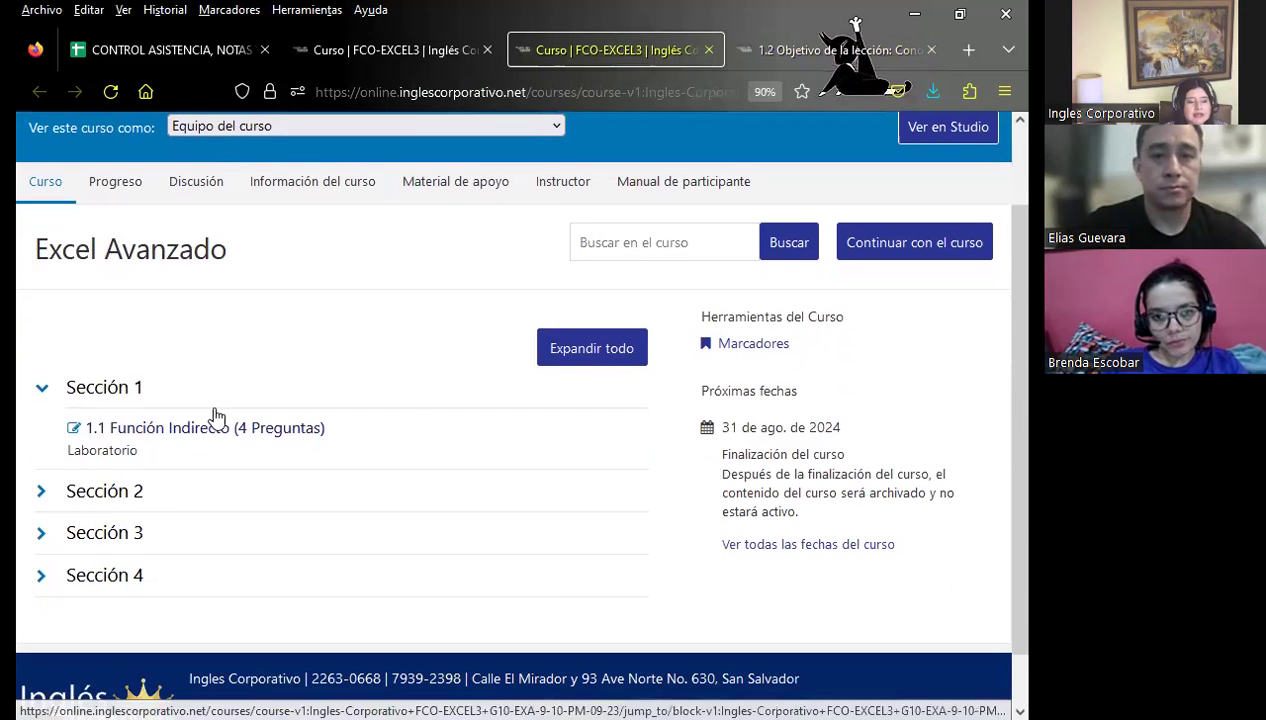
scroll(420, 422, "down", 1)
scroll(420, 422, "down", 1)
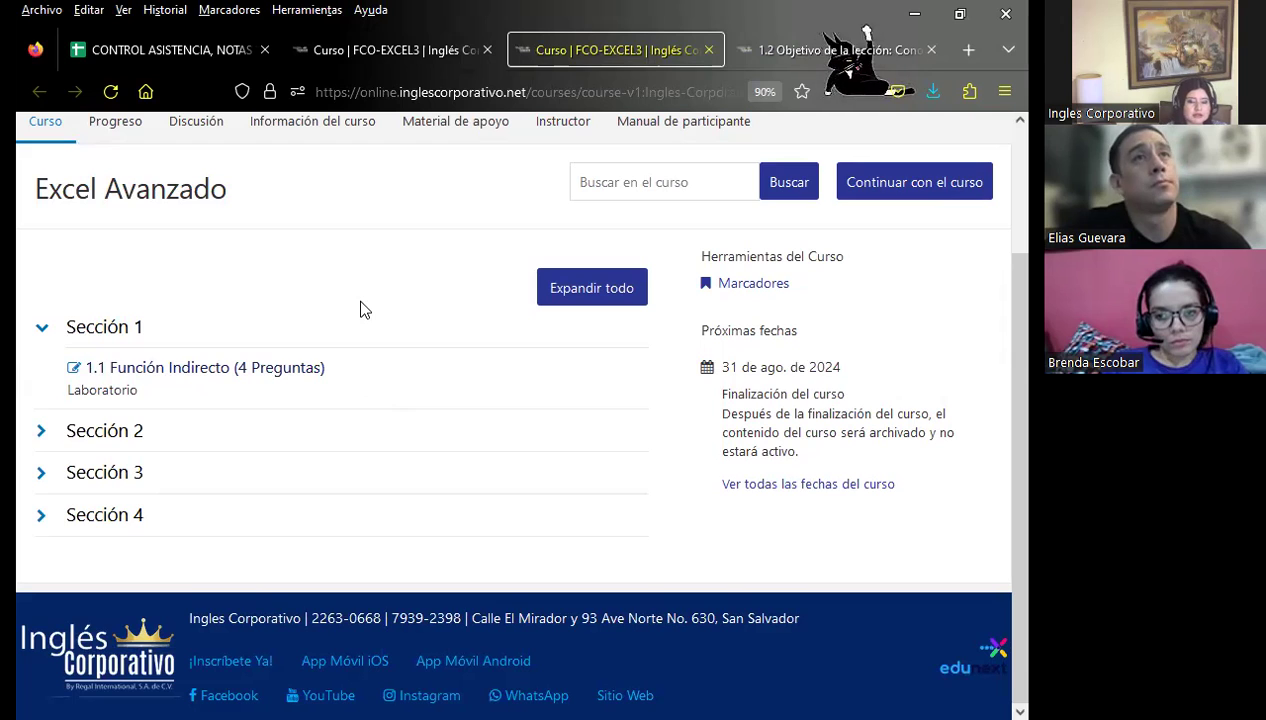
Go back to the '1.2 Objetivo de la lección' page on INDIRECTO with data validation.
left_click(771, 52)
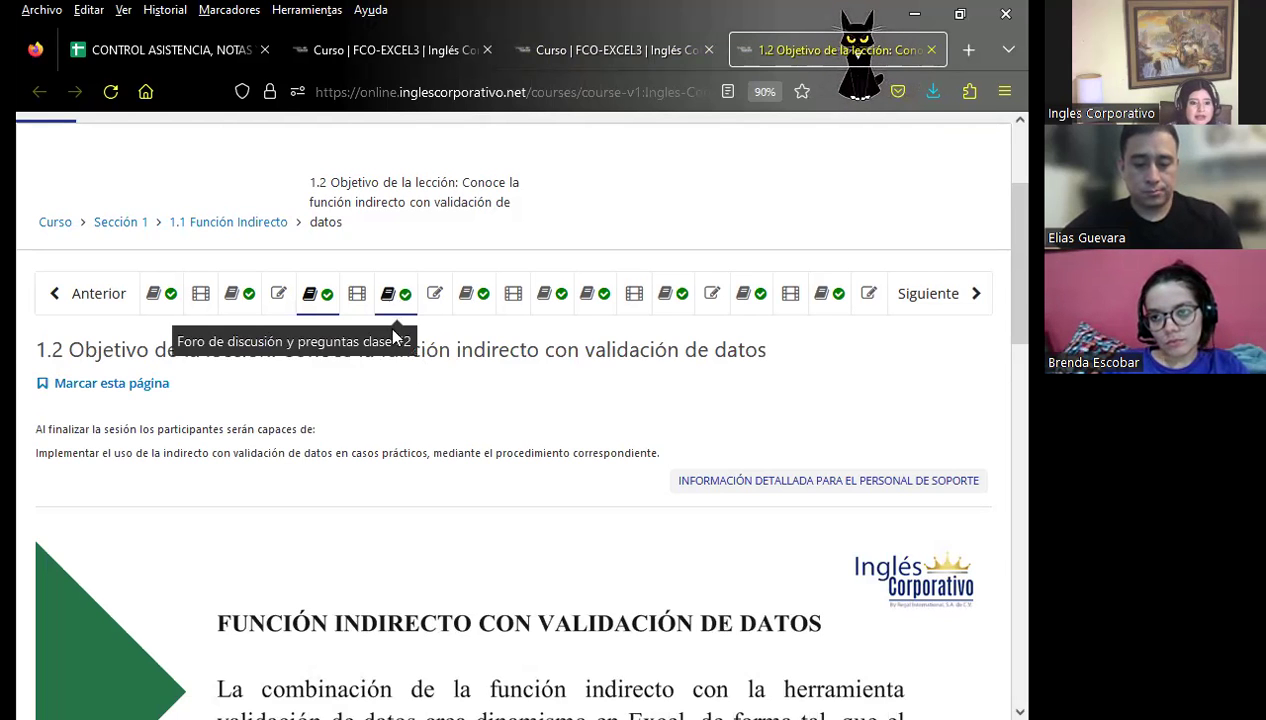
Browse the class #2 discussion and questions forum before returning to the slideshow.
left_click(392, 294)
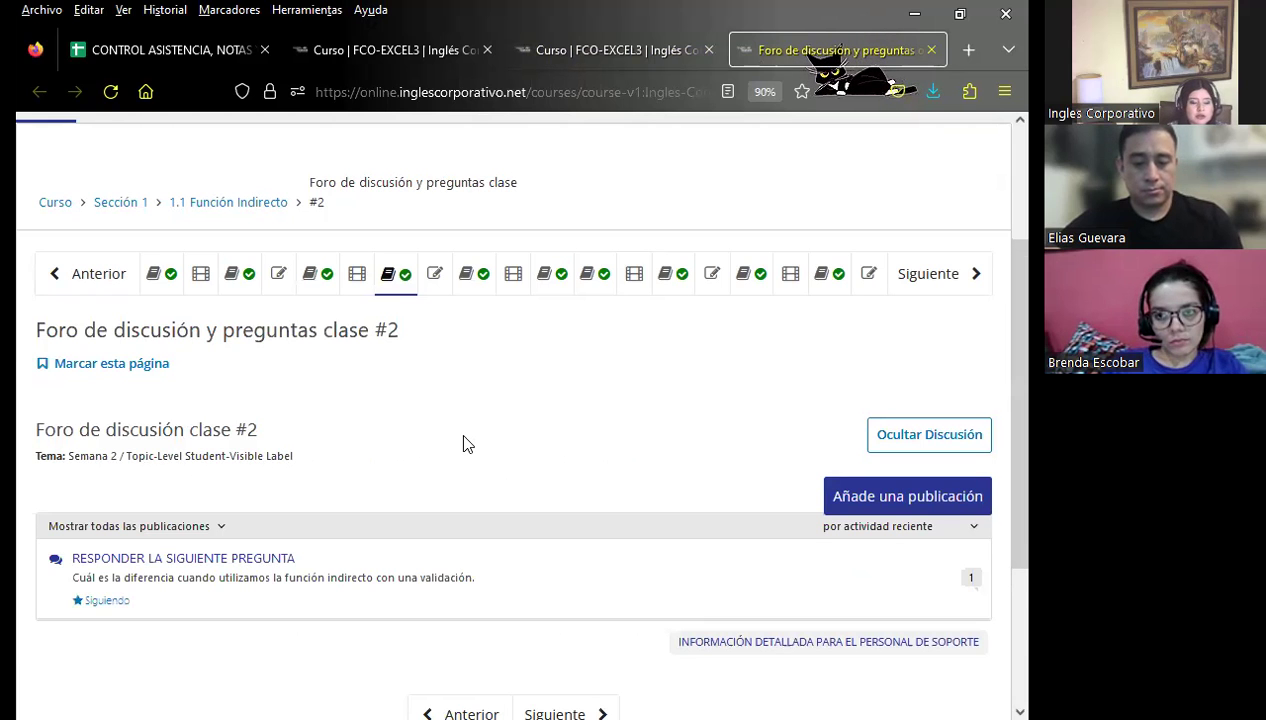
scroll(465, 430, "down", 4)
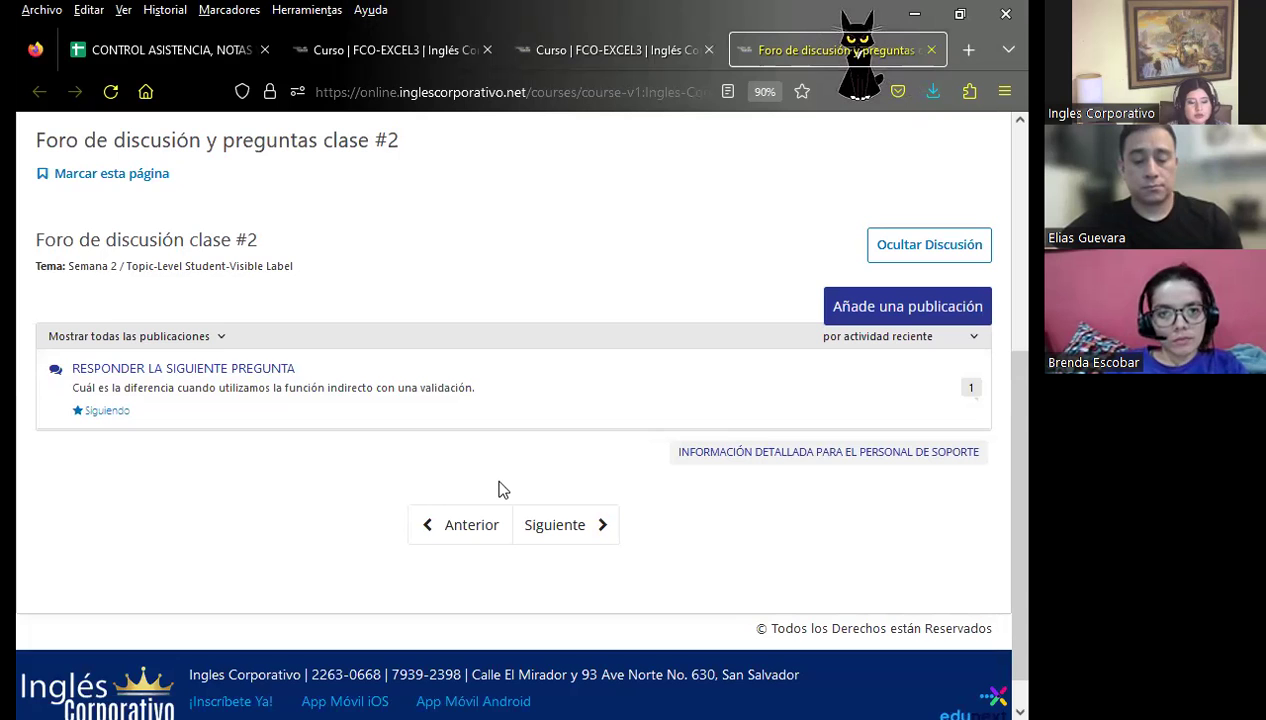
scroll(490, 440, "up", 3)
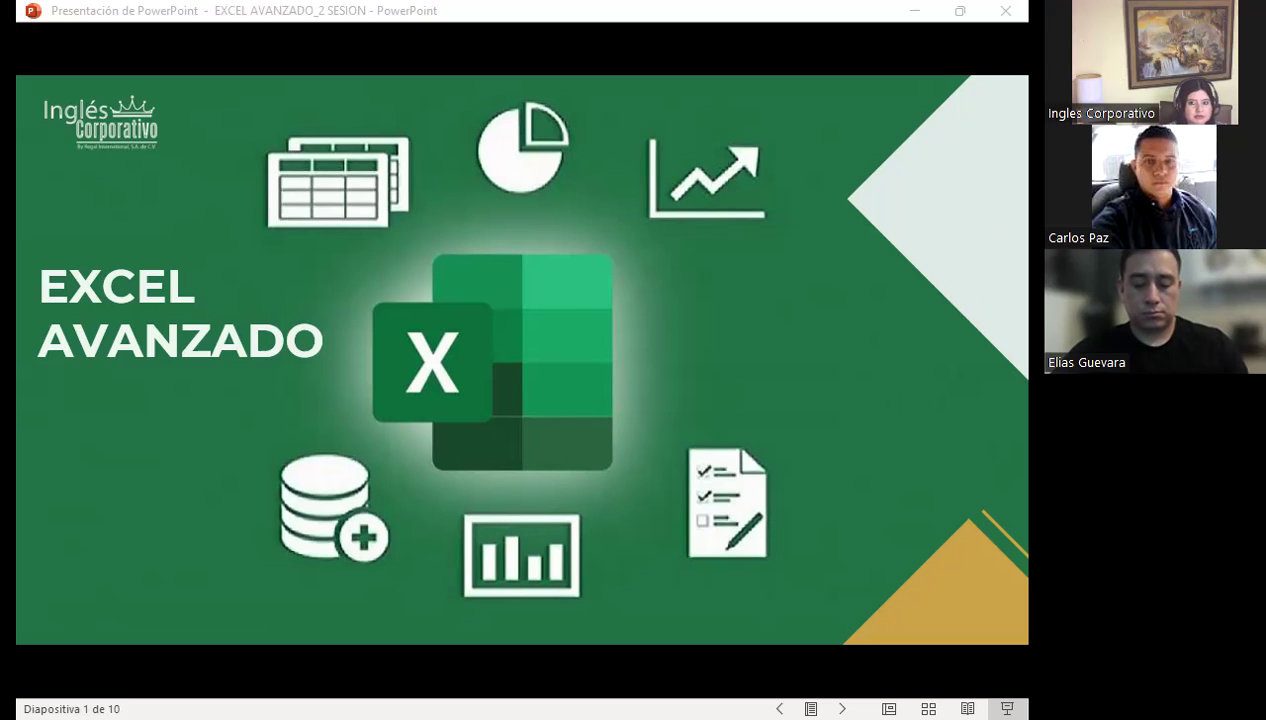
Advance the slideshow to slide 2, the AGENDA with the session's five steps.
left_click(540, 430)
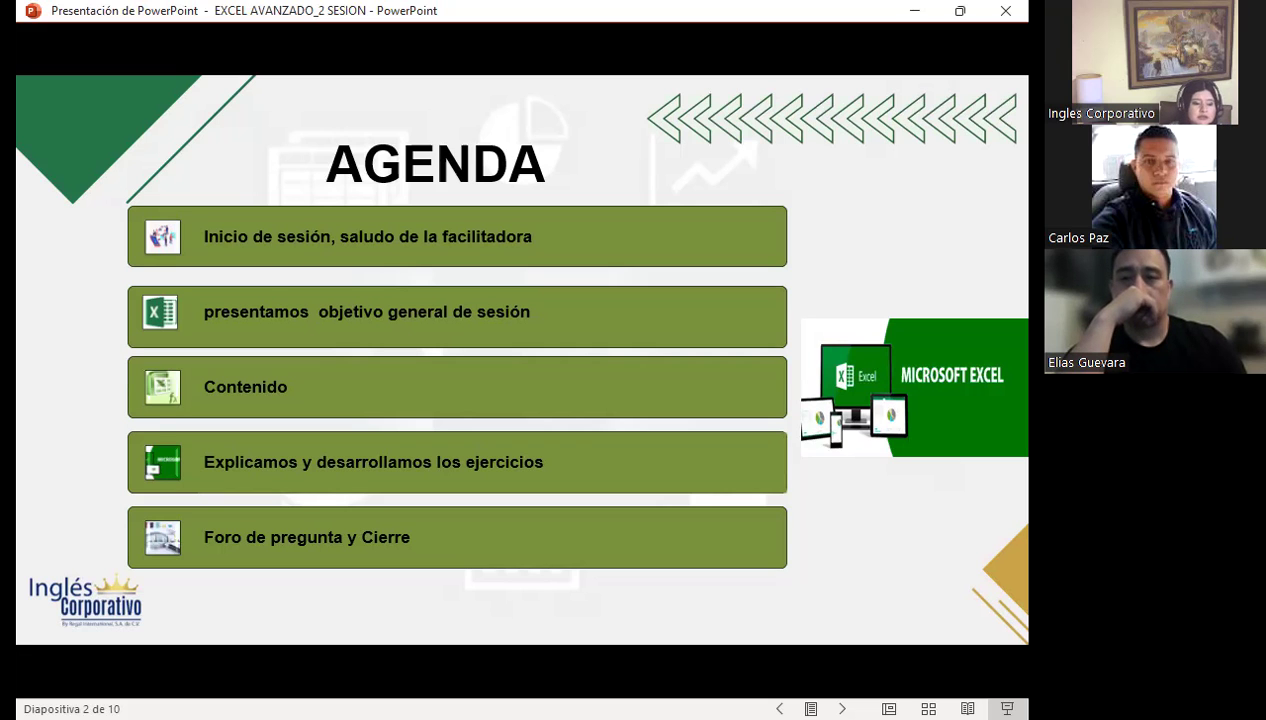
Advance to slide 3, 'Objetivo de sesión', on INDIRECTO with validation dropdown lists.
key("Right")
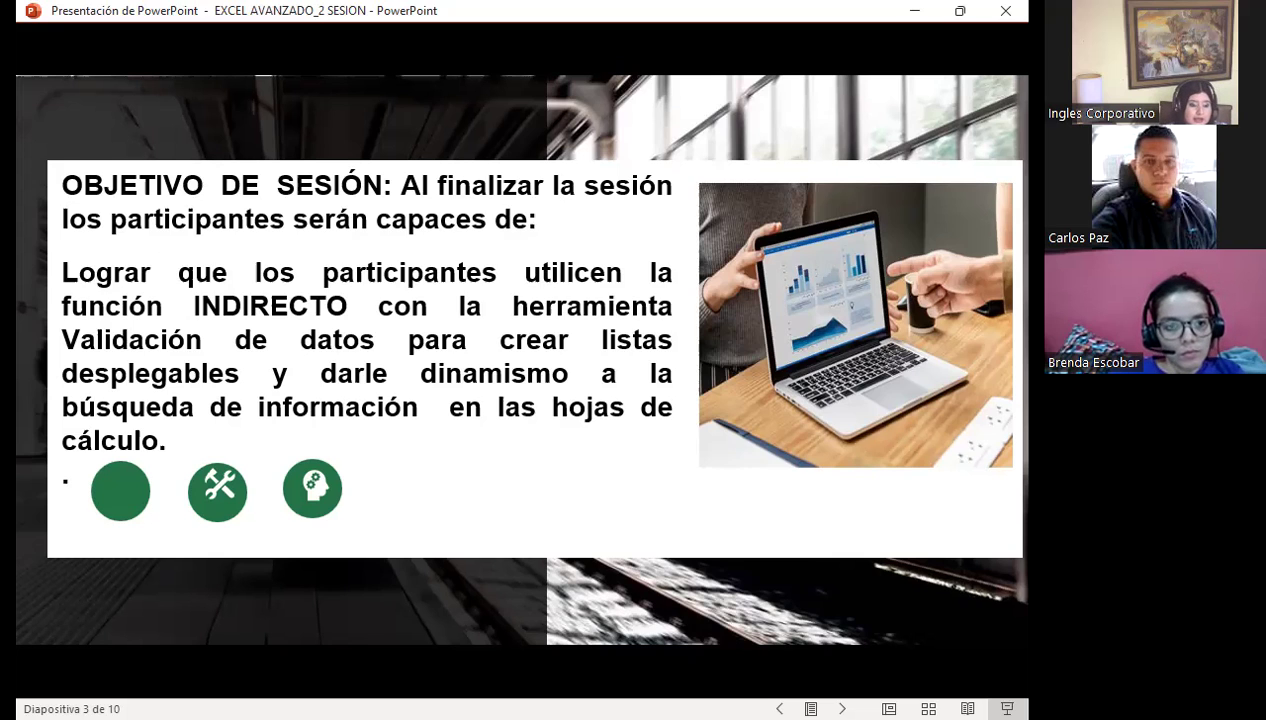
Advance to slide 4, 'INDIRECTO de Excel: Validación'.
key("Right")
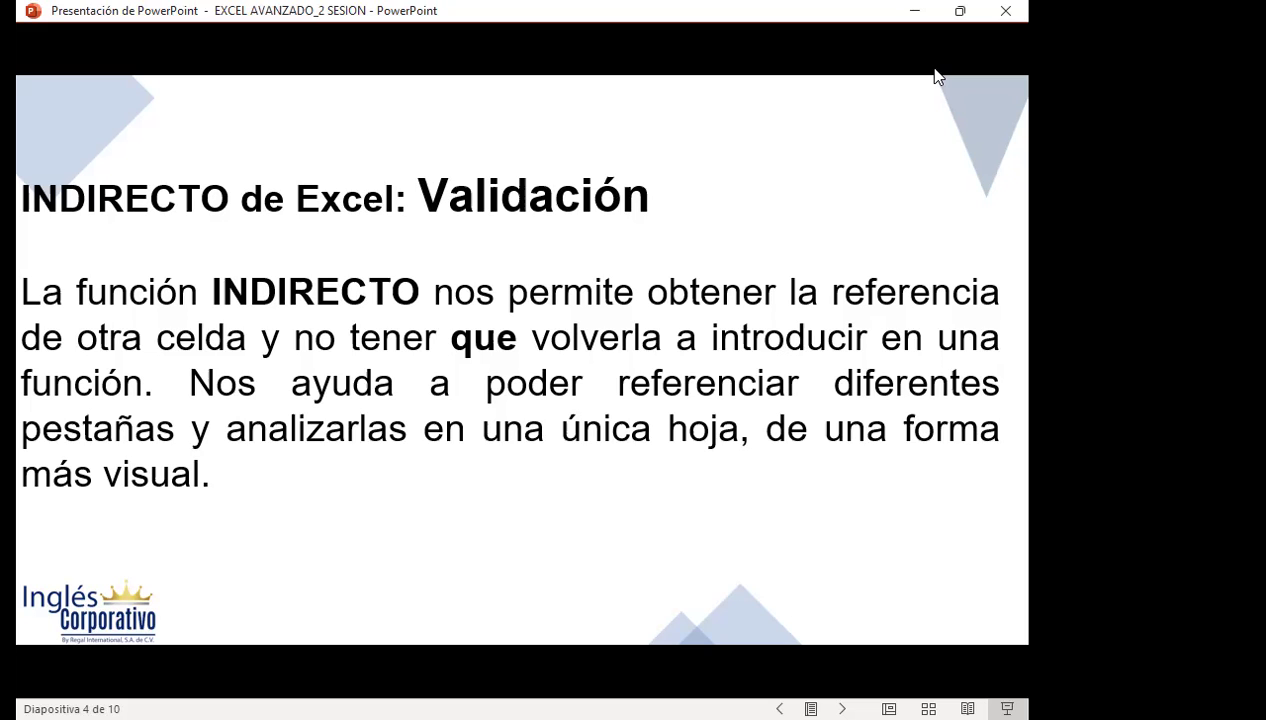
Try advancing from slide 4 to slide 5, FUNCIÓN INDIRECTO VALIDACIÓN.
left_click(937, 76)
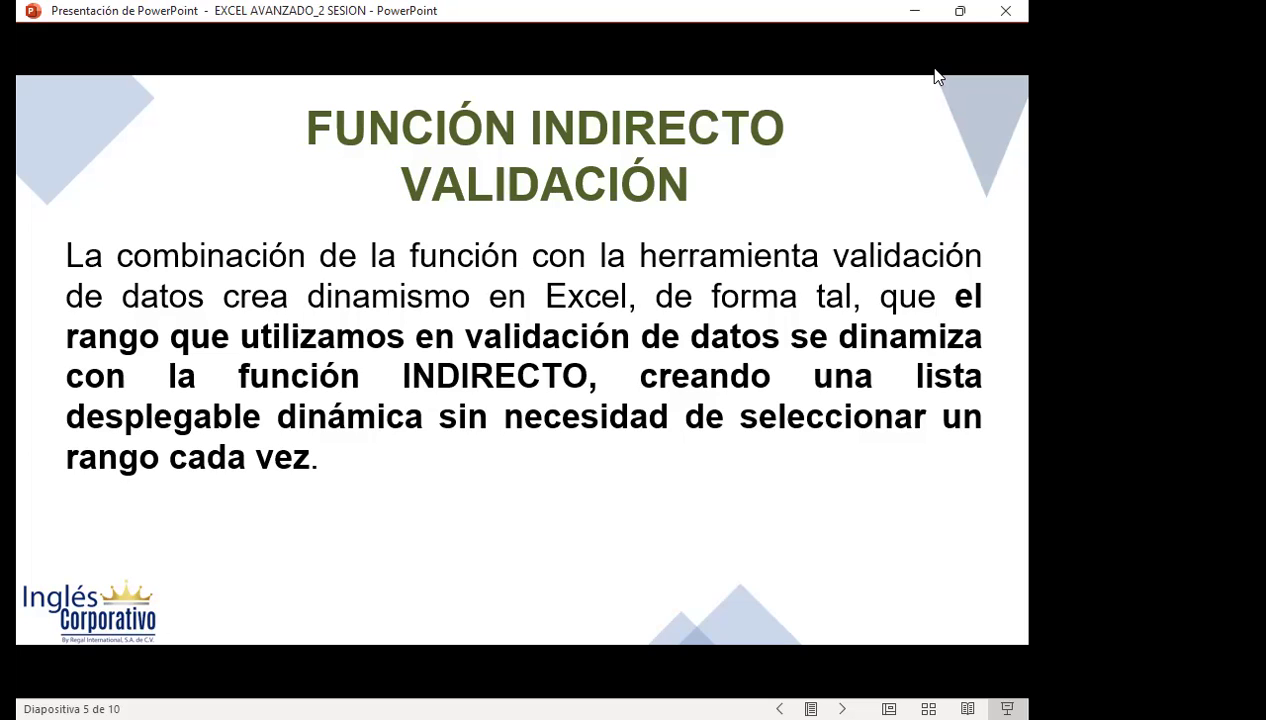
Advance to slide 6, the table of INDIRECTO's Ref and A1 arguments.
left_click(938, 77)
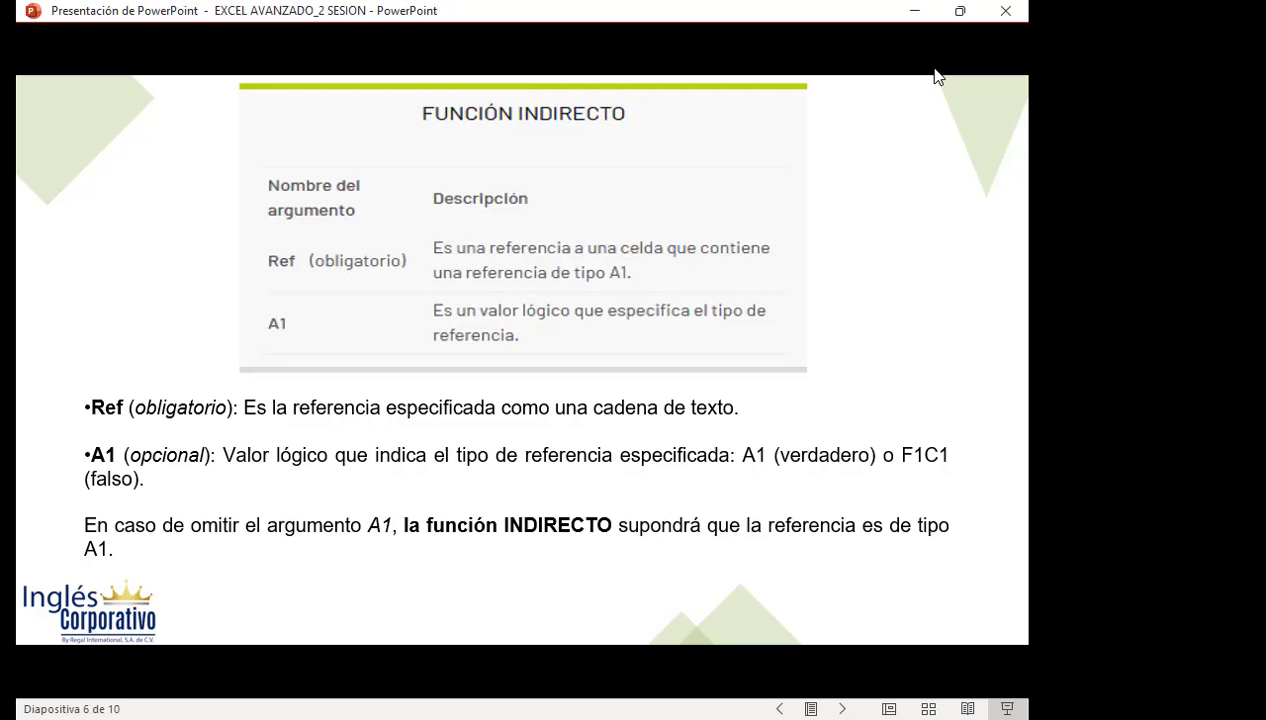
Advance to slide 7, 'Crear una Regla de Validación', listing seven steps.
key("Right")
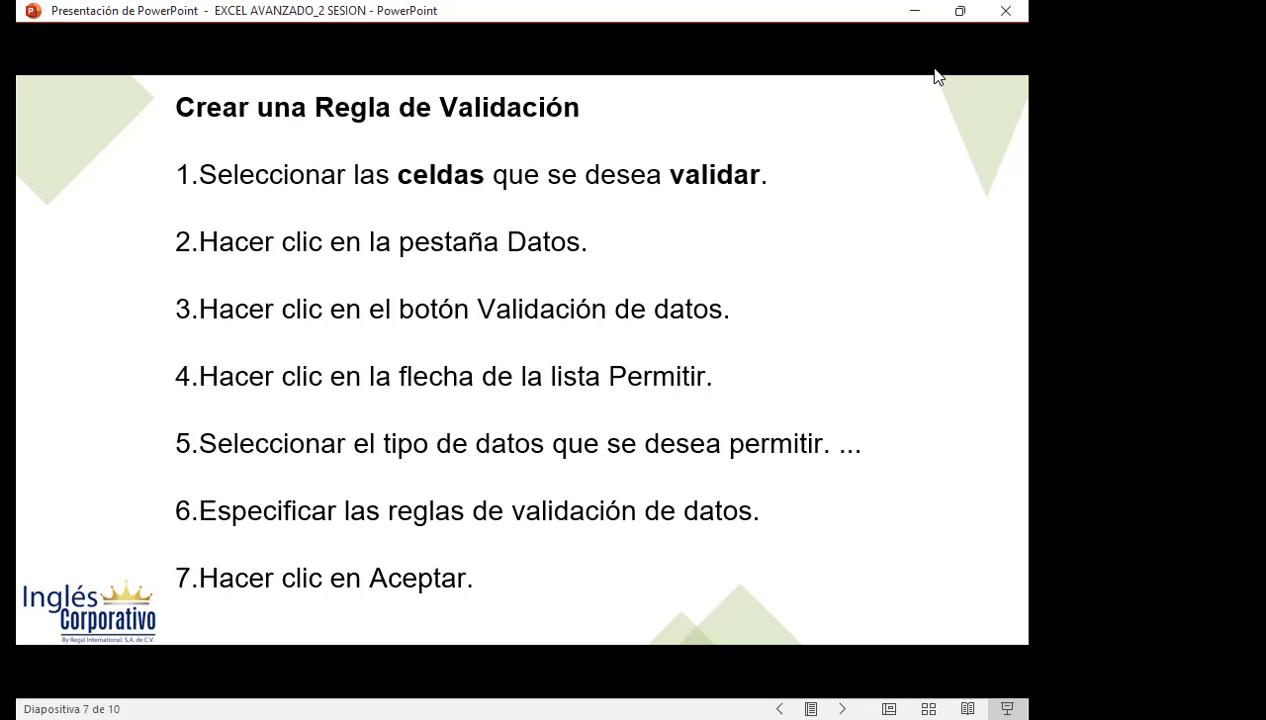
Advance PowerPoint to slide 8, EJERCICIOS, then bring up Excel's INDIRECTO FAL VER grades sheet.
left_click(938, 77)
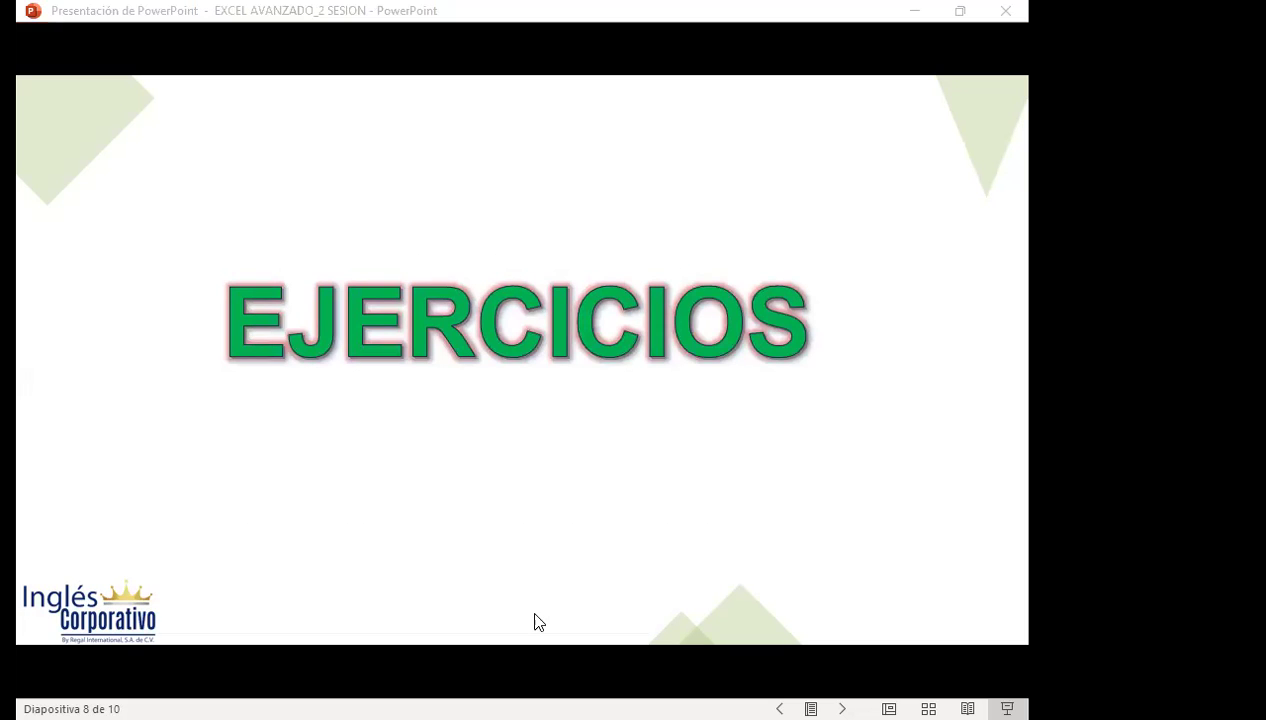
key("alt+Tab")
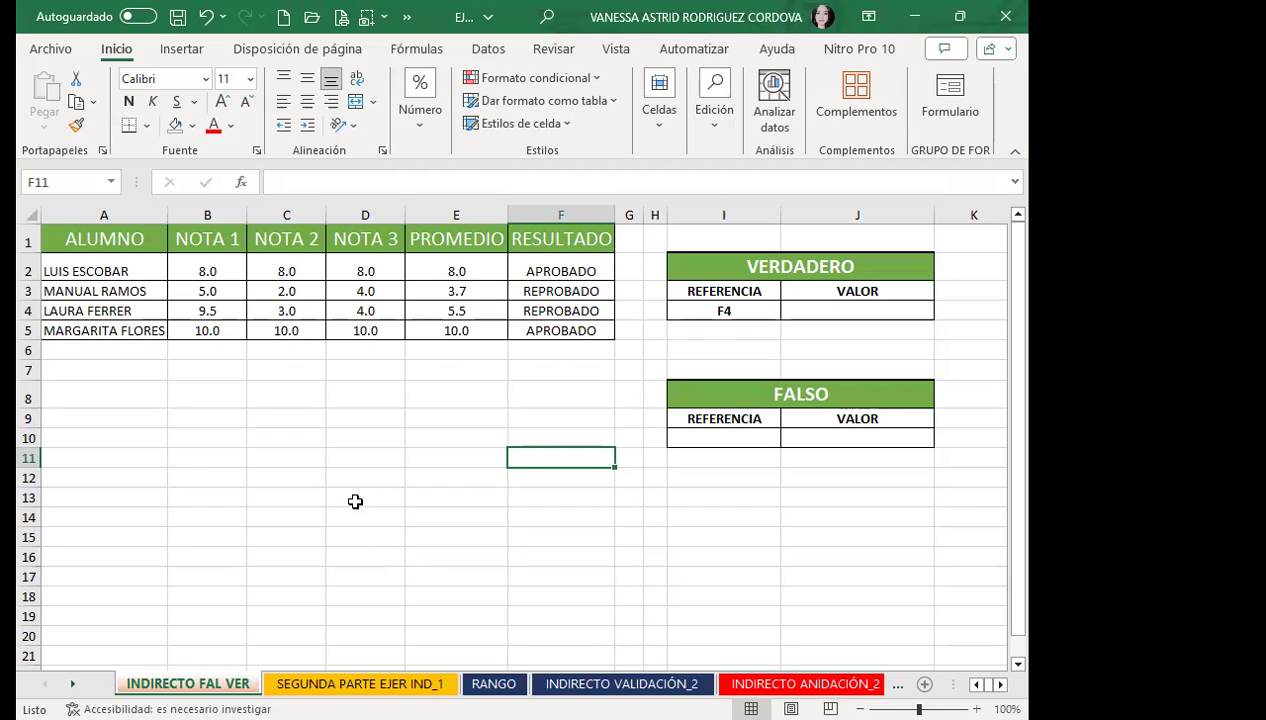
left_click(395, 460)
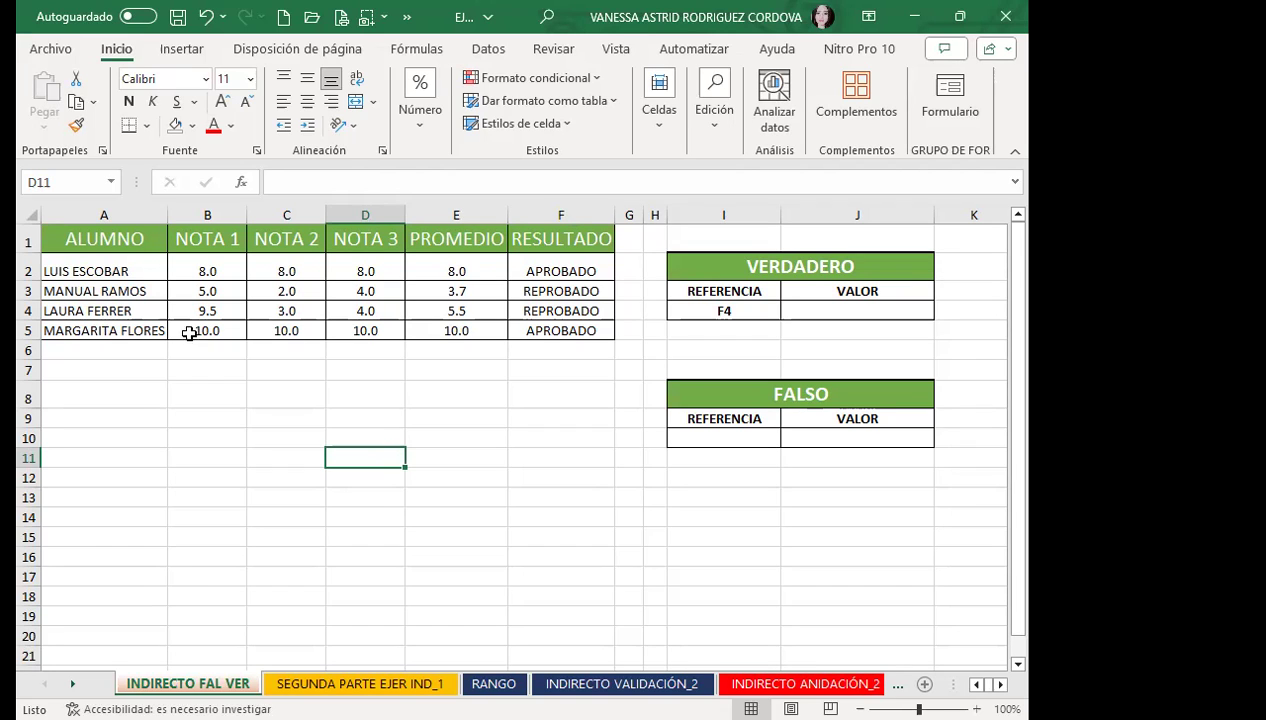
left_click(416, 269)
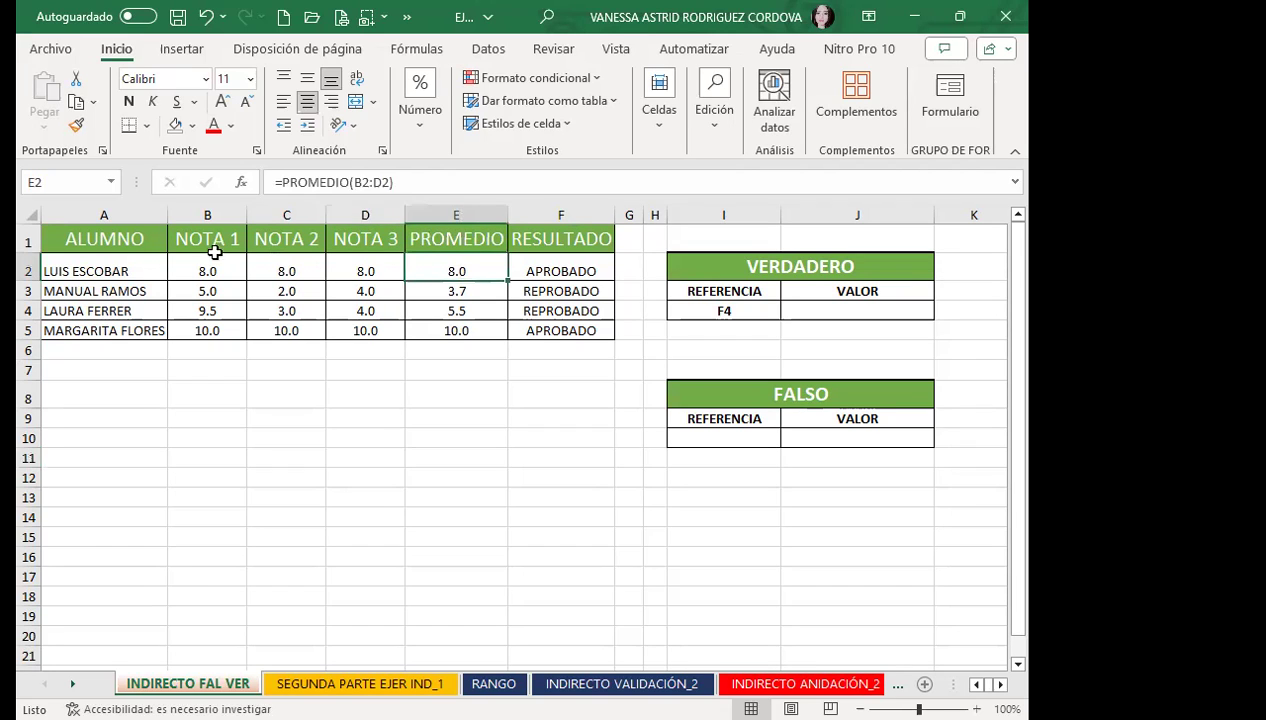
left_click(186, 263)
left_click(113, 273)
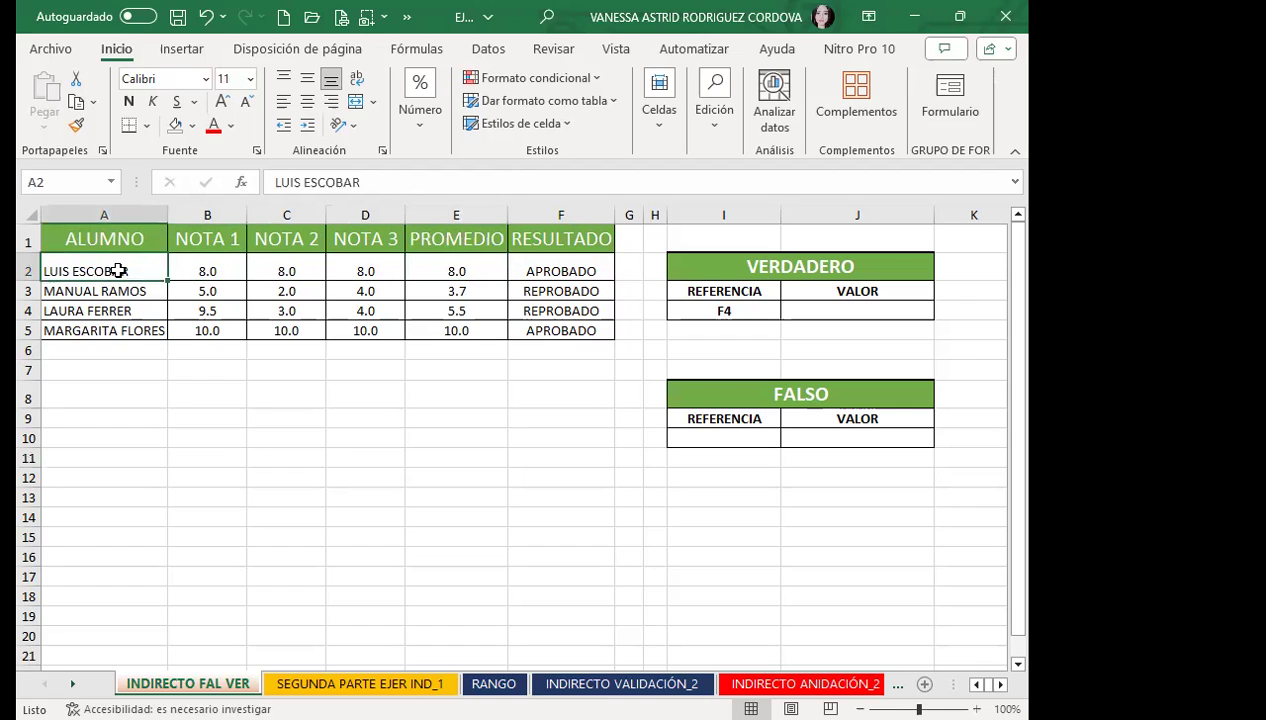
left_click(219, 267)
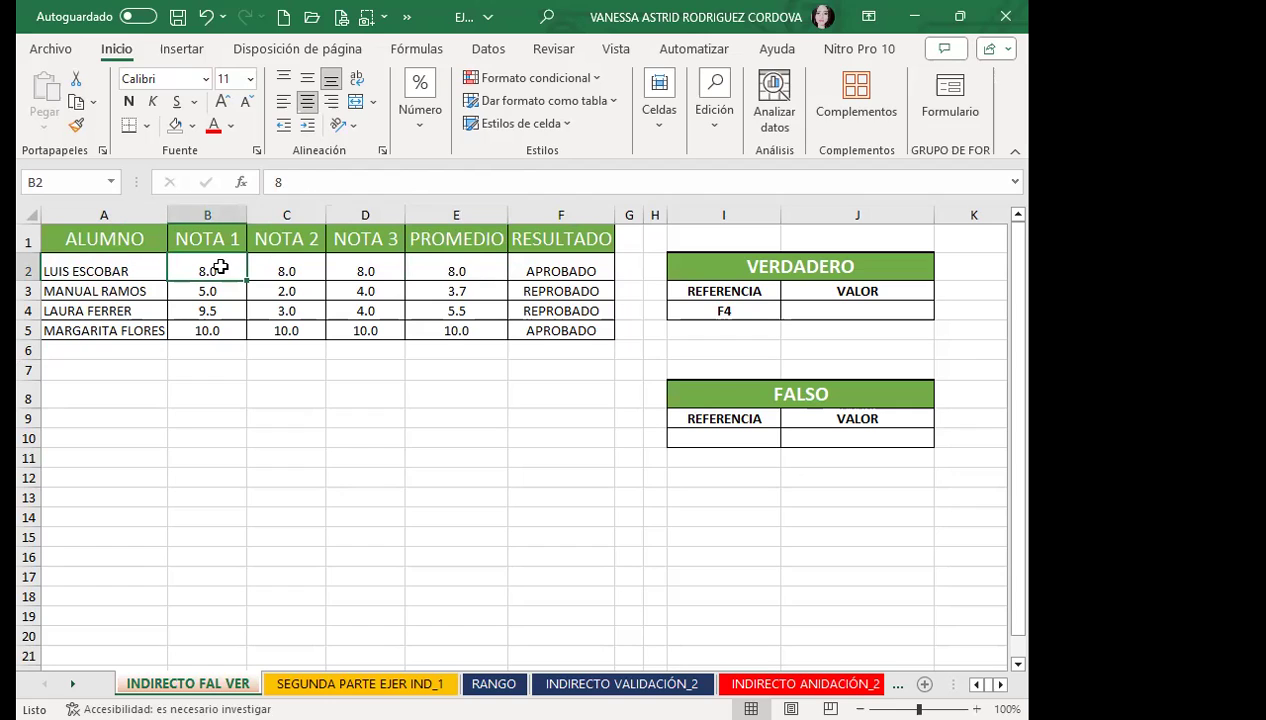
left_click(457, 270)
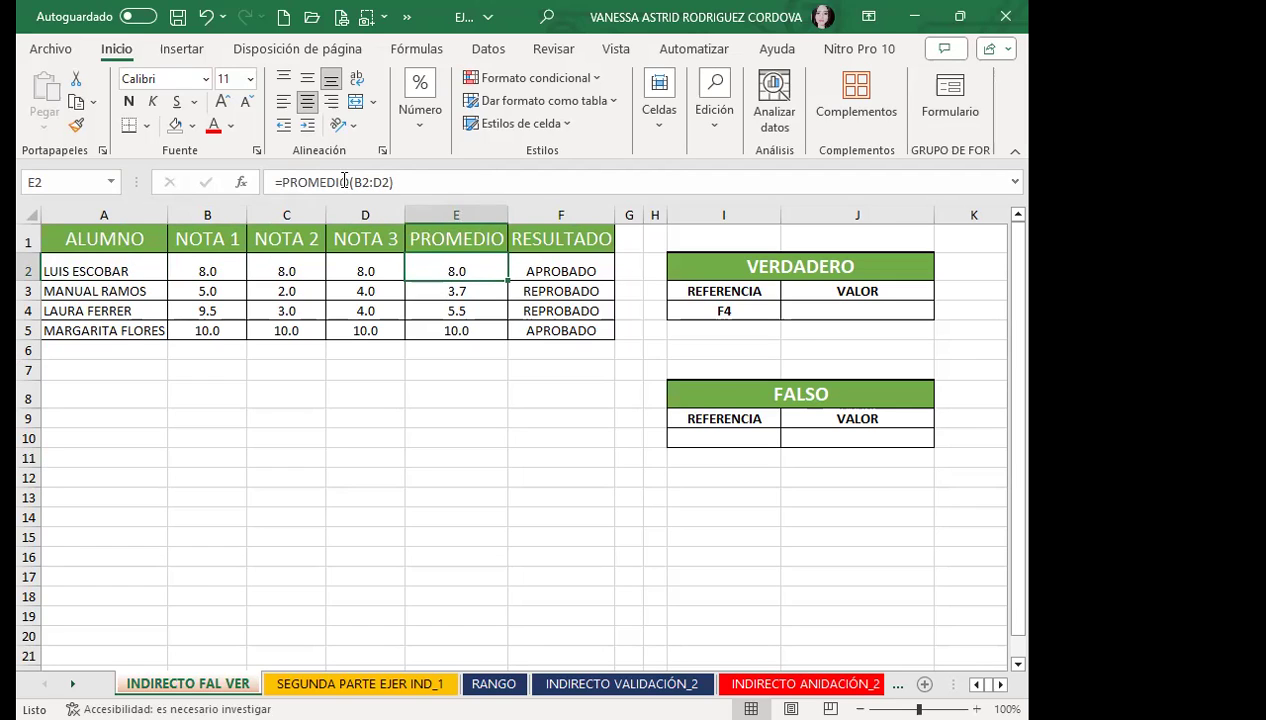
left_click(561, 271)
left_click(452, 270)
left_click(546, 265)
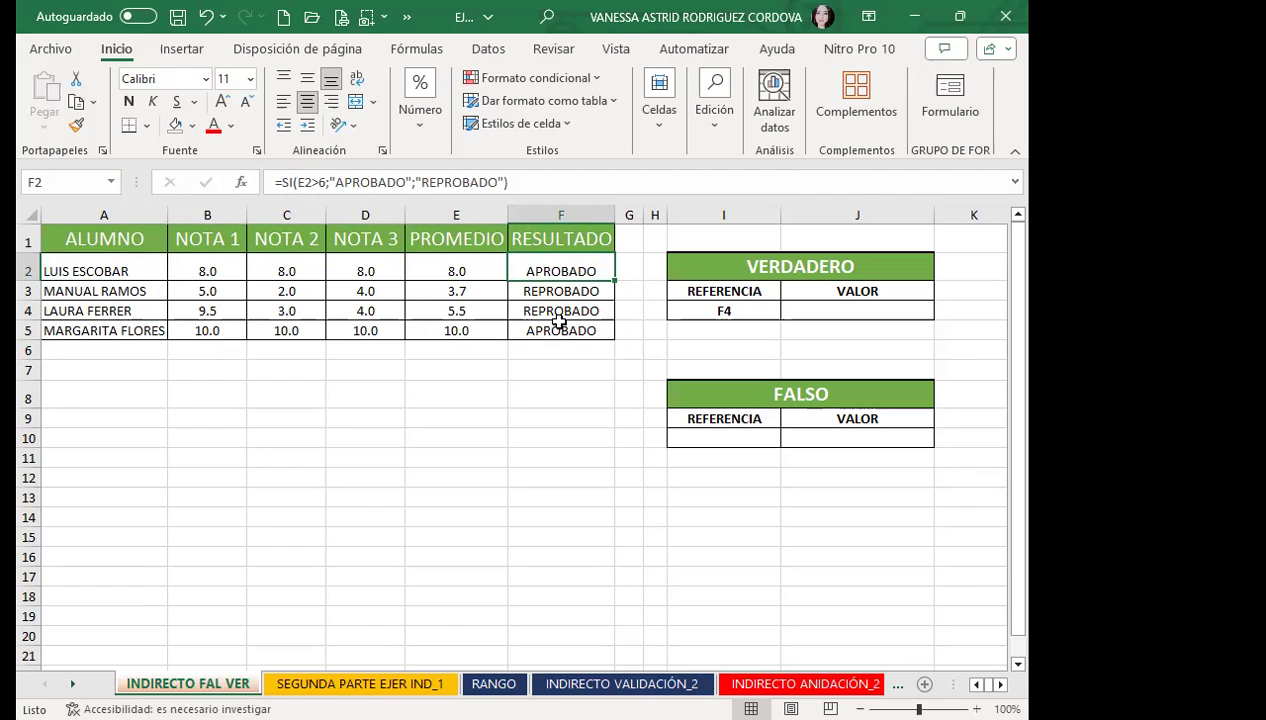
left_click(457, 269)
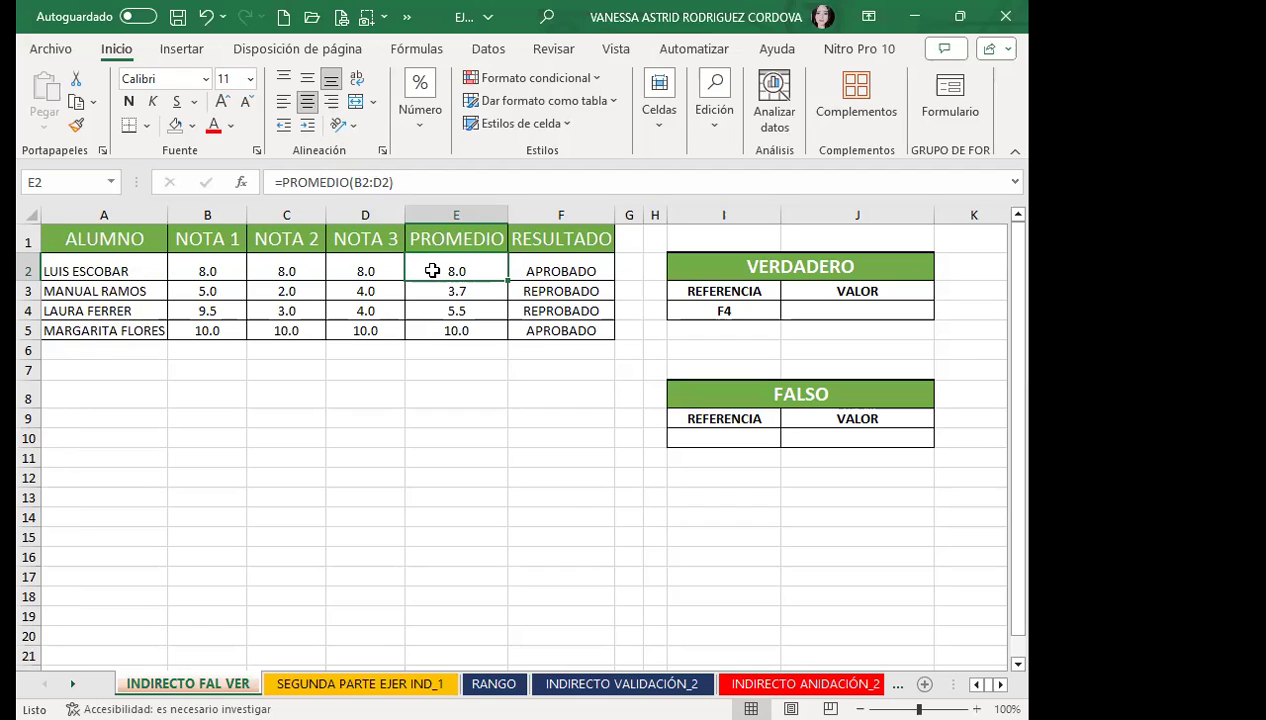
left_click(583, 271)
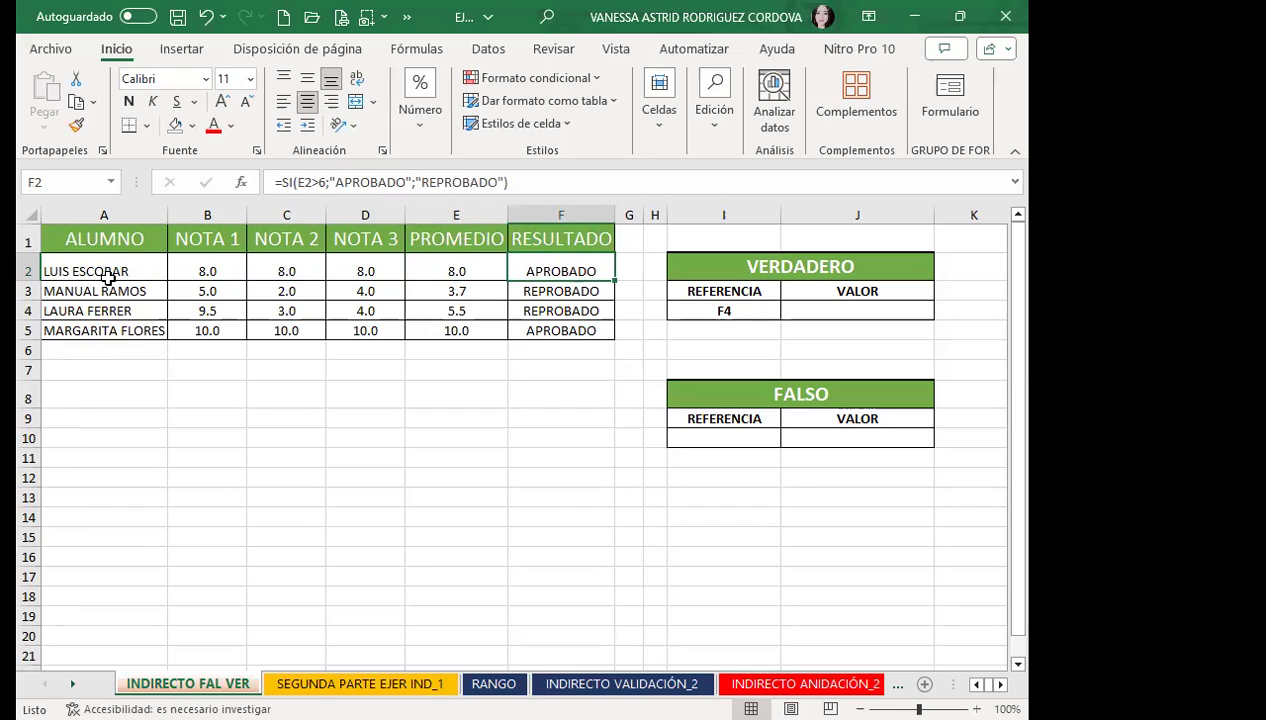
left_click(779, 265)
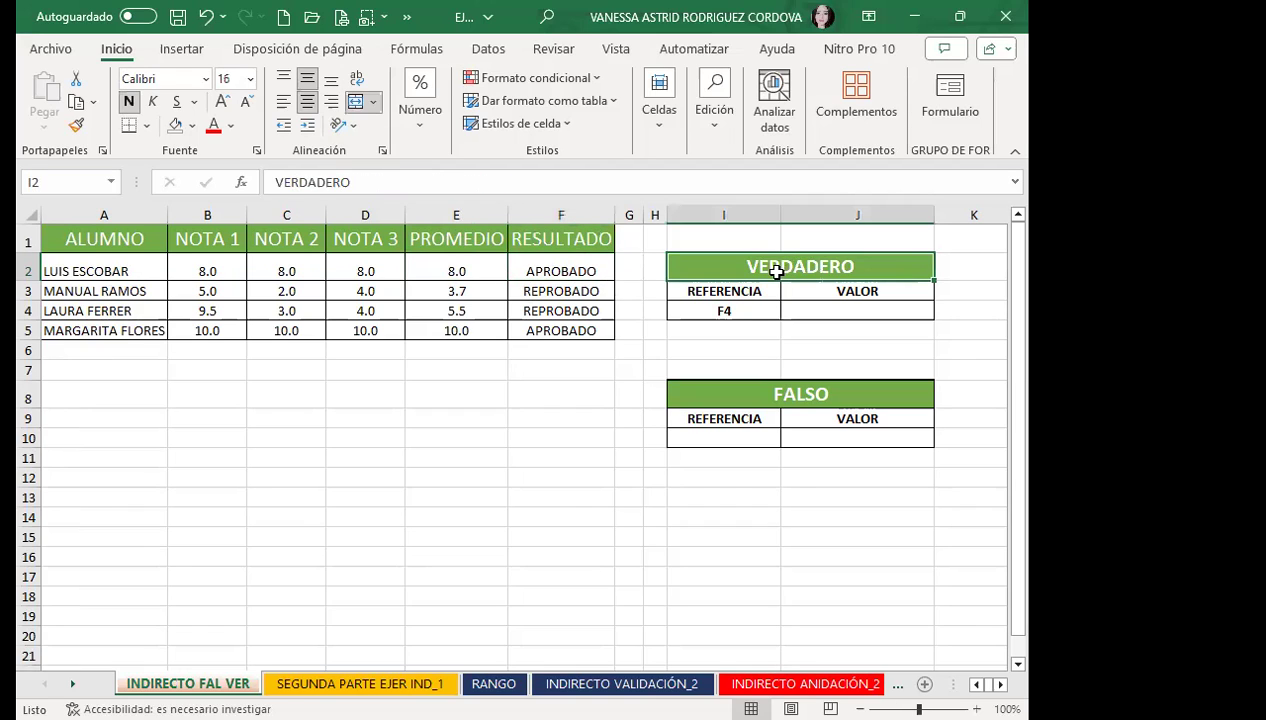
left_click(791, 393)
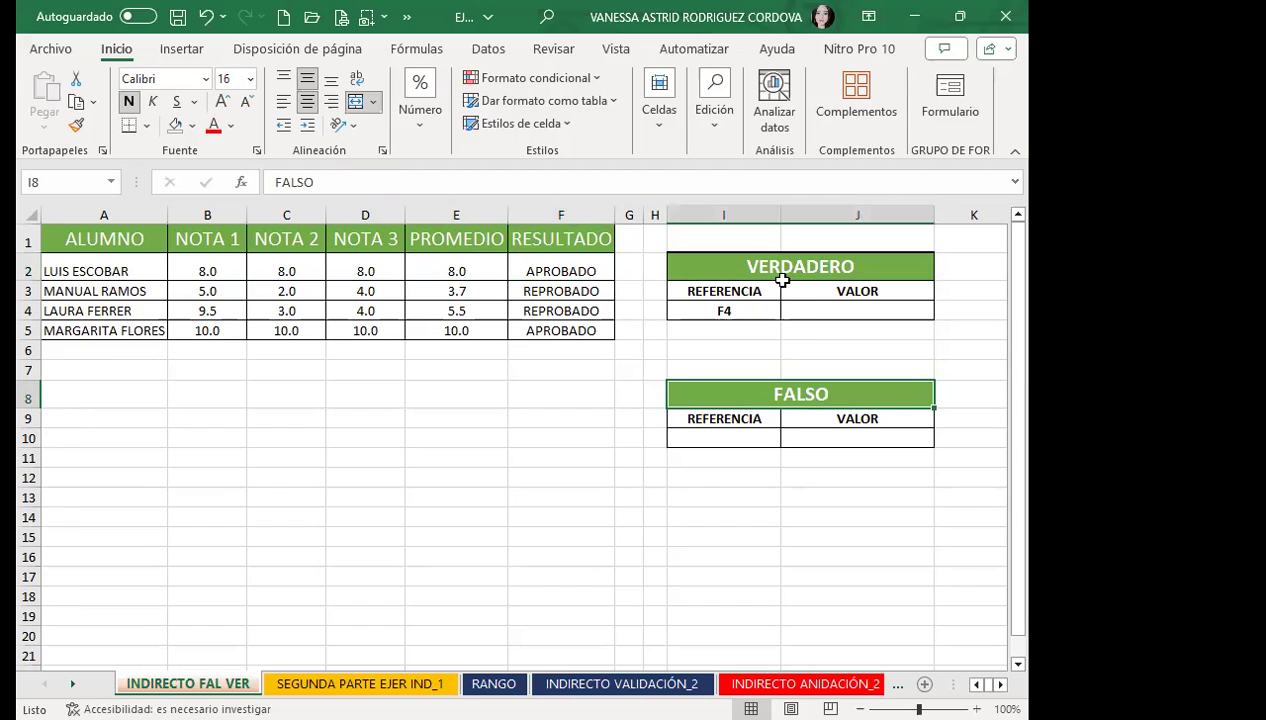
left_click(778, 270)
left_click(806, 388)
Enter =INDIRECTO(I4;VERDADERO) in J4 so it returns REPROBADO.
left_click(813, 310)
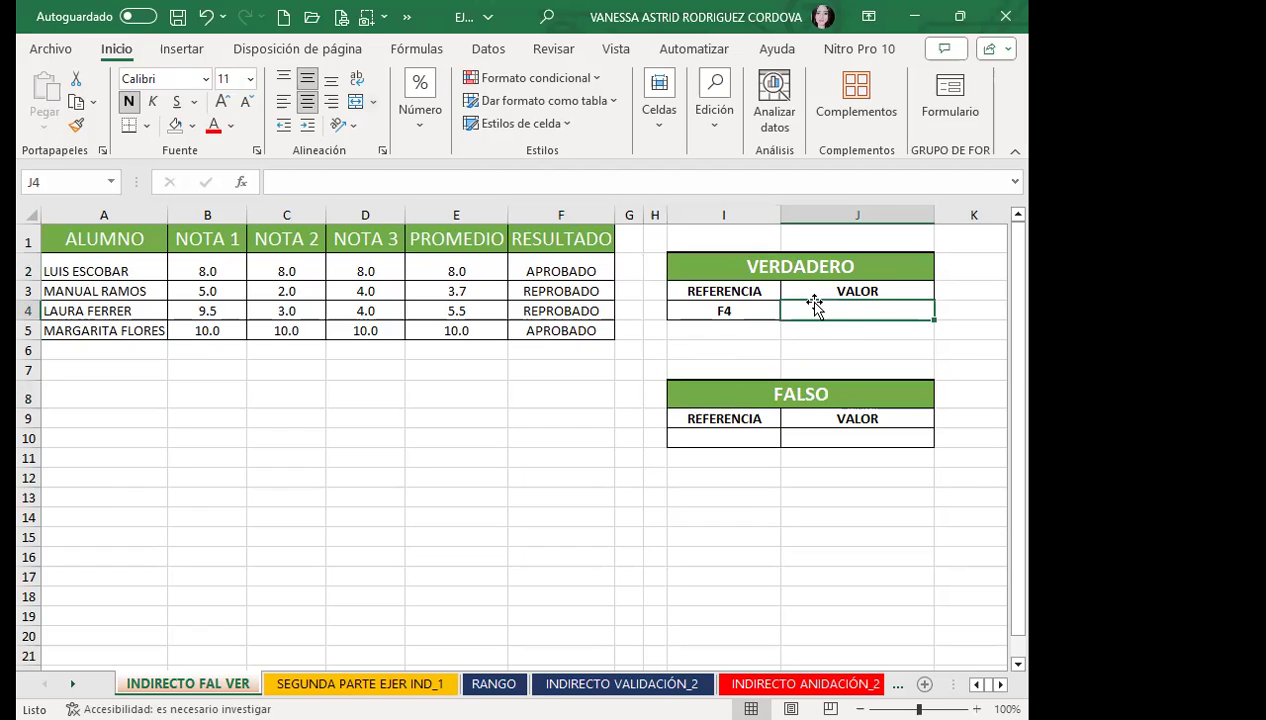
type("=")
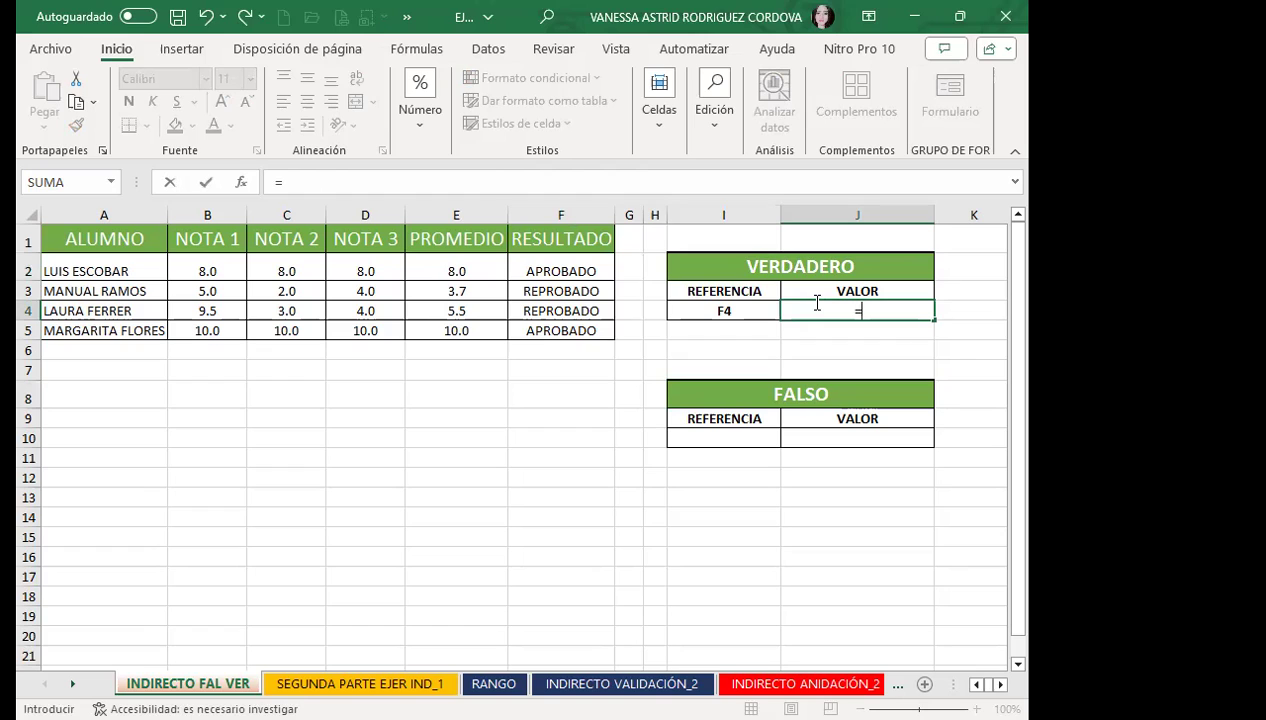
type("I")
type("NDI")
left_click(913, 350)
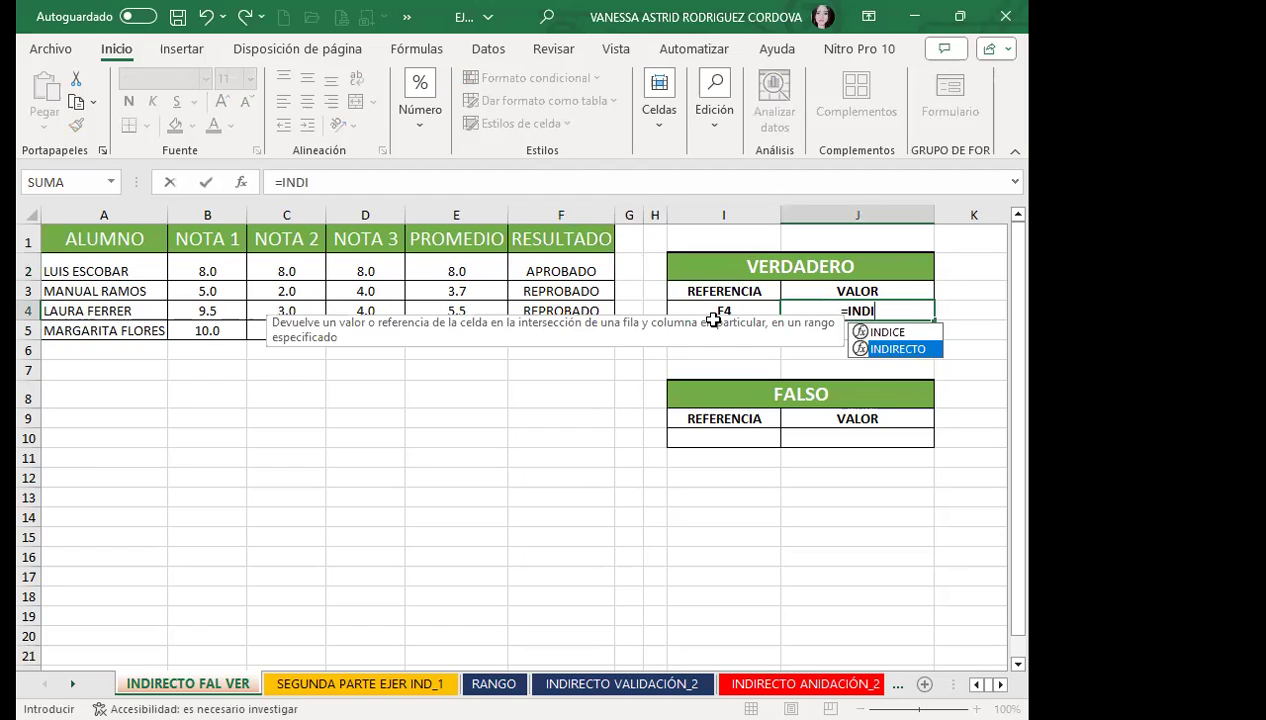
double_click(880, 348)
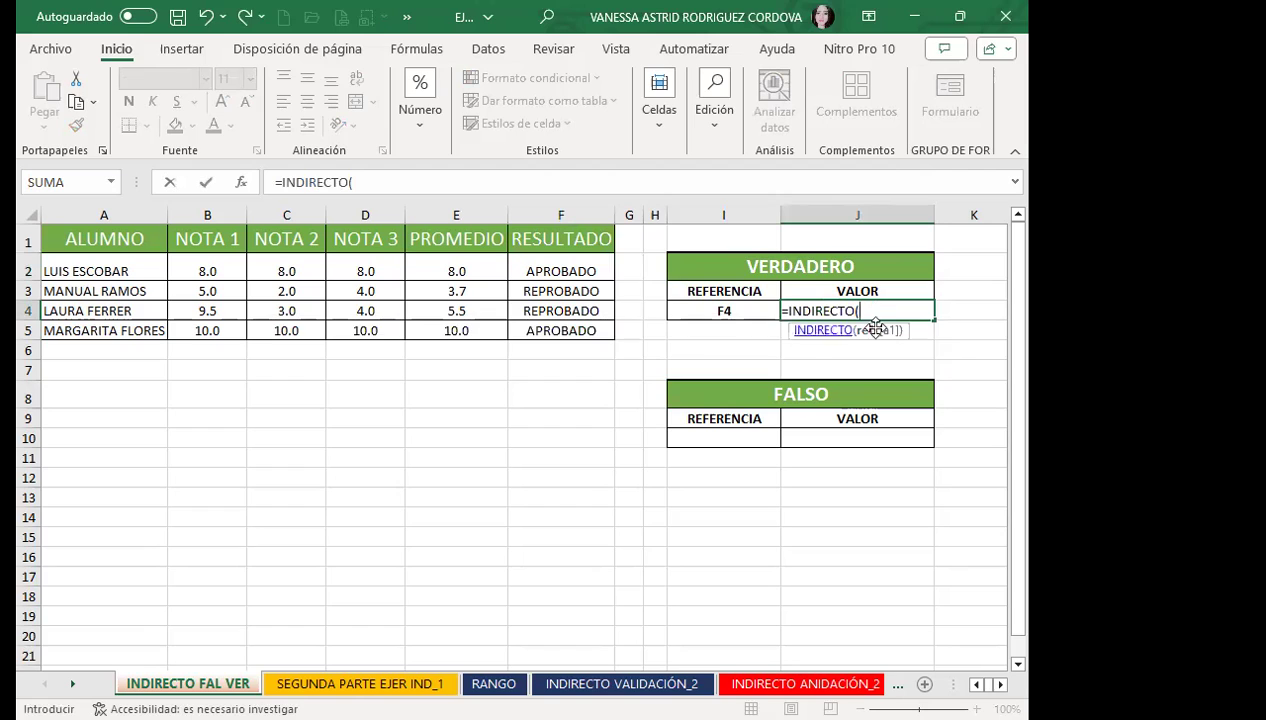
left_click(712, 311)
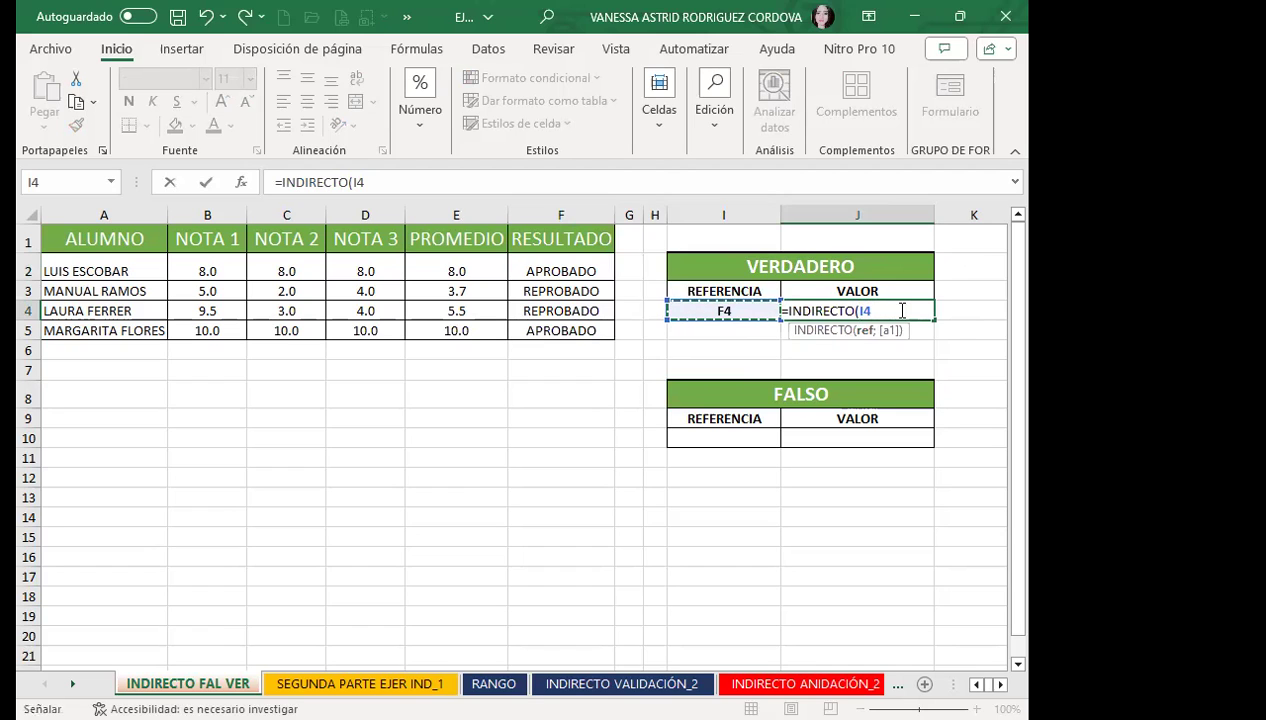
type(";")
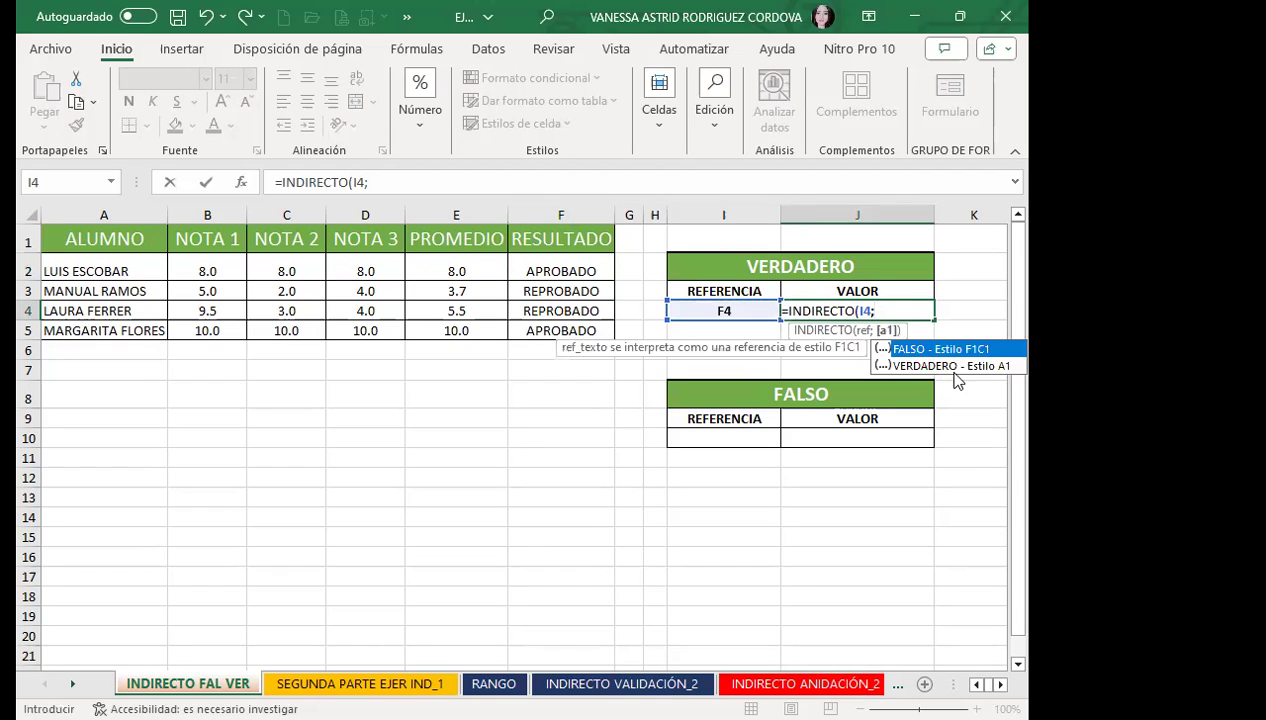
double_click(957, 365)
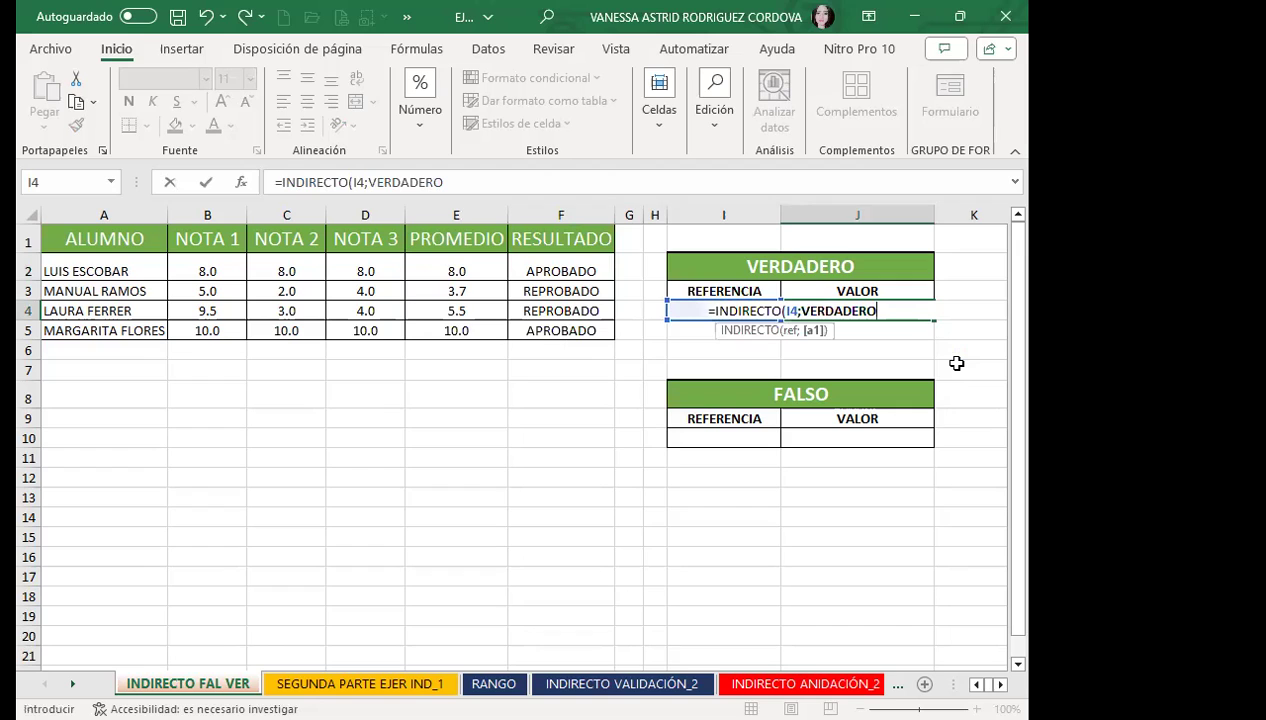
type(")")
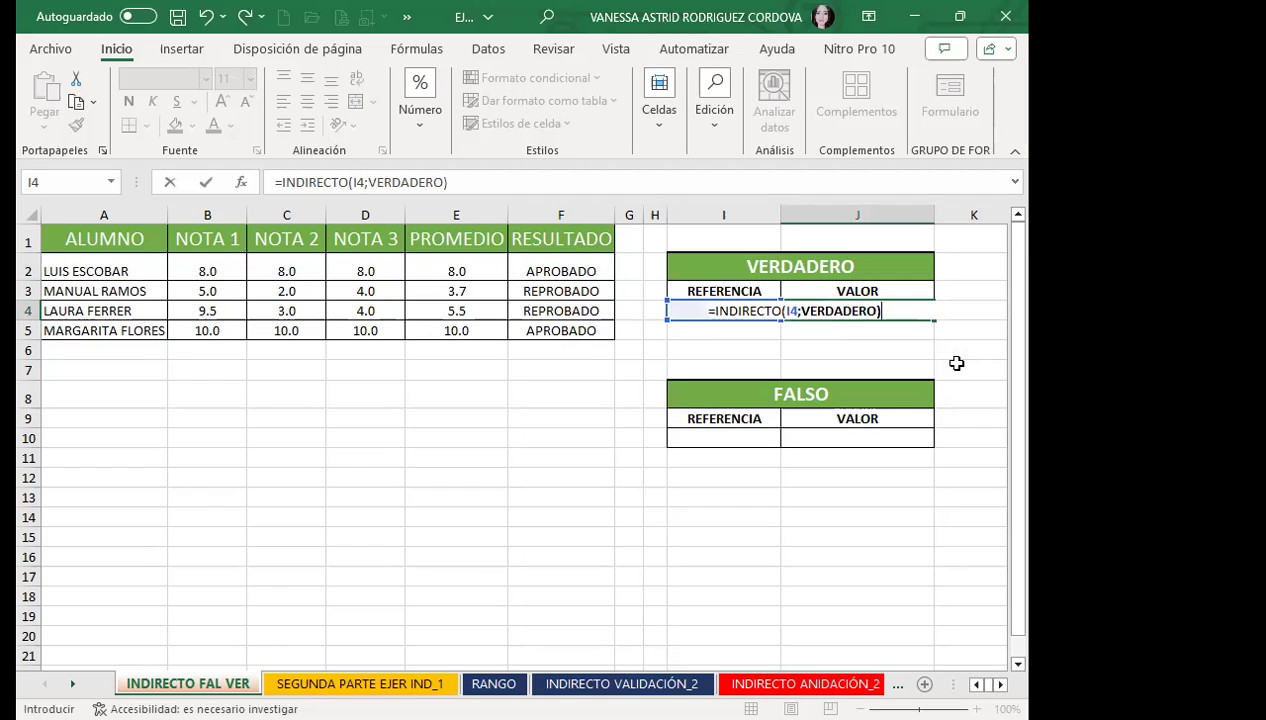
key("Return")
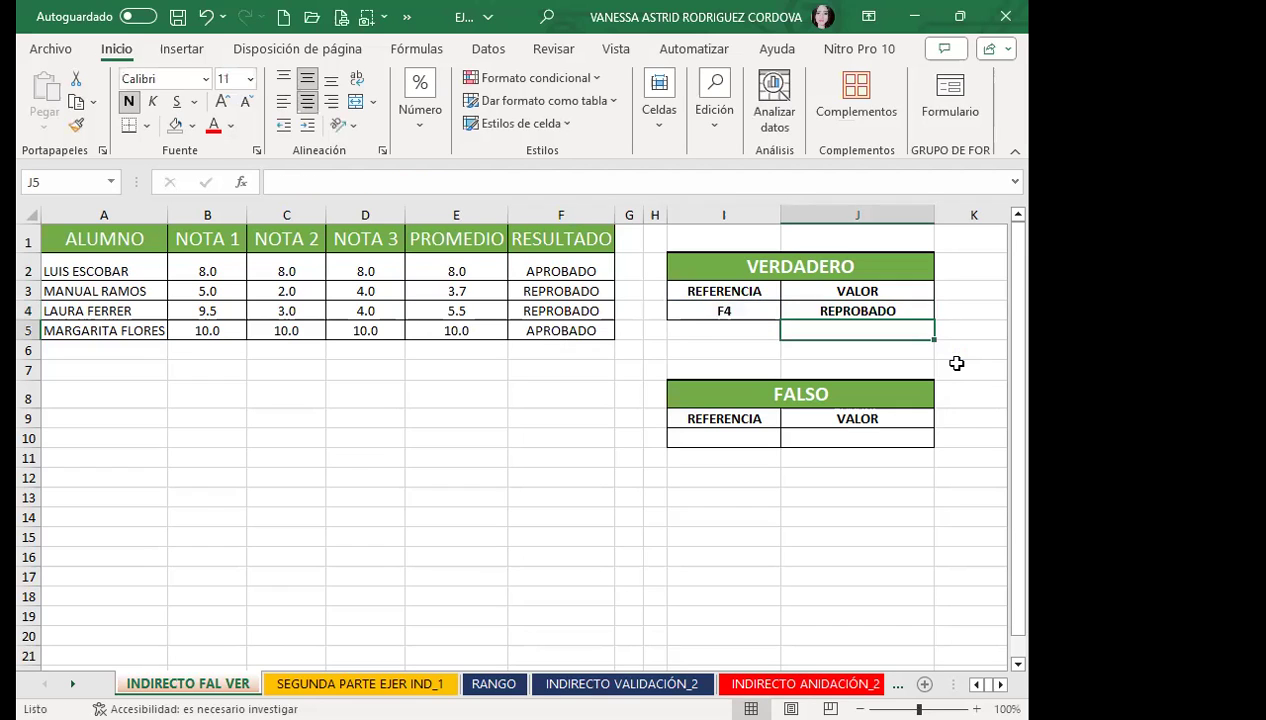
Compare J4's INDIRECTO formula with F4's grading formula, then select J10.
left_click(808, 308)
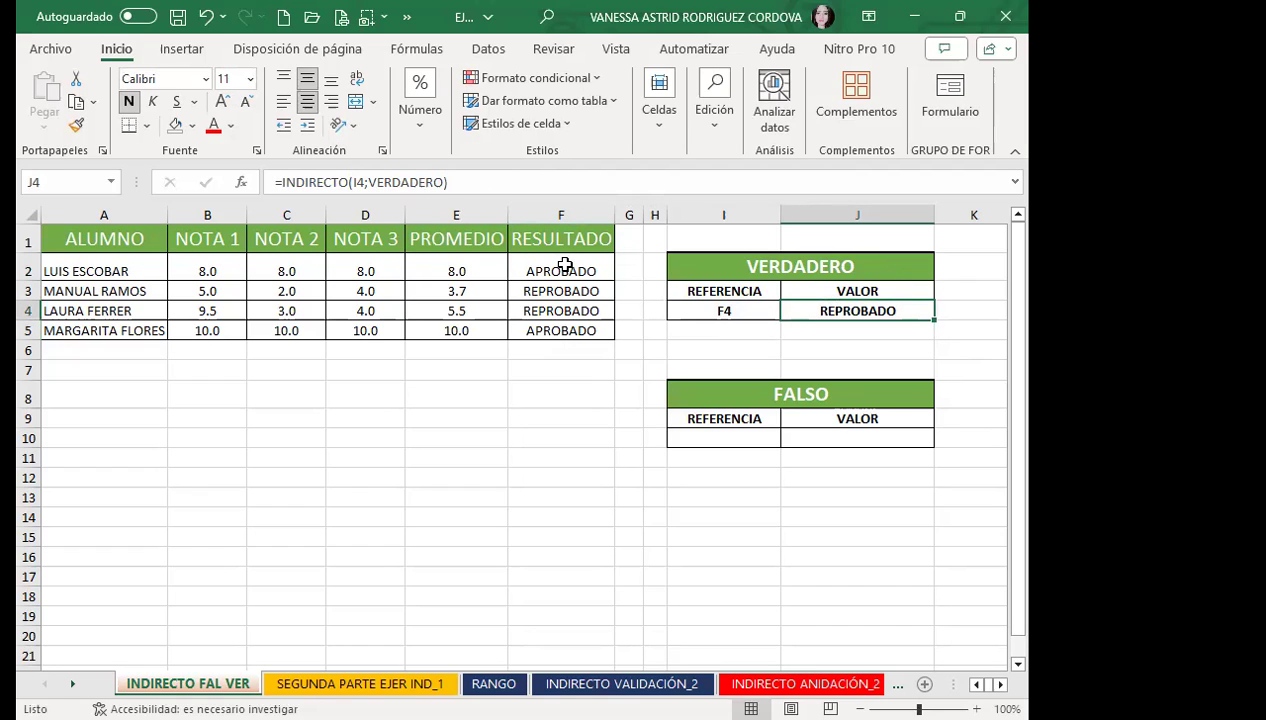
left_click(537, 310)
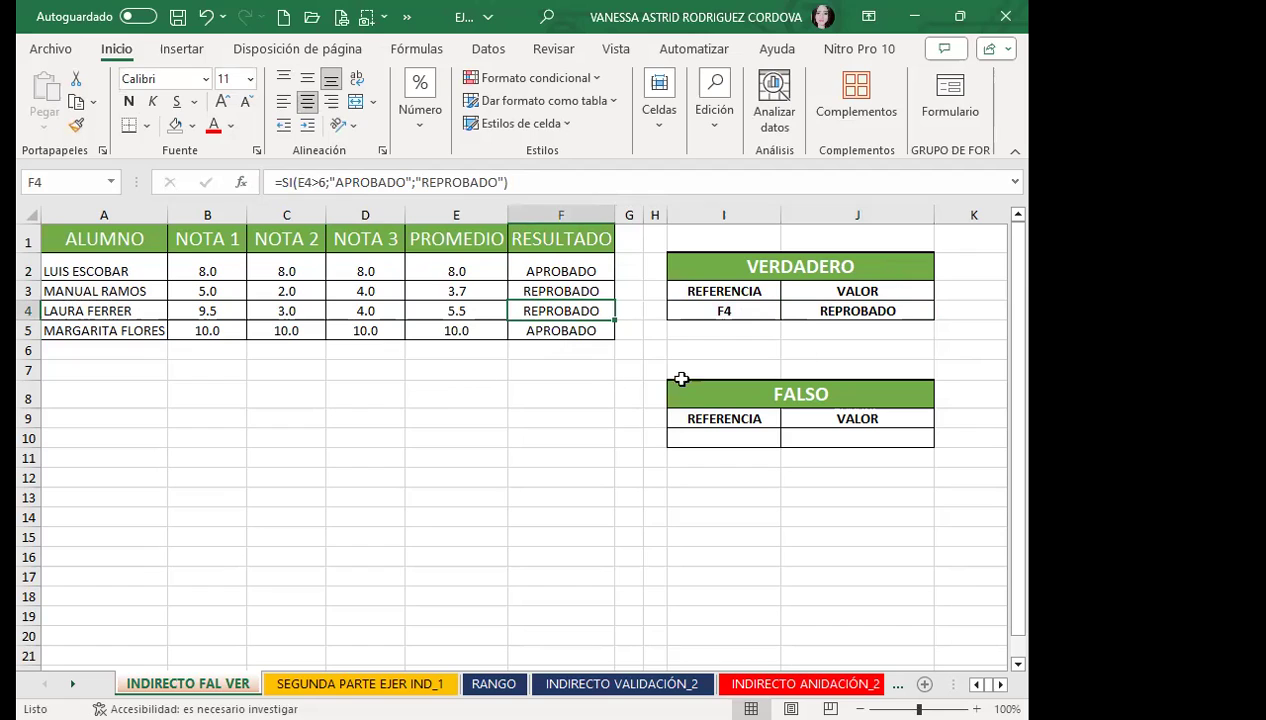
left_click(787, 310)
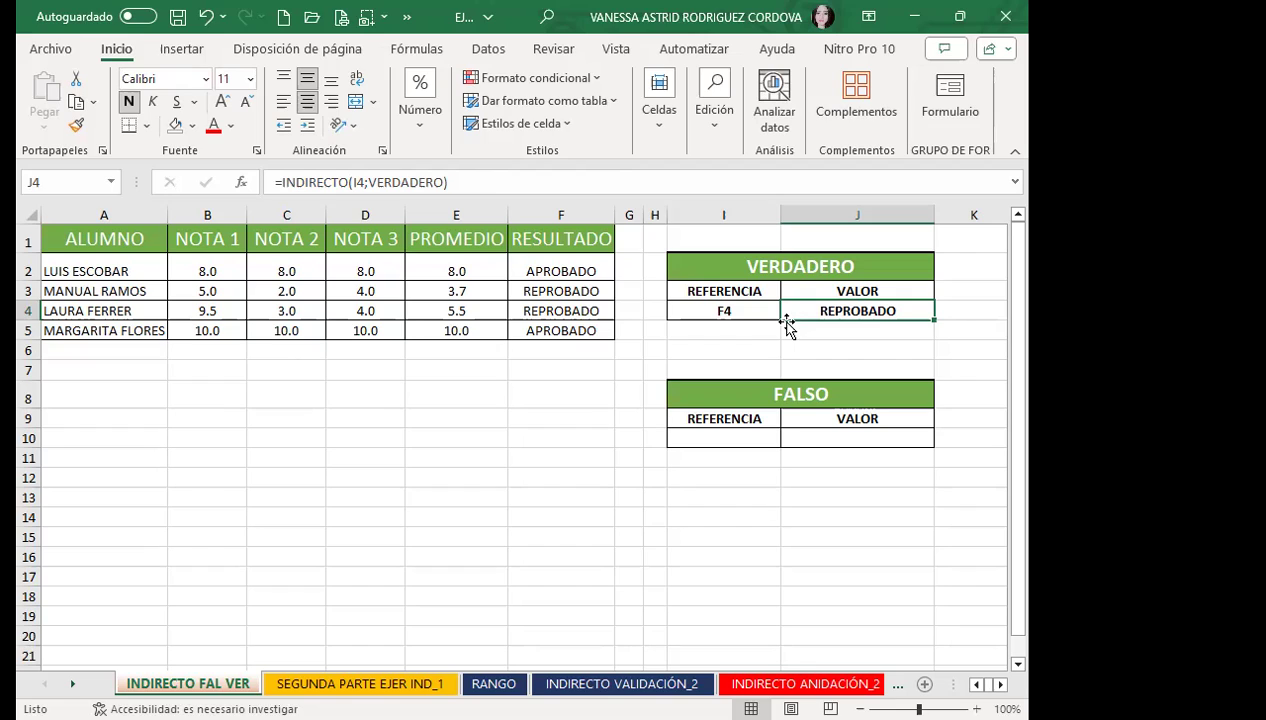
left_click(800, 444)
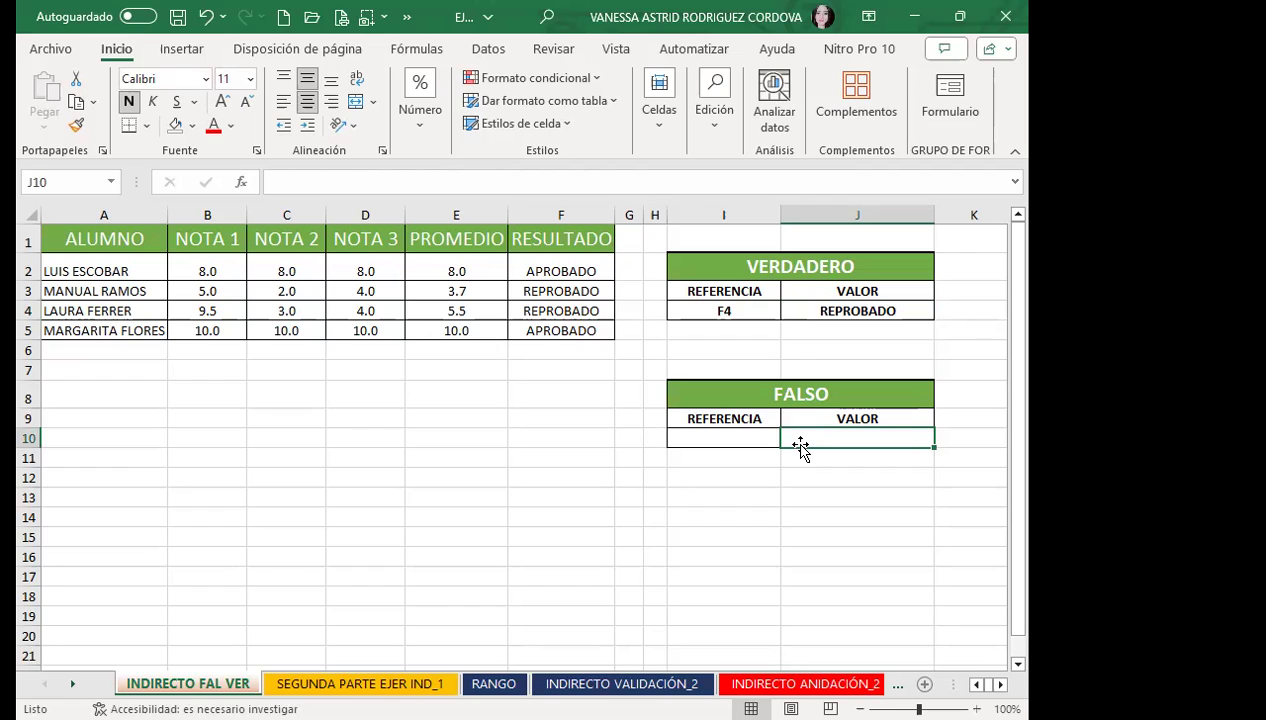
Enter =INDIRECTO(I10;FALSO) in J10, which shows #¡REF! while I10 is empty.
type("=")
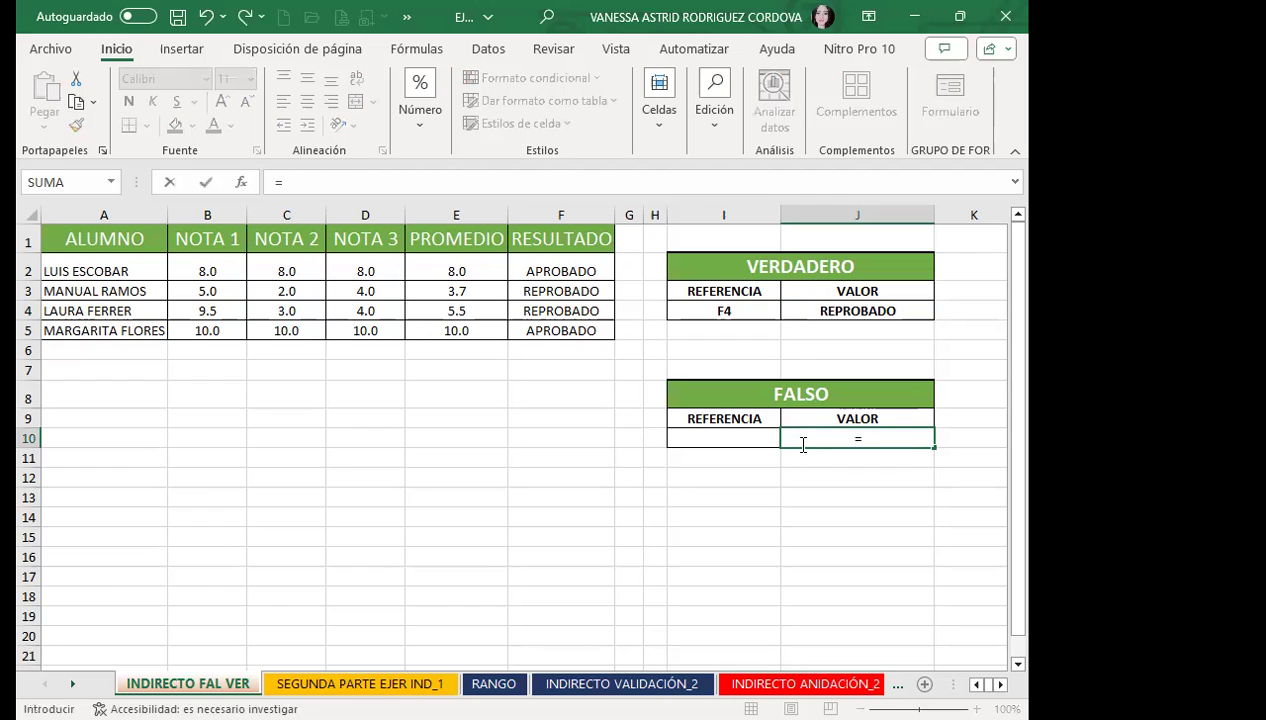
type("I")
type("NDI")
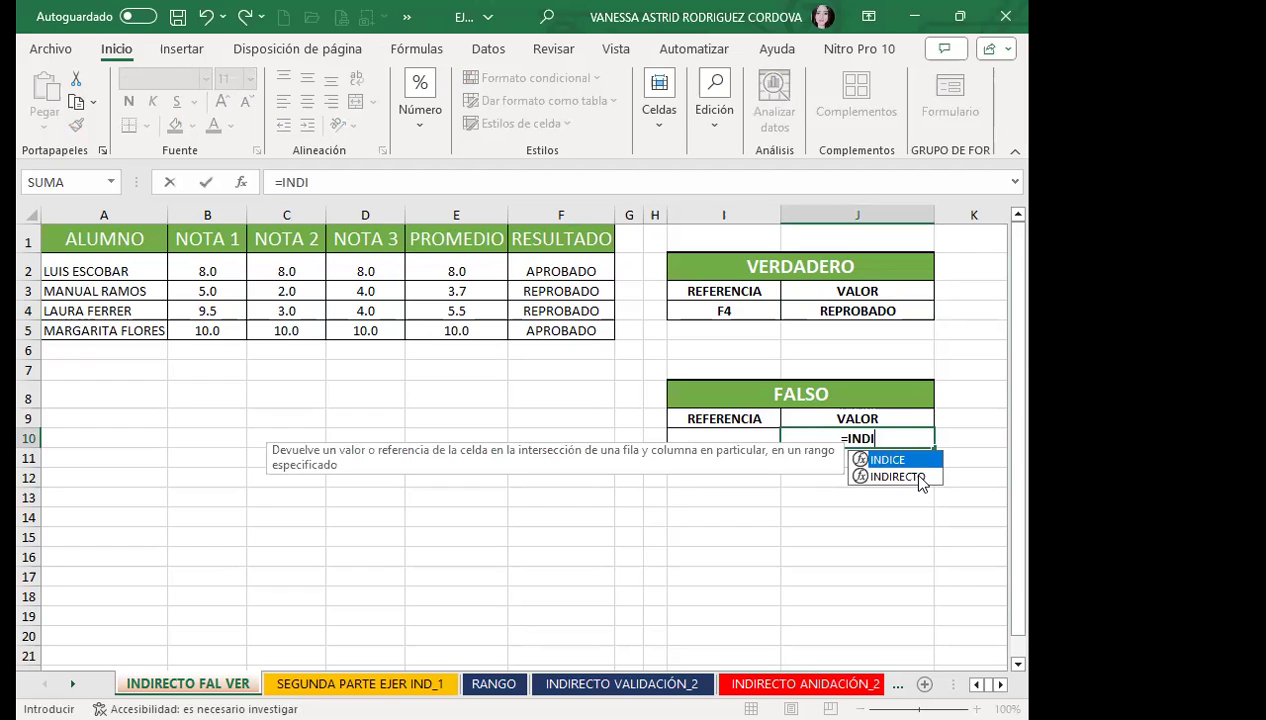
double_click(919, 476)
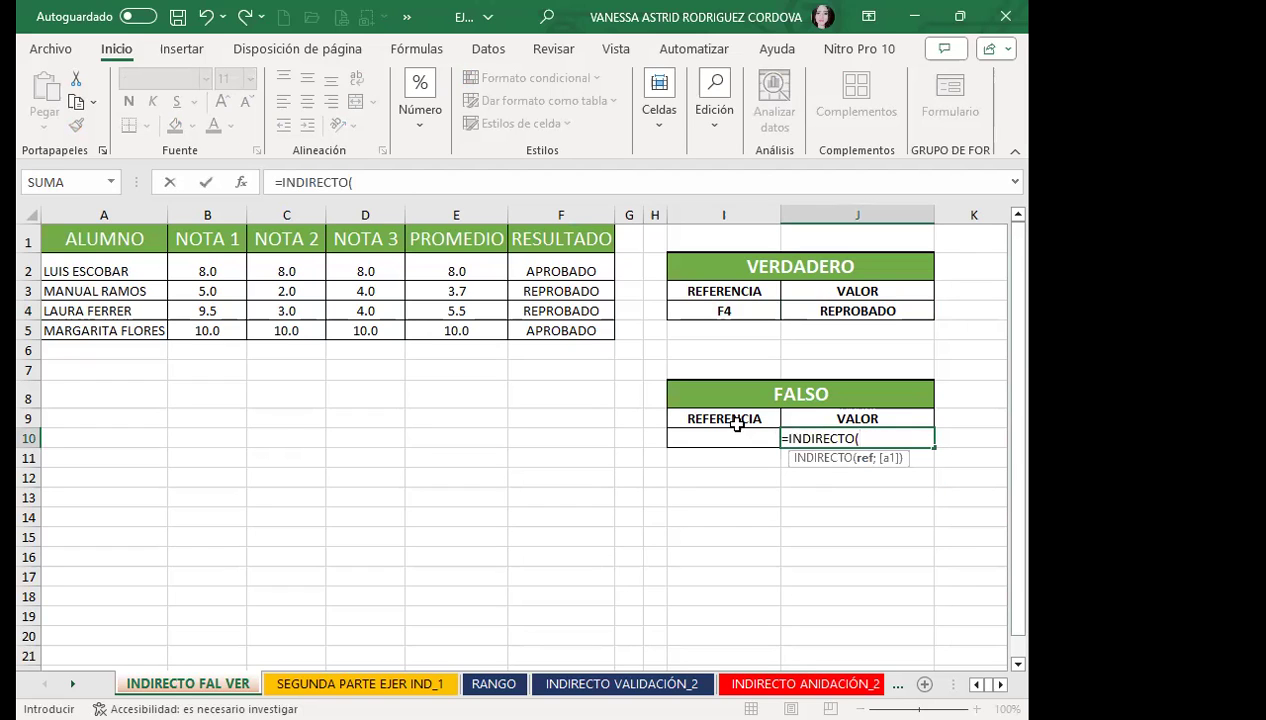
left_click(708, 437)
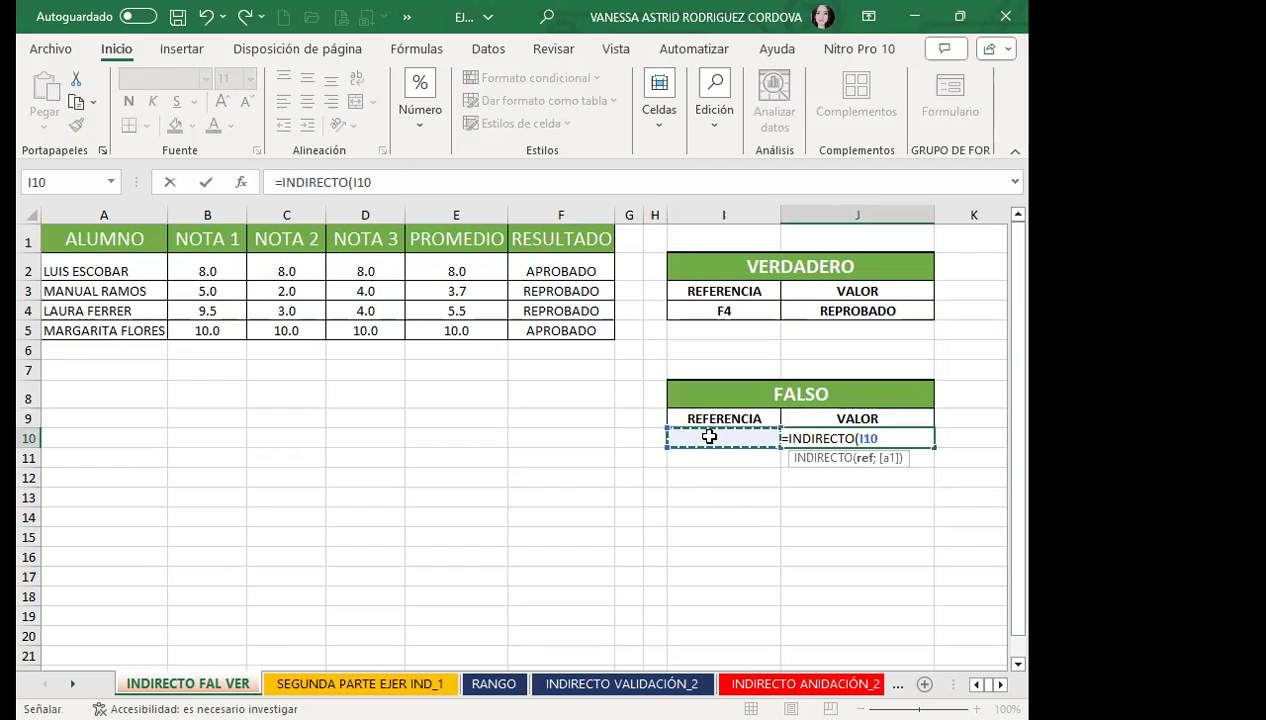
type(";")
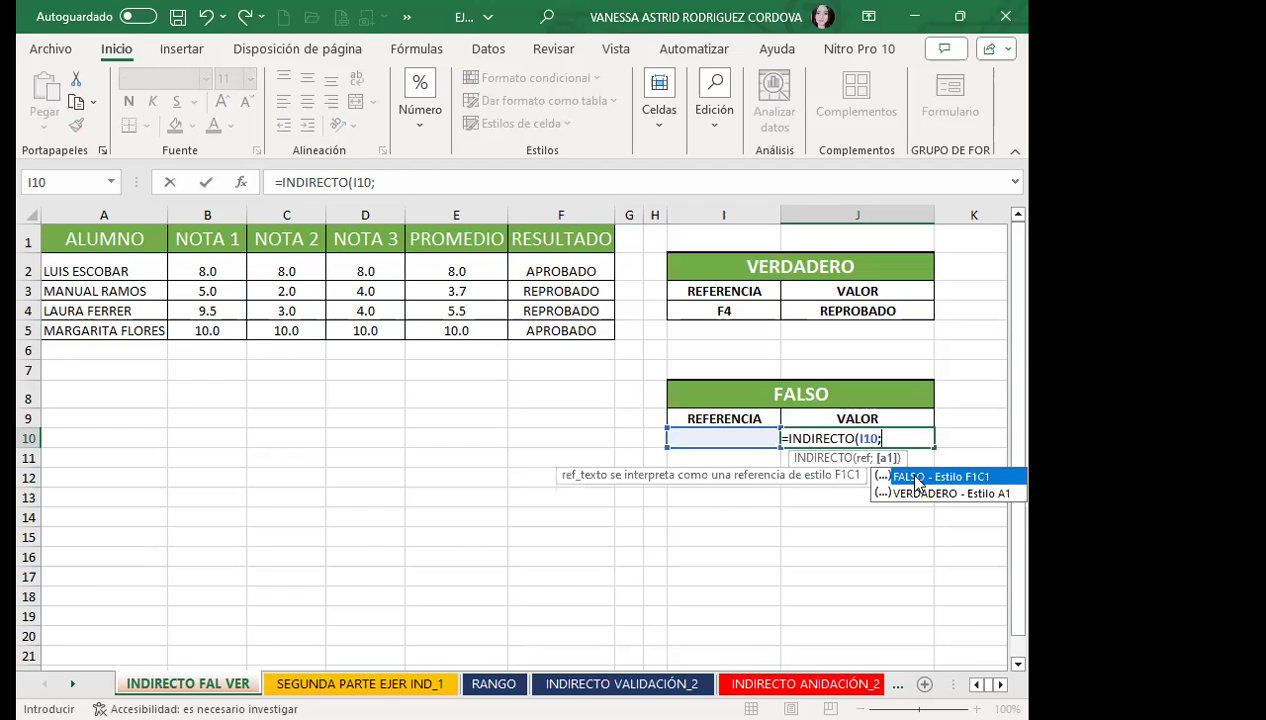
double_click(822, 477)
type(")")
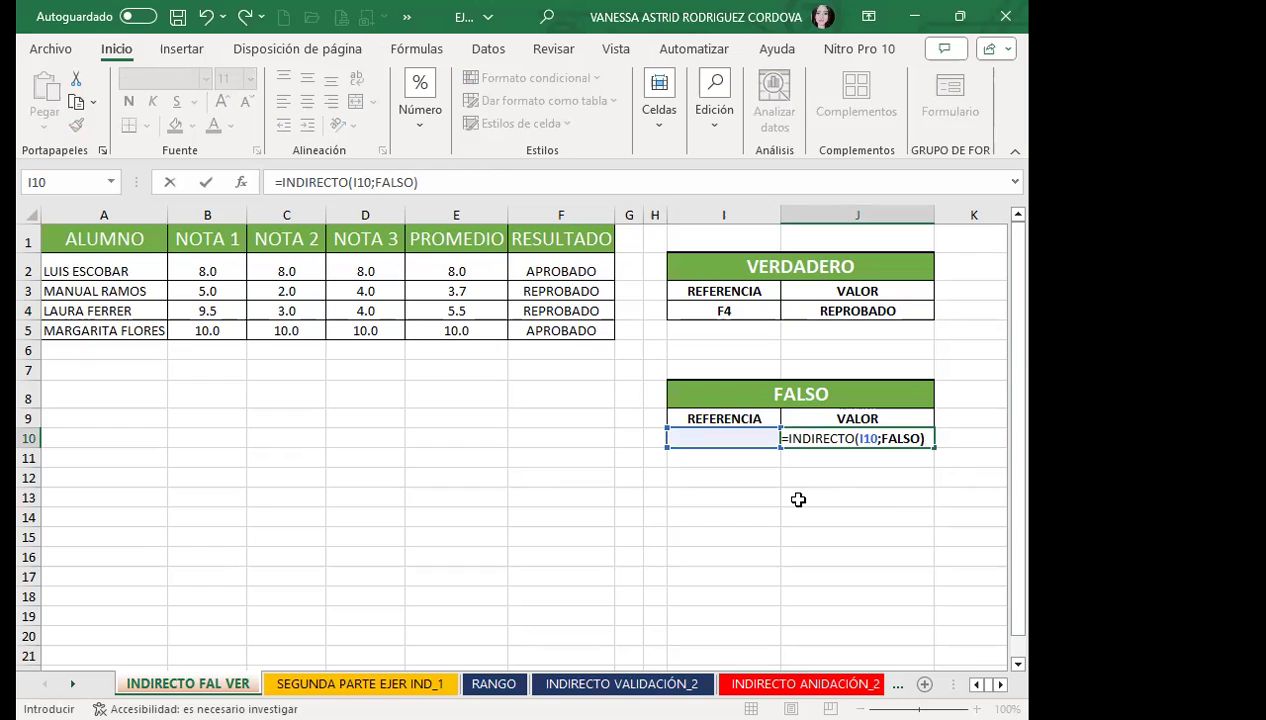
key("Return")
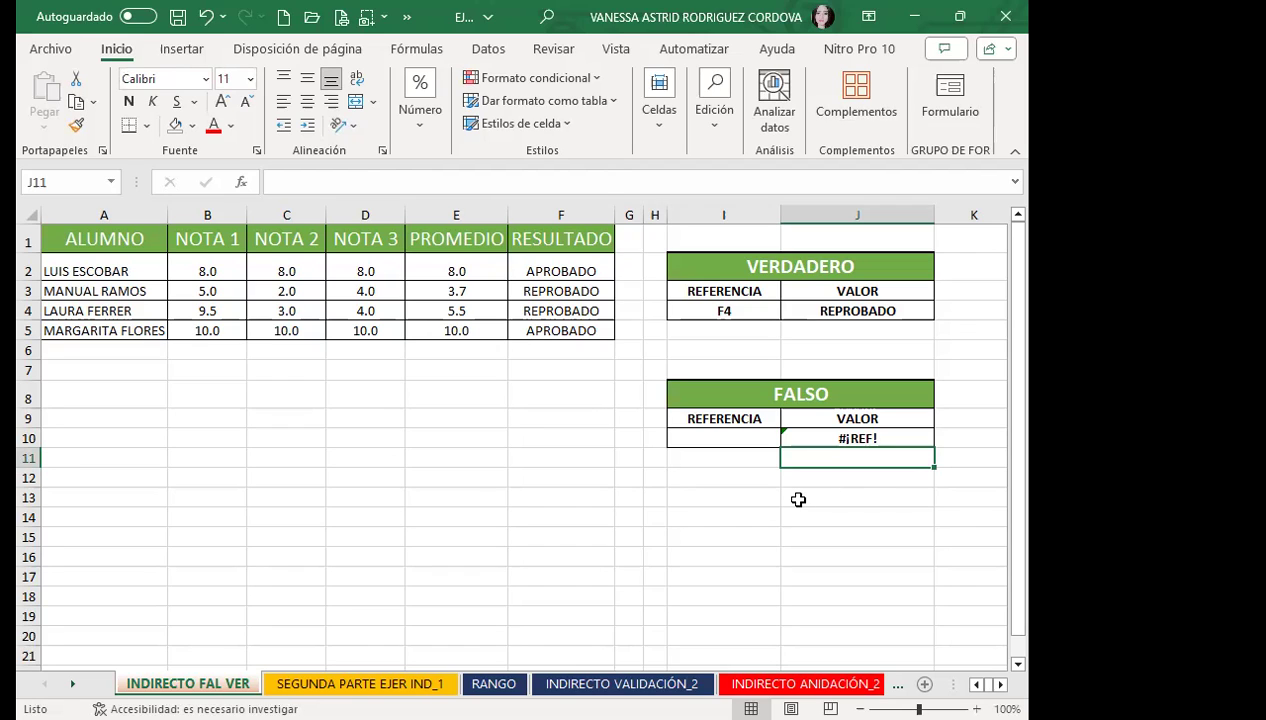
left_click(815, 437)
left_click(689, 437)
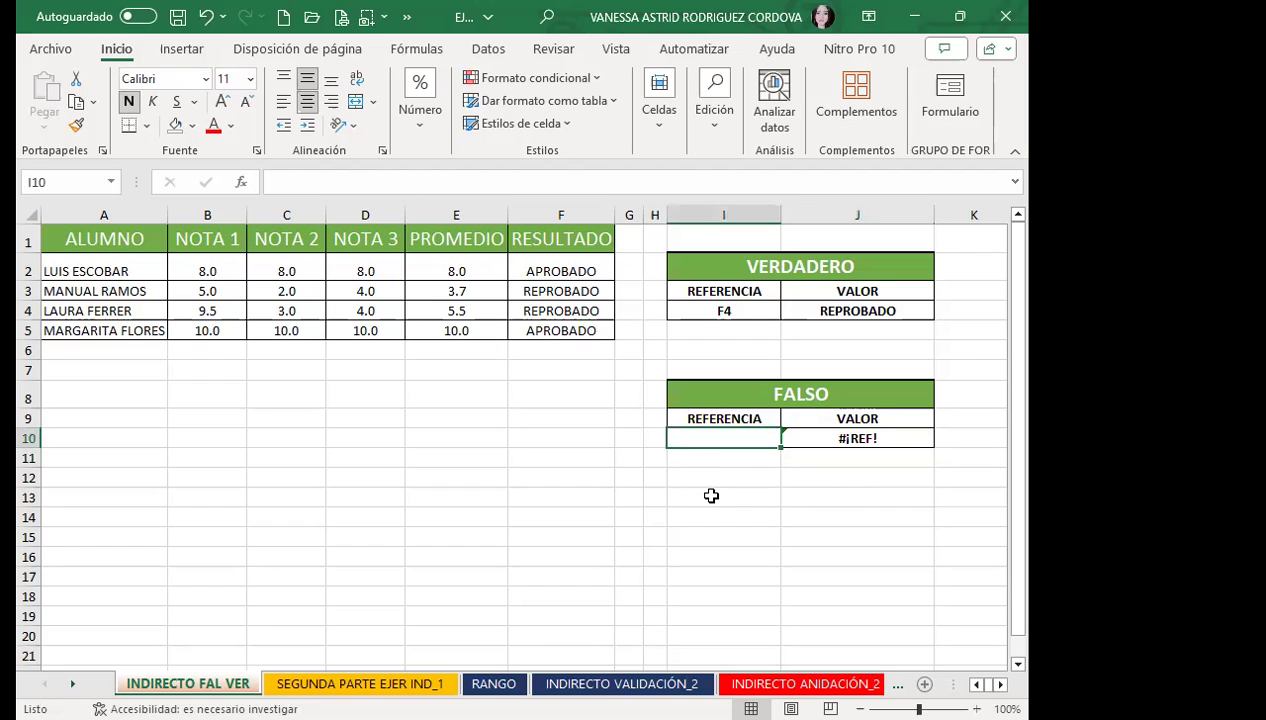
left_click(822, 438)
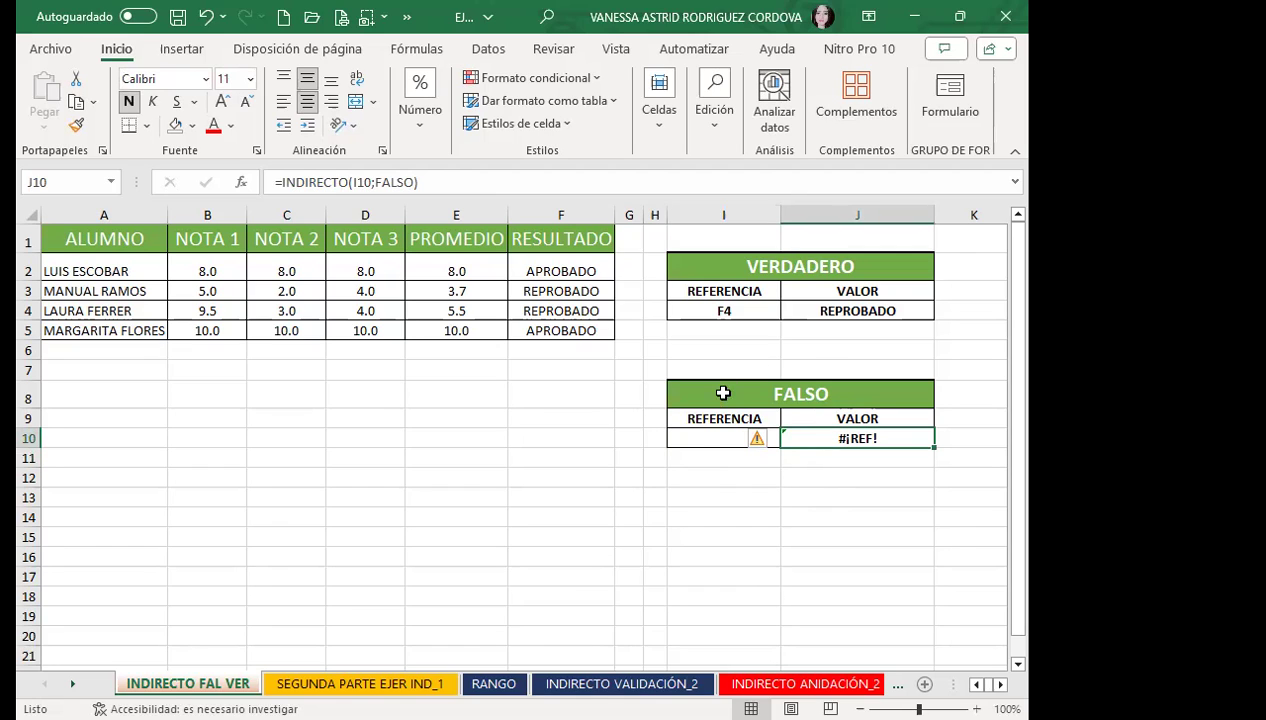
left_click(705, 435)
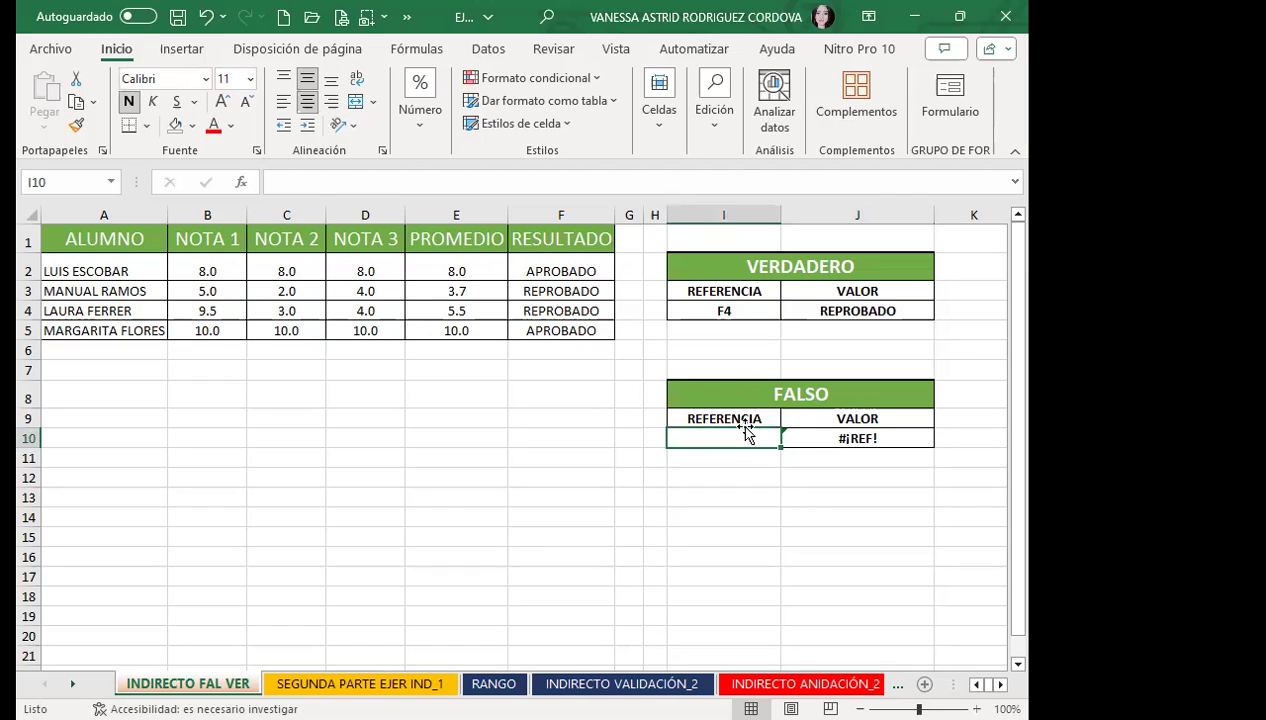
left_click(810, 432)
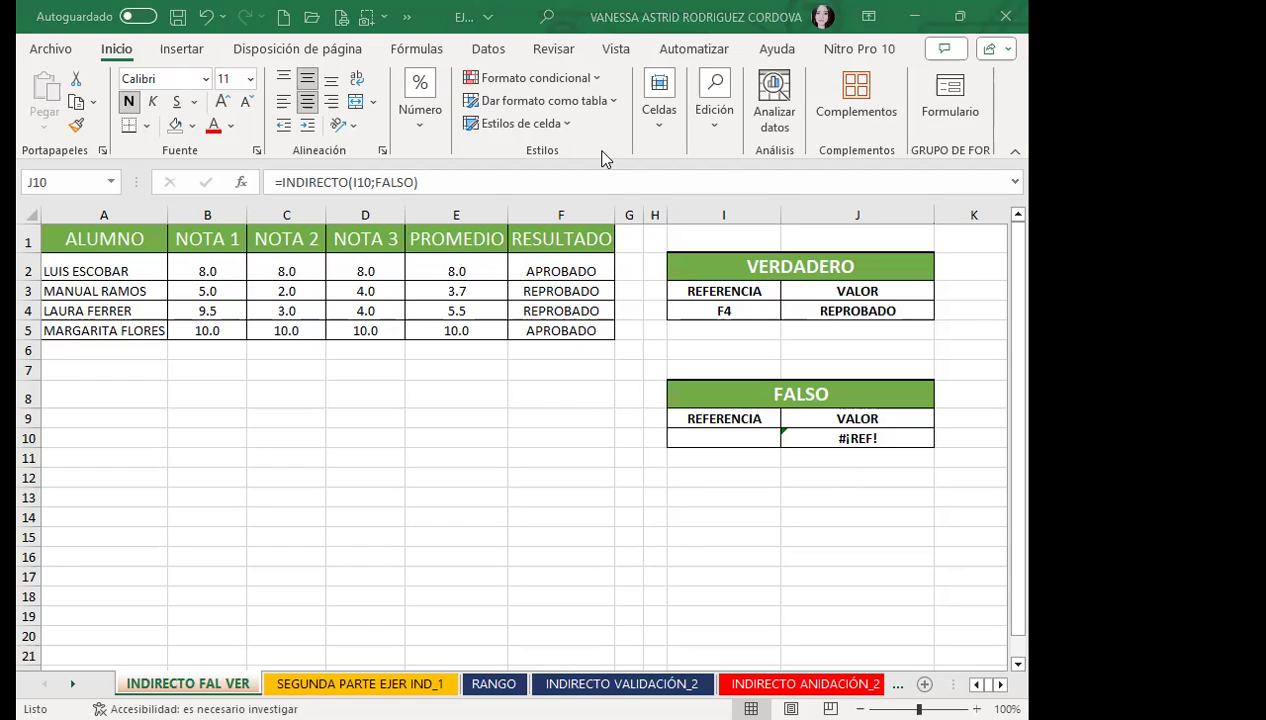
left_click(806, 433)
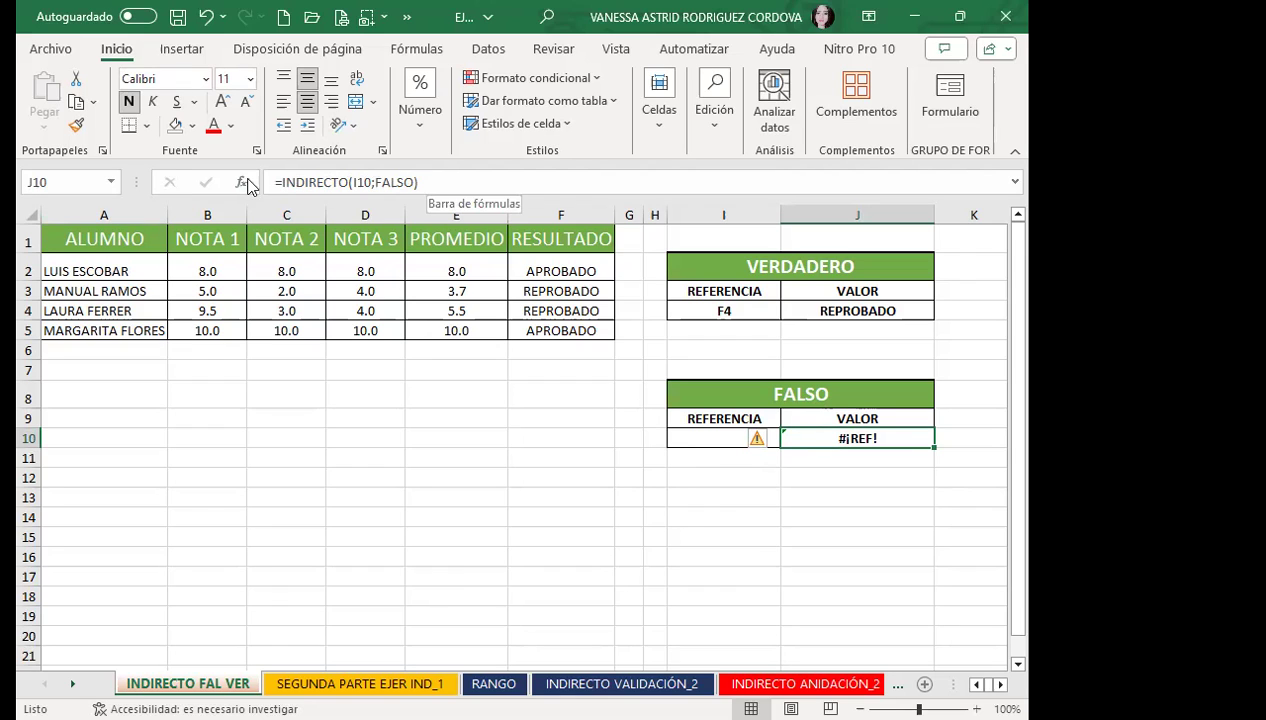
Change J10 to =SI.ERROR(INDIRECTO(I10;FALSO);"NO HAY REFERENCIA").
left_click(281, 182)
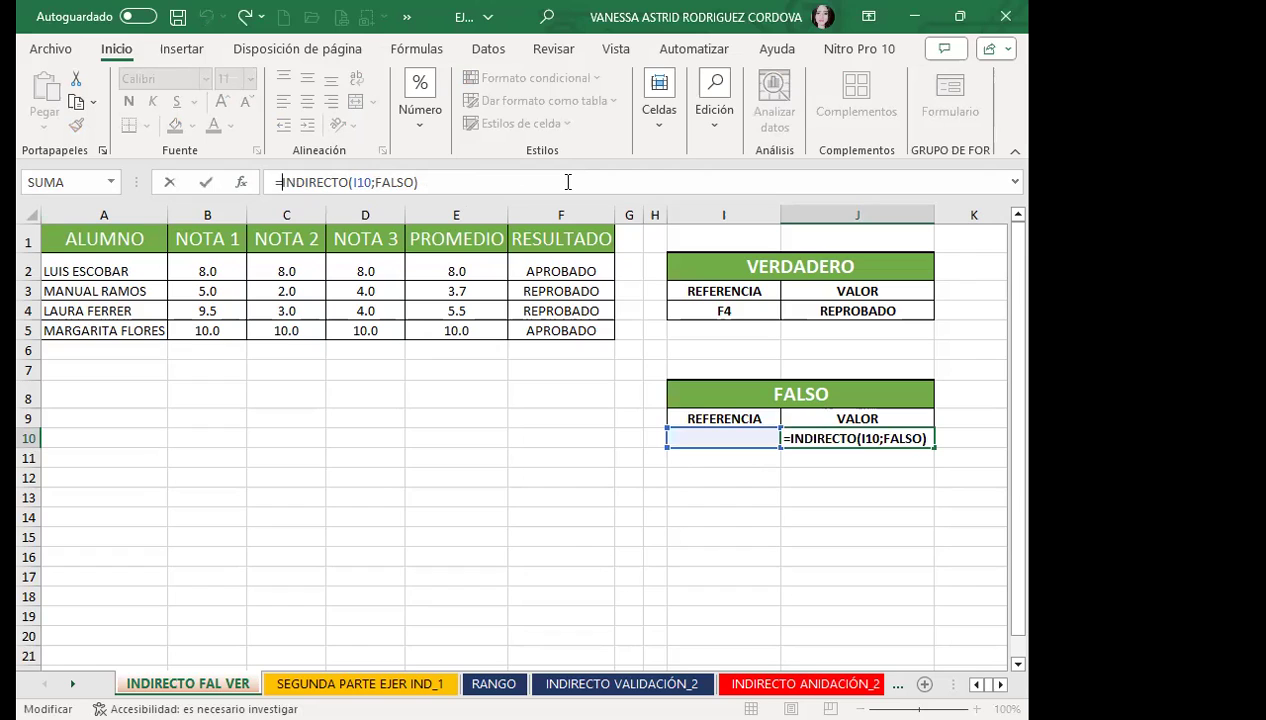
type("S")
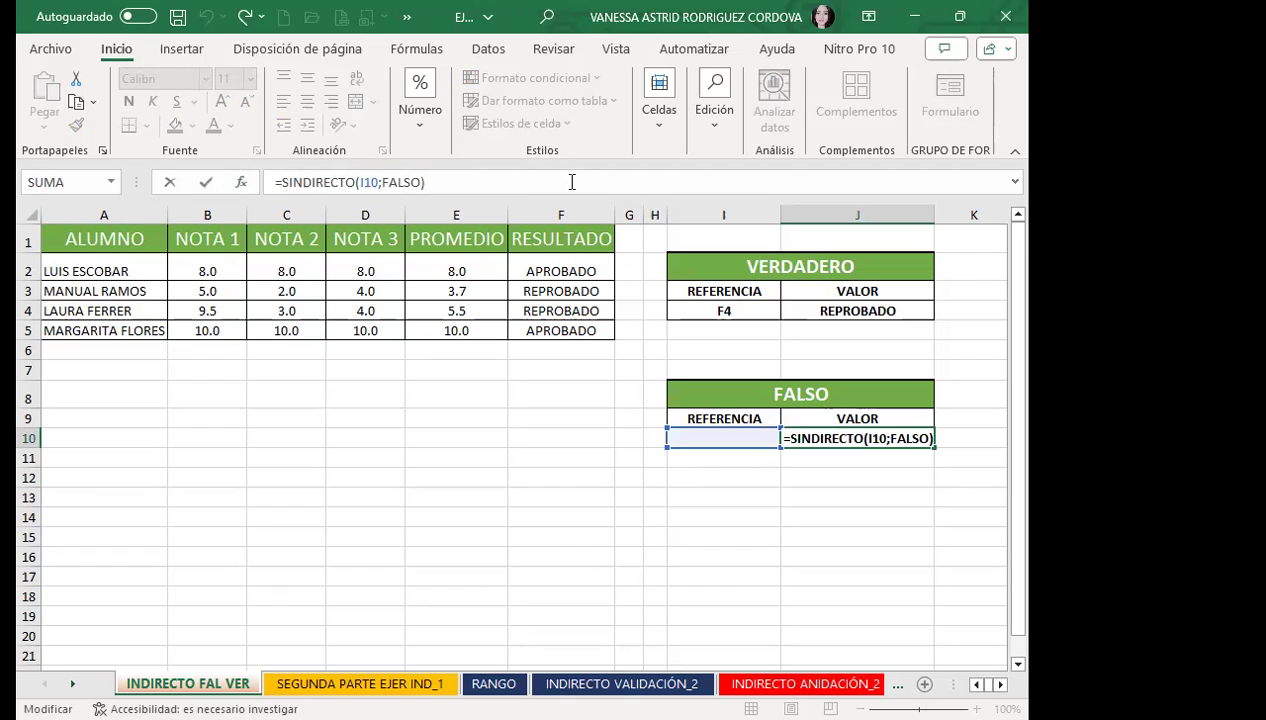
type("I")
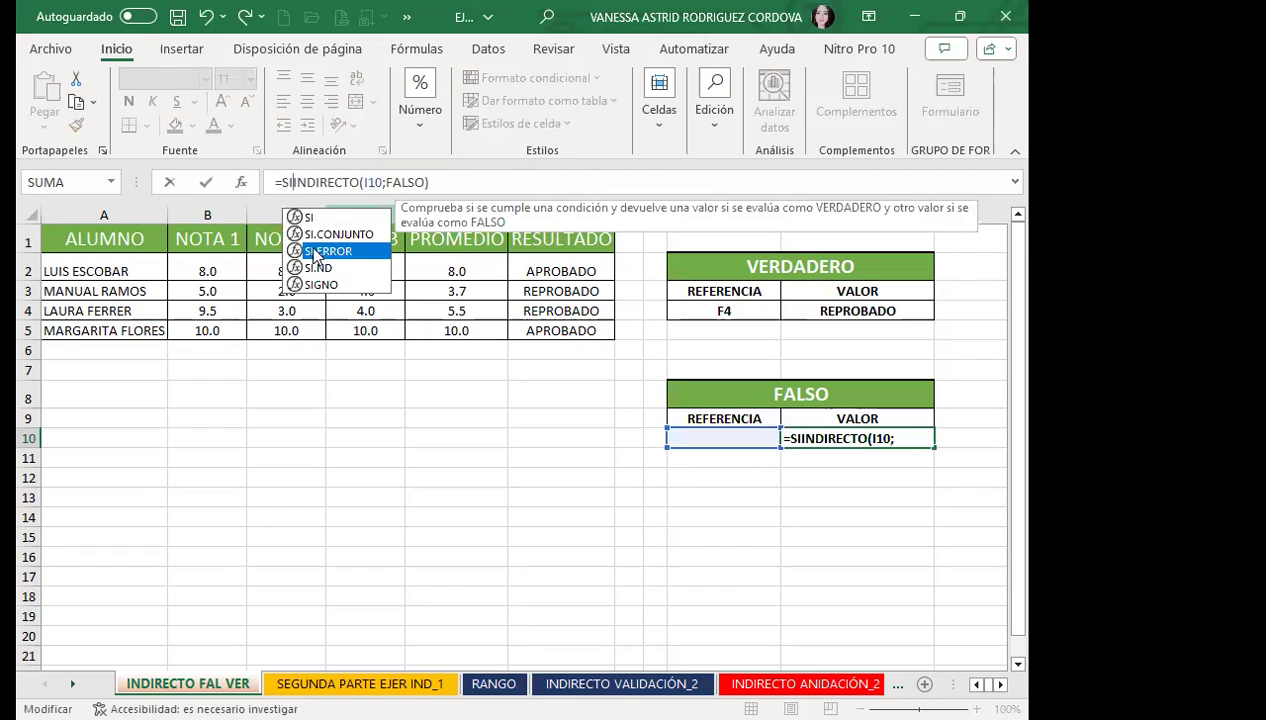
double_click(316, 253)
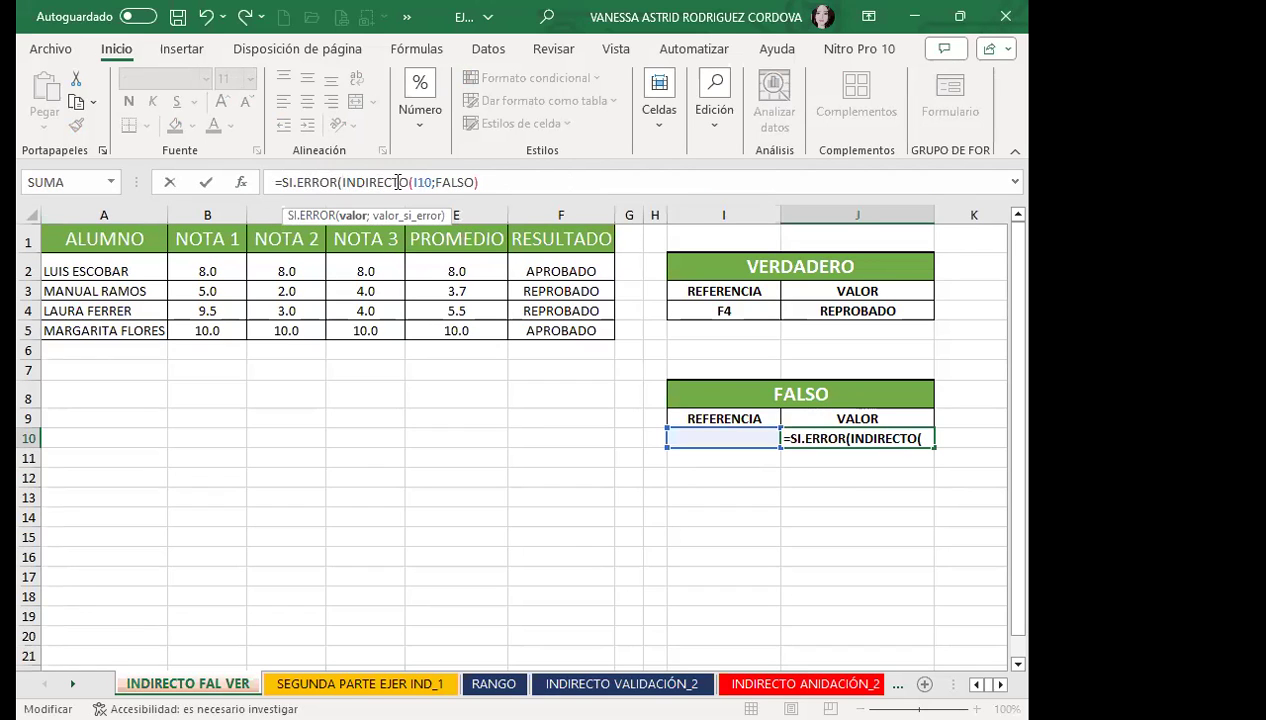
left_click(479, 182)
type(")")
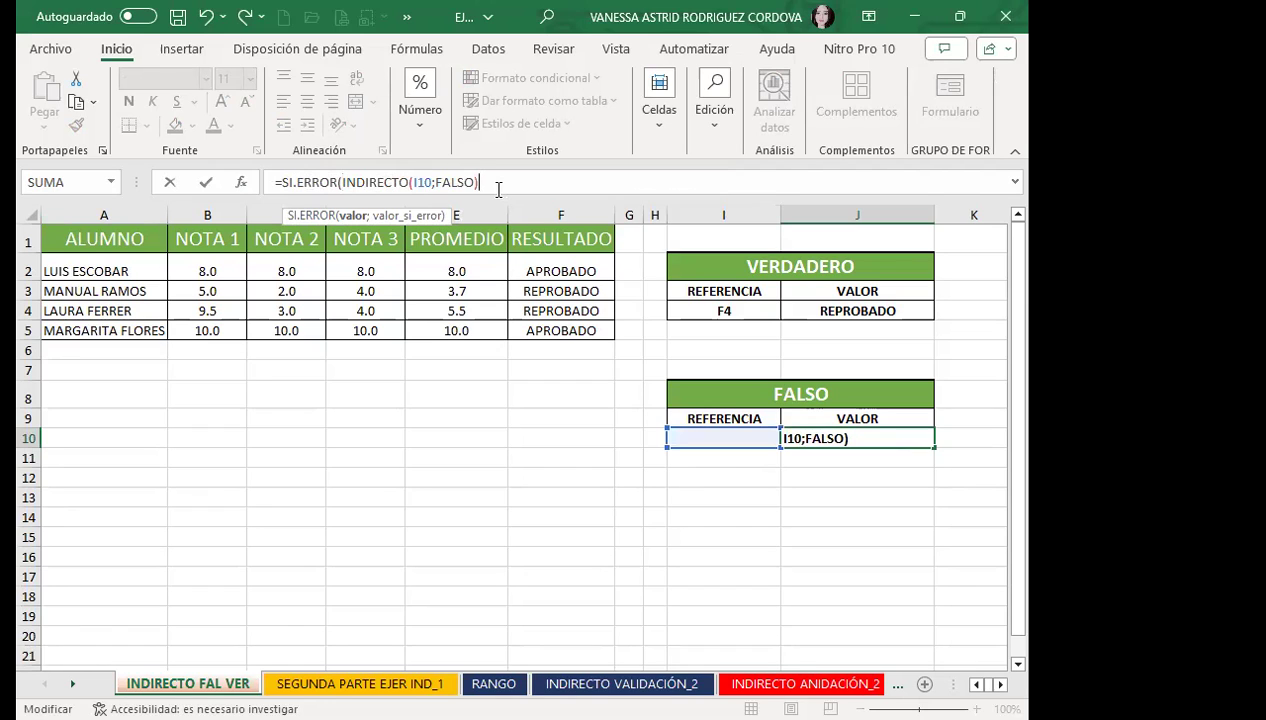
type(";")
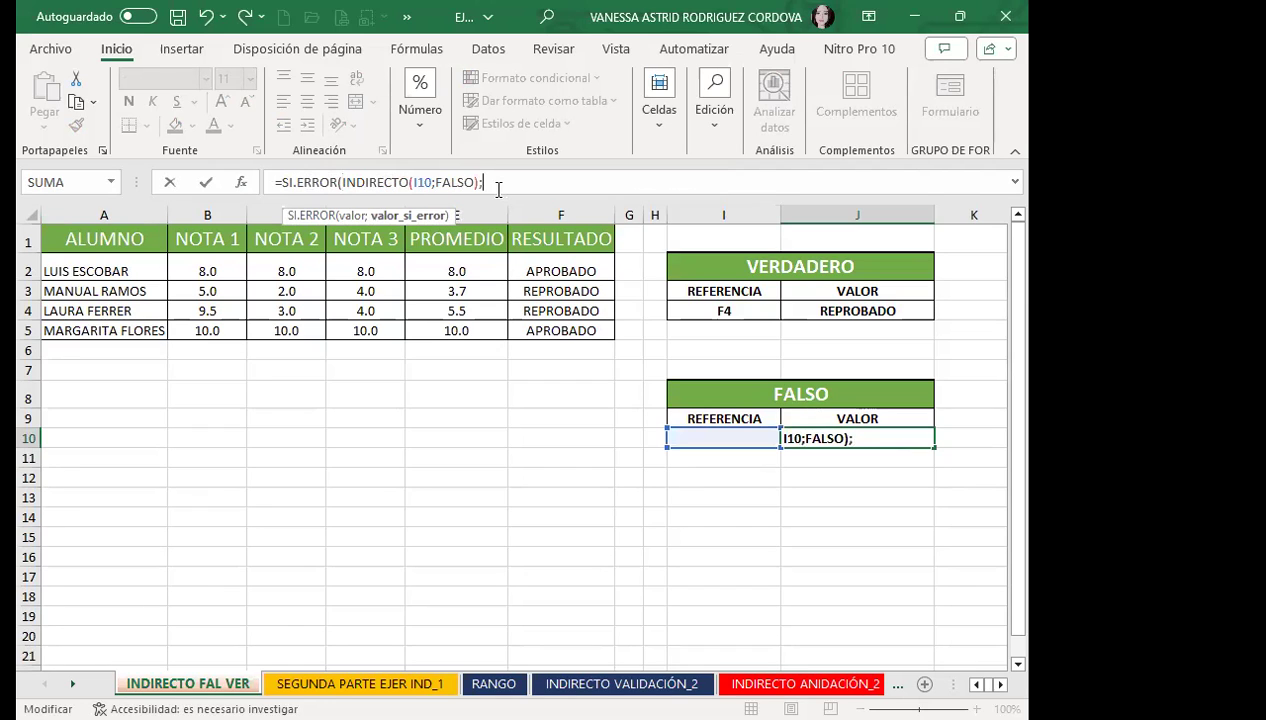
type("\"")
type("NO HAY REFERENCIA")
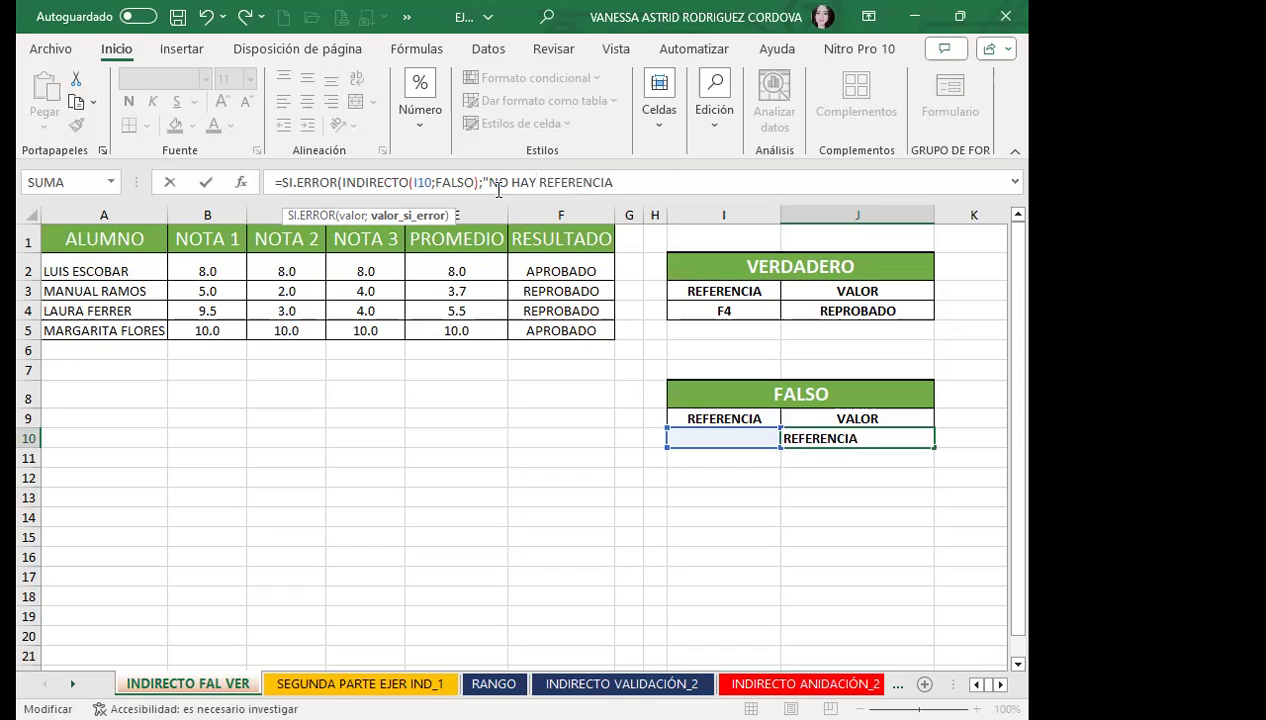
type("\")")
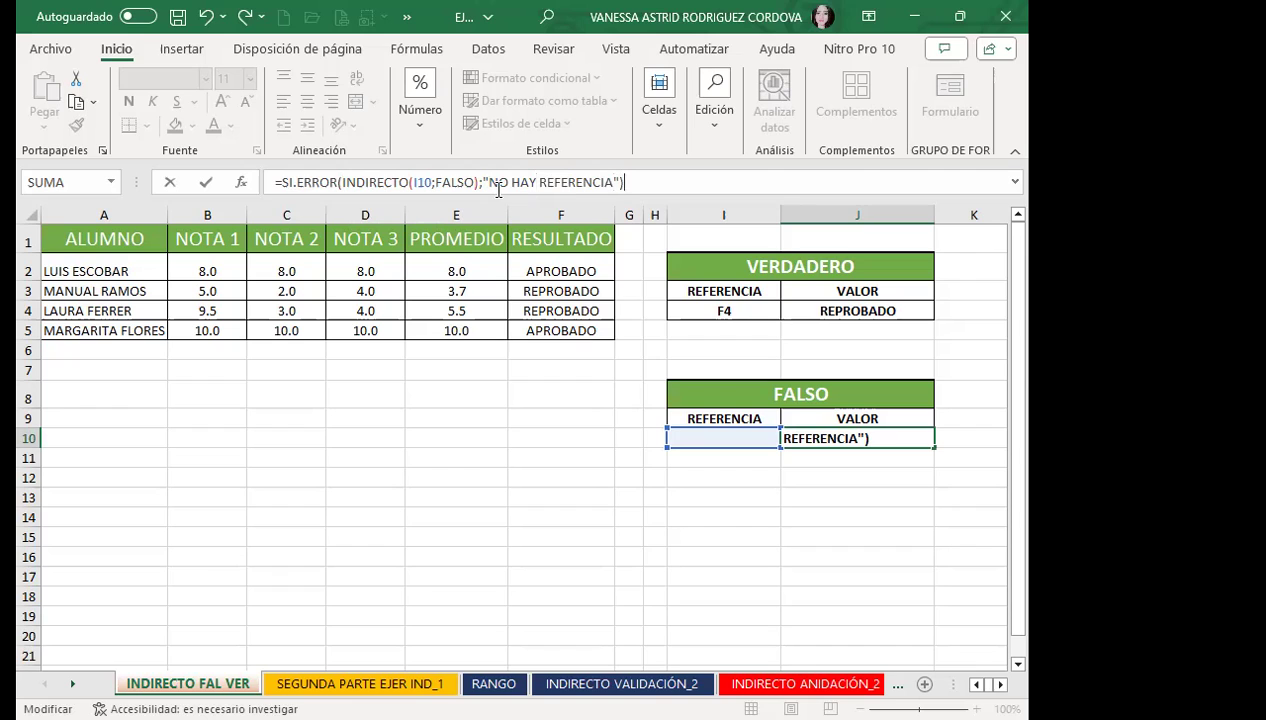
key("Return")
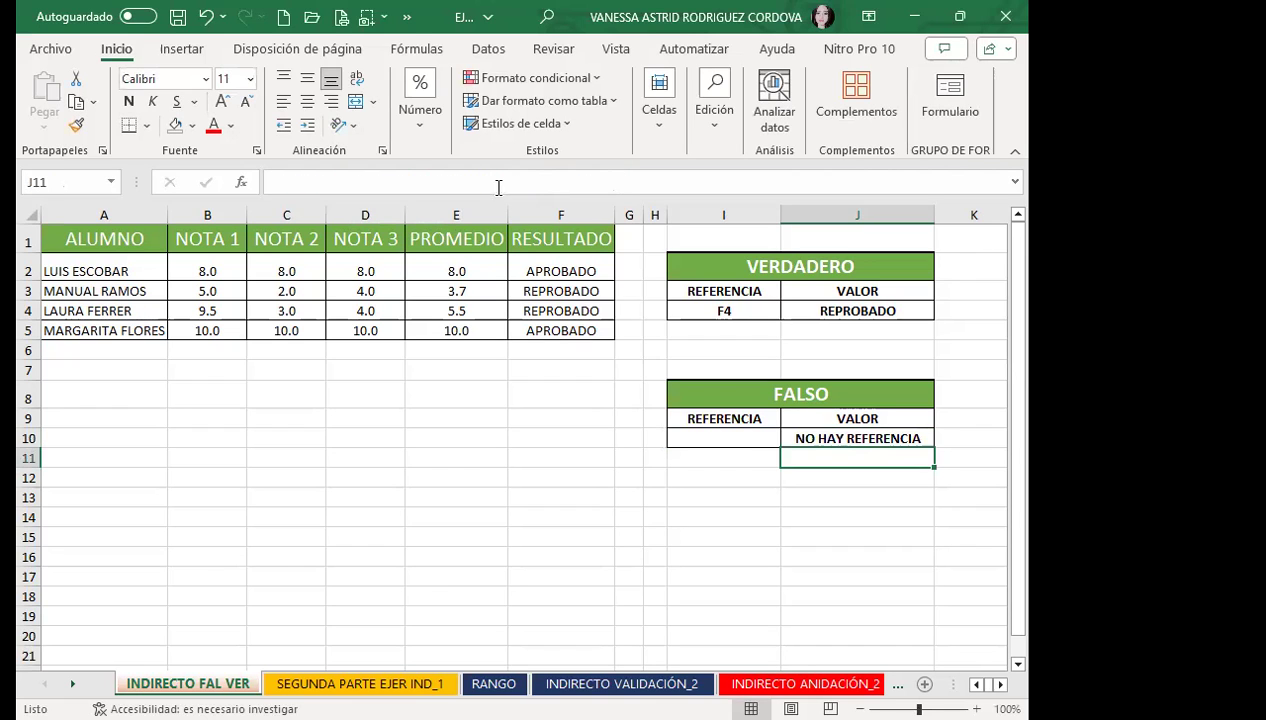
Check J10's SI.ERROR formula, then enter F4C6 in reference cell I10.
left_click(738, 430)
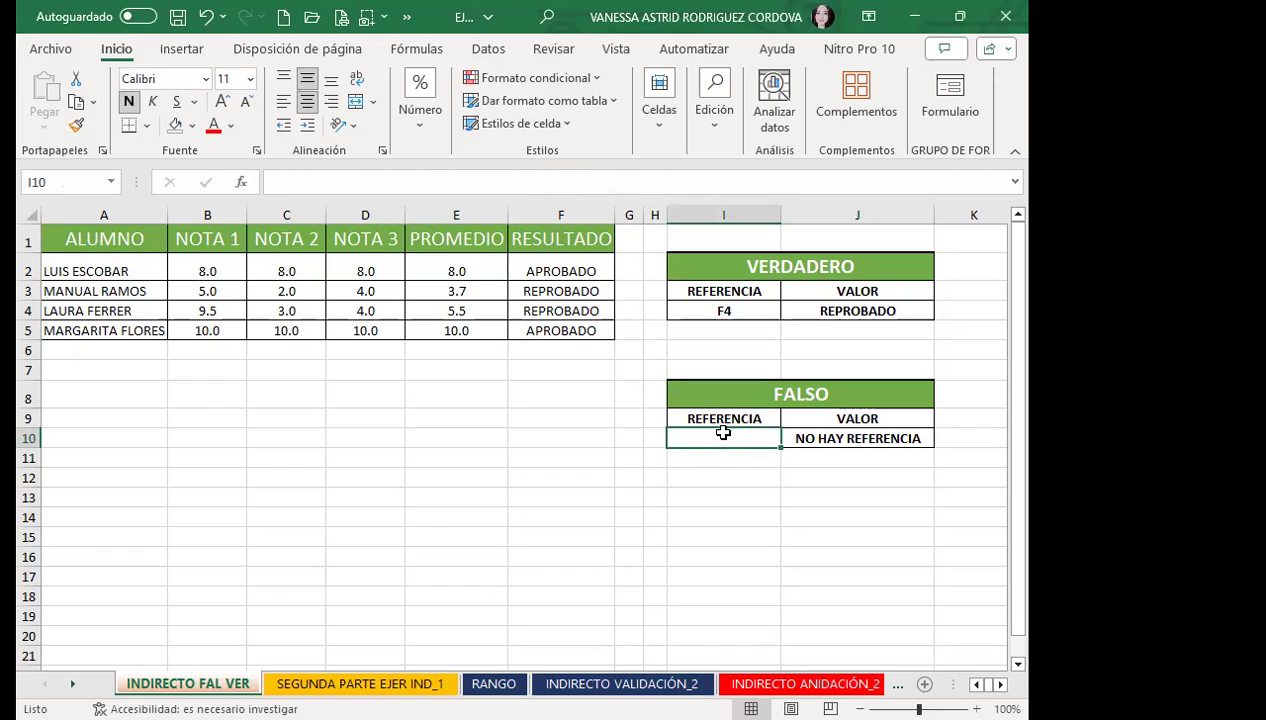
left_click(823, 438)
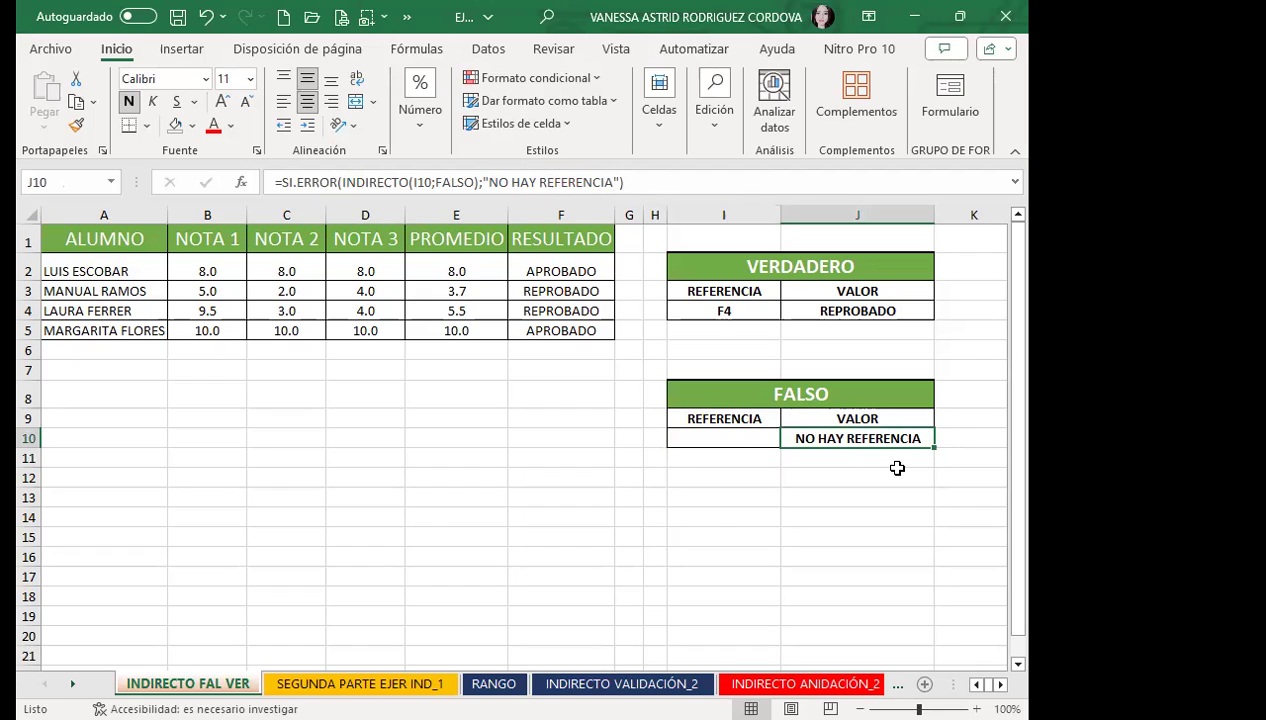
left_click(690, 439)
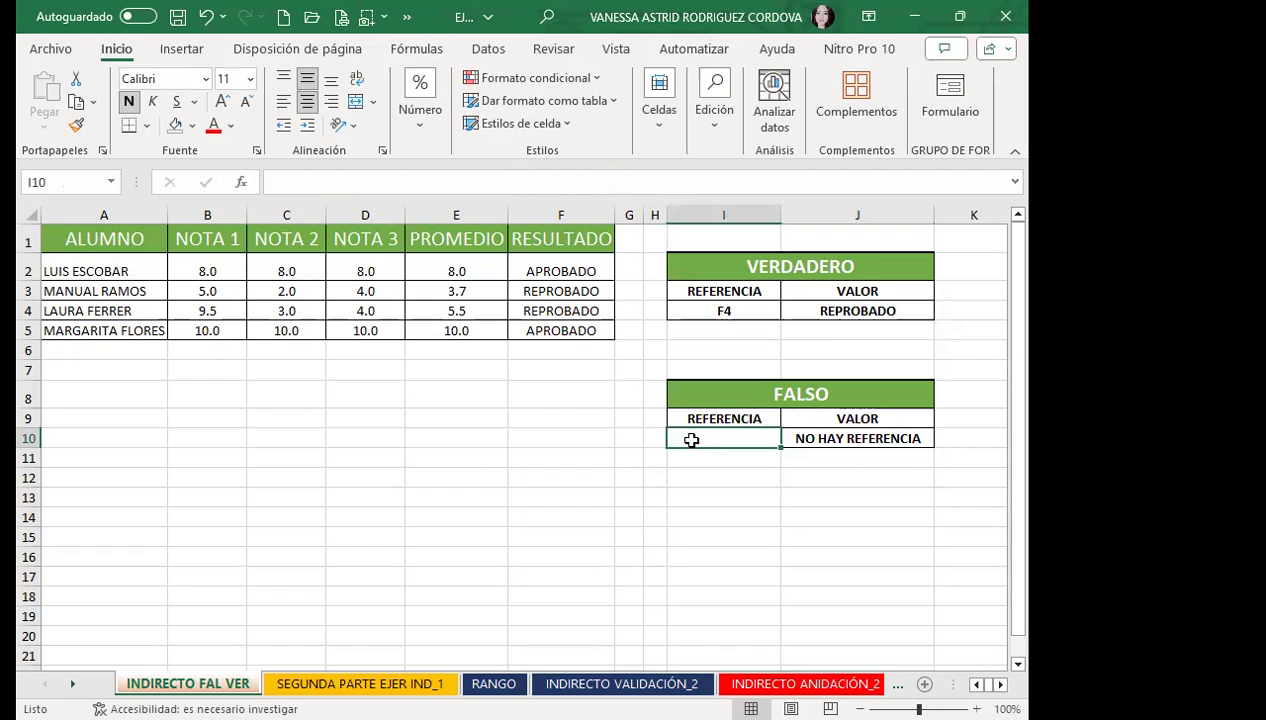
type("F4C6")
key("Return")
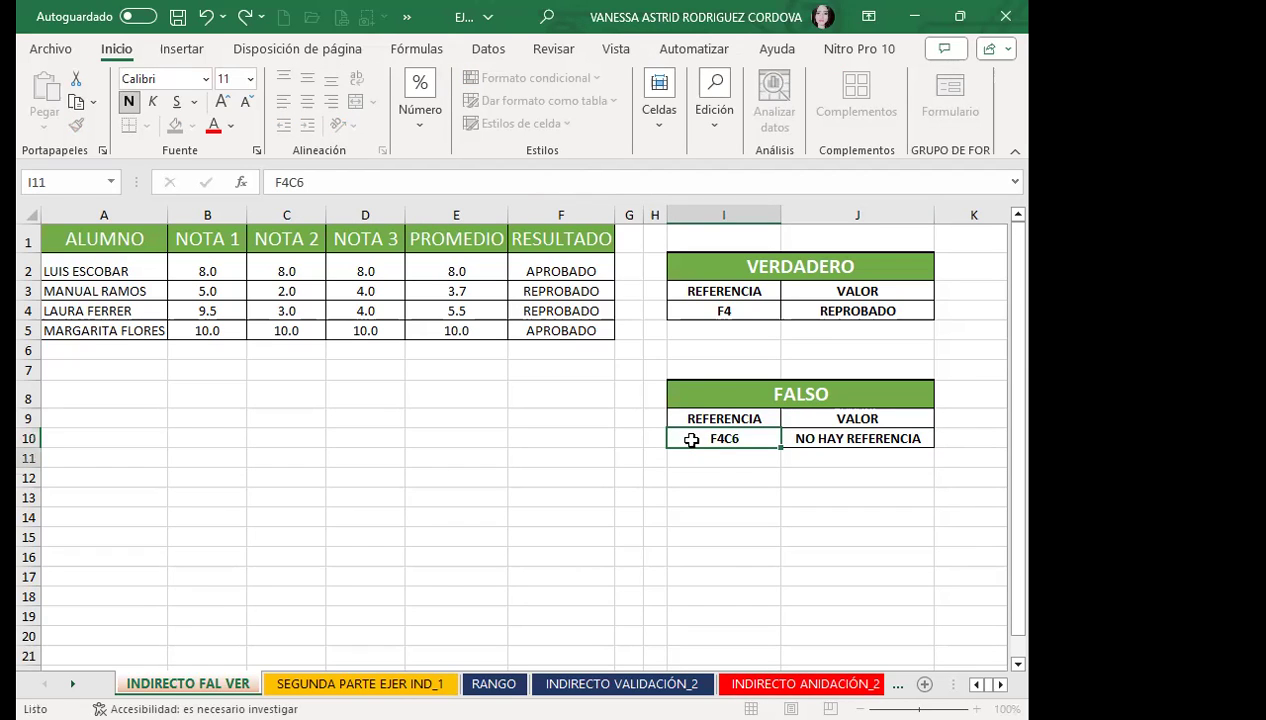
Select I10 to confirm F4C6 makes J10 return REPROBADO.
left_click(691, 440)
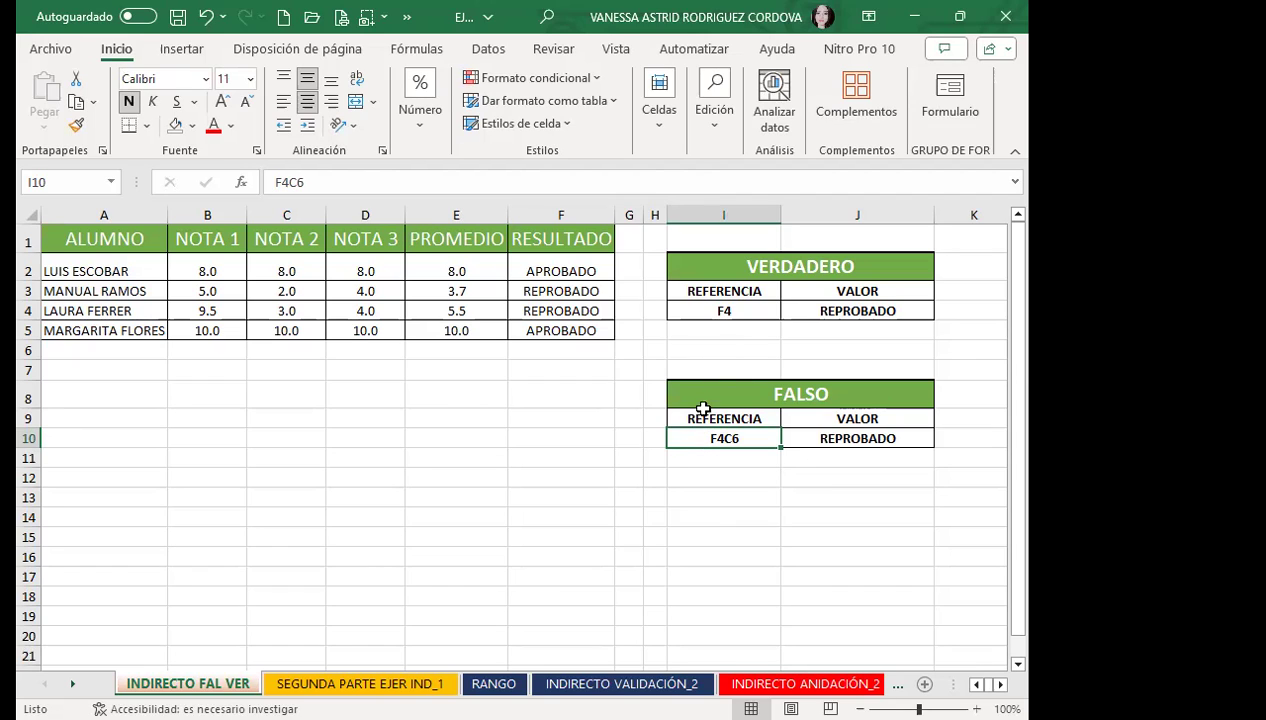
left_click(723, 395)
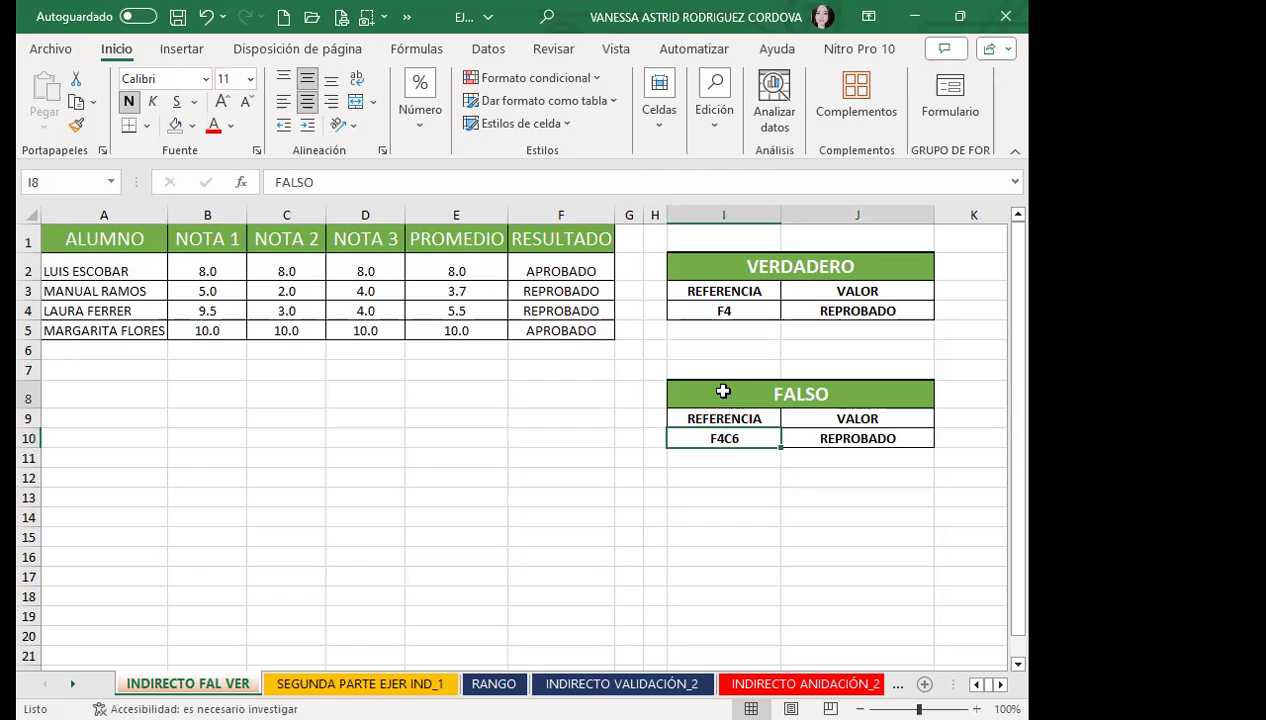
left_click(741, 272)
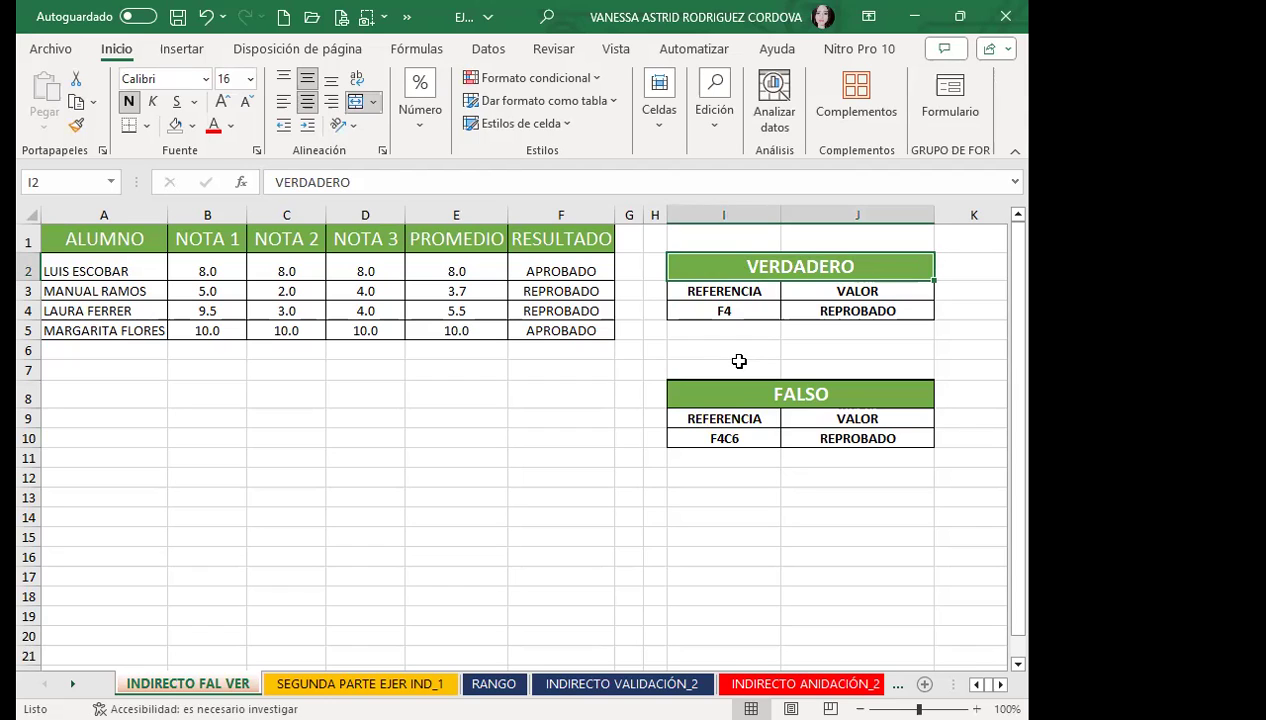
left_click(684, 305)
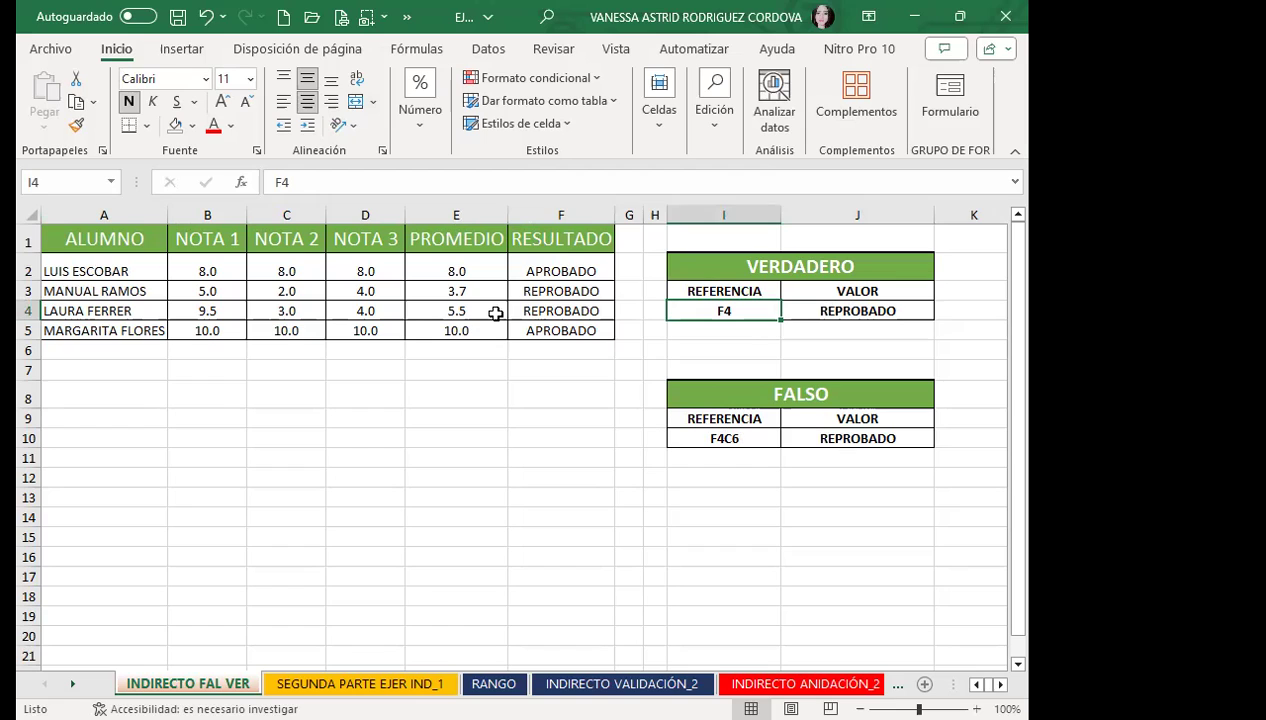
left_click(529, 307)
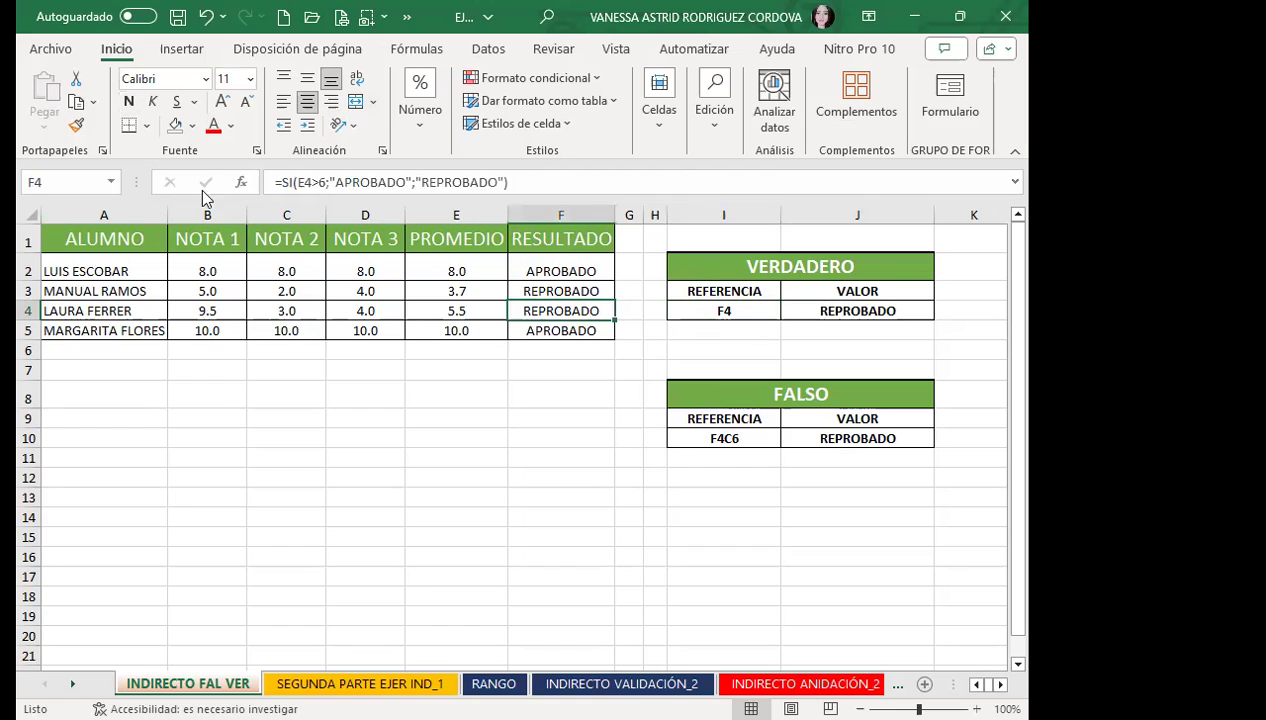
Fill cell F4 with yellow, then select empty cells to view the fill.
left_click(192, 125)
left_click(186, 309)
left_click(464, 440)
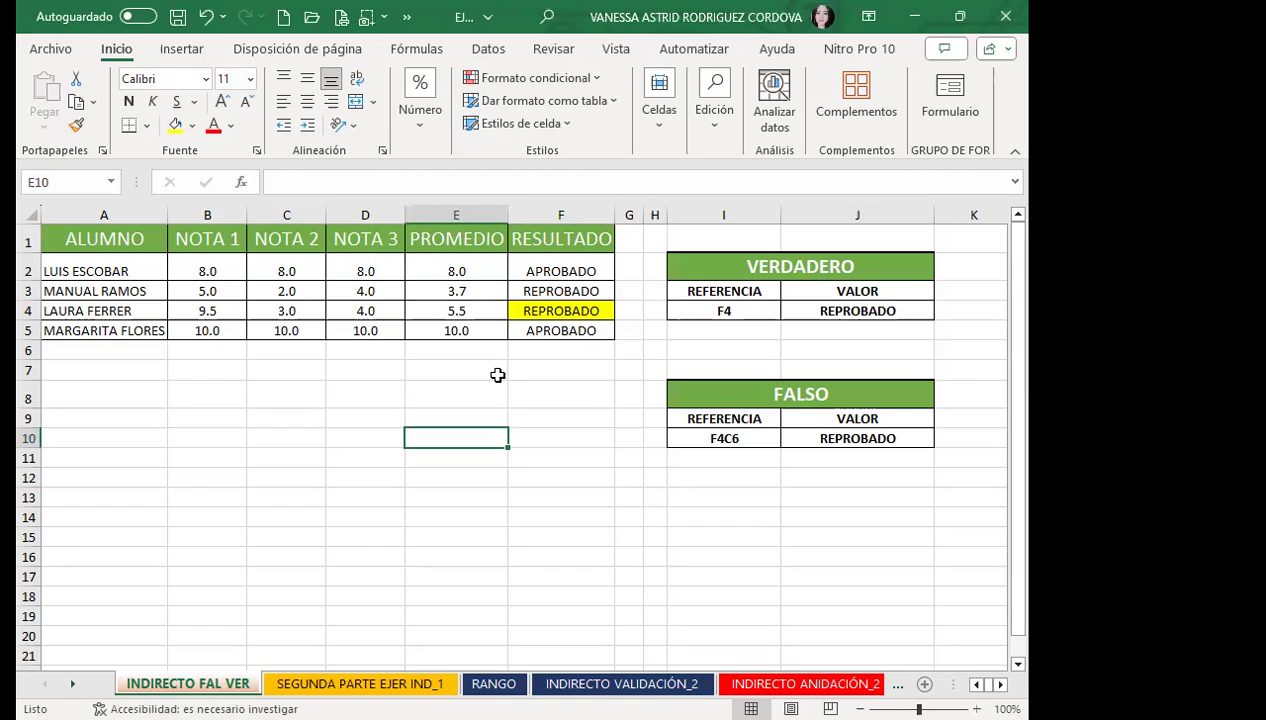
left_click(579, 456)
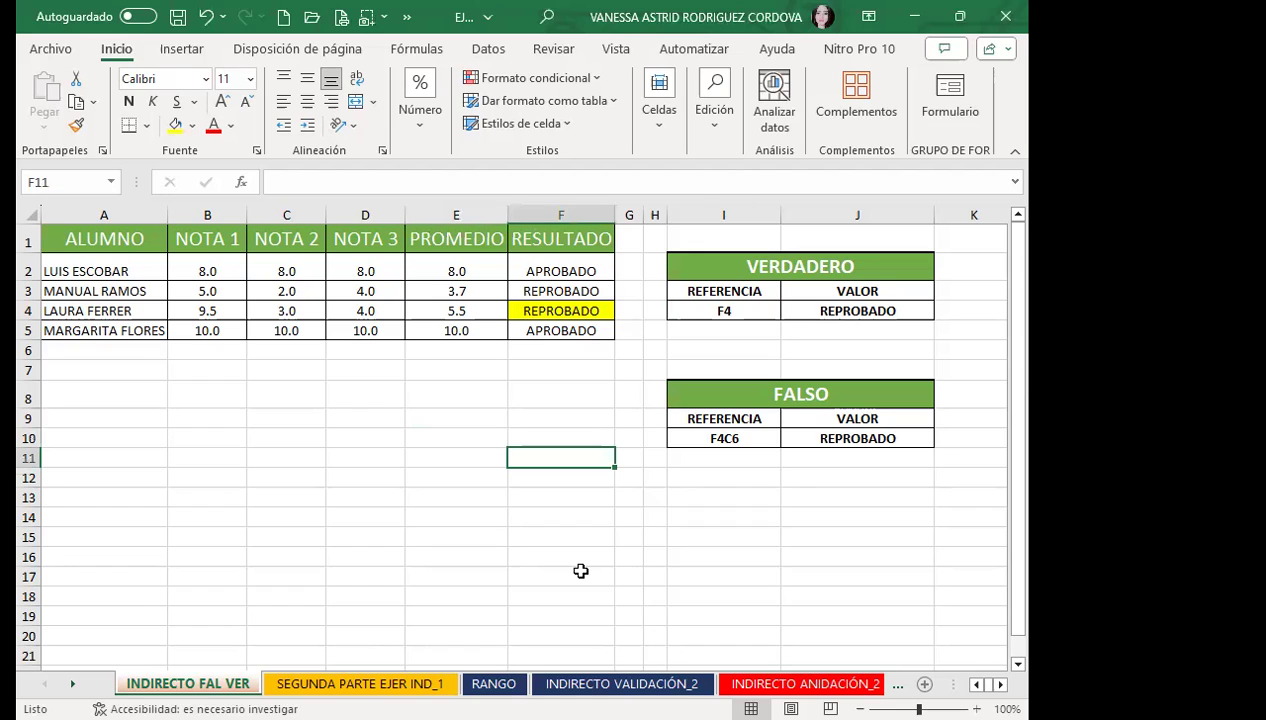
left_click(338, 684)
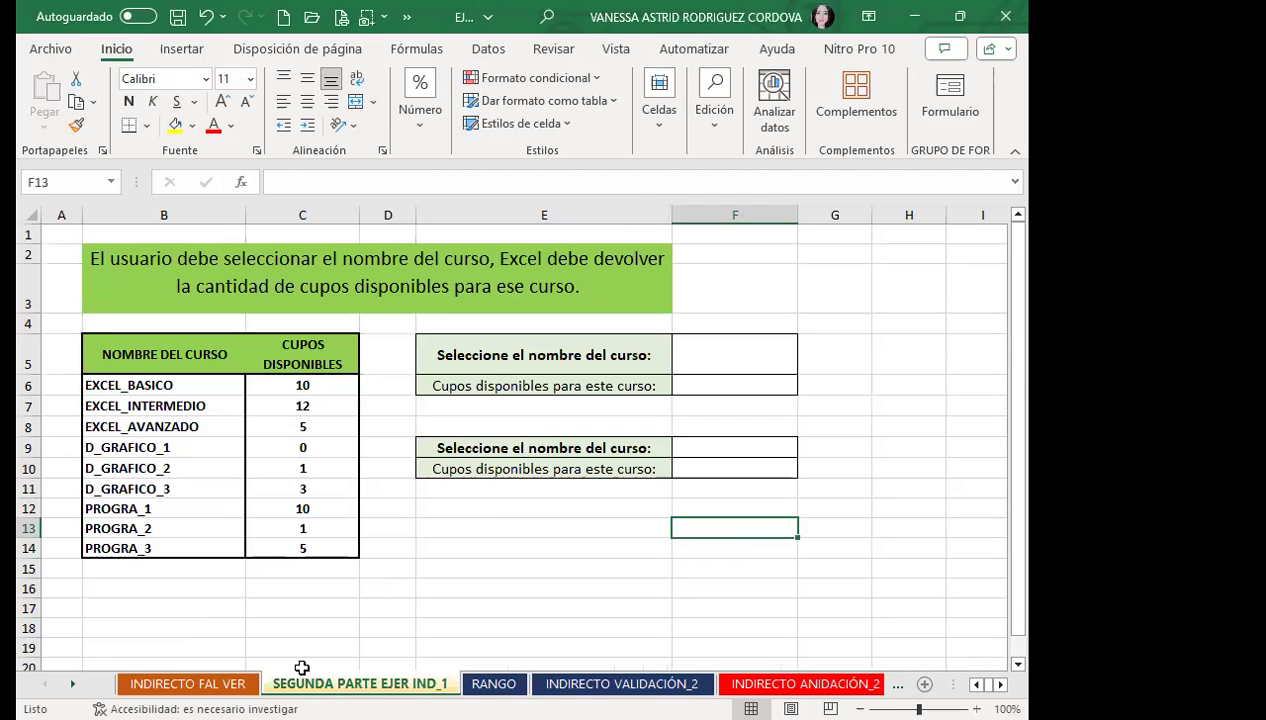
left_click(419, 507)
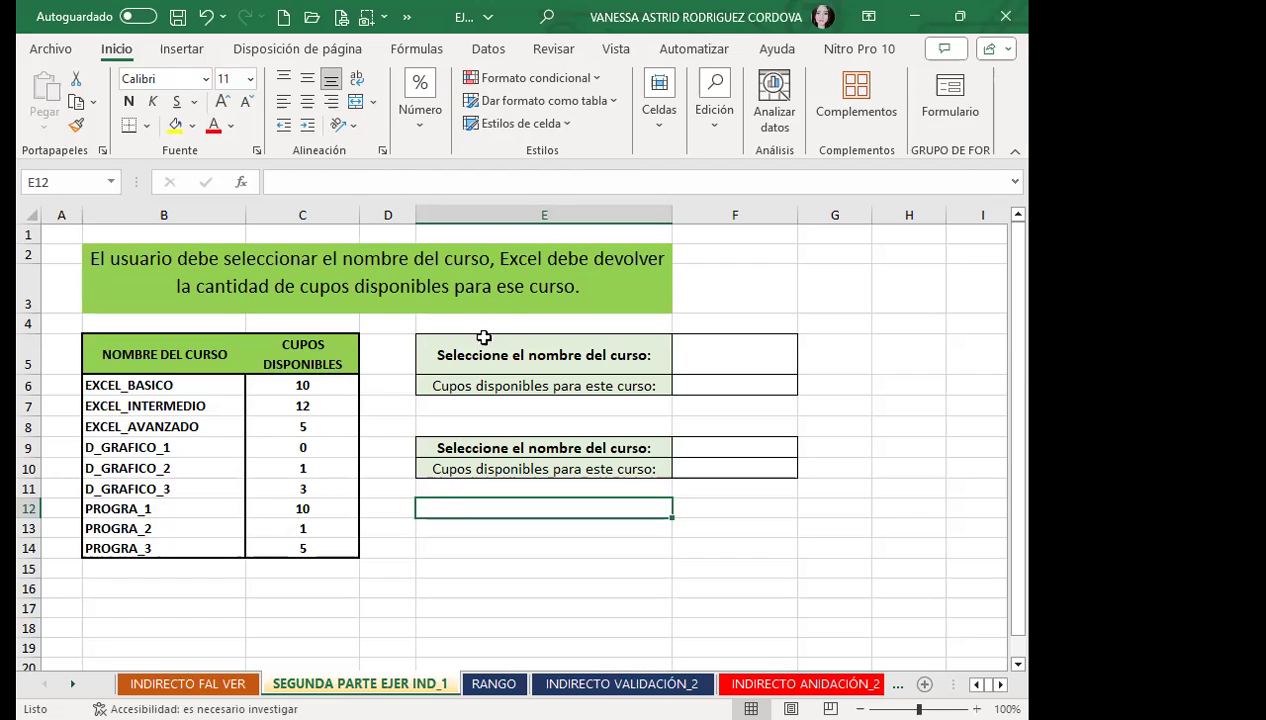
left_click_drag(460, 364, 455, 376)
left_click(530, 382)
left_click(475, 347)
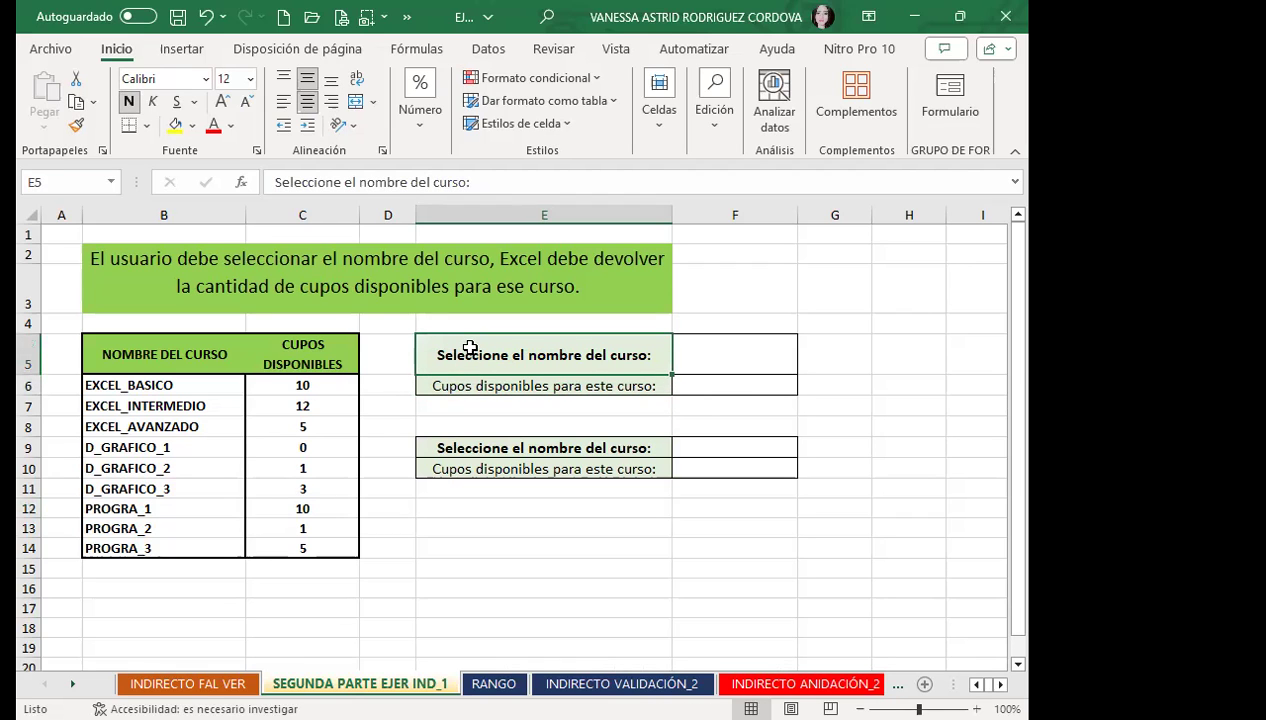
left_click(762, 357)
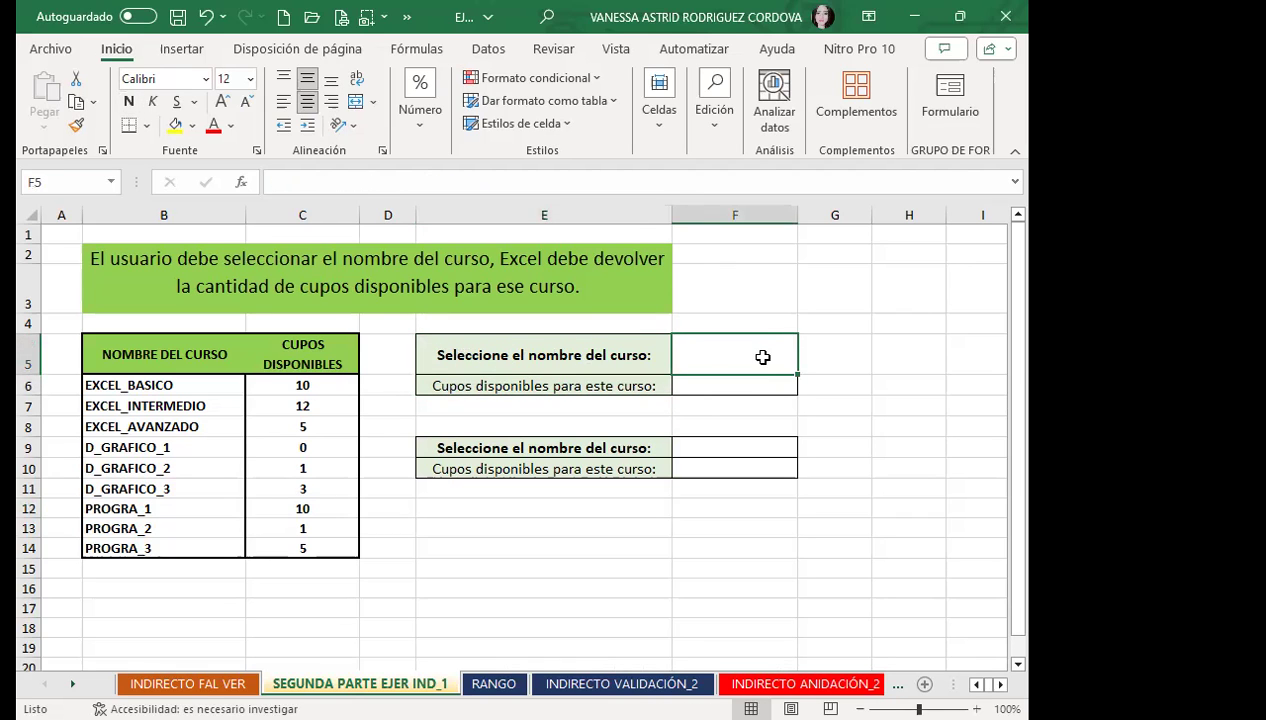
left_click(442, 384)
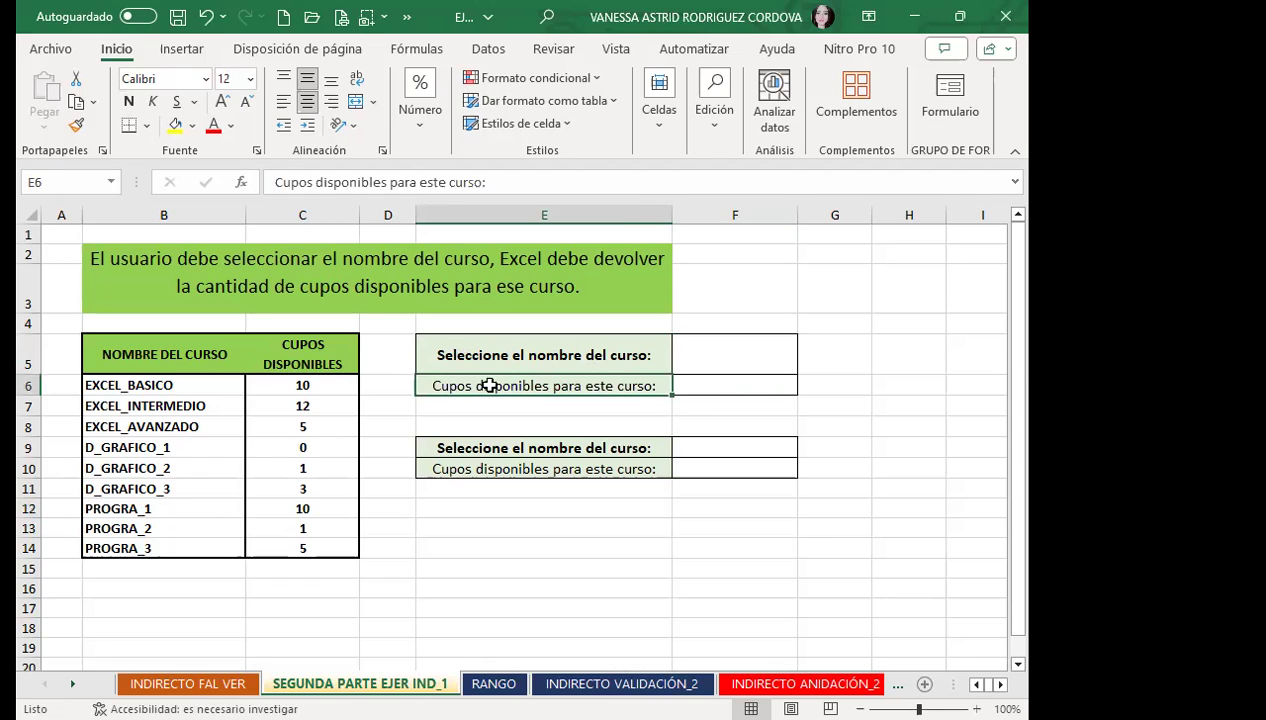
left_click(709, 387)
left_click_drag(320, 386, 349, 540)
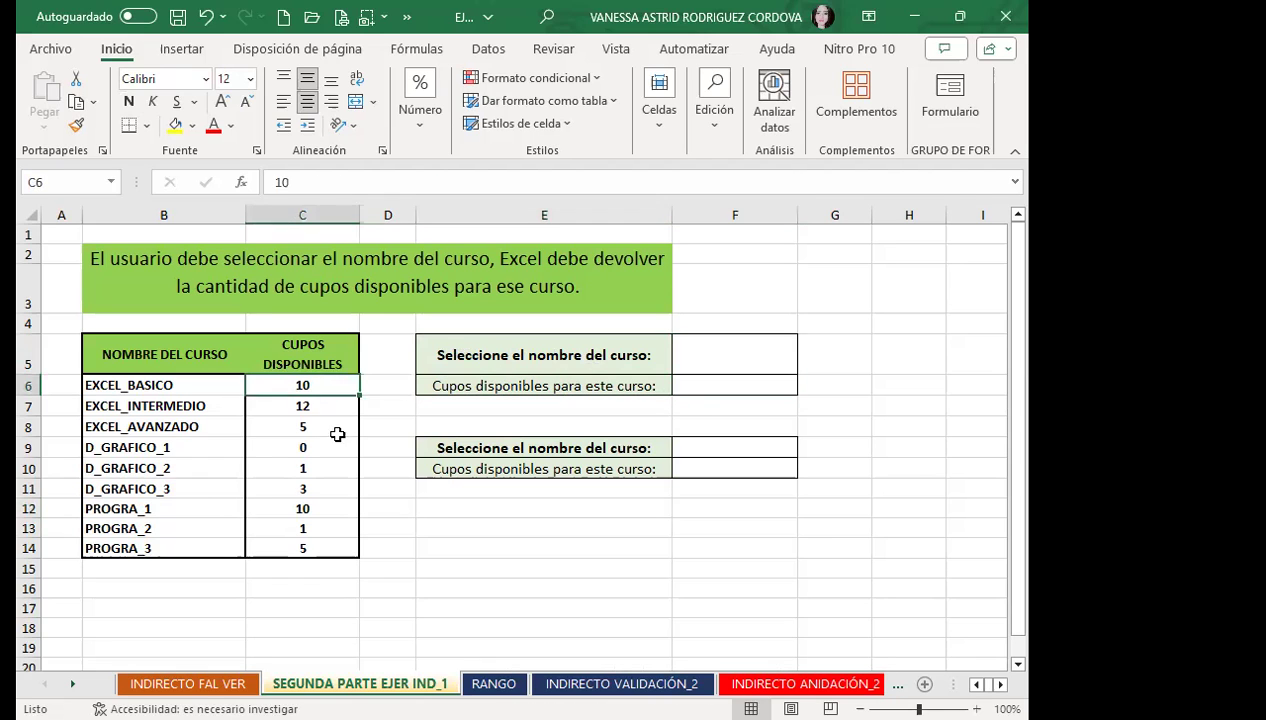
left_click(462, 494)
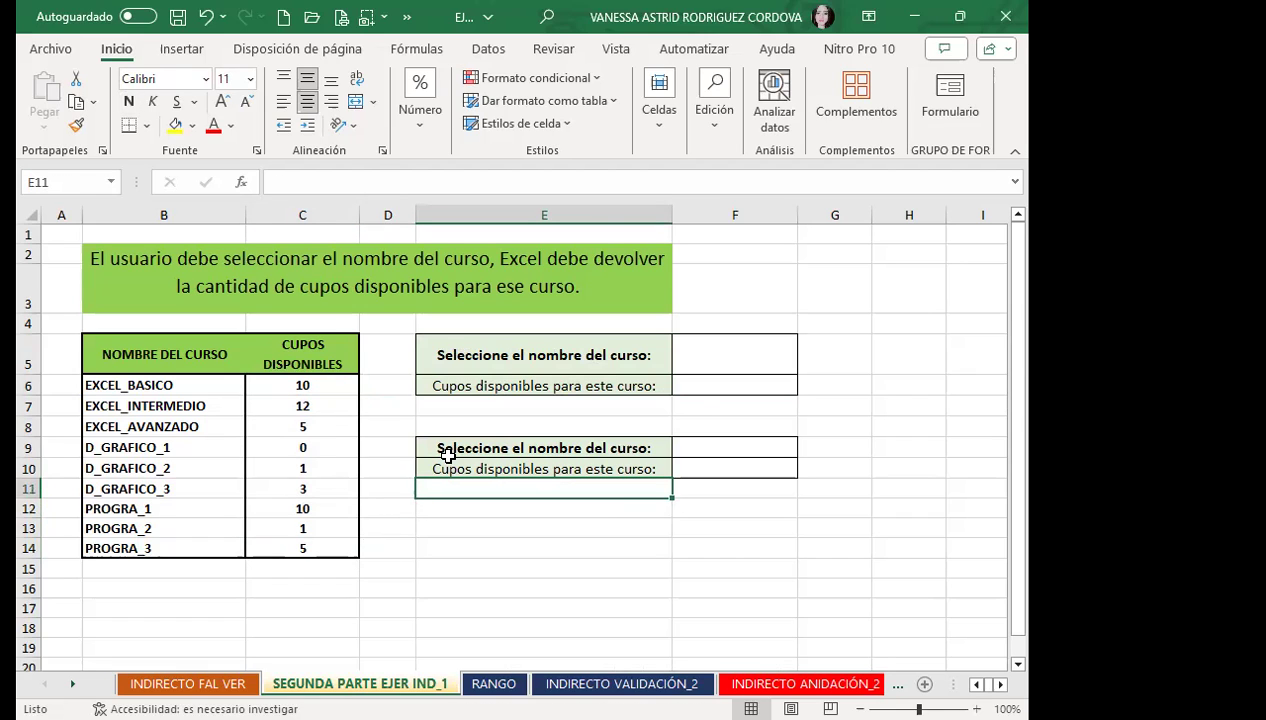
left_click(715, 349)
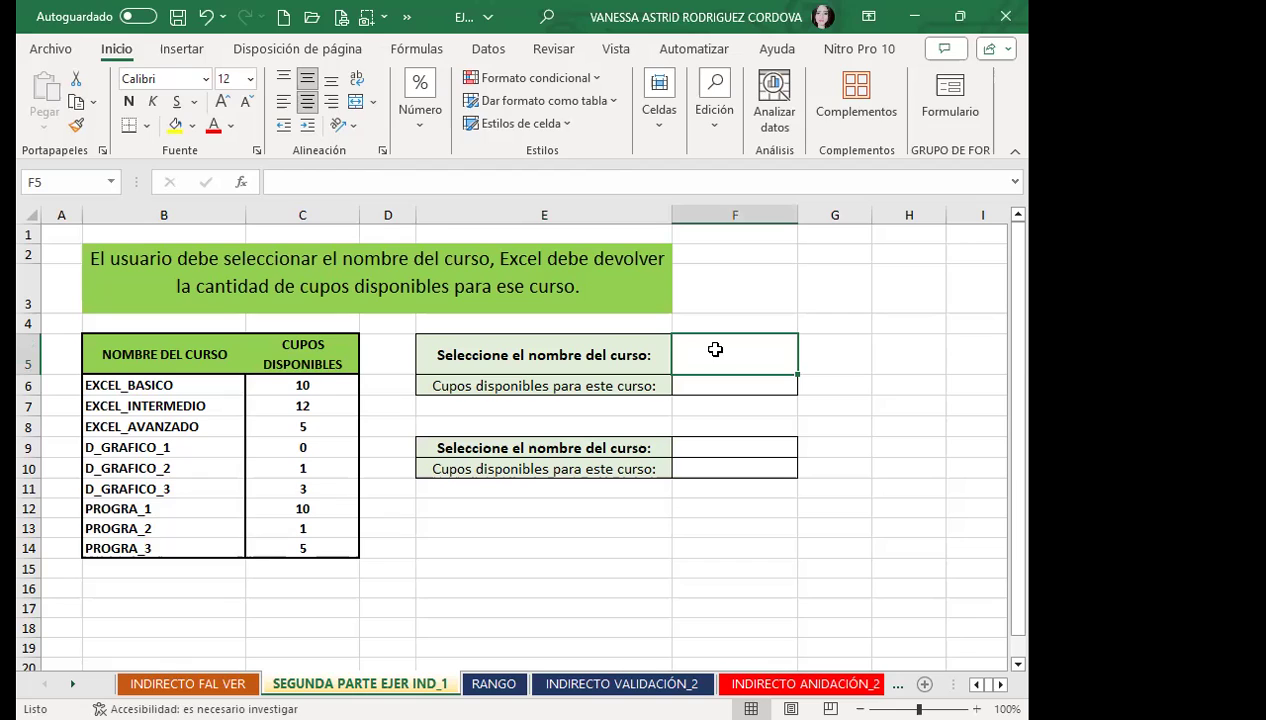
left_click(183, 386)
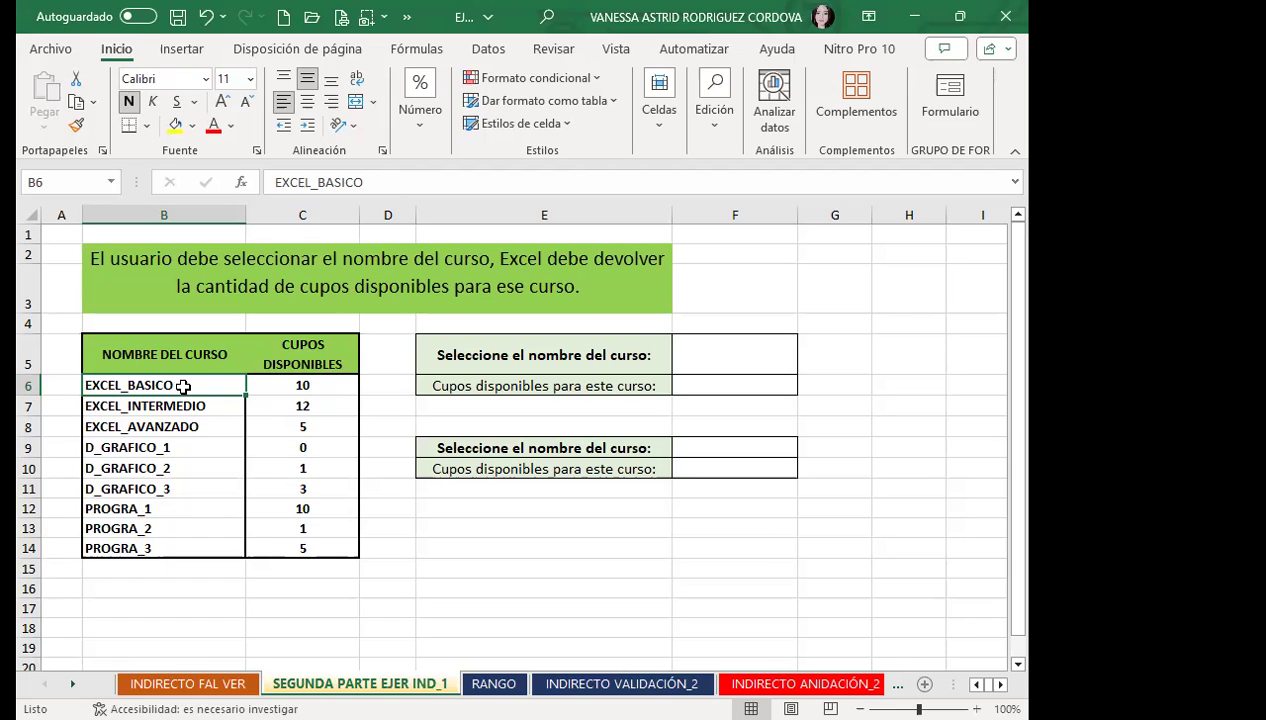
left_click(535, 341)
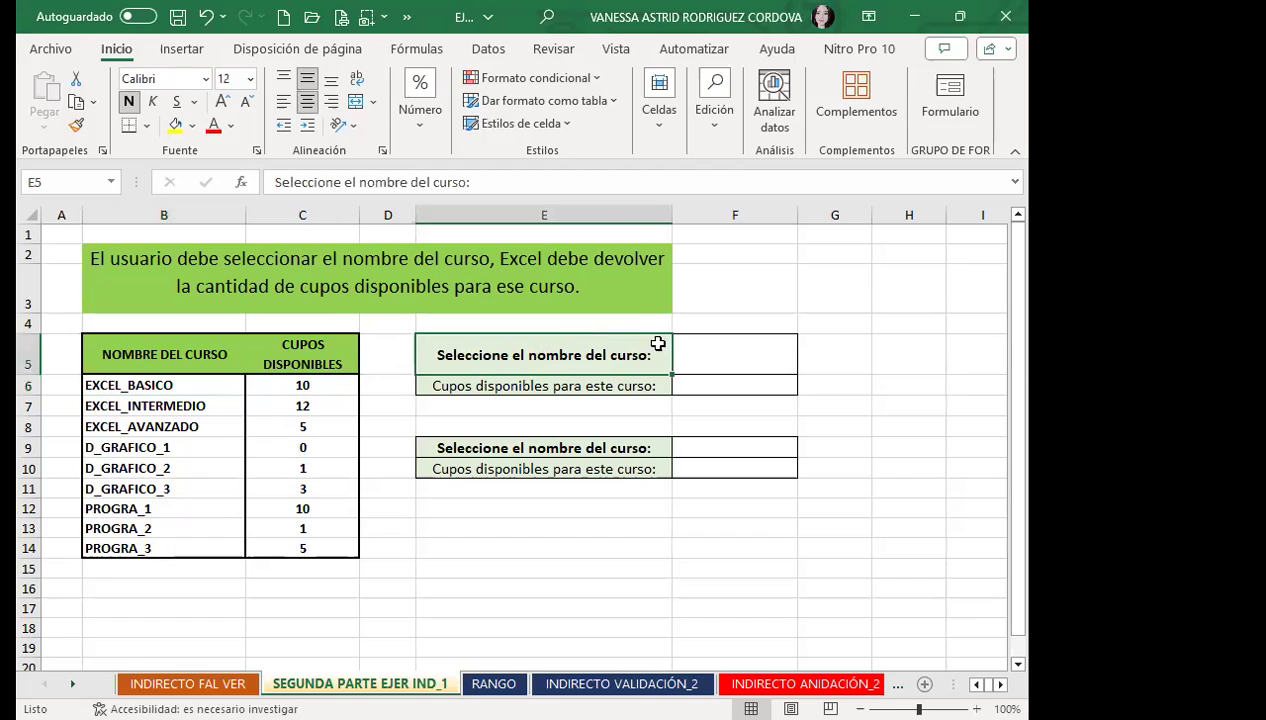
left_click(713, 345)
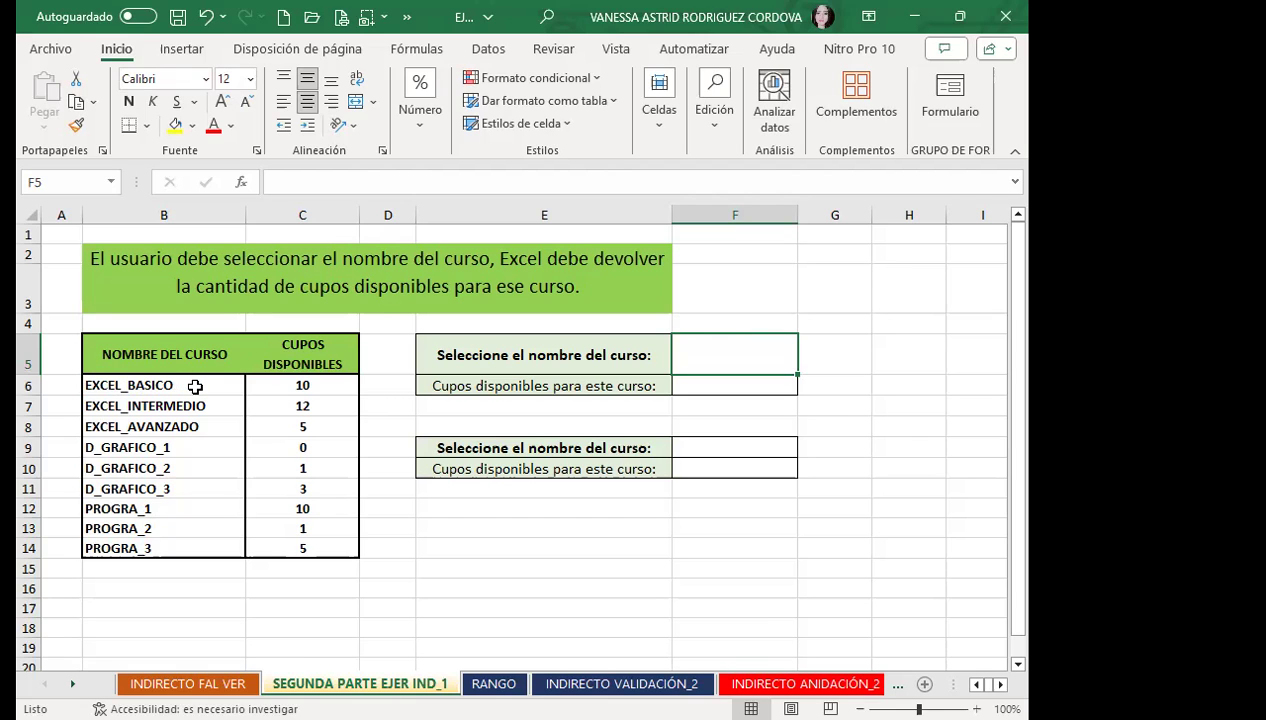
Look over the course rows and seat counts in column C and the course-choice cell F5.
left_click(278, 388)
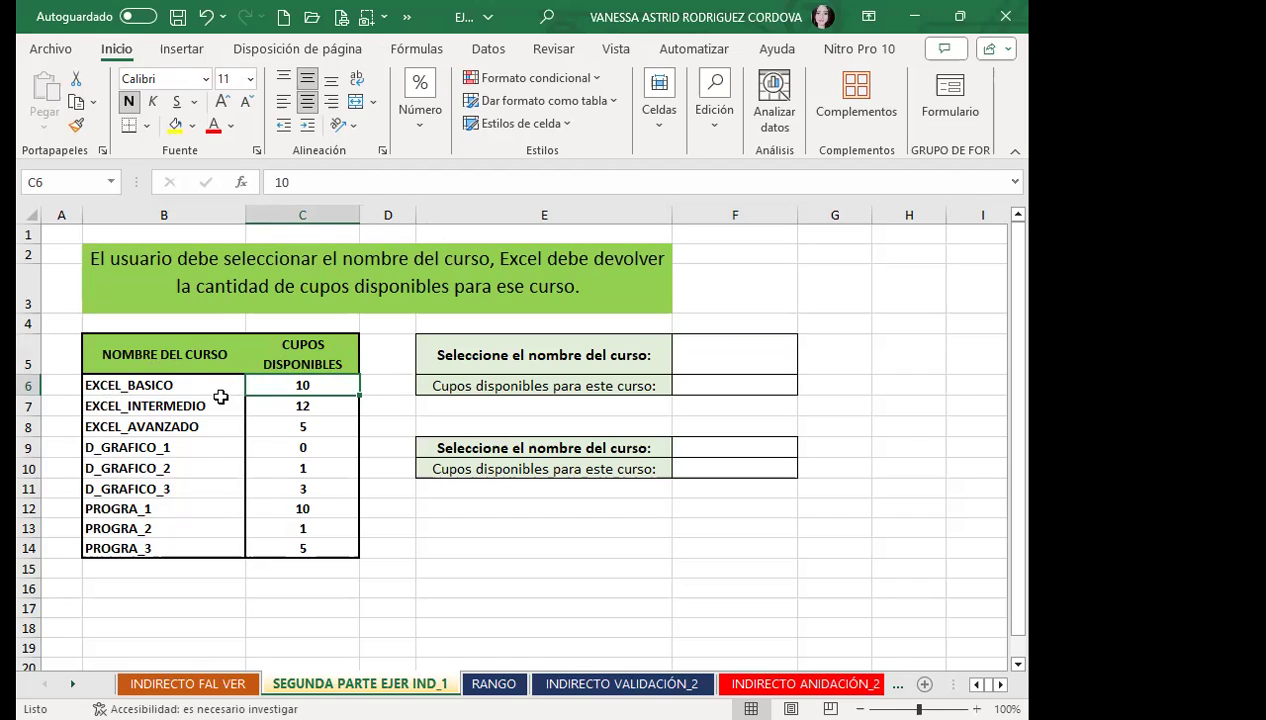
left_click_drag(146, 381, 272, 389)
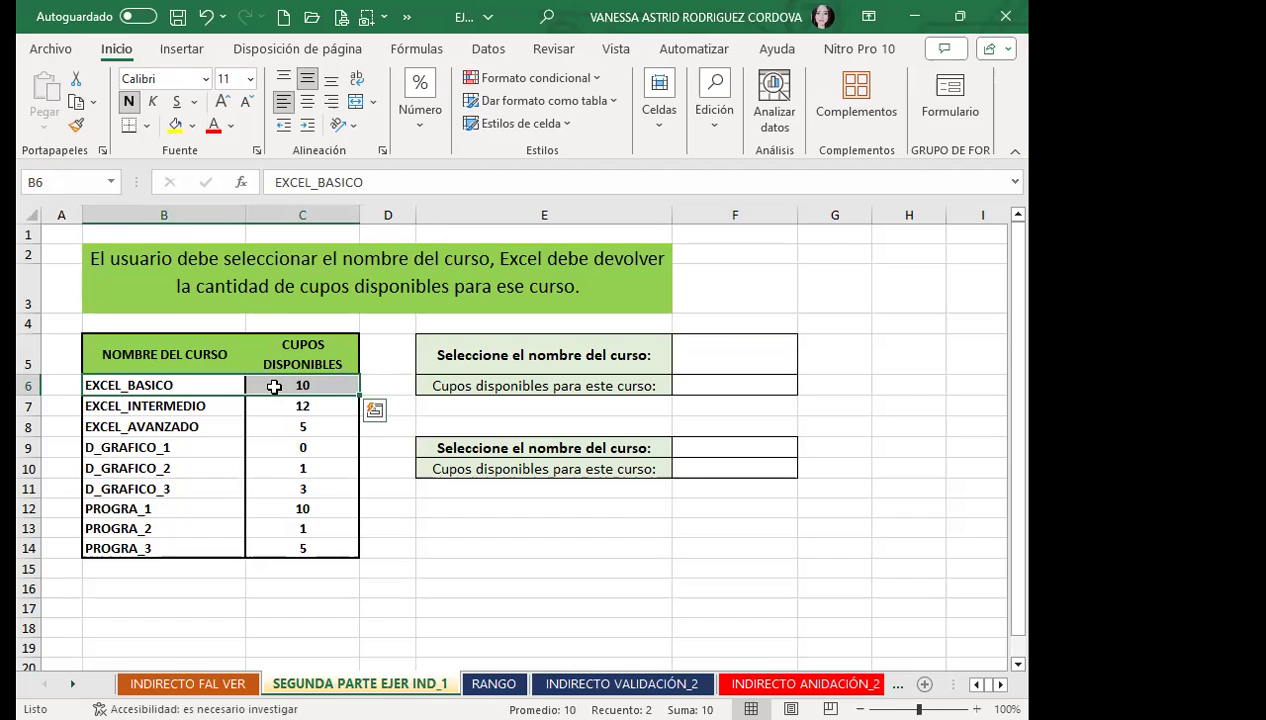
left_click(274, 387)
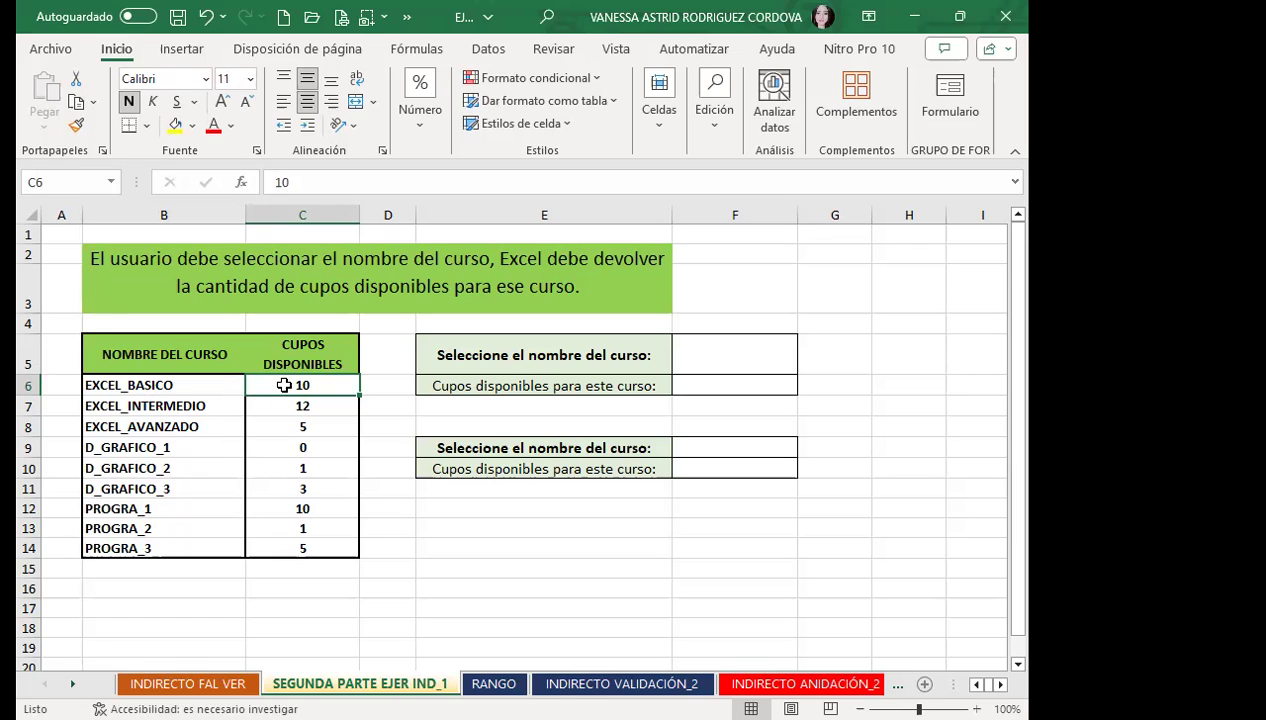
left_click(264, 409)
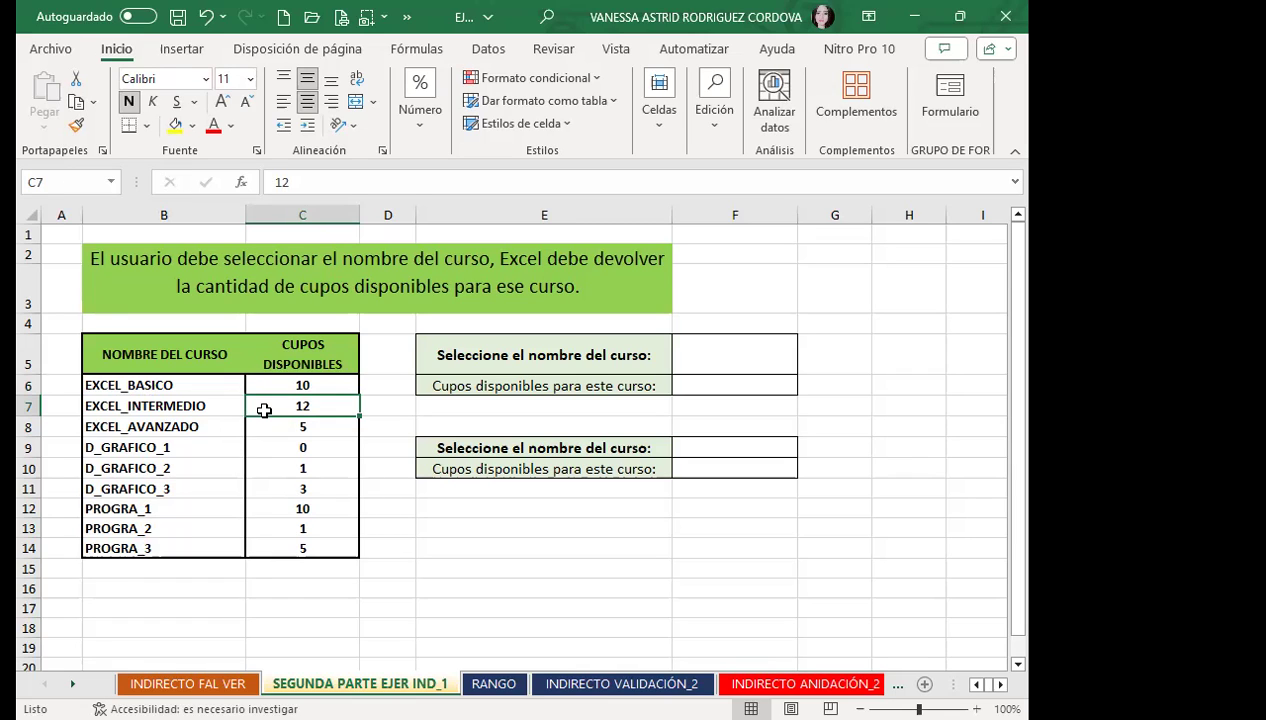
left_click(267, 441)
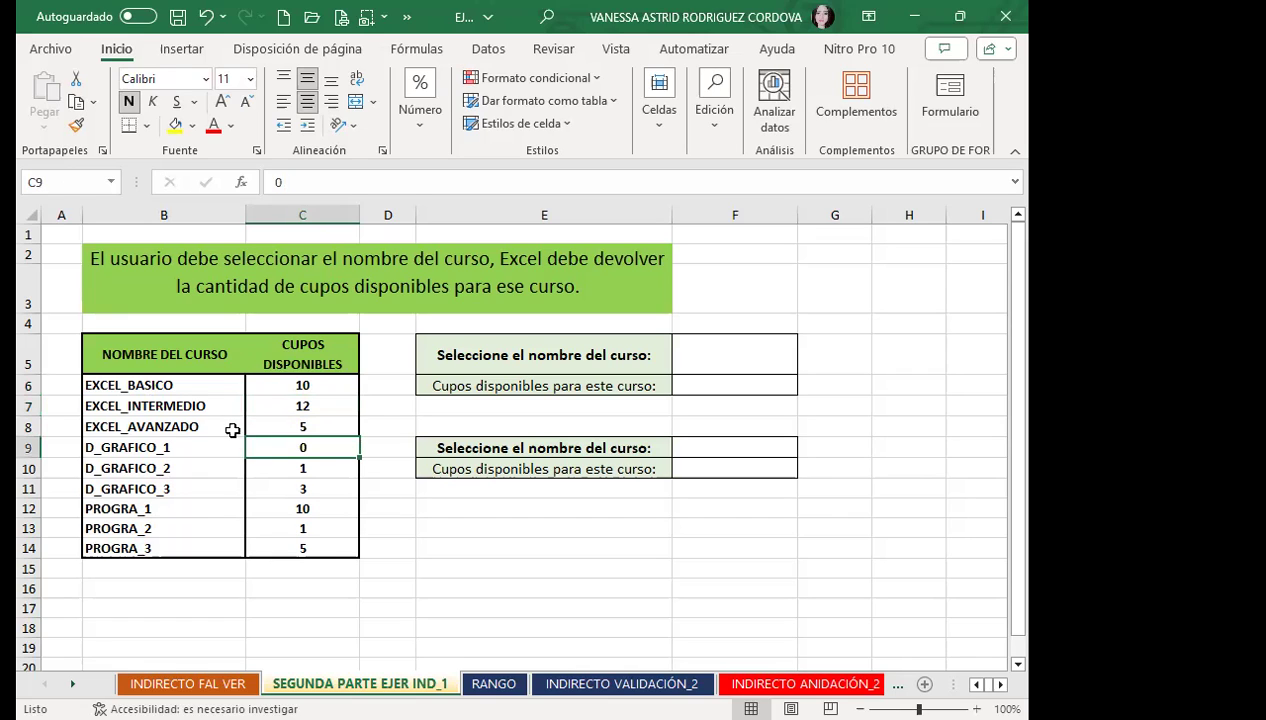
left_click(280, 386)
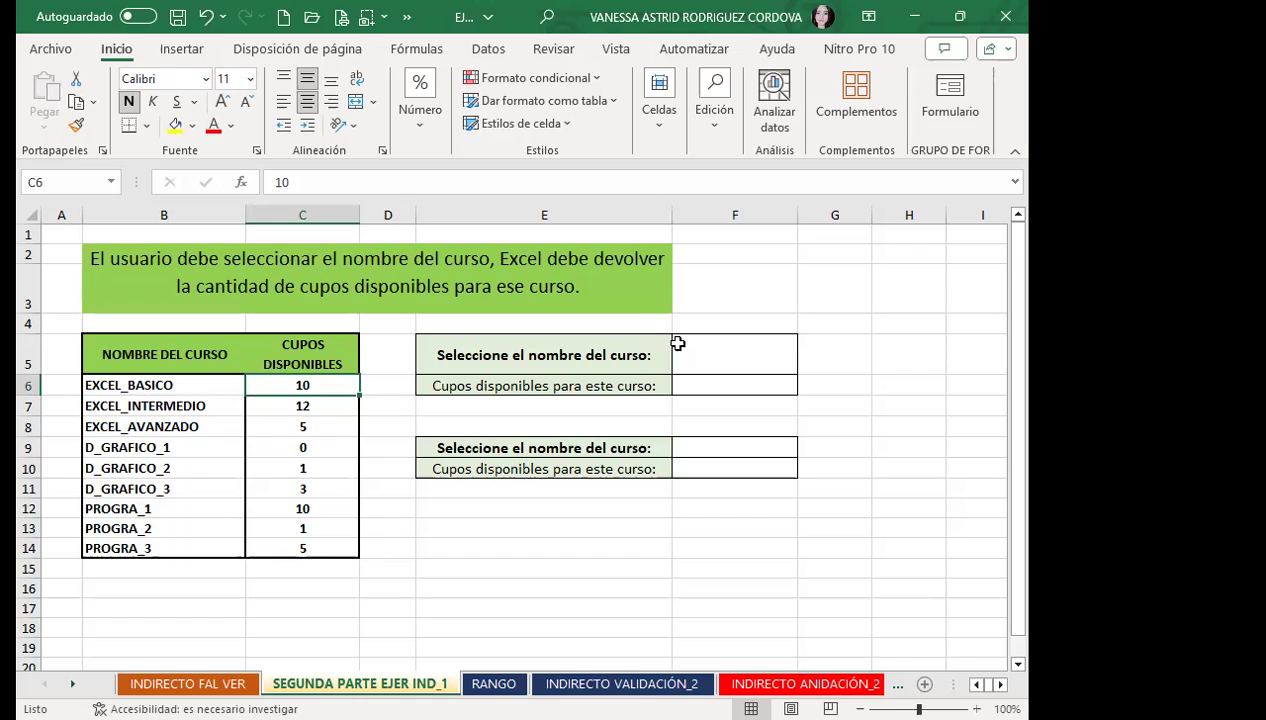
left_click(718, 360)
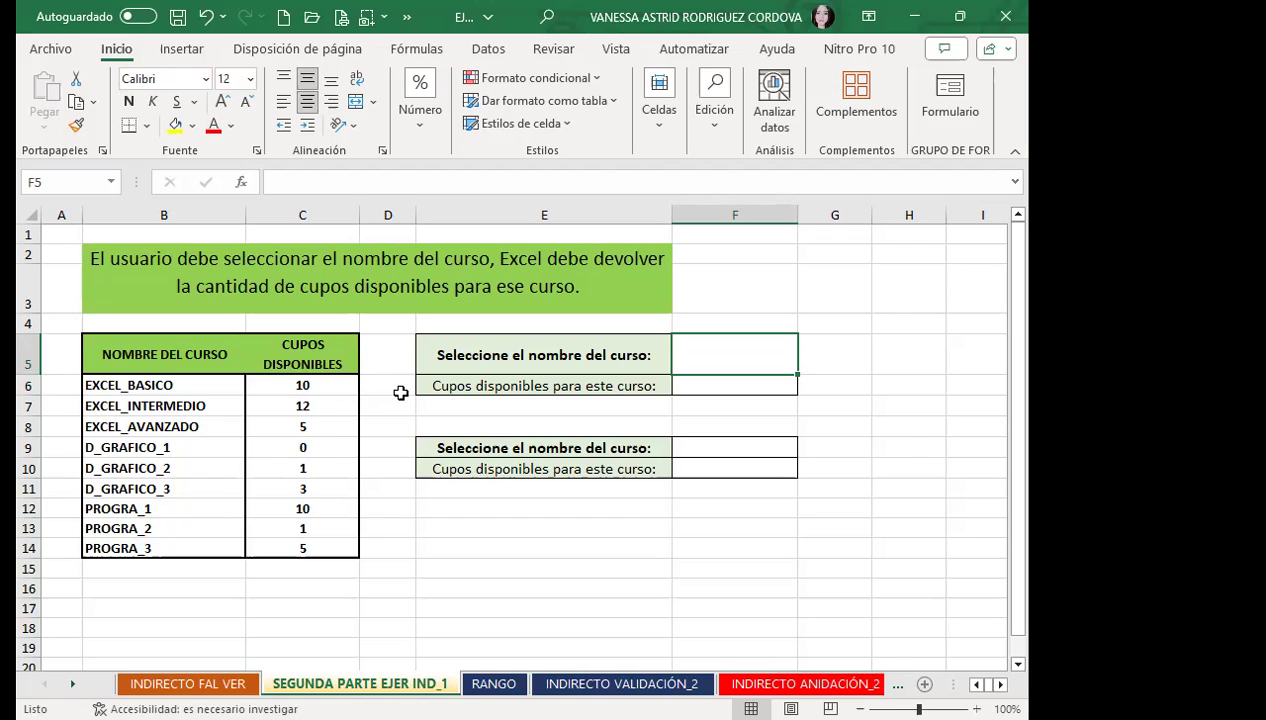
left_click(345, 389)
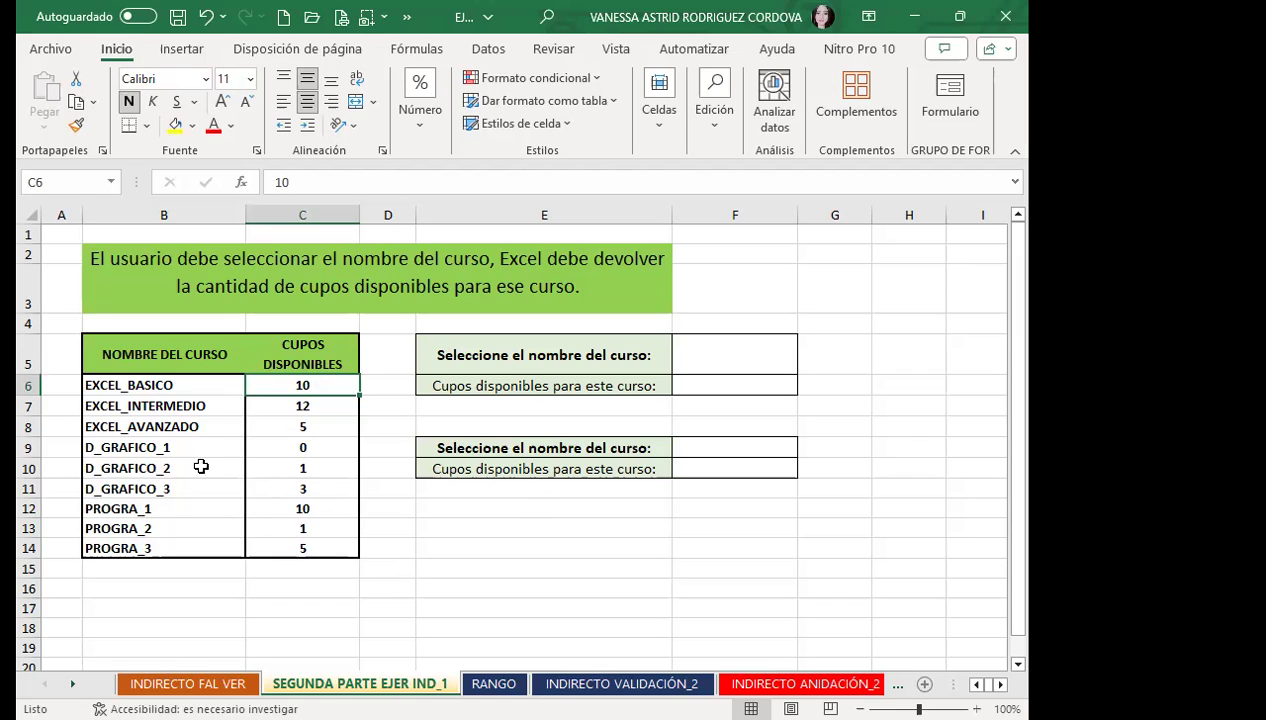
Select the course table B6:C14 and start Crear desde la selección from the Fórmulas names group.
left_click_drag(181, 382, 290, 540)
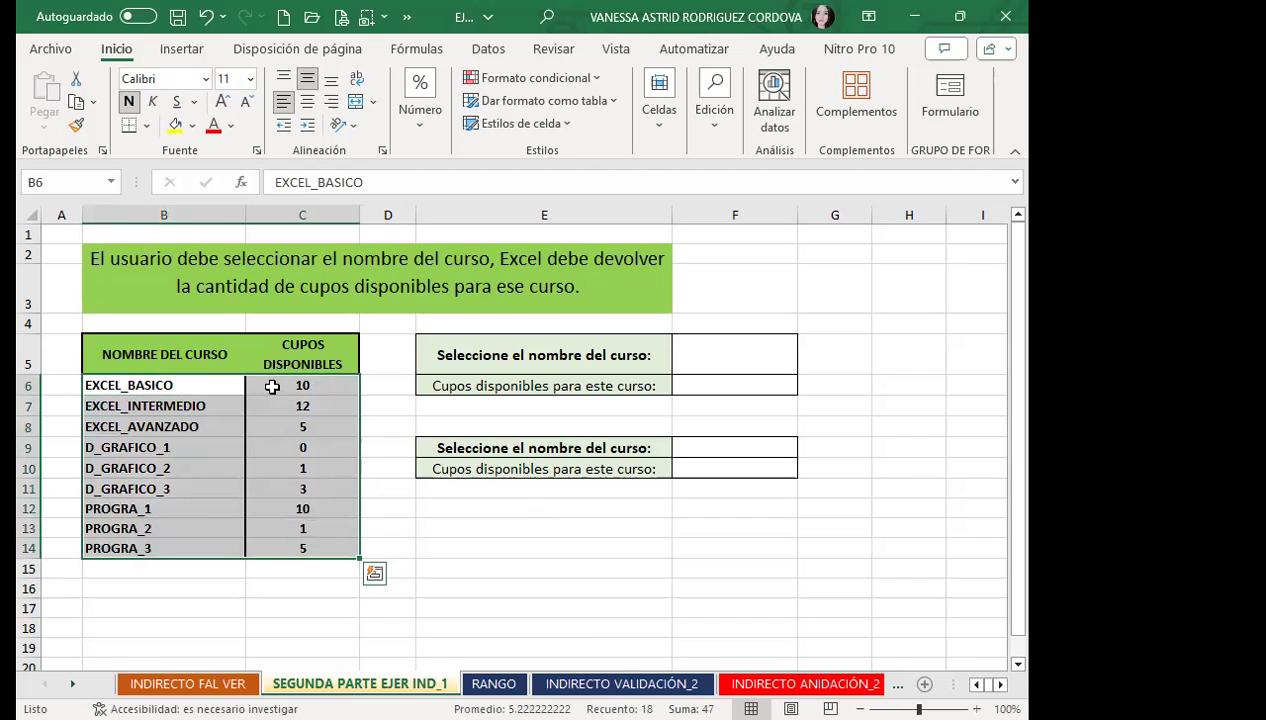
left_click(272, 387)
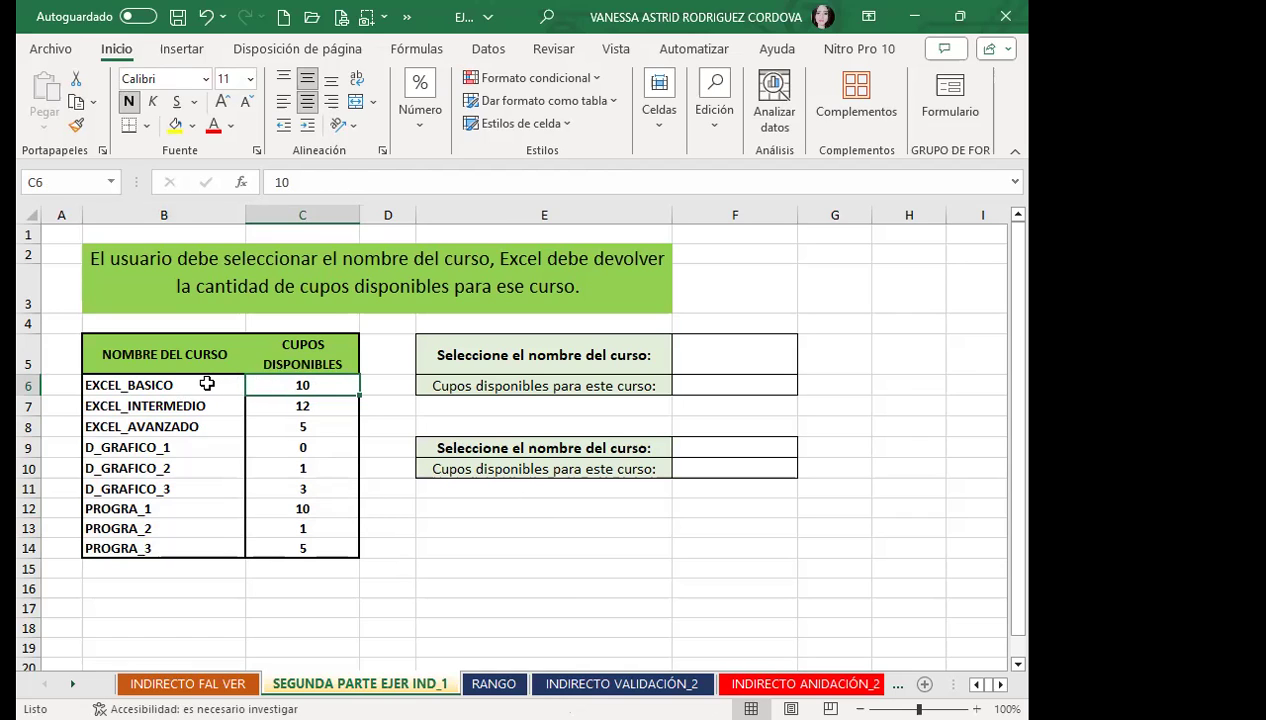
mouse_move(205, 384)
left_mouse_down()
mouse_move(298, 527)
mouse_move(296, 546)
left_mouse_up()
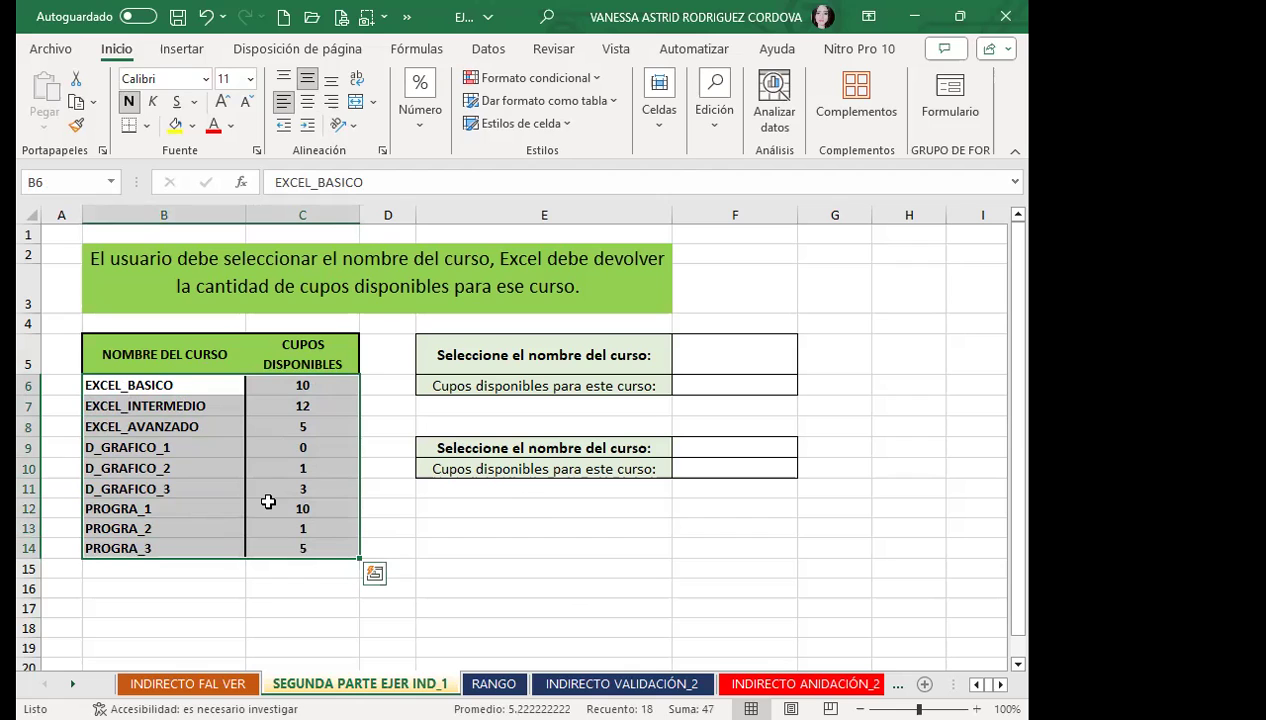
left_click(403, 50)
left_click(415, 125)
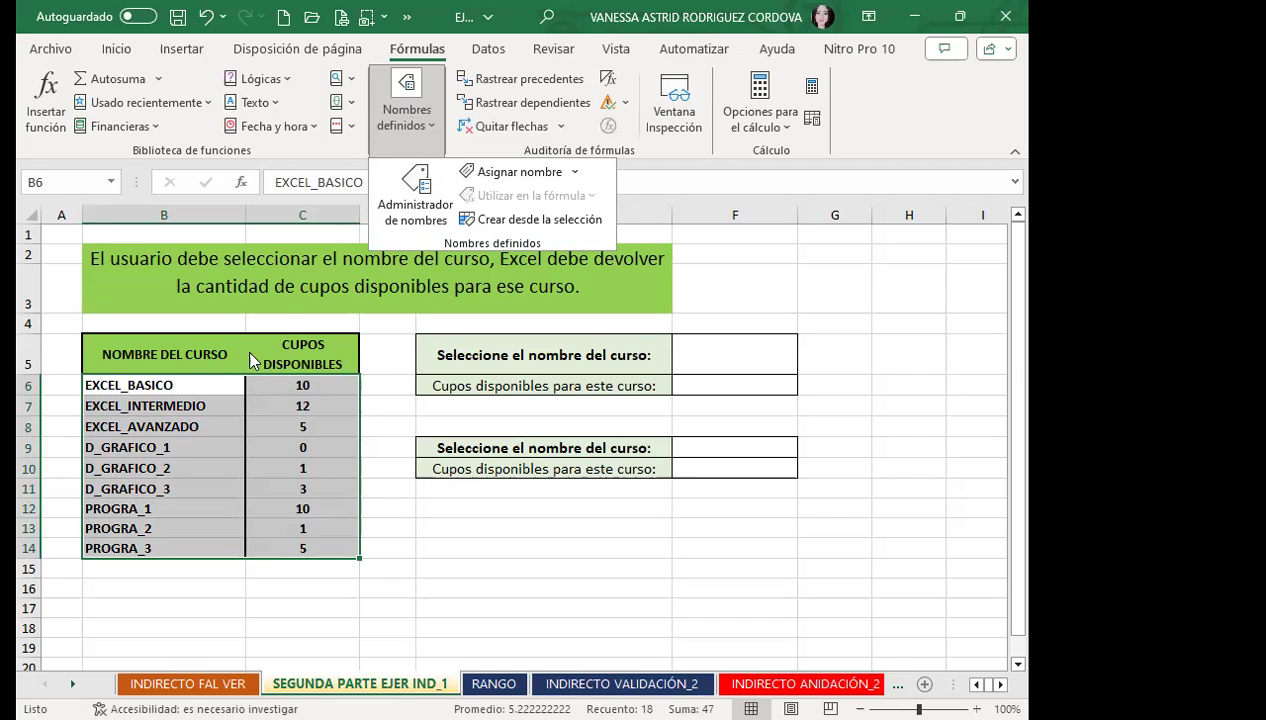
left_click(530, 222)
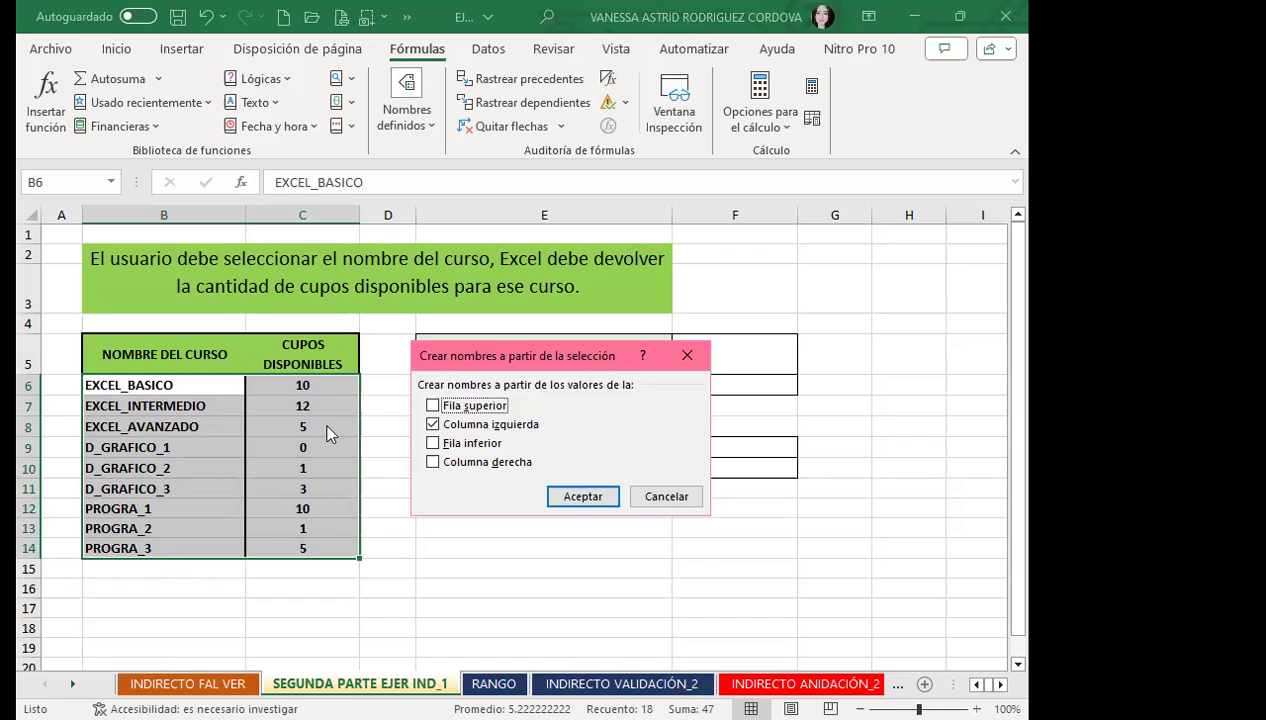
Cancel the first attempt, retry with headers included (B5:C14), and close without applying.
left_click(649, 497)
left_click_drag(189, 355, 320, 546)
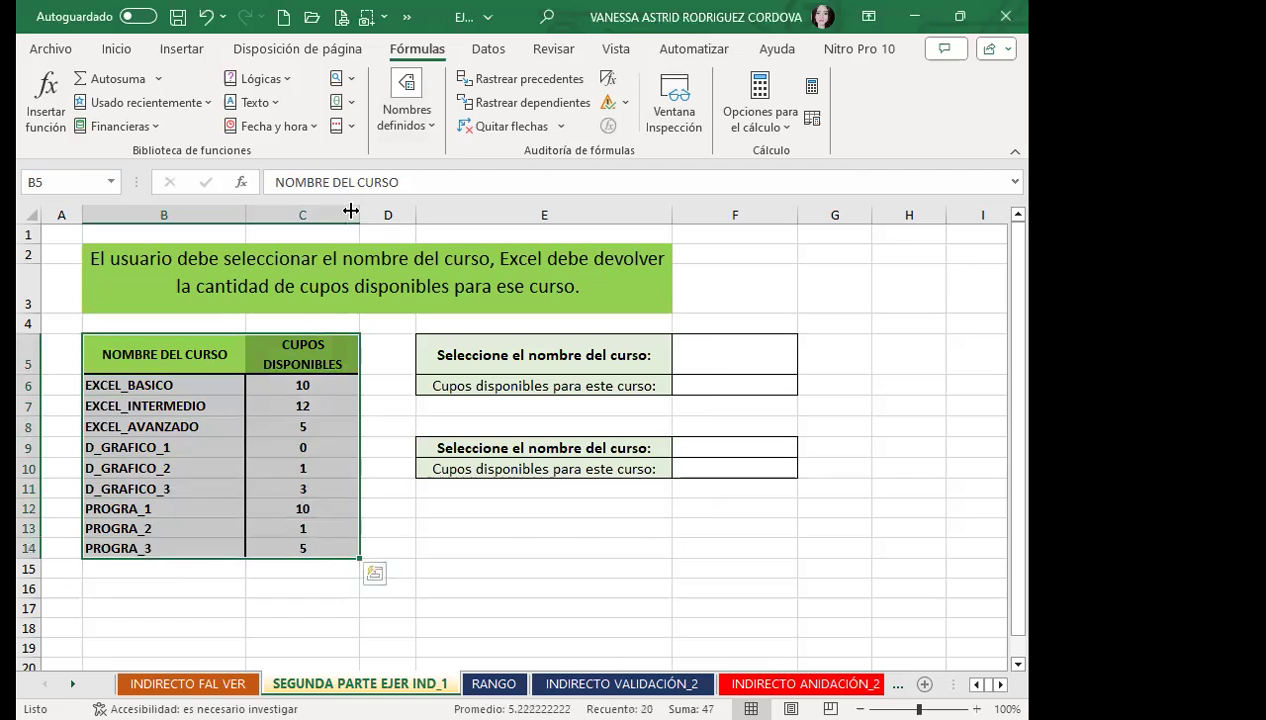
left_click(413, 114)
left_click(508, 220)
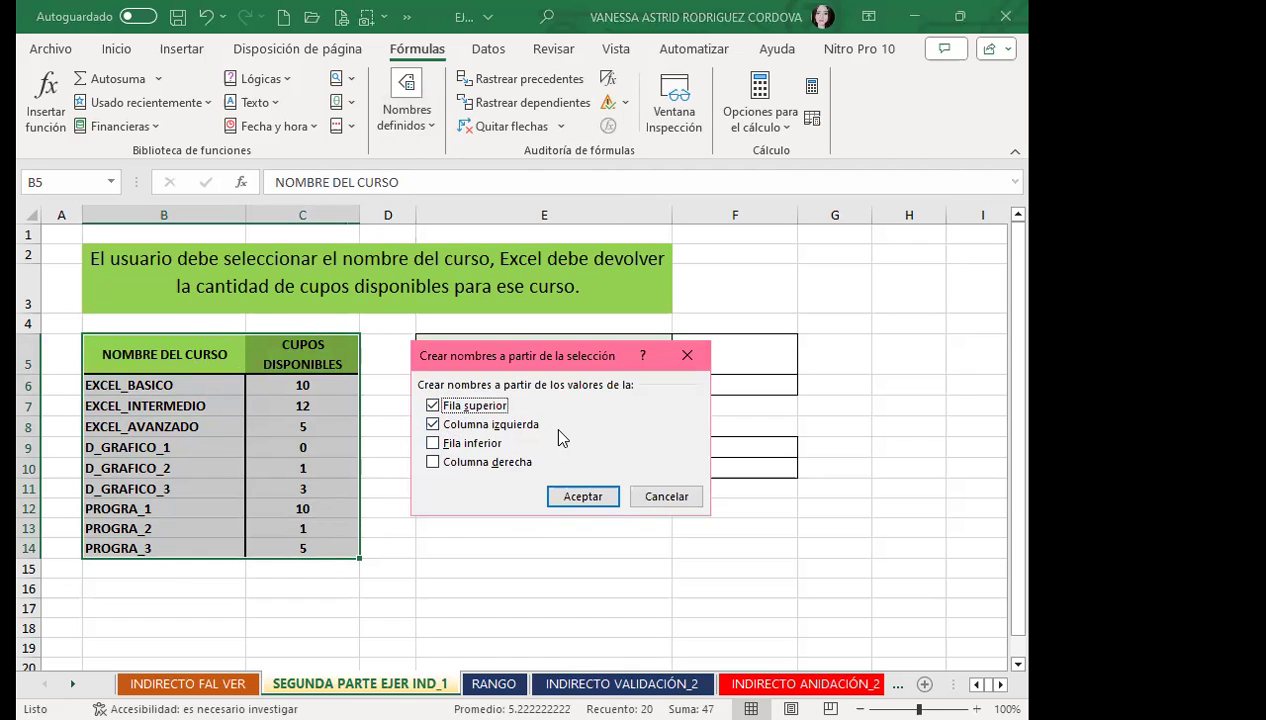
left_click(687, 355)
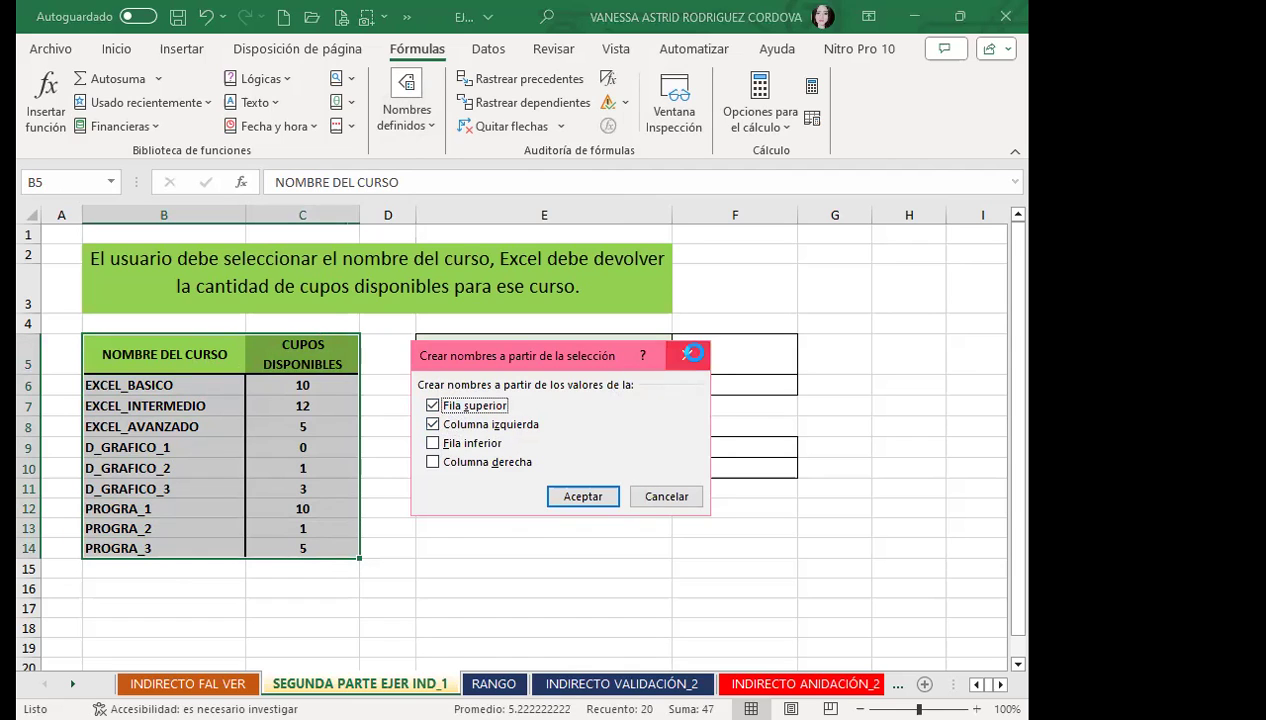
Create names from B6:C14's left column, then review the nine course names in Administrador de nombres.
left_click_drag(185, 384, 331, 560)
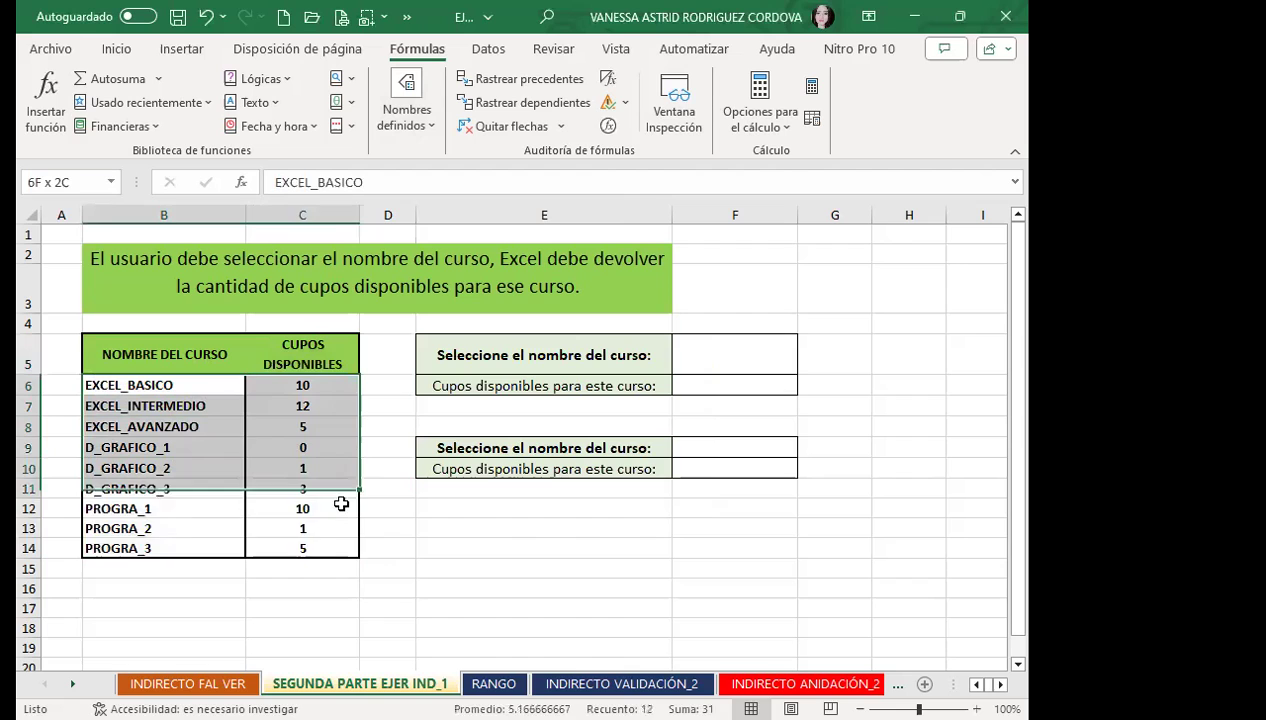
left_click(184, 383)
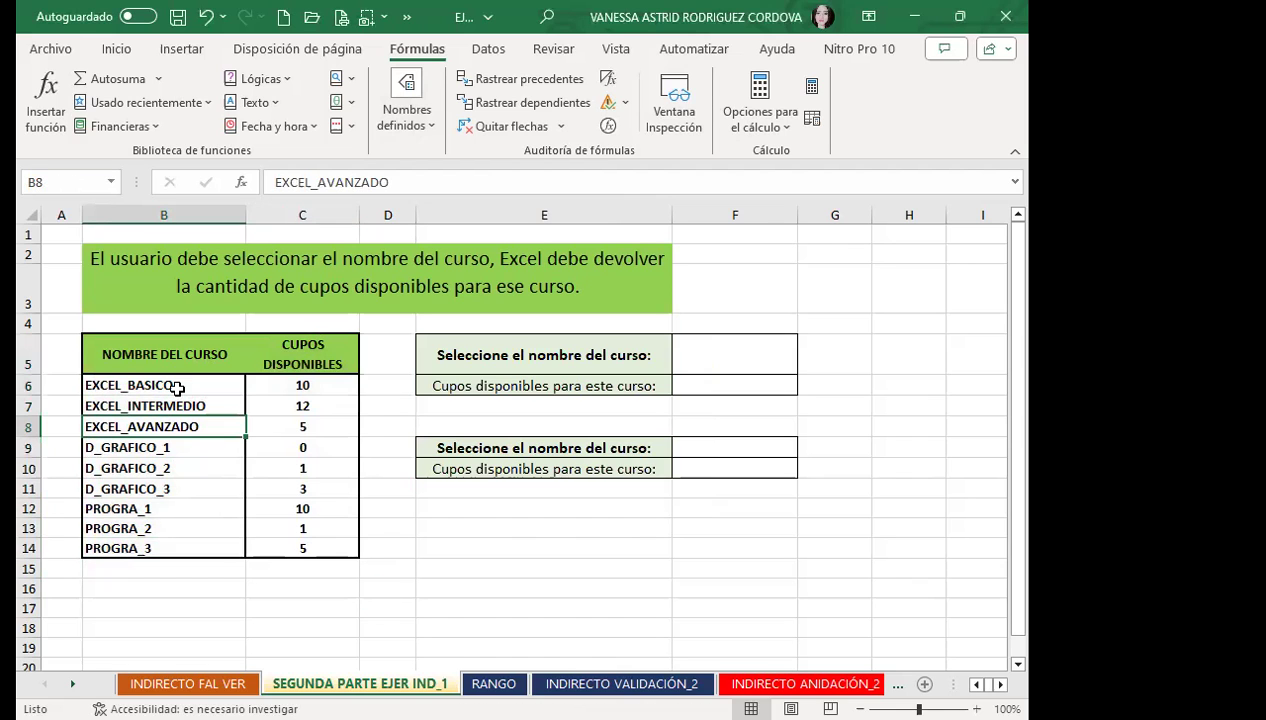
left_click_drag(284, 408, 308, 546)
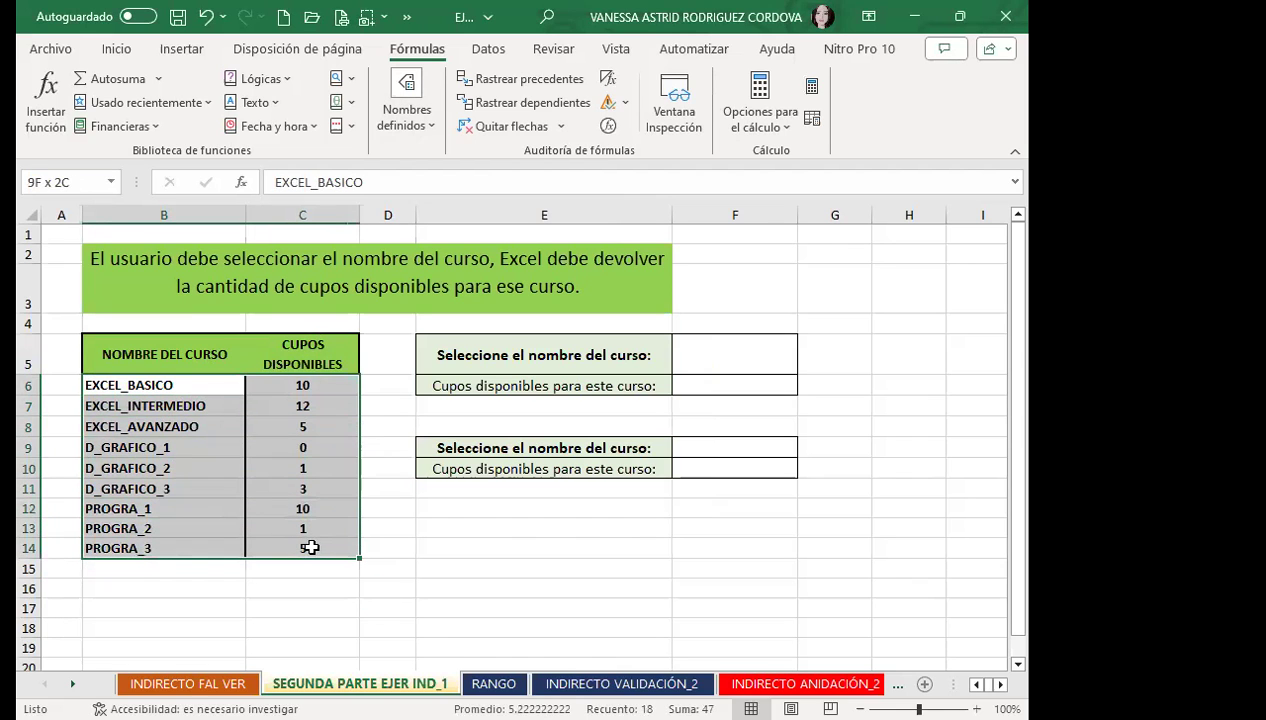
left_click(404, 125)
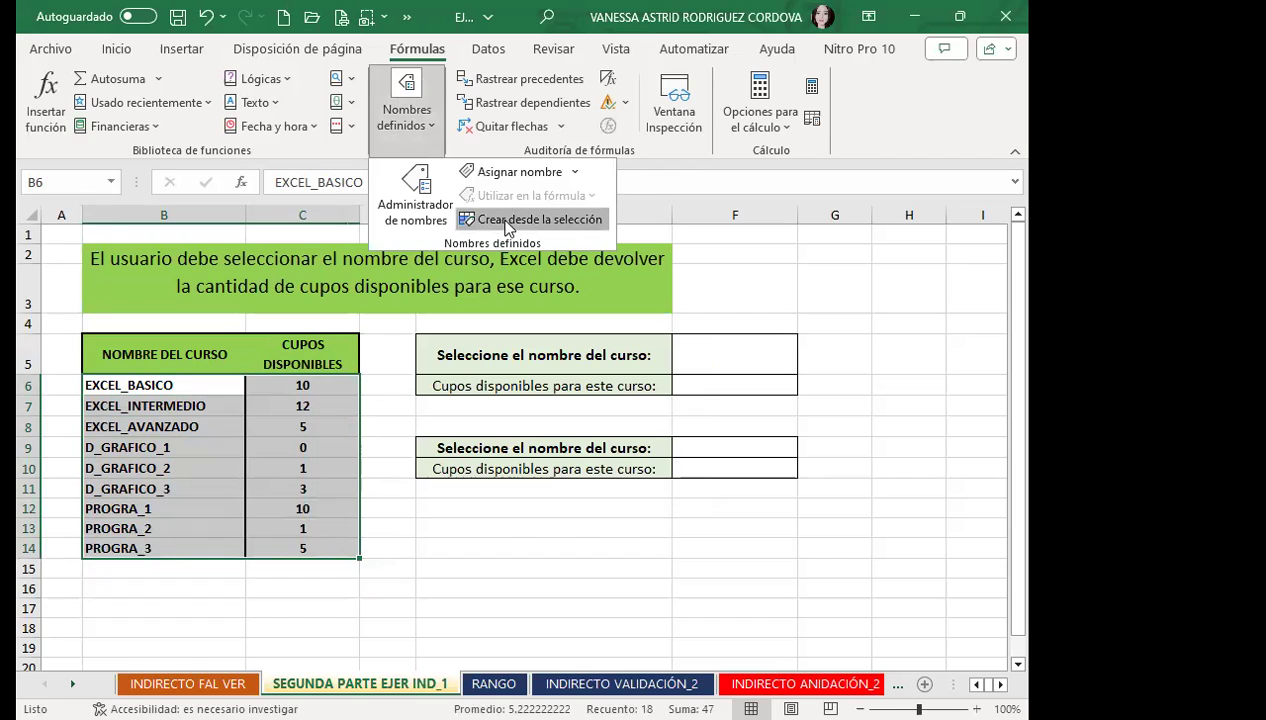
key("Return")
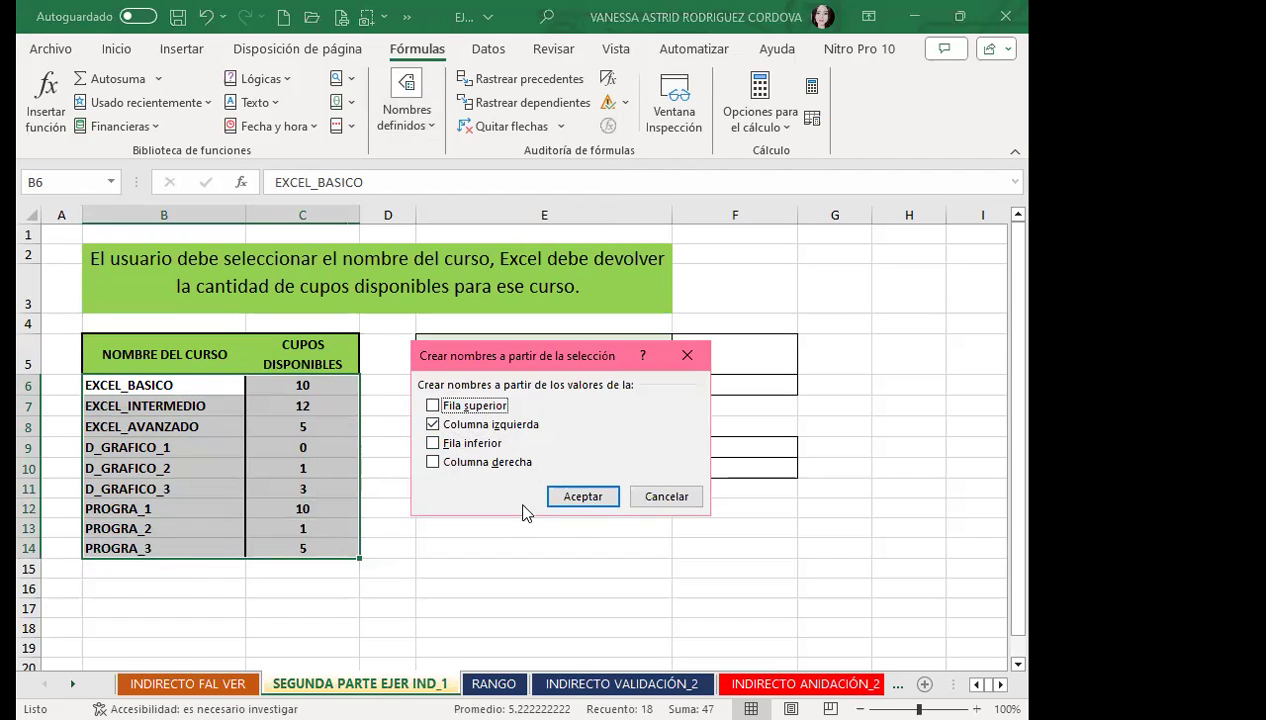
left_click(583, 496)
left_click(416, 125)
left_click(406, 203)
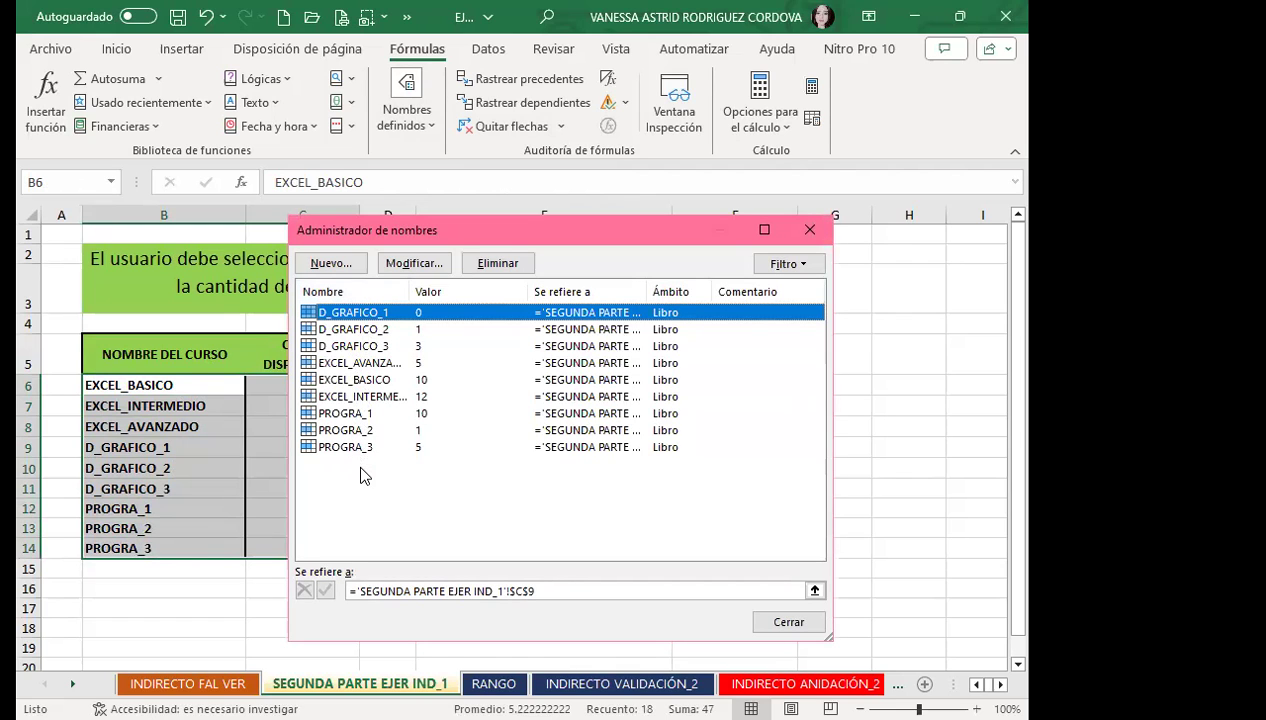
Give F5 a List validation whose source is the course names B6:B14.
left_click(810, 229)
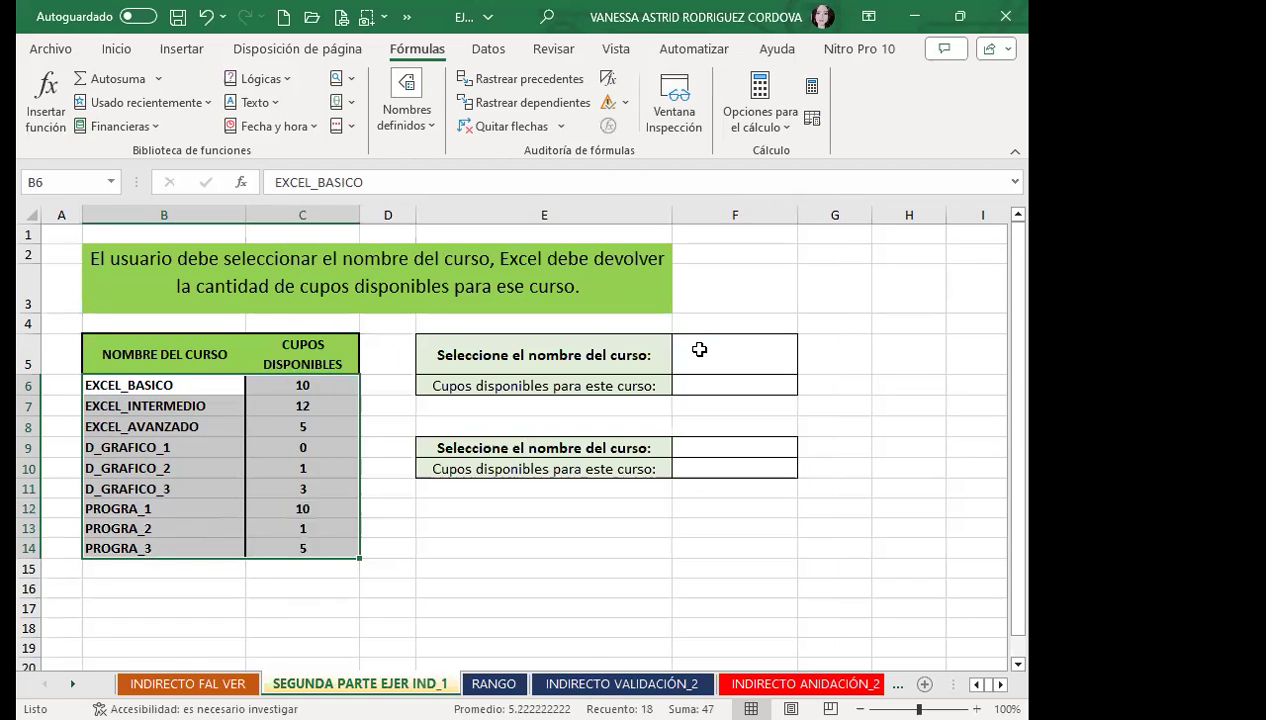
left_click(699, 349)
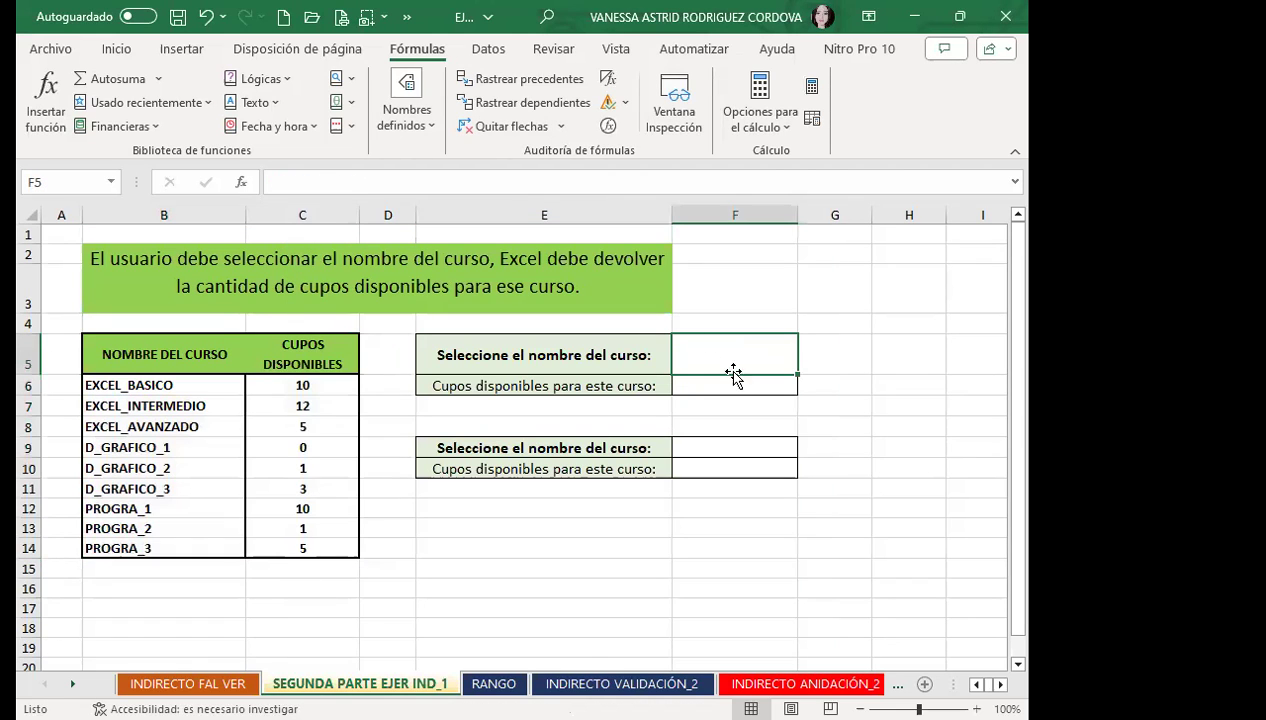
left_click(488, 48)
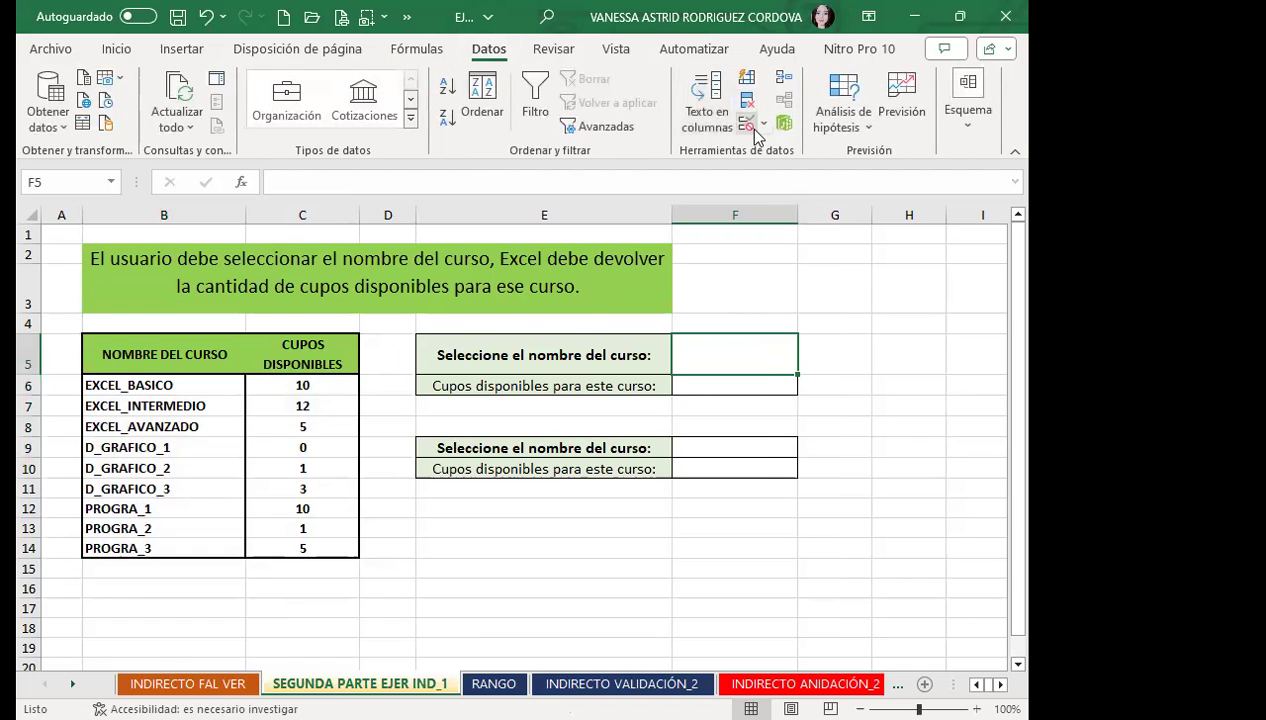
left_click(746, 123)
left_click(491, 387)
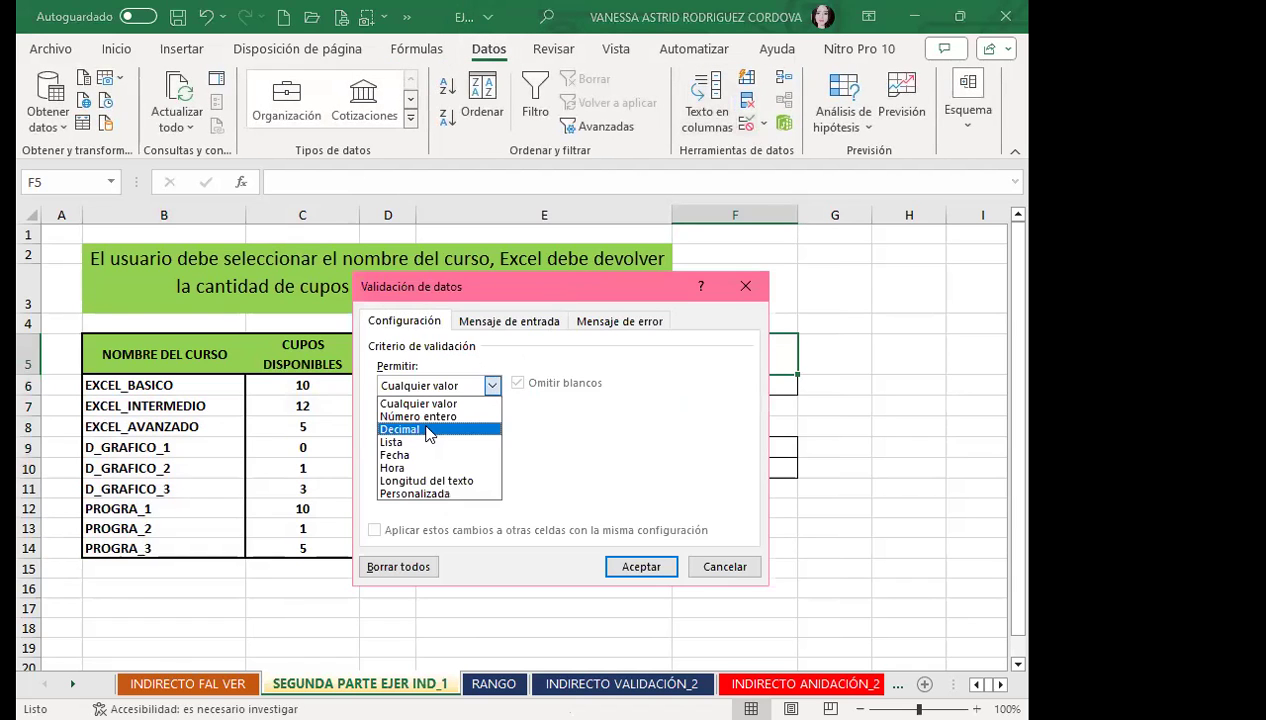
left_click(405, 443)
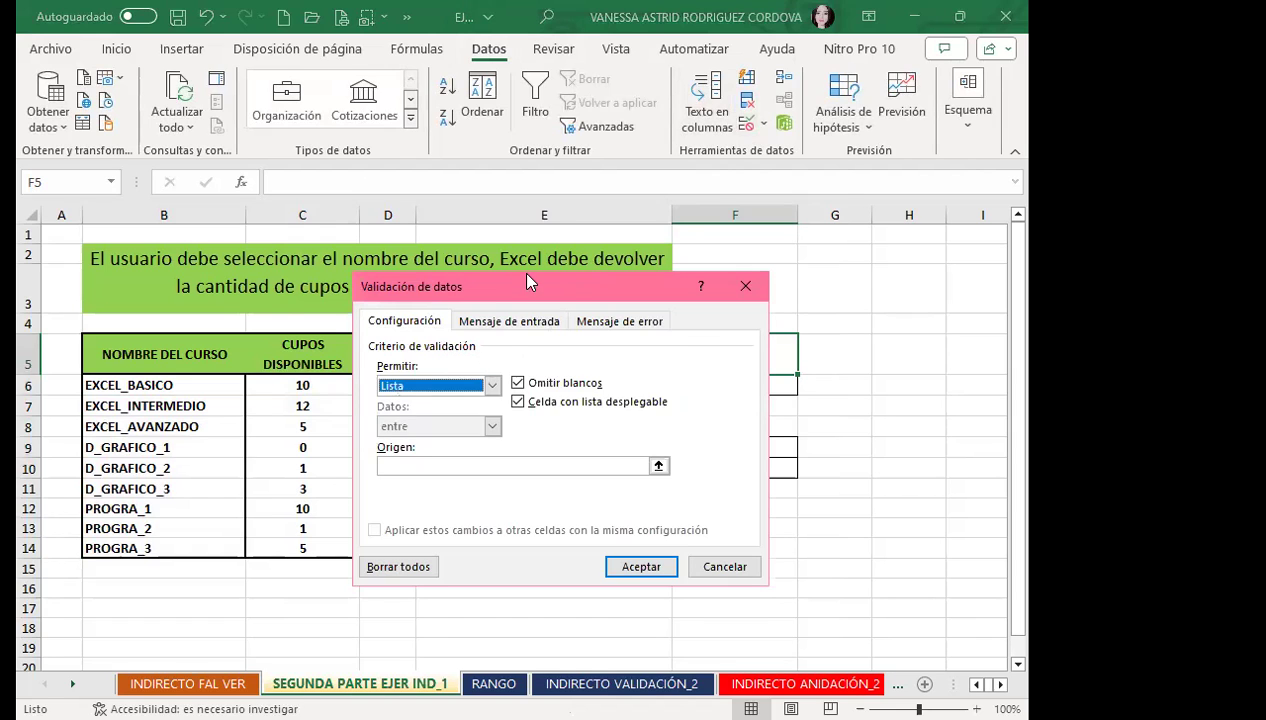
left_click_drag(528, 281, 605, 120)
left_click(506, 305)
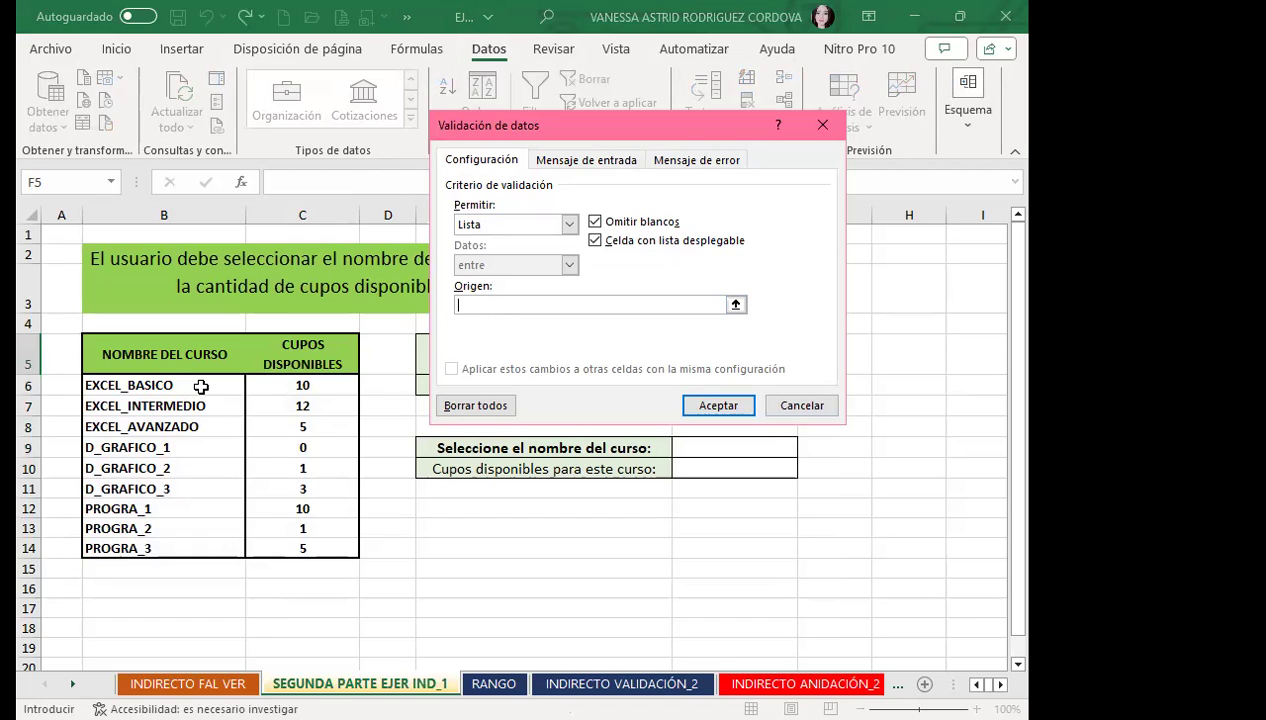
left_click(201, 386)
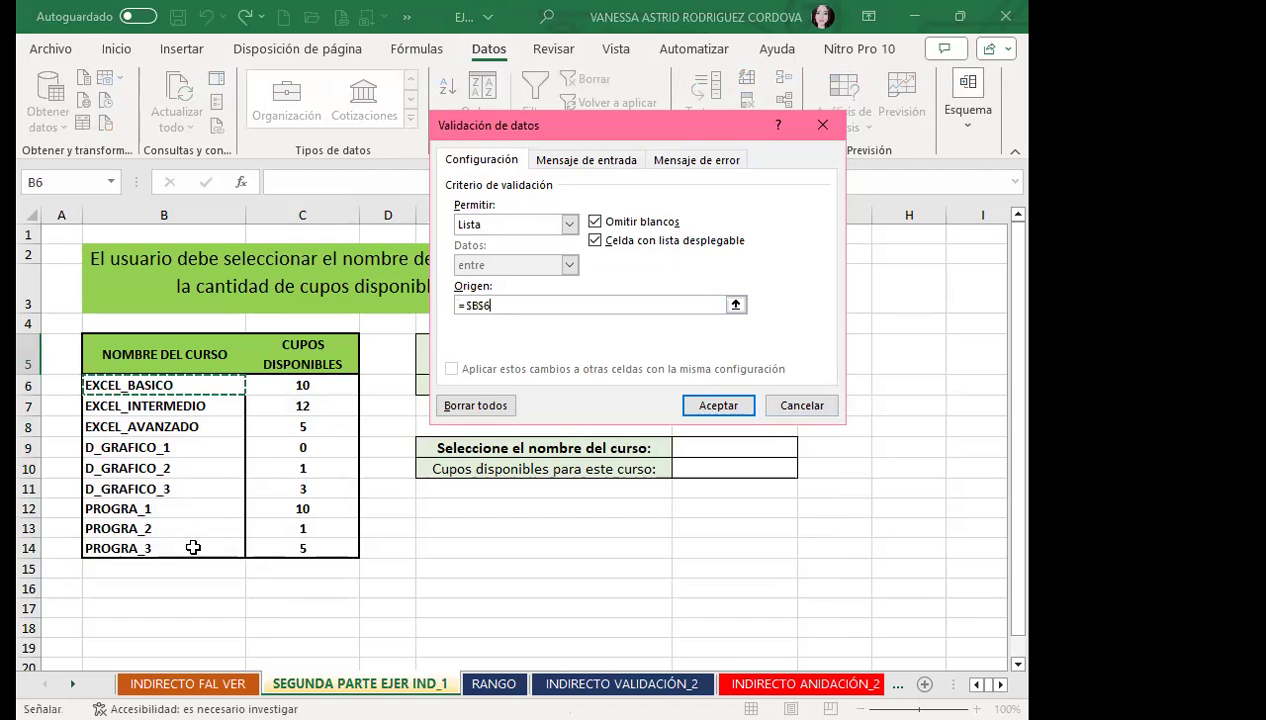
key("ctrl+shift+Down")
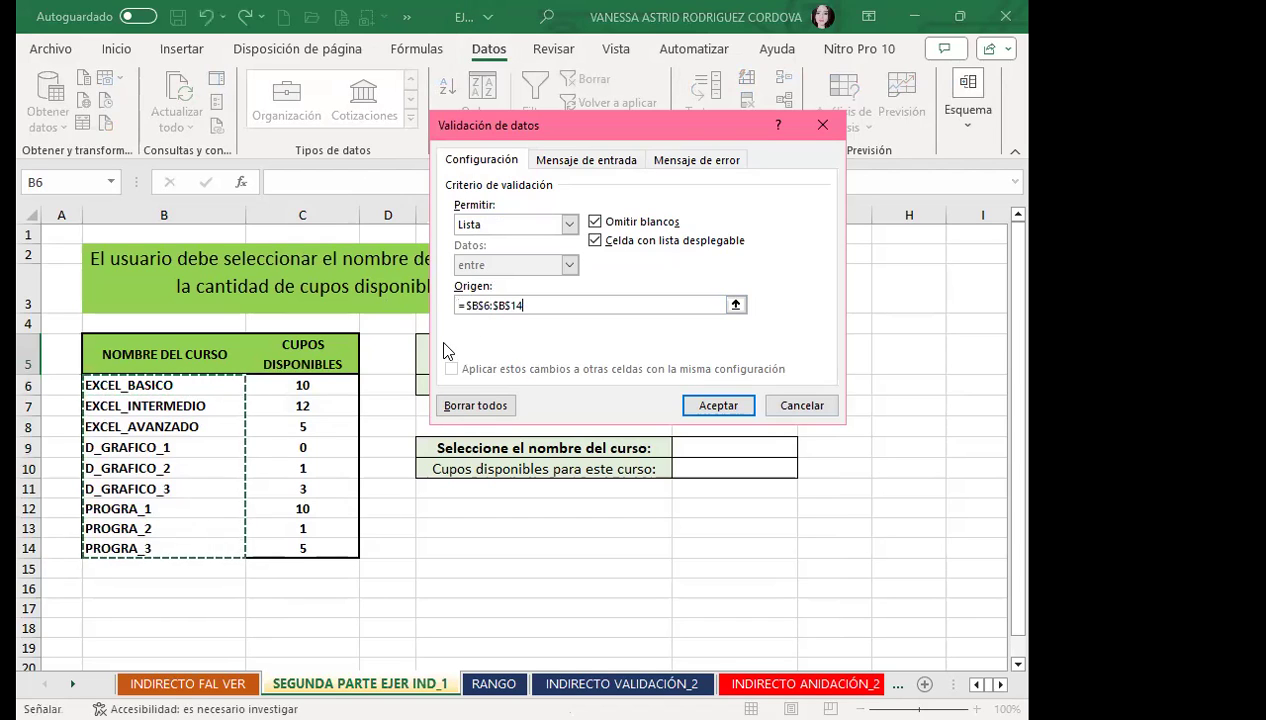
left_click(720, 408)
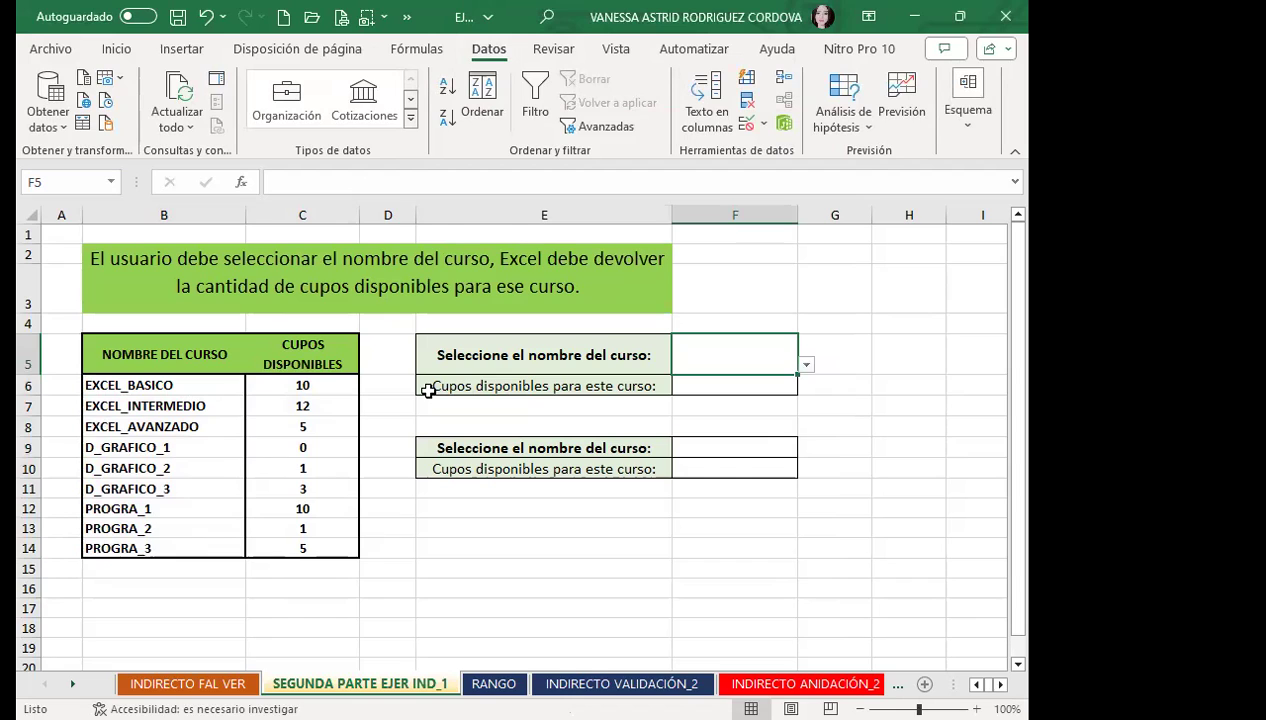
Pick EXCEL_INTERMEDIO from F5's dropdown, then clear F5.
left_click(809, 370)
left_click(710, 401)
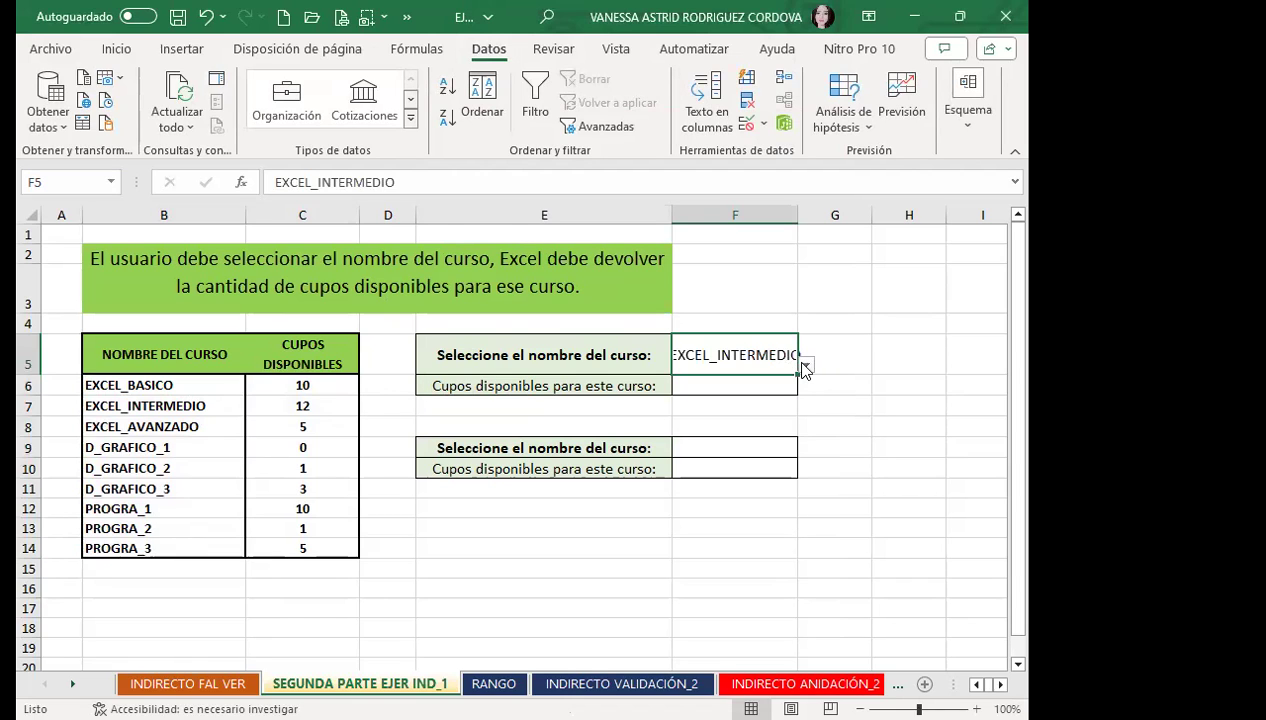
left_click(805, 368)
left_click(720, 335)
key("Delete")
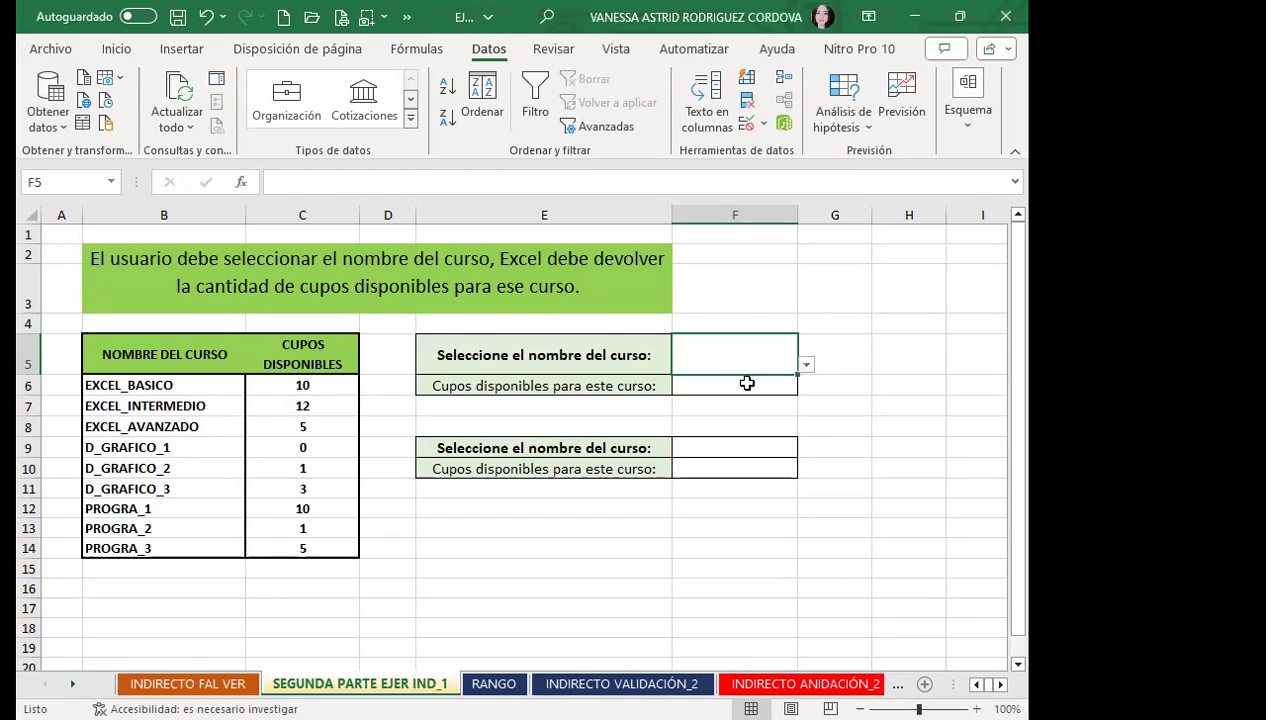
Enter =INDIRECTO(F5;VERDADERO) in F6, which shows #¡REF! while F5 is empty.
left_click(739, 385)
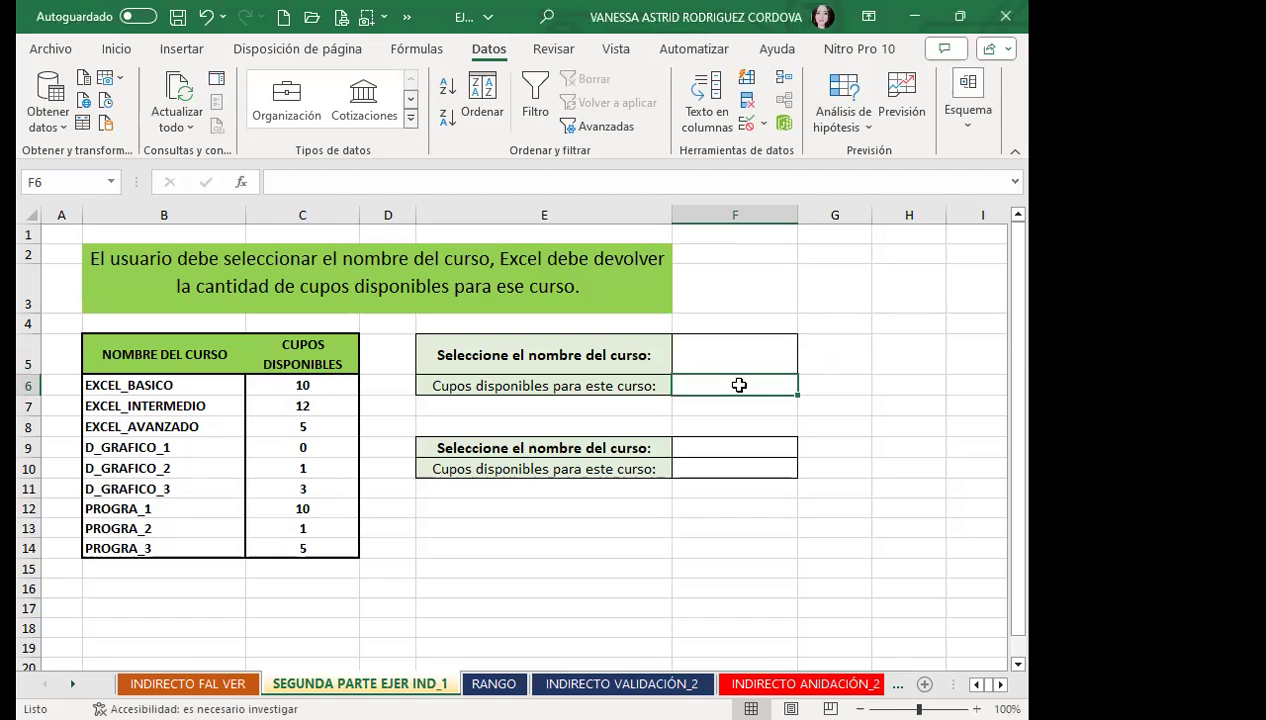
type("=")
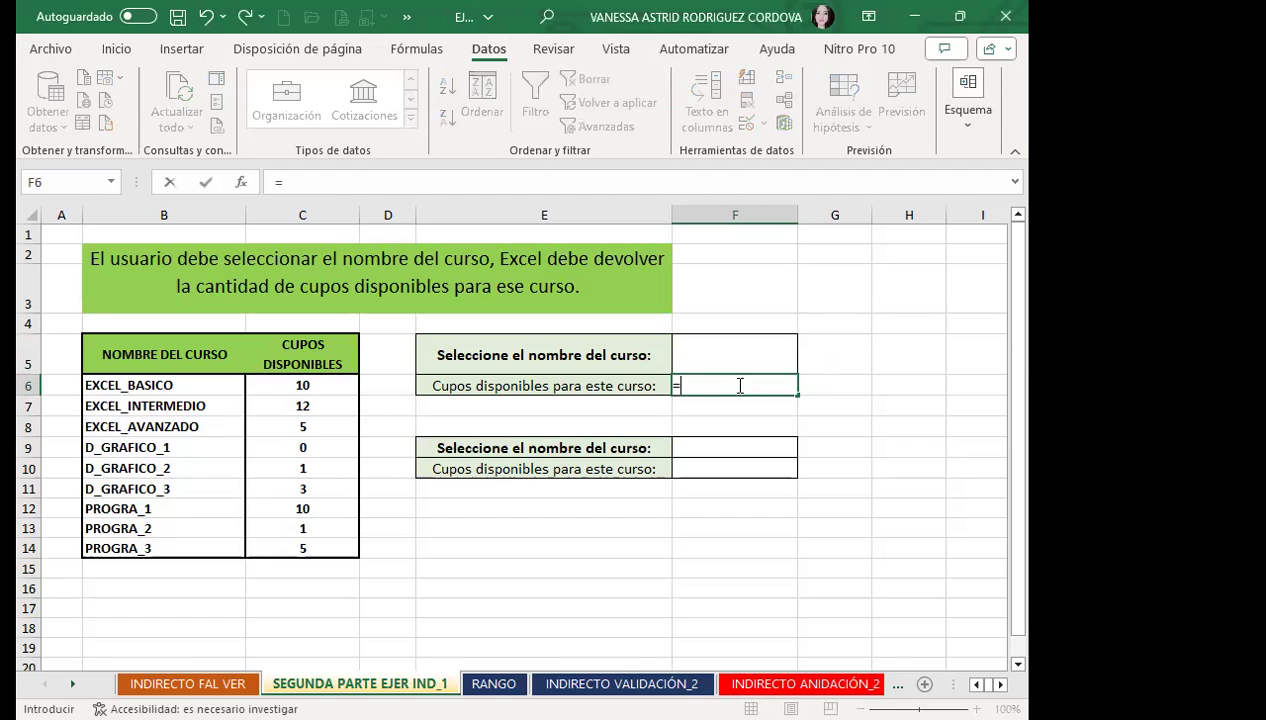
type("I")
type("NDIR")
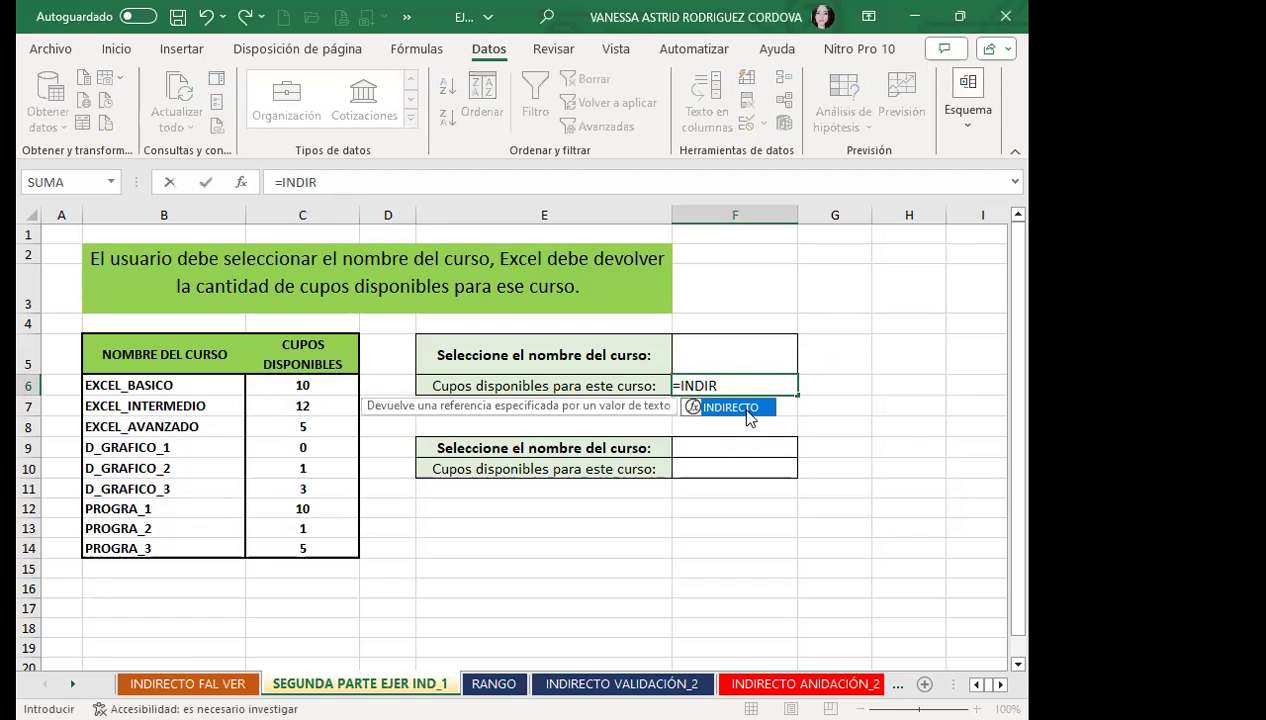
double_click(746, 410)
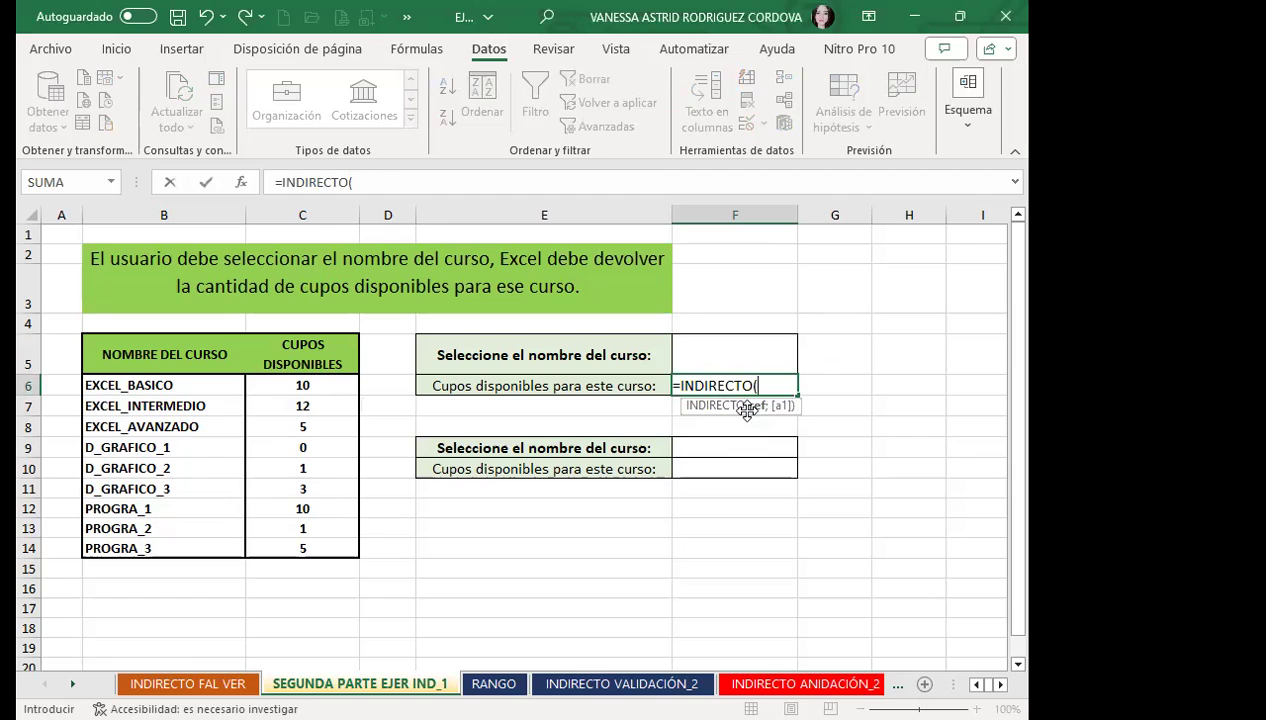
left_click(727, 355)
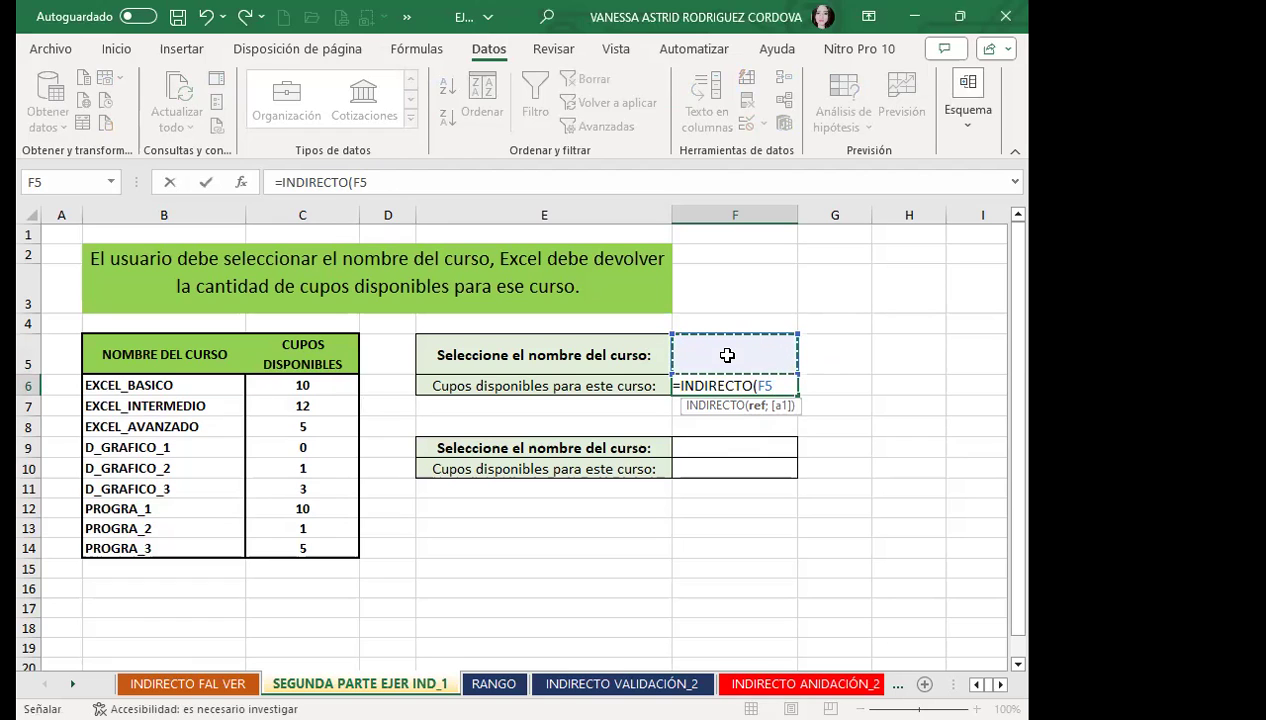
type(";")
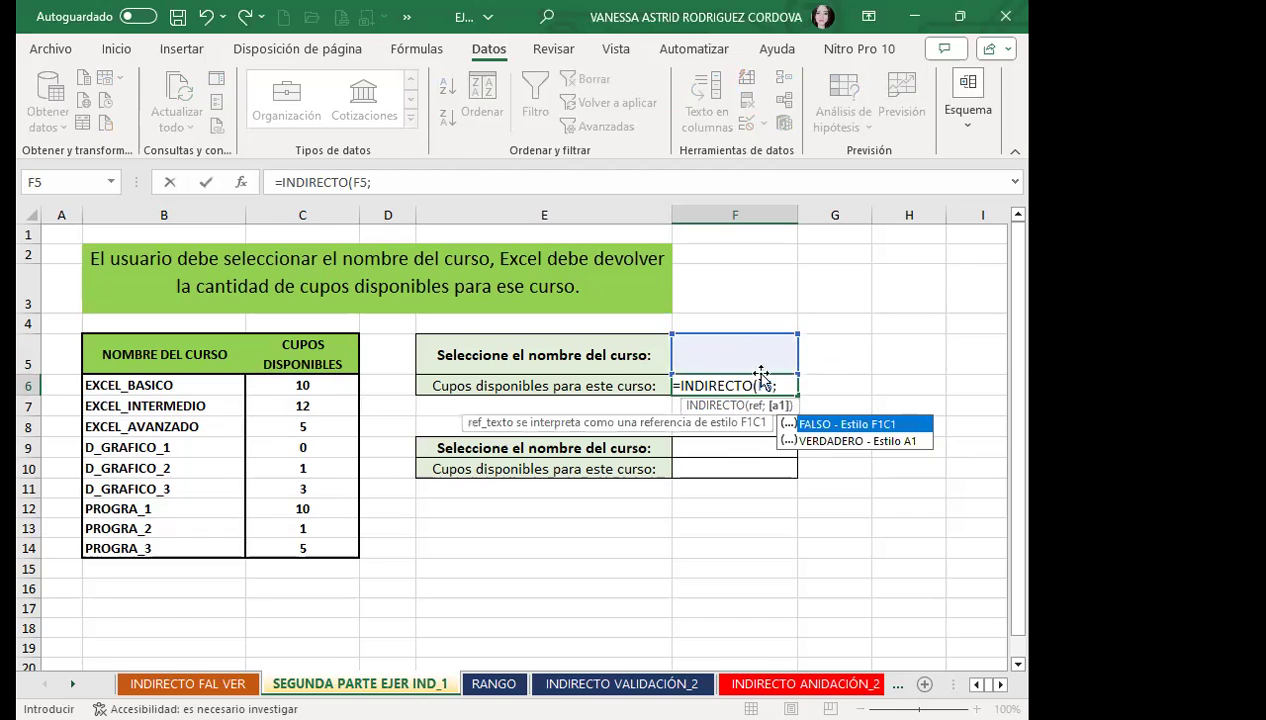
left_click(826, 442)
key("Tab")
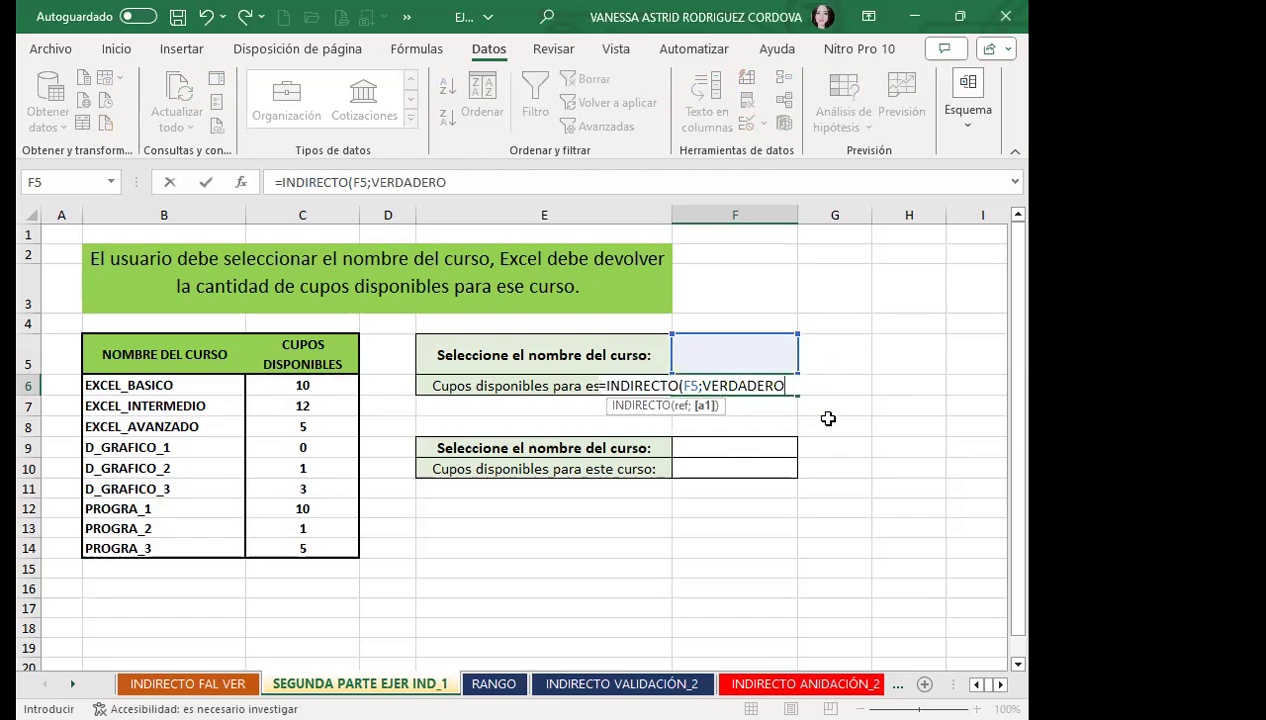
type(")")
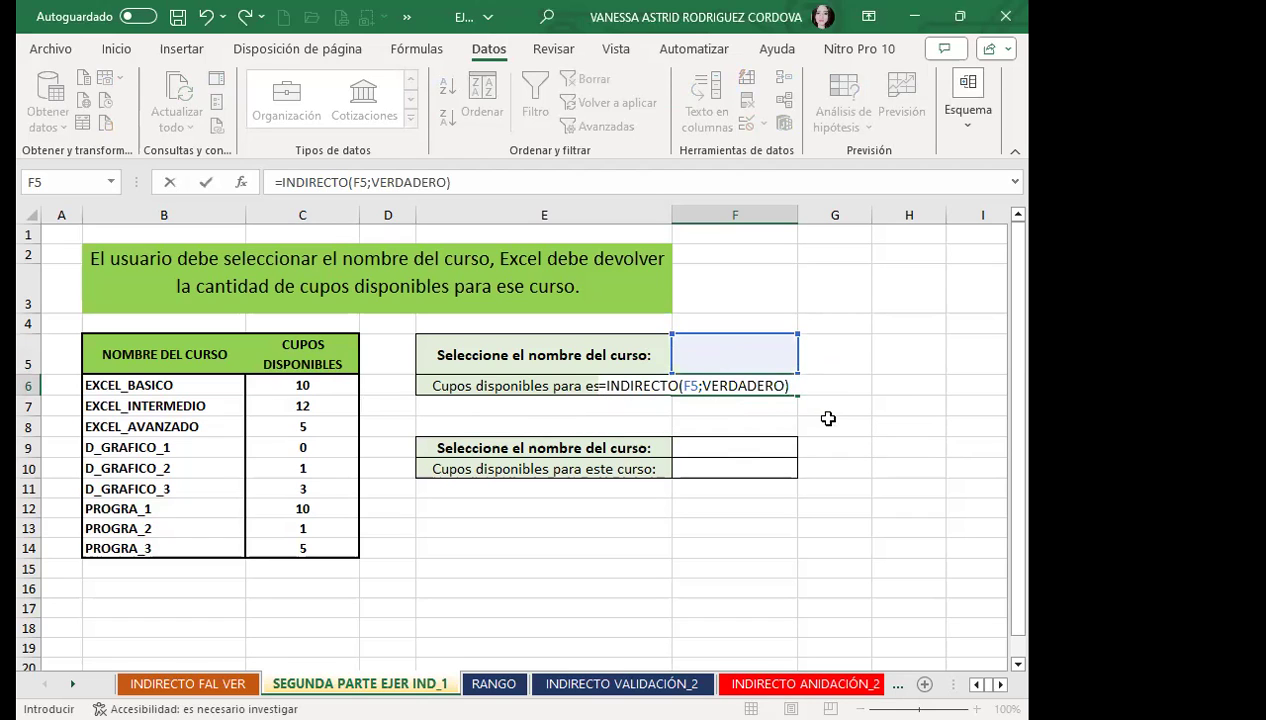
key("Return")
left_click(742, 365)
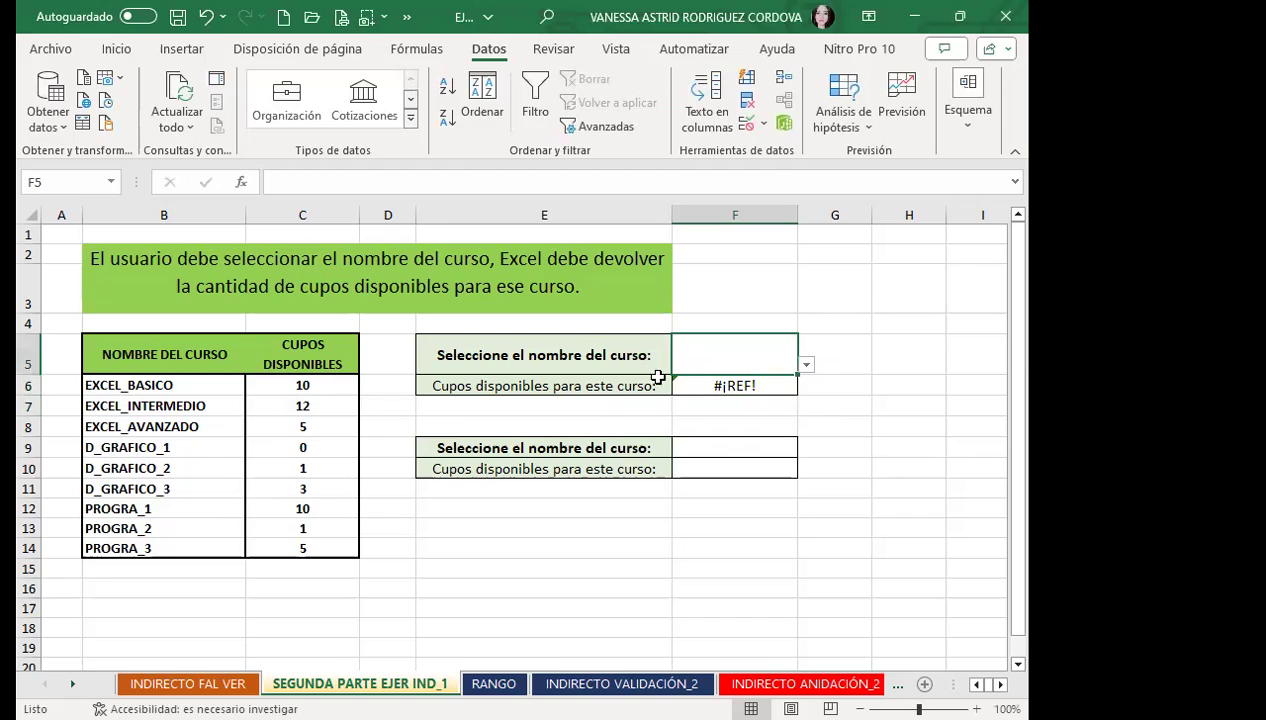
left_click(763, 391)
left_click(769, 356)
Choose EXCEL_INTERMEDIO in F5, compare with its 12 places in C7, and widen column F.
left_click(807, 366)
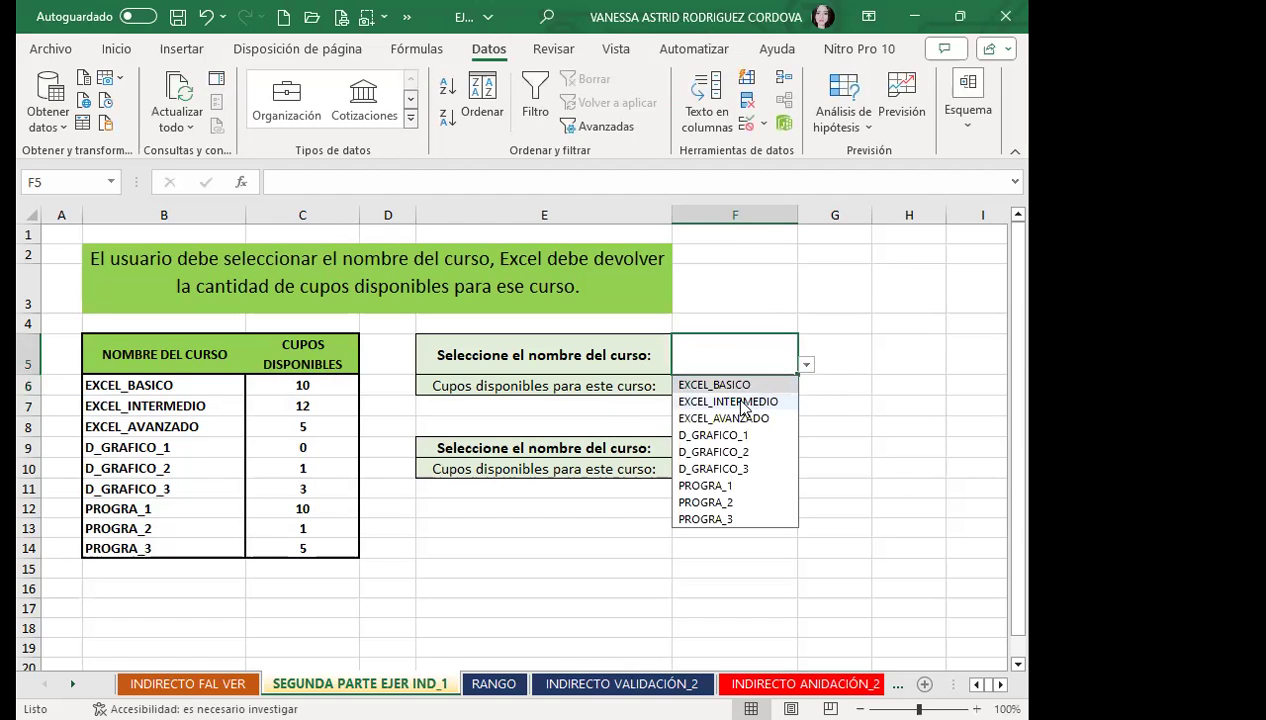
left_click(735, 401)
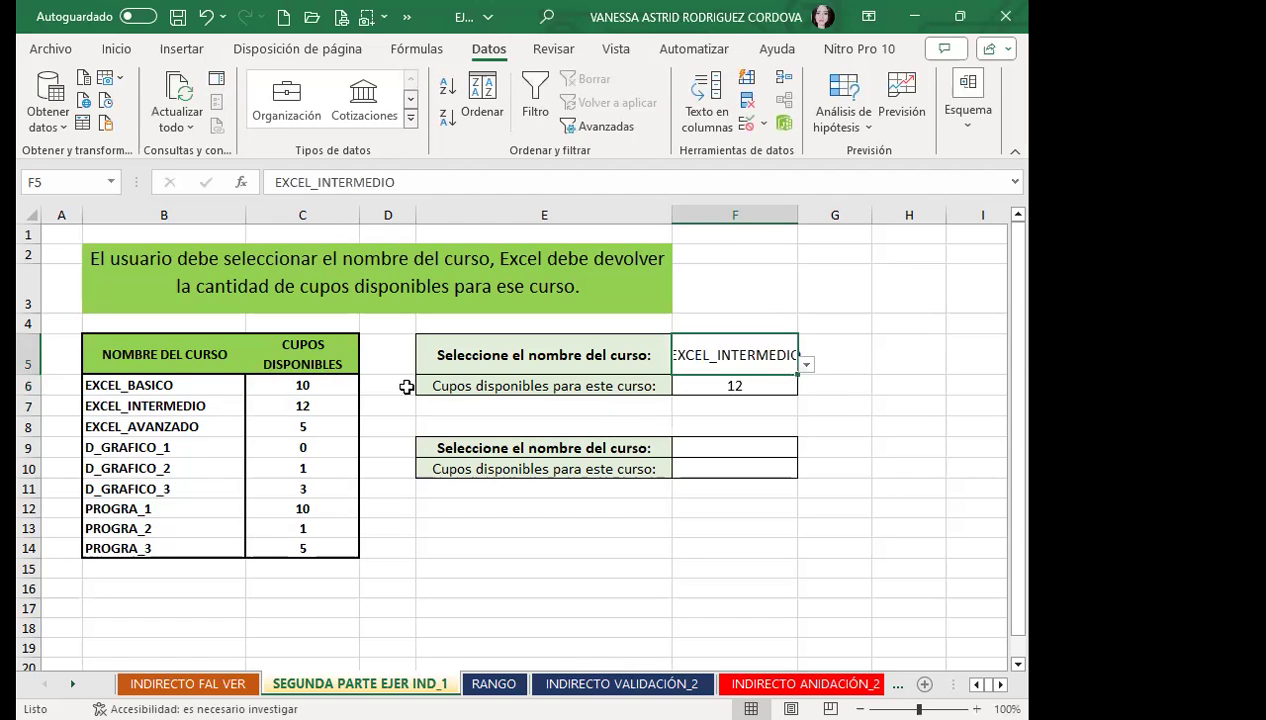
left_click(29, 405)
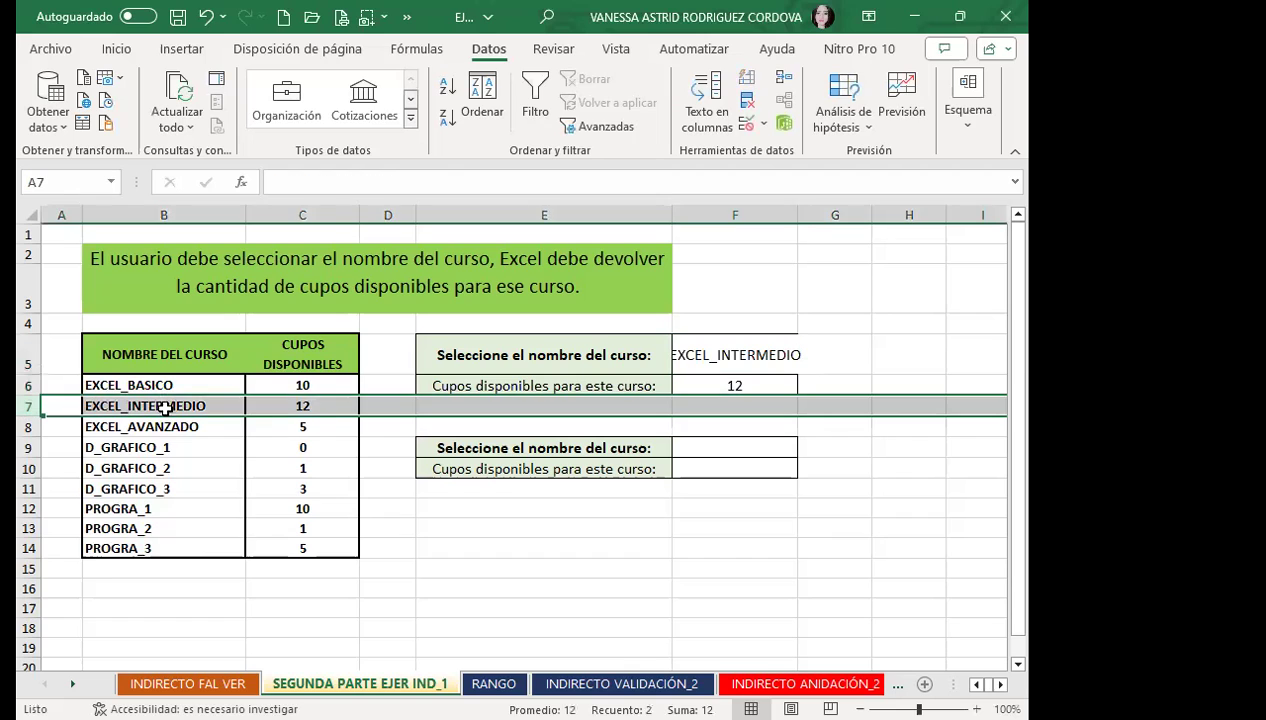
left_click(323, 406)
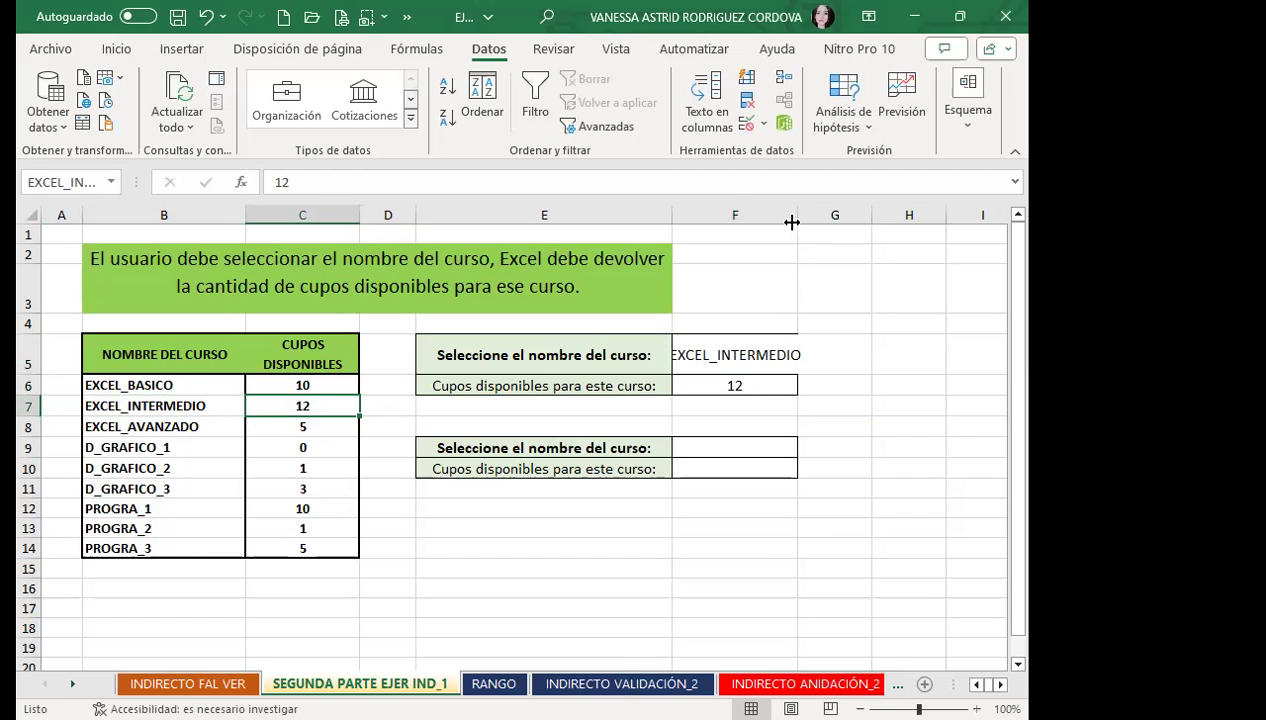
left_click_drag(797, 222, 823, 222)
left_click(726, 387)
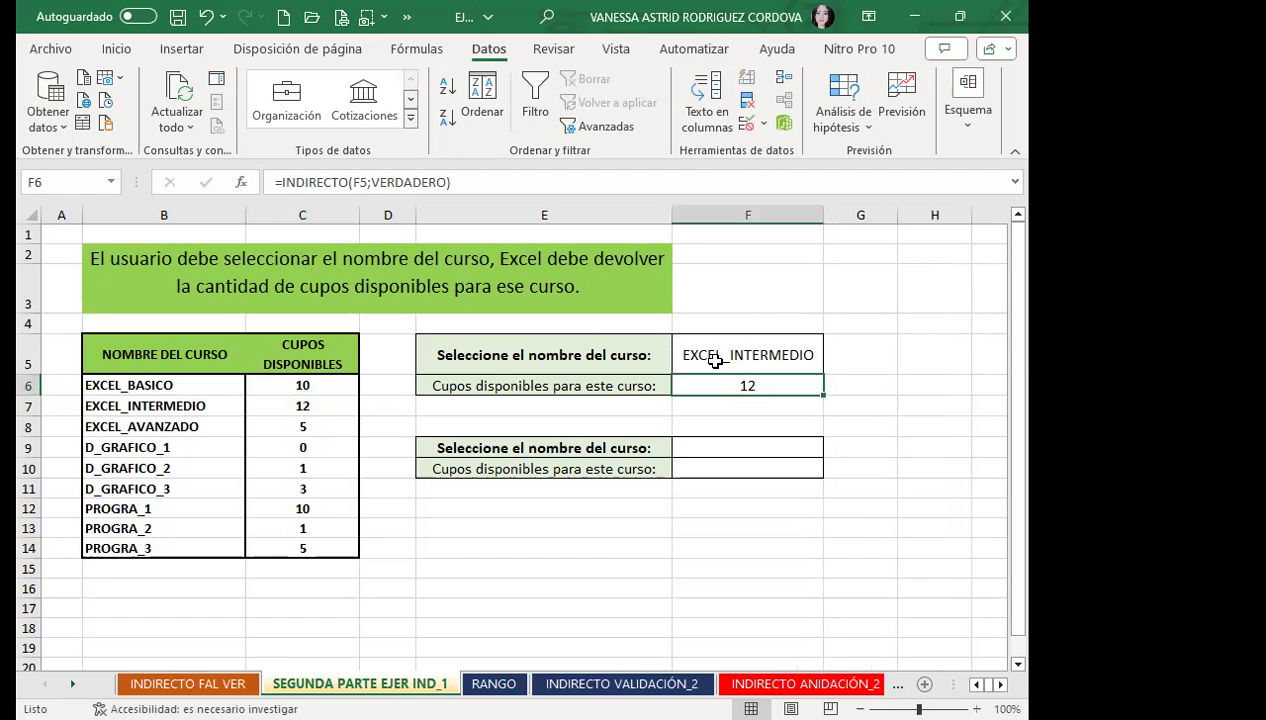
left_click(727, 352)
Test F5 with D_GRAFICO_3, PROGRA_2 and PROGRA_3, ending on EXCEL_INTERMEDIO returning 12.
left_click(831, 364)
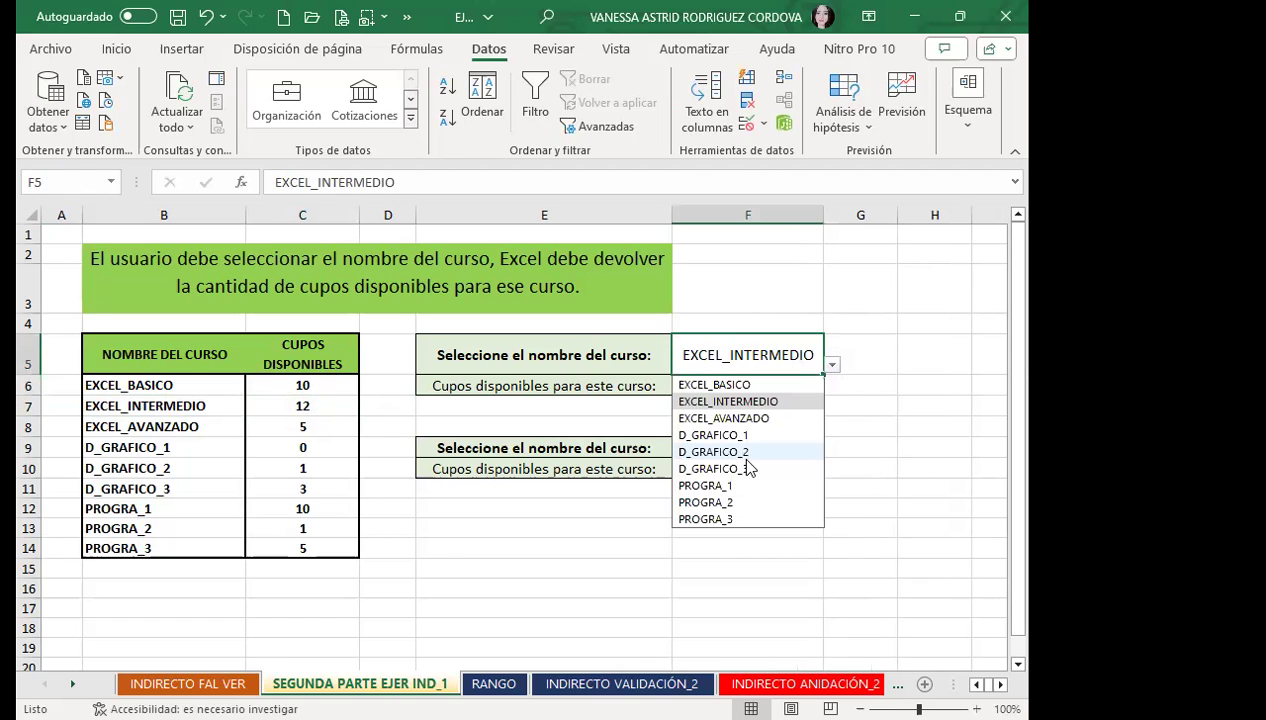
left_click(742, 470)
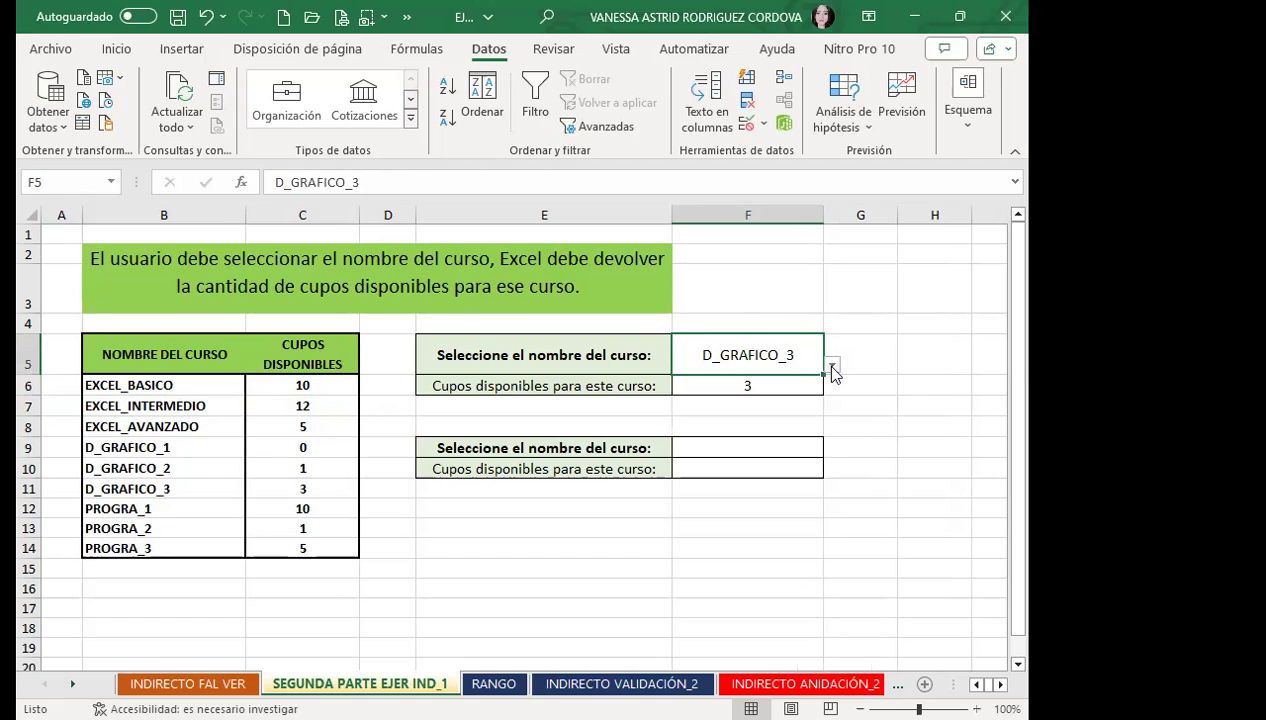
left_click(831, 366)
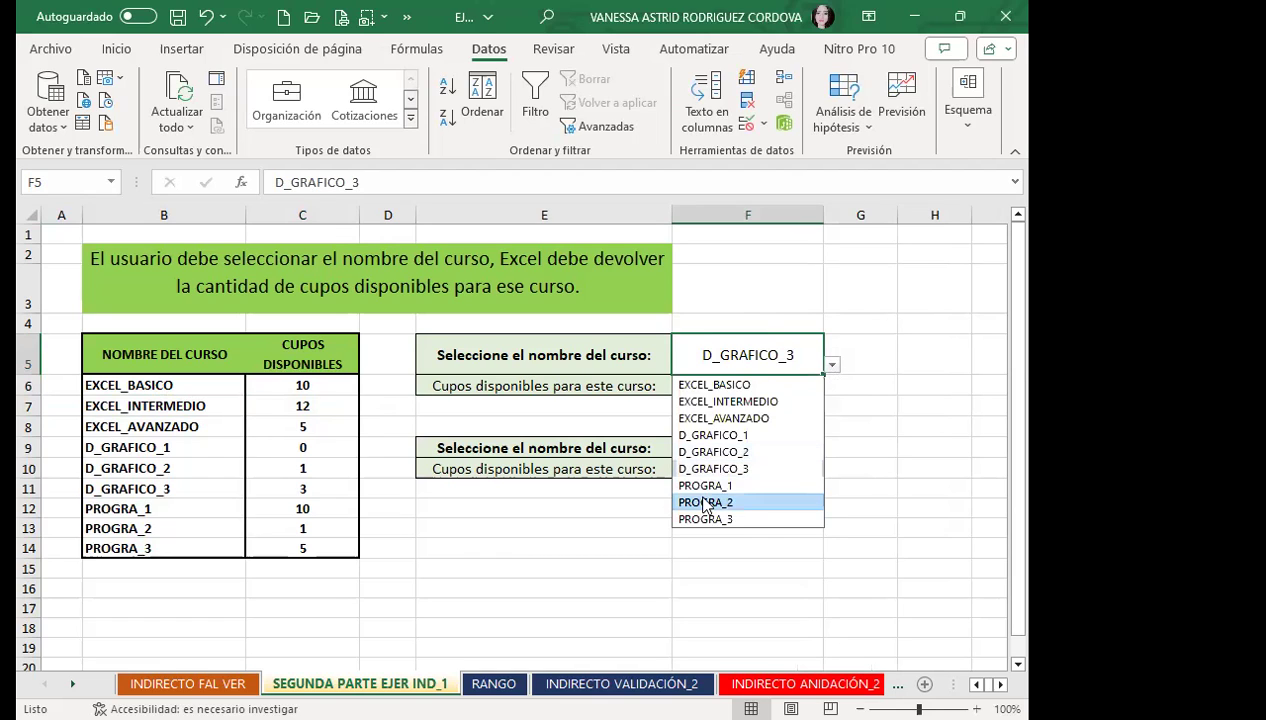
left_click(706, 502)
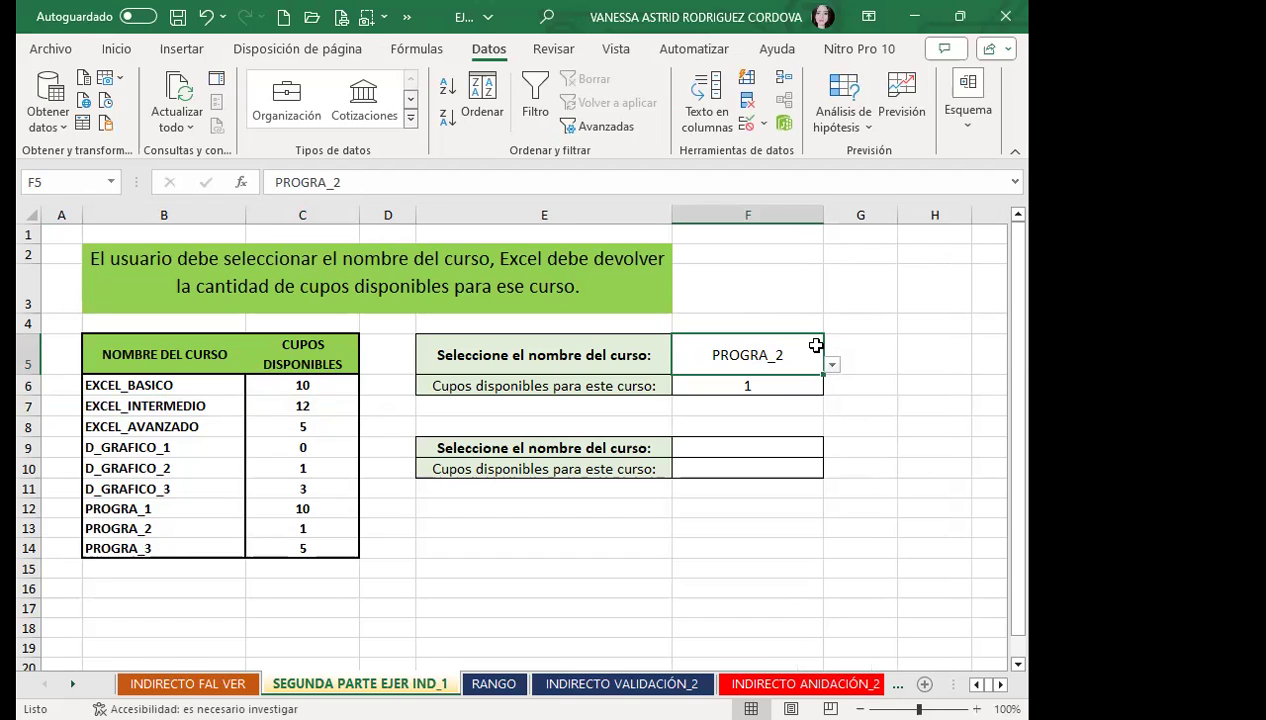
left_click(832, 370)
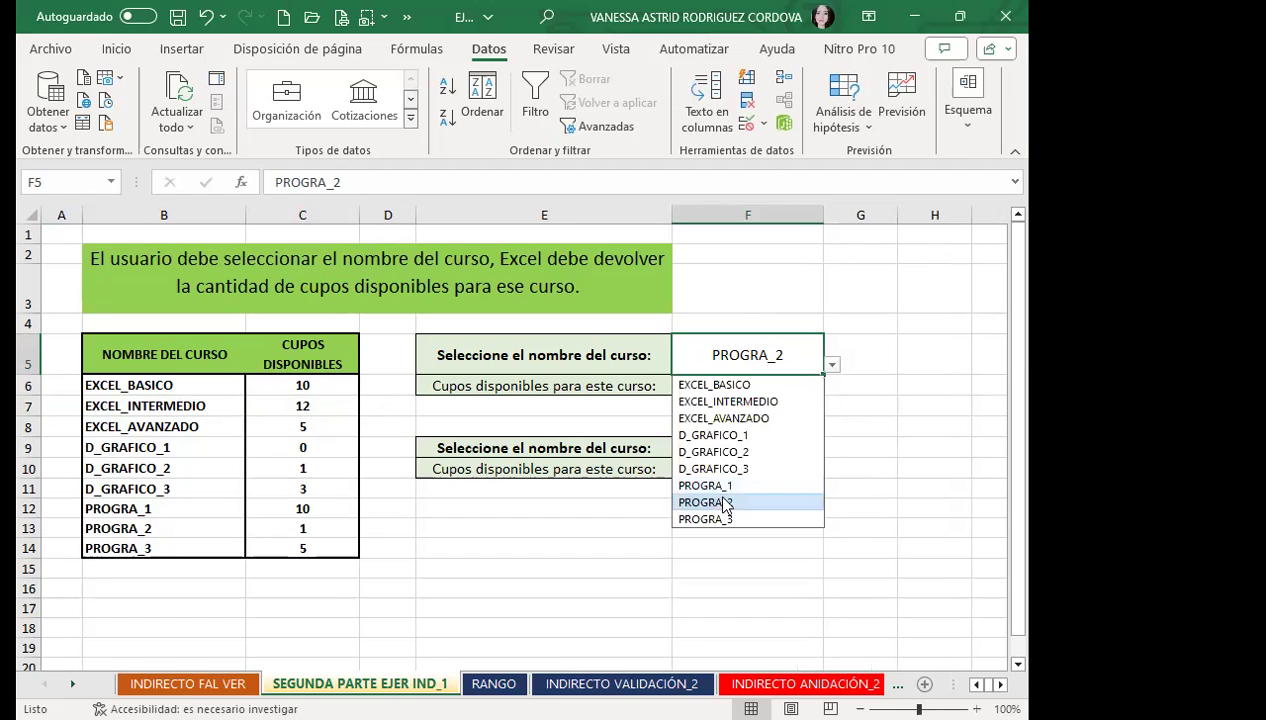
left_click(710, 519)
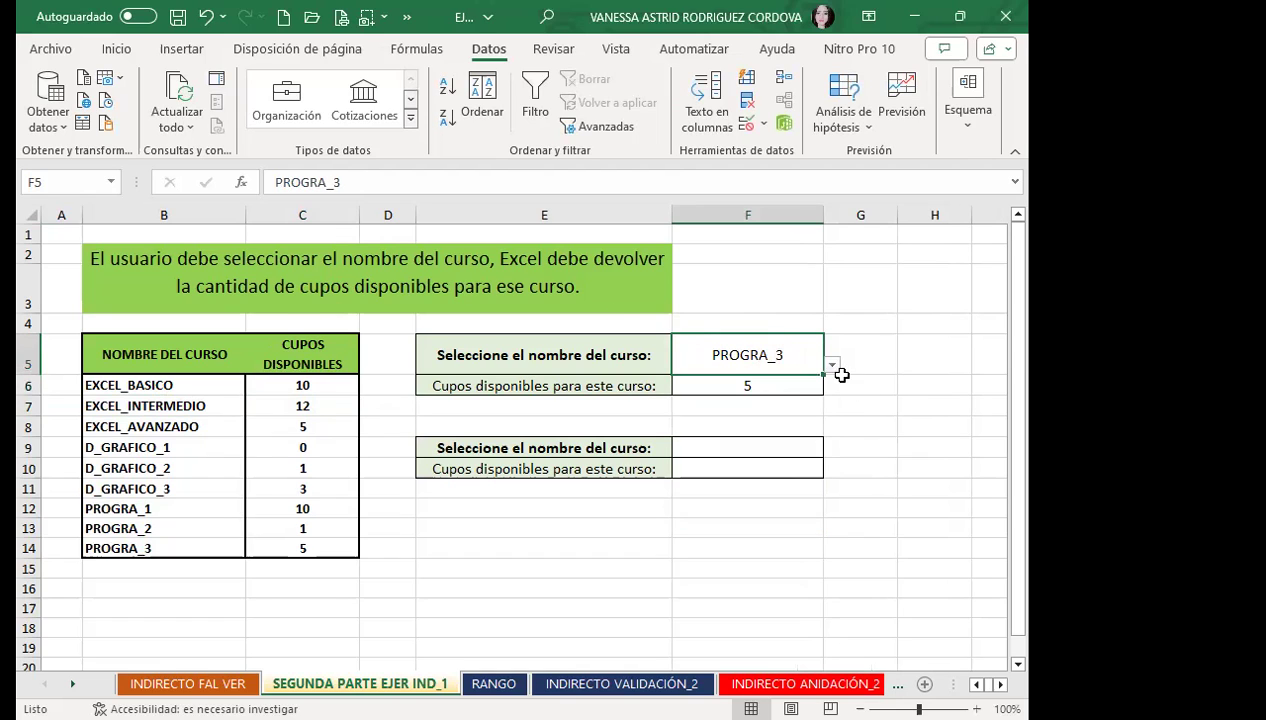
left_click(832, 366)
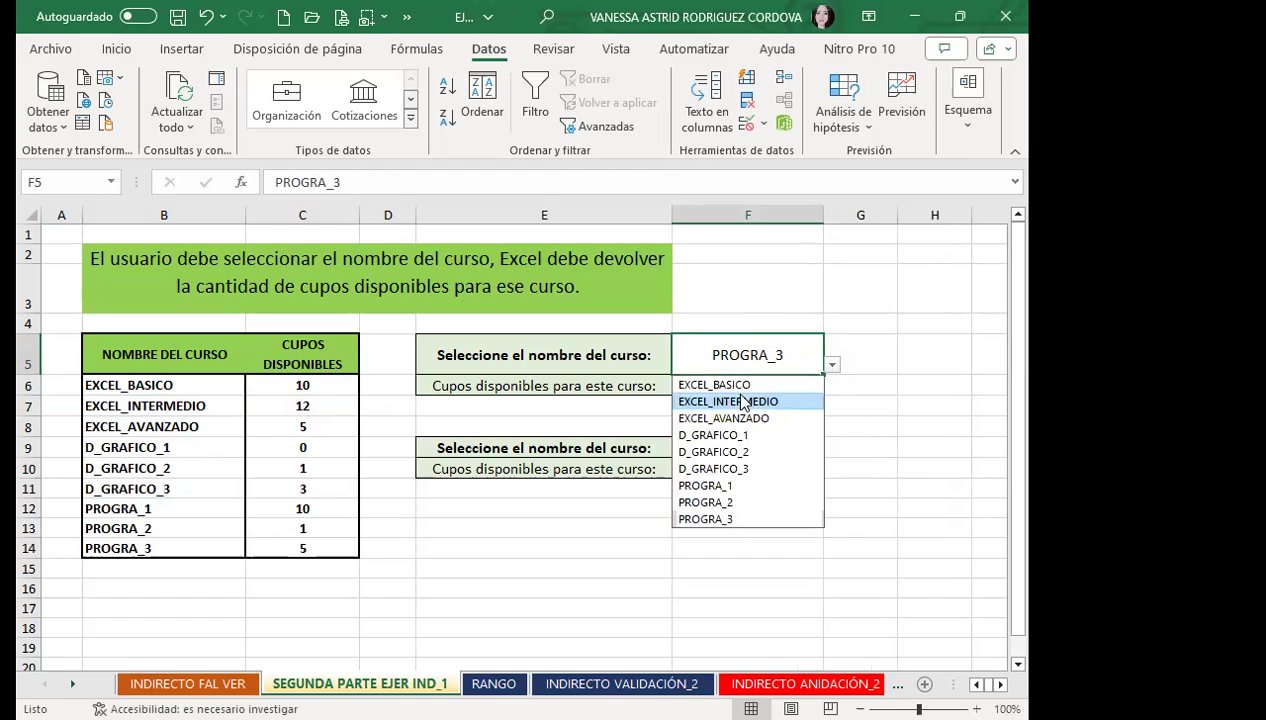
left_click(742, 402)
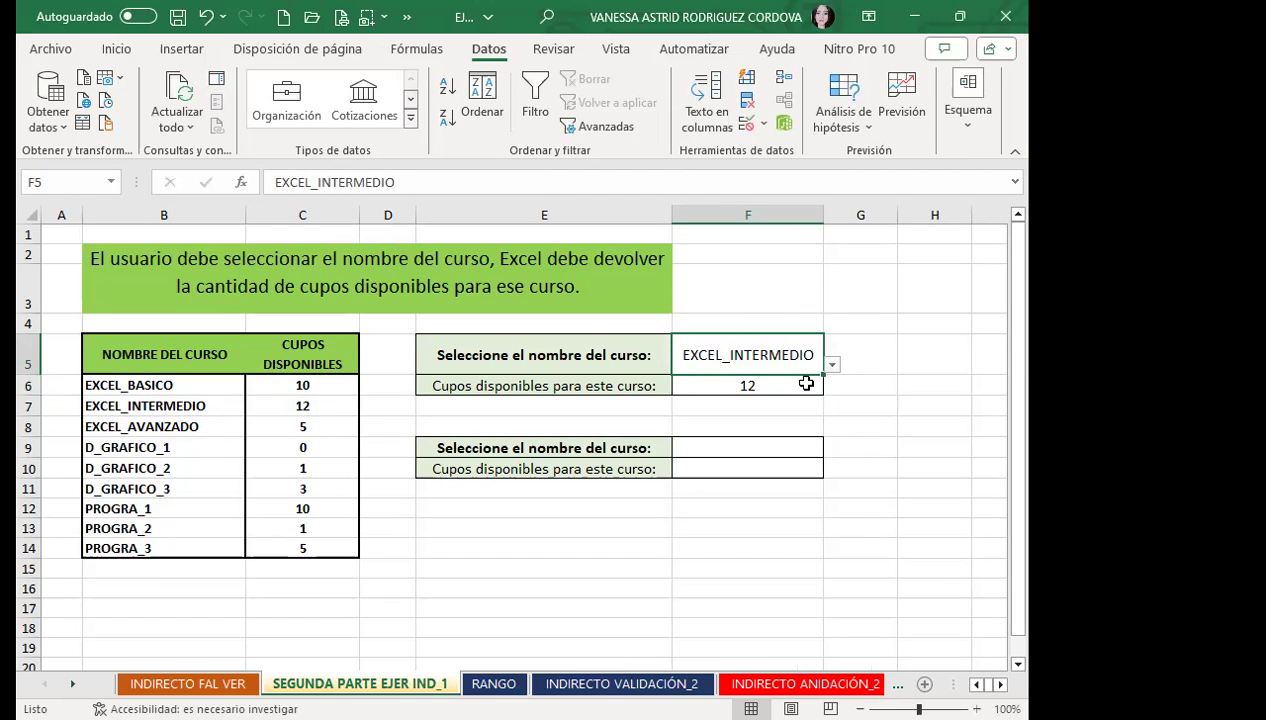
left_click(810, 384)
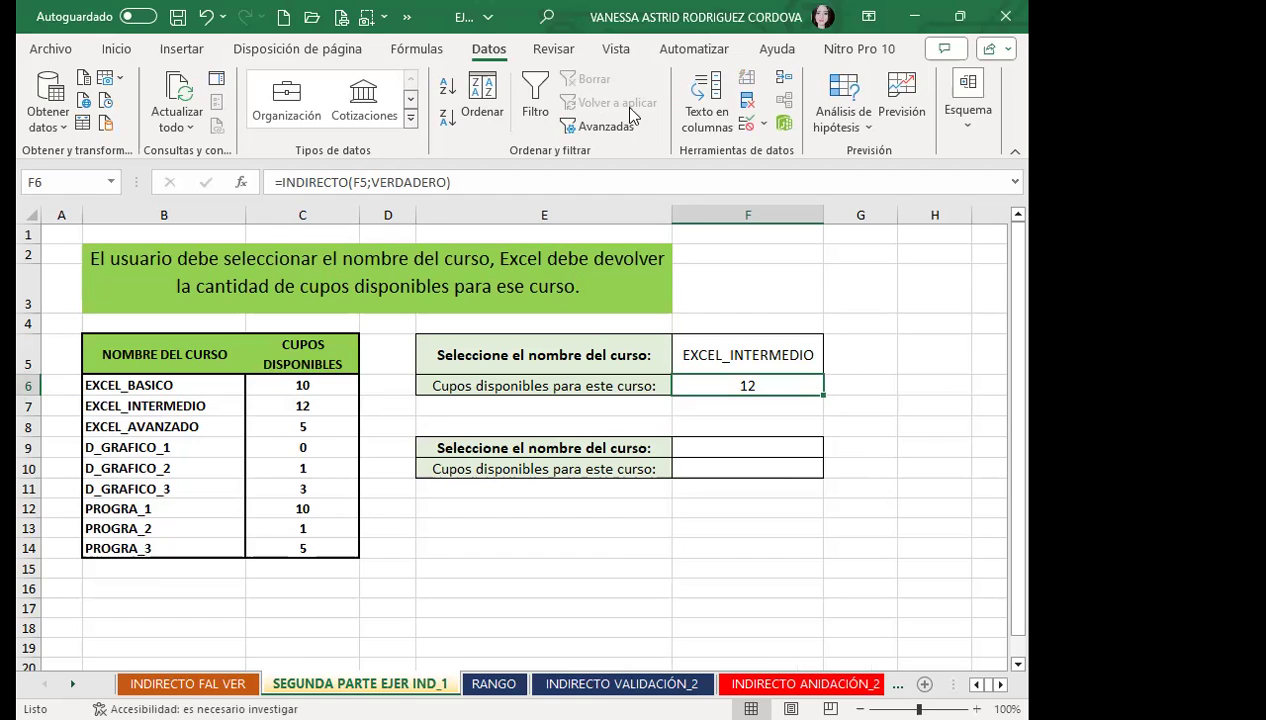
left_click(412, 50)
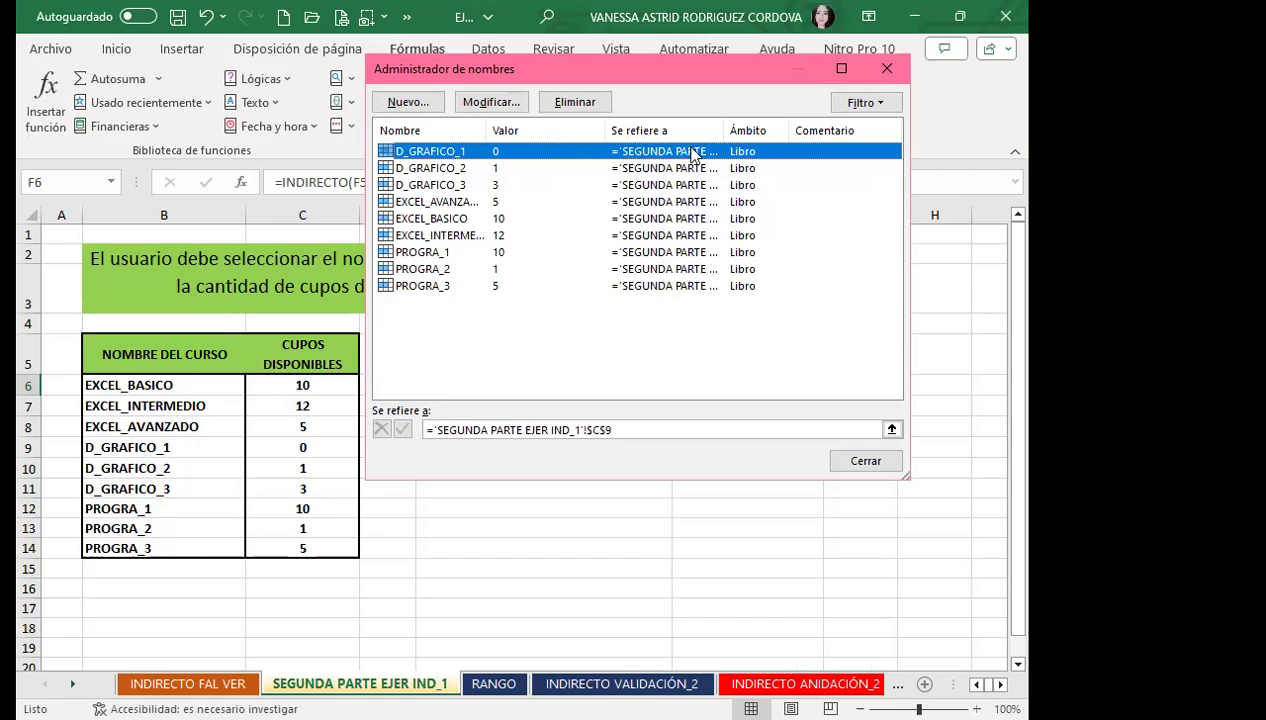
left_click_drag(722, 121, 876, 121)
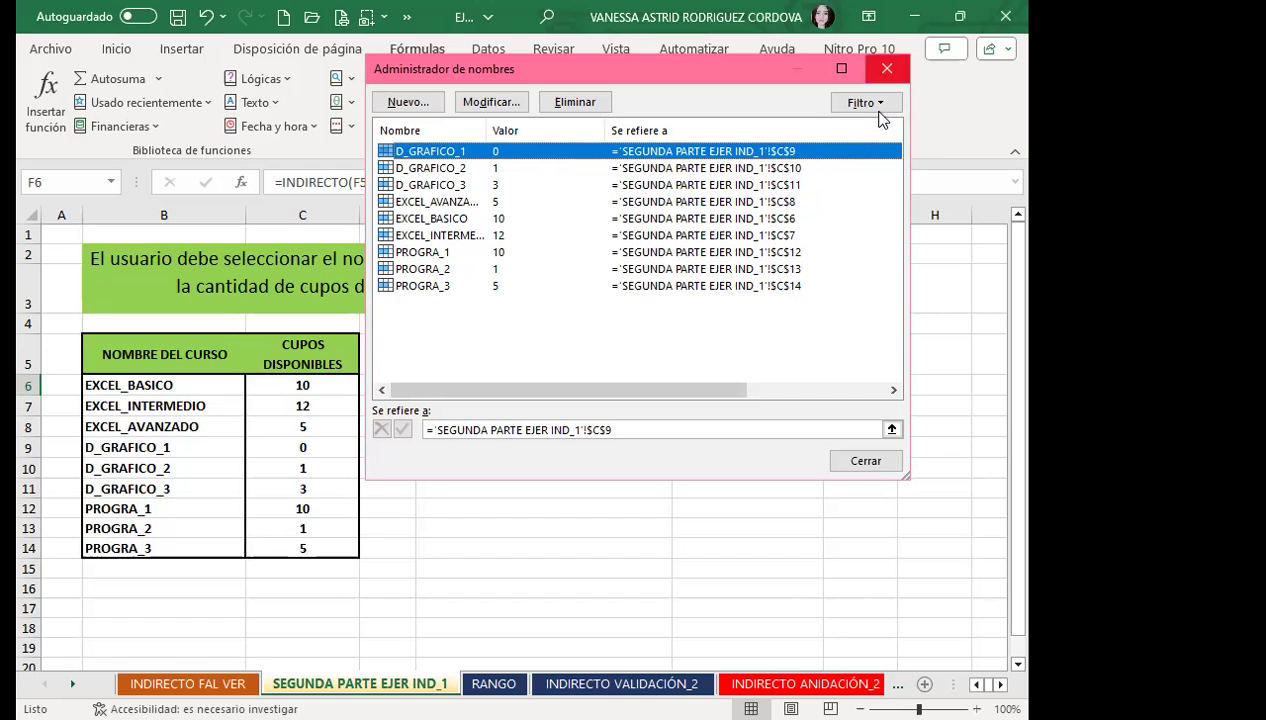
left_click(886, 68)
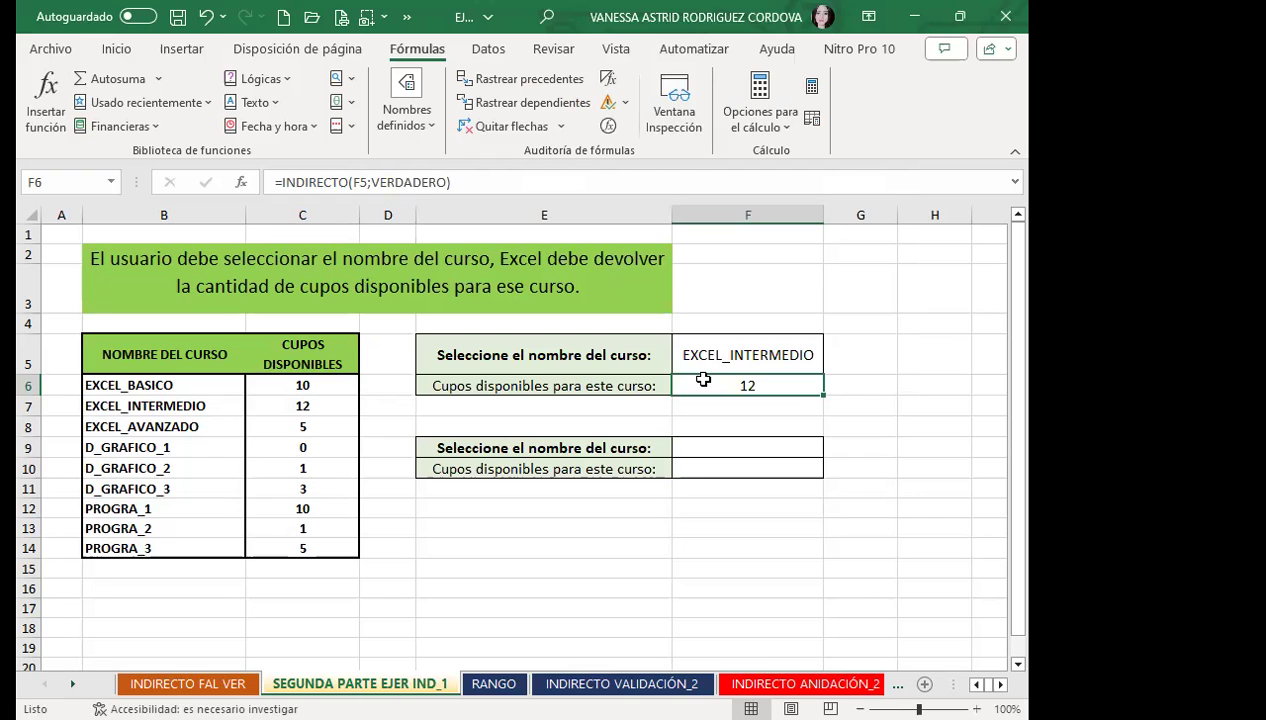
Choose PROGRA_3 in F5 and compare F6 with its places in the table.
left_click(790, 356)
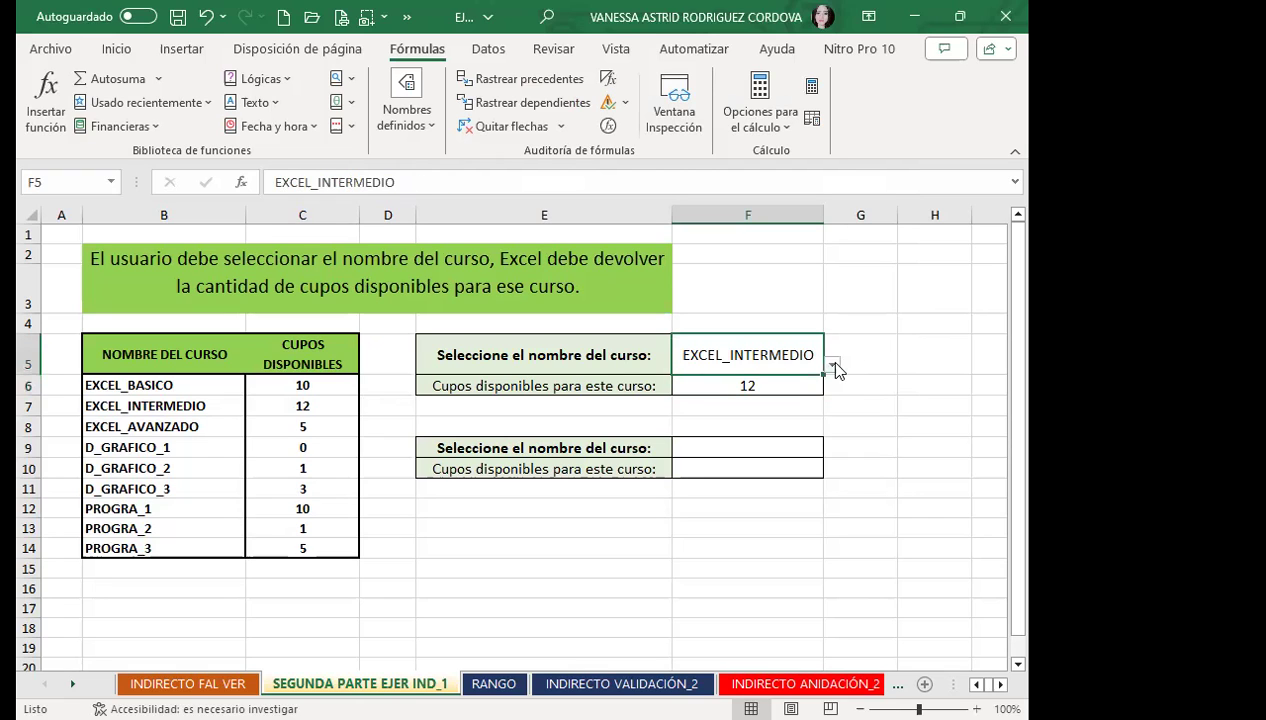
left_click(831, 364)
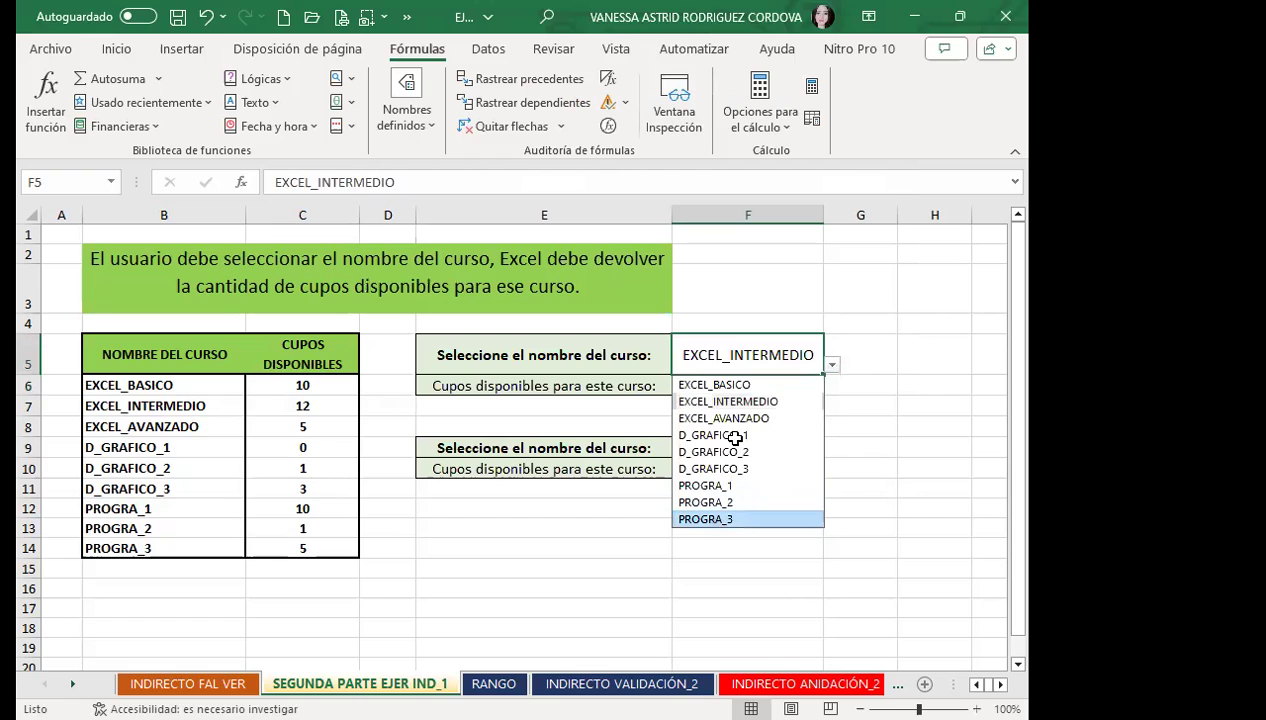
key("Return")
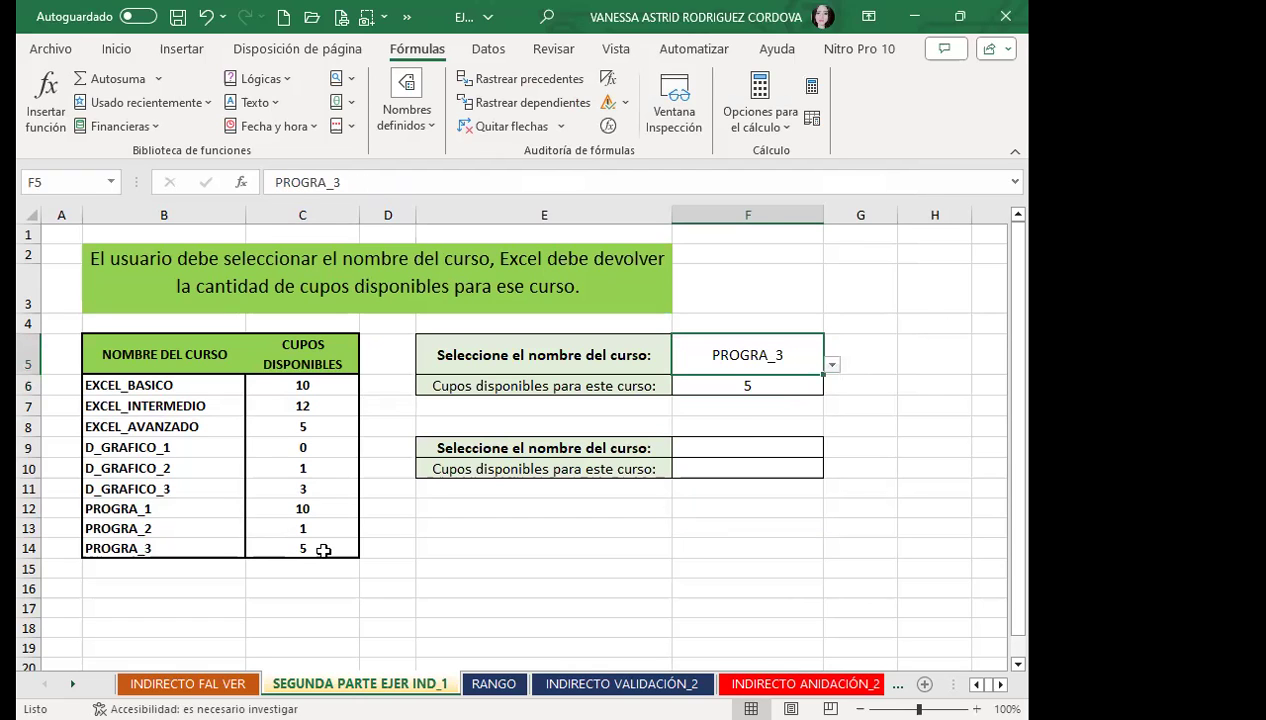
left_click(323, 550)
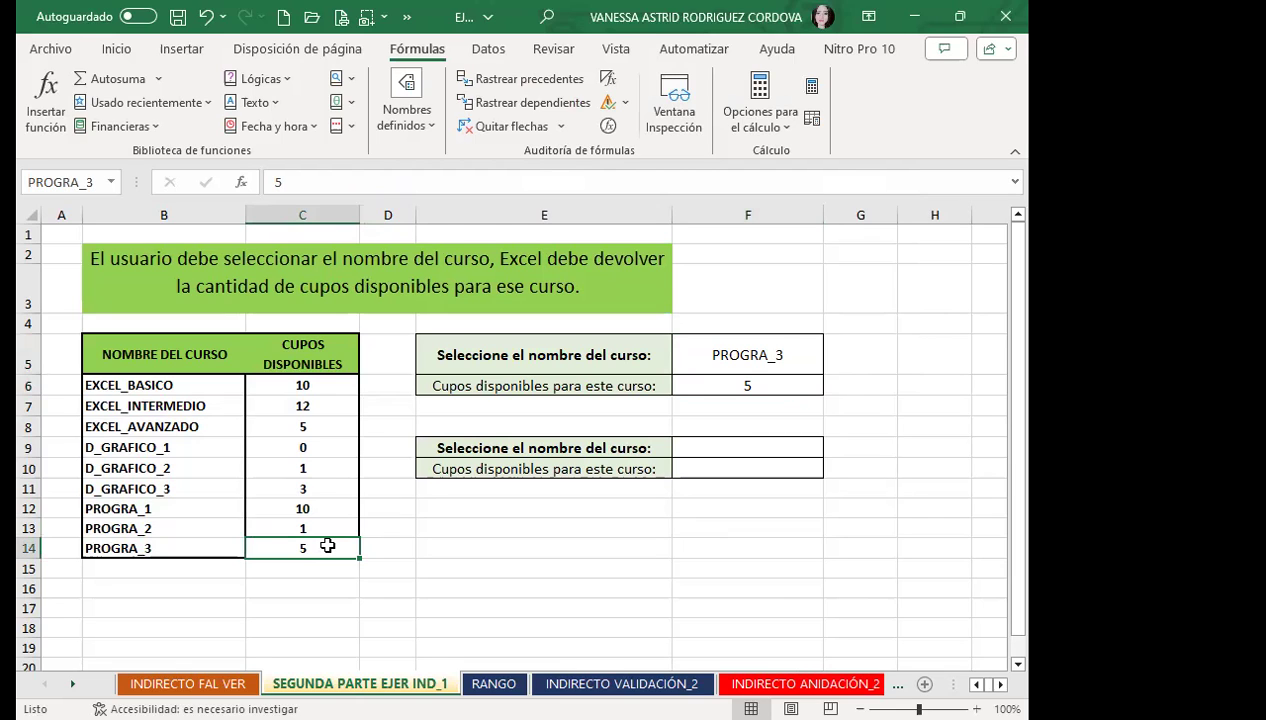
left_click(748, 346)
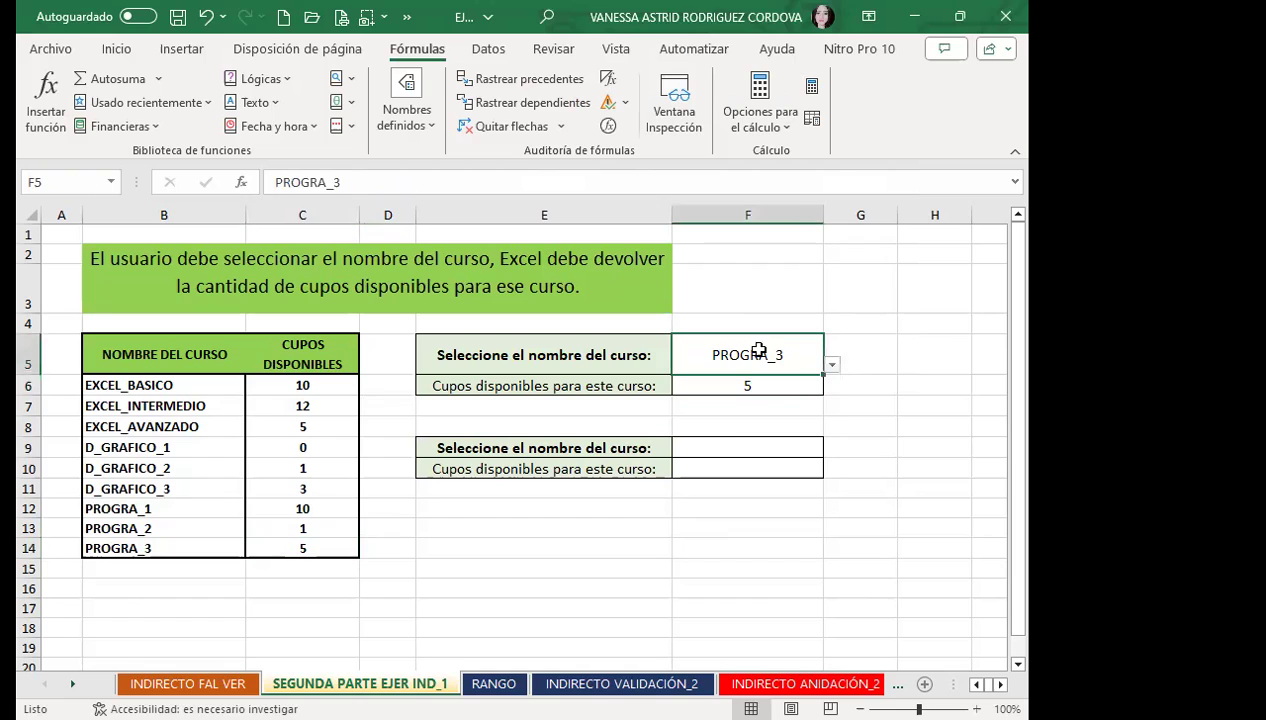
Switch F5 to EXCEL_INTERMEDIO and inspect D_GRAFICO_2's places and F6's INDIRECTO formula.
left_click(832, 366)
left_click(756, 396)
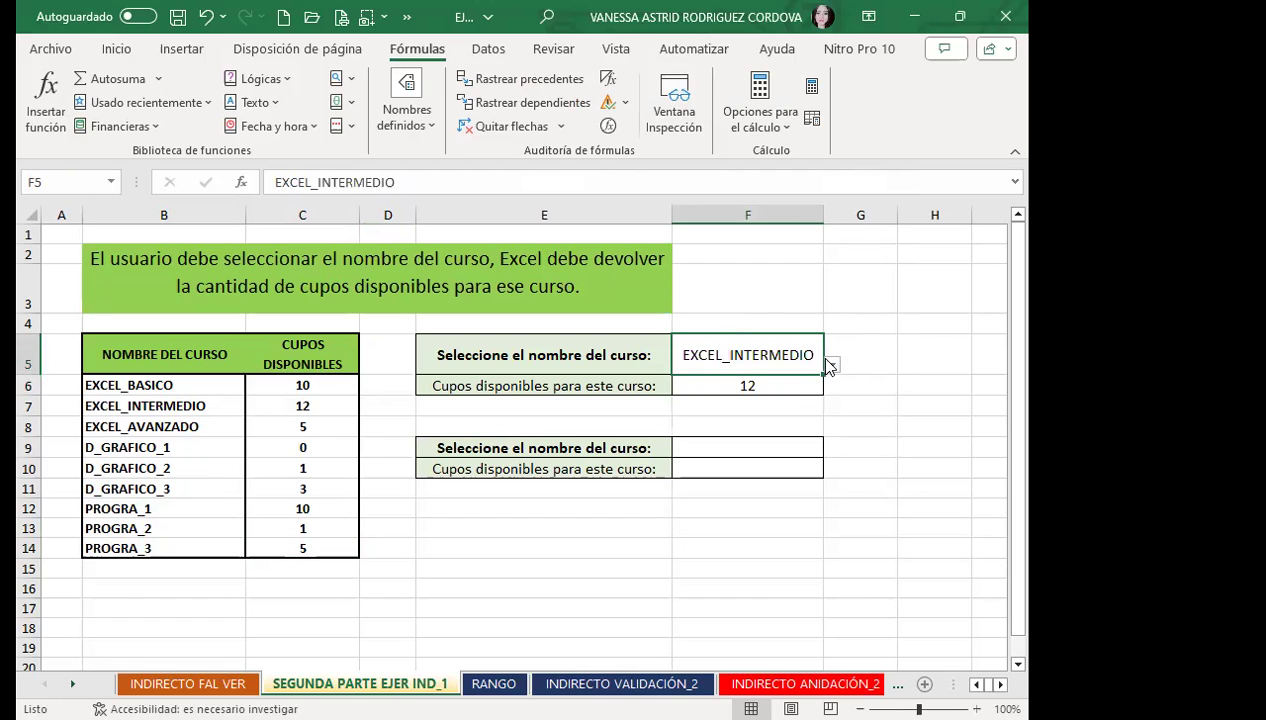
left_click(831, 365)
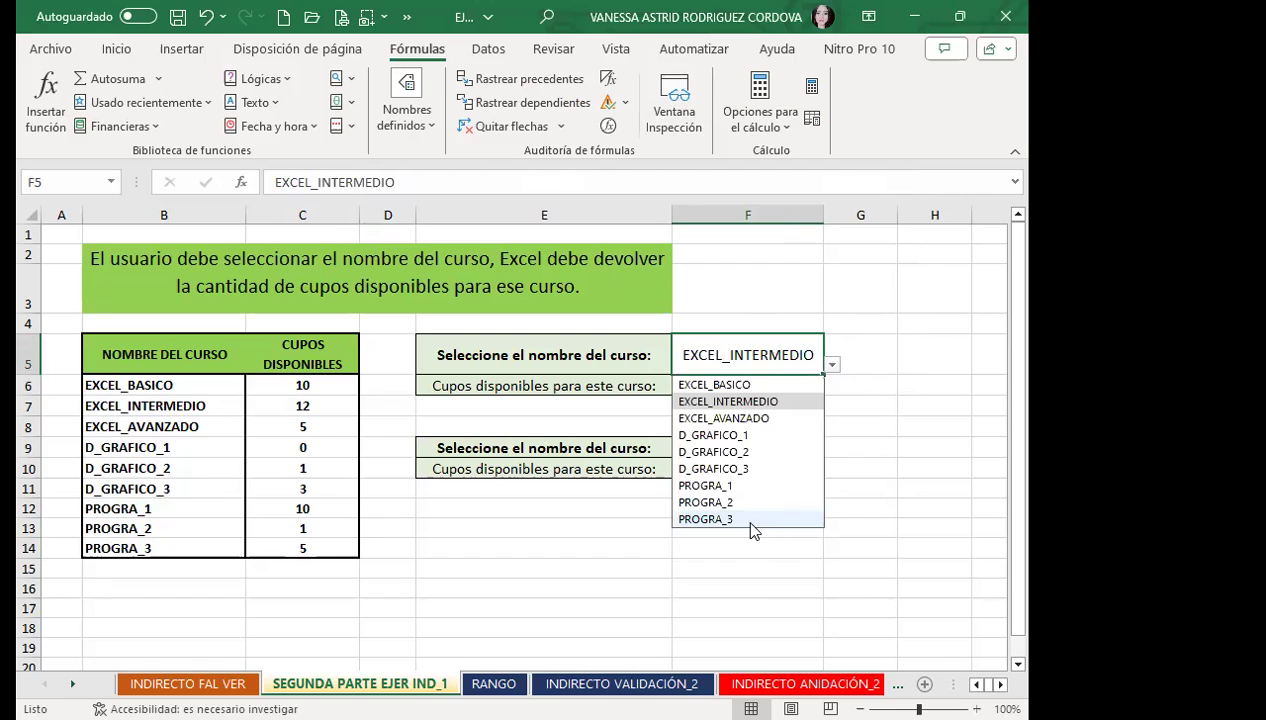
left_click(789, 350)
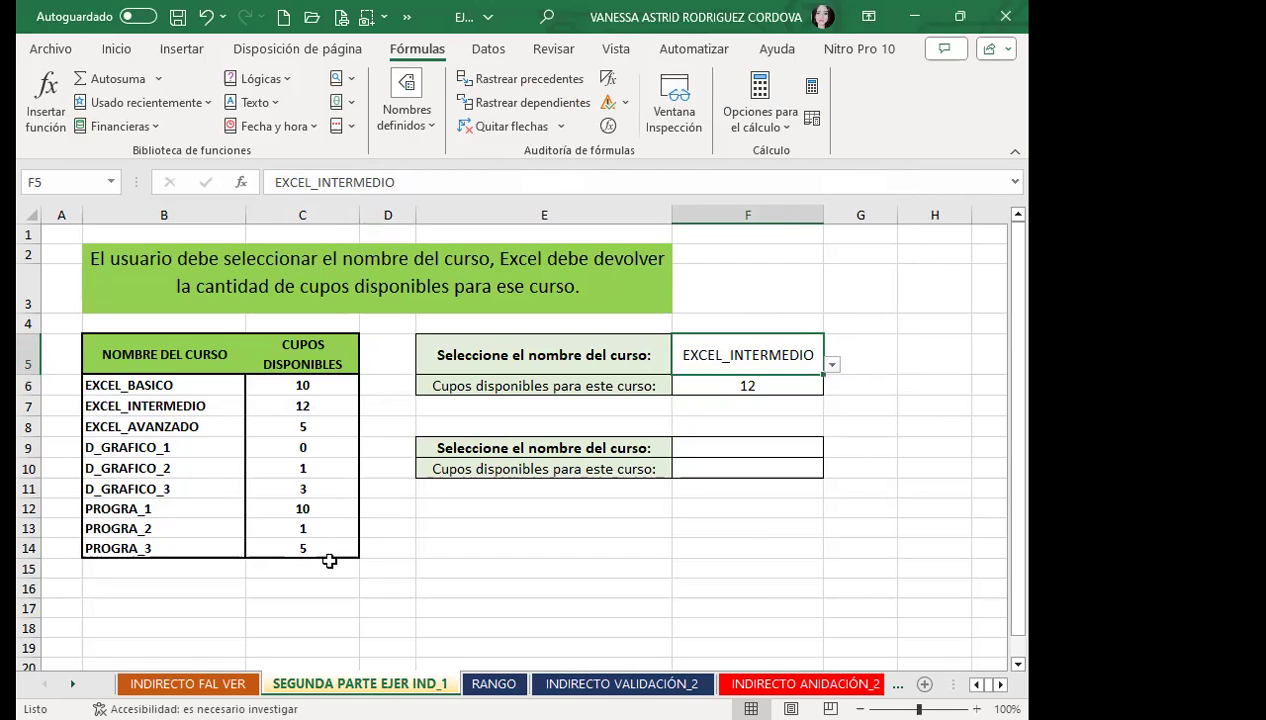
left_click(297, 470)
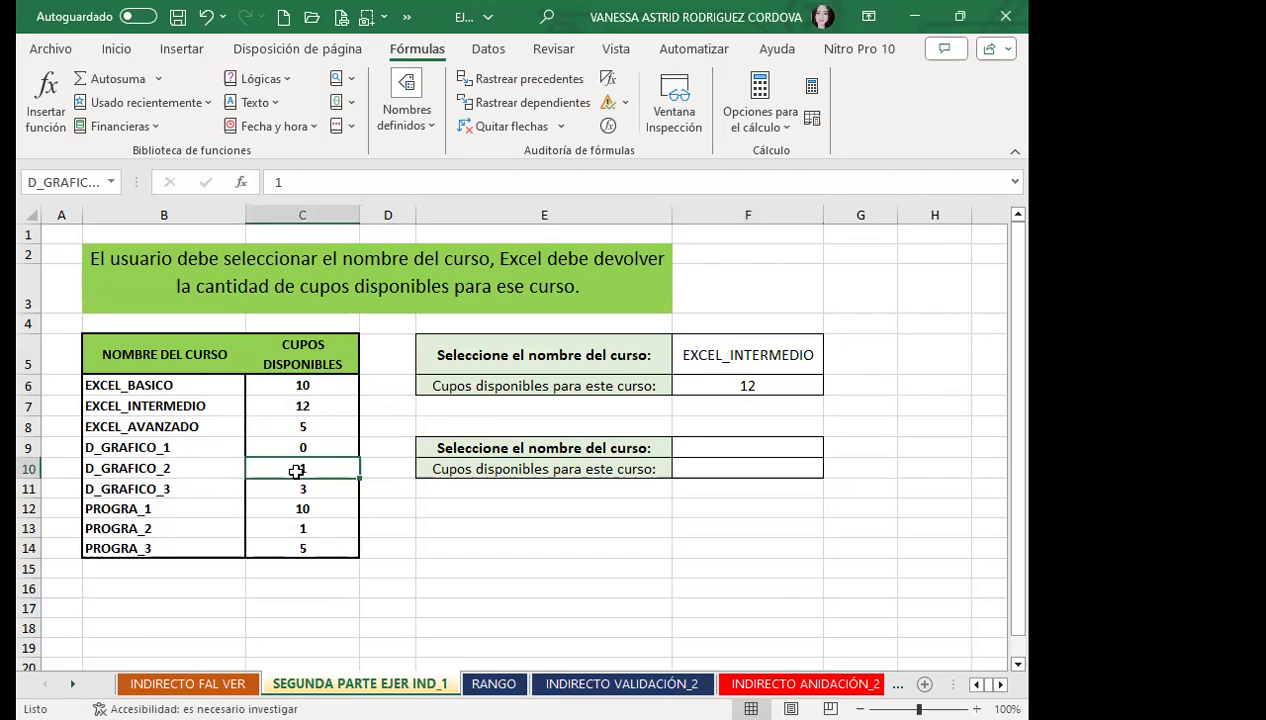
left_click(774, 386)
left_click(789, 361)
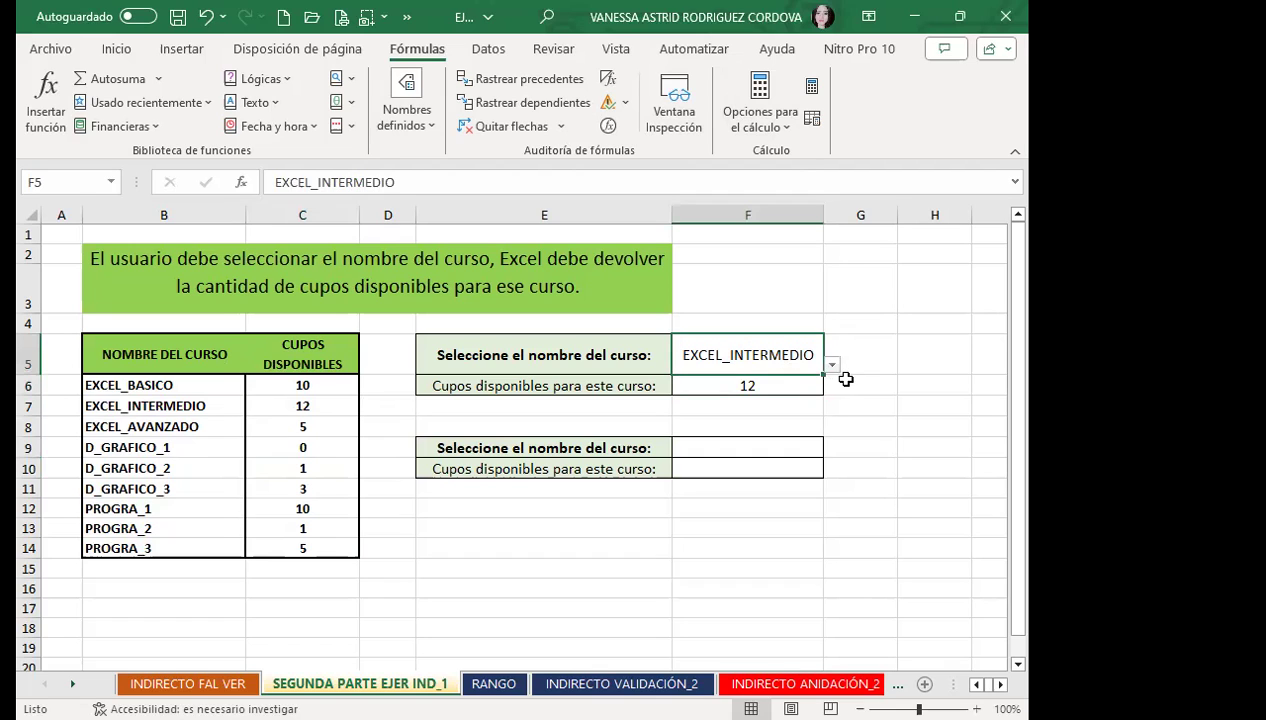
Pick EXCEL_AVANZADO in F5 so F6 returns 5 places.
left_click(831, 365)
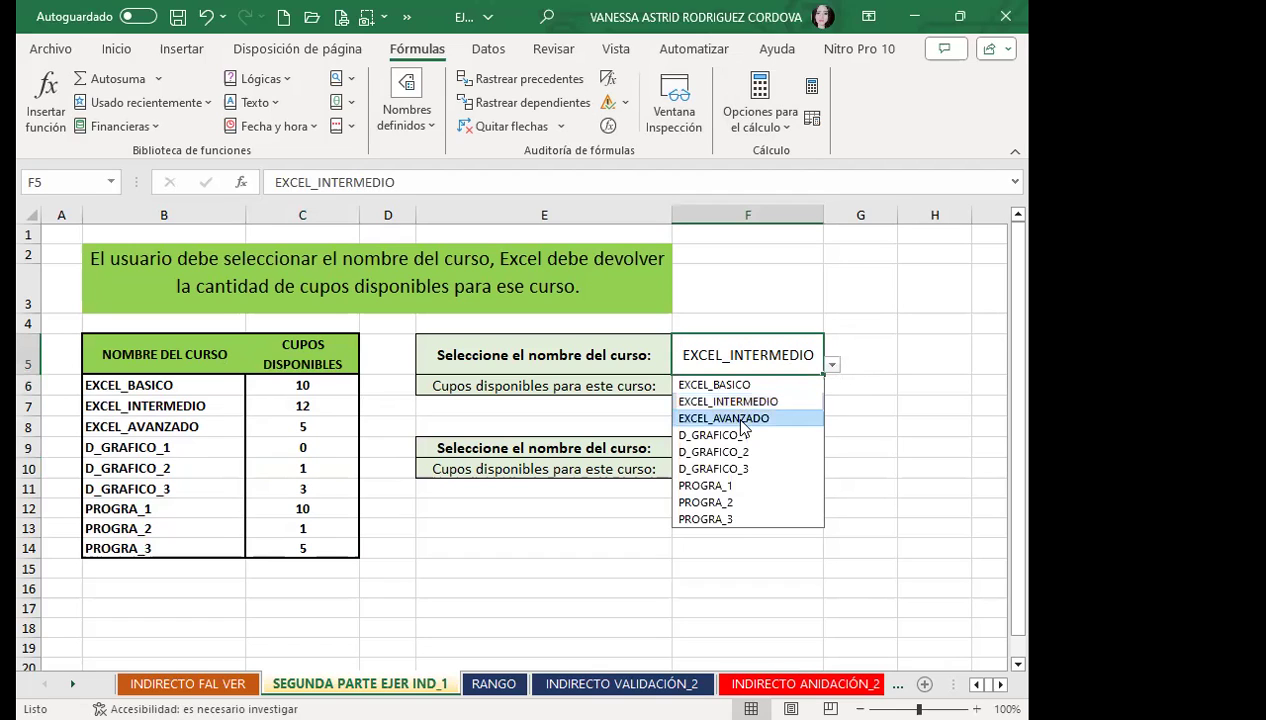
left_click(700, 416)
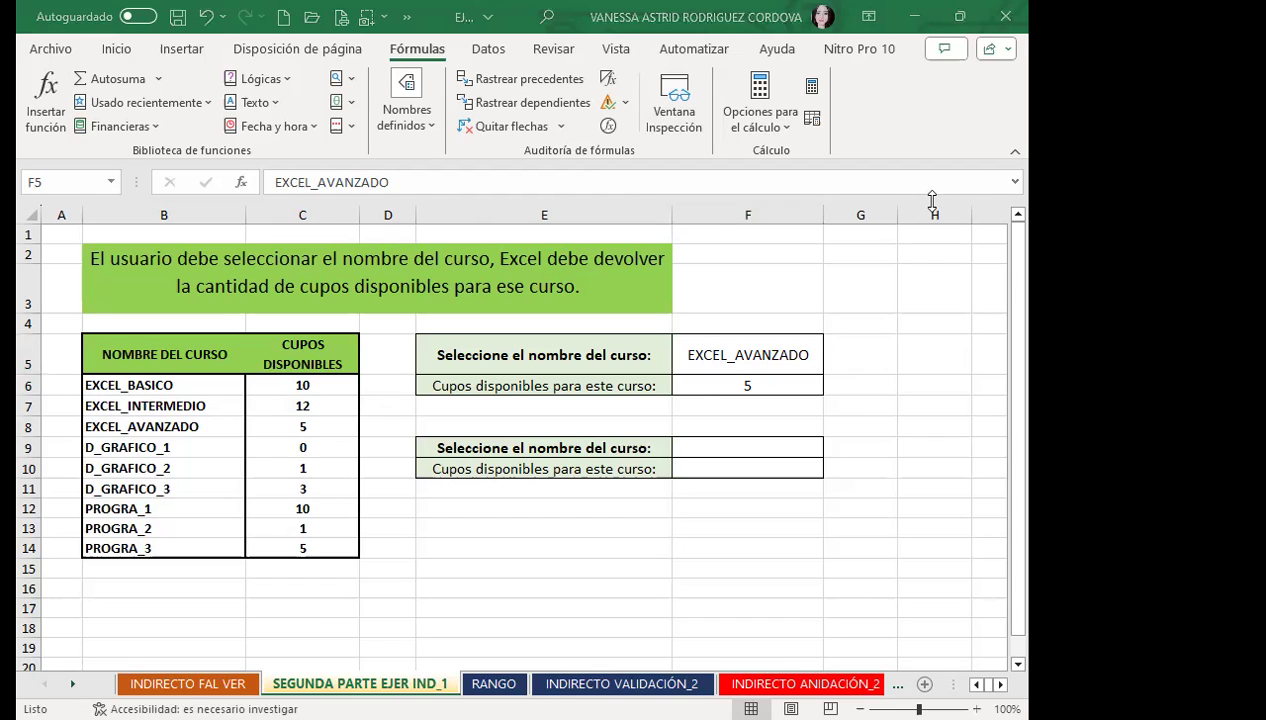
left_click(692, 381)
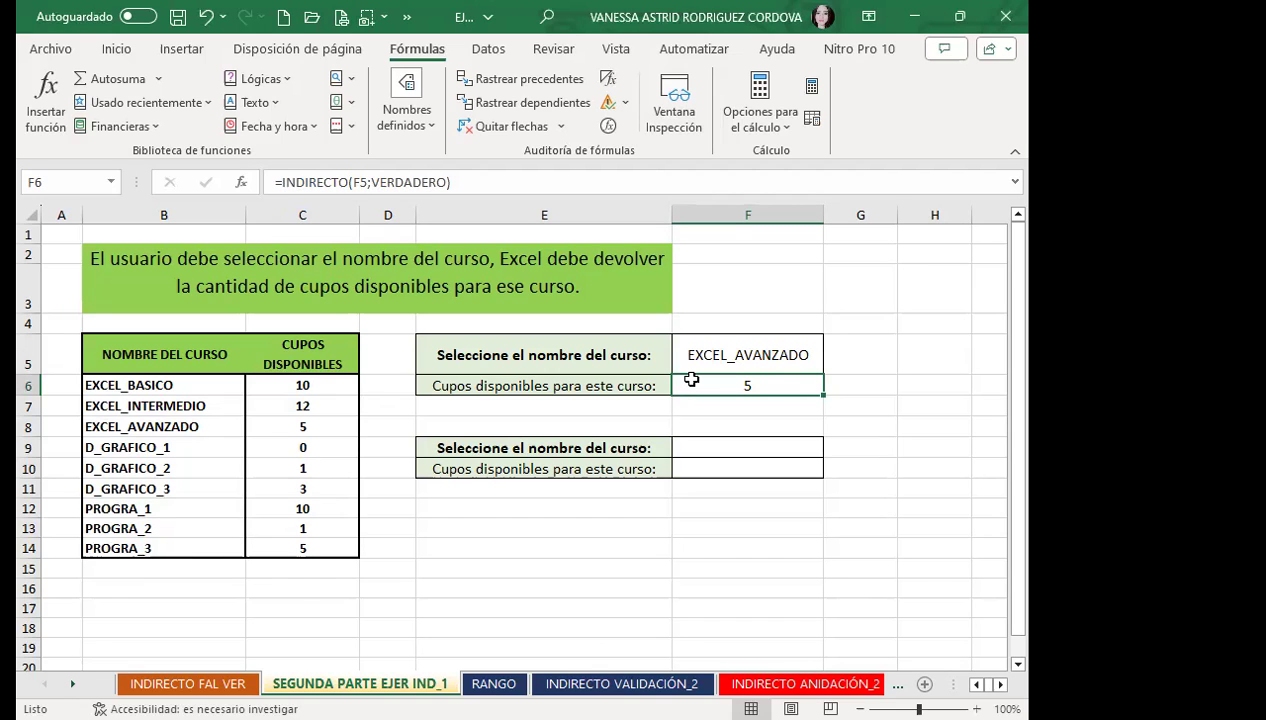
left_click(710, 345)
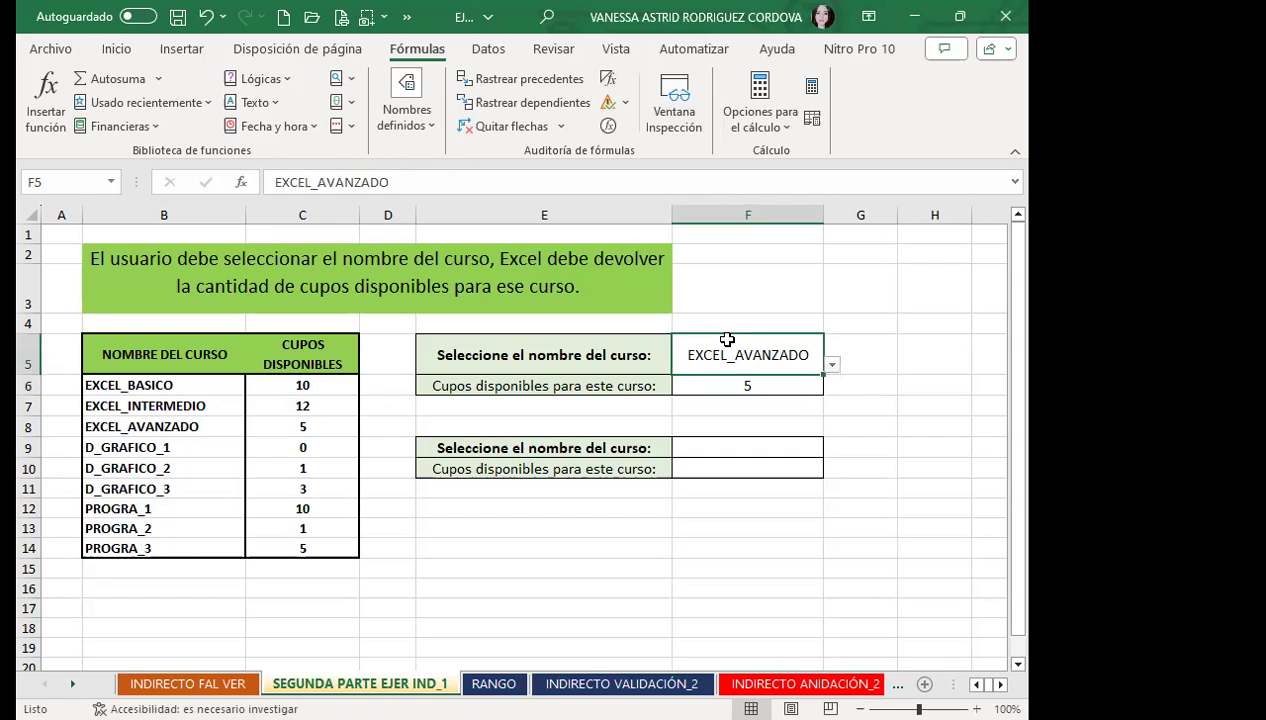
left_click(325, 508)
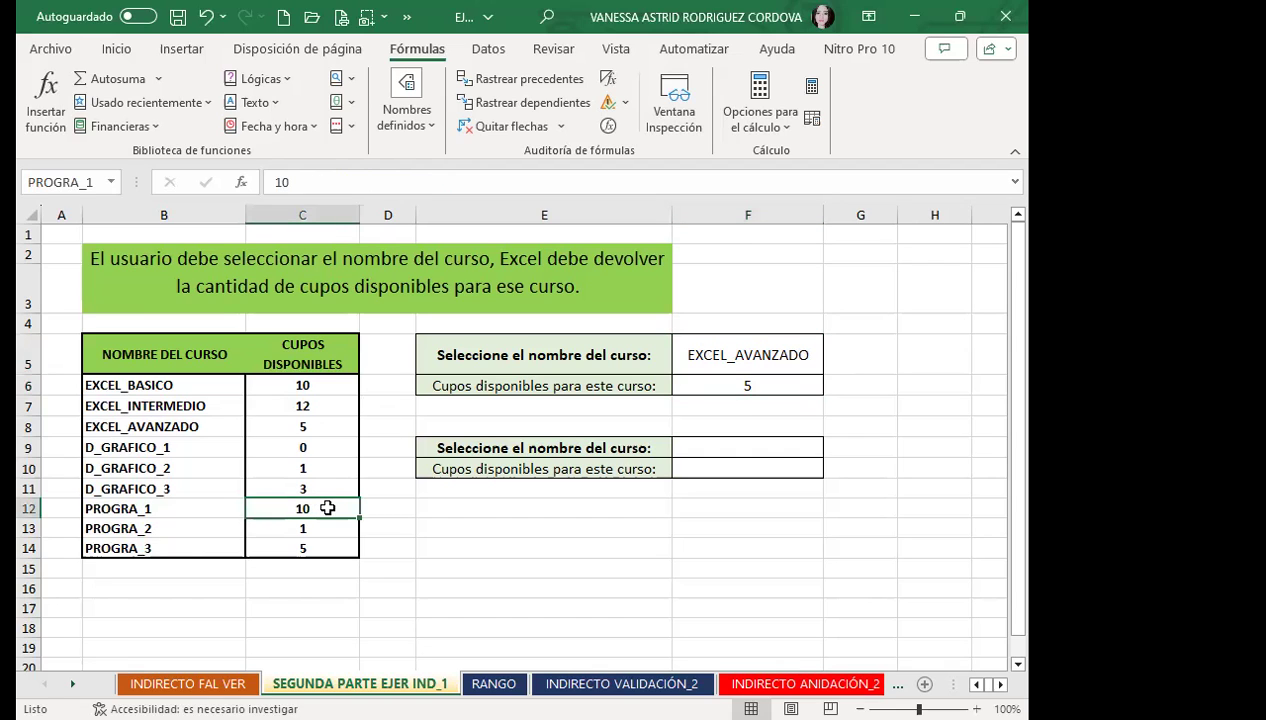
left_click(329, 465)
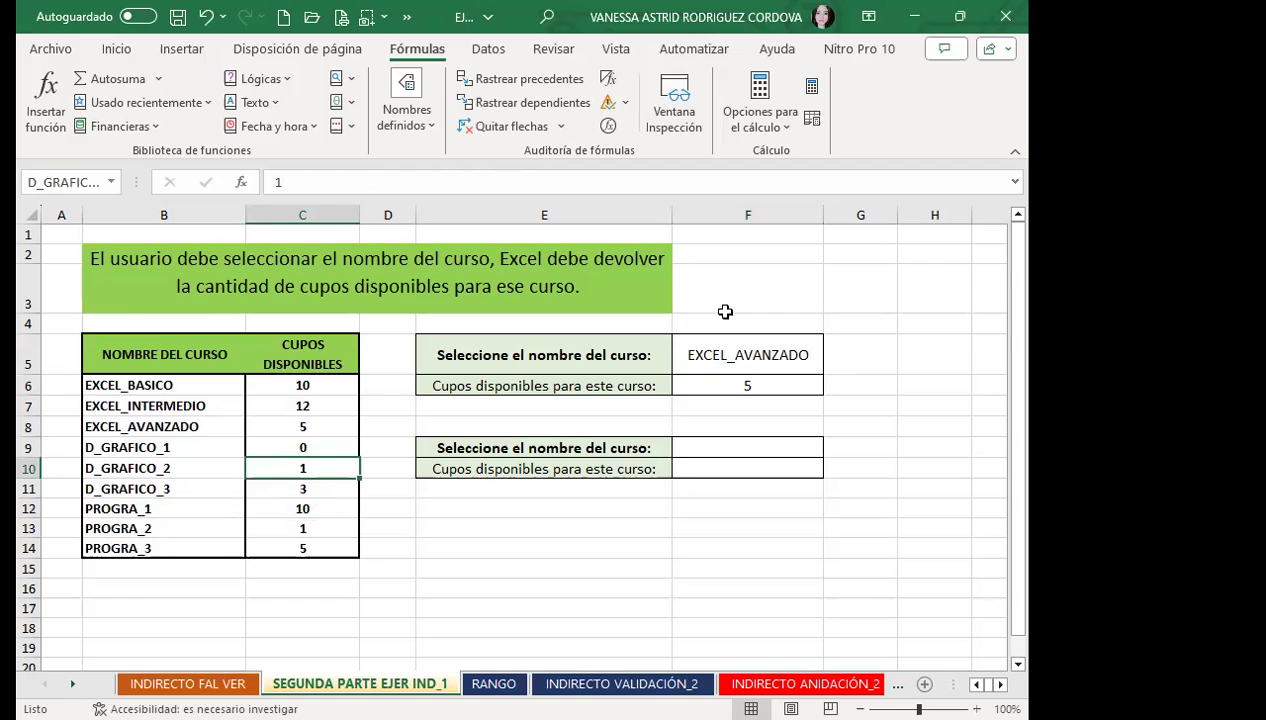
left_click(719, 385)
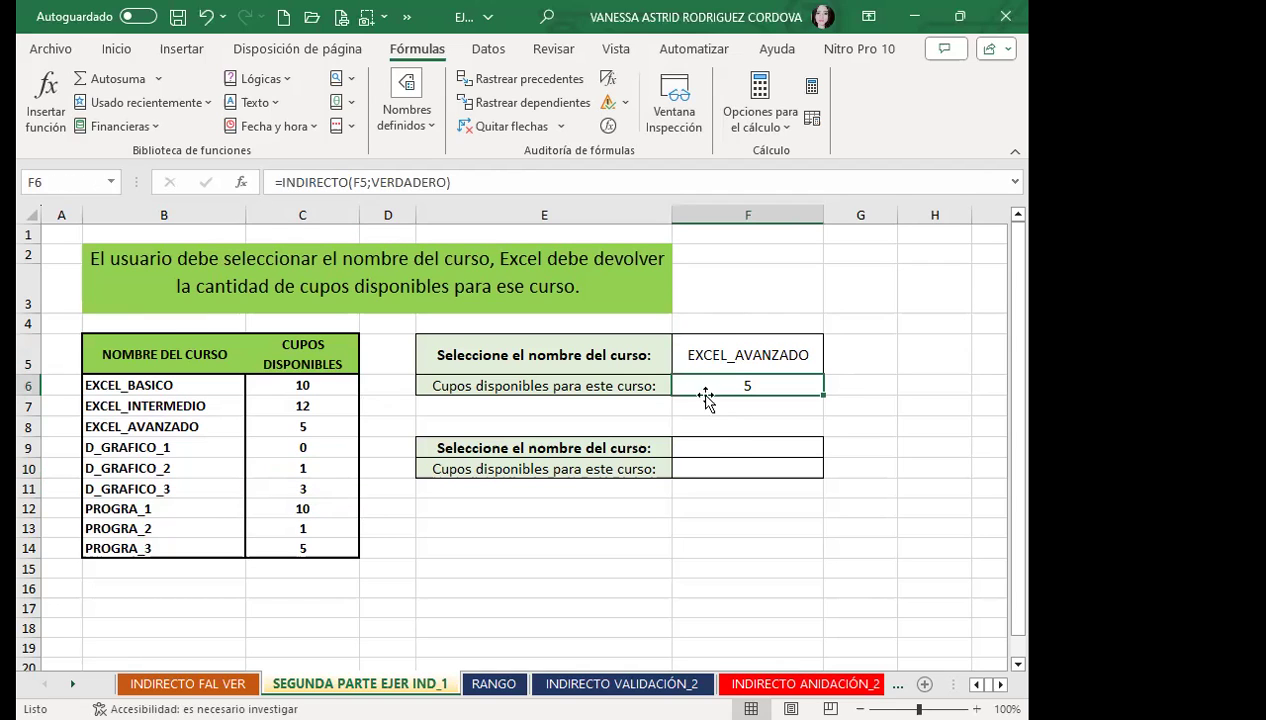
left_click(712, 446)
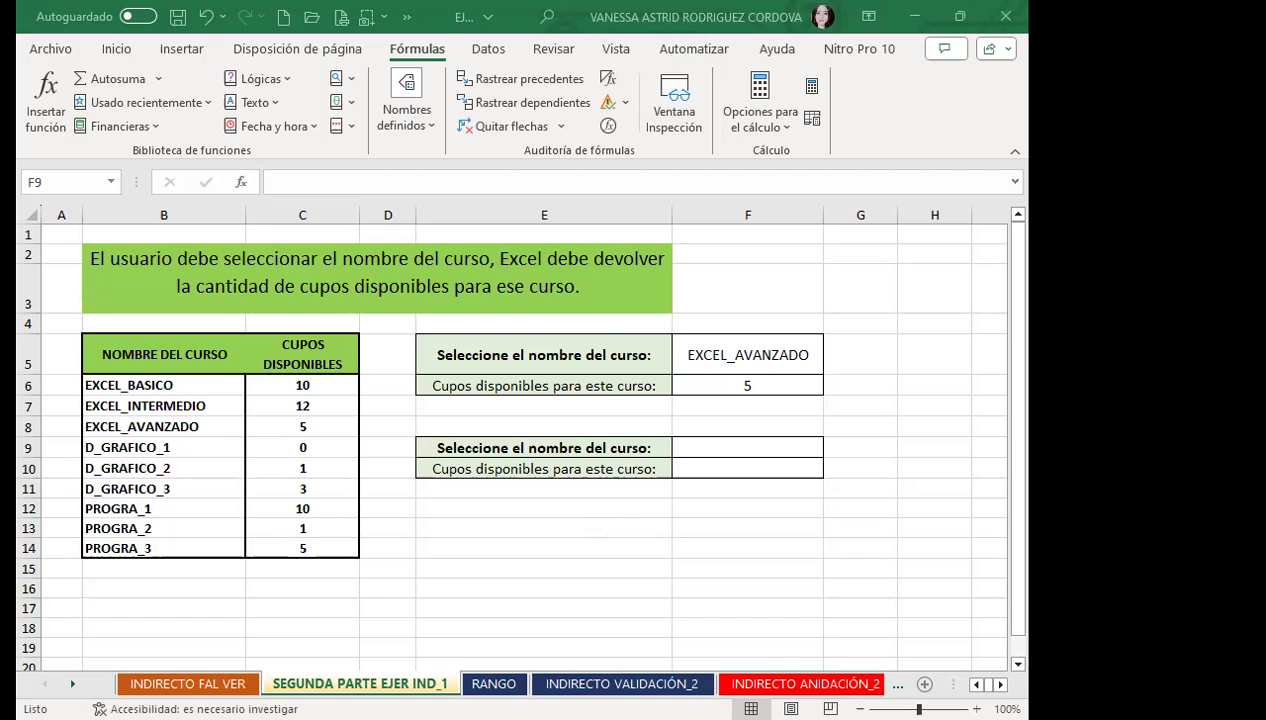
key("ctrl+Page_Down")
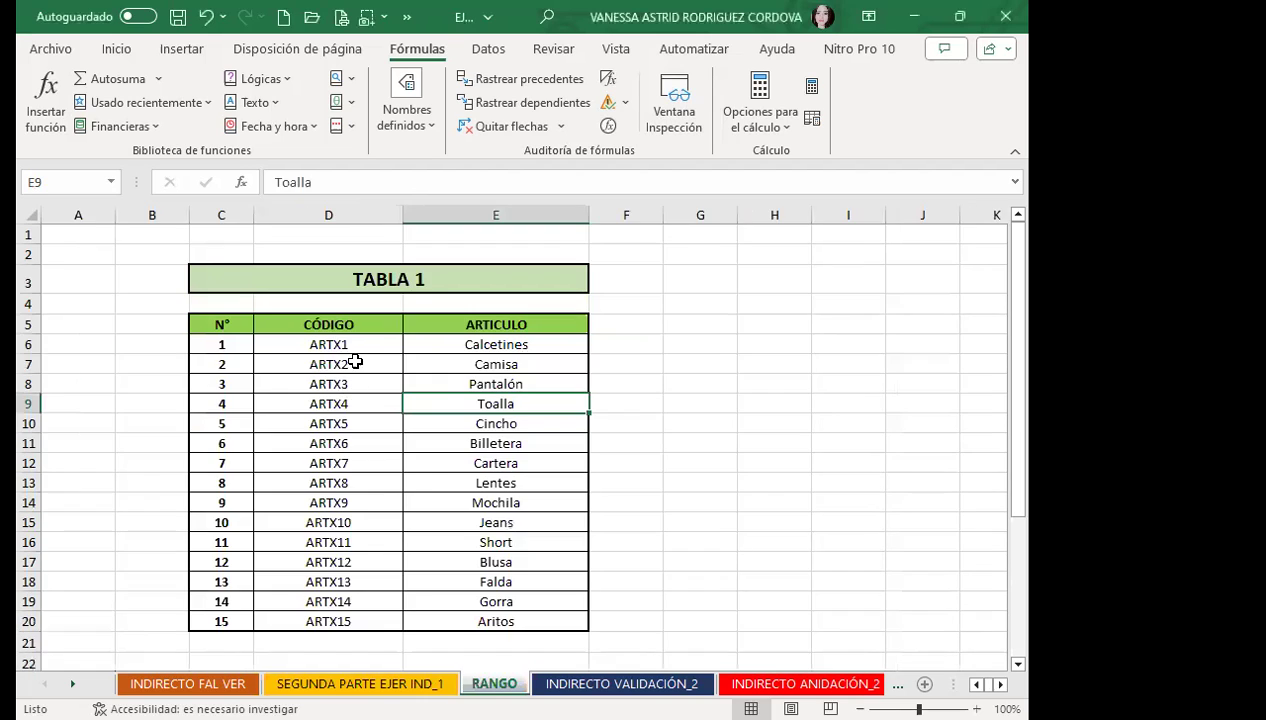
scroll(348, 412, "down", 2)
scroll(515, 418, "up", 1)
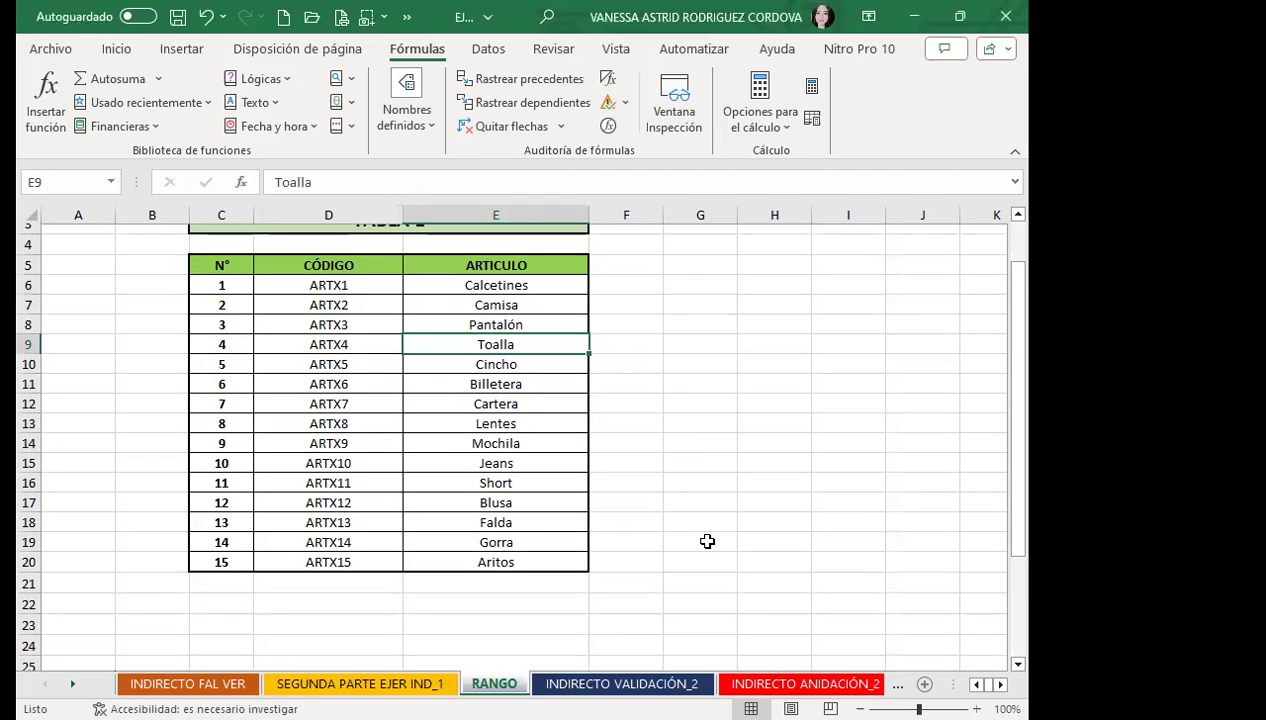
scroll(517, 302, "up", 1)
scroll(514, 440, "down", 5)
scroll(517, 457, "down", 5)
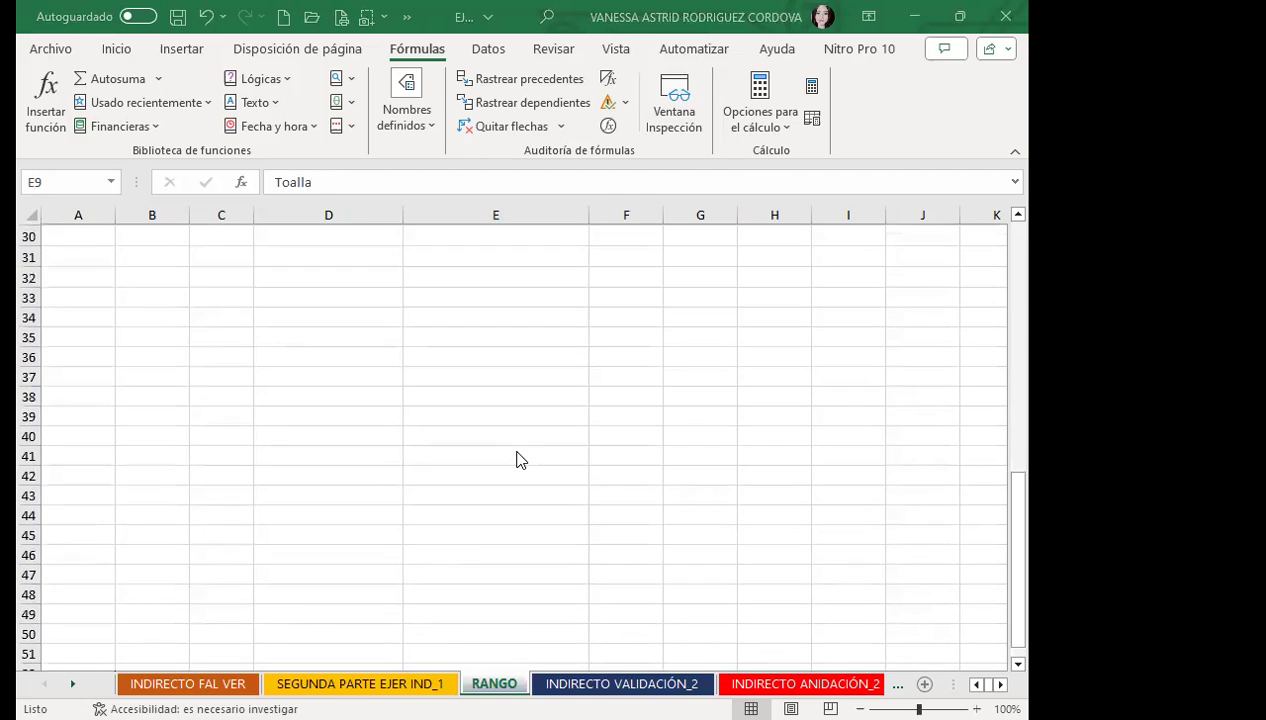
scroll(519, 459, "up", 8)
scroll(519, 459, "up", 2)
scroll(519, 459, "down", 1)
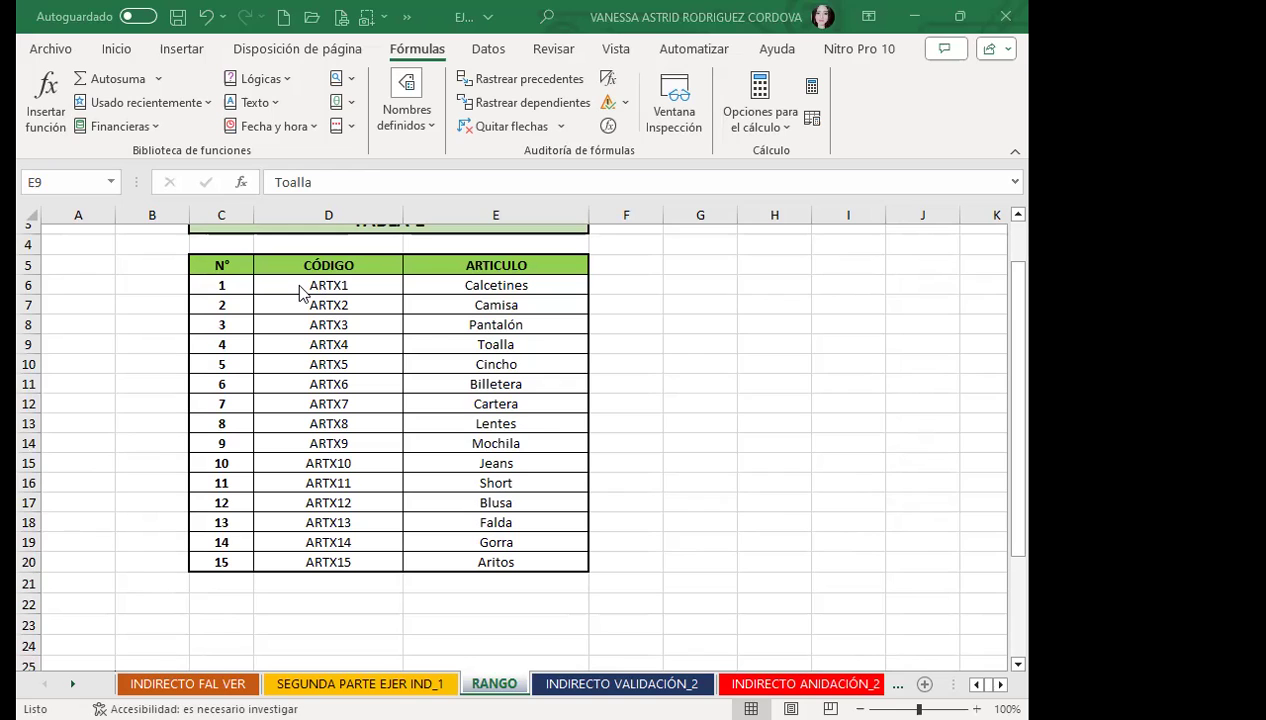
Name each article in D6:E20 after its code, using only the left column.
left_click_drag(300, 288, 533, 568)
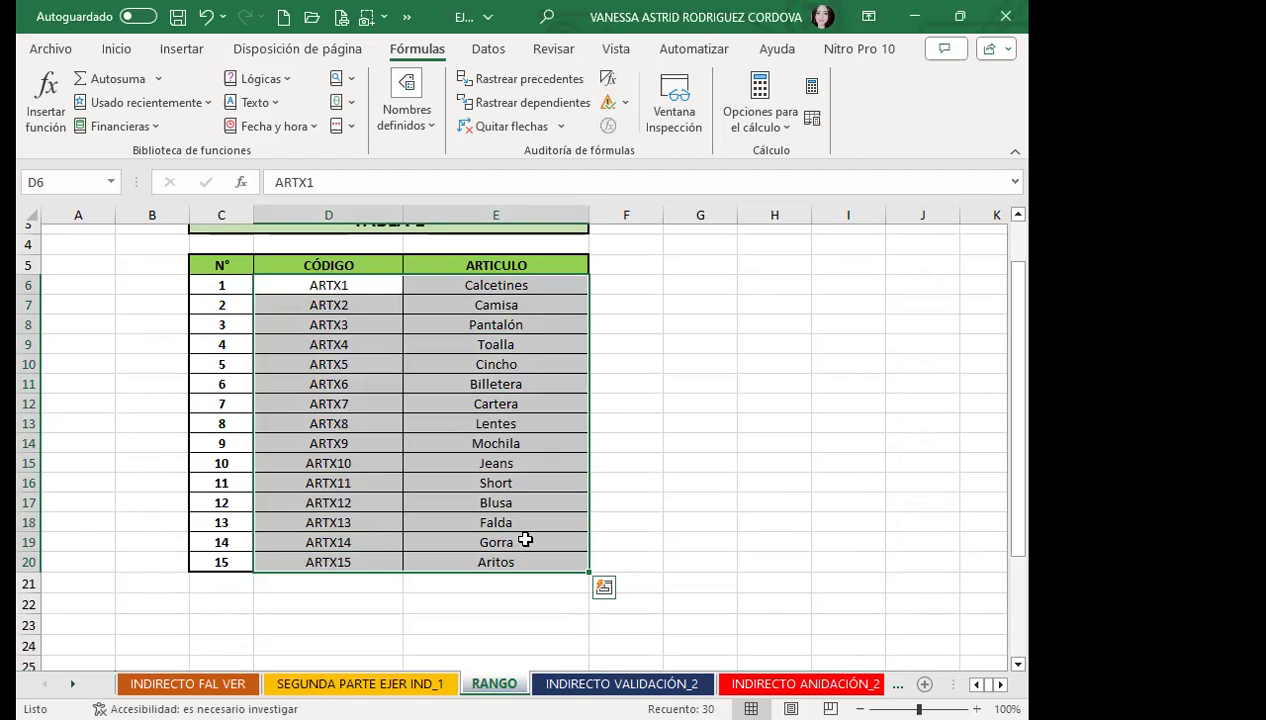
left_click(428, 133)
left_click(415, 198)
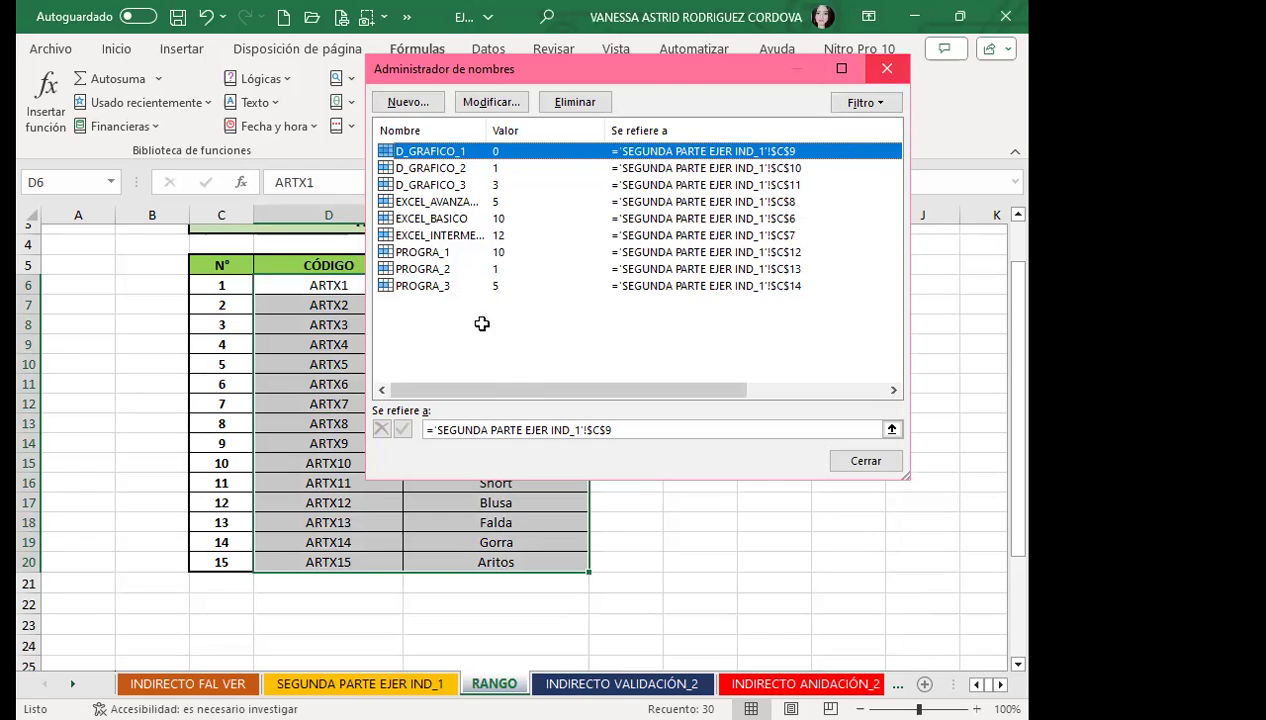
key("Escape")
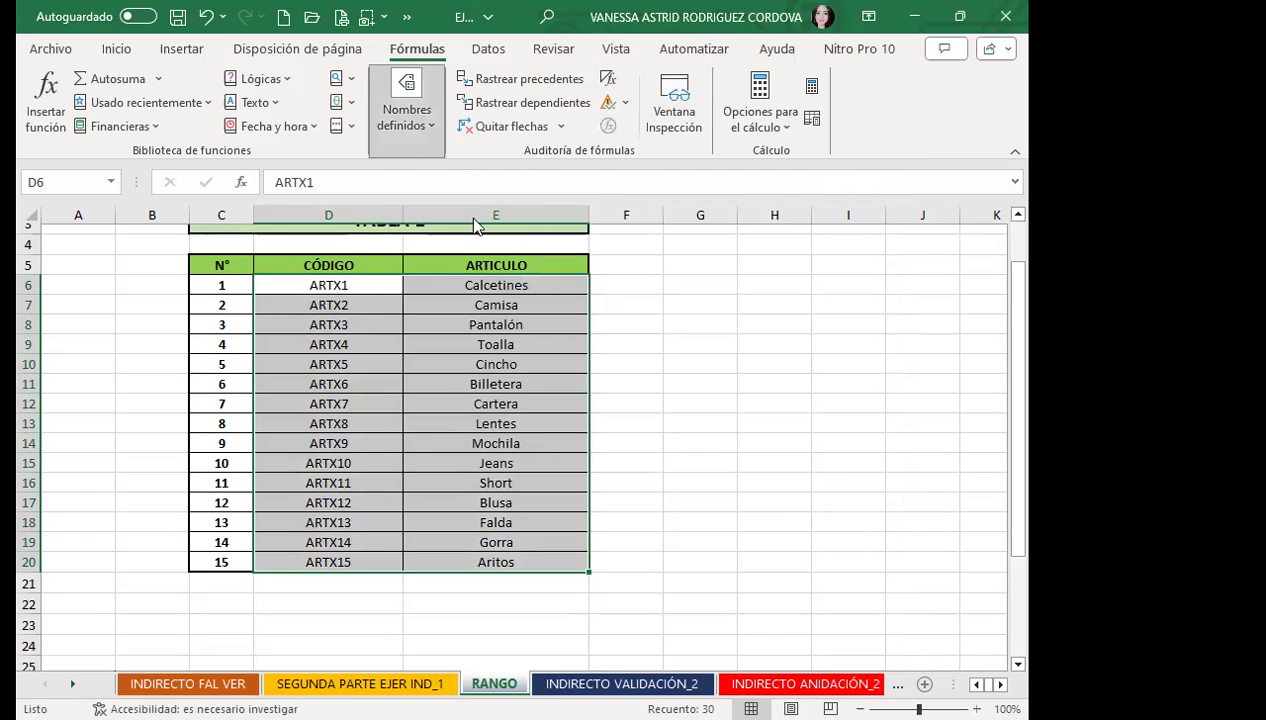
key("ctrl+shift+F3")
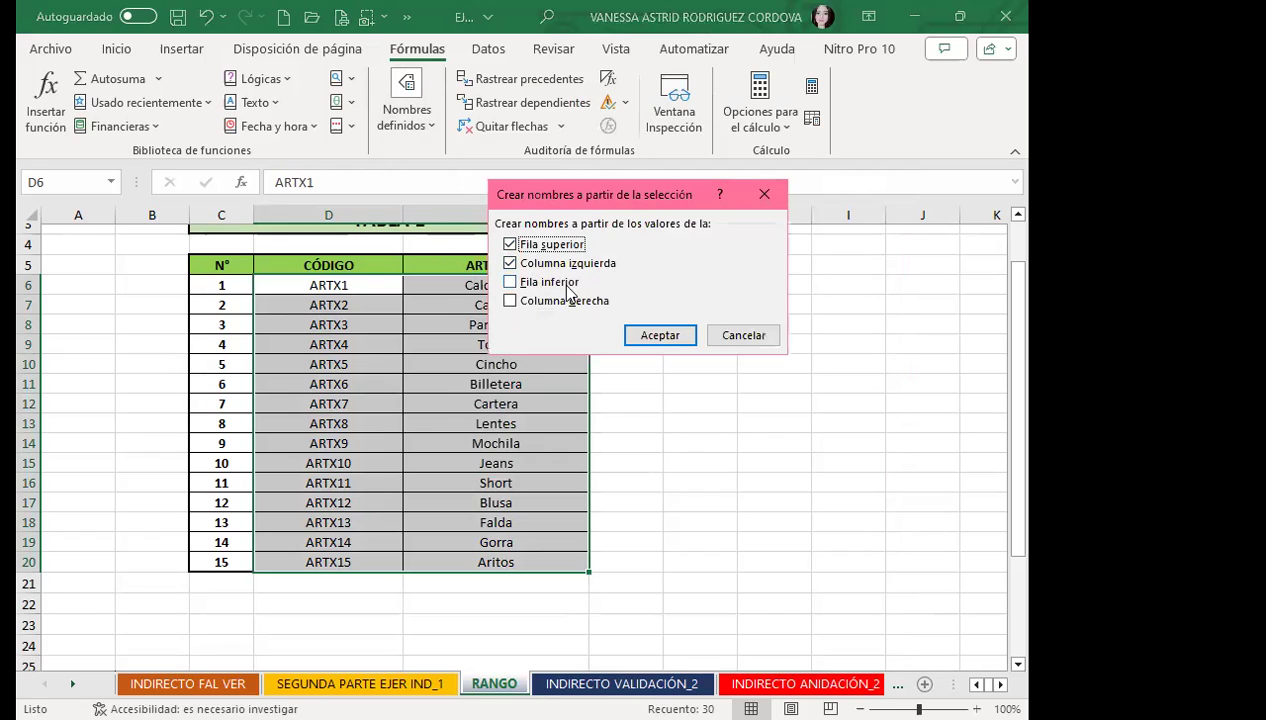
left_click(508, 244)
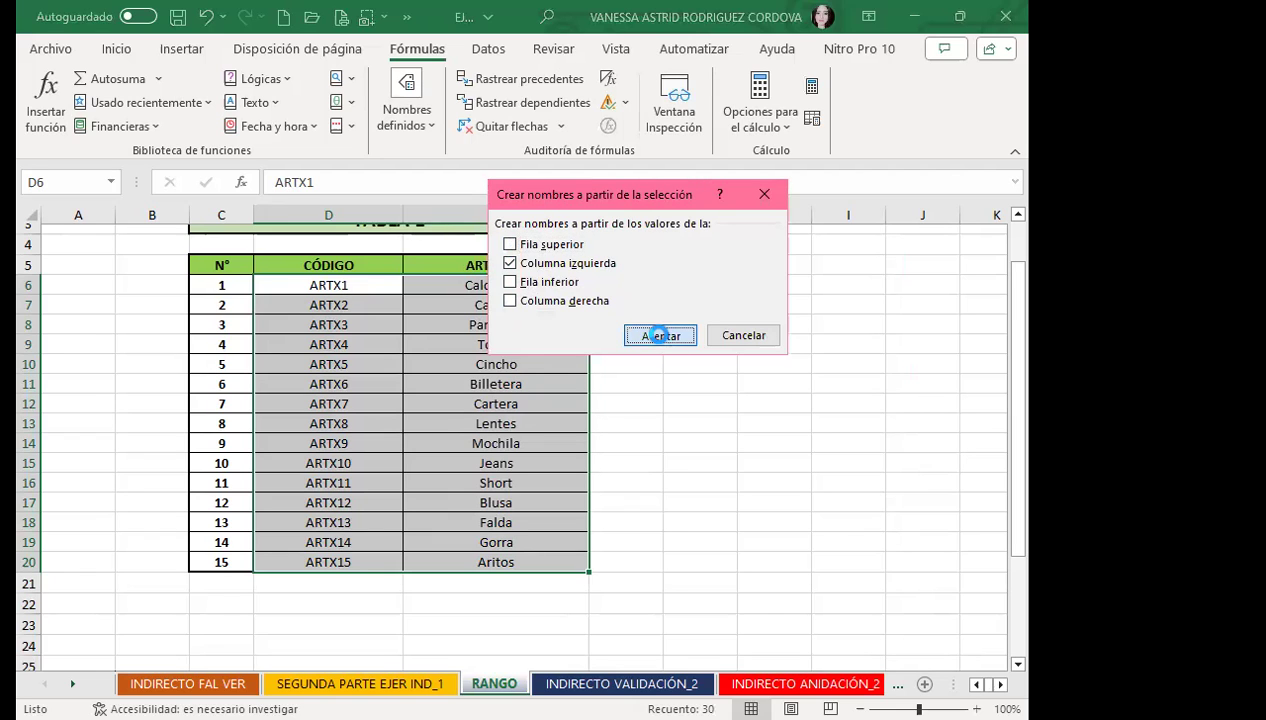
left_click(654, 335)
Name the code range D6:D20 CODIGO via the Name Box and open the INDIRECTO VALIDACIÓN_2 sheet.
left_click_drag(372, 285, 369, 567)
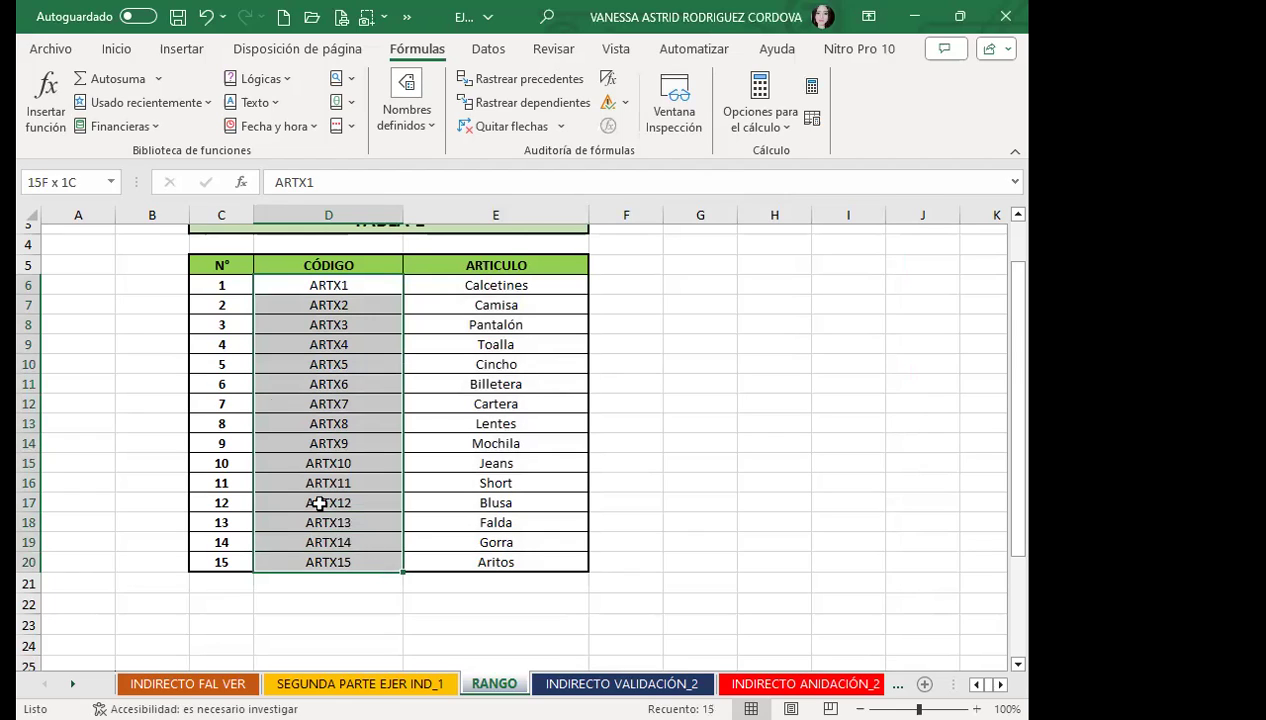
left_click(53, 181)
type("CODIGO")
key("Return")
left_click(715, 366)
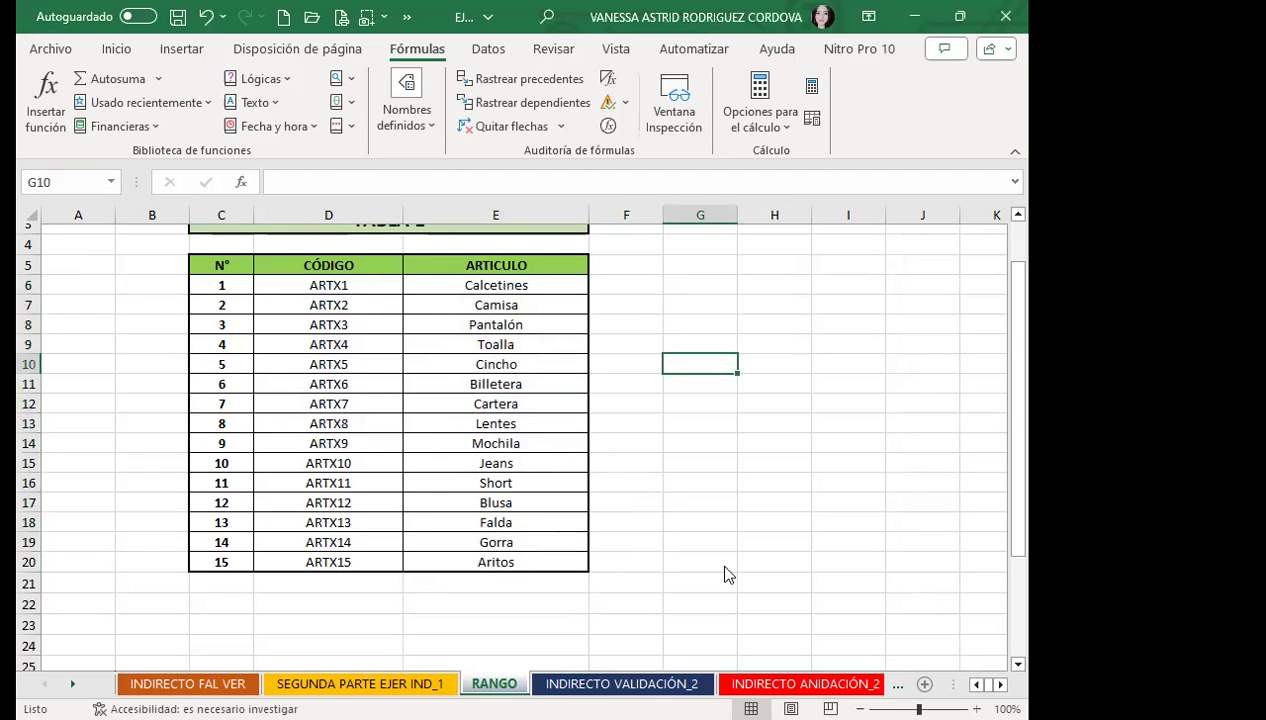
left_click(560, 681)
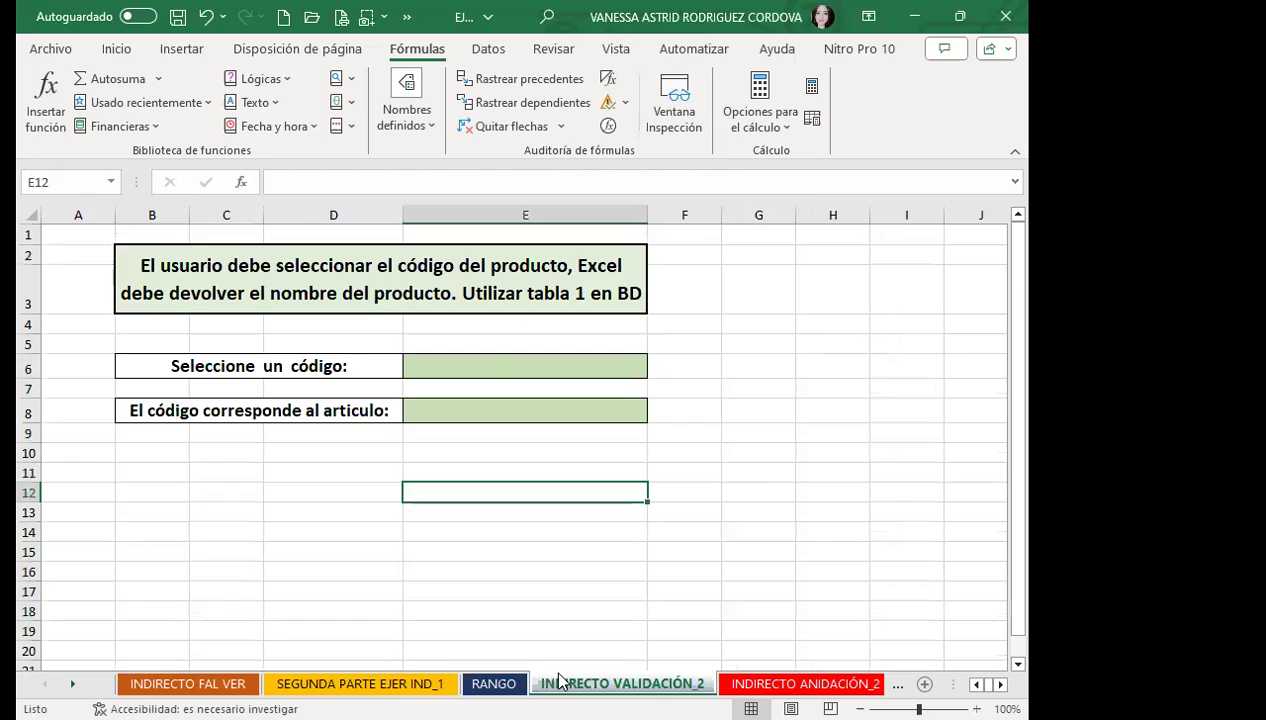
Start a List validation for E6, type and erase =RANG in Origen, then cancel it.
left_click(508, 366)
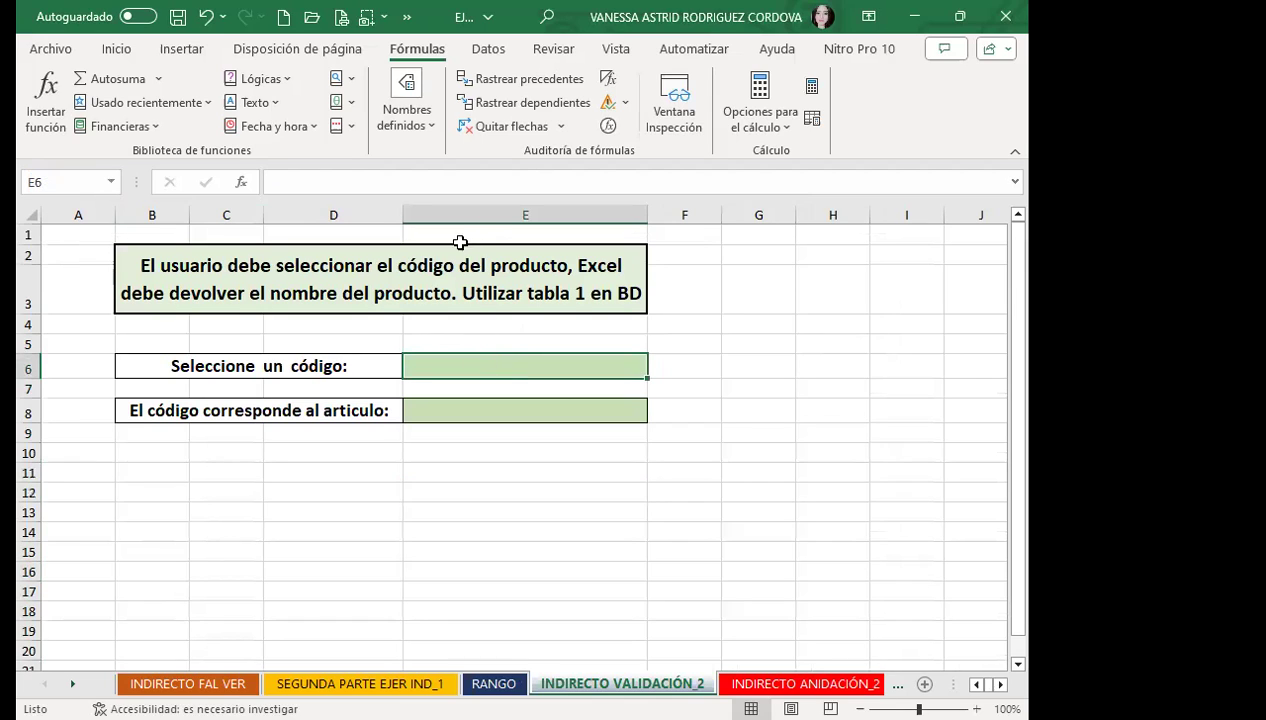
left_click(487, 48)
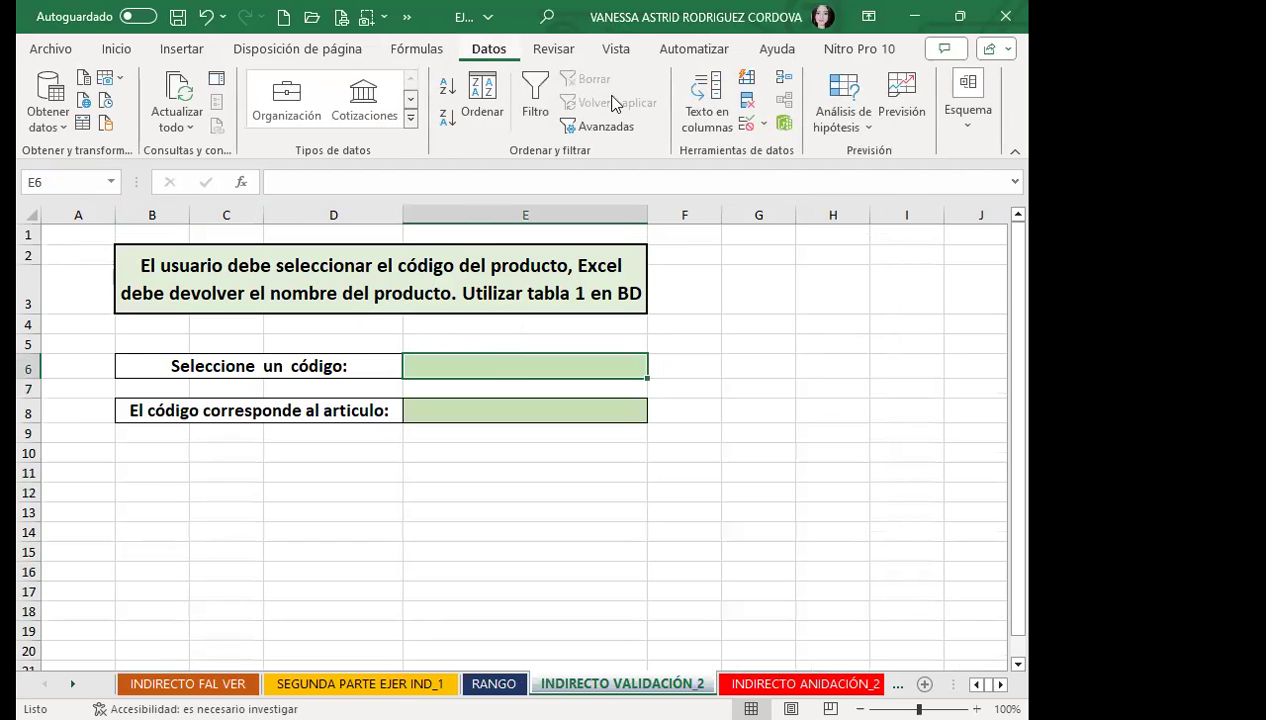
left_click(745, 128)
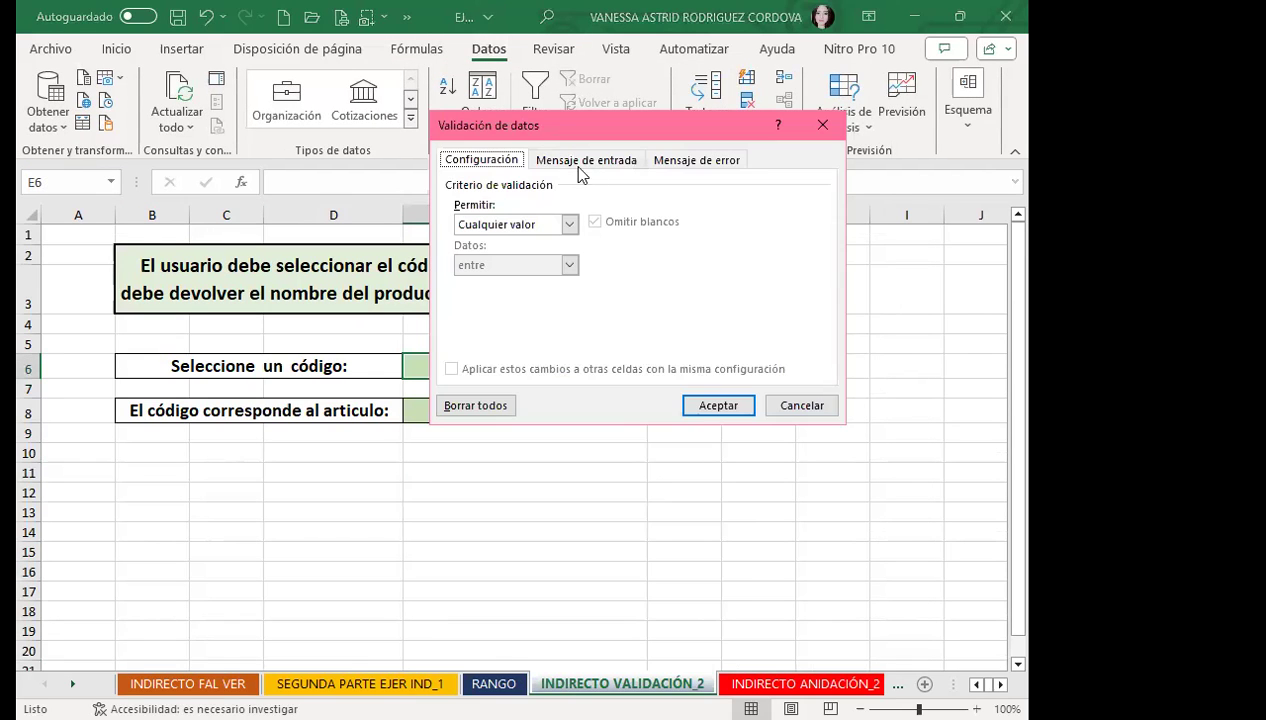
left_click(520, 224)
left_click(491, 284)
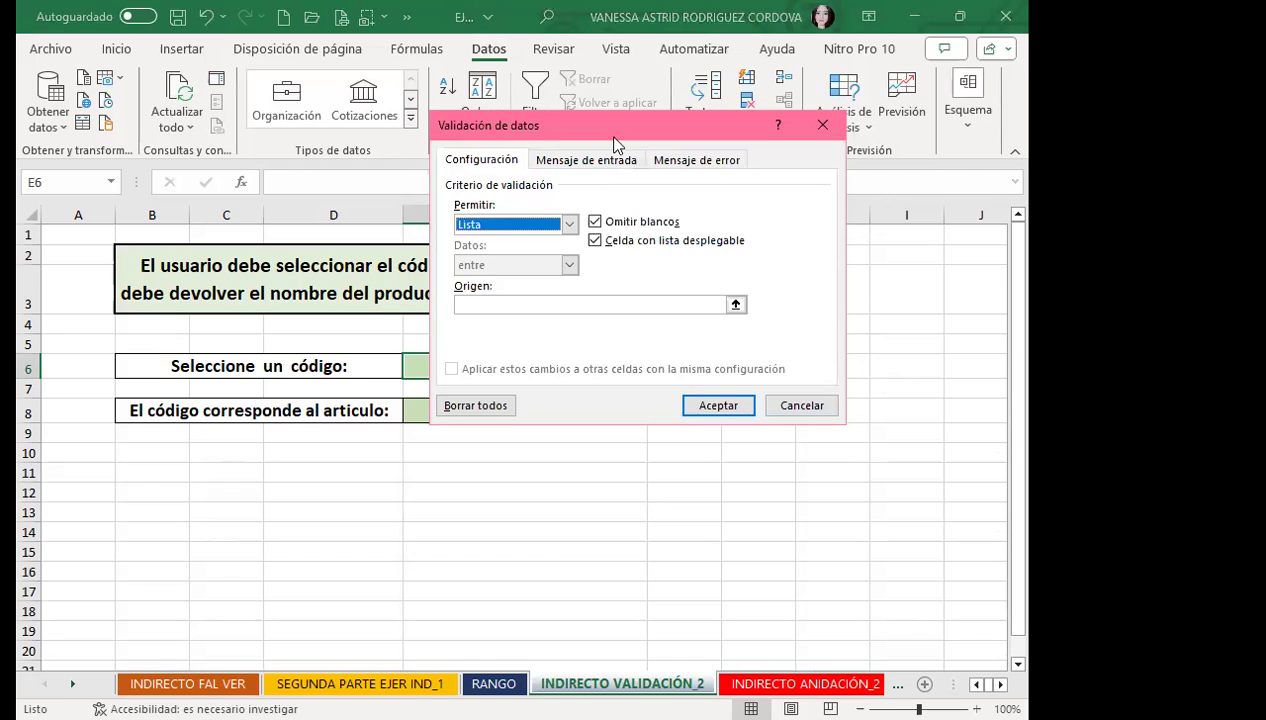
left_click(575, 507)
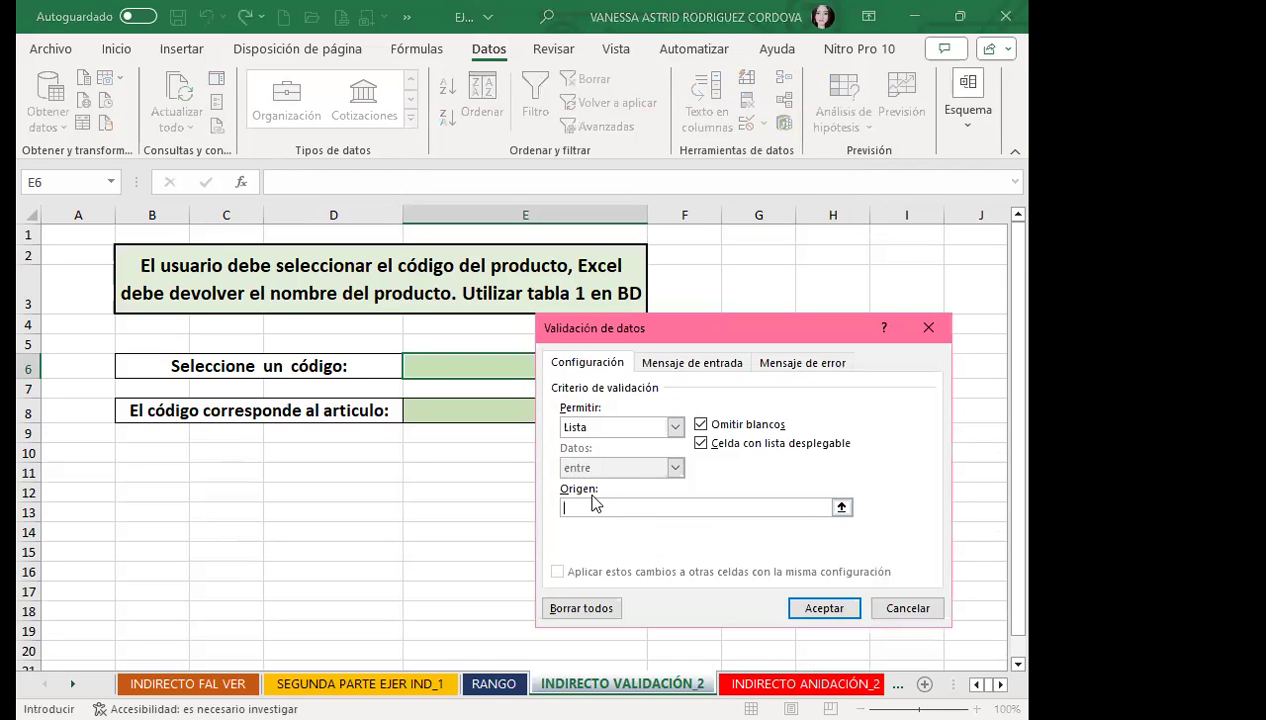
type("=")
type("RANG")
key("BackSpace")
key("BackSpace")
key("BackSpace")
key("BackSpace")
scroll(593, 503, "down", 1)
left_click(893, 608)
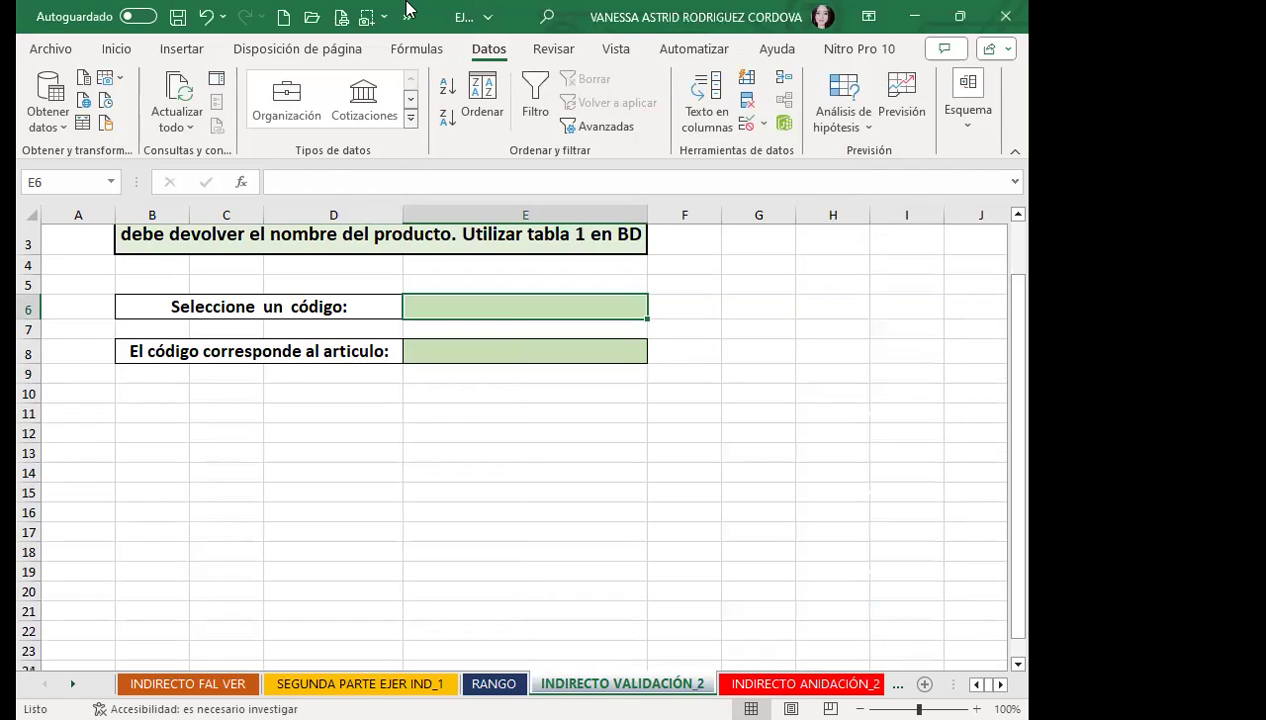
left_click(424, 50)
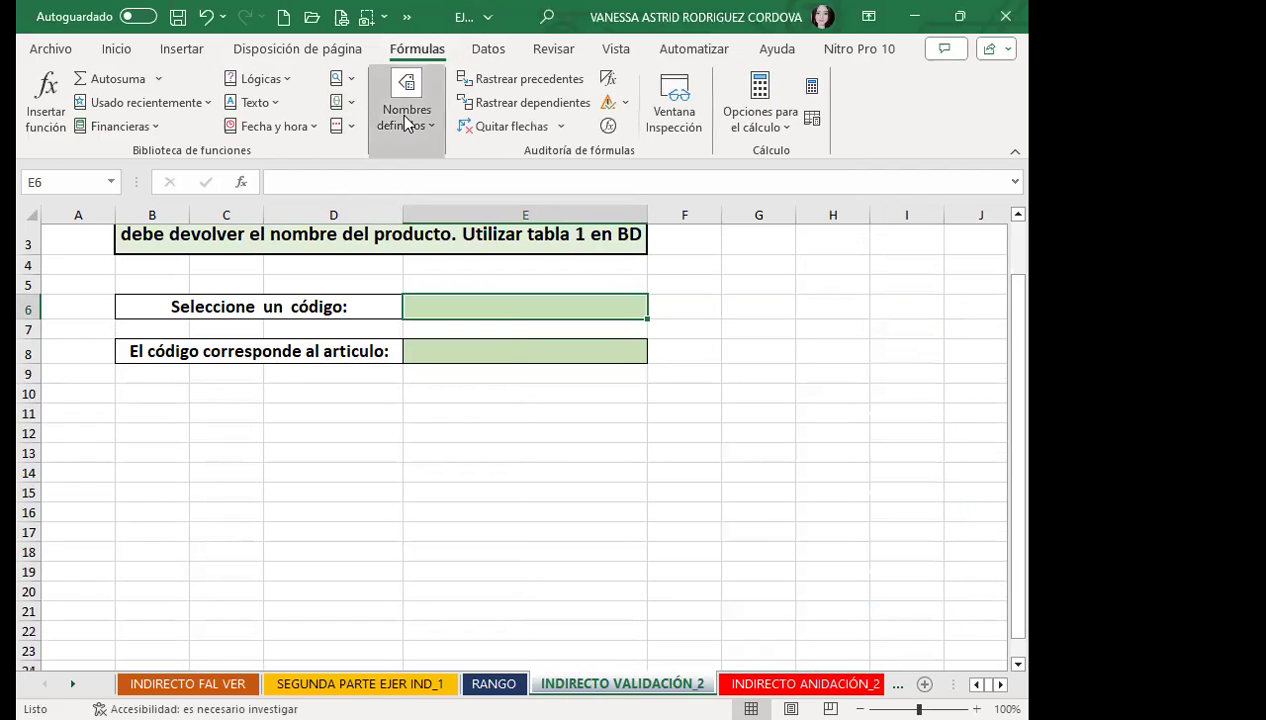
Scroll through the defined names in the Name Manager to confirm CODIGO exists.
key("ctrl+F3")
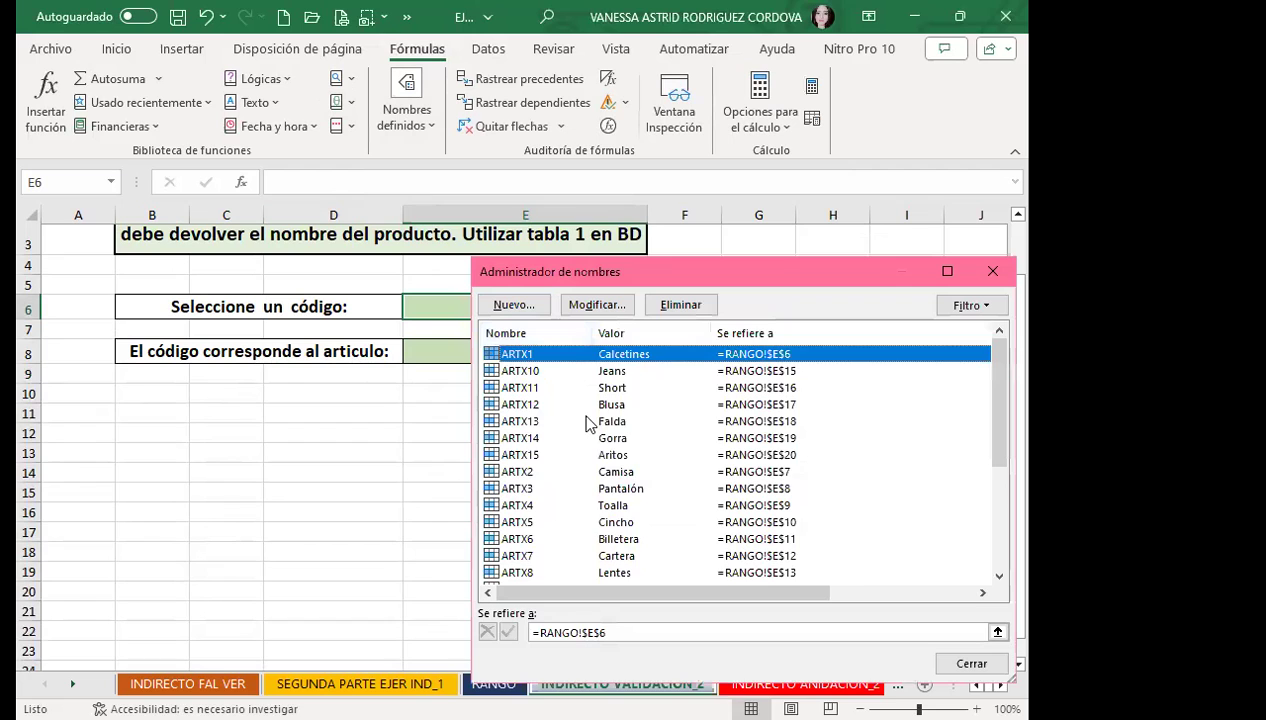
scroll(588, 424, "down", 1)
scroll(565, 530, "down", 1)
scroll(565, 540, "down", 1)
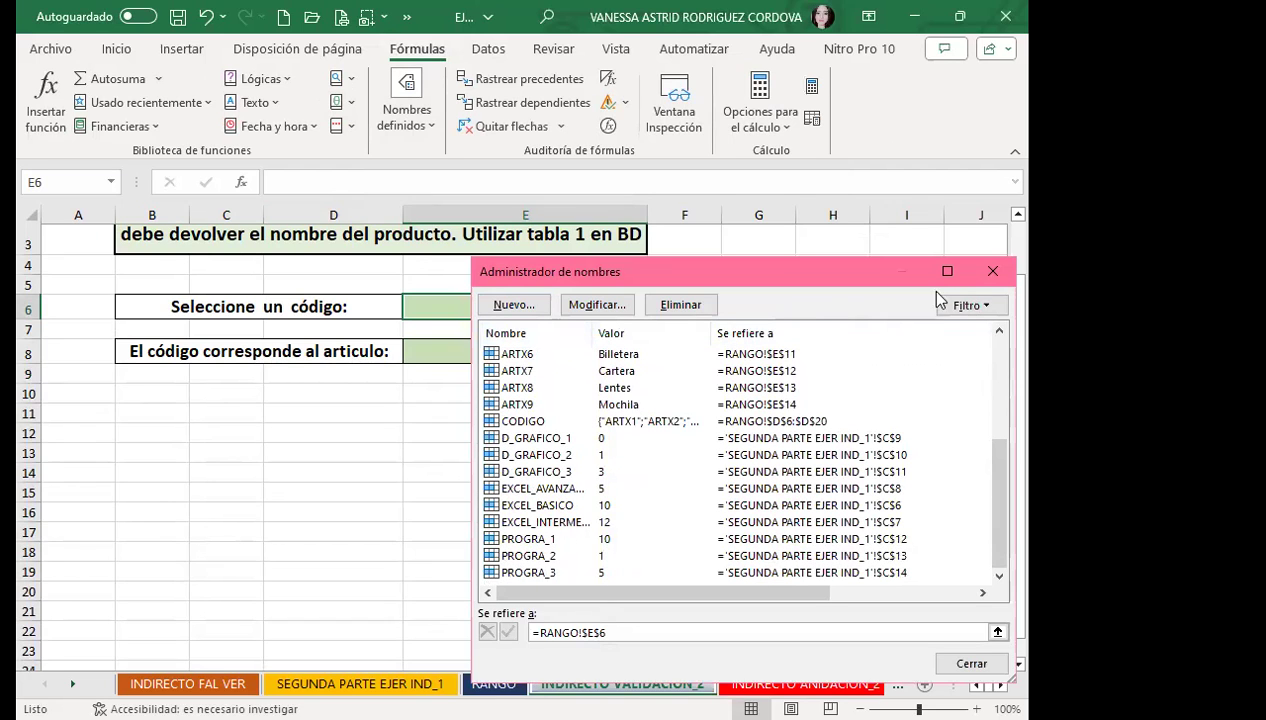
left_click(992, 271)
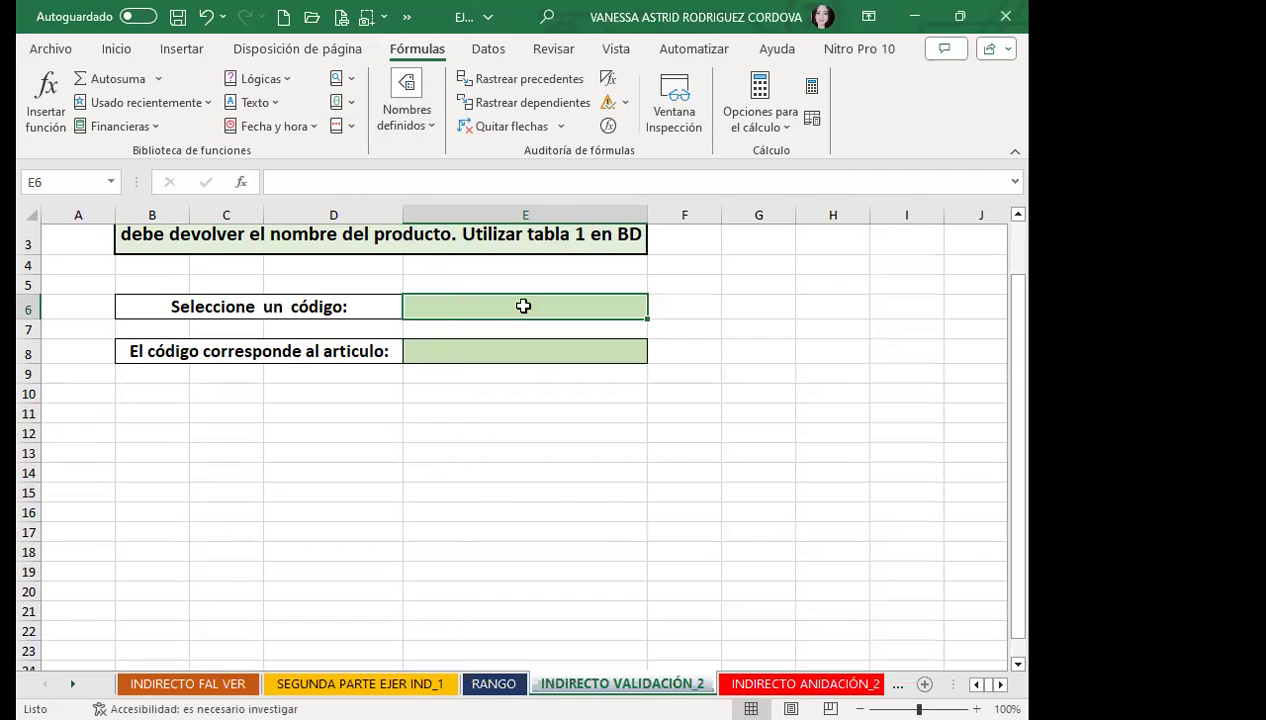
Set E6's data validation to a List with source =CODIGO.
left_click(488, 52)
left_click(733, 126)
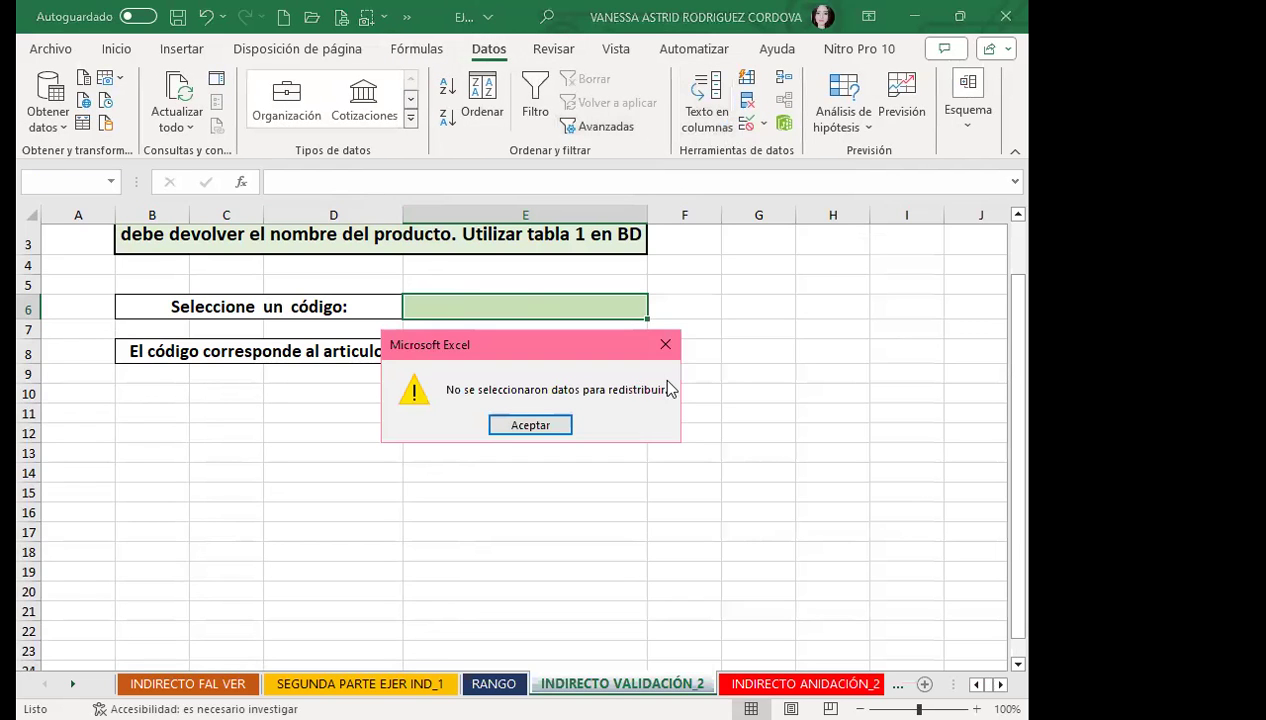
left_click(665, 350)
left_click(746, 122)
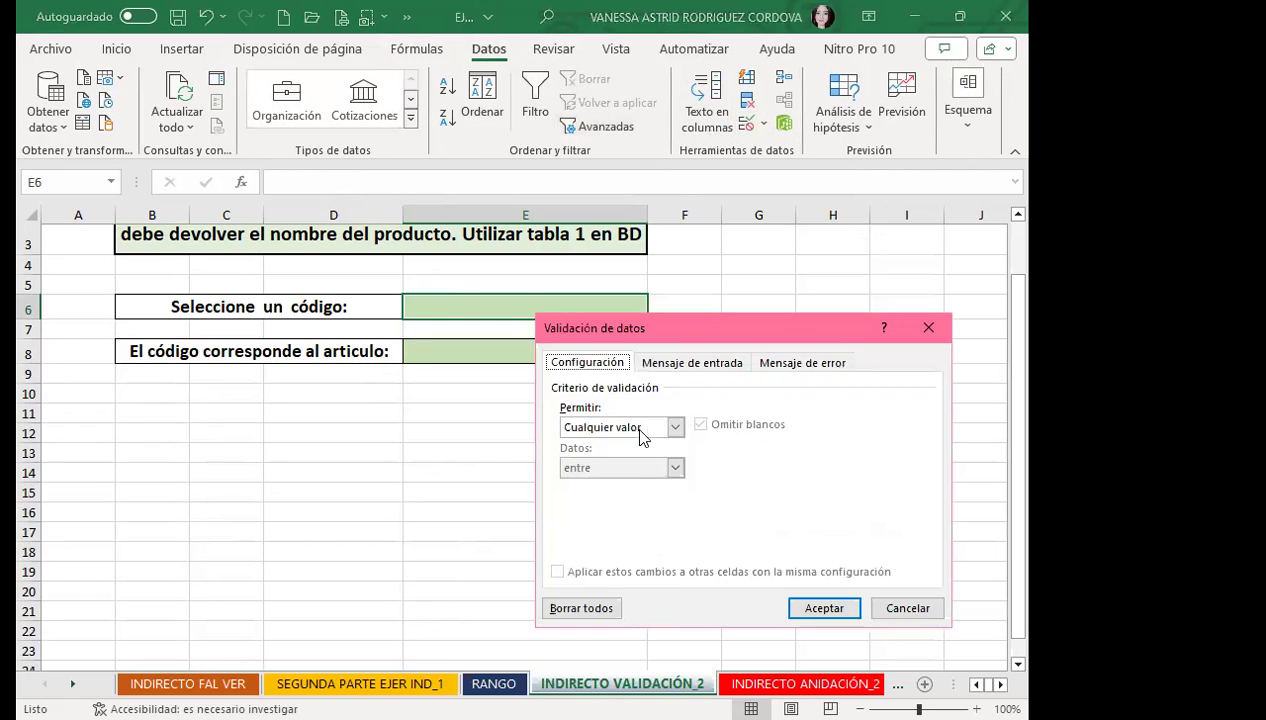
left_click(675, 427)
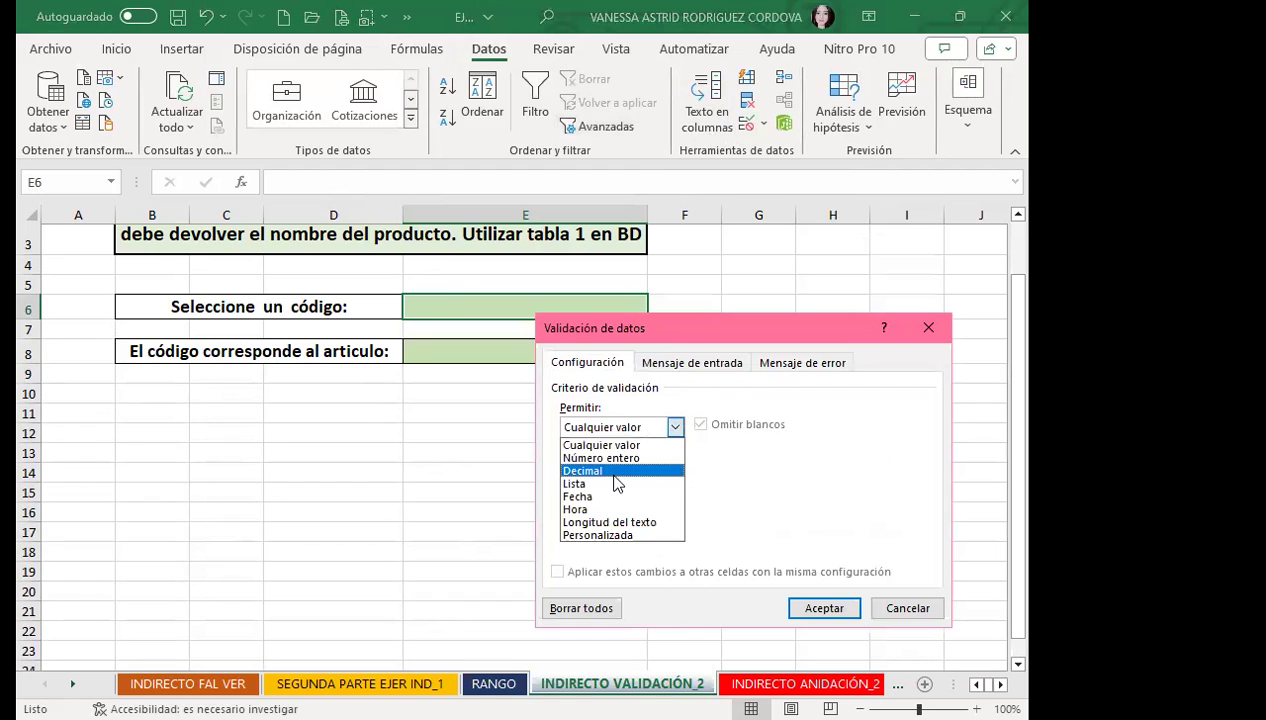
left_click(613, 497)
left_click(672, 427)
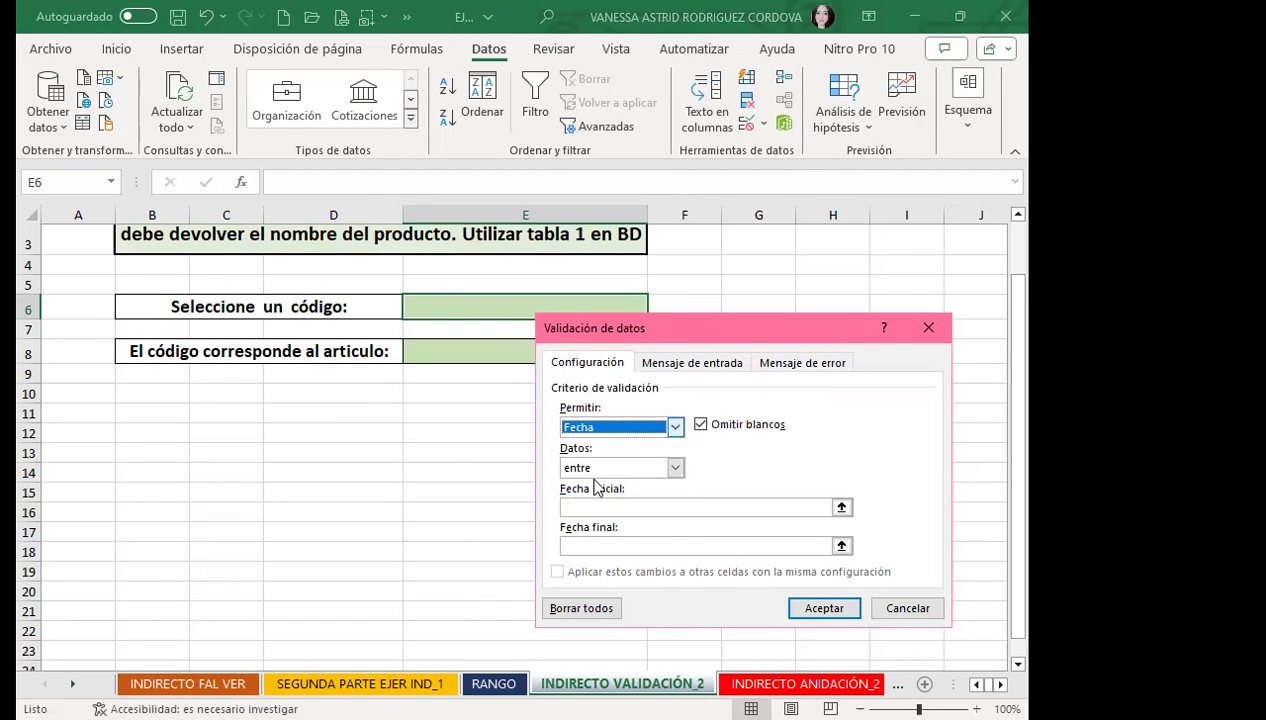
left_click(590, 481)
left_click(587, 506)
type("=CODIGO")
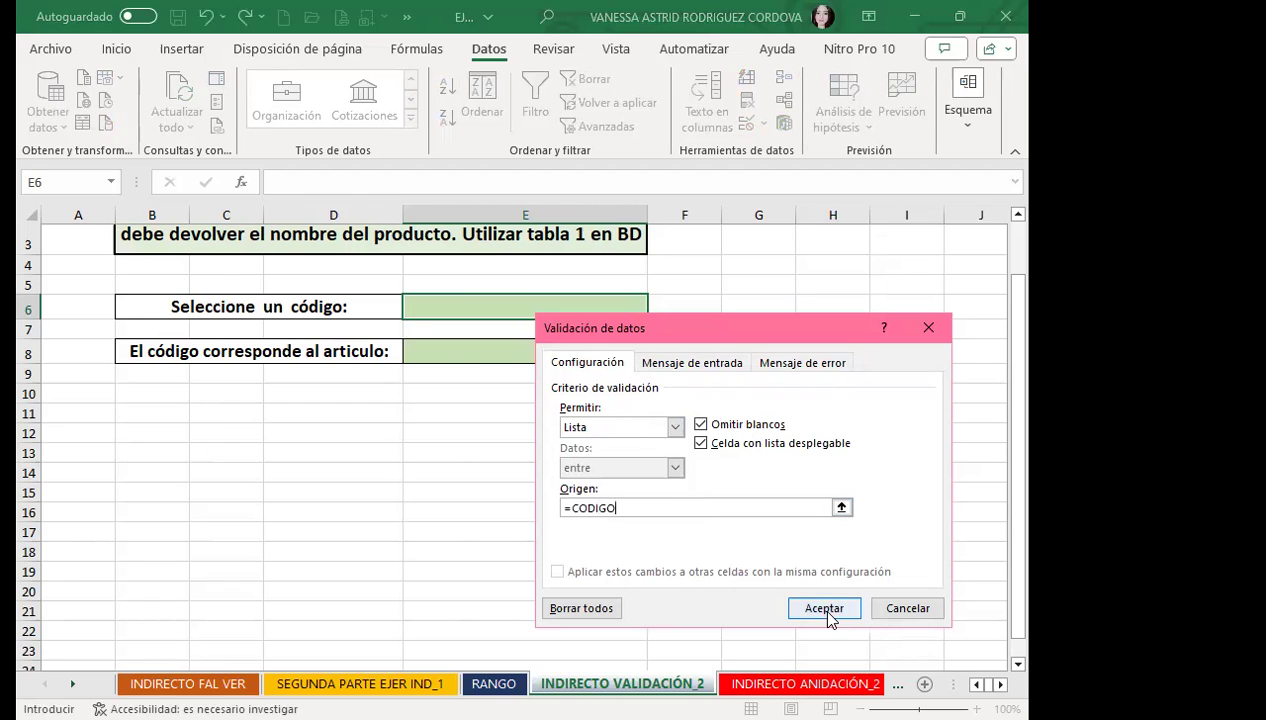
left_click(818, 608)
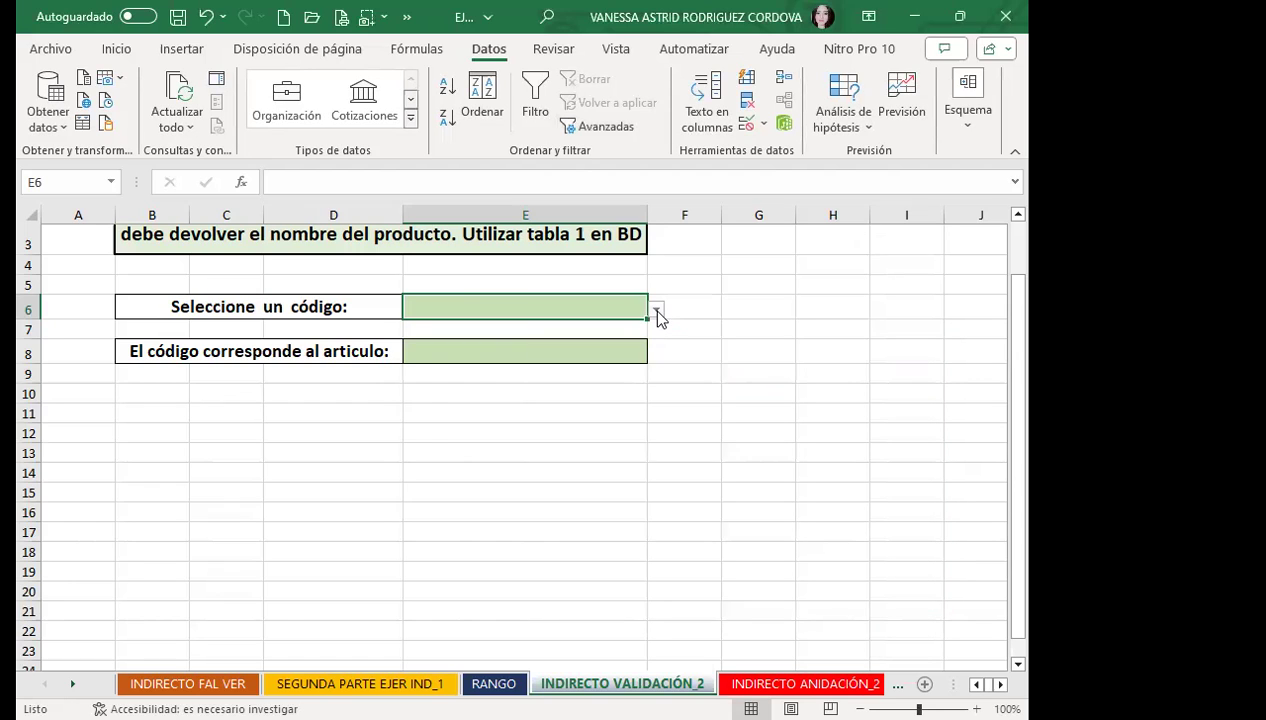
Pick ARTX2 in E6 and enter =INDIRECTO(E6;VERDADERO) in E8, returning Camisa.
left_click(651, 309)
left_click(466, 346)
left_click(464, 350)
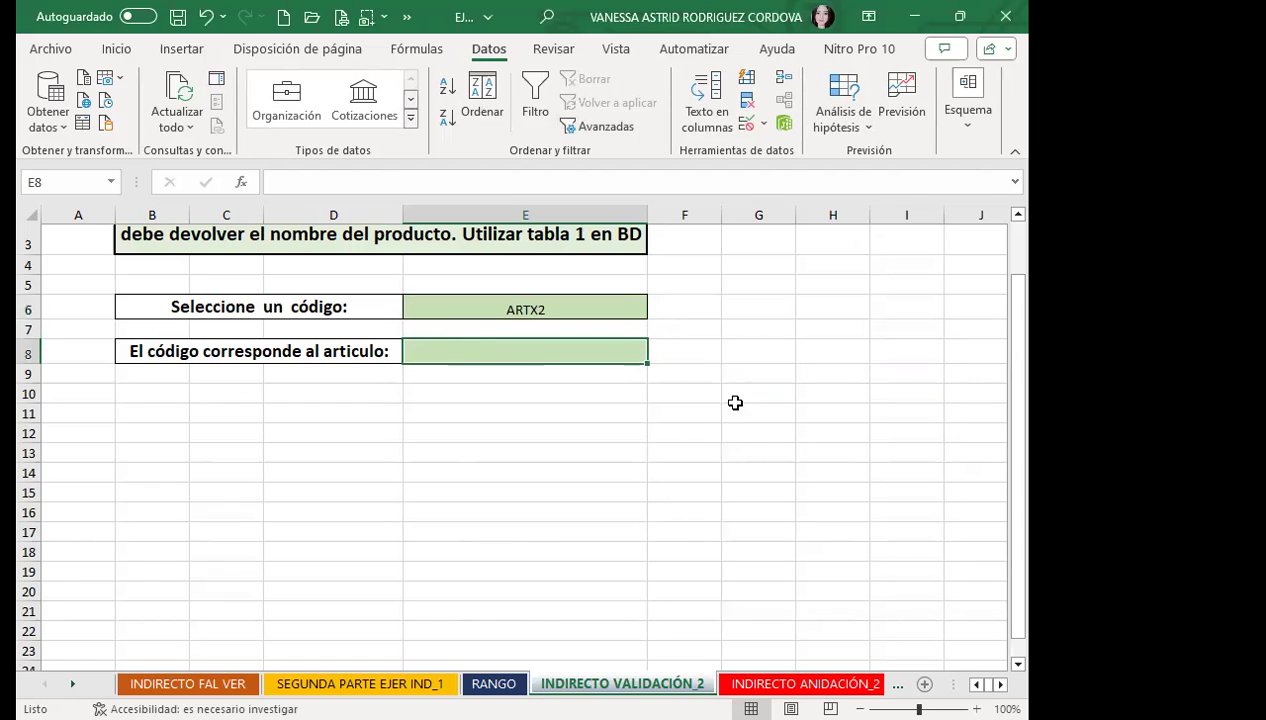
type("=")
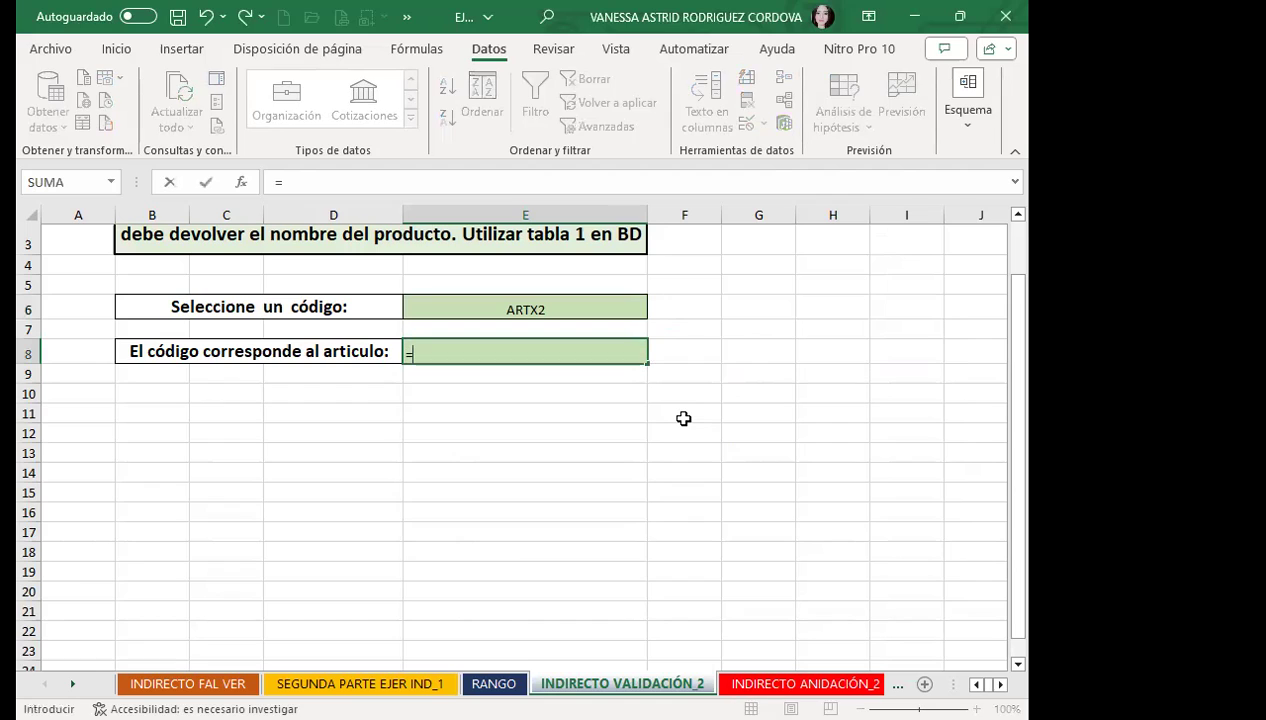
type("I")
type("NDI")
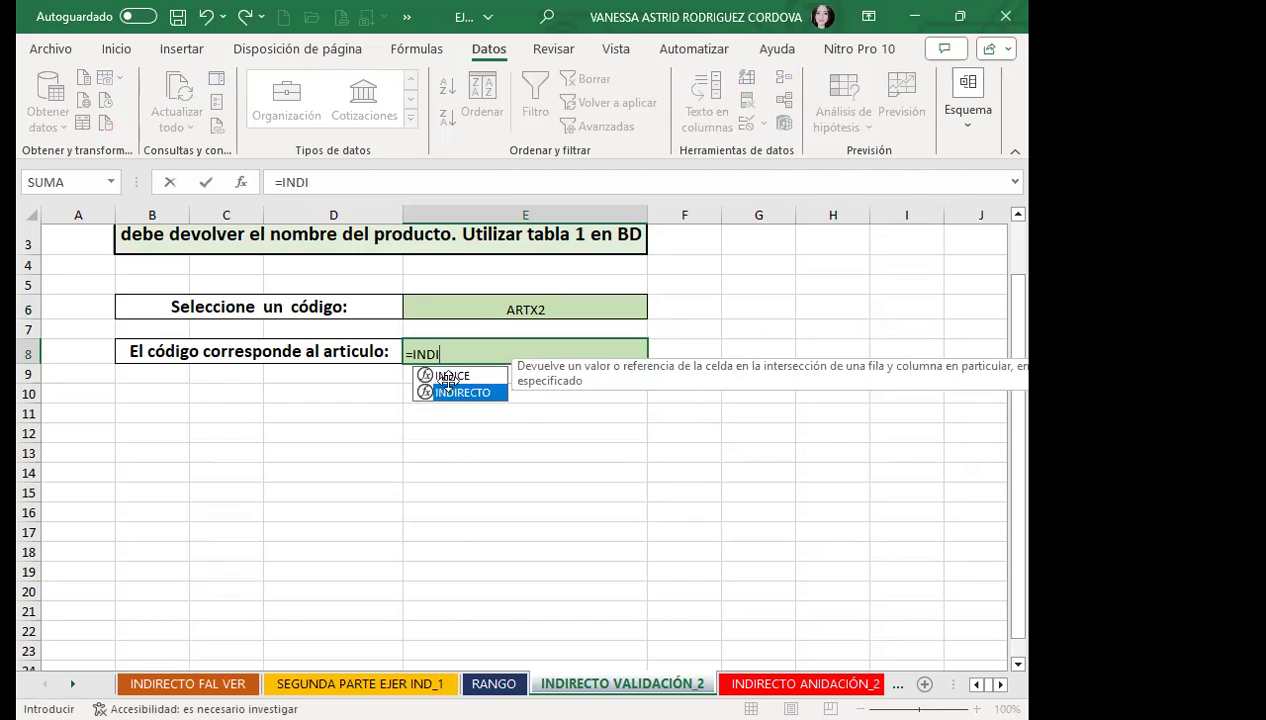
key("Tab")
left_click(505, 305)
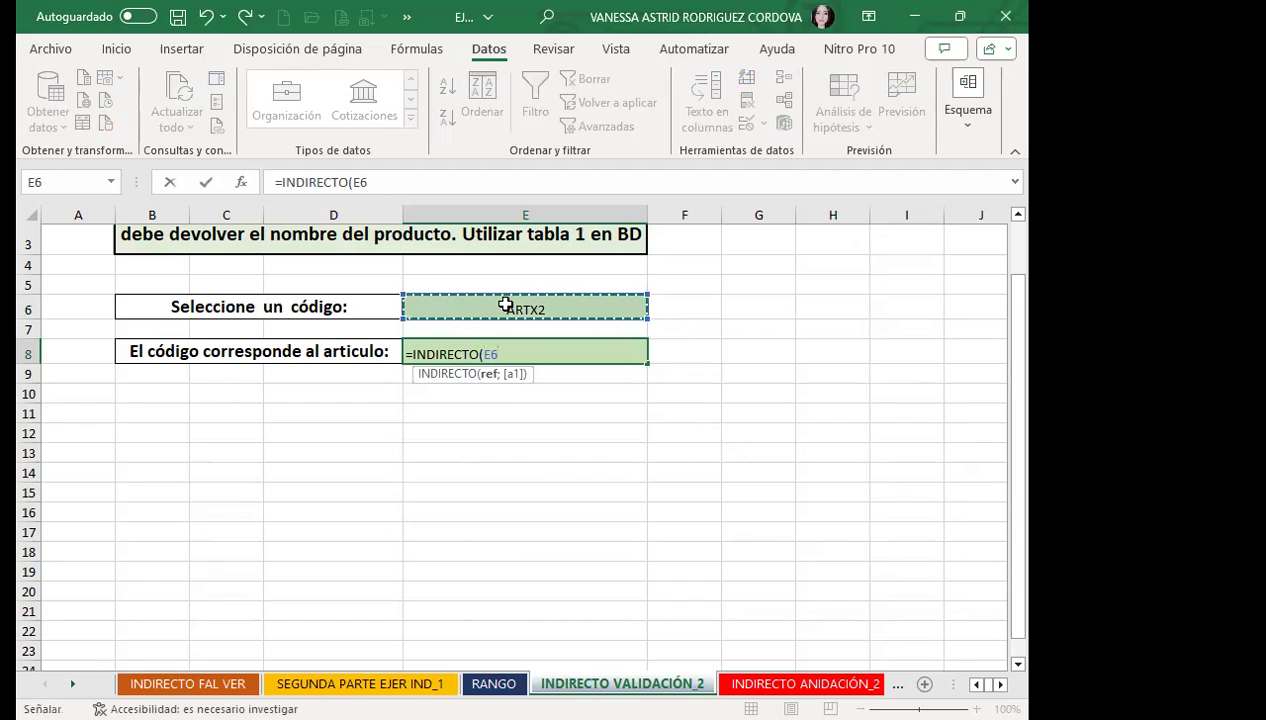
type(";")
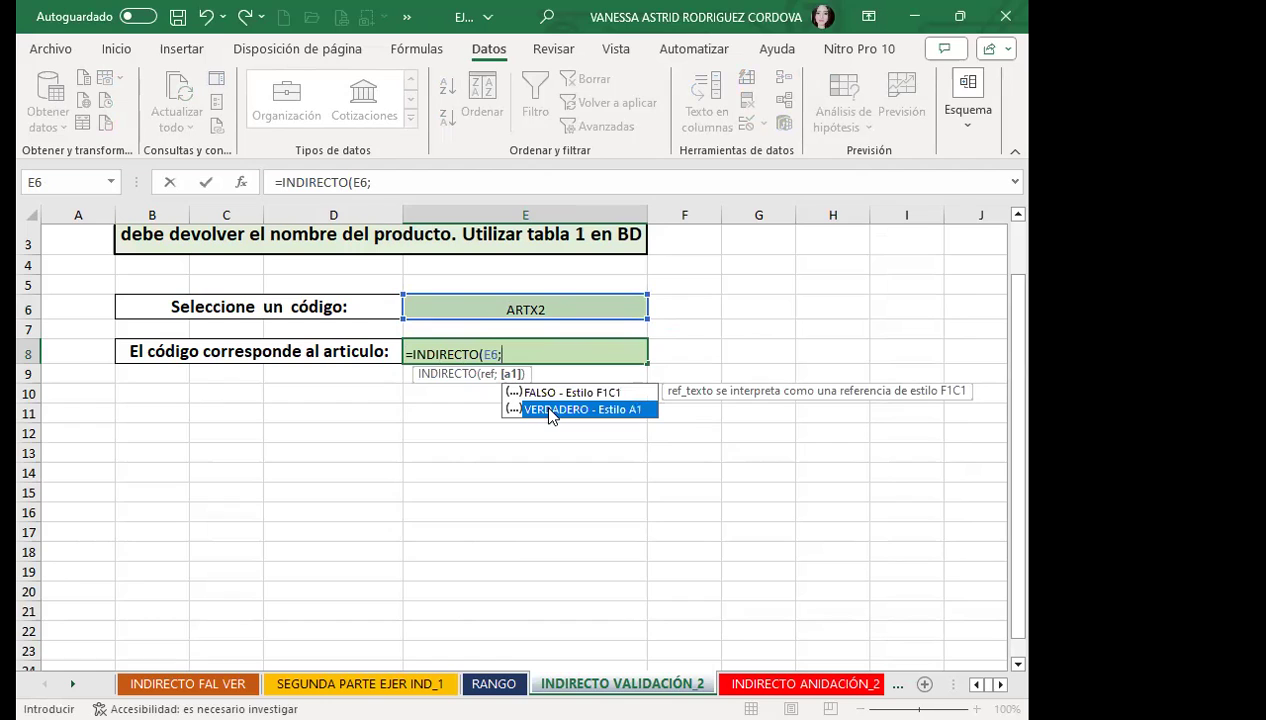
double_click(548, 409)
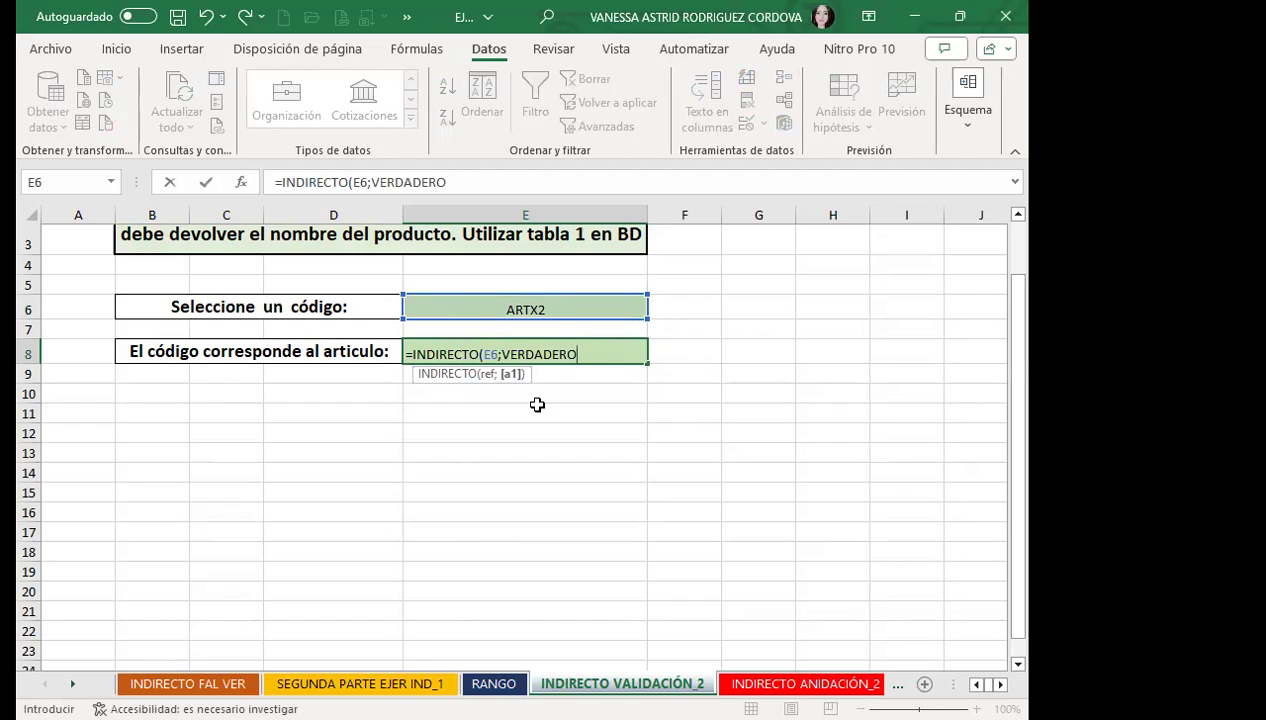
type(")")
key("Return")
left_click(511, 350)
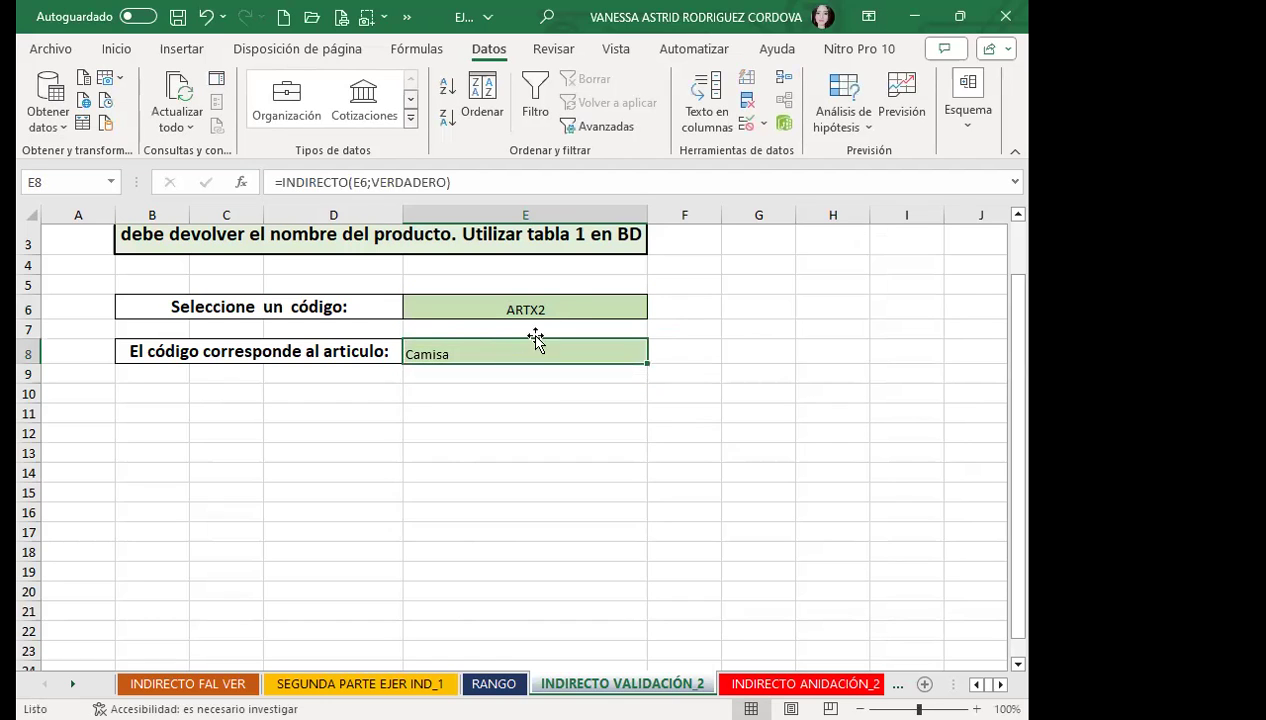
left_click(559, 305)
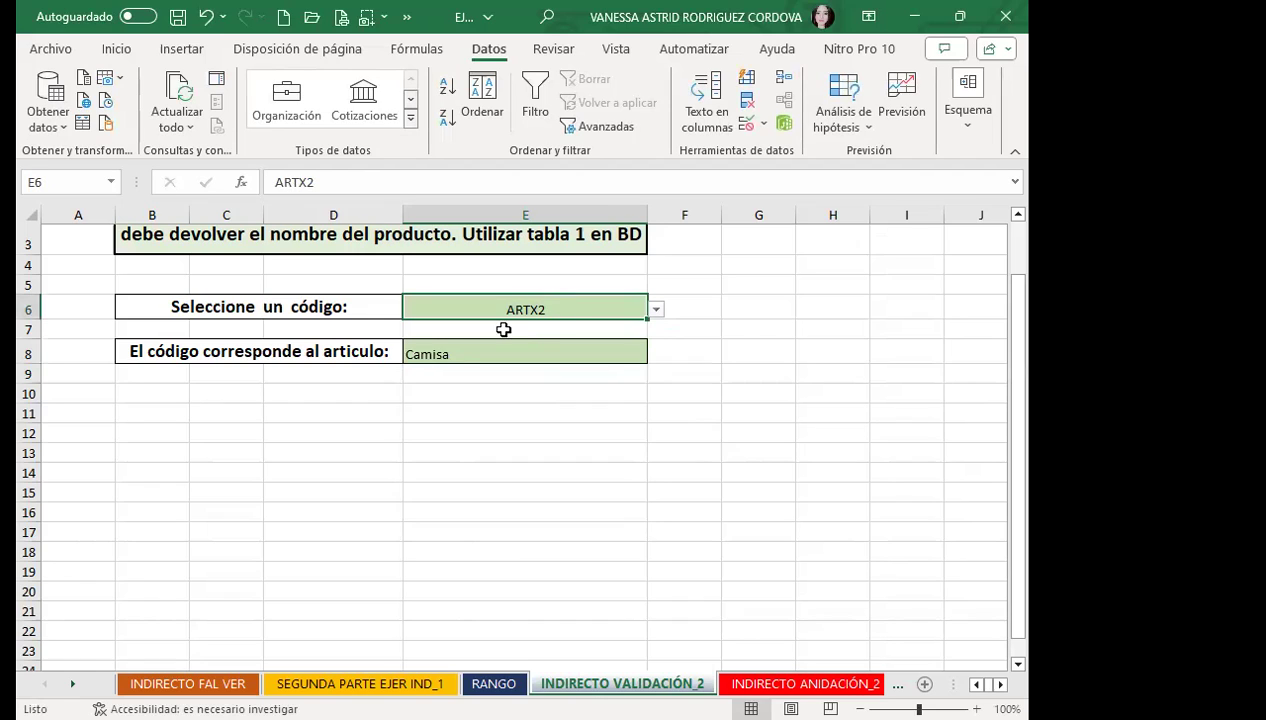
Pick ARTX11 in E6's dropdown and confirm E8 shows Short.
left_click(472, 355)
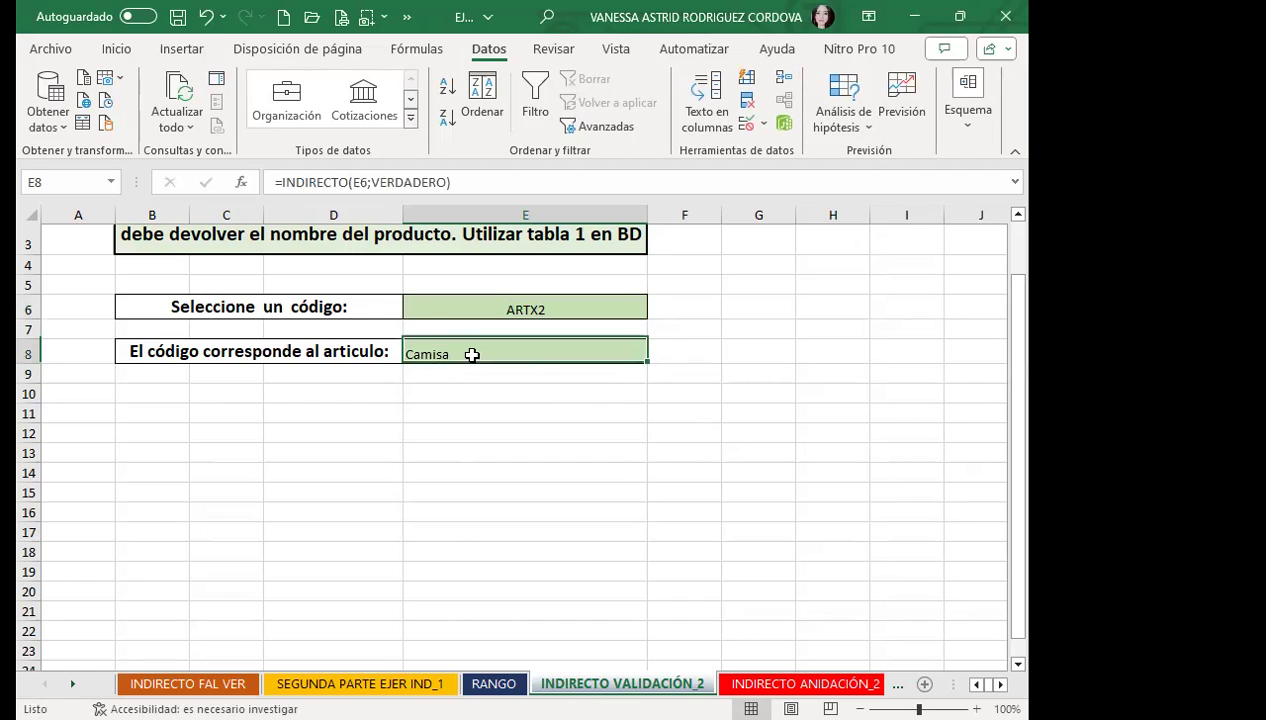
left_click(520, 305)
left_click(656, 313)
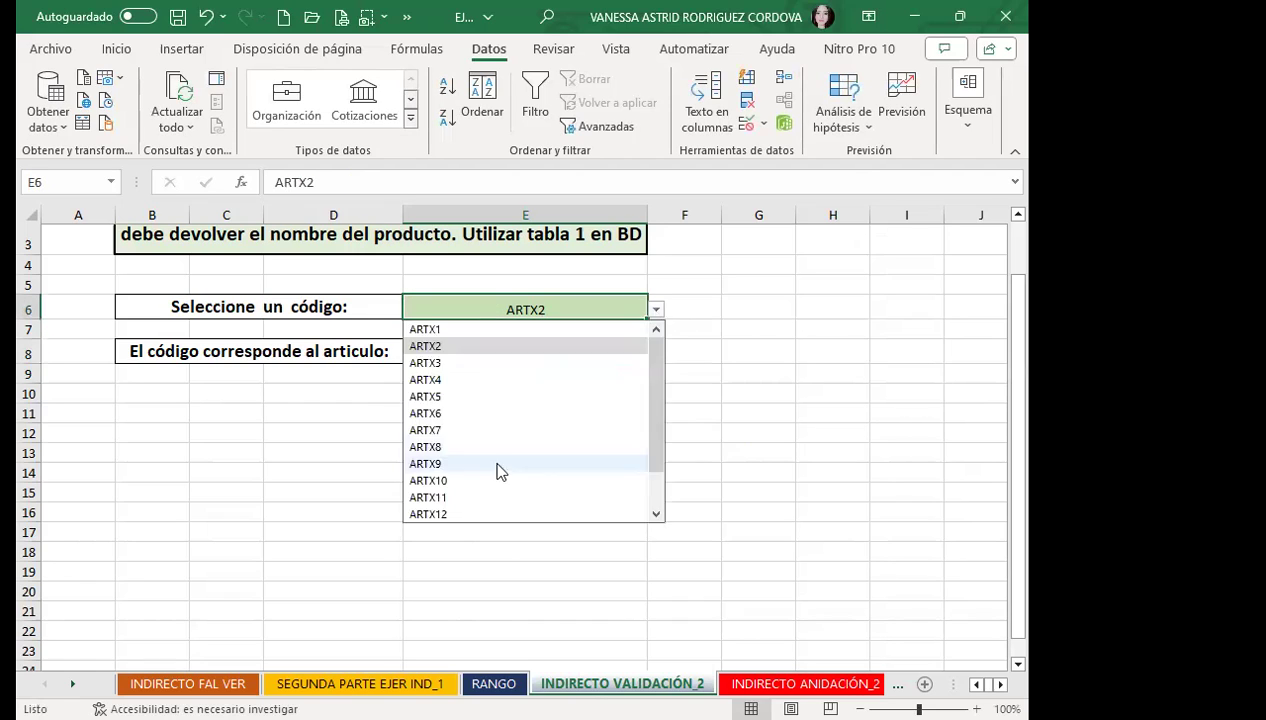
left_click(470, 492)
left_click(476, 353)
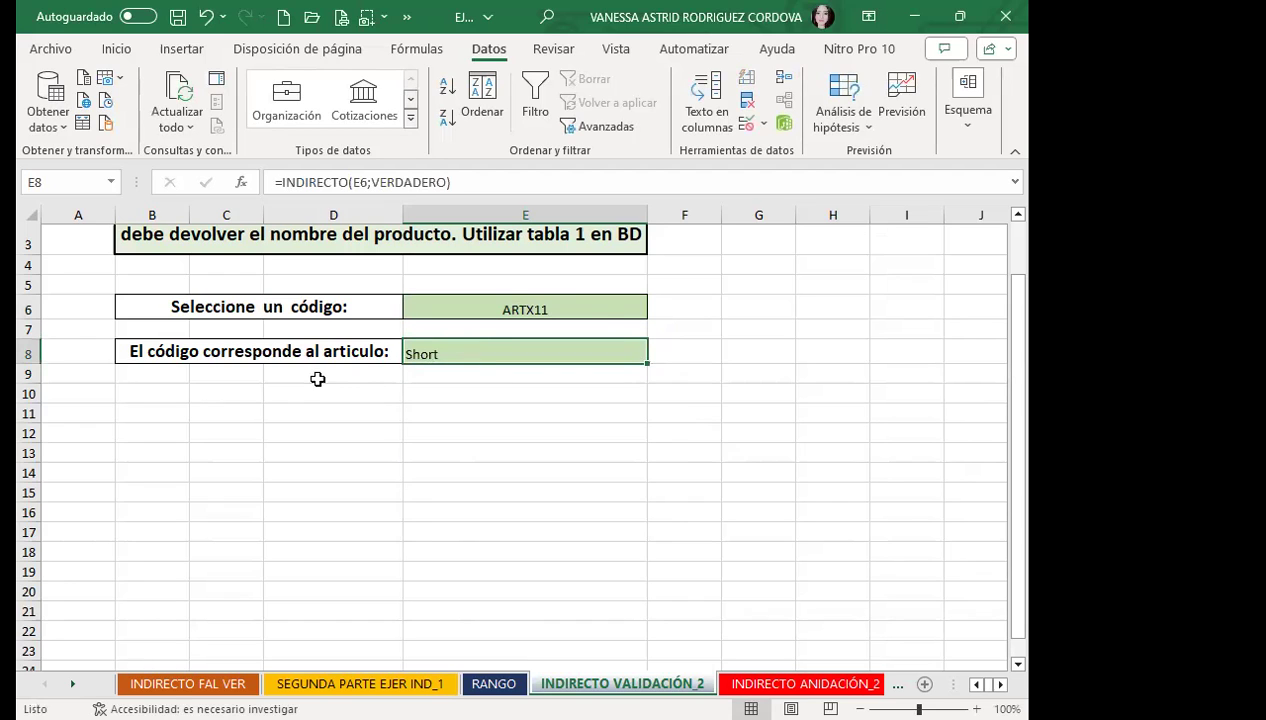
Change E6's product code to ARTX12.
left_click(608, 316)
left_click(653, 298)
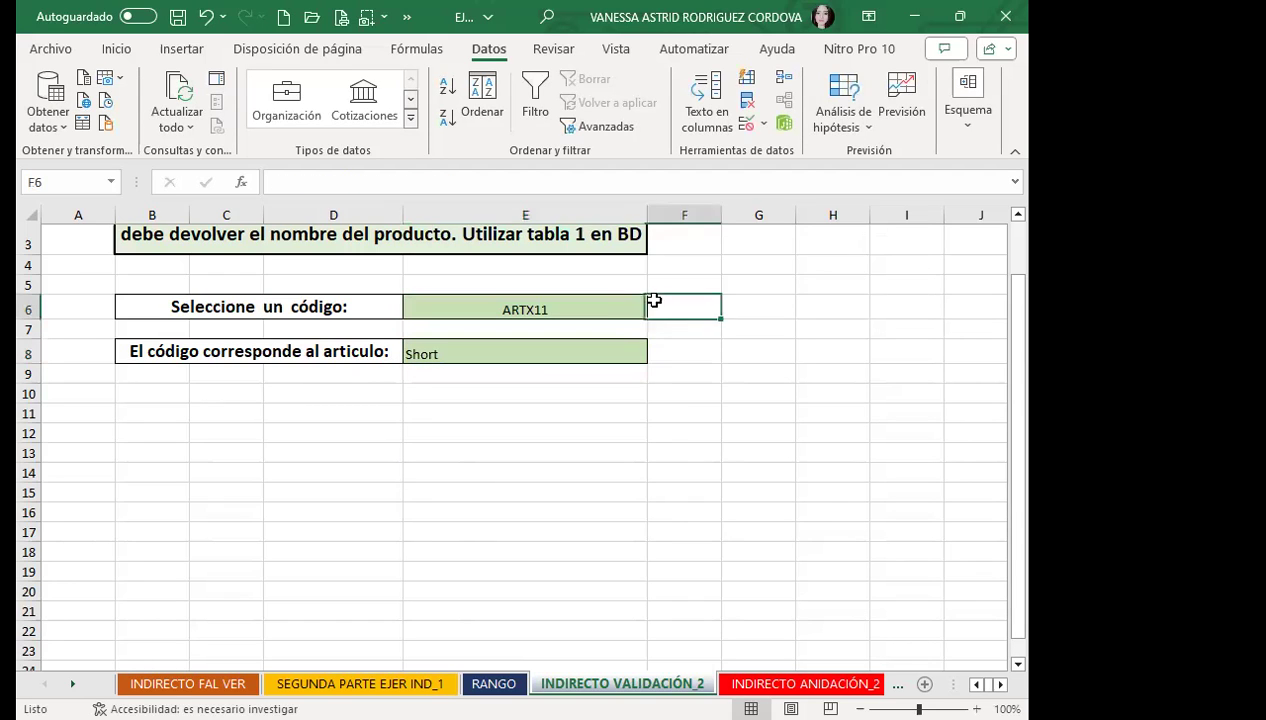
left_click(607, 311)
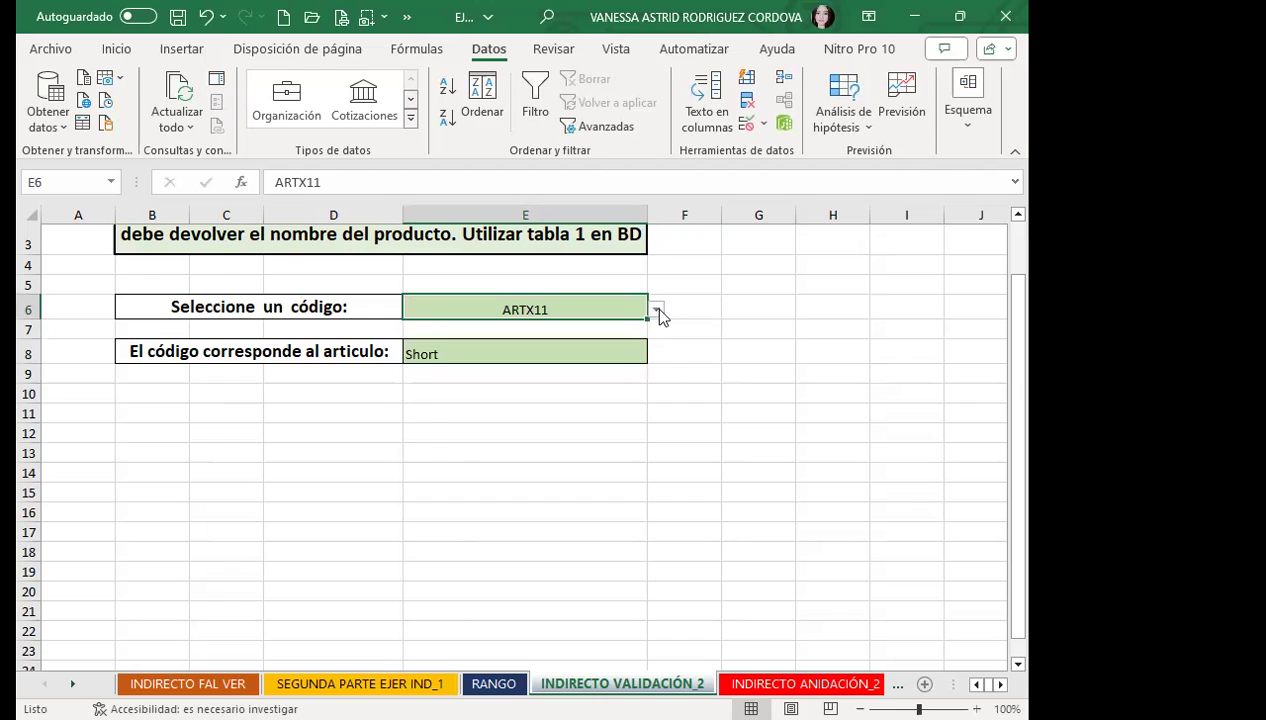
left_click(657, 311)
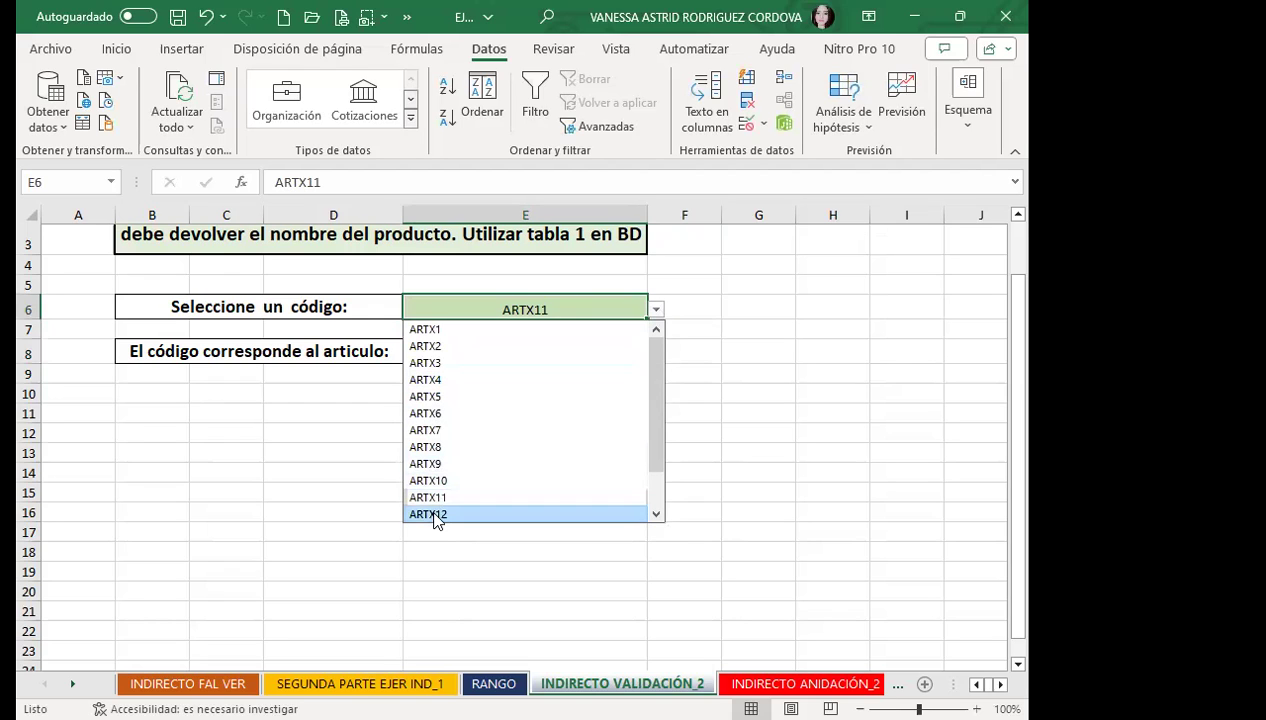
left_click(432, 514)
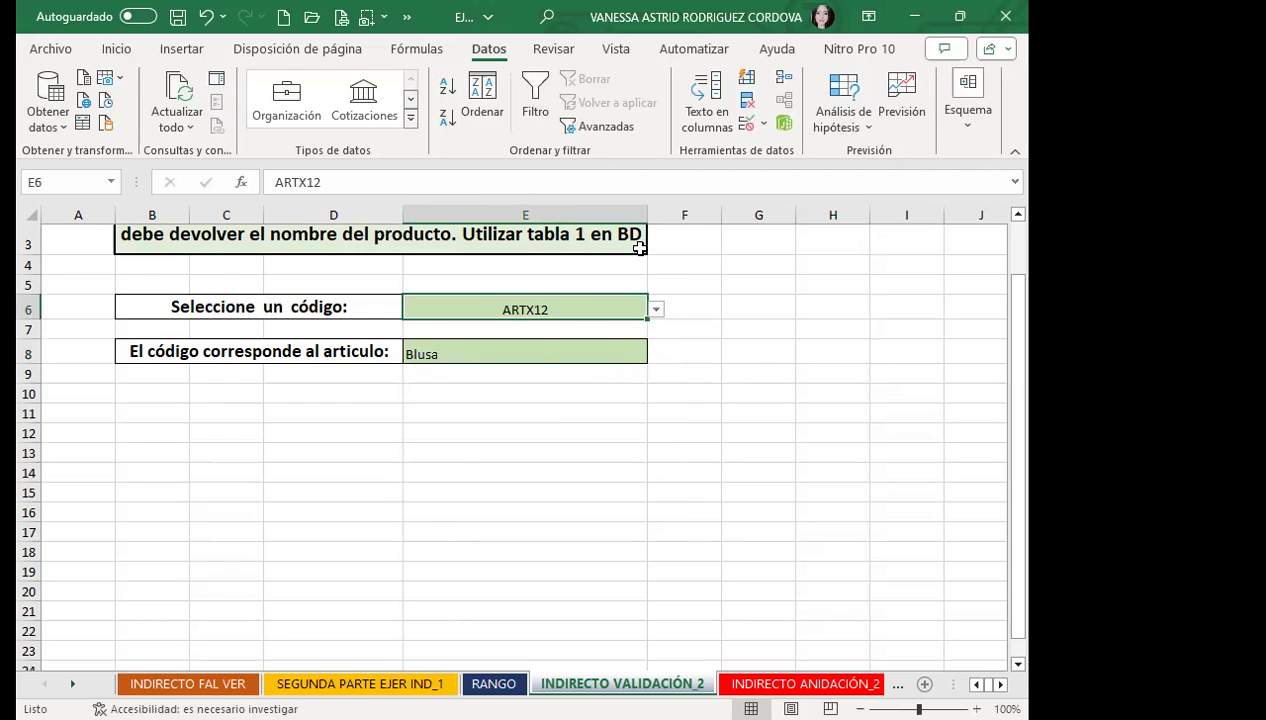
Choose ARTX15 so E8 returns Aritos, then view the RANGO sheet's product table.
left_click(657, 311)
scroll(600, 450, "down", 2)
scroll(500, 500, "down", 1)
left_click(428, 513)
left_click(476, 347)
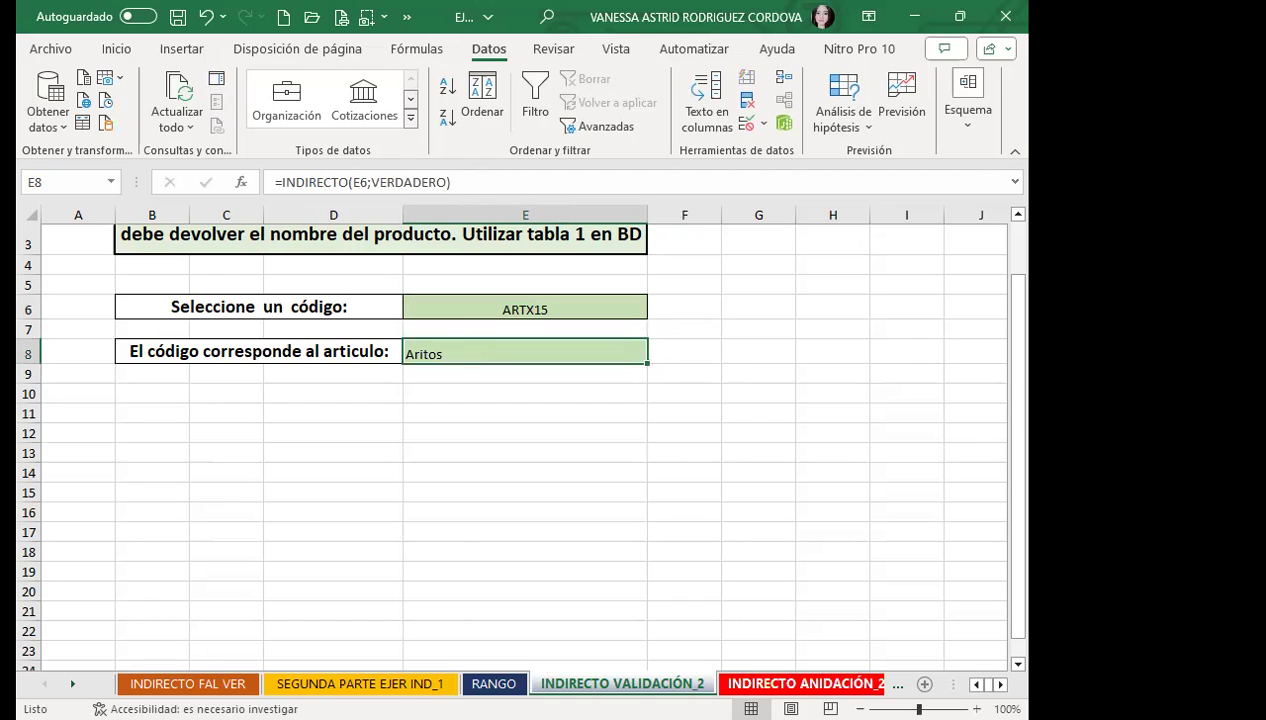
left_click(487, 683)
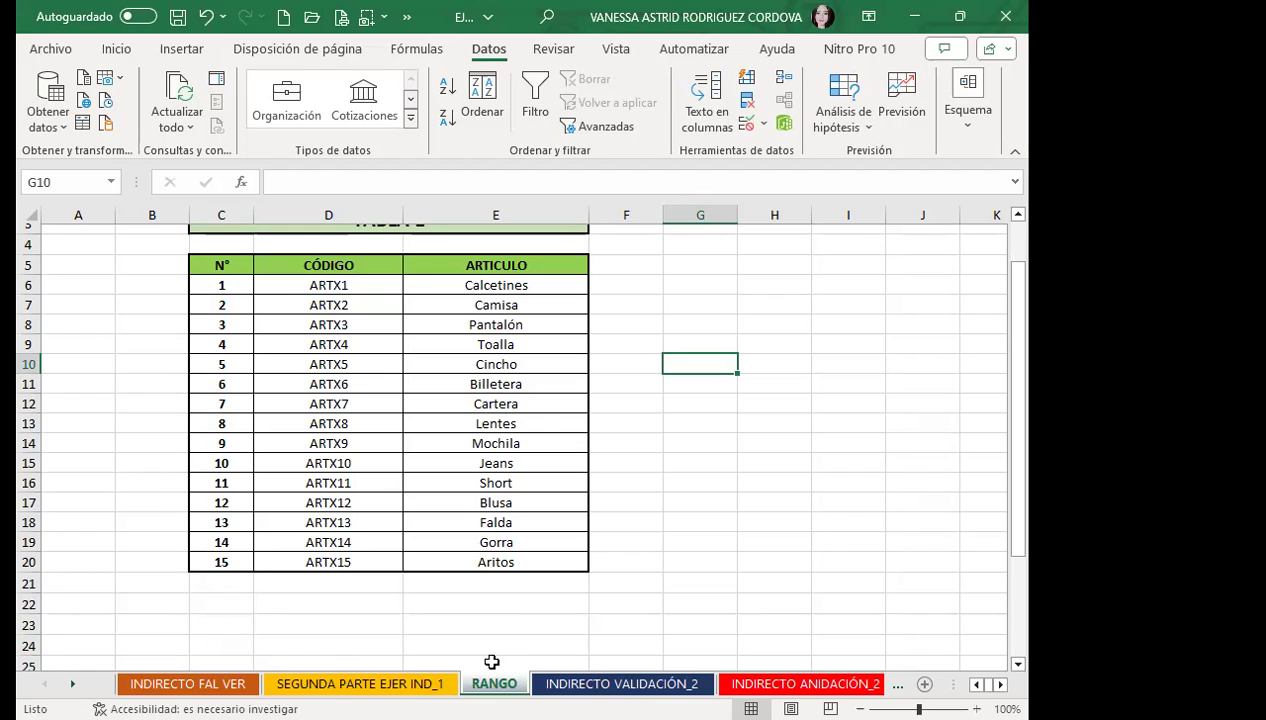
Back on INDIRECTO VALIDACIÓN_2, set E6 to ARTX10 (Jeans) and open its Data Validation settings.
left_click(634, 686)
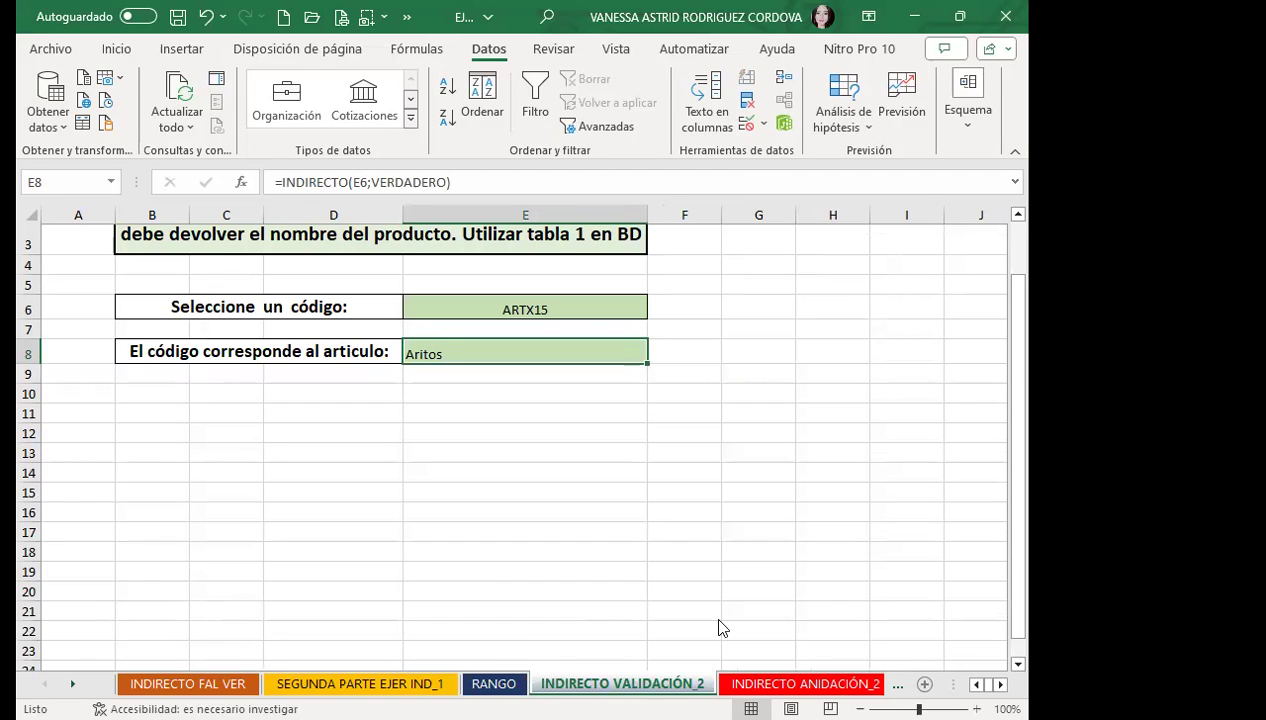
mouse_move(497, 338)
left_mouse_down()
mouse_move(501, 355)
mouse_move(460, 352)
left_mouse_up()
left_click(560, 306)
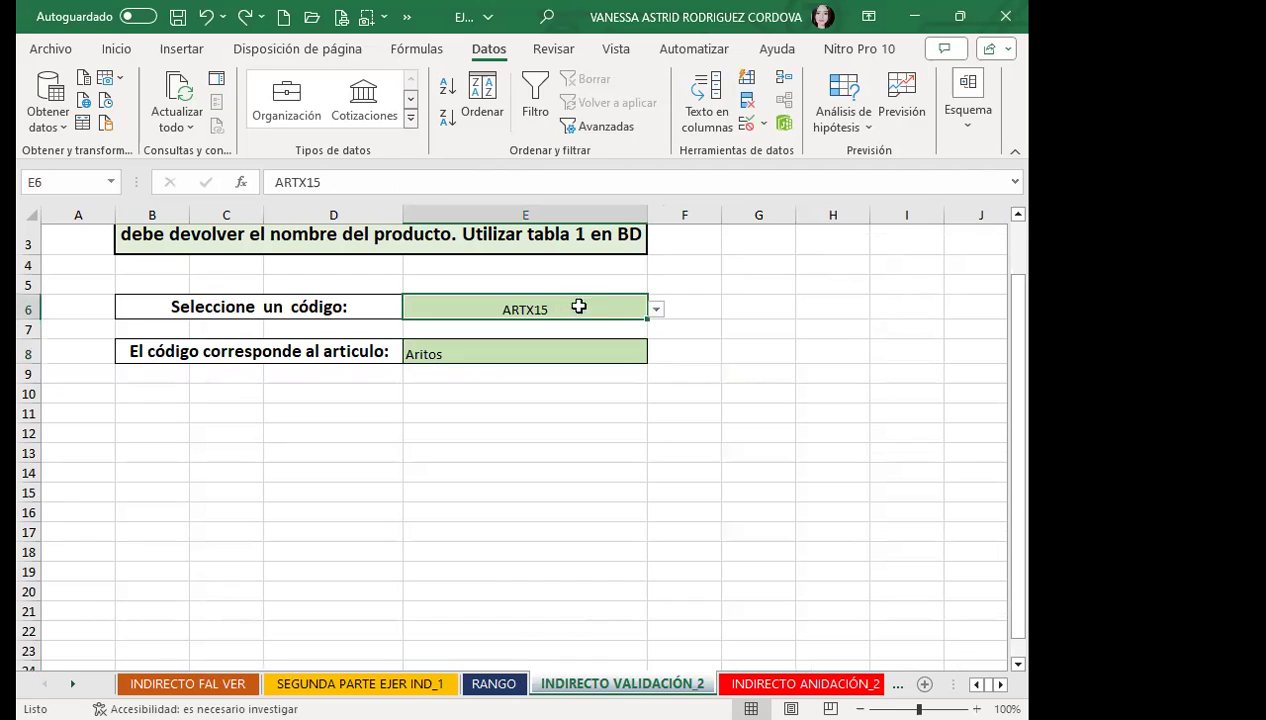
left_click(655, 311)
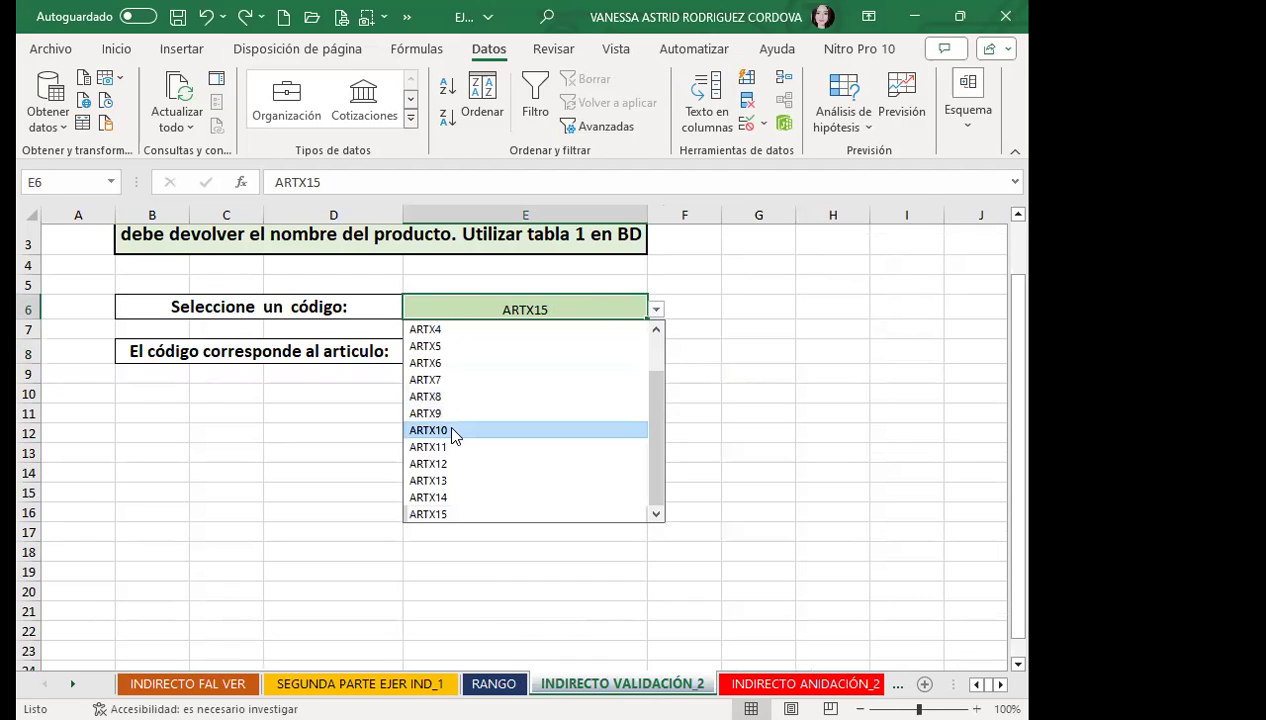
left_click(454, 428)
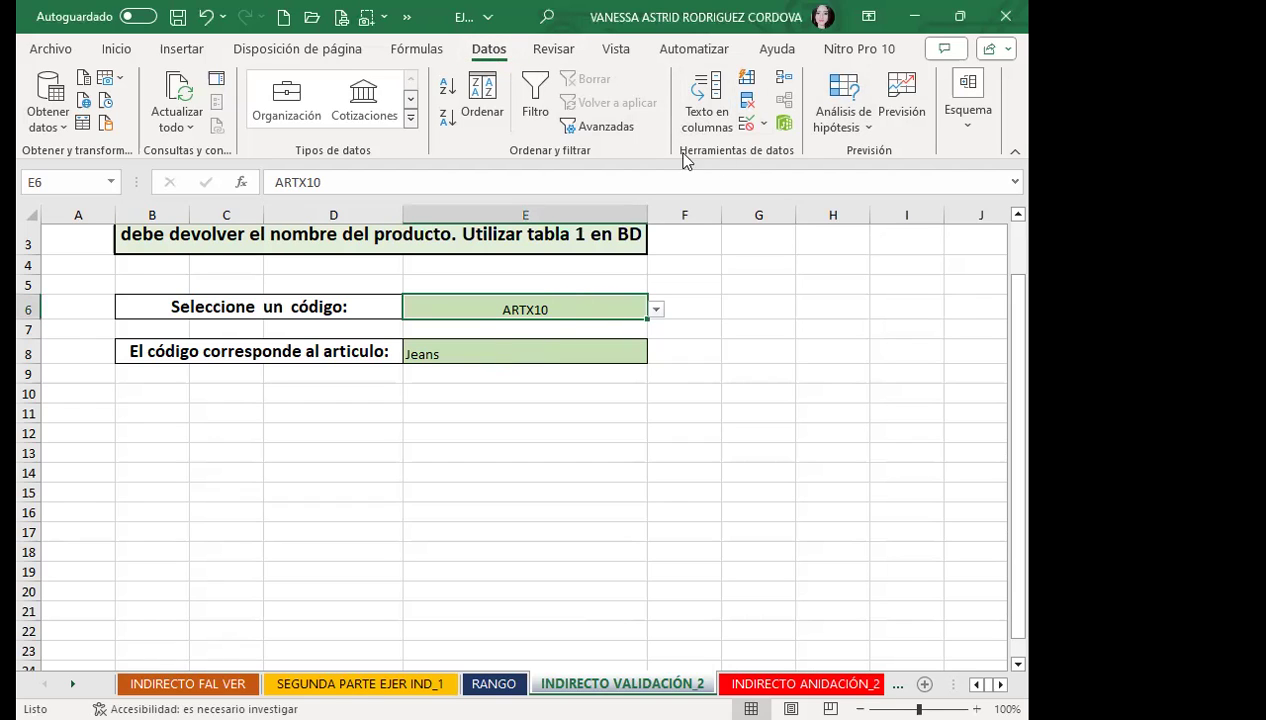
left_click(755, 120)
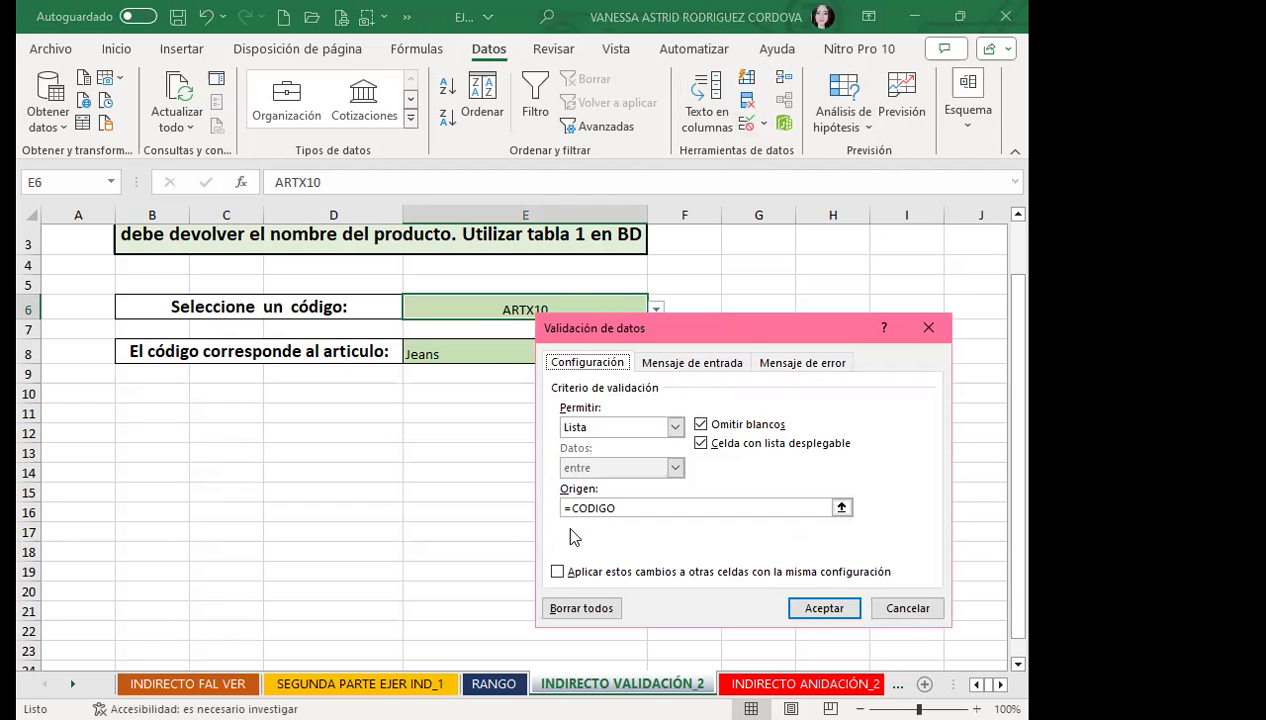
Highlight the CODIGO range from the Origen box, then close the dialog unchanged.
left_click(625, 509)
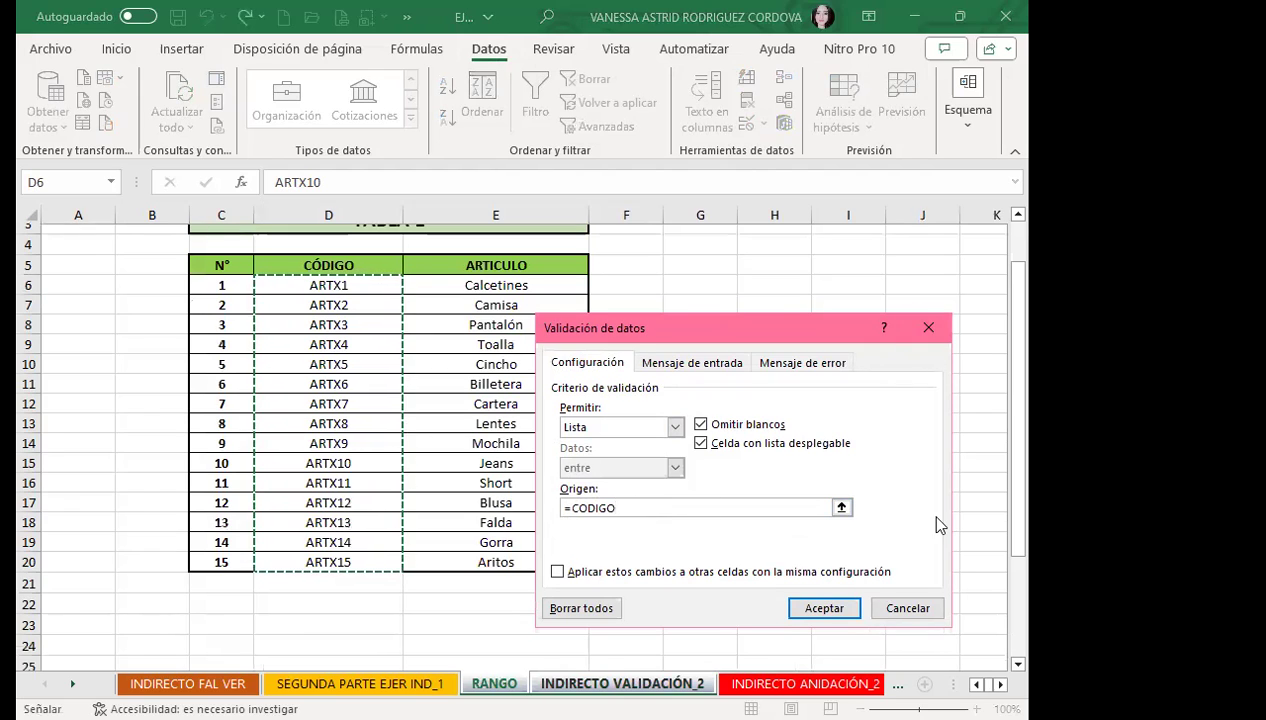
left_click(905, 608)
key("Escape")
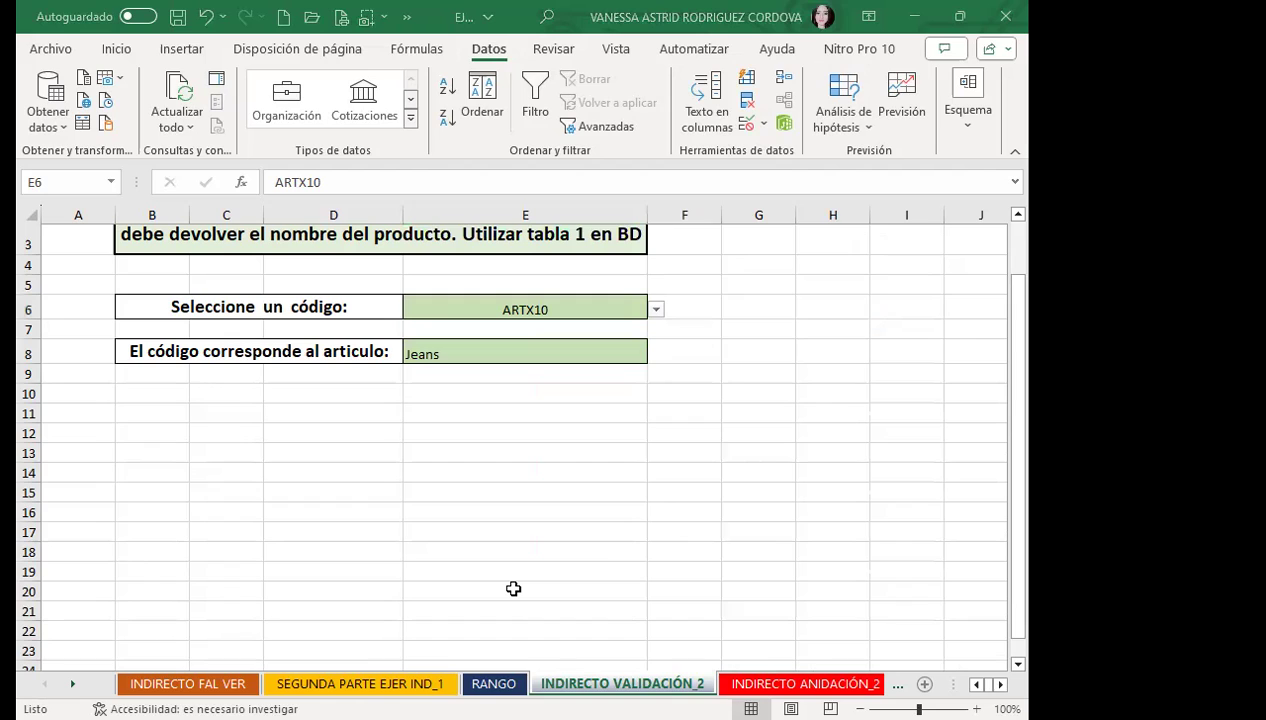
Review the codes in E6's dropdown and close it, keeping ARTX10.
left_click(580, 306)
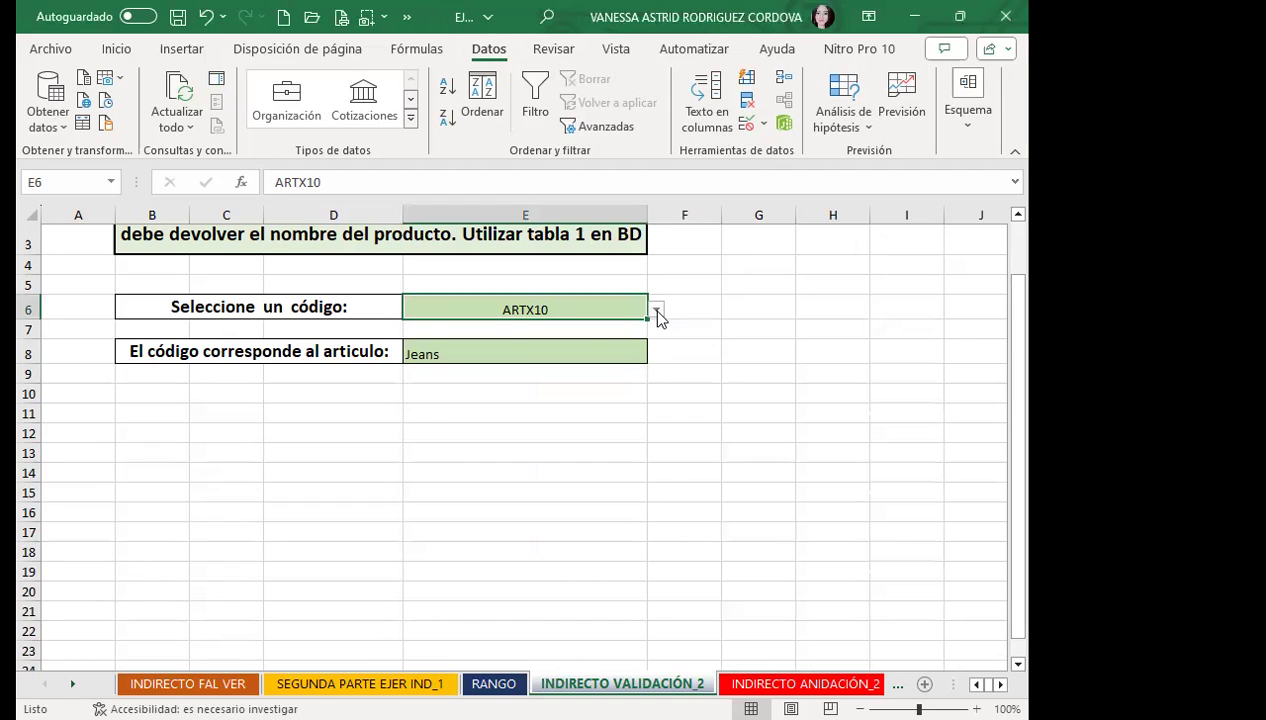
left_click(657, 311)
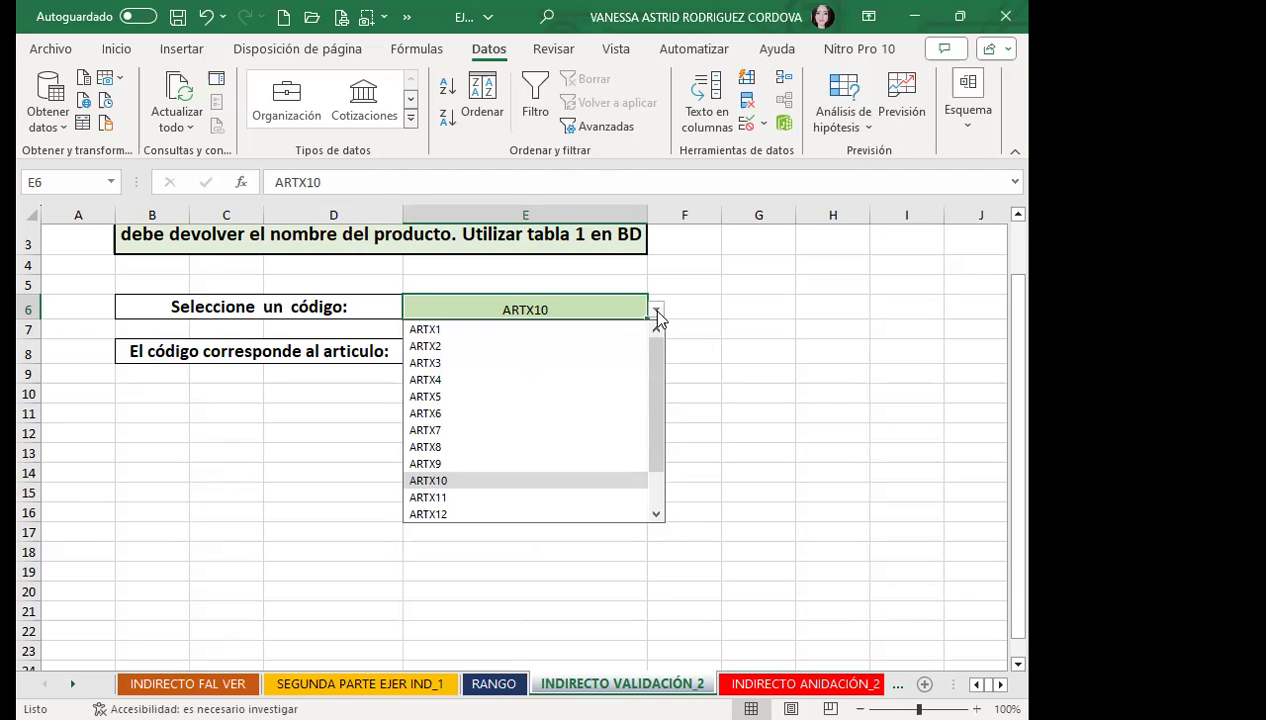
left_click(712, 328)
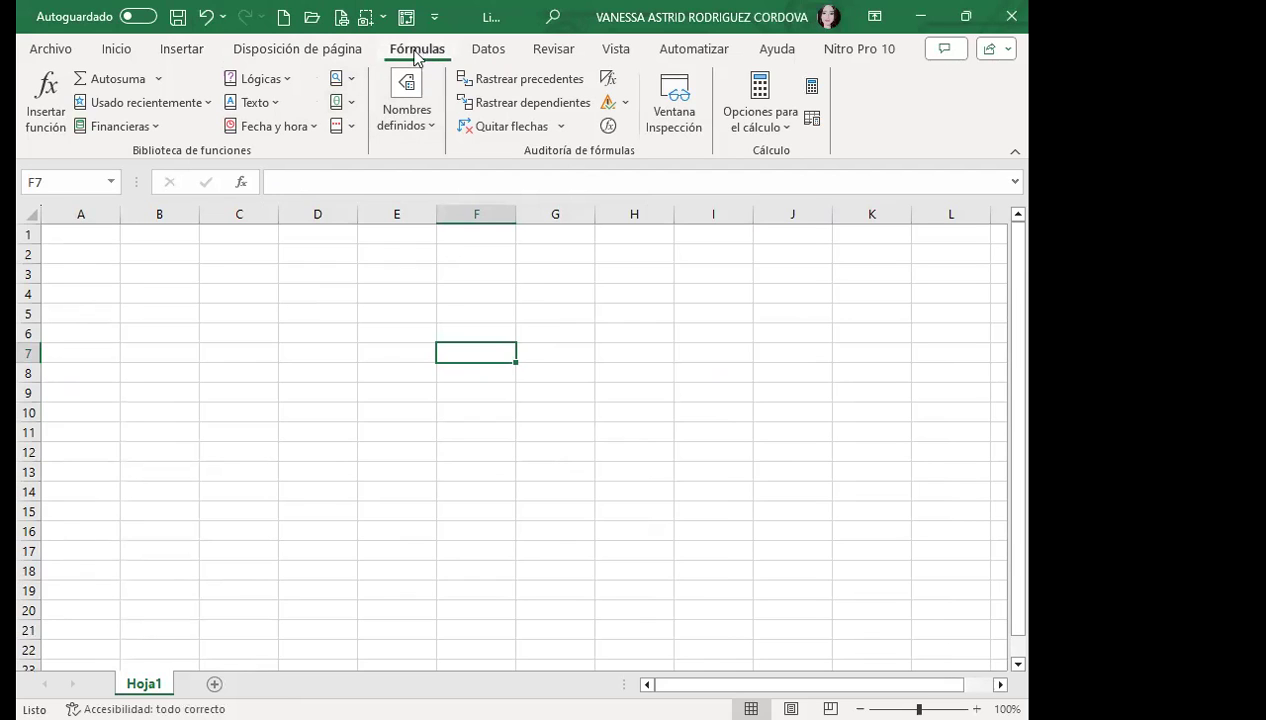
Open the blank workbook's Name Manager, see it lists no names, and close it.
left_click(408, 118)
left_click(422, 195)
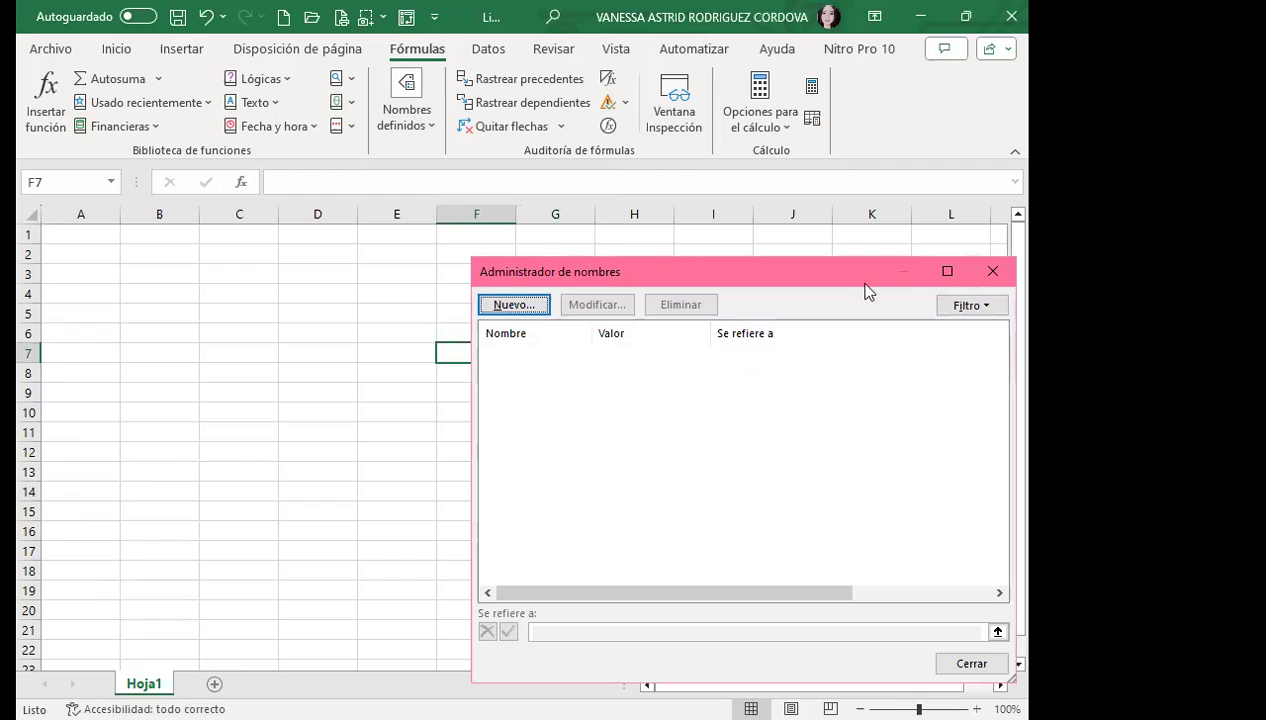
left_click(993, 272)
left_click(476, 293)
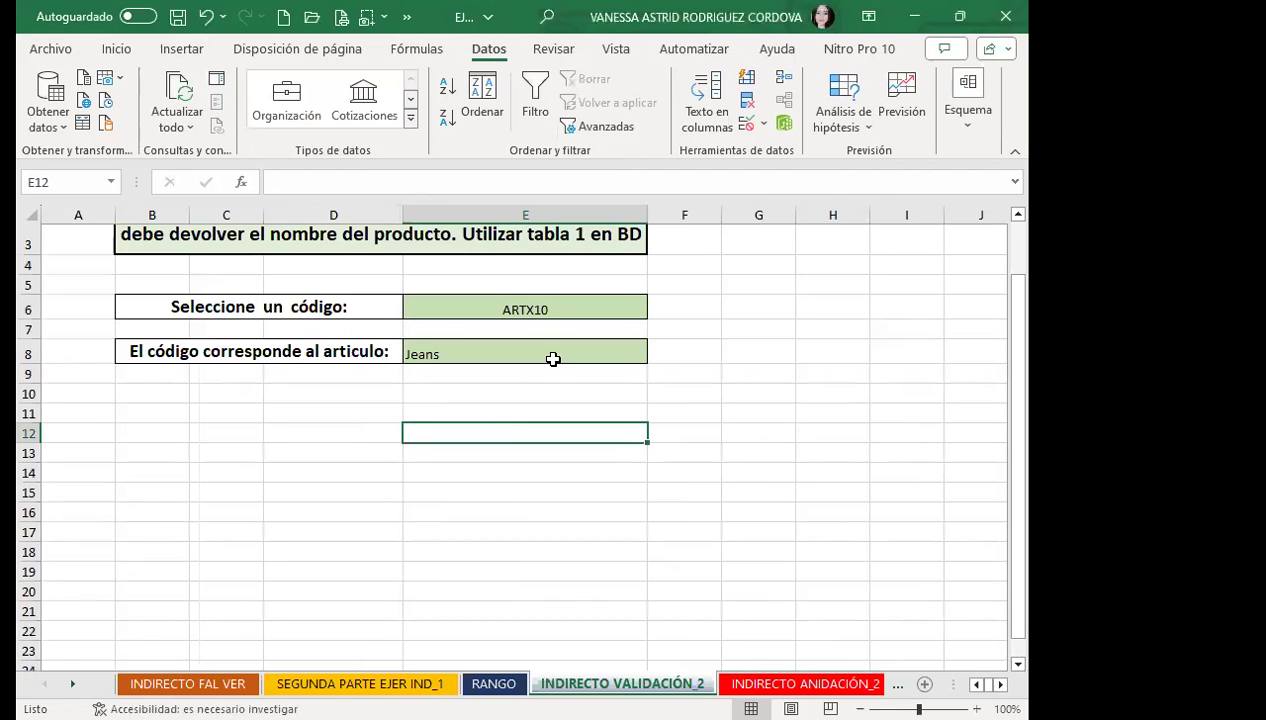
Inspect E8's =INDIRECTO(E6;VERDADERO) formula returning Jeans, then go to the RANGO sheet.
left_click(553, 360)
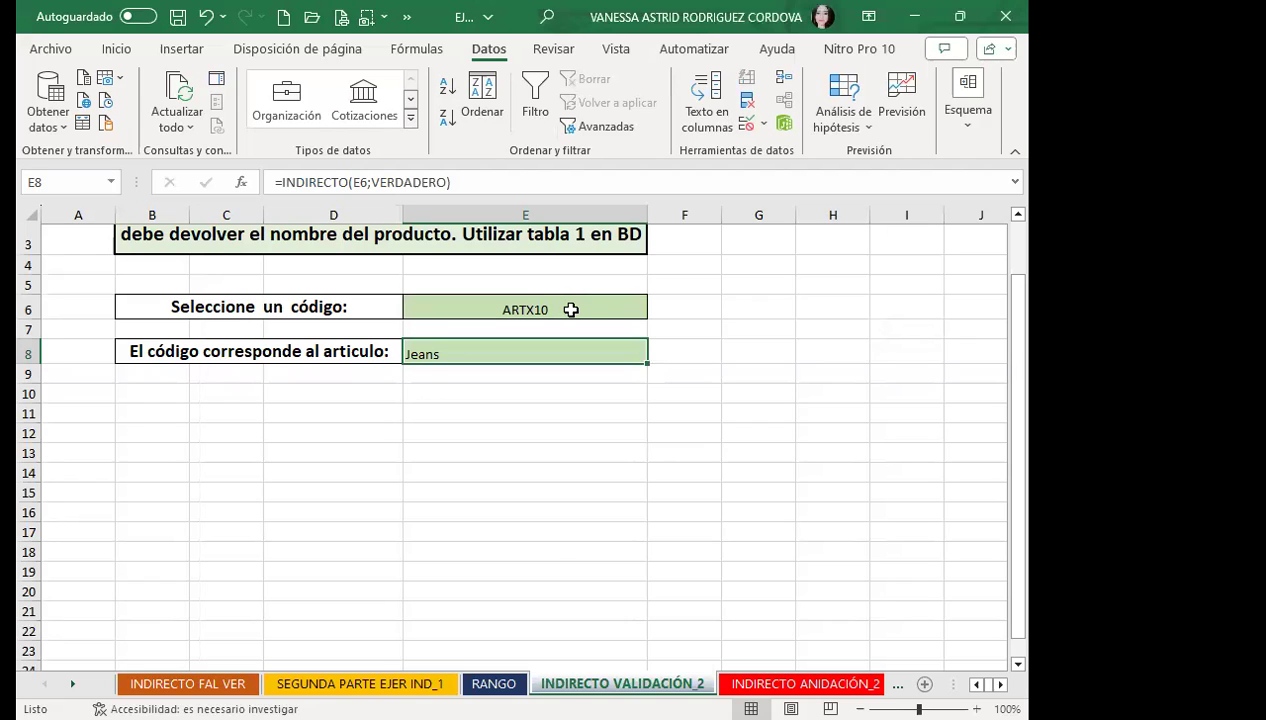
left_click(566, 309)
left_click(546, 357)
left_click(558, 306)
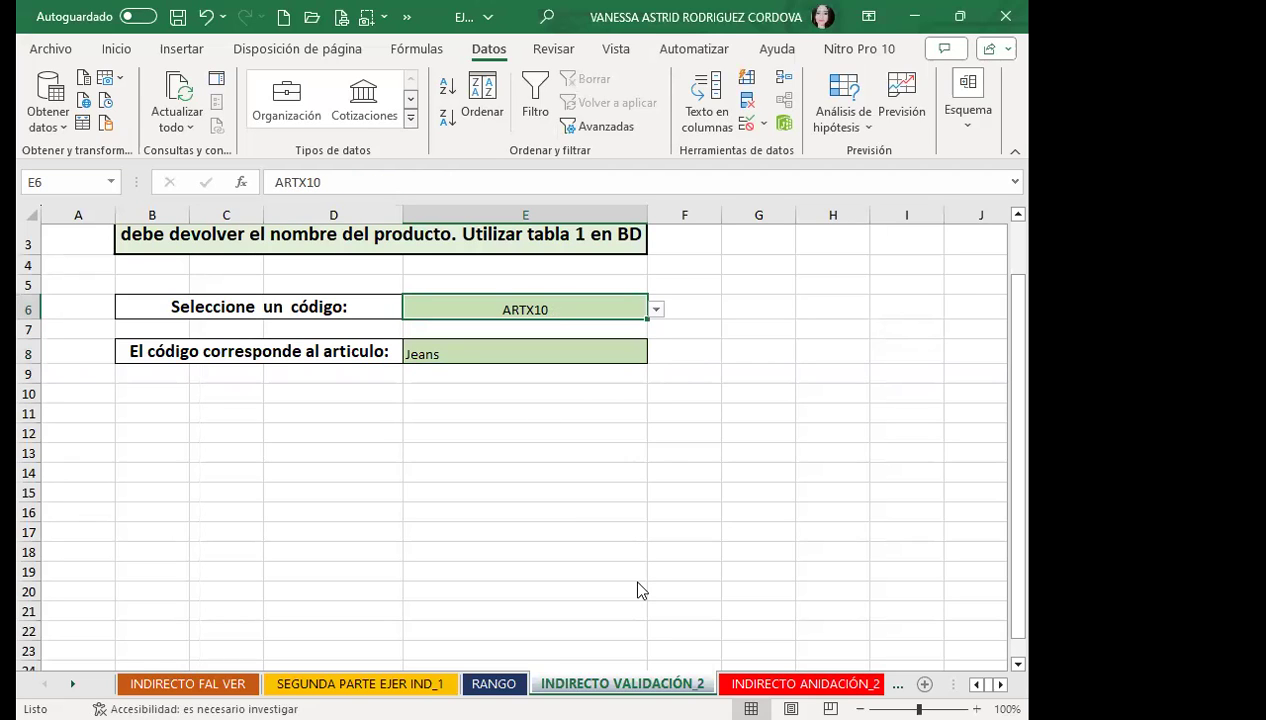
key("ctrl+Page_Up")
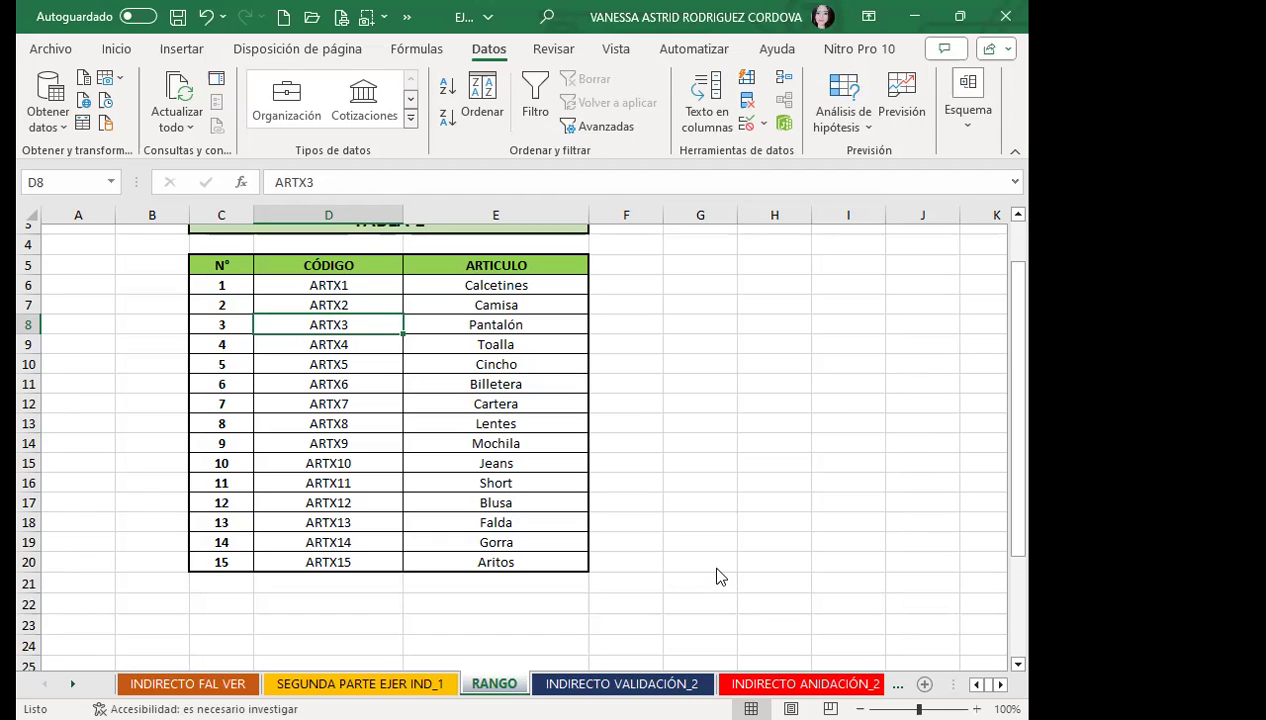
Move the INDIRECTO ANIDADO VAL tab to just after INDIRECTO VALIDACIÓN_2 and open that sheet.
key("ctrl+Page_Down")
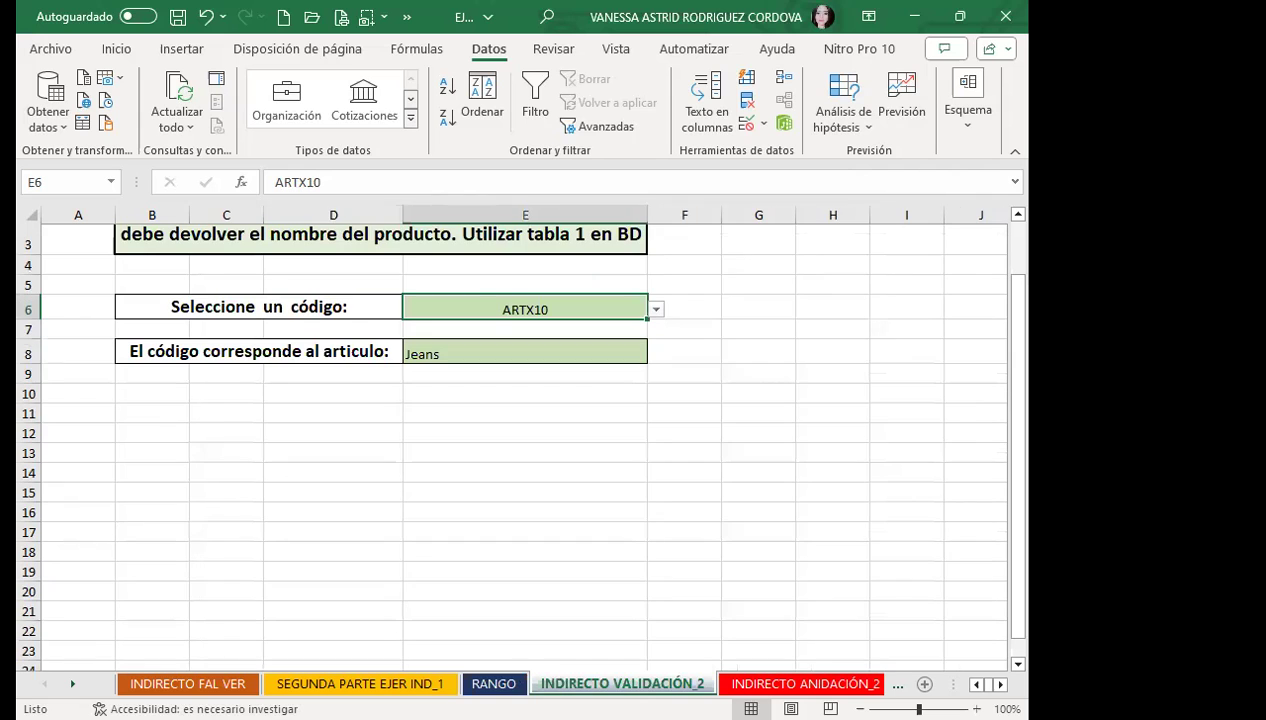
left_click(786, 684)
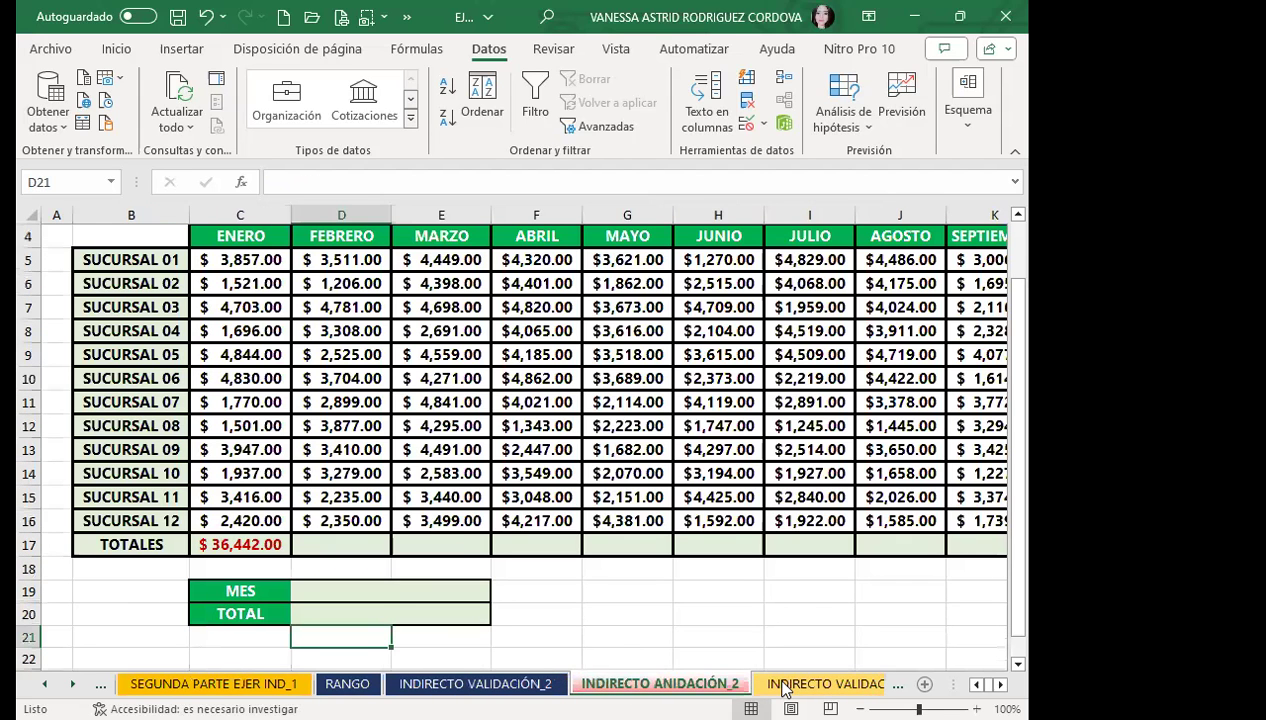
left_click(797, 684)
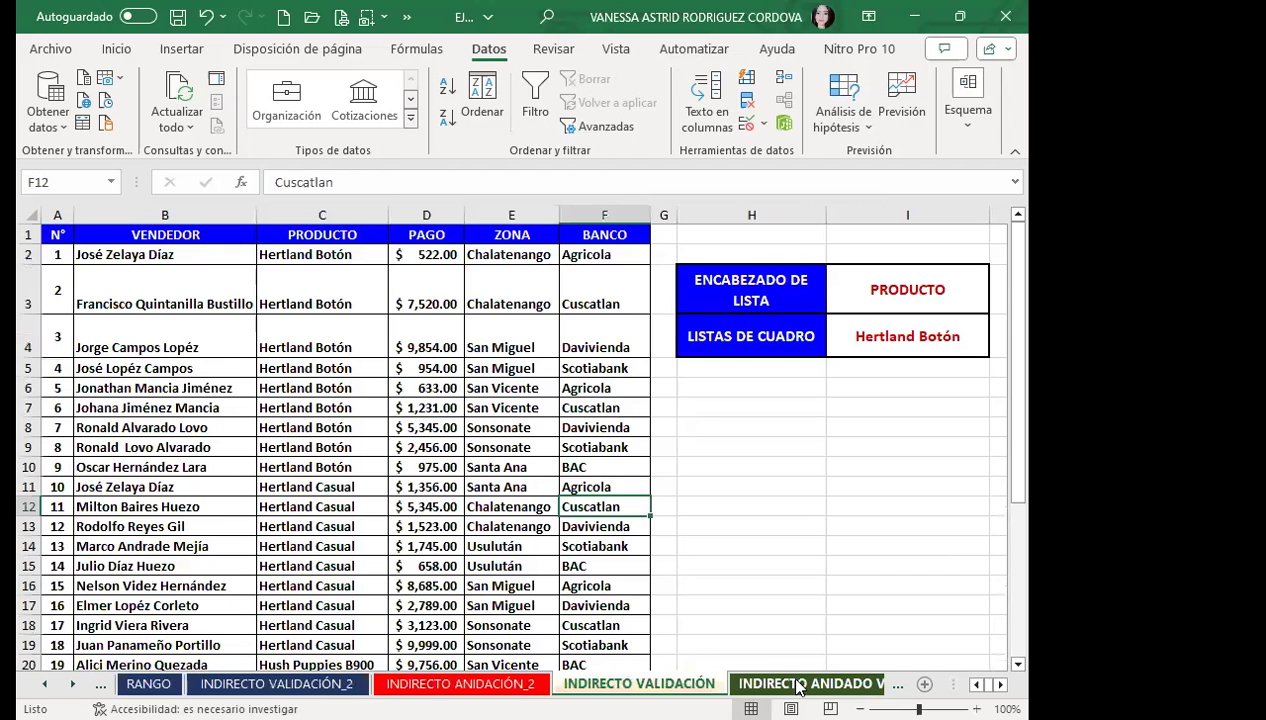
left_click(797, 684)
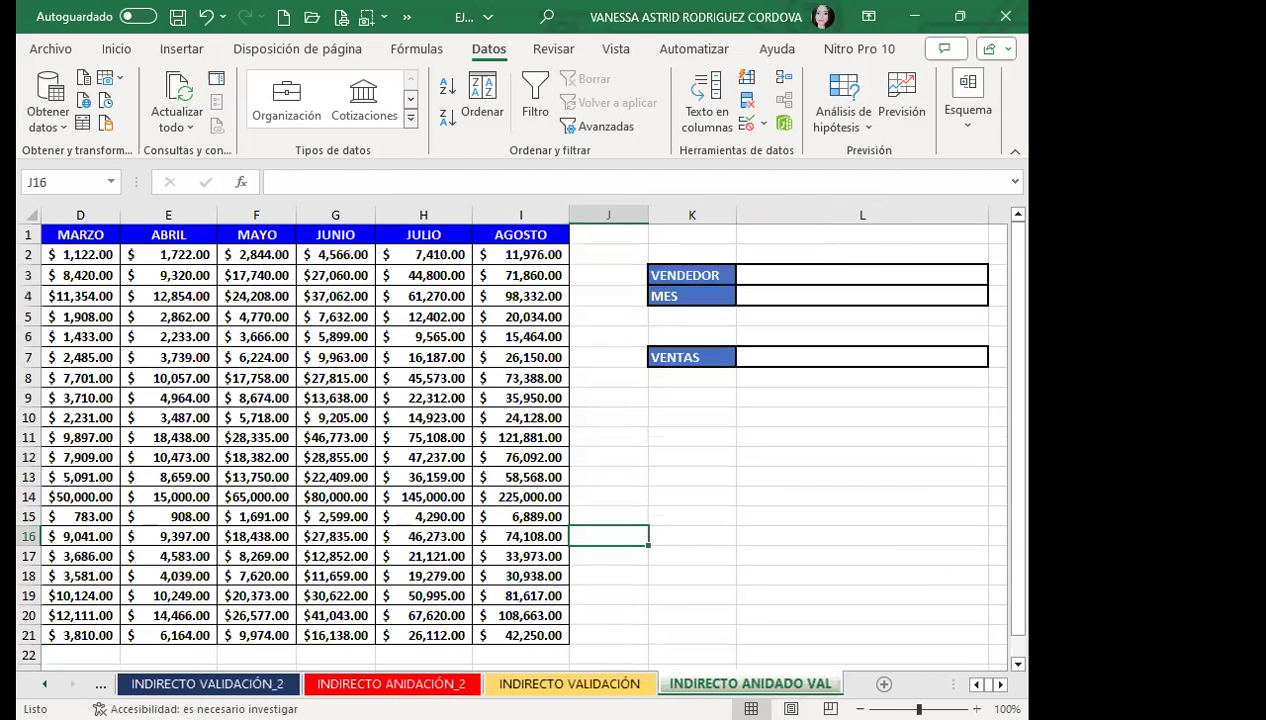
left_click_drag(747, 680, 316, 685)
left_click(250, 684)
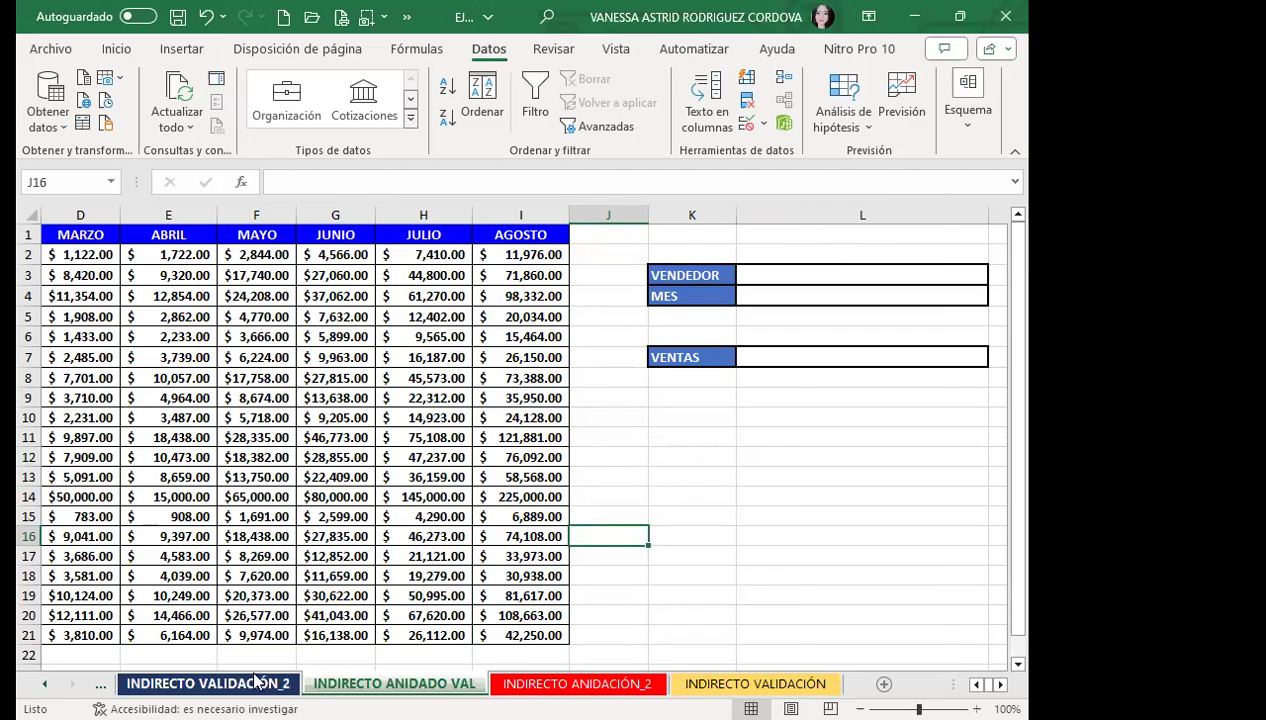
left_click(390, 684)
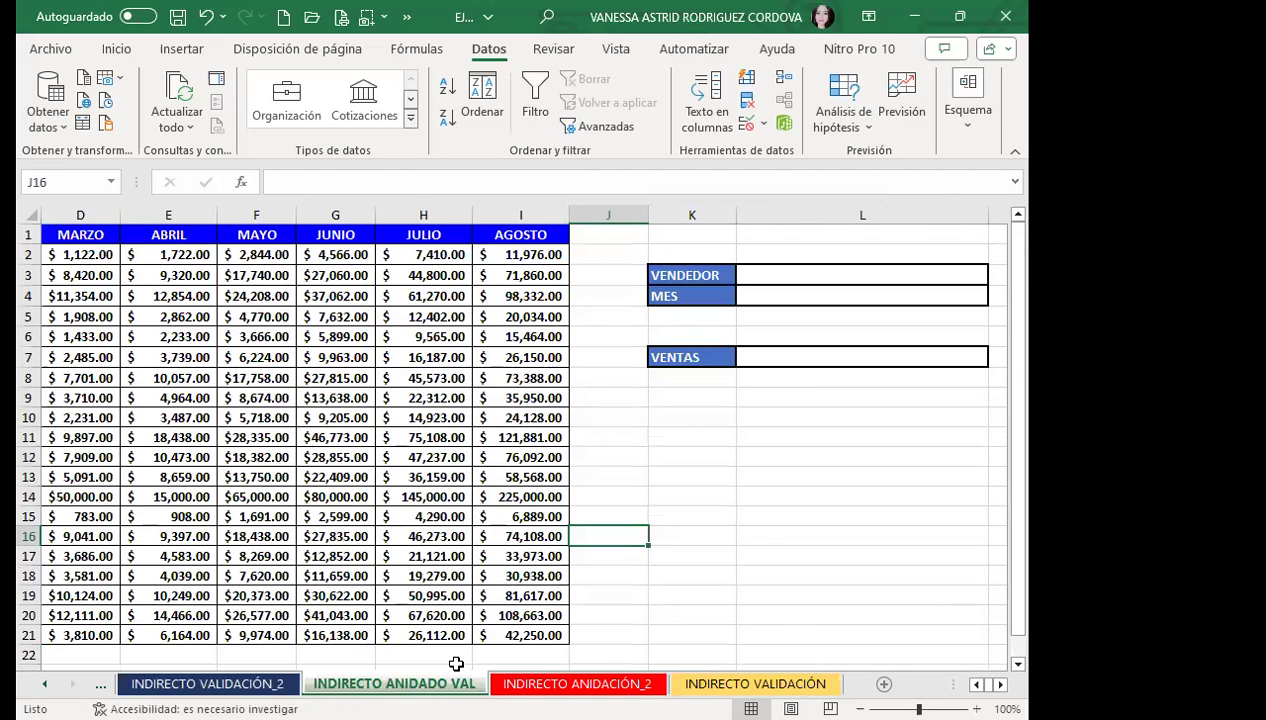
left_click(741, 395)
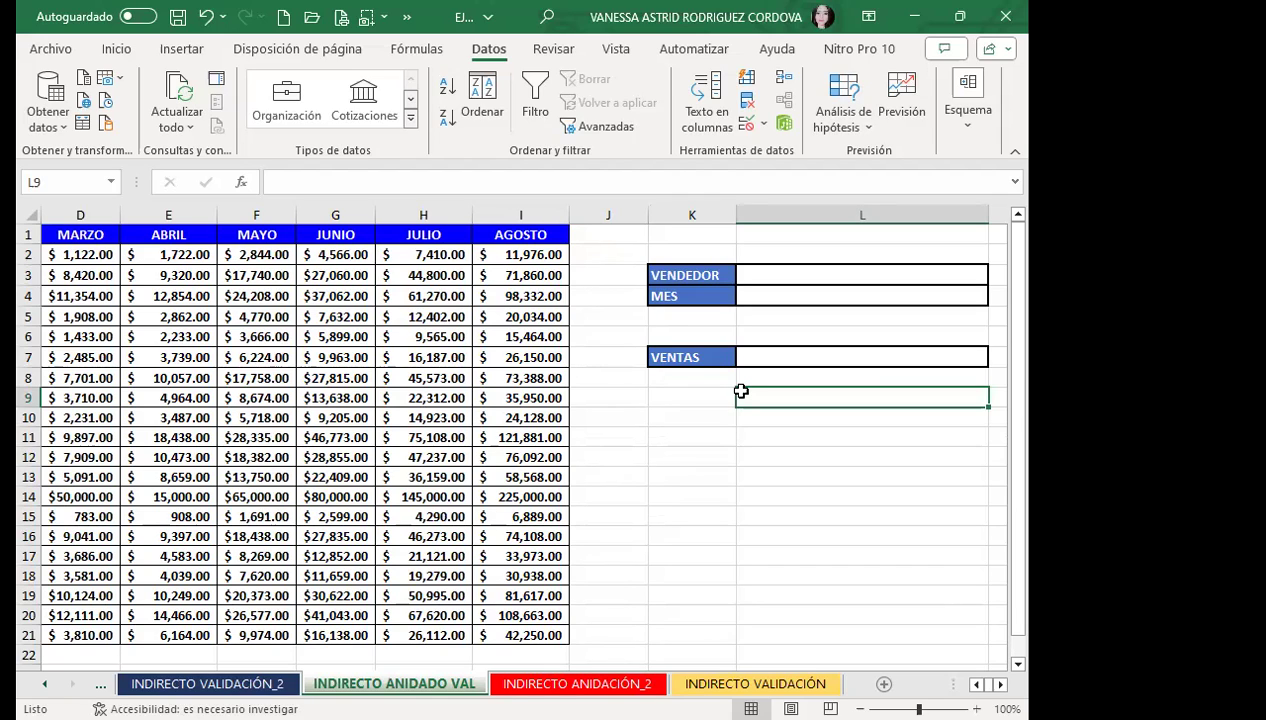
Scroll back to column A and select the month headers B1:H1.
left_click(976, 684)
left_click(976, 684)
left_click(976, 684)
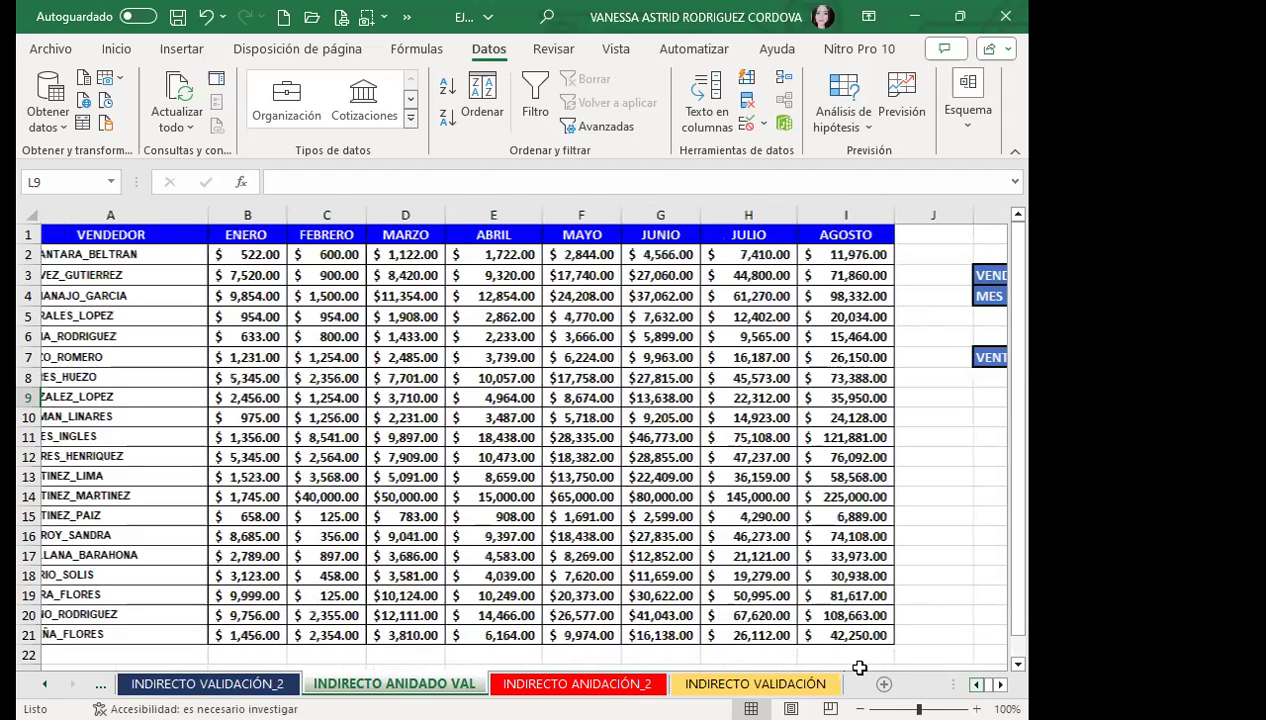
scroll(109, 427, "left", 1)
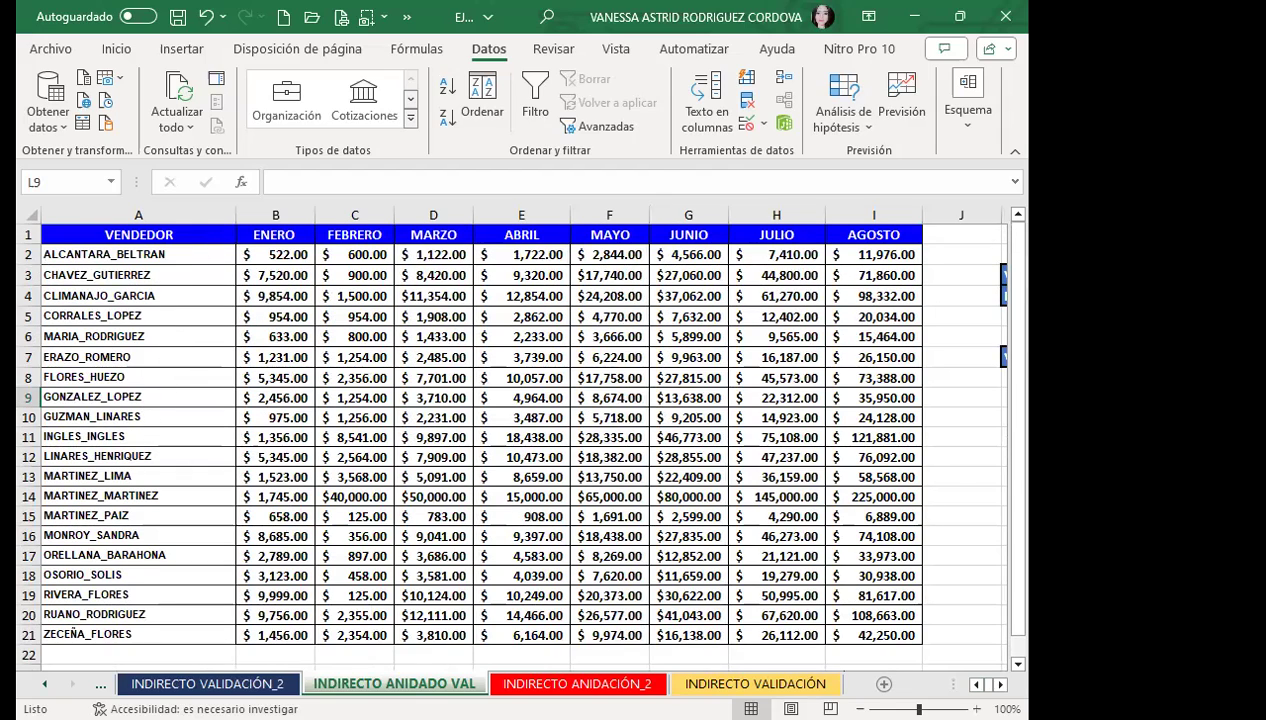
scroll(960, 660, "right", 5)
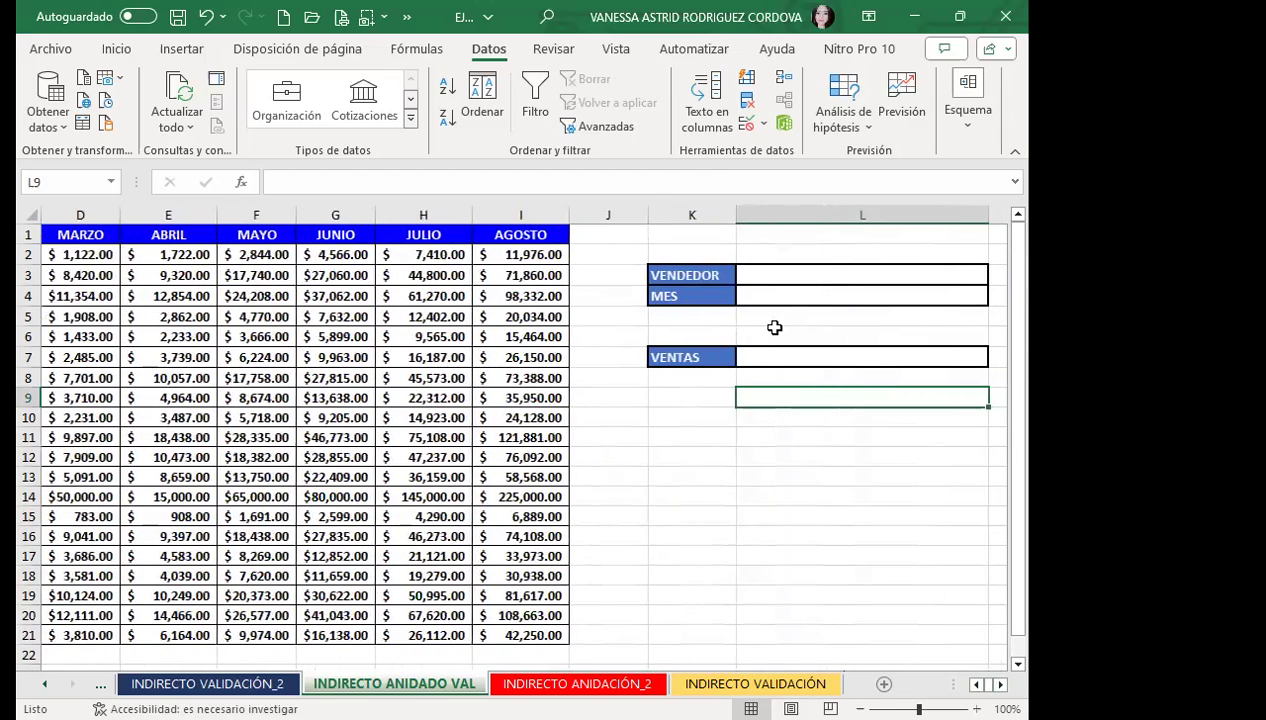
left_click(782, 294)
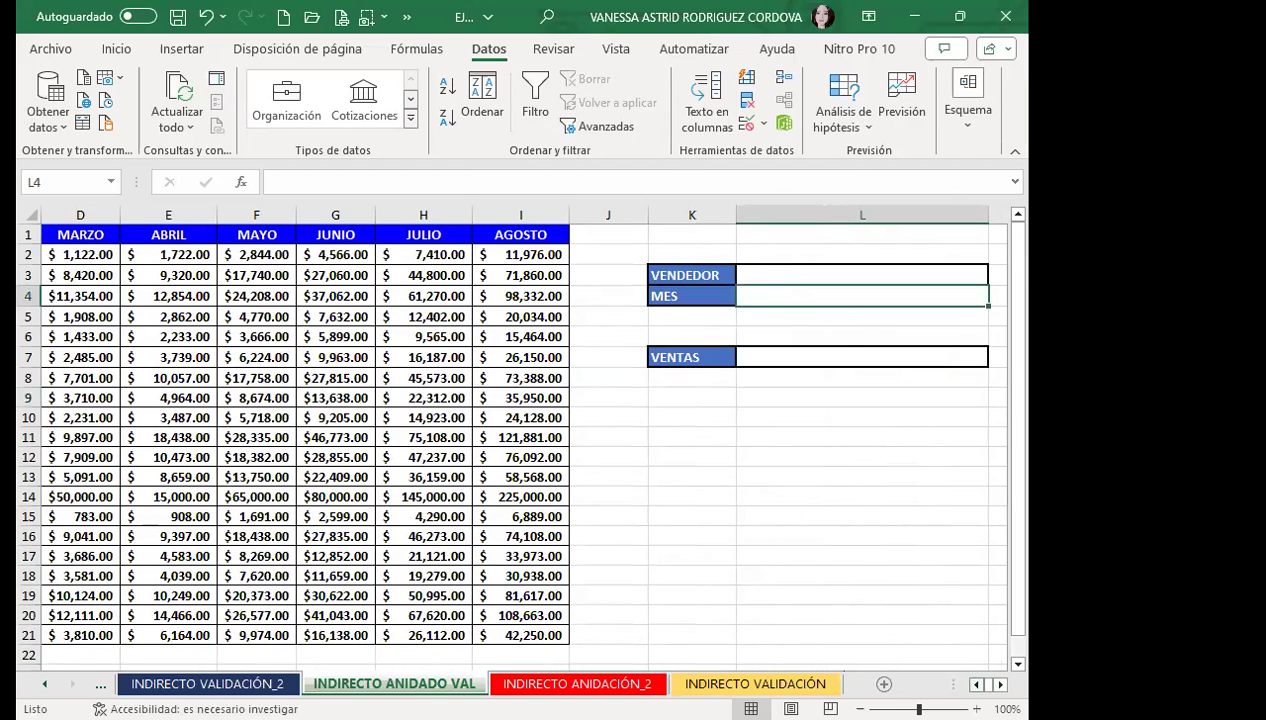
scroll(920, 682, "left", 5)
scroll(310, 390, "left", 2)
left_click_drag(270, 234, 880, 234)
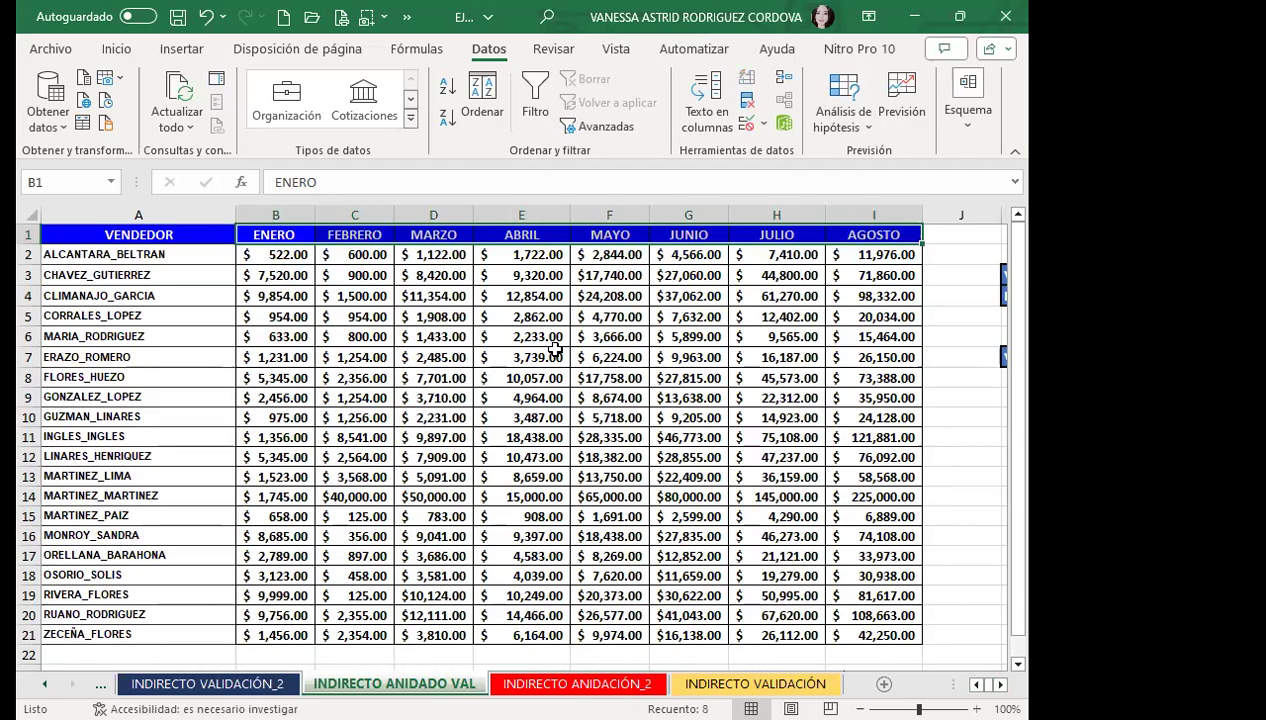
Go to the RANGO sheet and select the code and article table D6:E20.
left_click(122, 684)
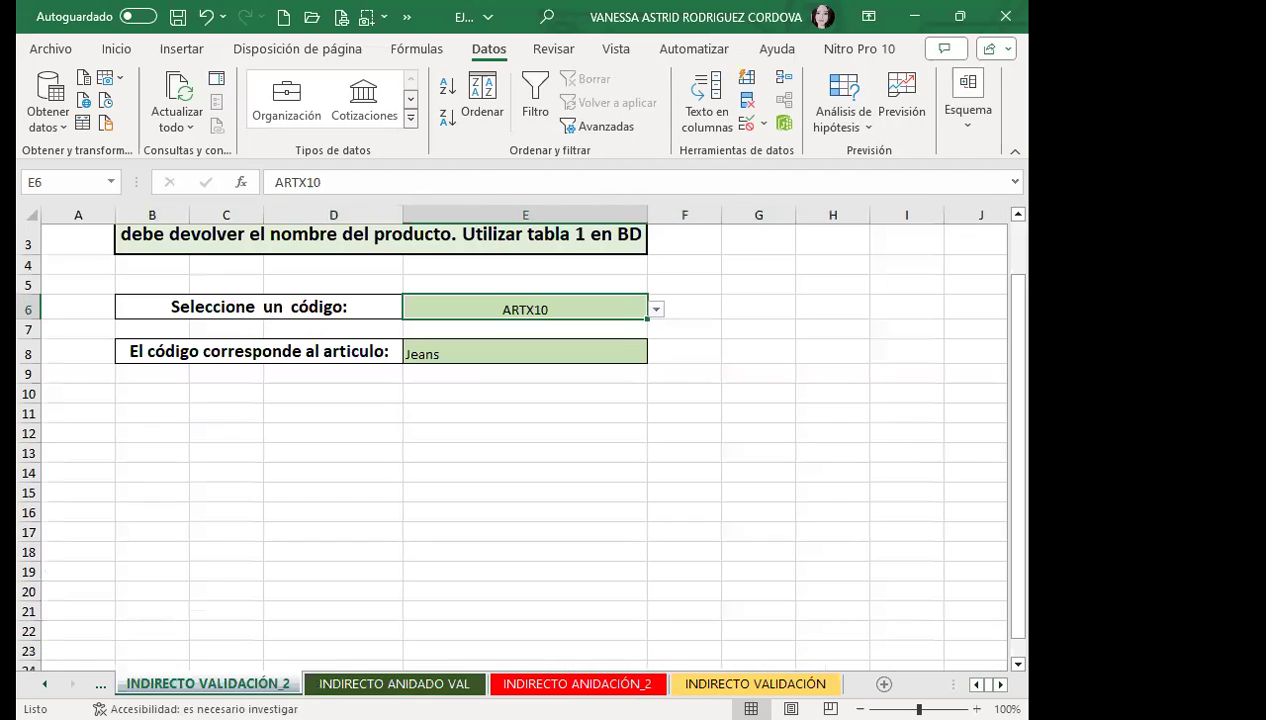
left_click(45, 684)
left_click(149, 684)
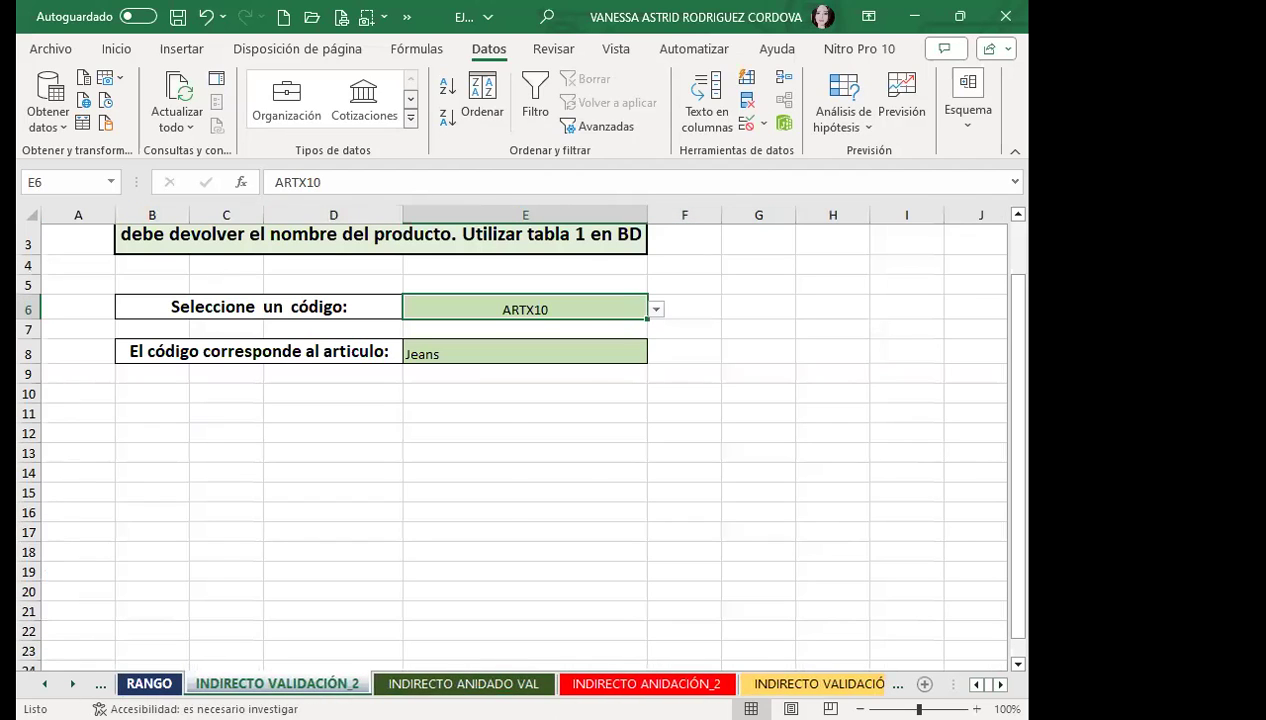
left_click(323, 300)
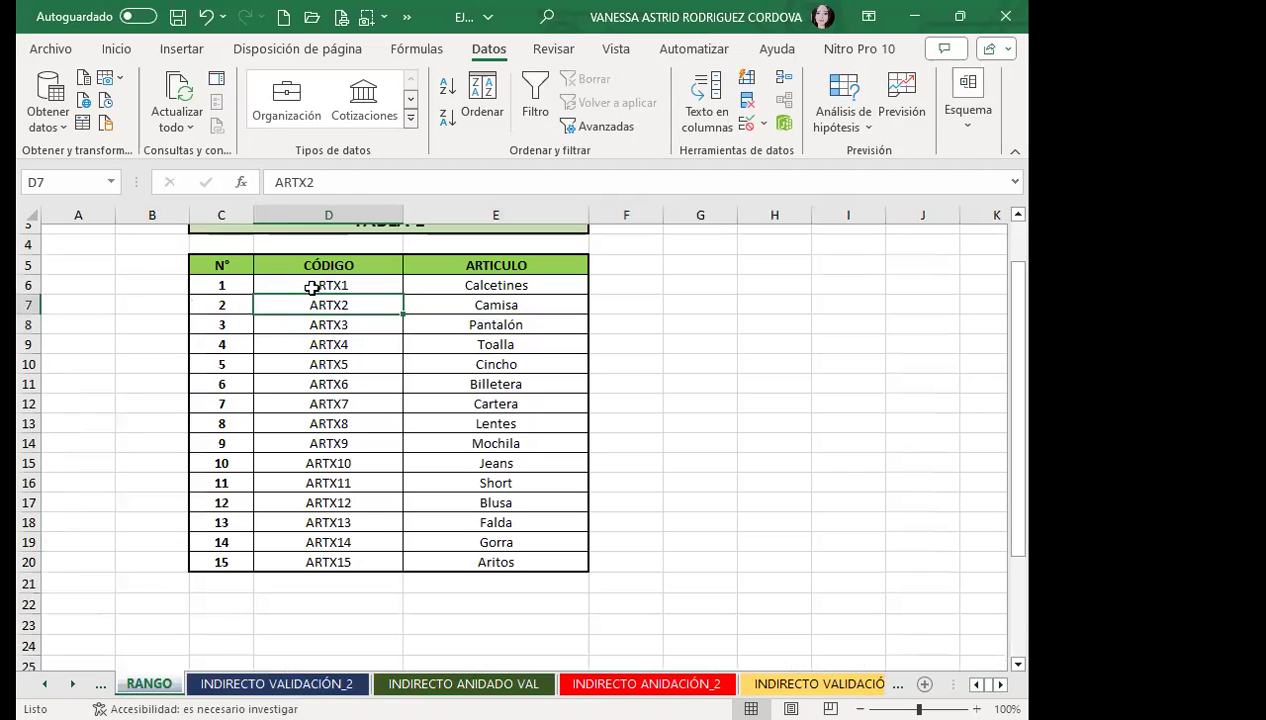
left_click_drag(294, 279, 523, 562)
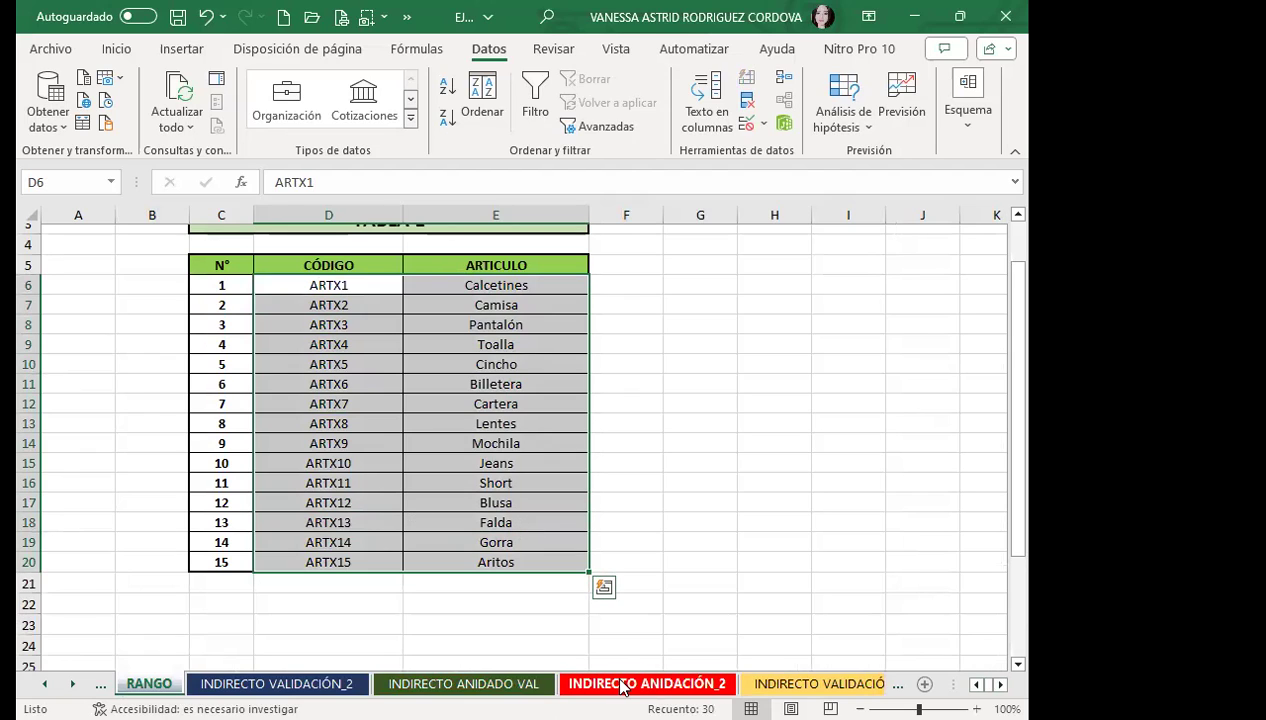
left_click(463, 684)
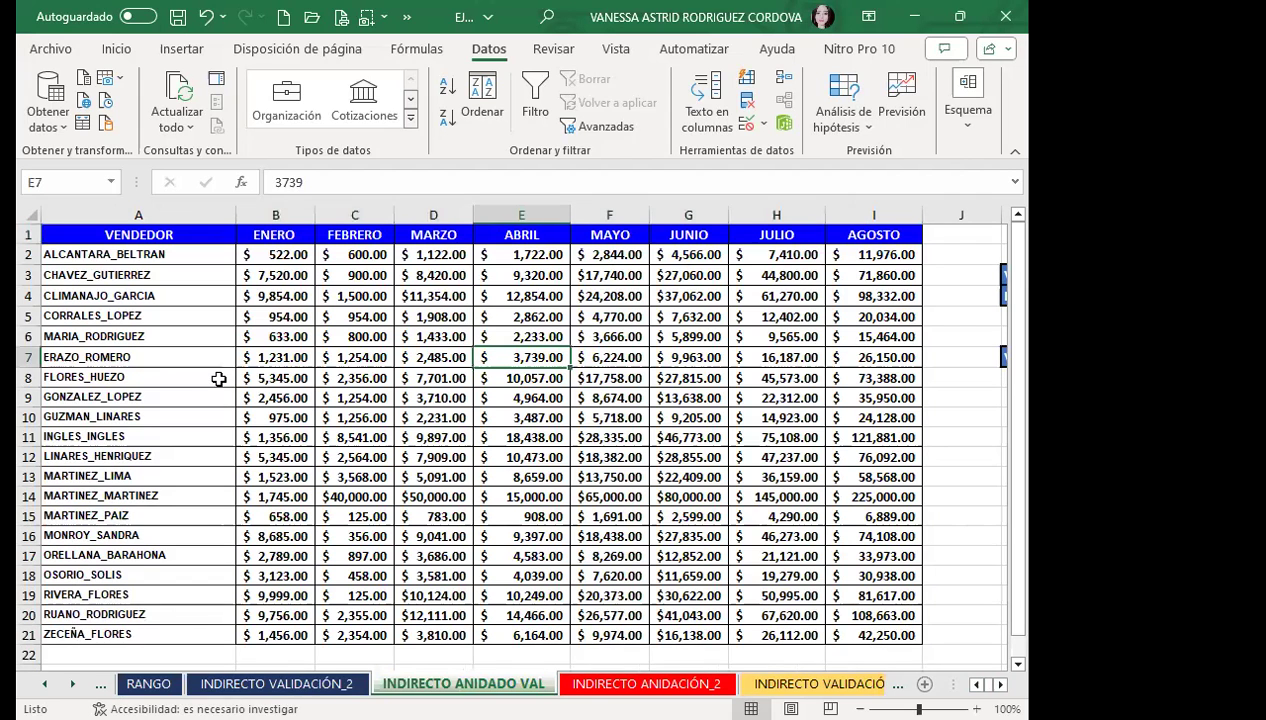
left_click(218, 379)
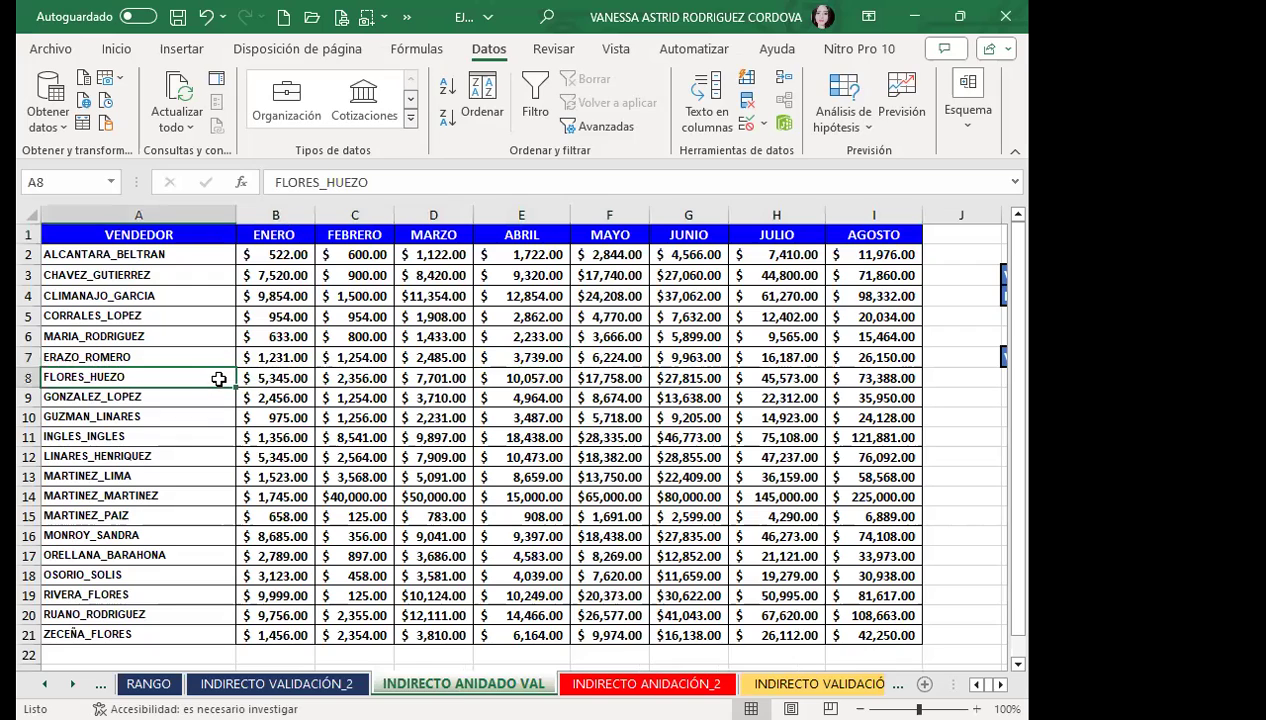
left_click(527, 397)
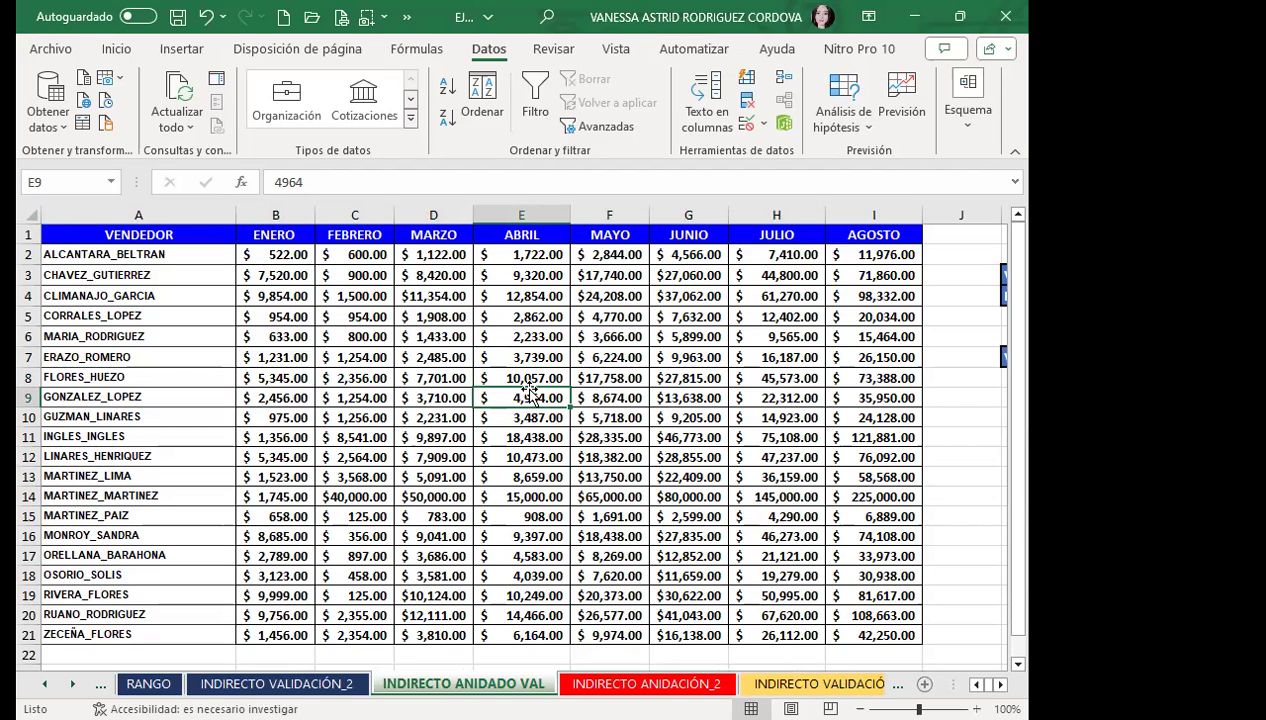
left_click(141, 338)
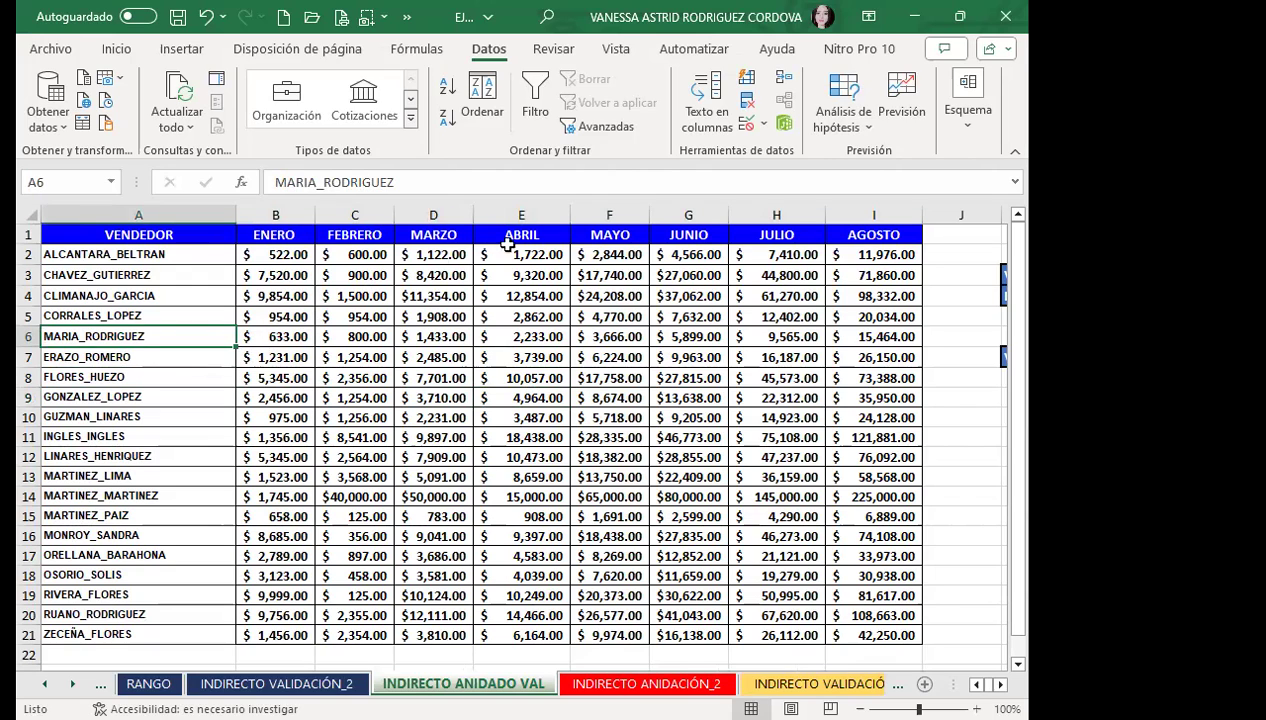
left_click(701, 363)
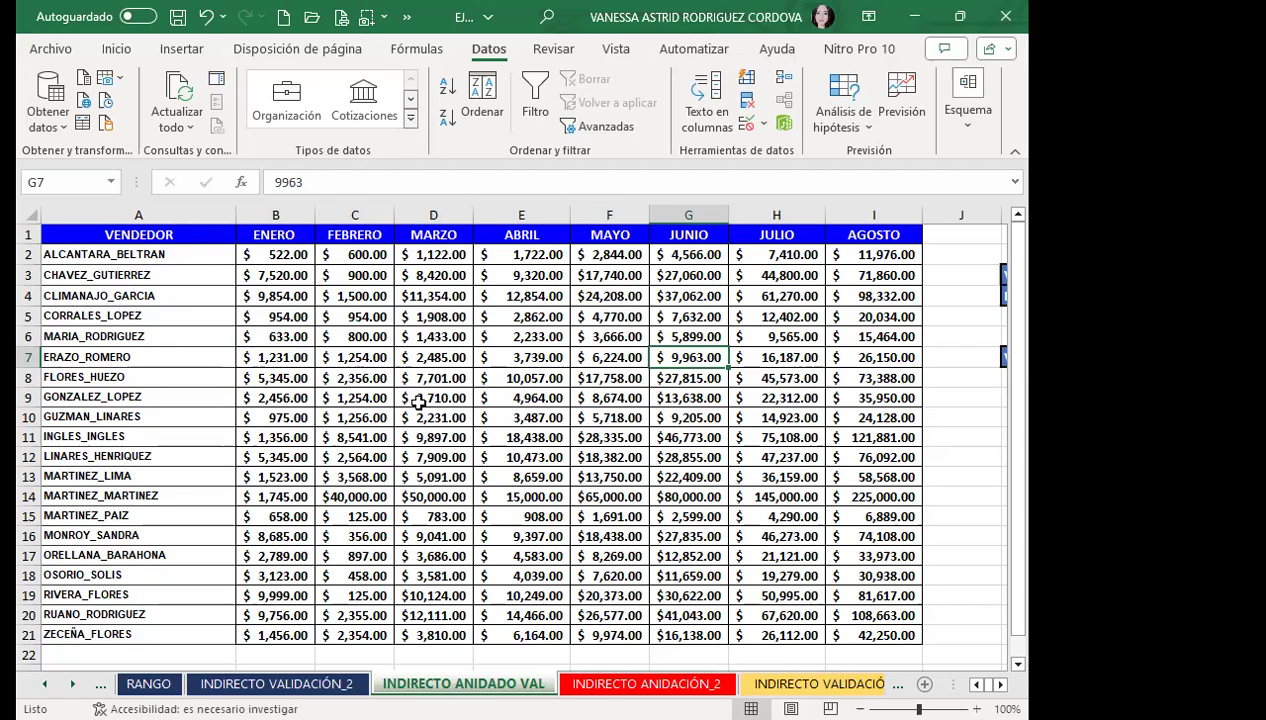
left_click(276, 376)
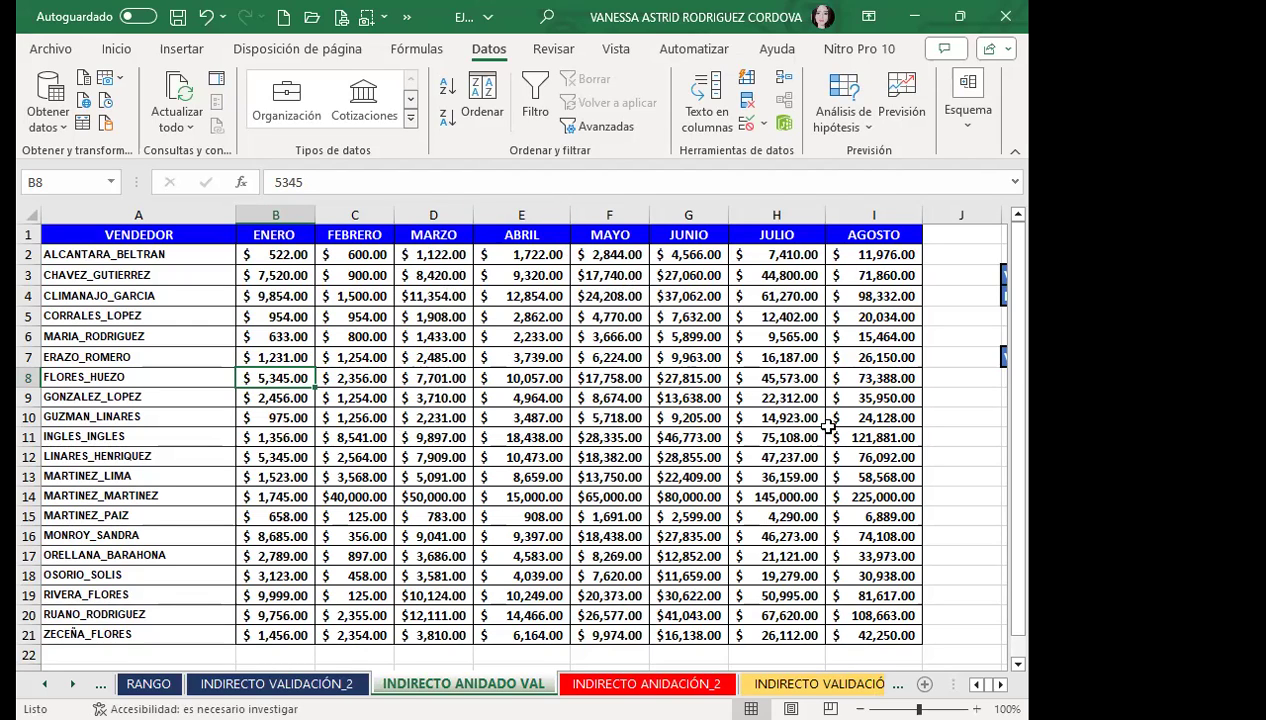
left_click(266, 352)
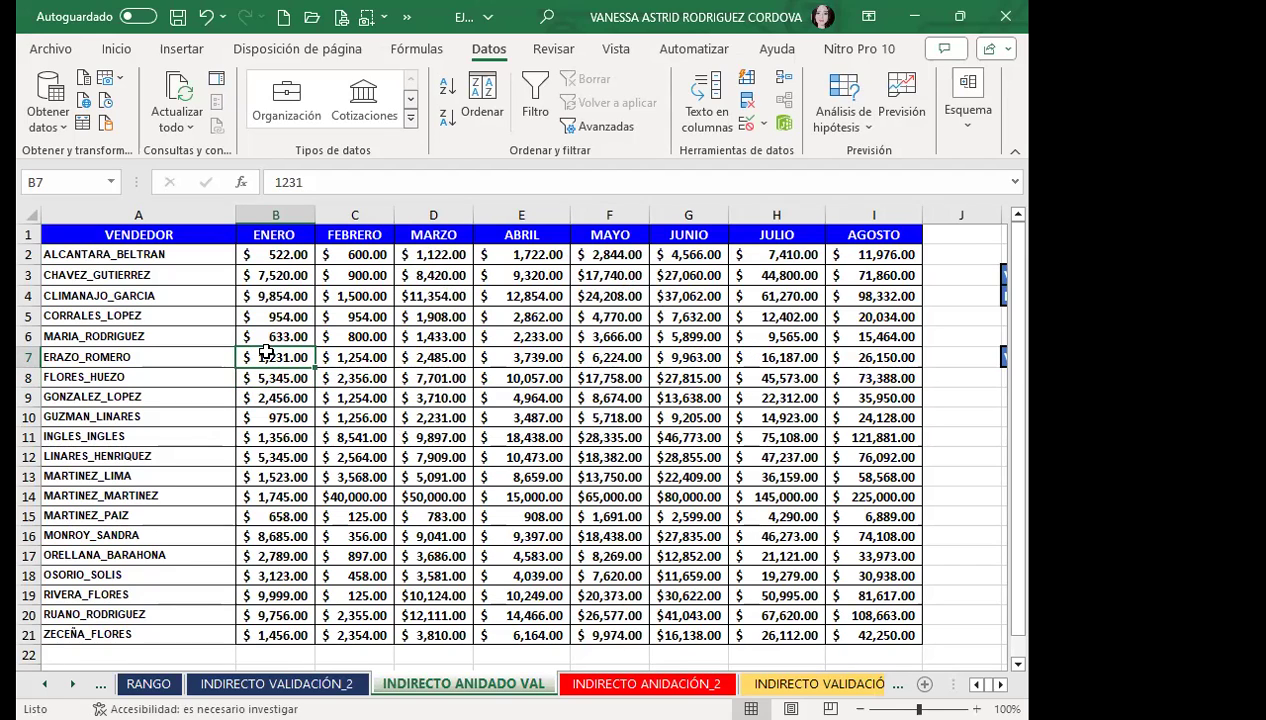
left_click(278, 316)
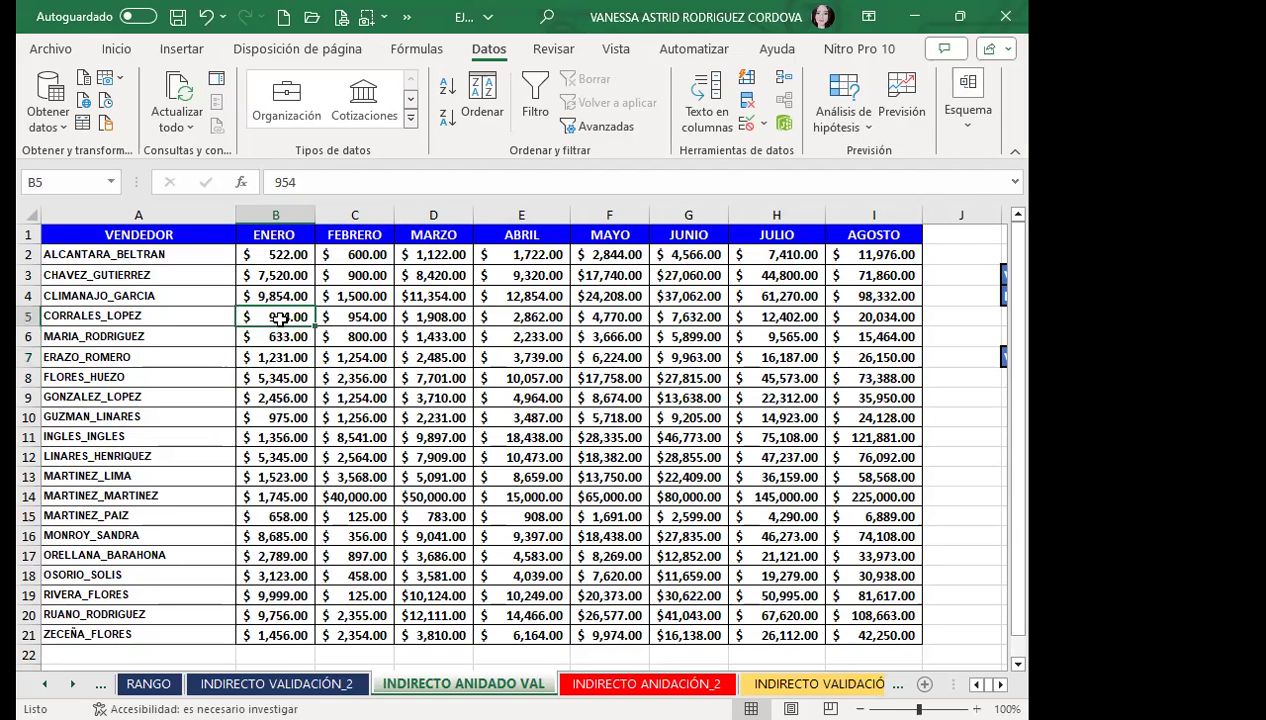
left_click(188, 318)
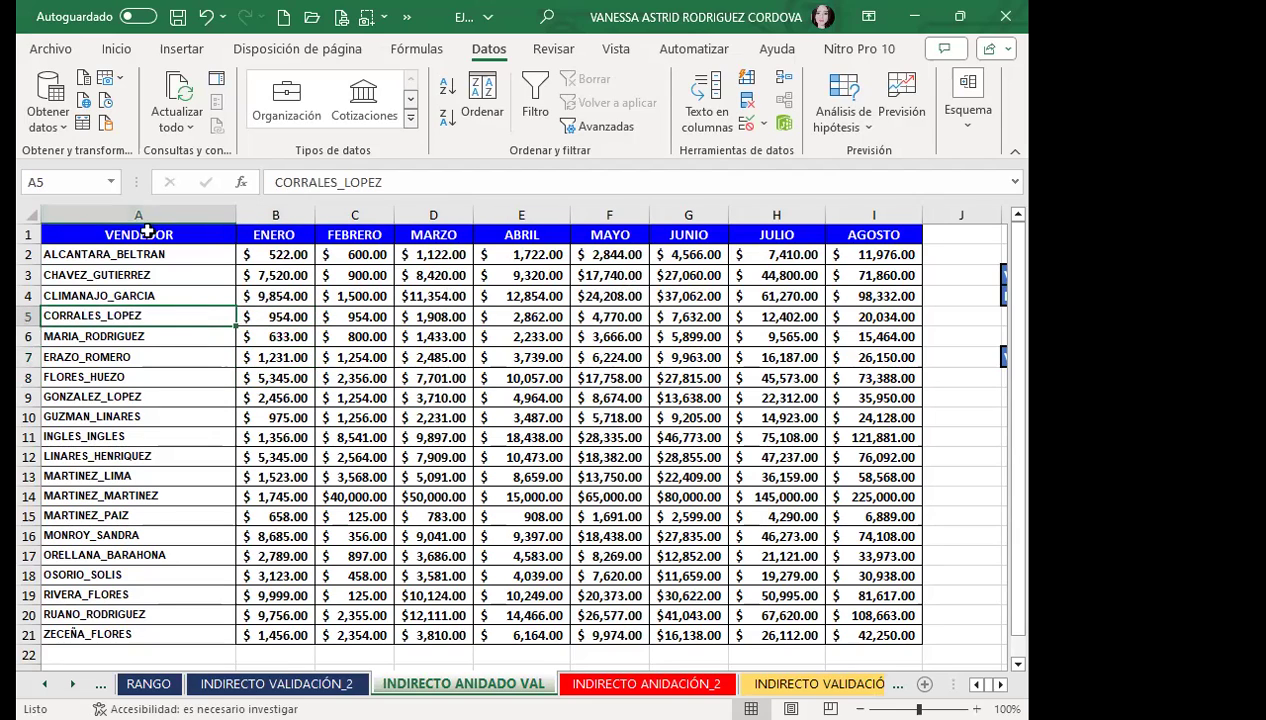
left_click(210, 232)
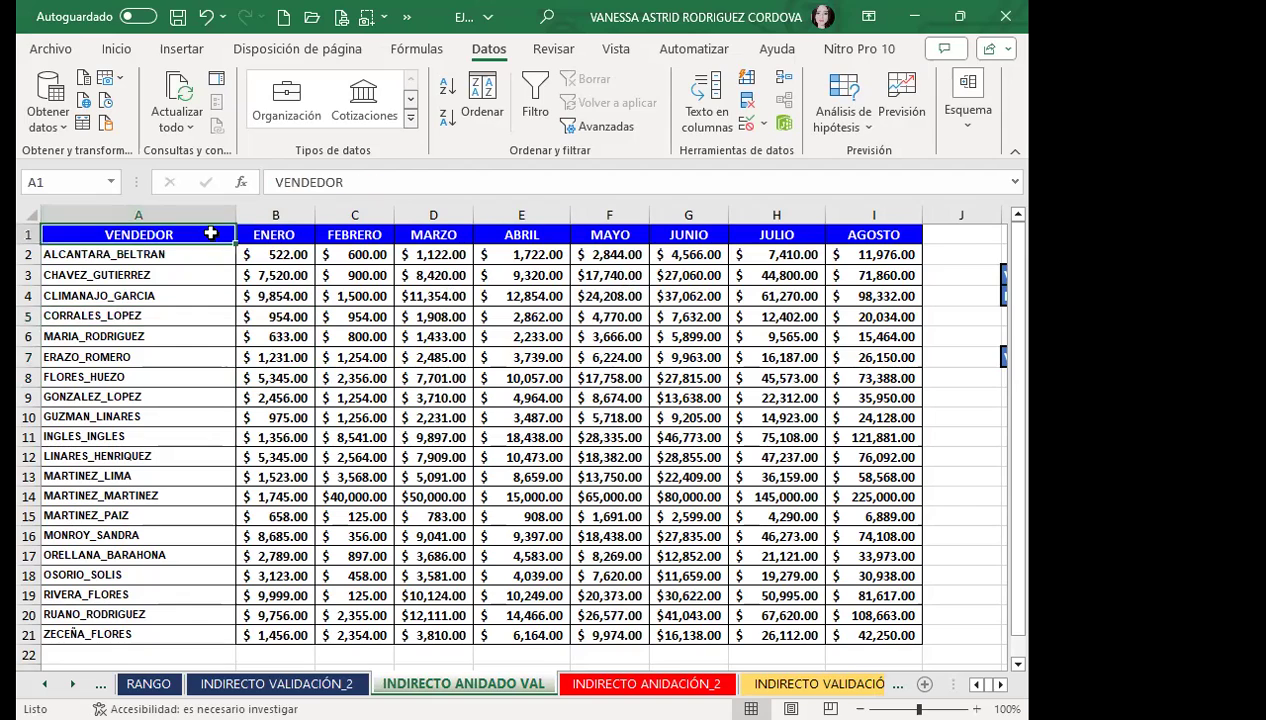
left_click(272, 233)
left_click(384, 236)
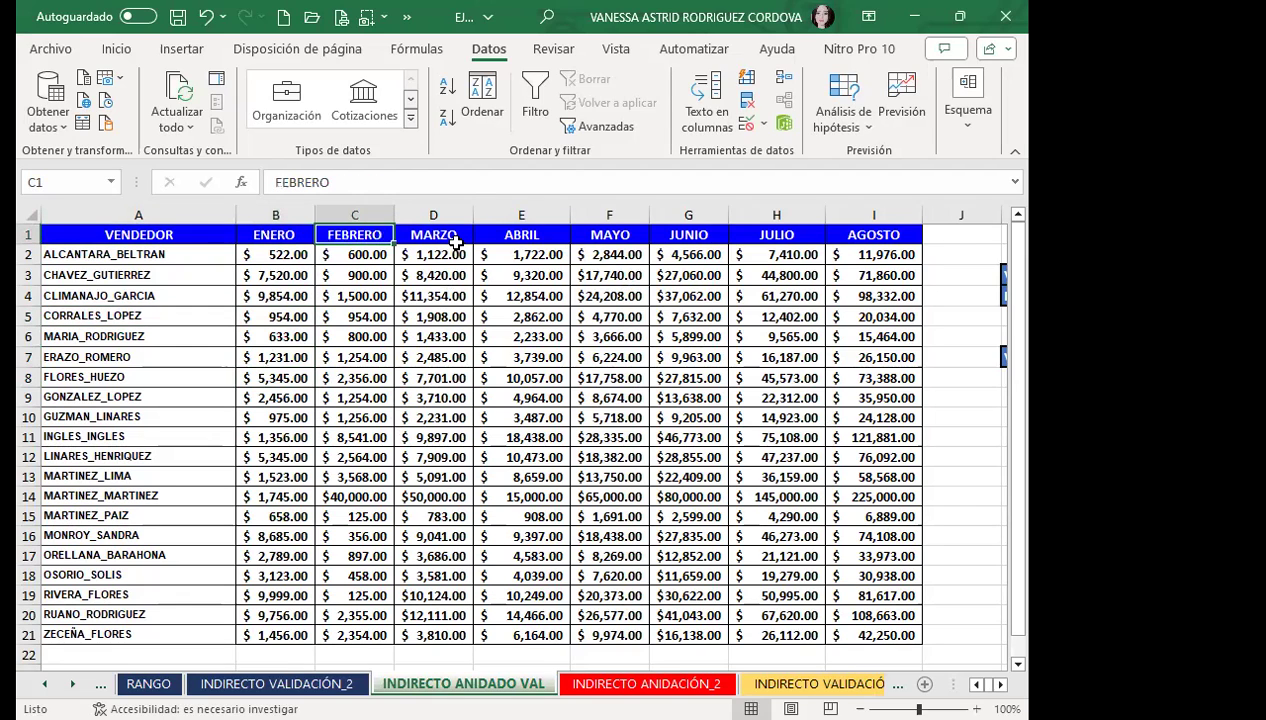
left_click(410, 313)
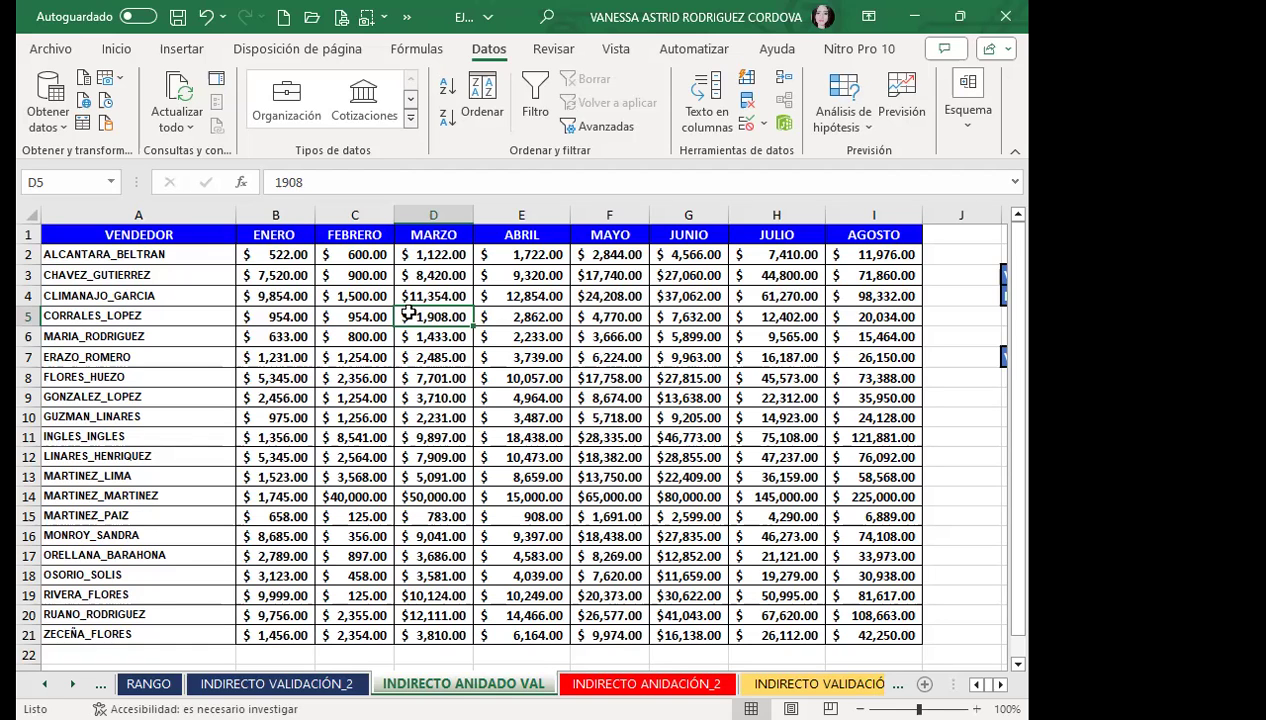
scroll(844, 420, "right", 3)
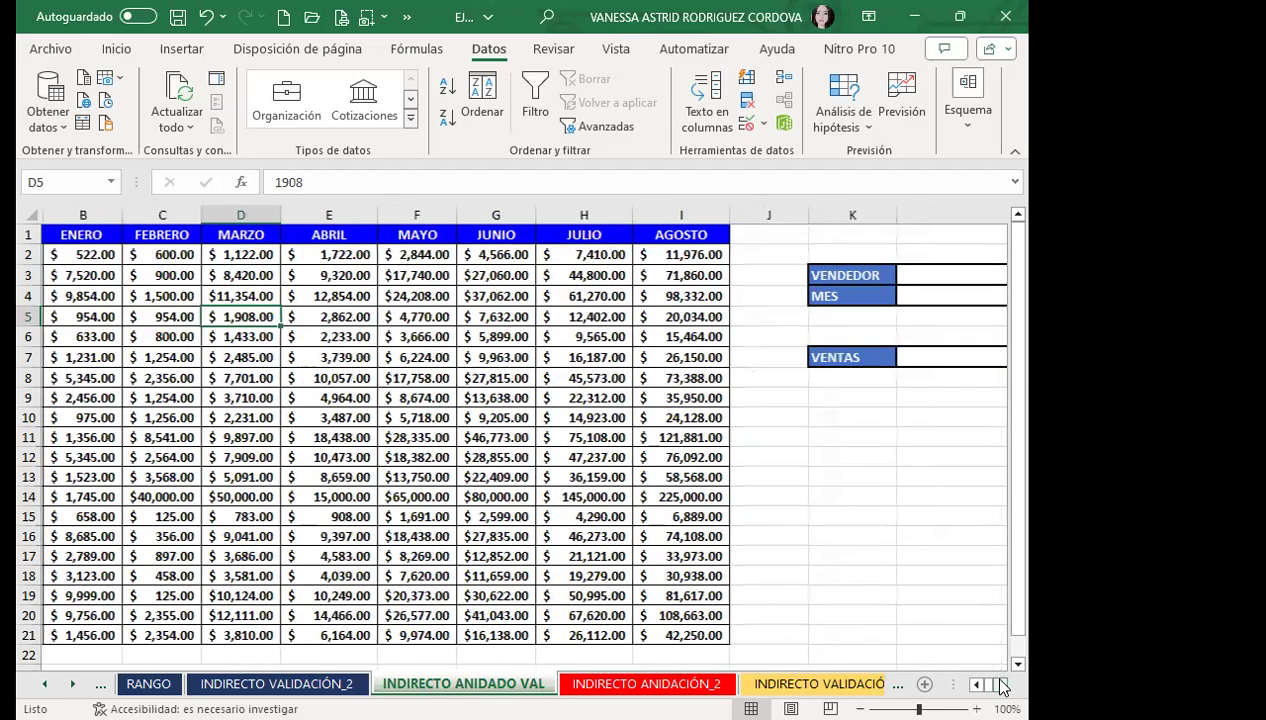
left_click(890, 275)
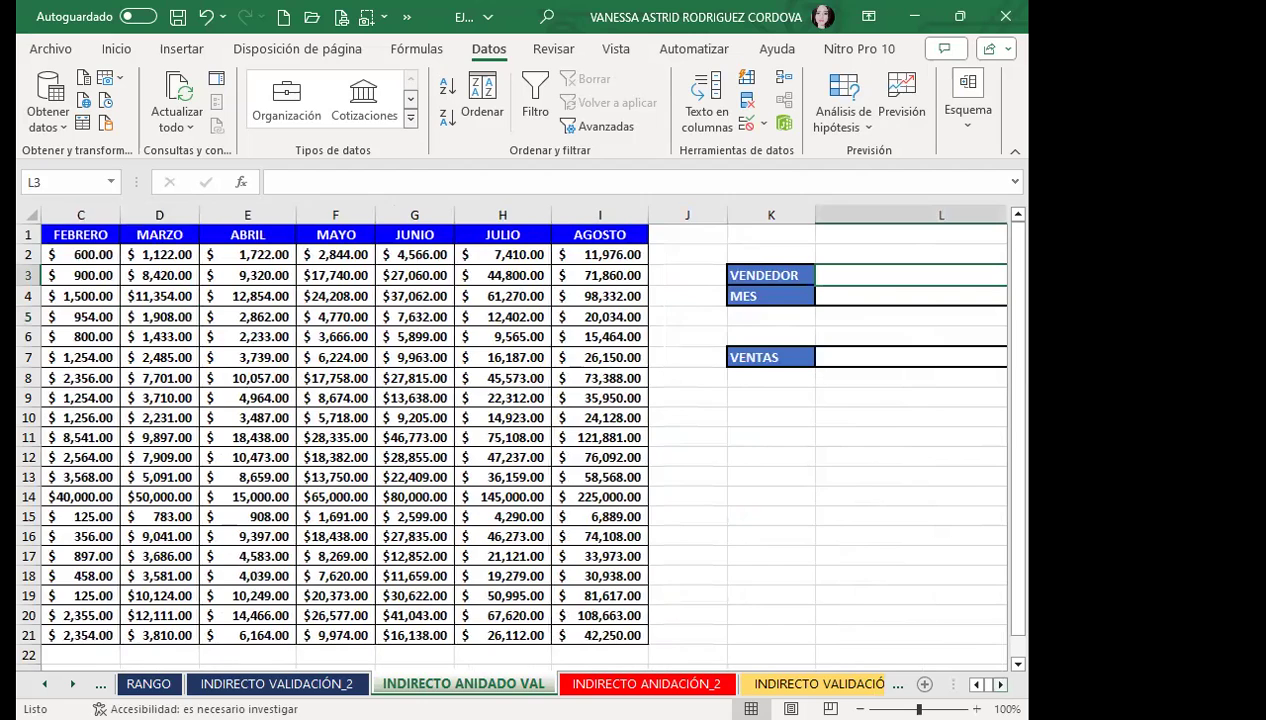
left_click(1000, 684)
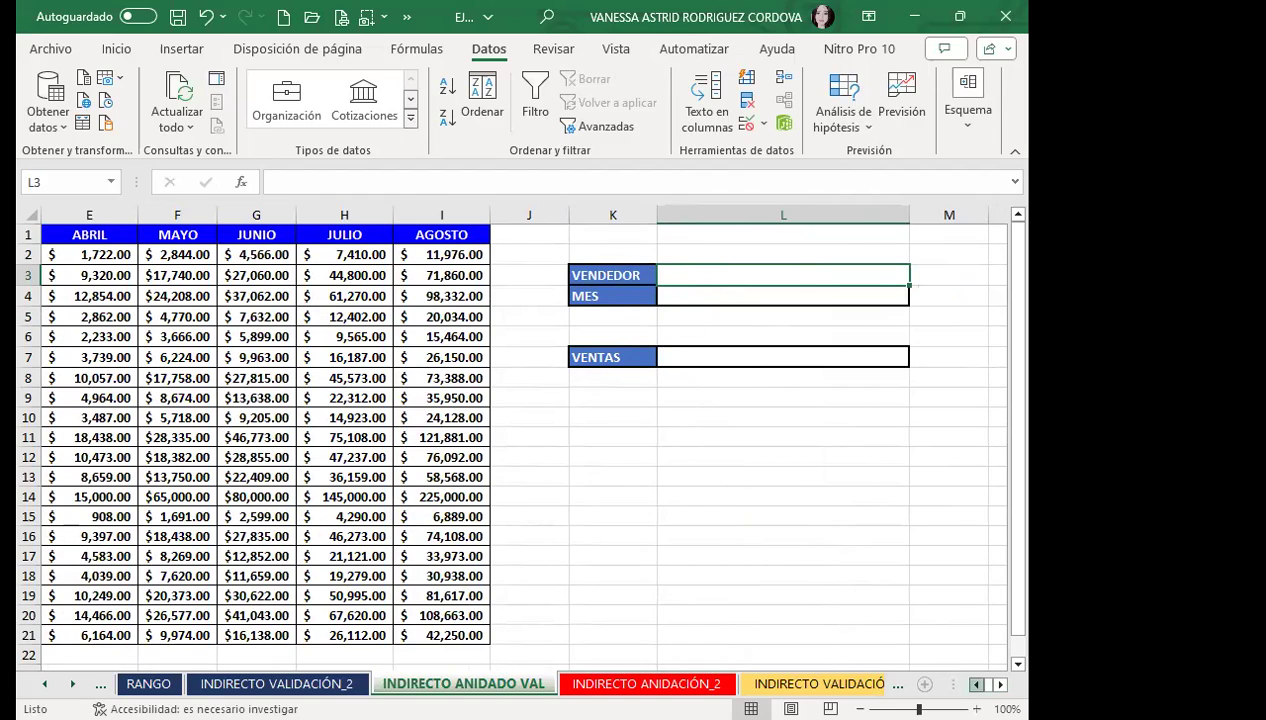
scroll(771, 621, "left", 3)
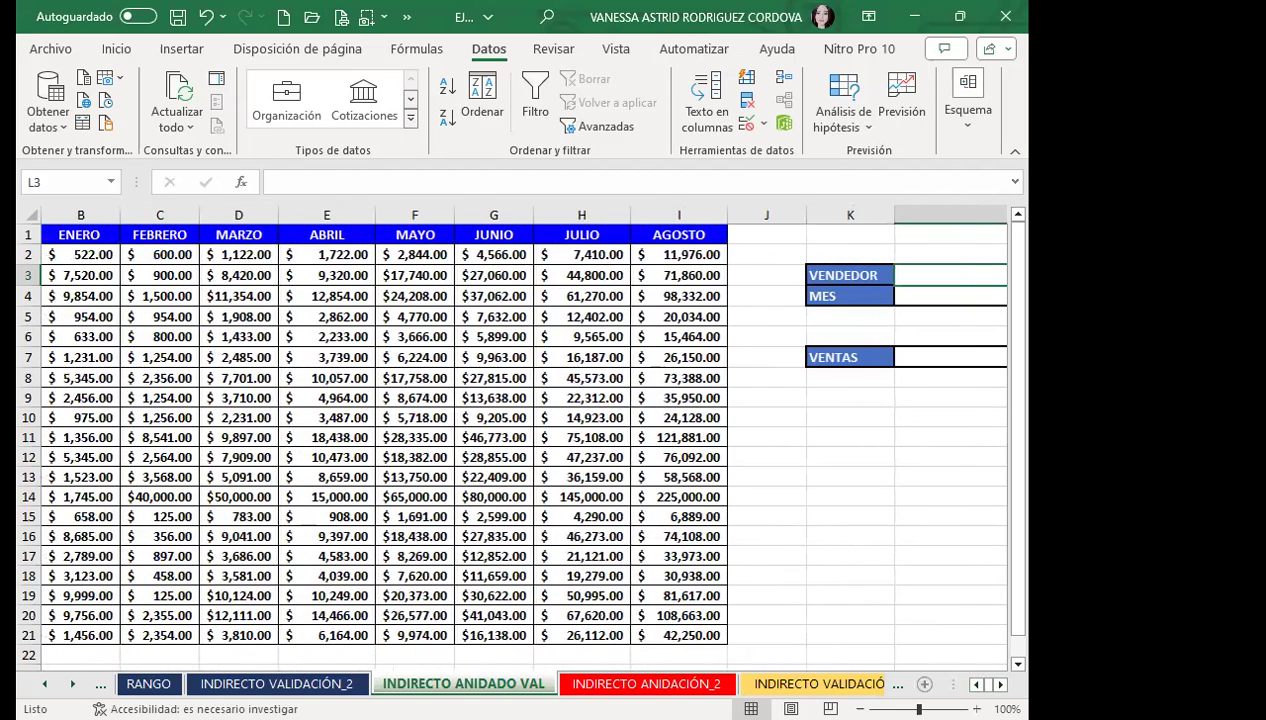
scroll(358, 466, "left", 1)
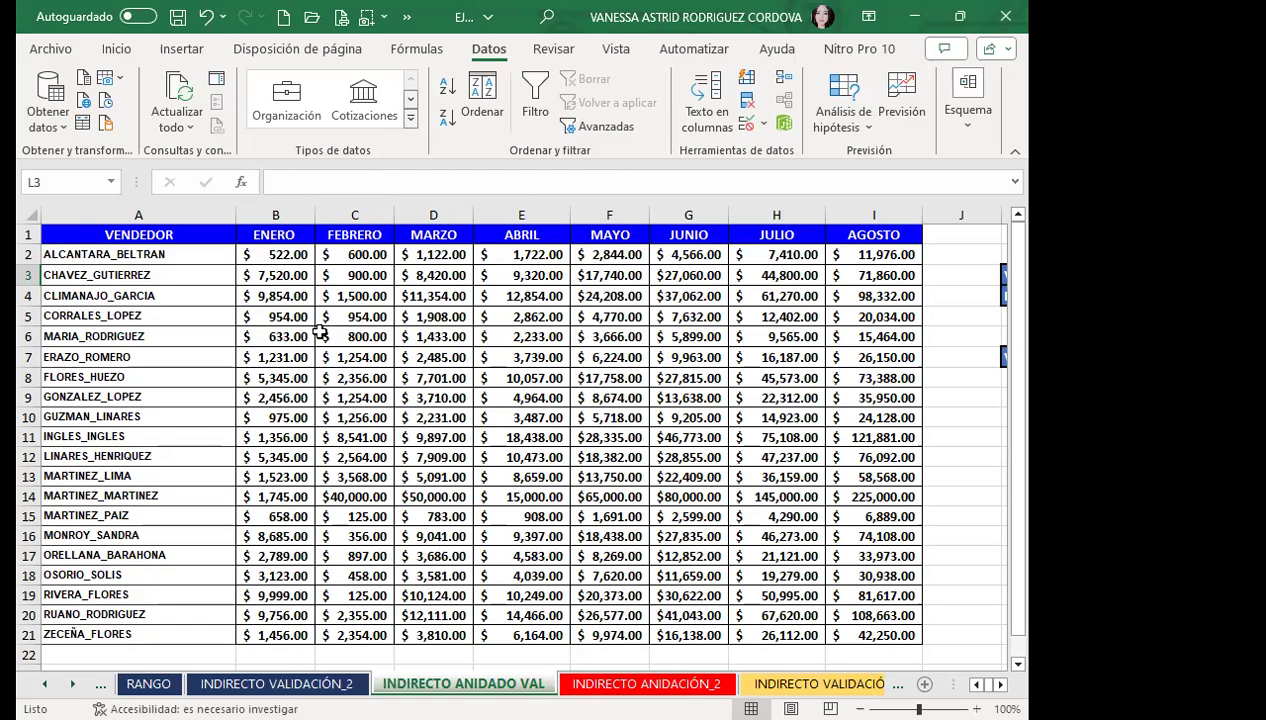
Name the seller list A2:A21 VENDEDORES using the Name Box.
left_click(273, 326)
left_click(192, 256)
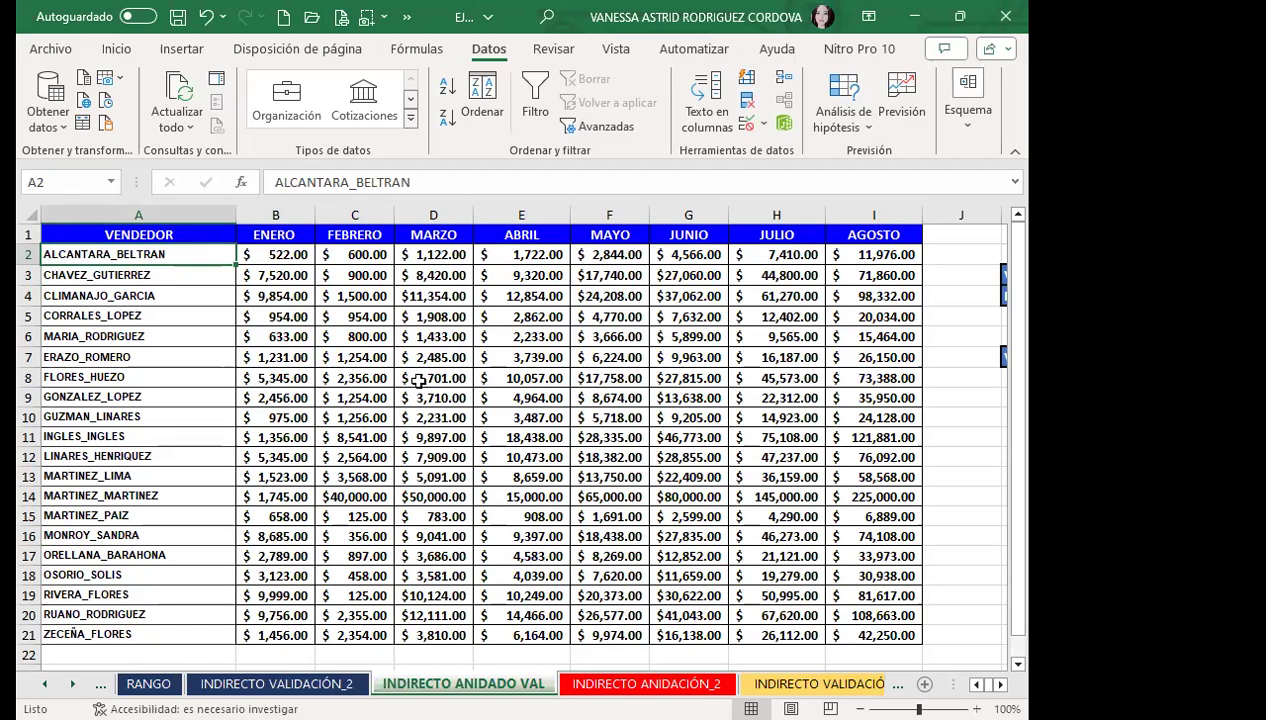
left_click(286, 382)
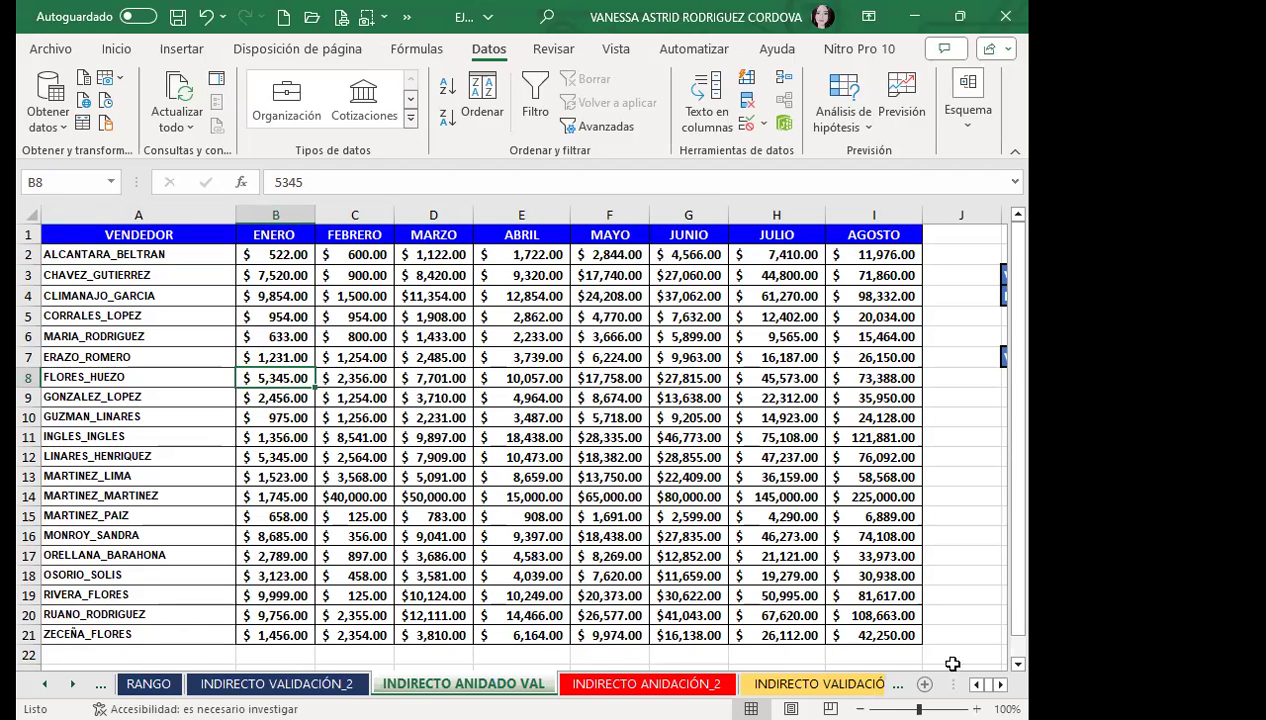
left_click(1000, 684)
left_click(1000, 684)
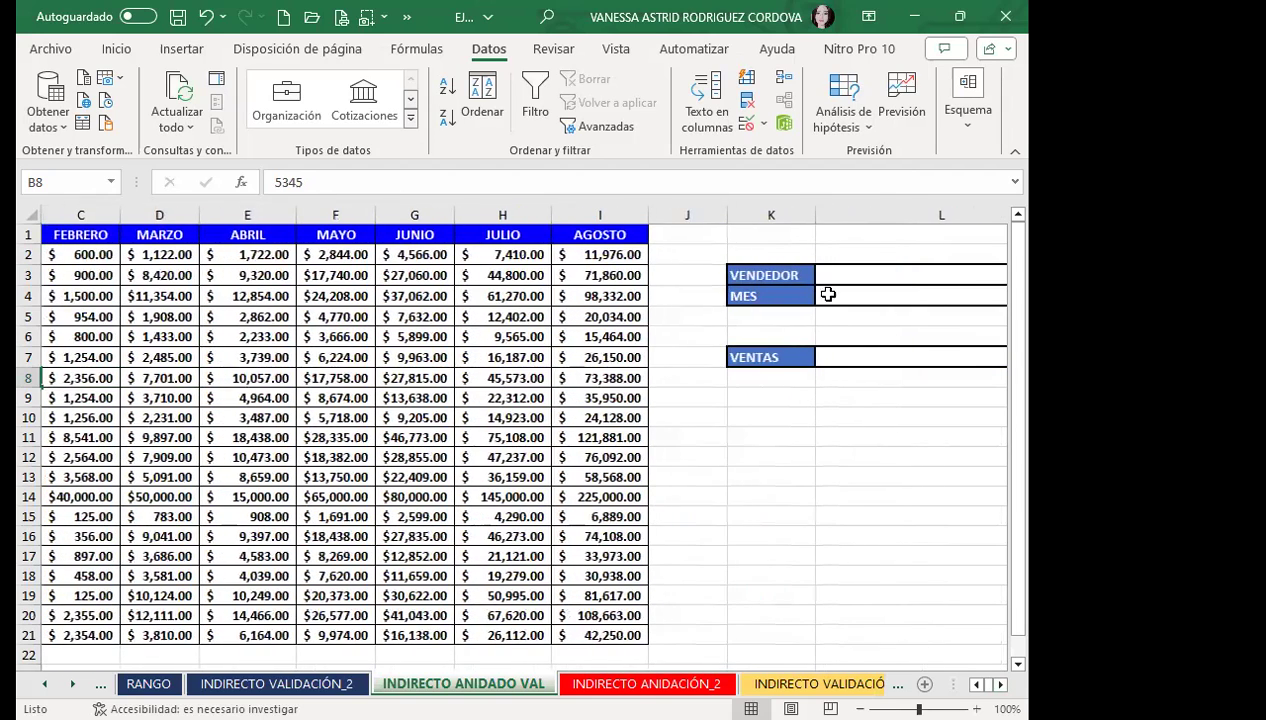
left_click(841, 278)
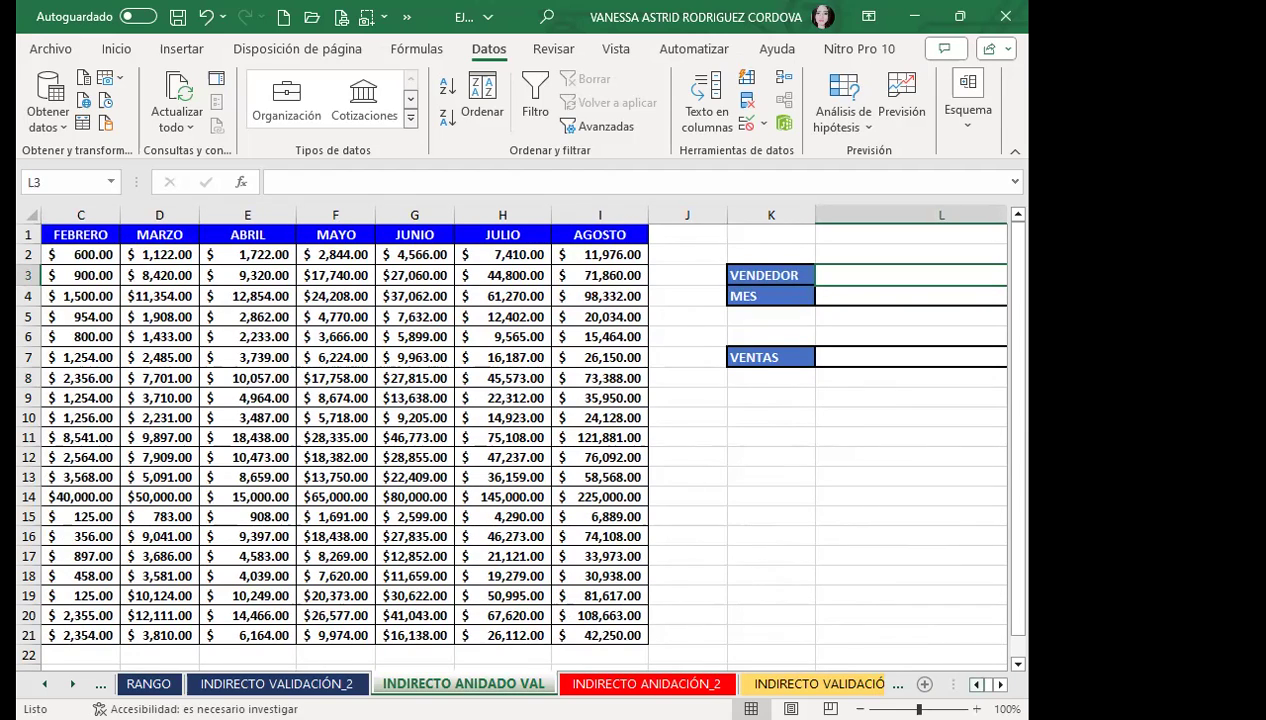
scroll(520, 440, "left", 2)
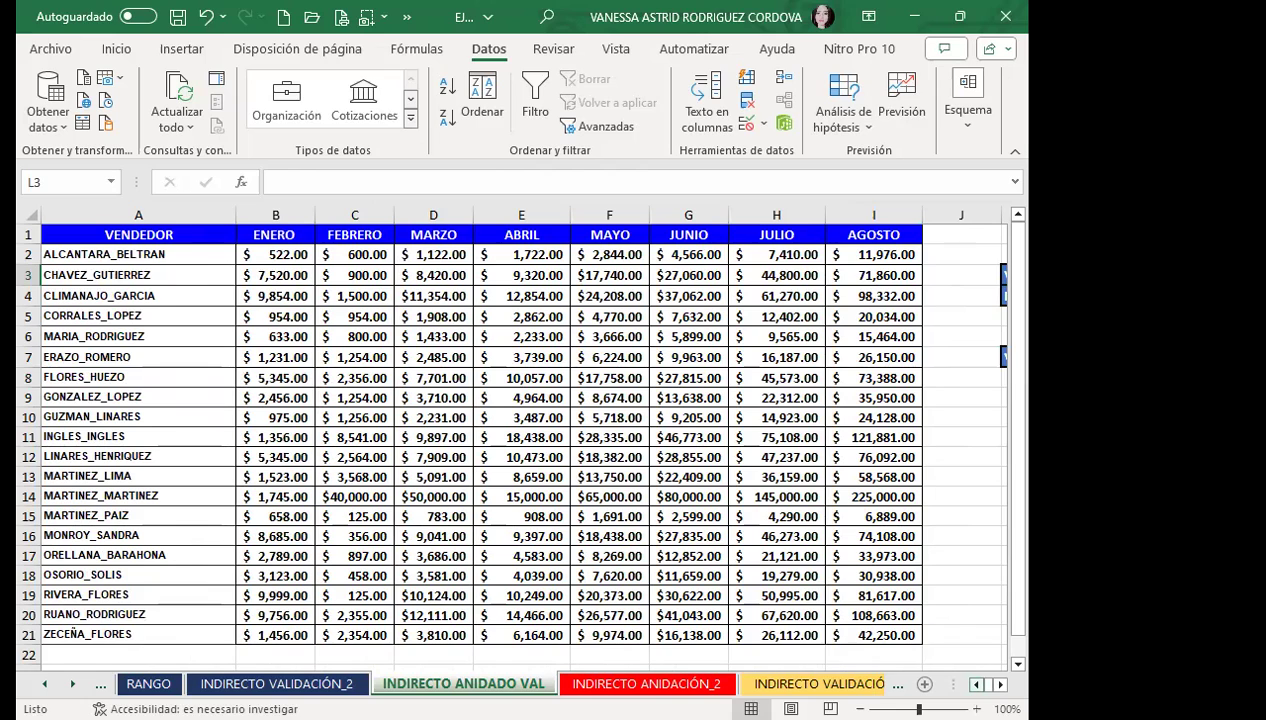
left_click(175, 281)
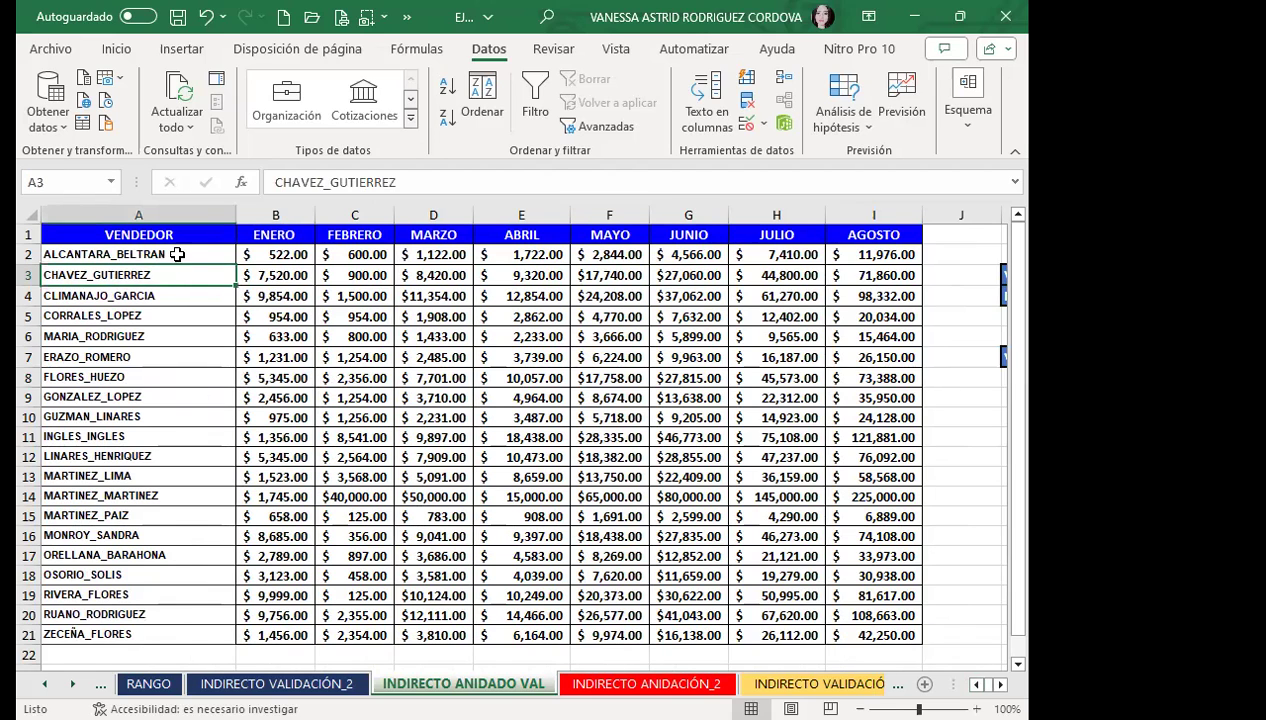
left_click_drag(177, 254, 144, 634)
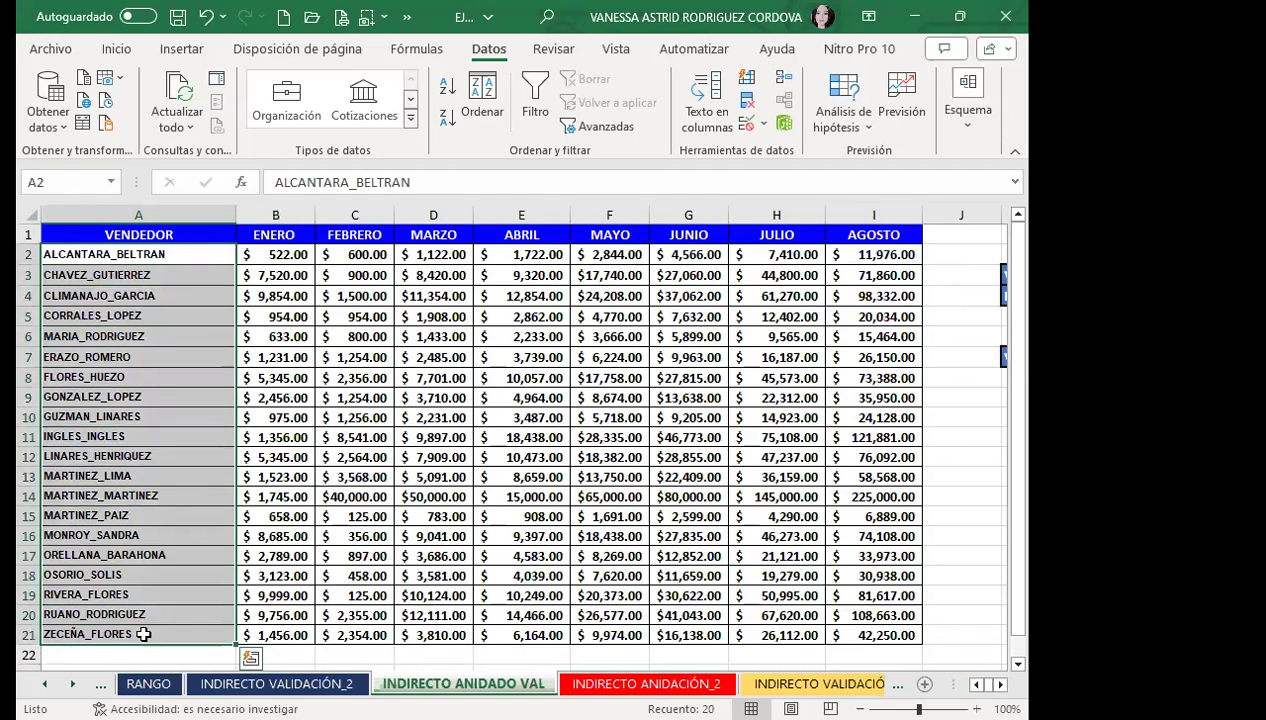
left_click(59, 182)
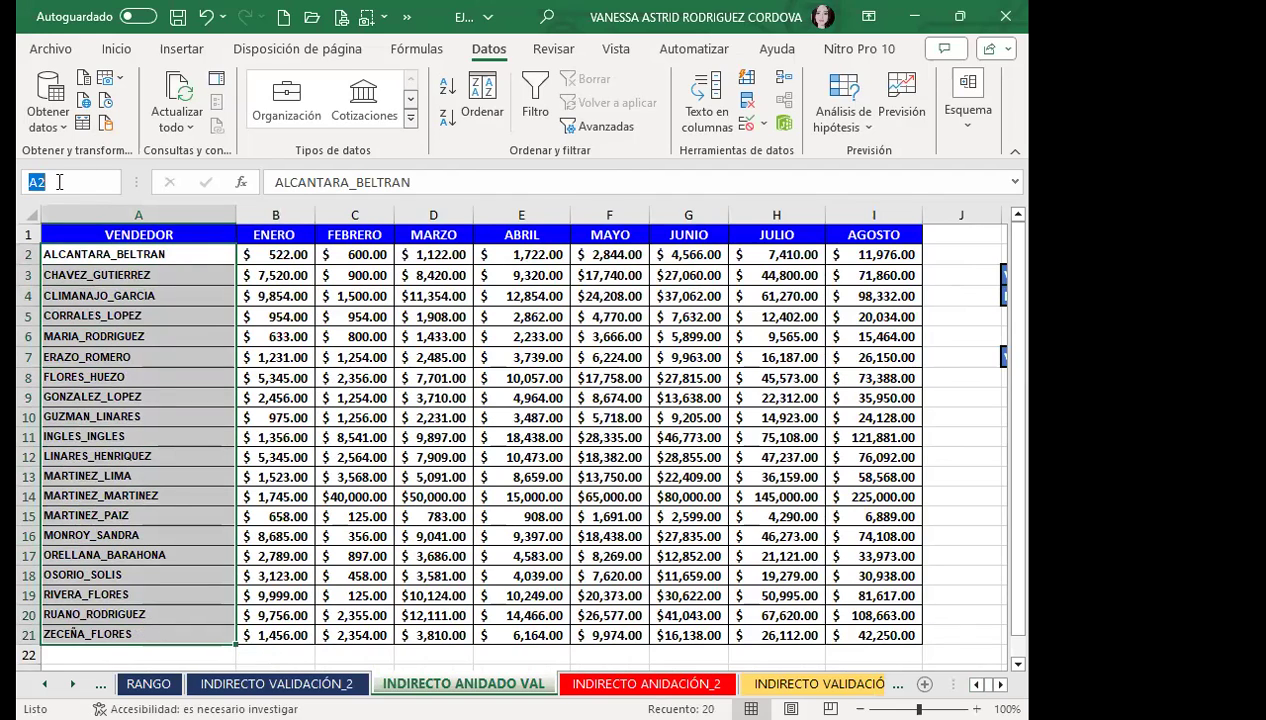
type("VENDEDORES")
key("Return")
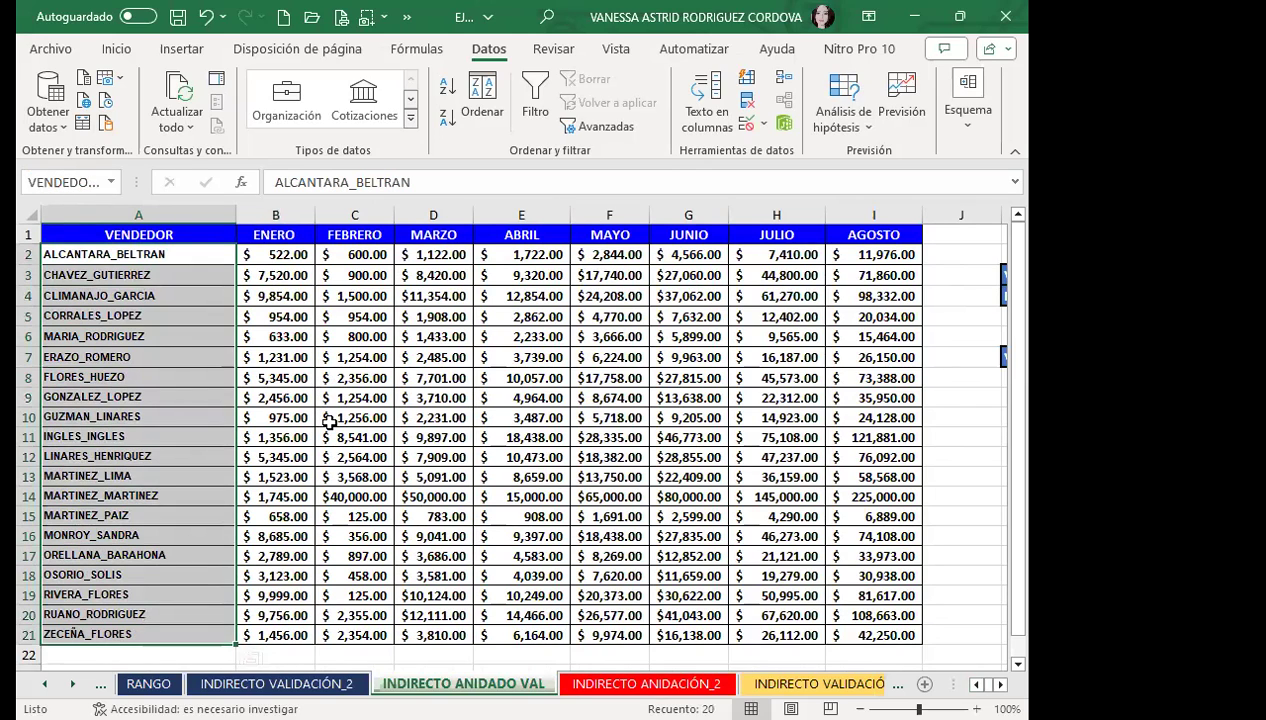
Name the month headers B1:I1 MESES using the Name Box.
left_click(277, 336)
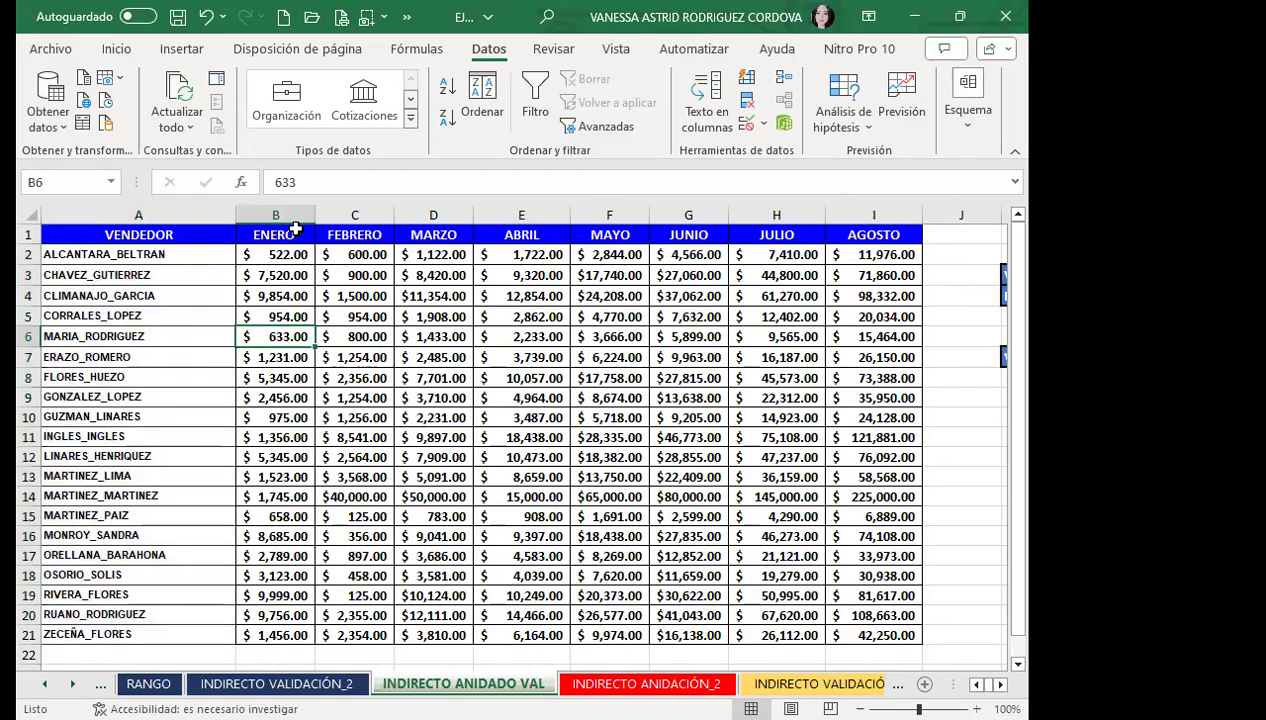
left_click_drag(275, 232, 873, 232)
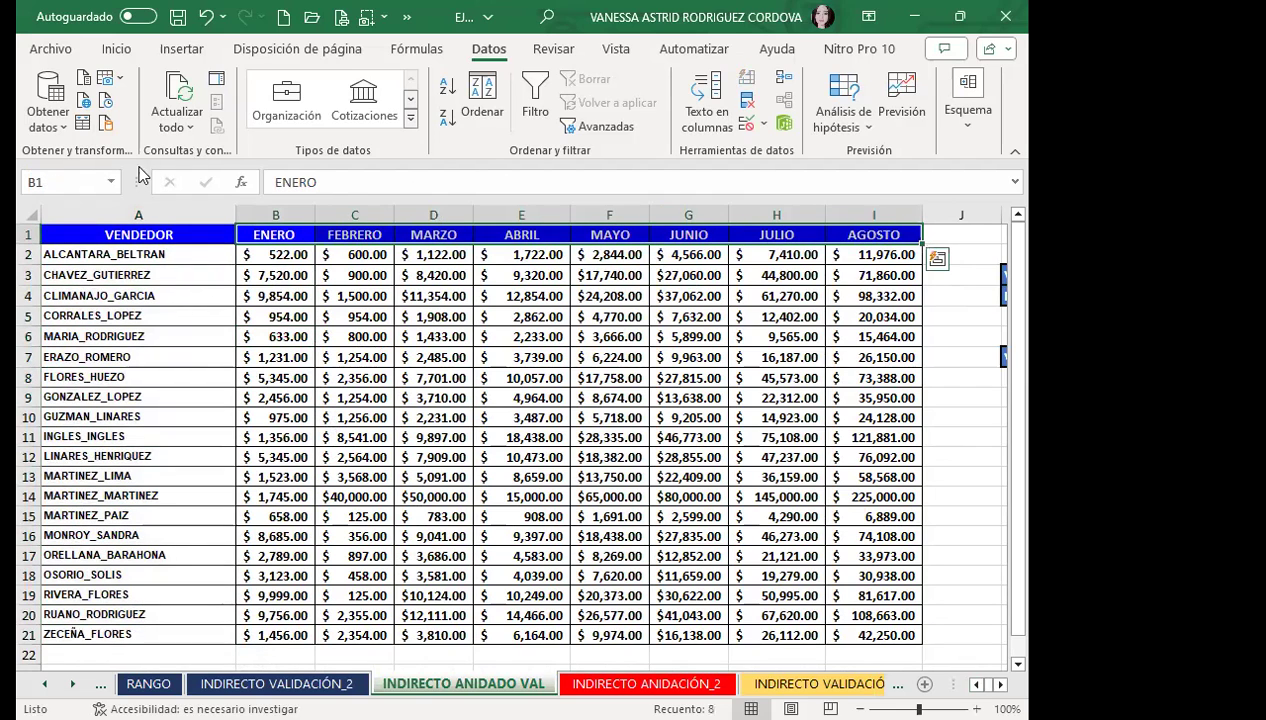
left_click(91, 180)
type("MESES")
key("Return")
Give the VENDEDOR input cell a dropdown list sourced from =VENDEDORES.
left_click(1001, 684)
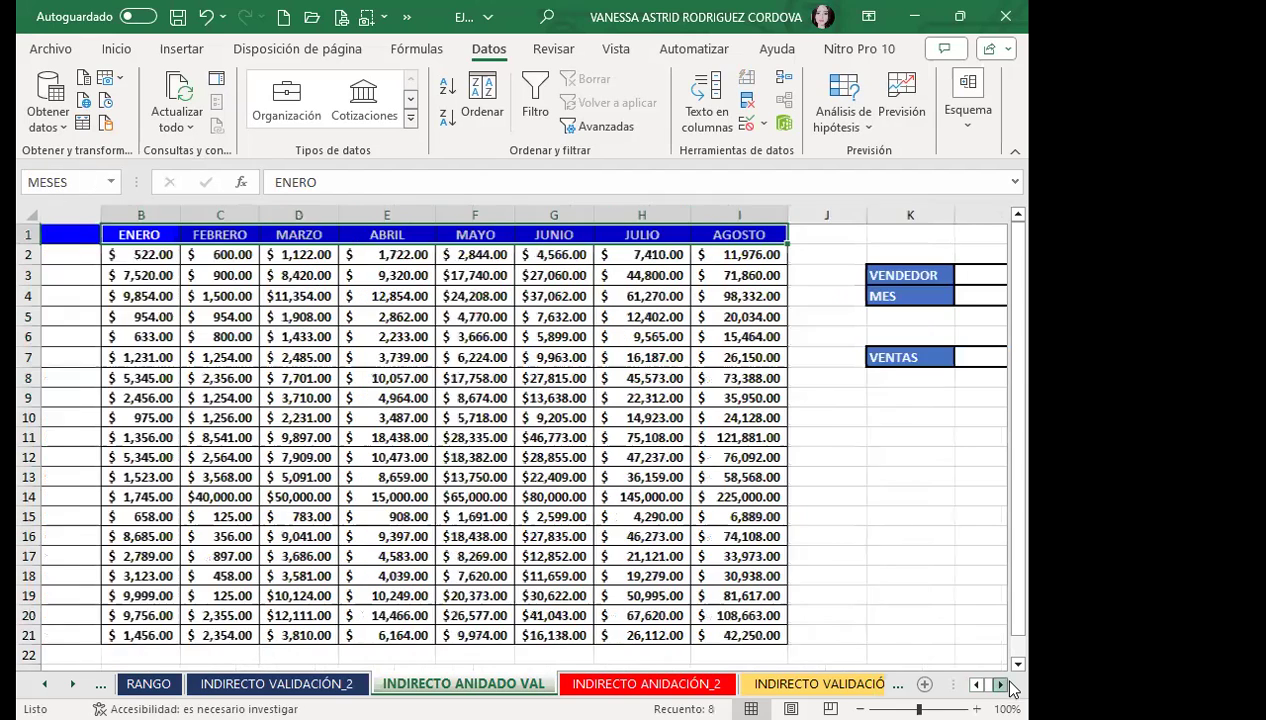
left_click(1001, 684)
left_click(809, 274)
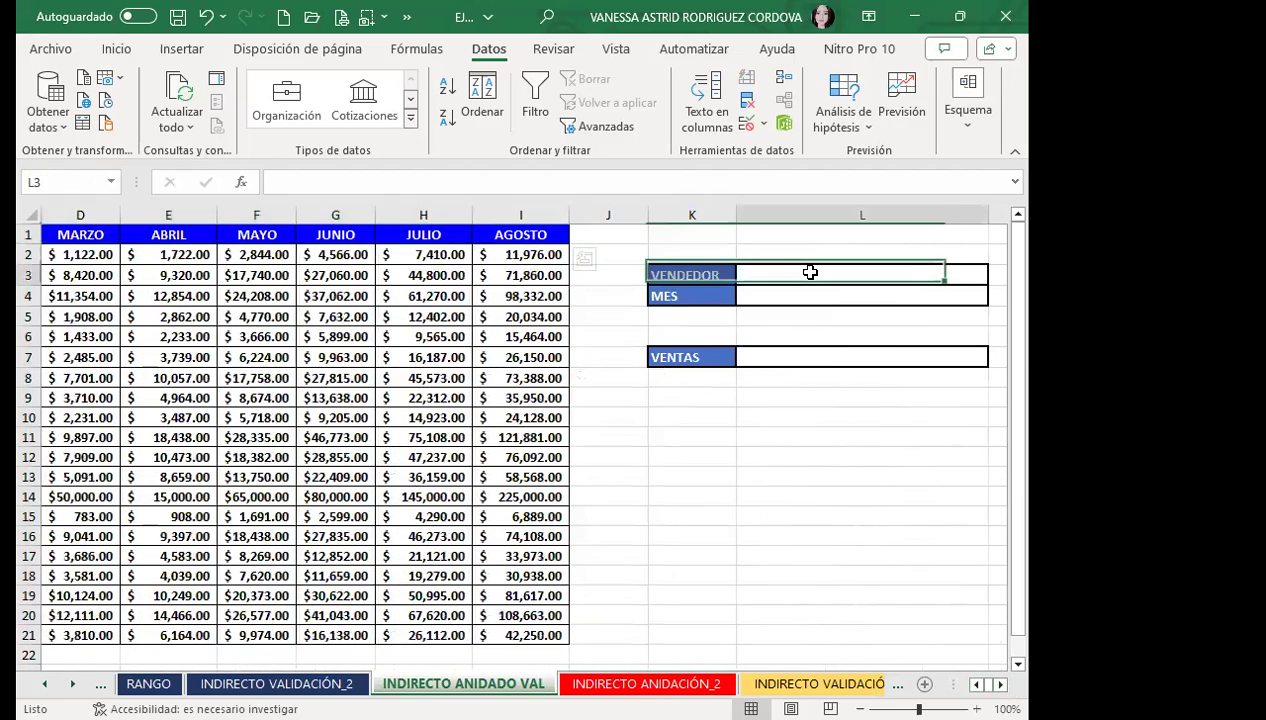
left_click(745, 128)
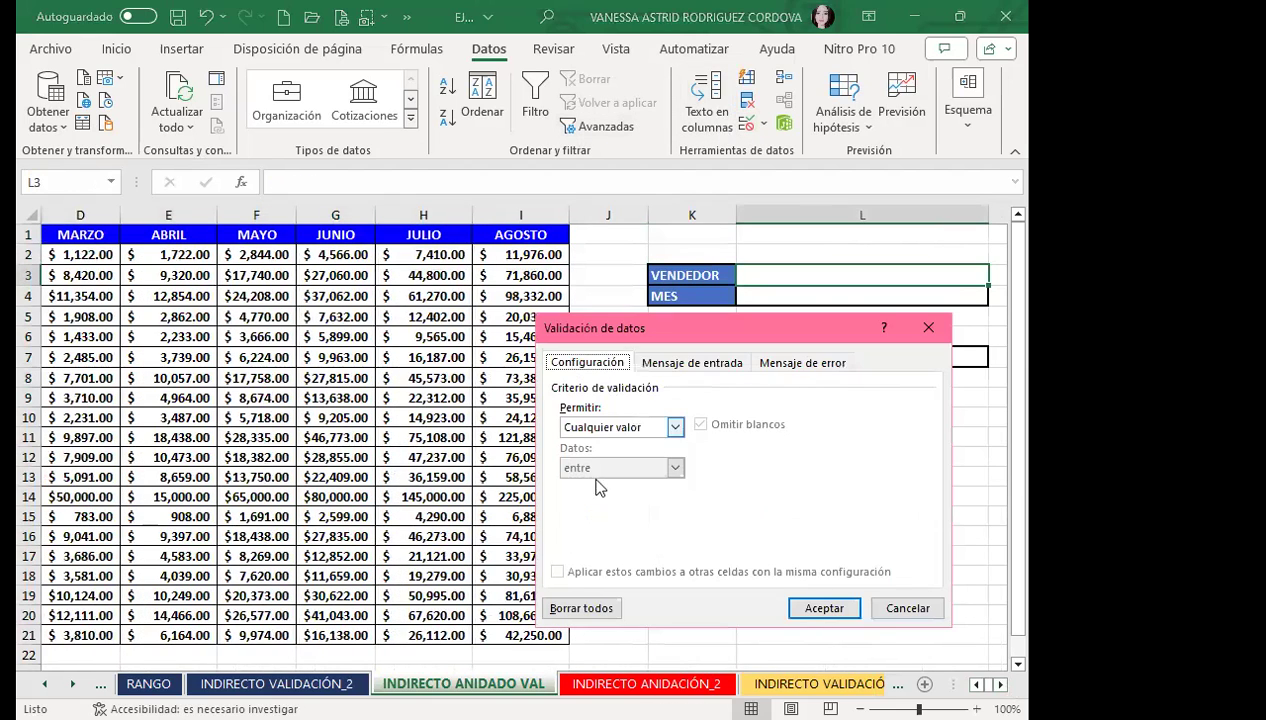
left_click(675, 430)
left_click(567, 479)
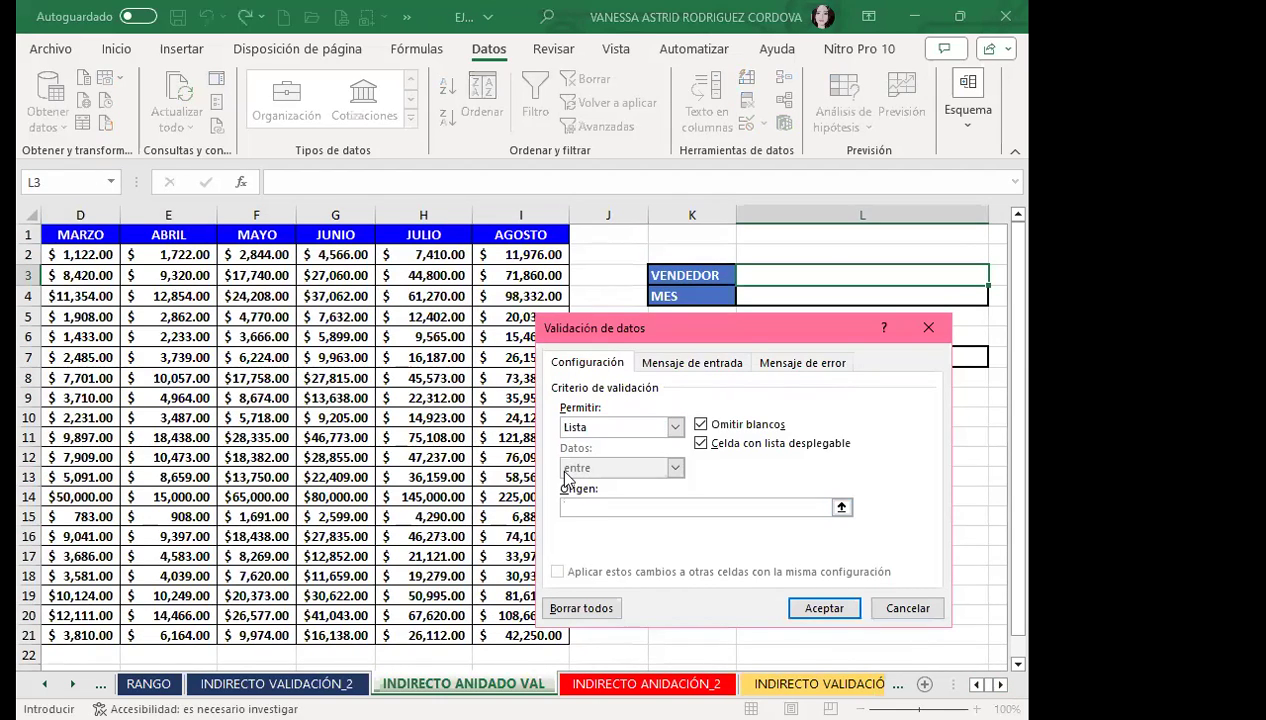
type("=VENDEDORES")
left_click(811, 619)
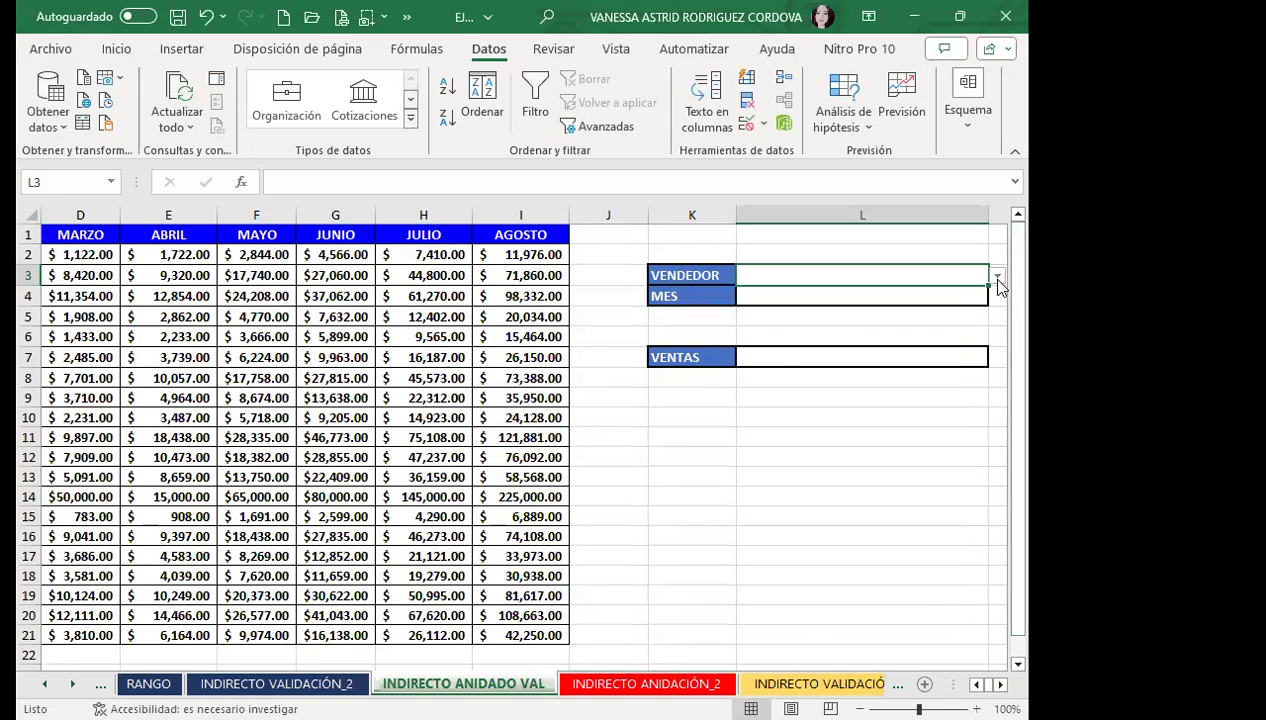
left_click(996, 277)
Add a =MESES dropdown list to the MES cell L4 and check its months.
left_click(862, 305)
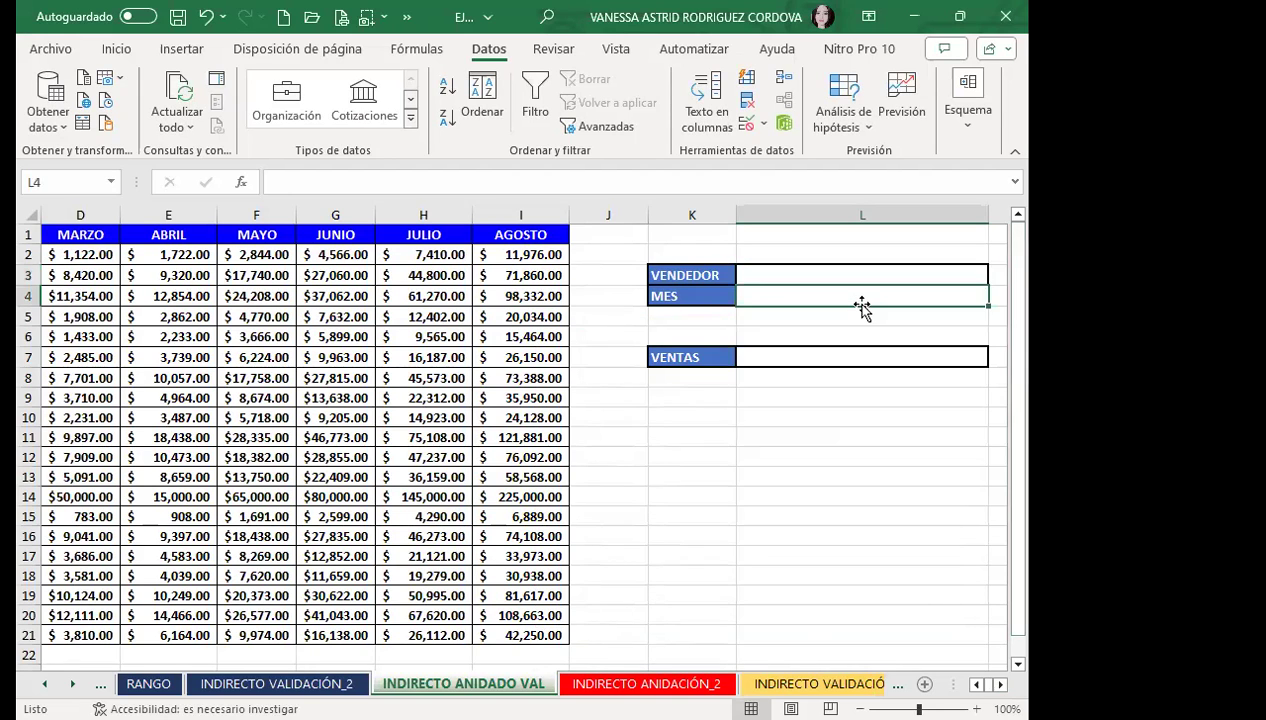
left_click(746, 122)
left_click(672, 427)
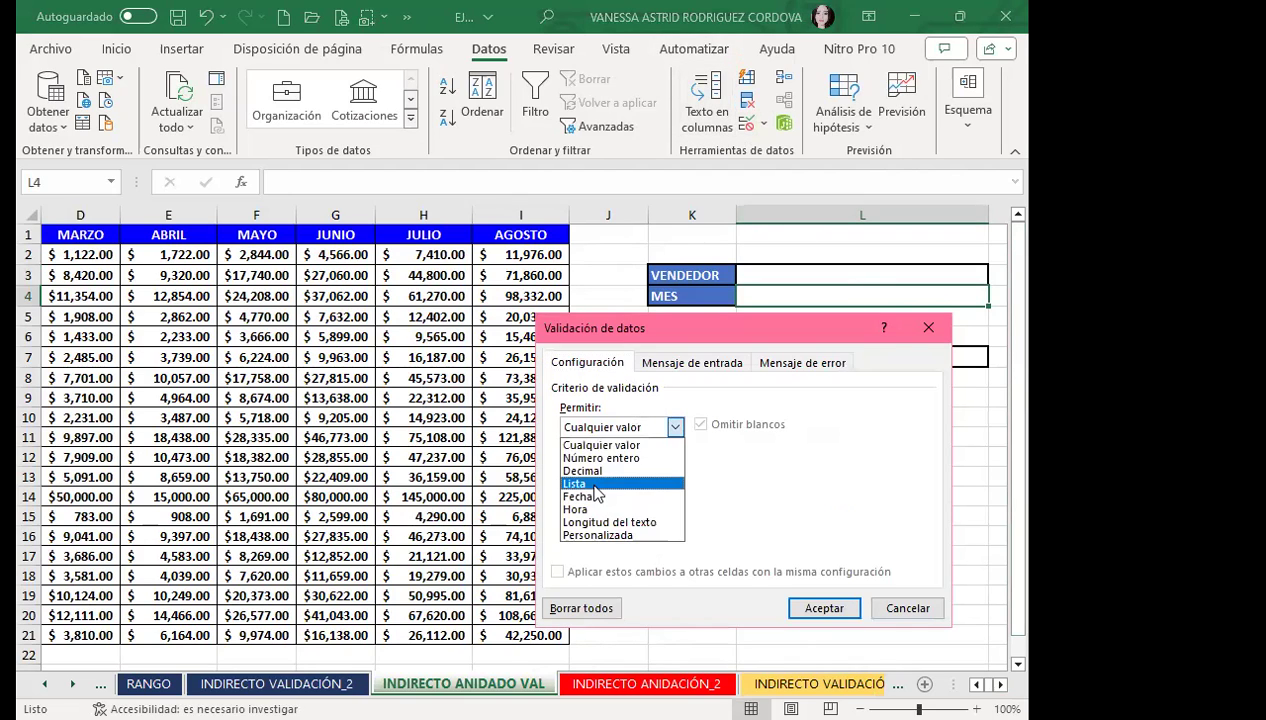
left_click(592, 485)
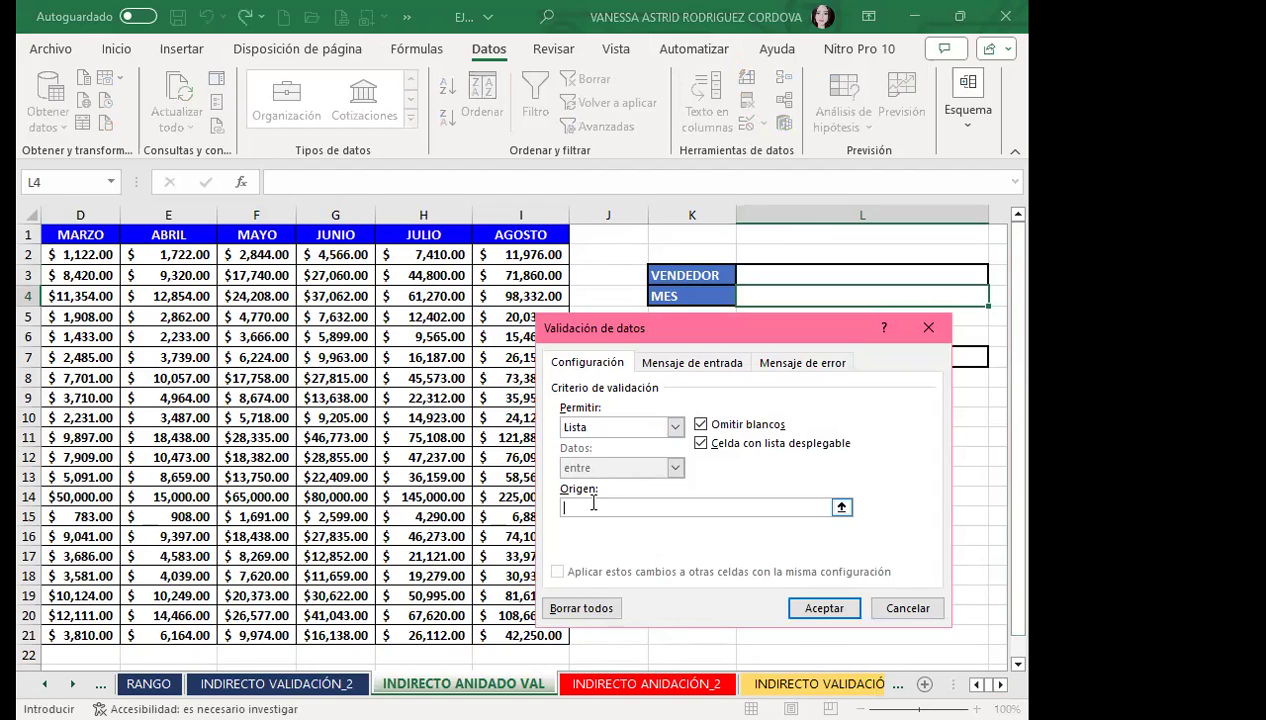
type("=")
type("MESES")
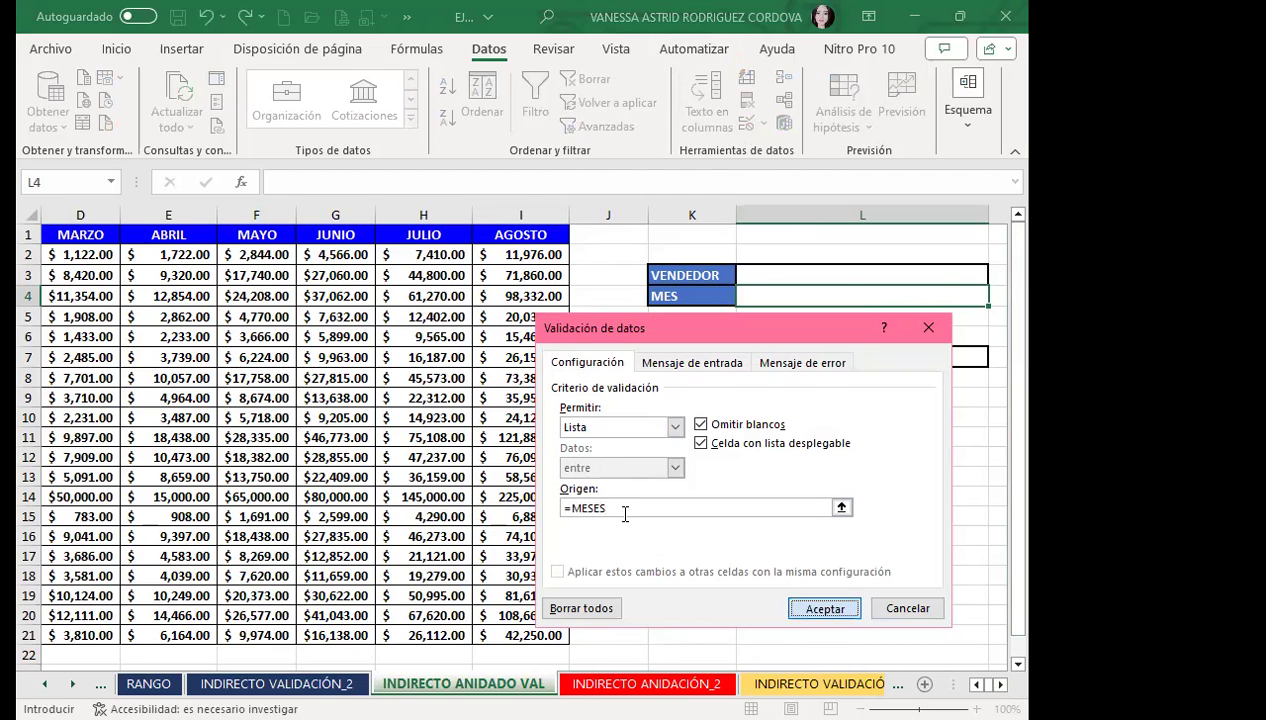
left_click(824, 608)
left_click(997, 297)
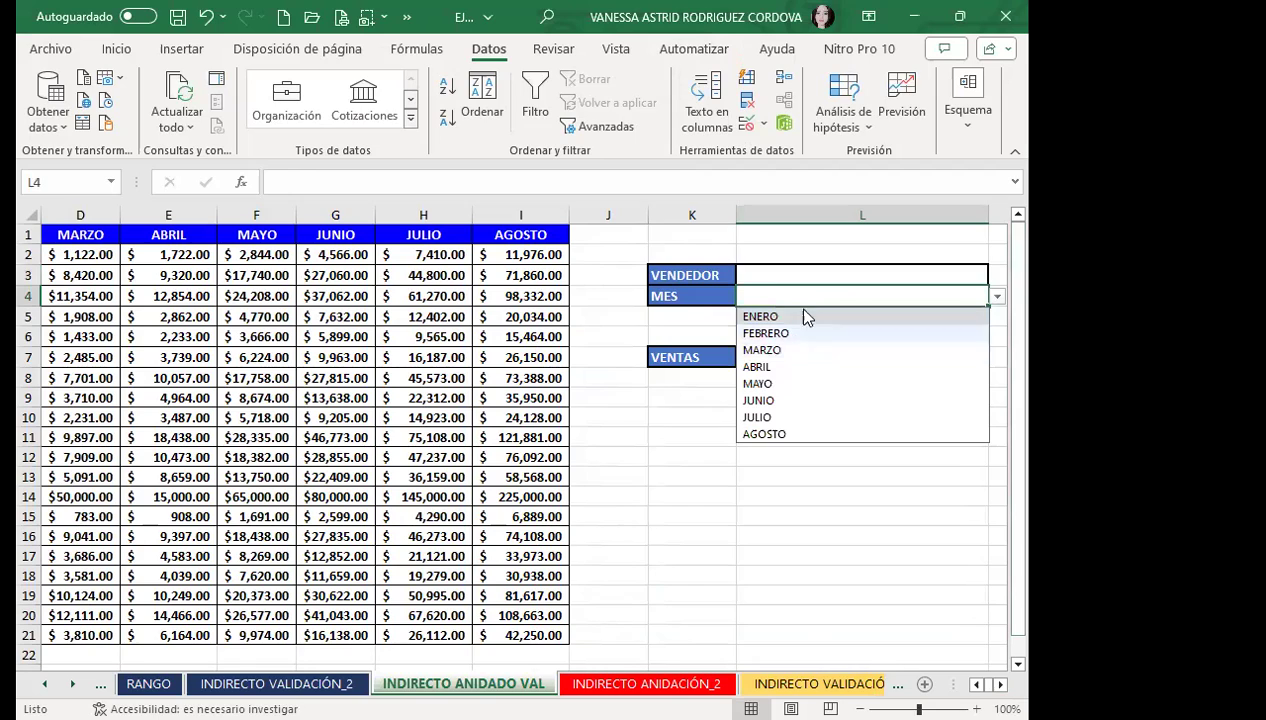
left_click(798, 293)
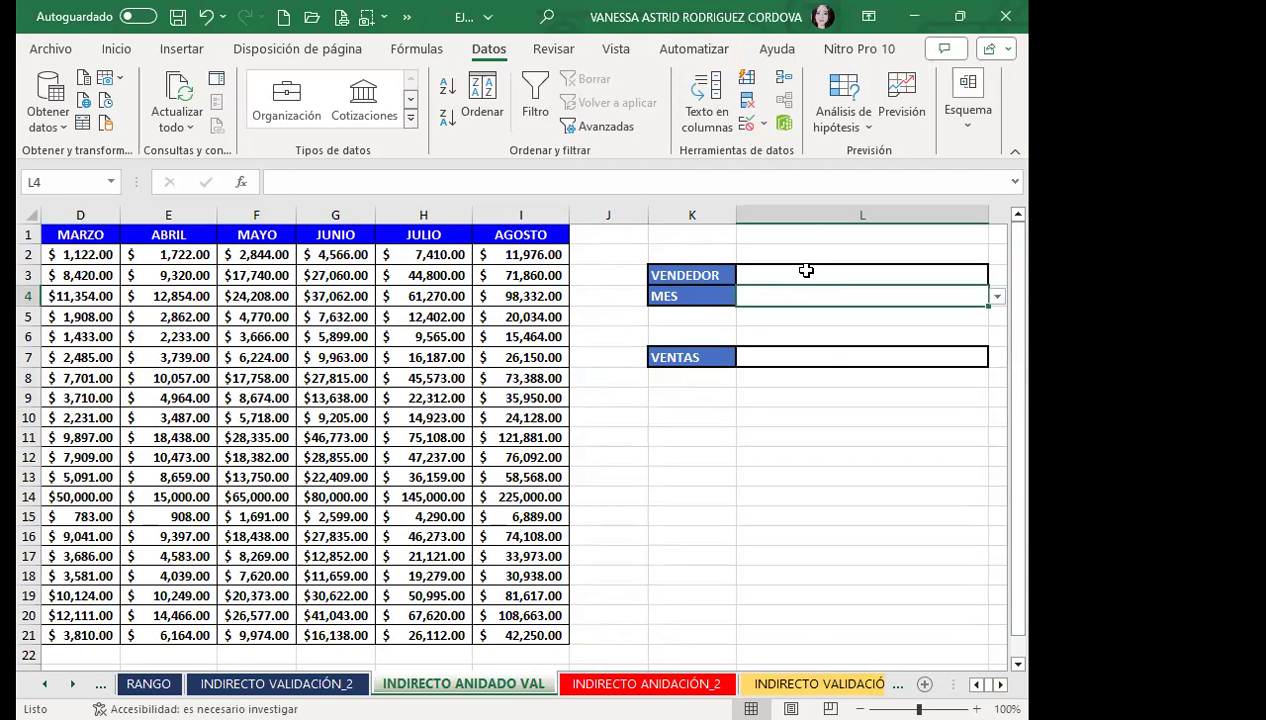
left_click(802, 274)
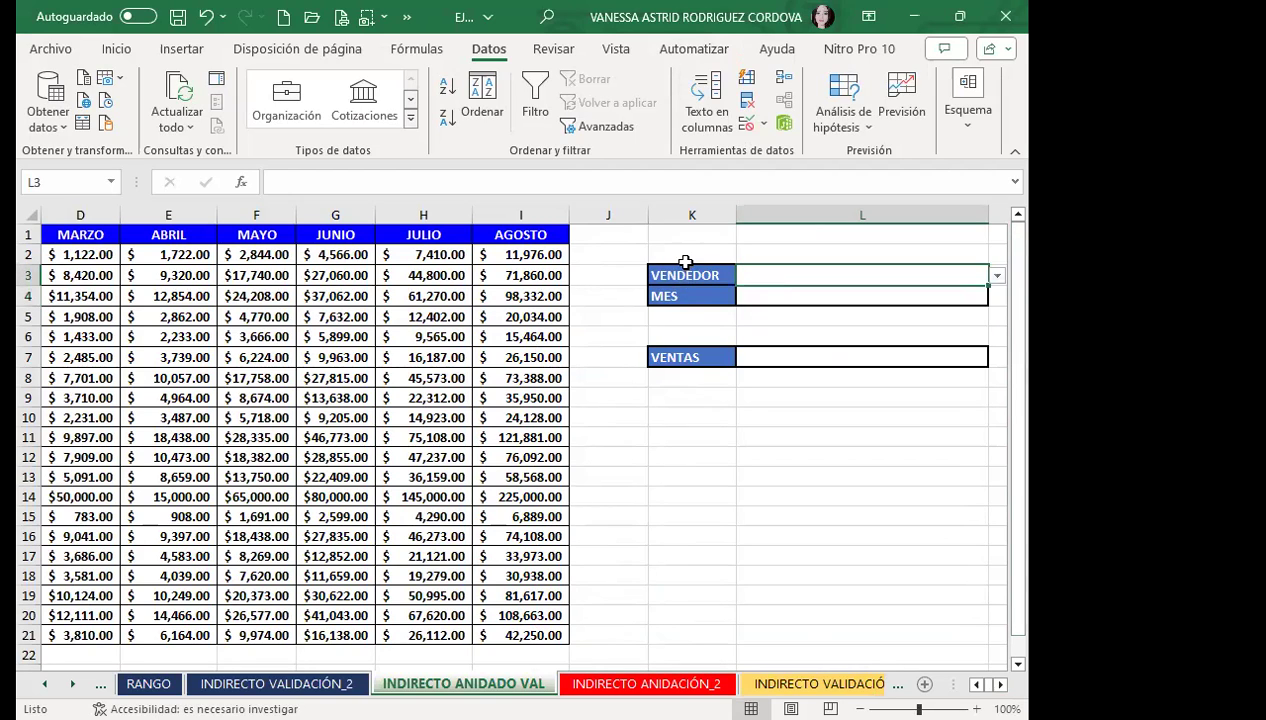
left_click(998, 277)
left_click(758, 297)
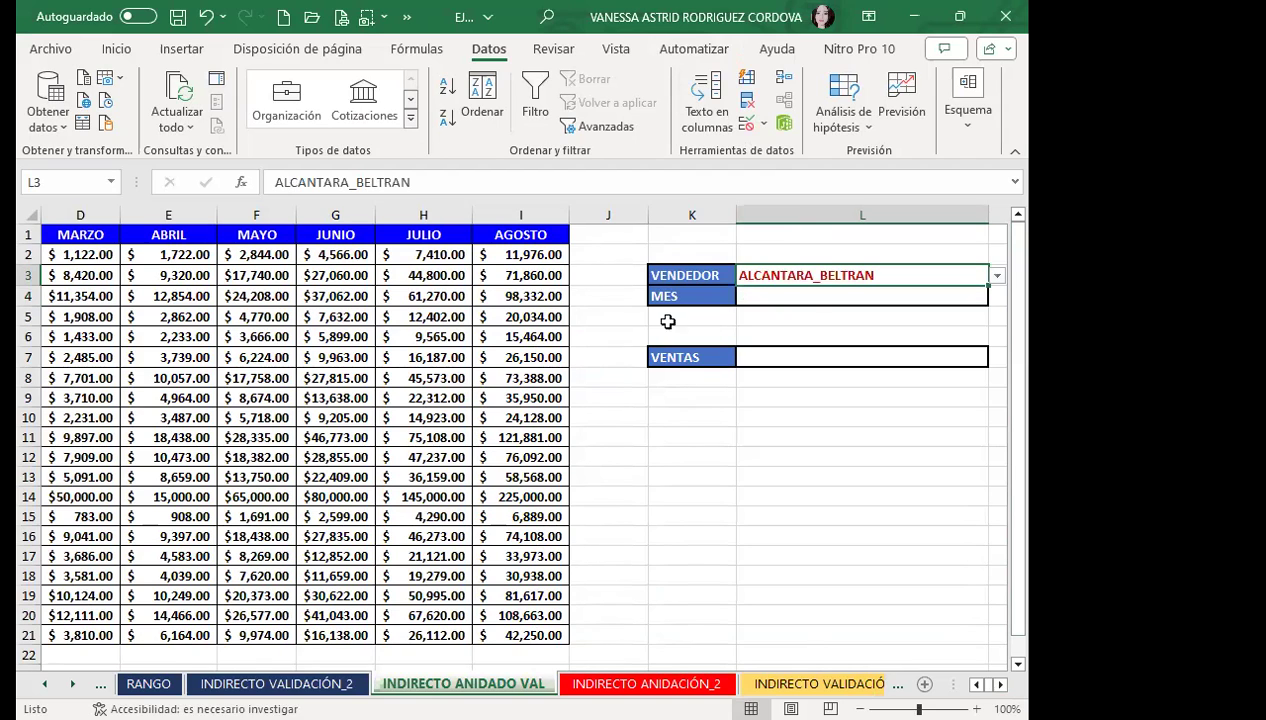
left_click(786, 297)
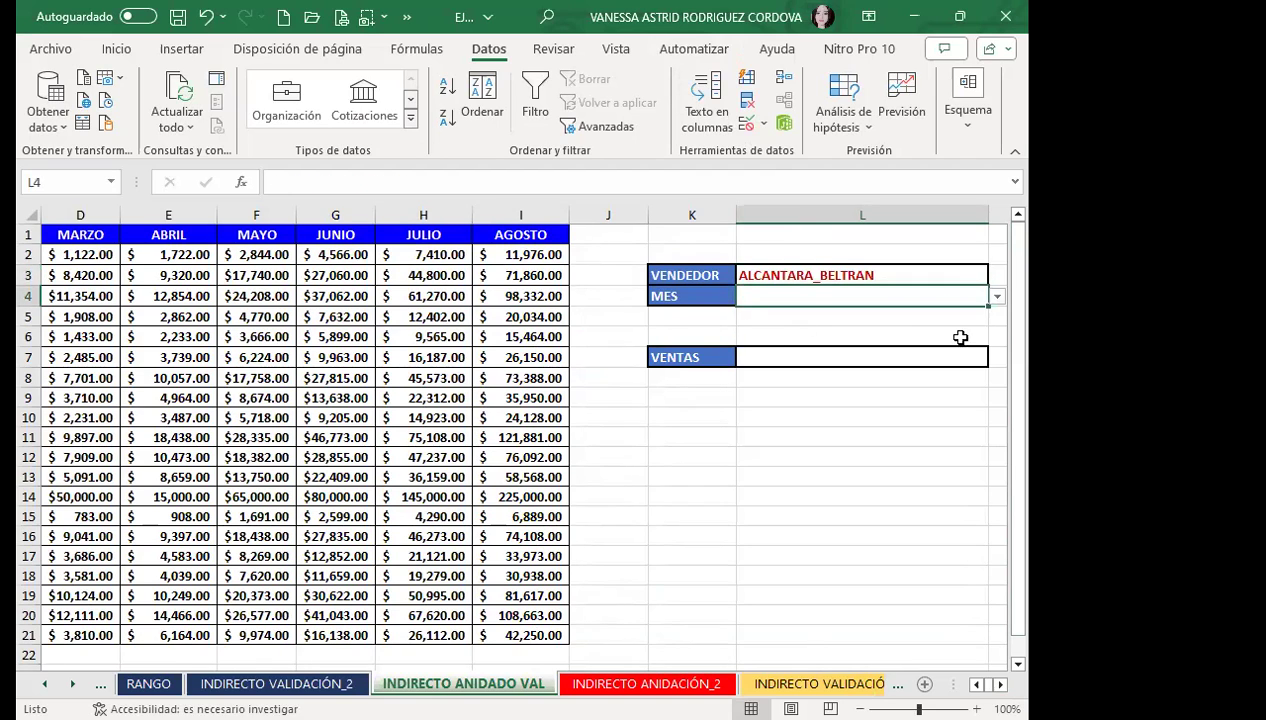
left_click(997, 297)
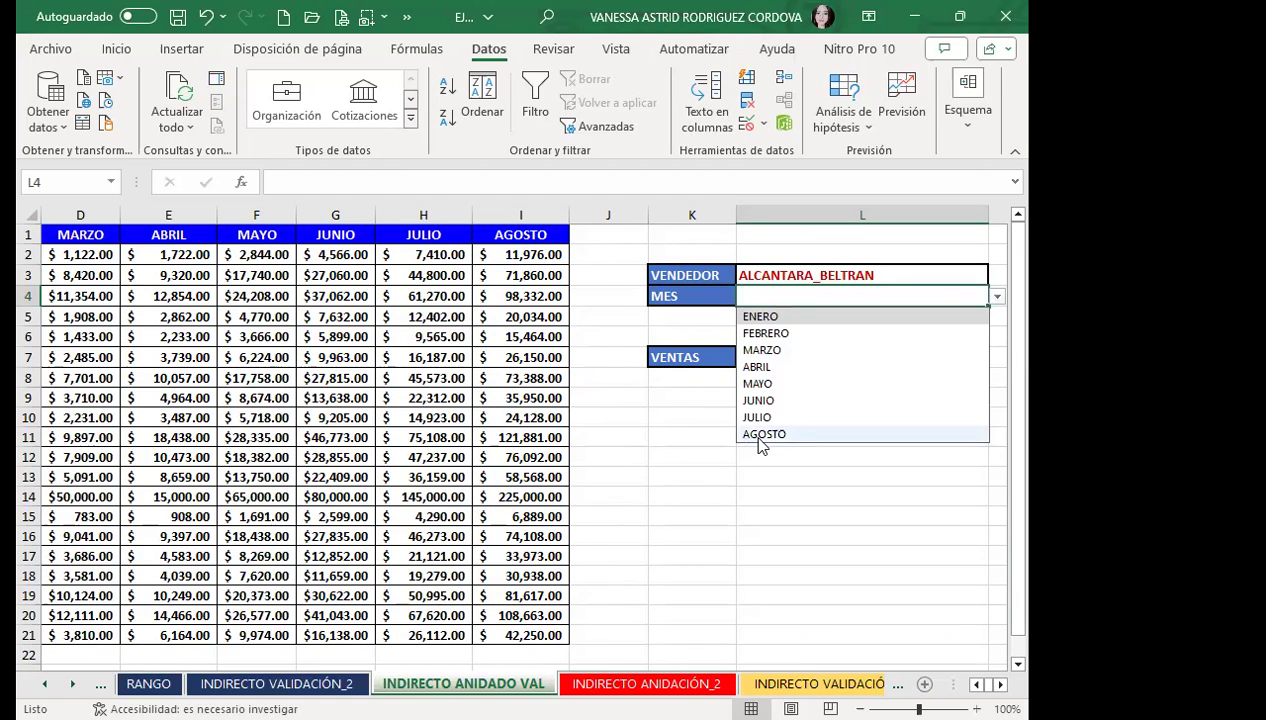
left_click(760, 434)
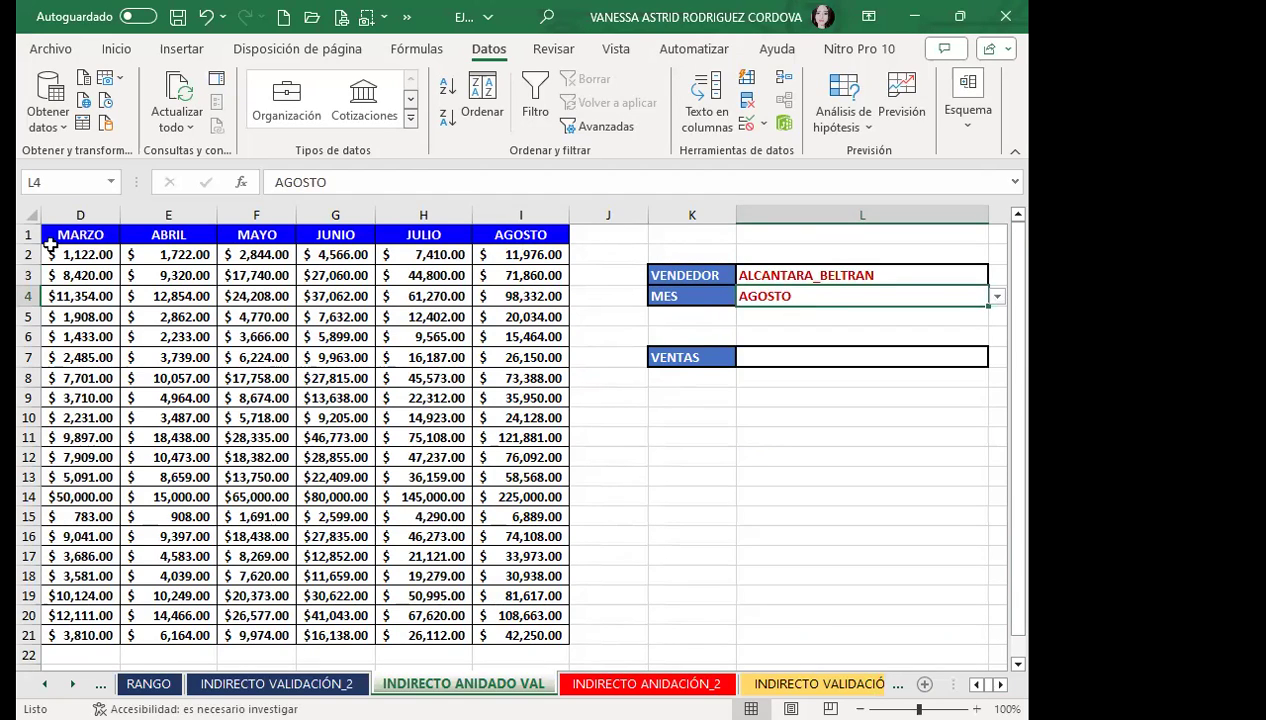
Narrow the vendor-name column A by dragging its border left.
scroll(170, 256, "left", 3)
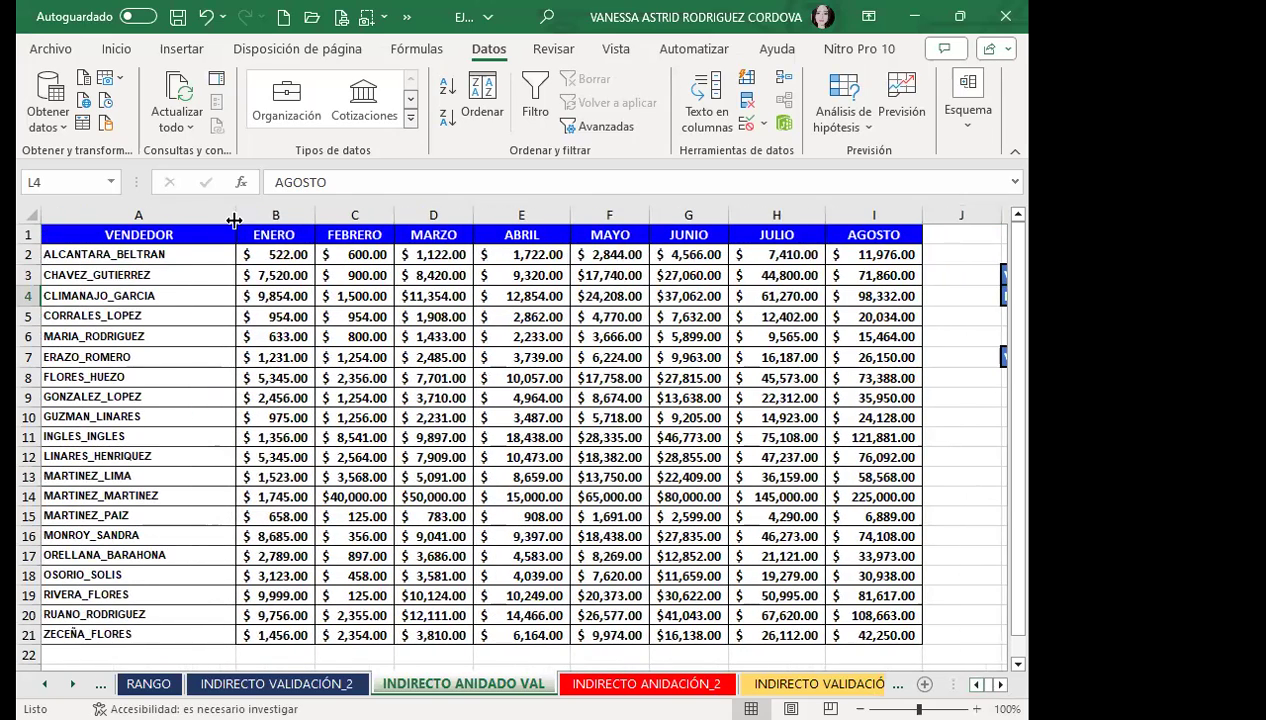
left_click_drag(236, 215, 183, 215)
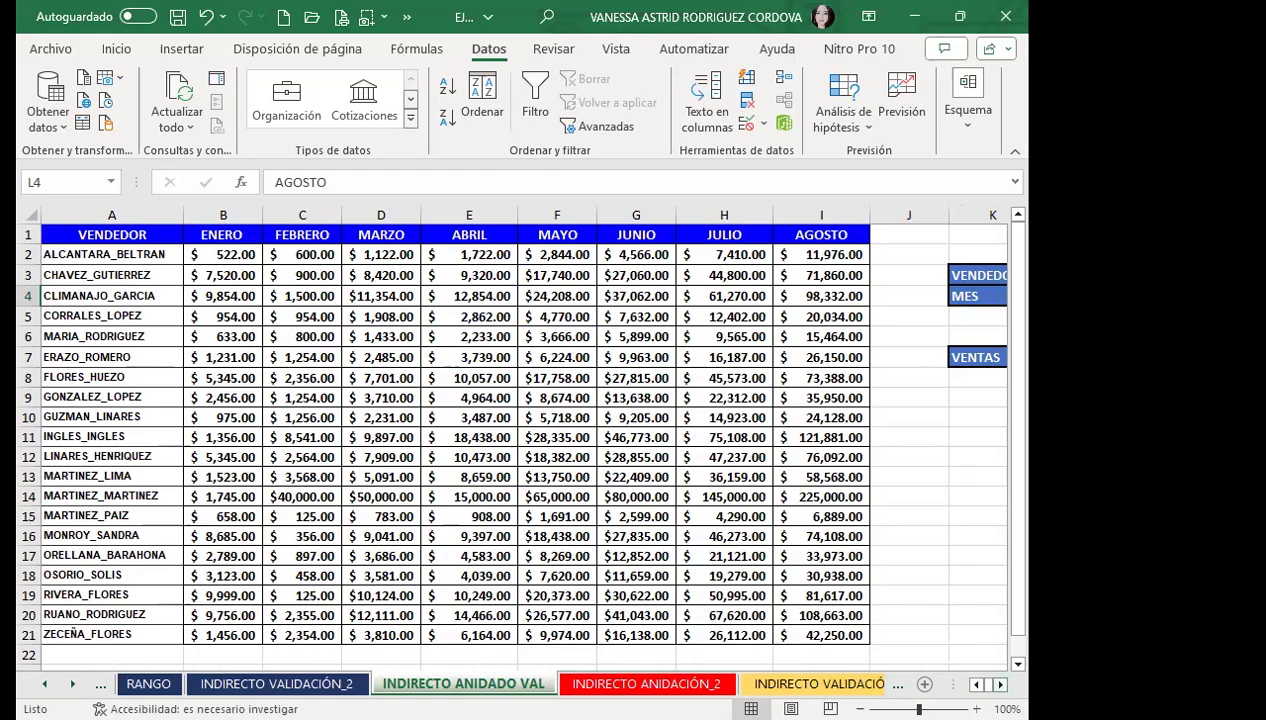
scroll(759, 236, "right", 1)
scroll(759, 236, "right", 1)
scroll(759, 236, "right", 1)
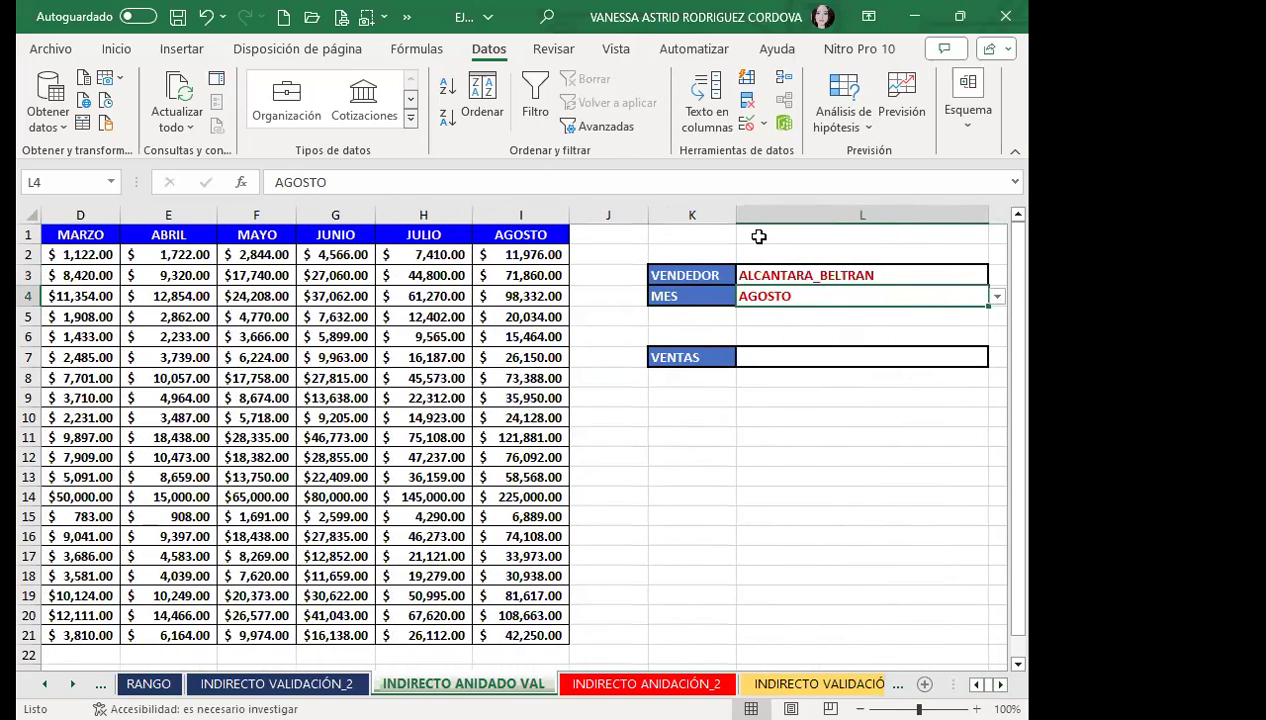
Recheck L3's vendor list, keep ALCANTARA_BELTRAN, and point to its AGOSTO sales in I2.
left_click(965, 277)
left_click(1000, 268)
left_click(982, 274)
left_click(997, 277)
left_click(814, 297)
left_click(814, 297)
left_click(530, 250)
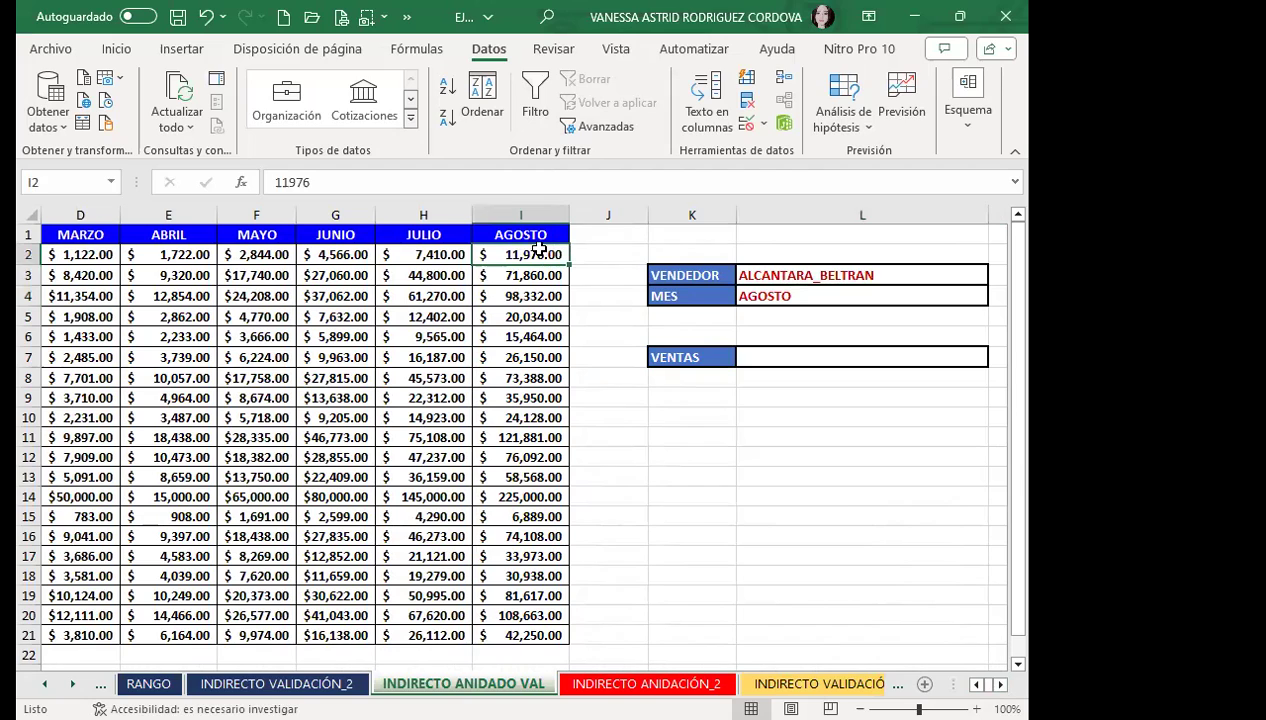
left_click(760, 355)
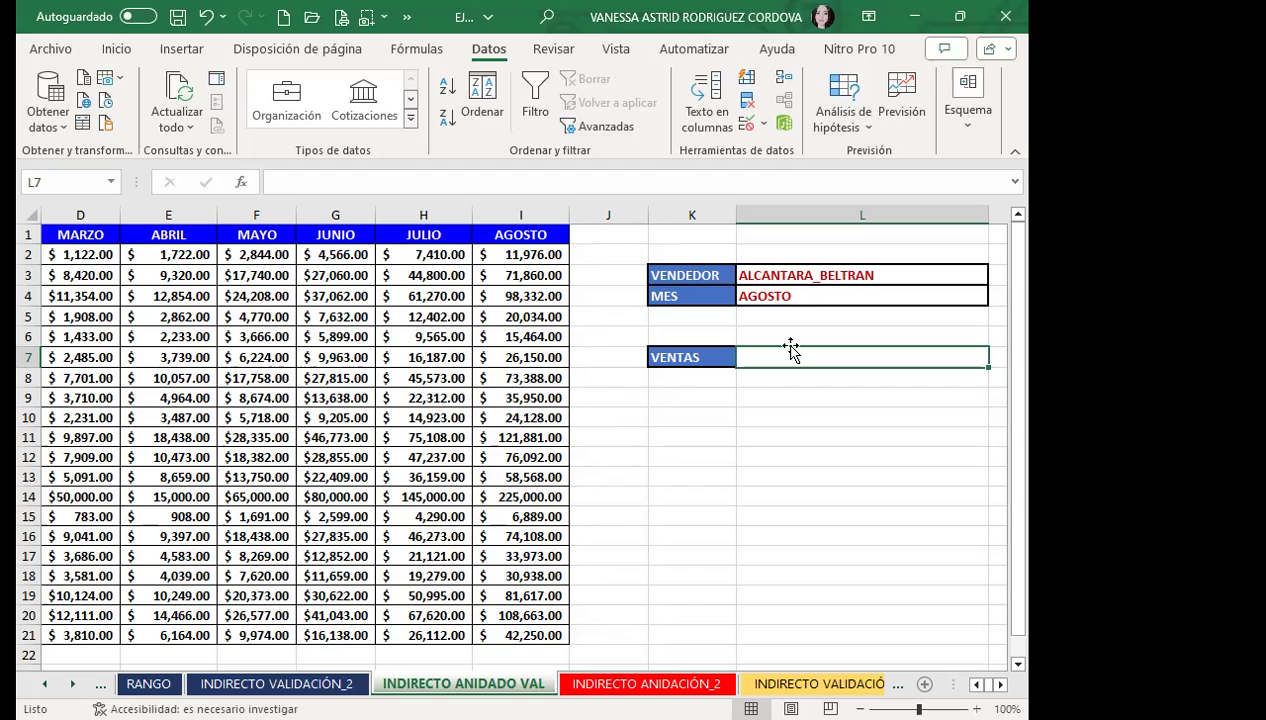
left_click(830, 278)
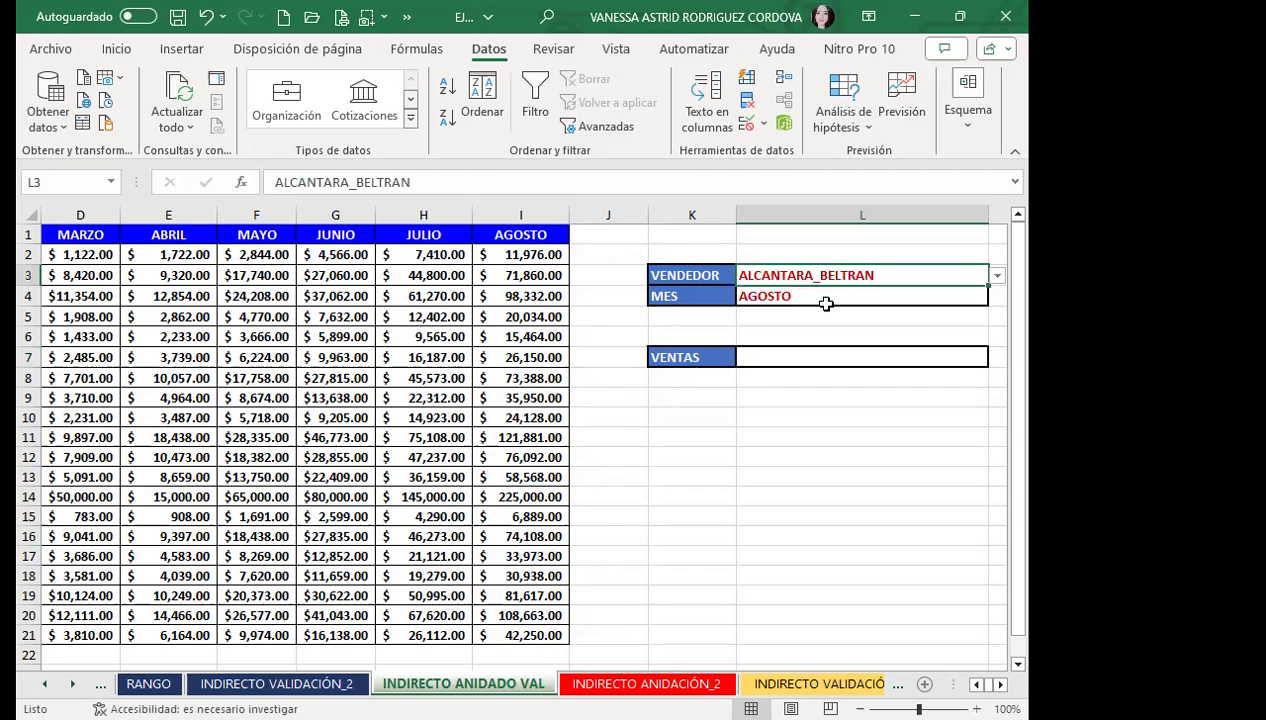
left_click(826, 302)
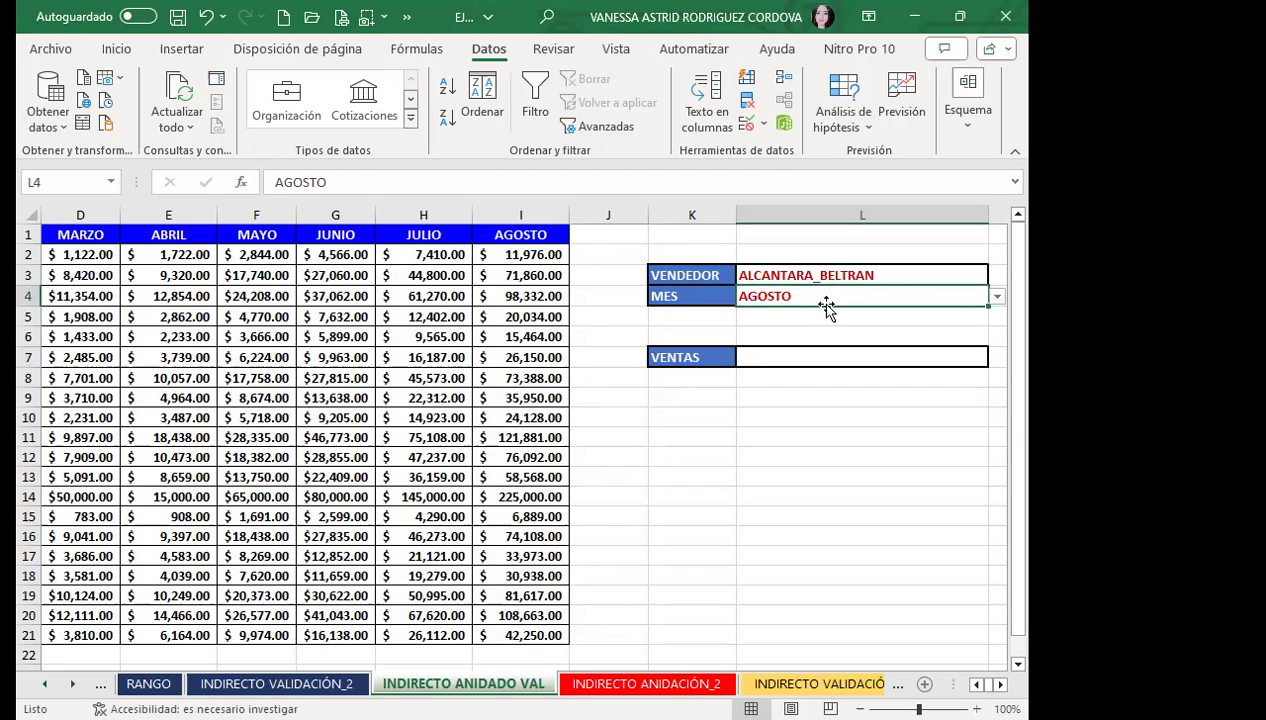
left_click(788, 352)
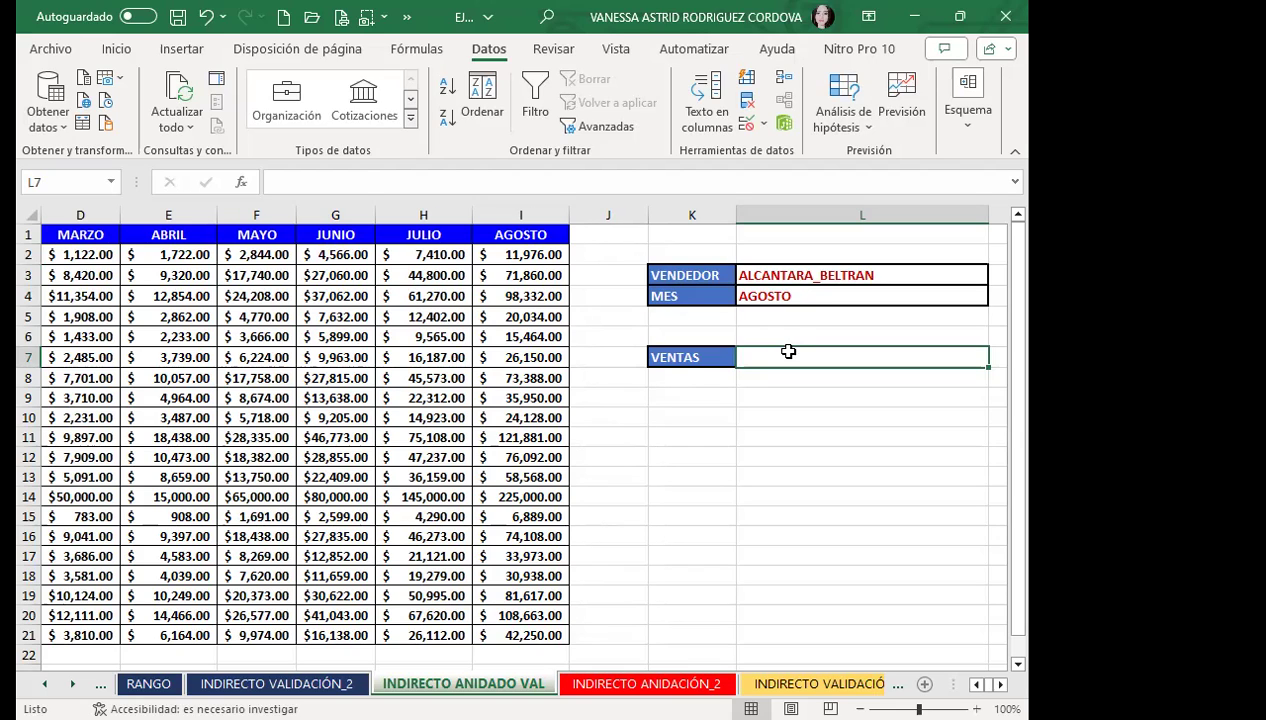
Start L7's formula with =INDIRECTO(L3) referencing the vendor cell.
type("=I")
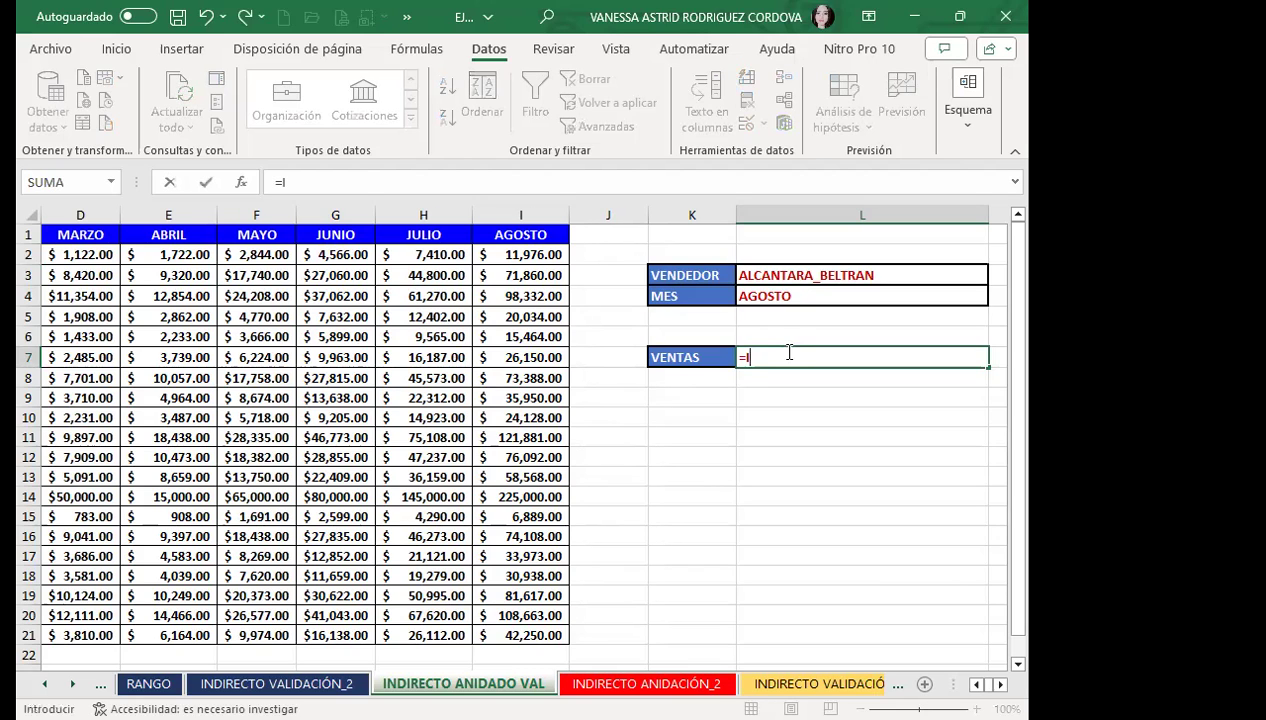
type("ND")
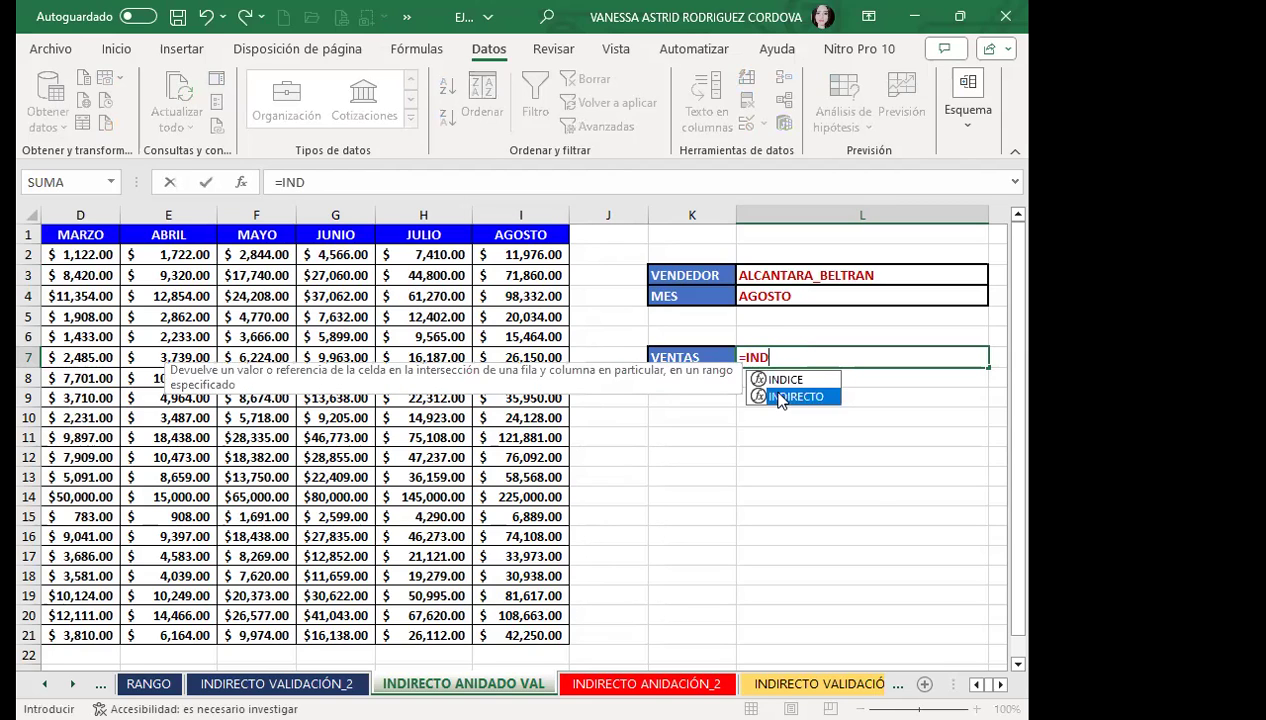
double_click(774, 394)
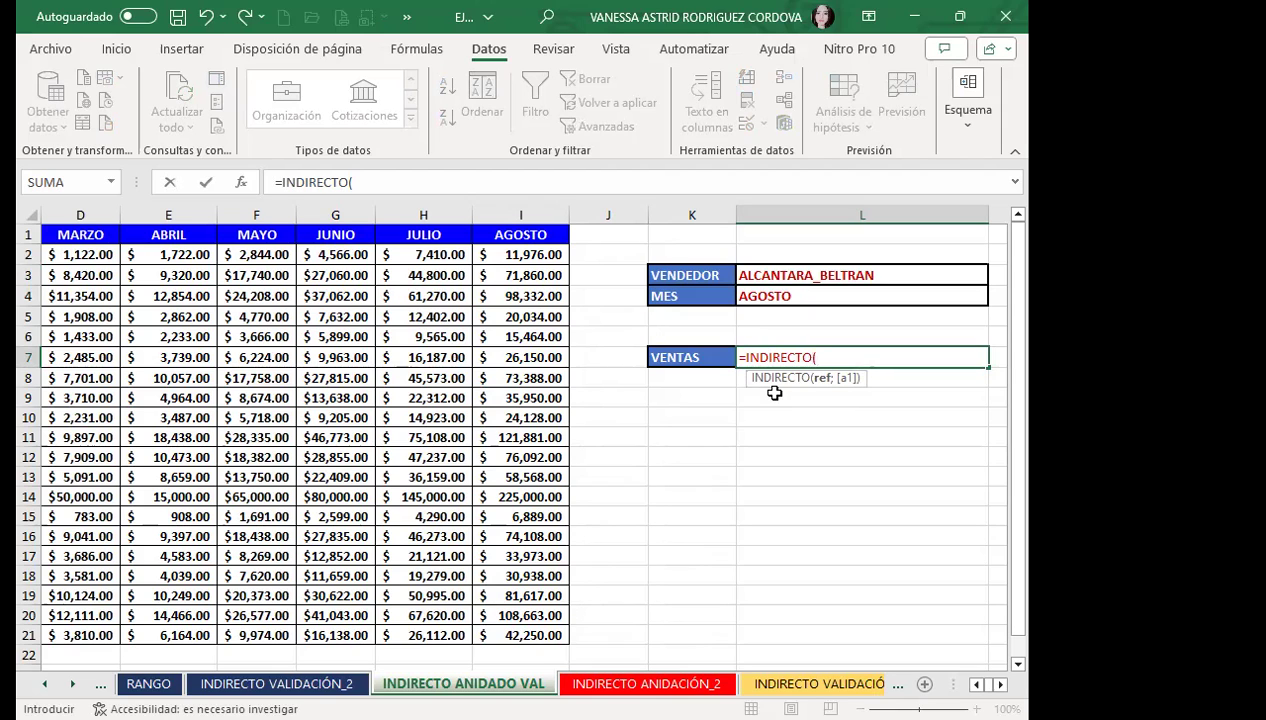
left_click(798, 273)
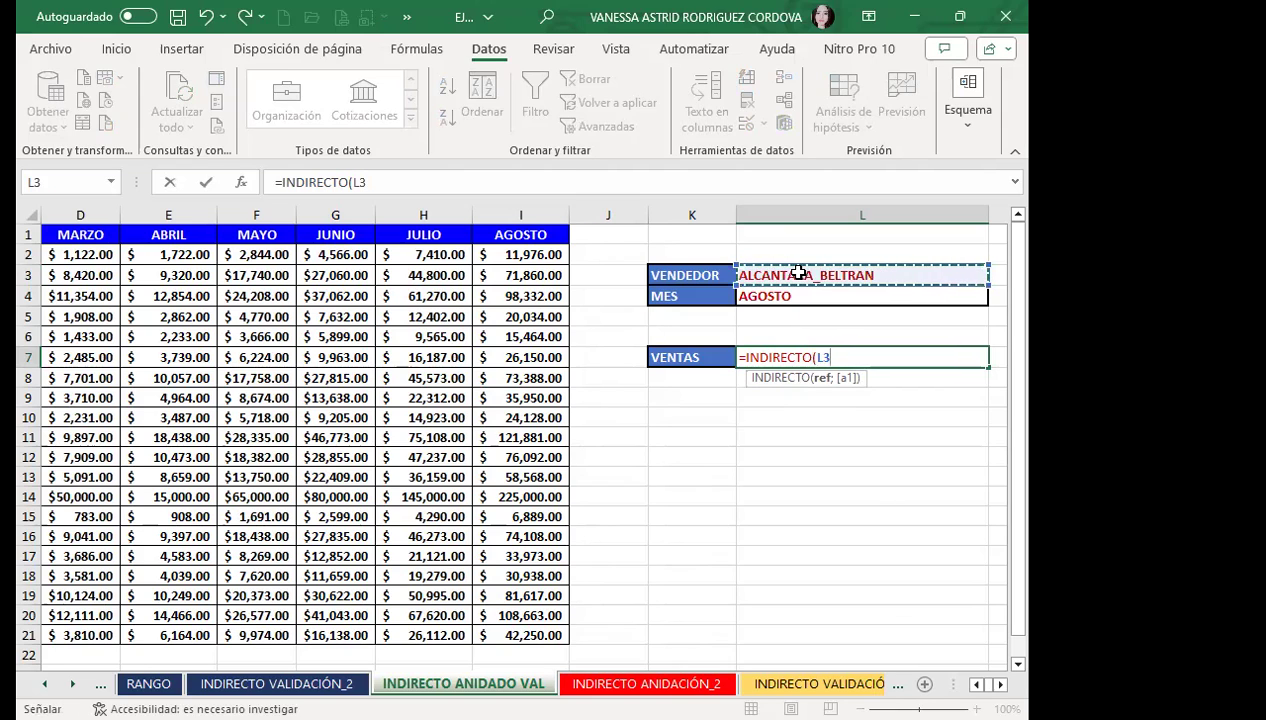
type(")")
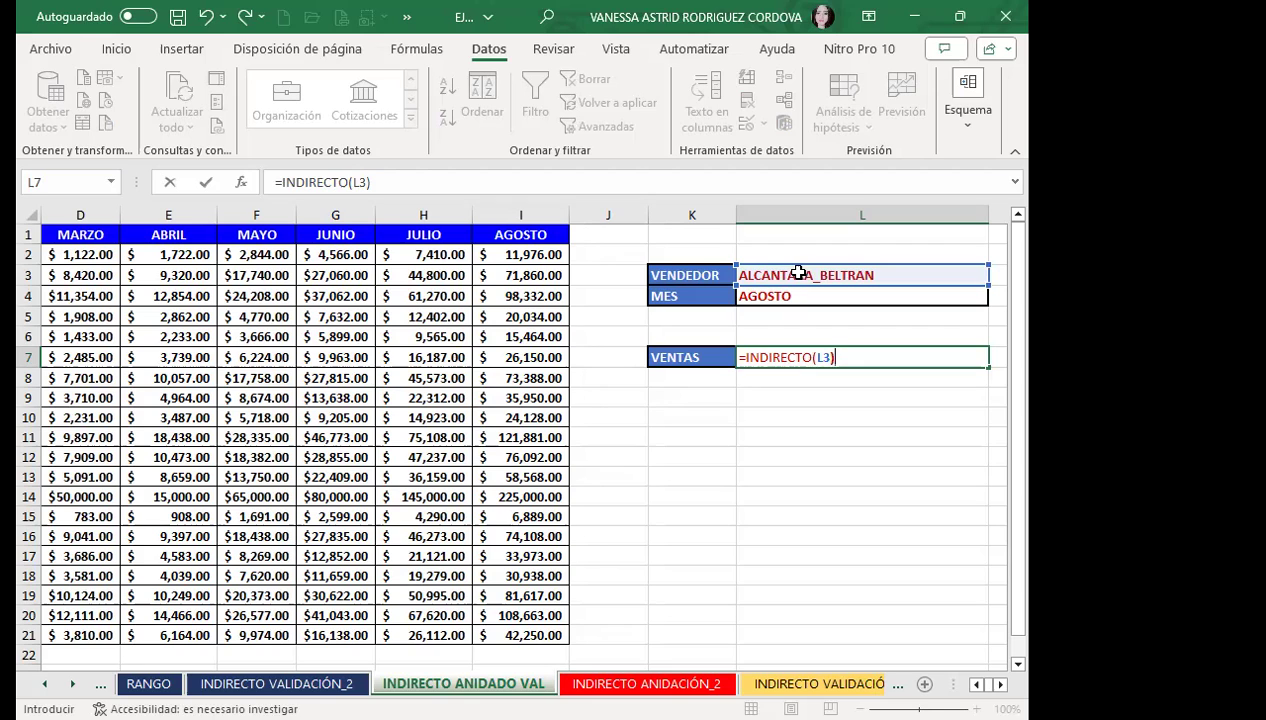
Append a second INDIRECTO(L4) referencing the month cell, giving =INDIRECTO(L3)INDIRECTO(L4).
type("I")
type("N")
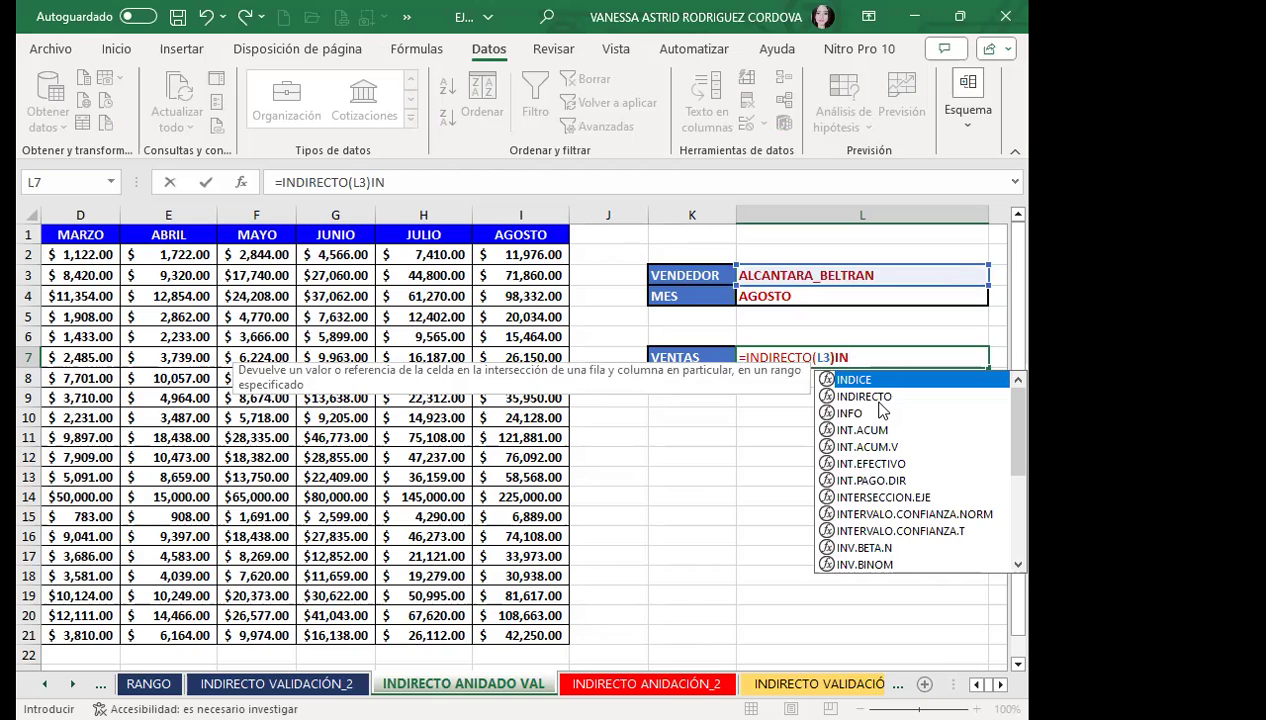
left_click(876, 399)
double_click(848, 394)
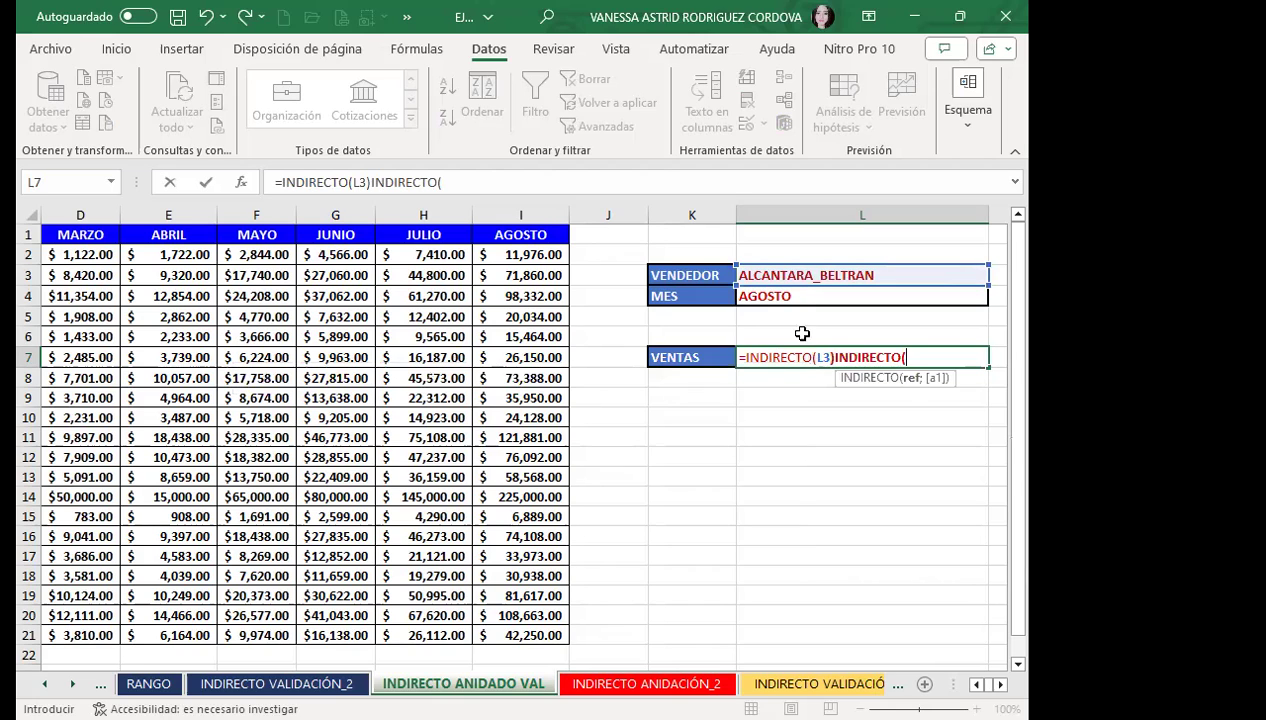
left_click(787, 297)
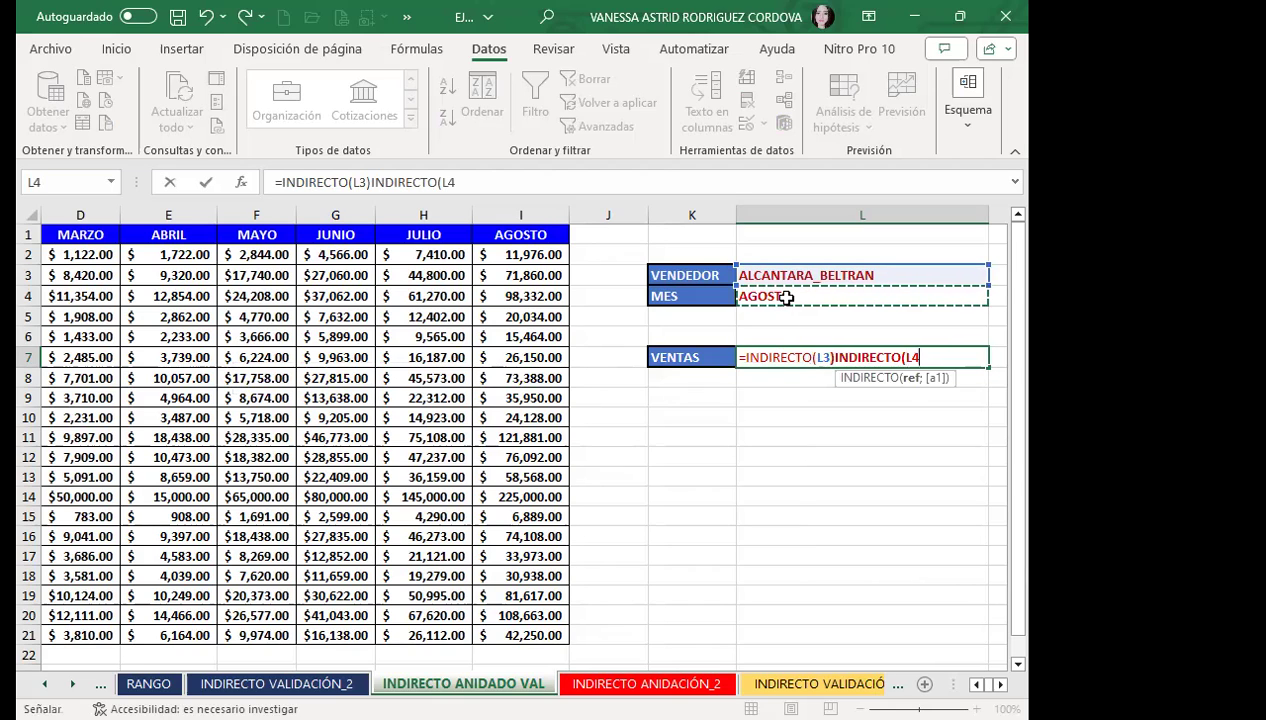
type(")")
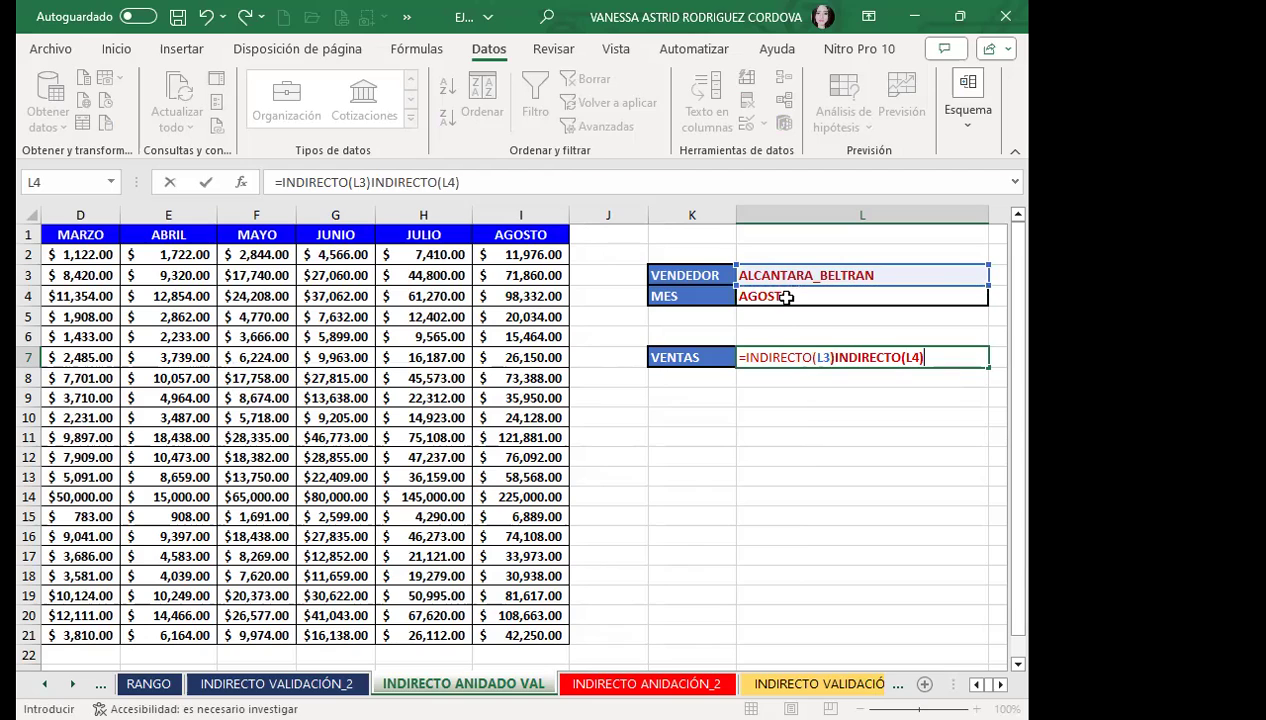
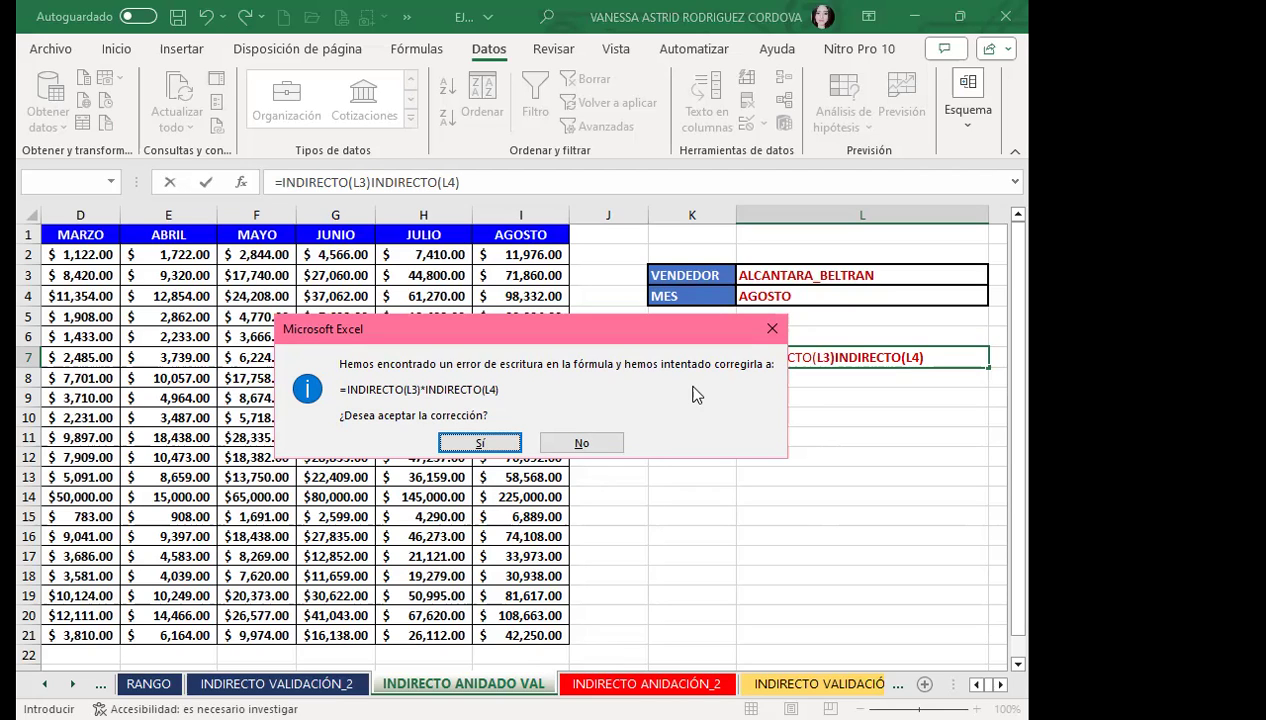
Decline the correction prompt and warning, then enter =INDIRECTO(L3) INDIRECTO(L4) with a space in L7.
left_click(585, 447)
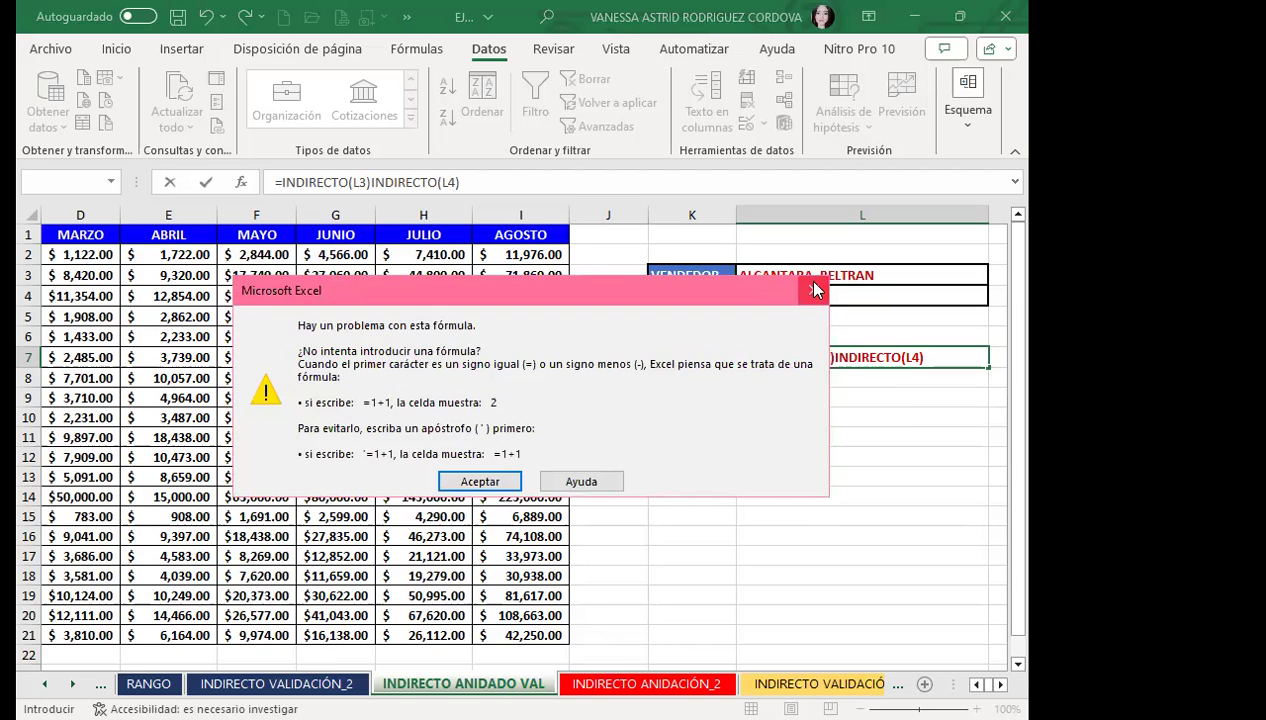
left_click(815, 290)
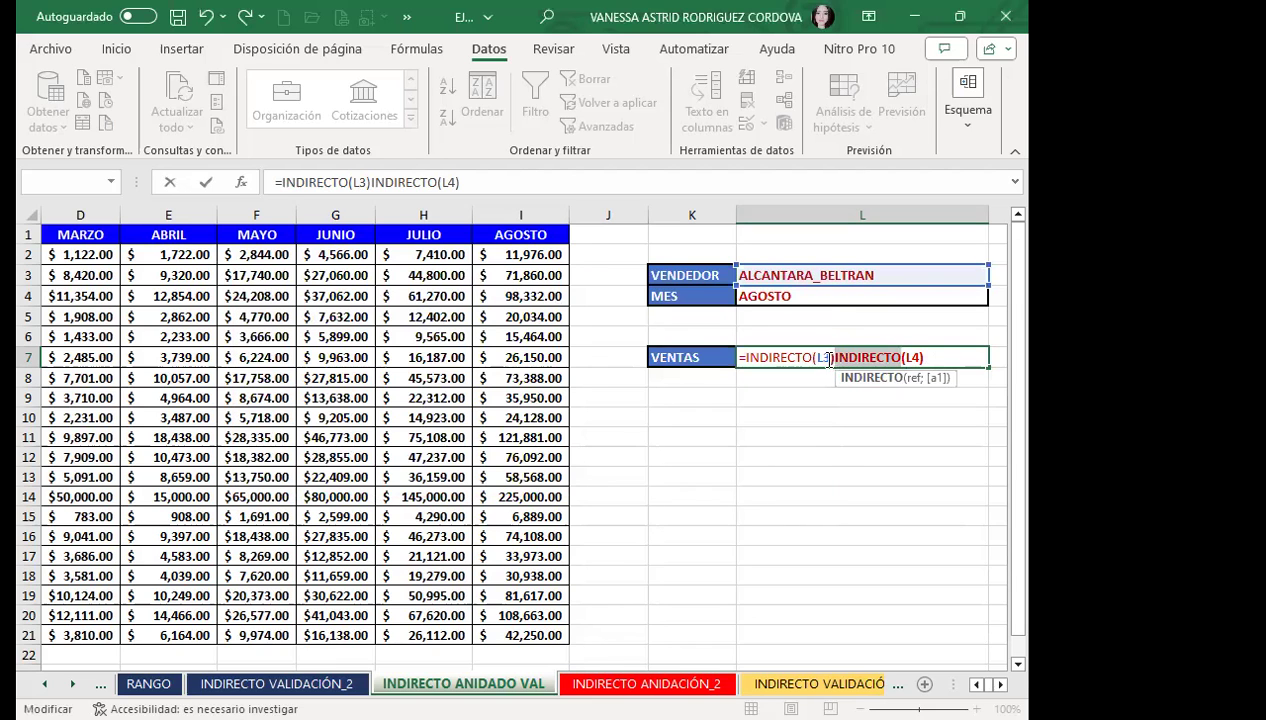
left_click(829, 360)
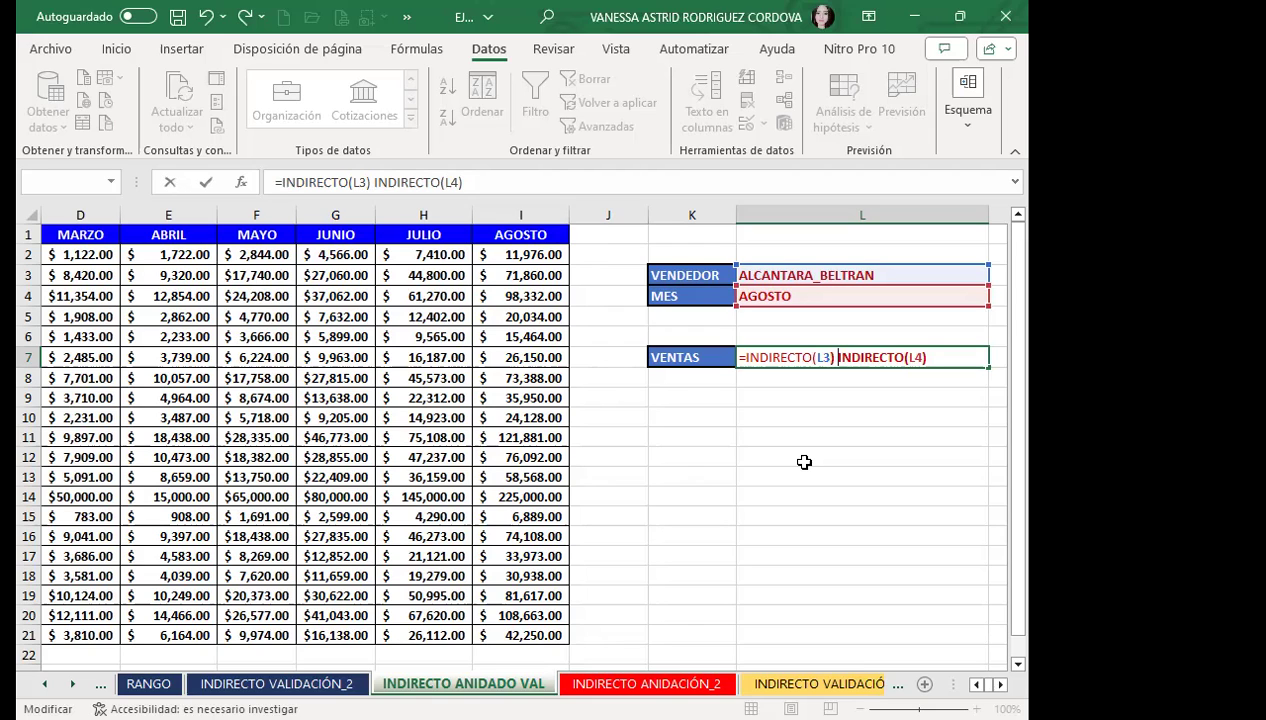
key("Return")
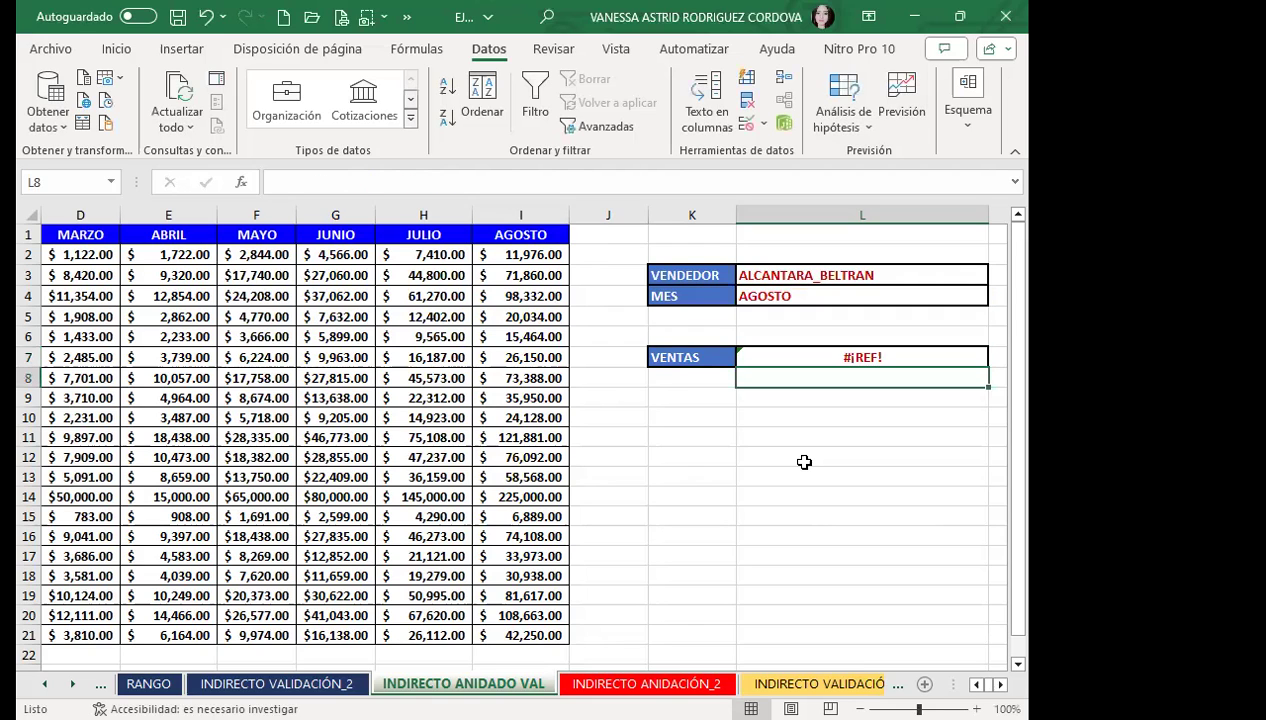
Re-enter the =INDIRECTO(L3) INDIRECTO(L4) formula in L7.
left_click(834, 358)
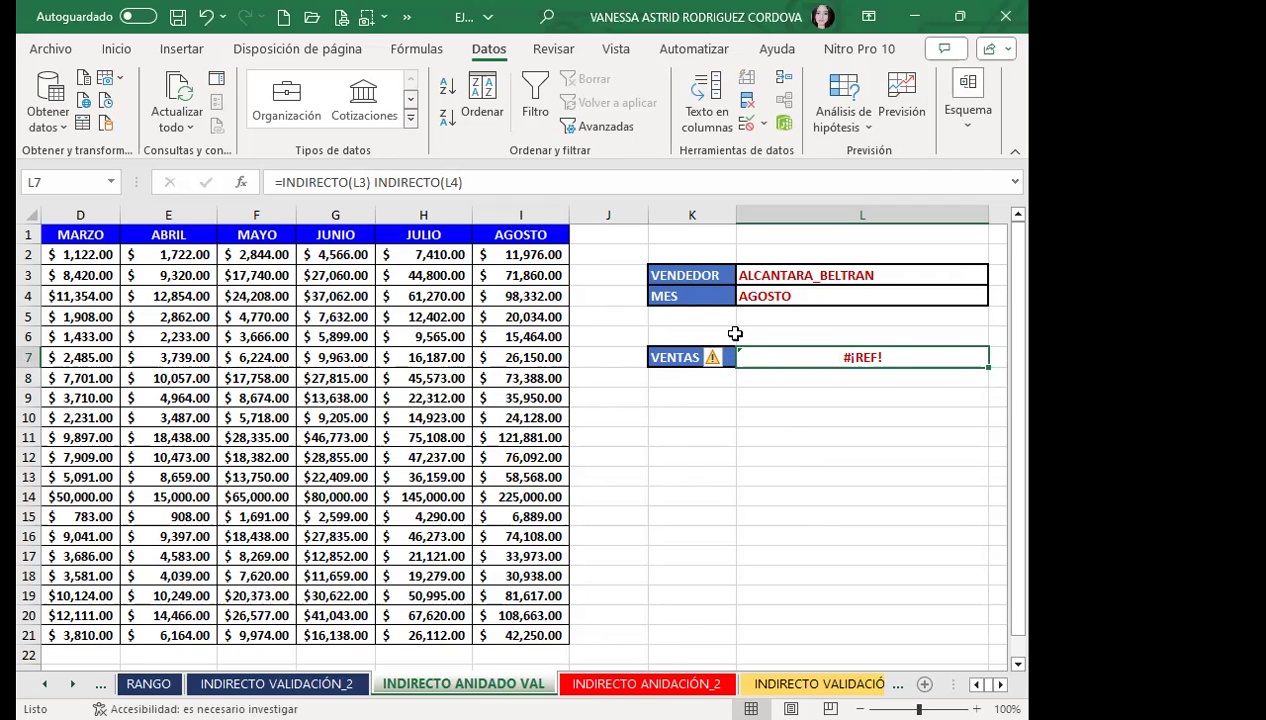
left_click(356, 178)
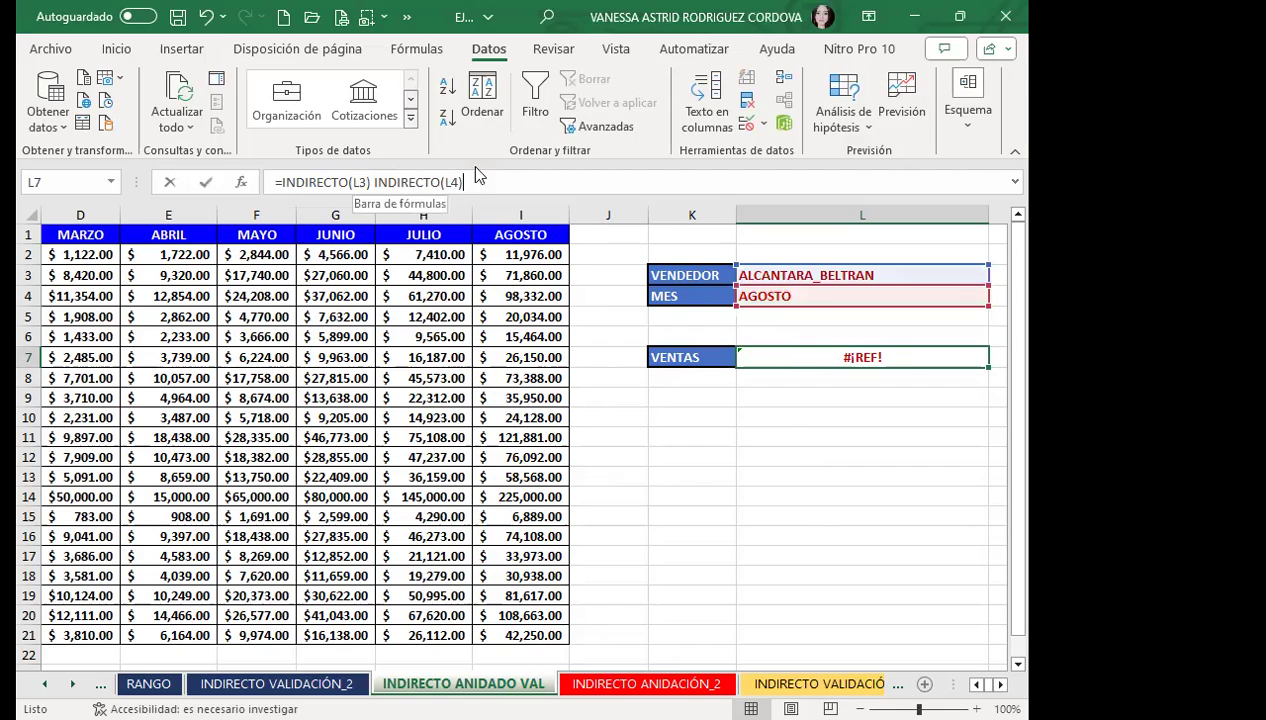
left_click(447, 181)
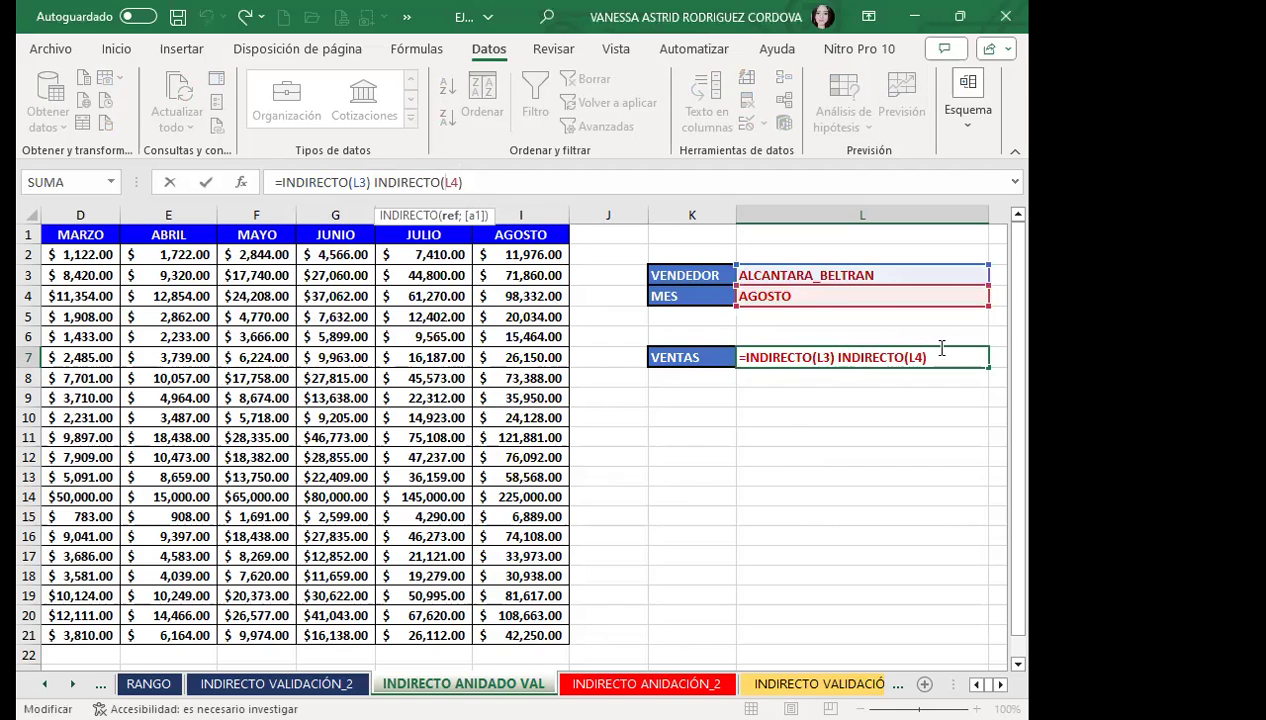
left_click(938, 357)
key("Return")
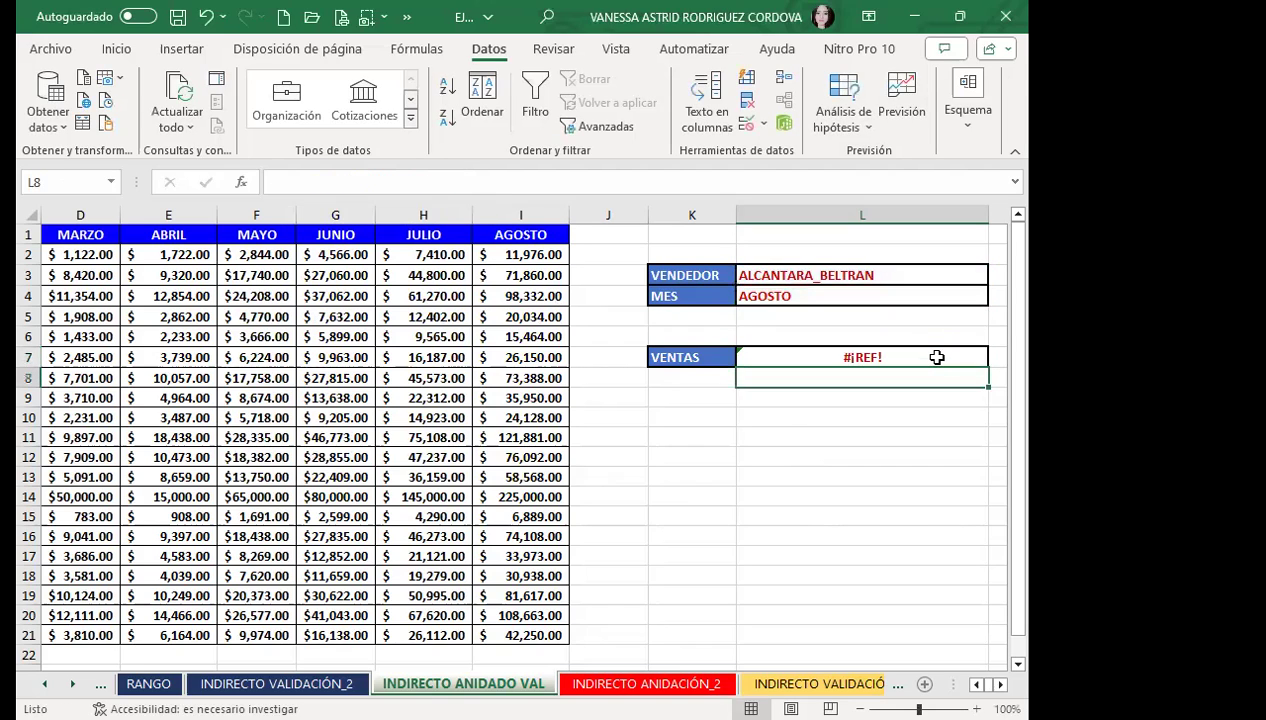
Pick a different vendor in L3 and FEBRERO in L4, then check VENTAS.
left_click(937, 357)
left_click(876, 276)
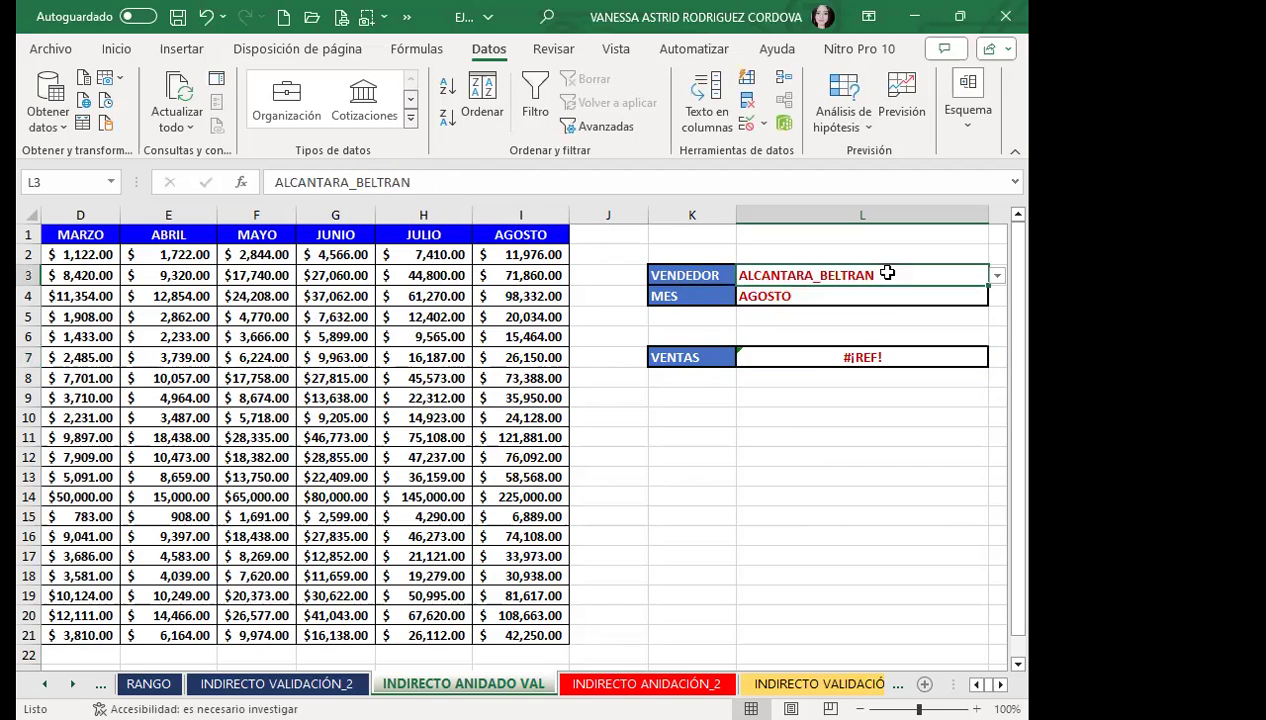
left_click(997, 277)
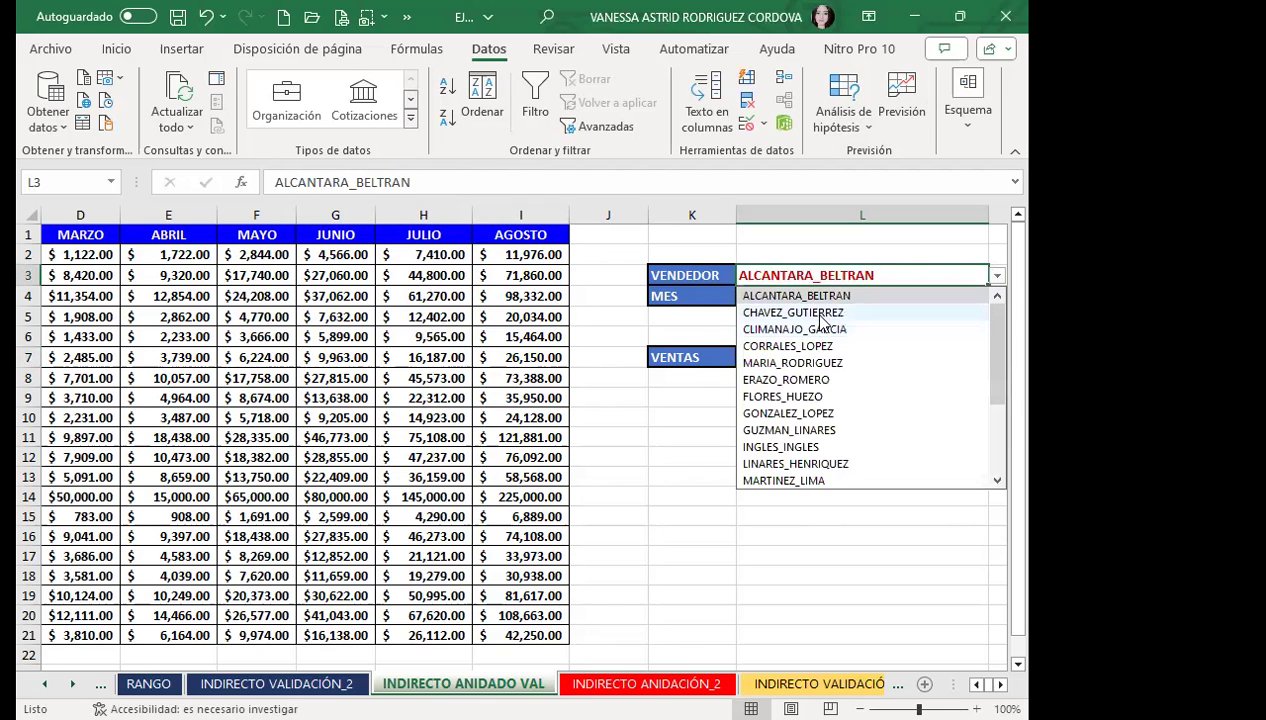
left_click(780, 309)
left_click(826, 296)
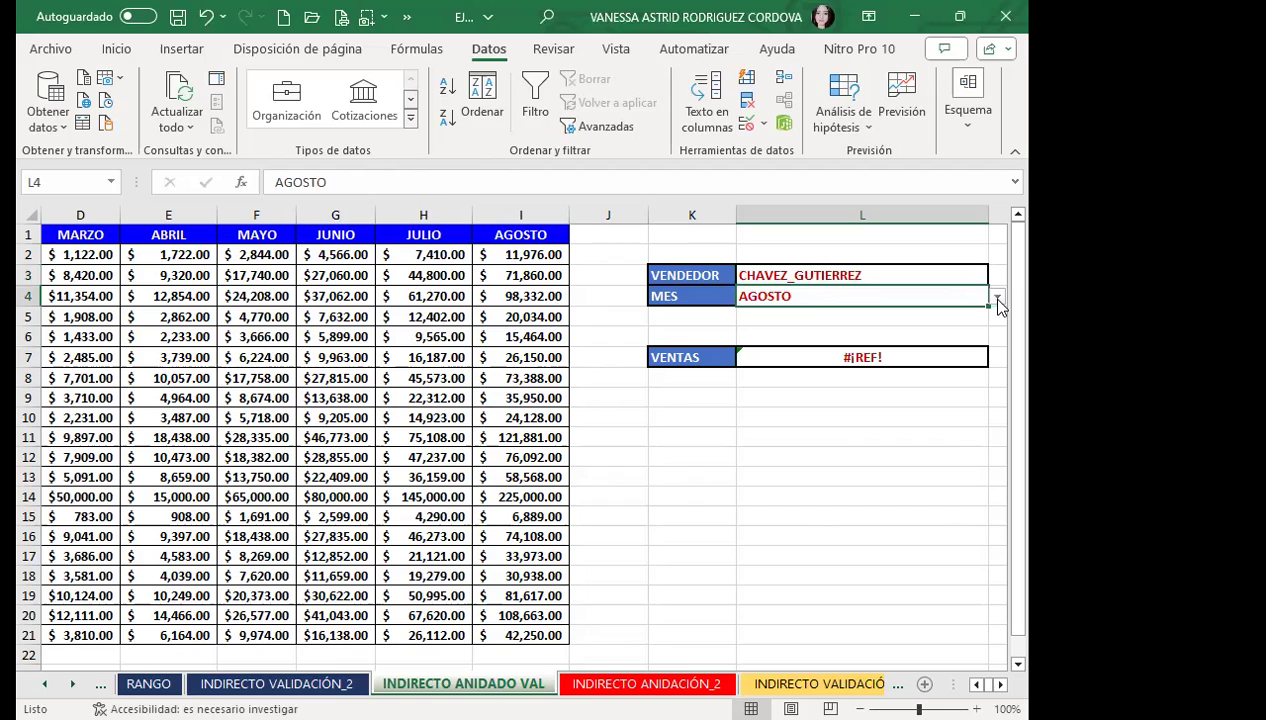
left_click(997, 297)
left_click(780, 327)
left_click(755, 356)
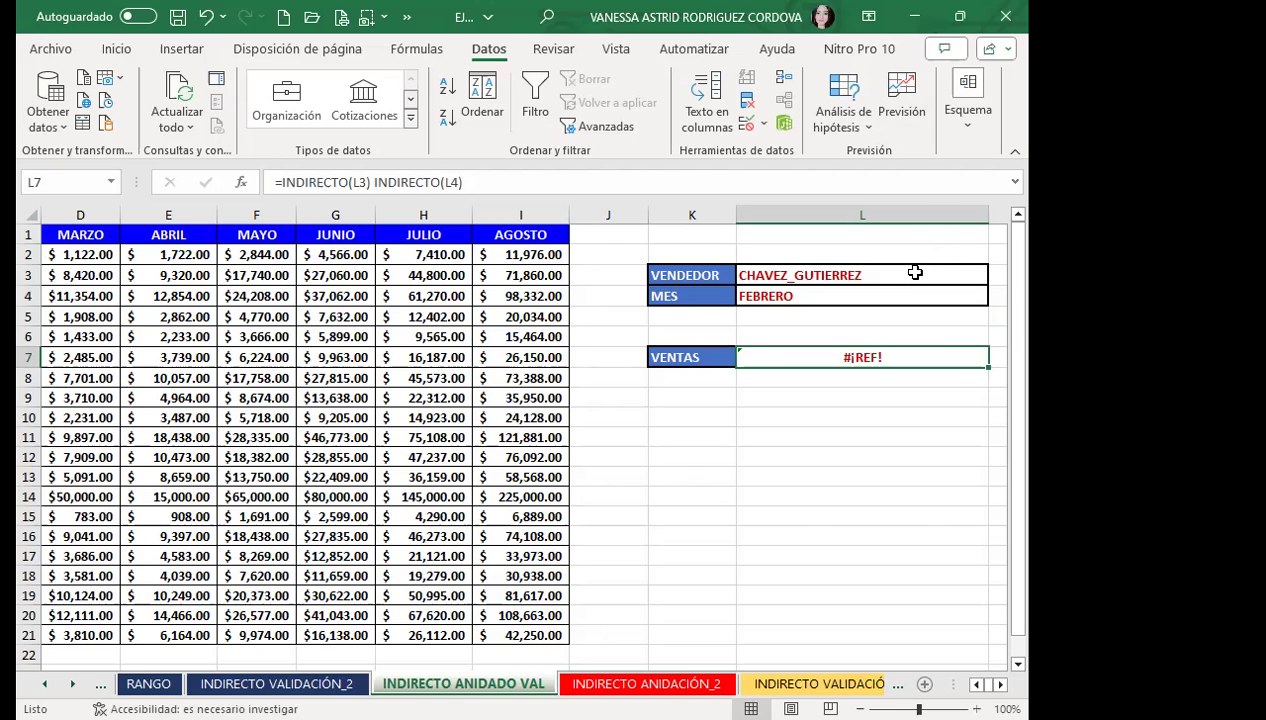
Pick another vendor in L3 and JULIO in L4, then inspect the L7 formula.
left_click(908, 273)
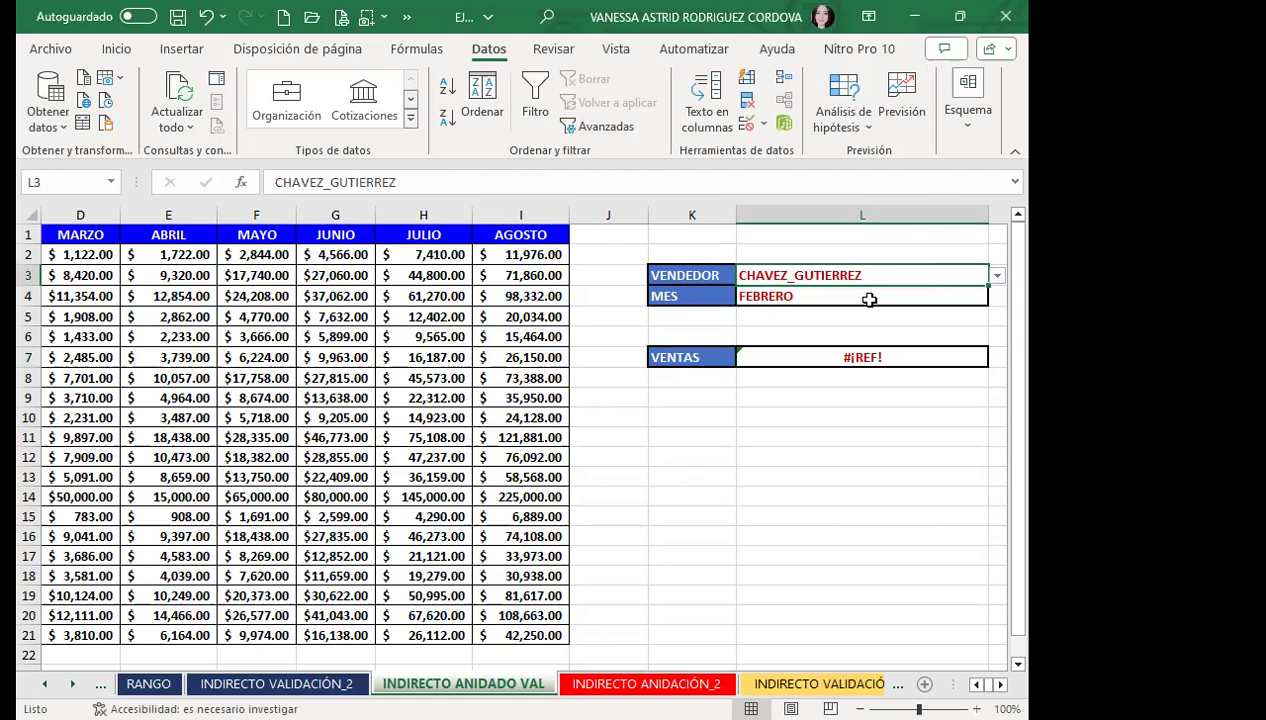
left_click(996, 276)
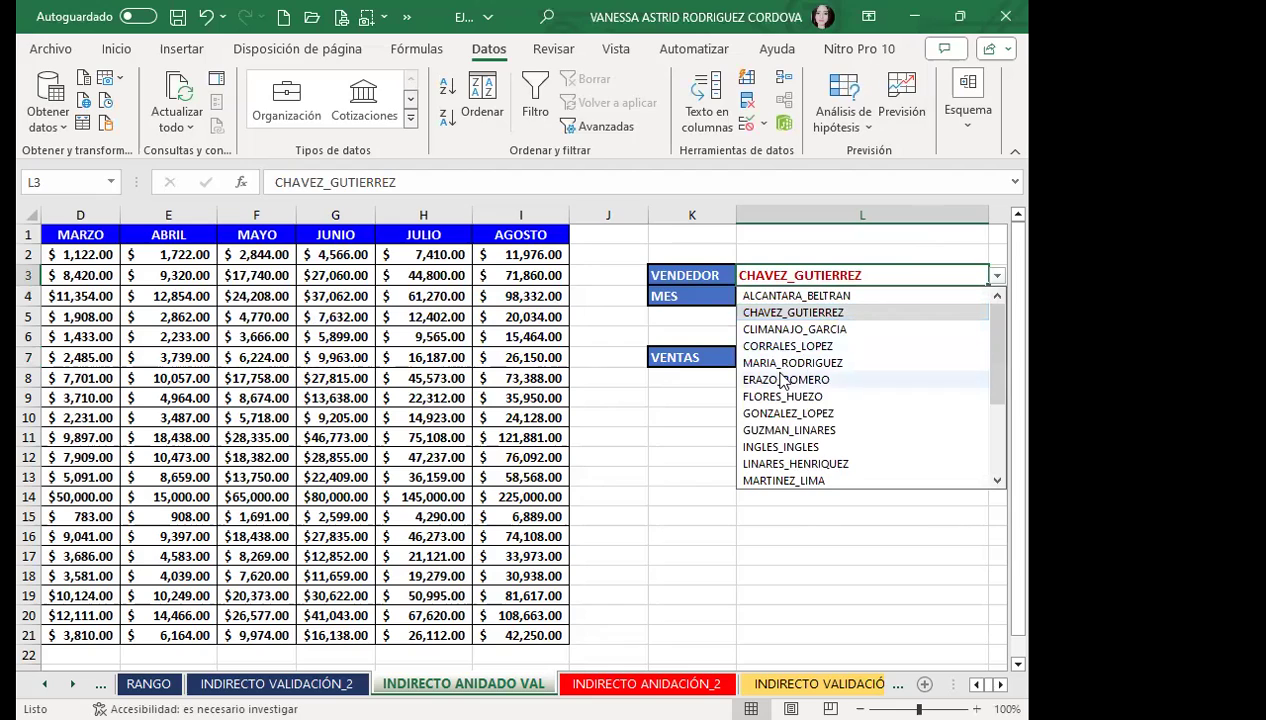
left_click(748, 345)
left_click(860, 297)
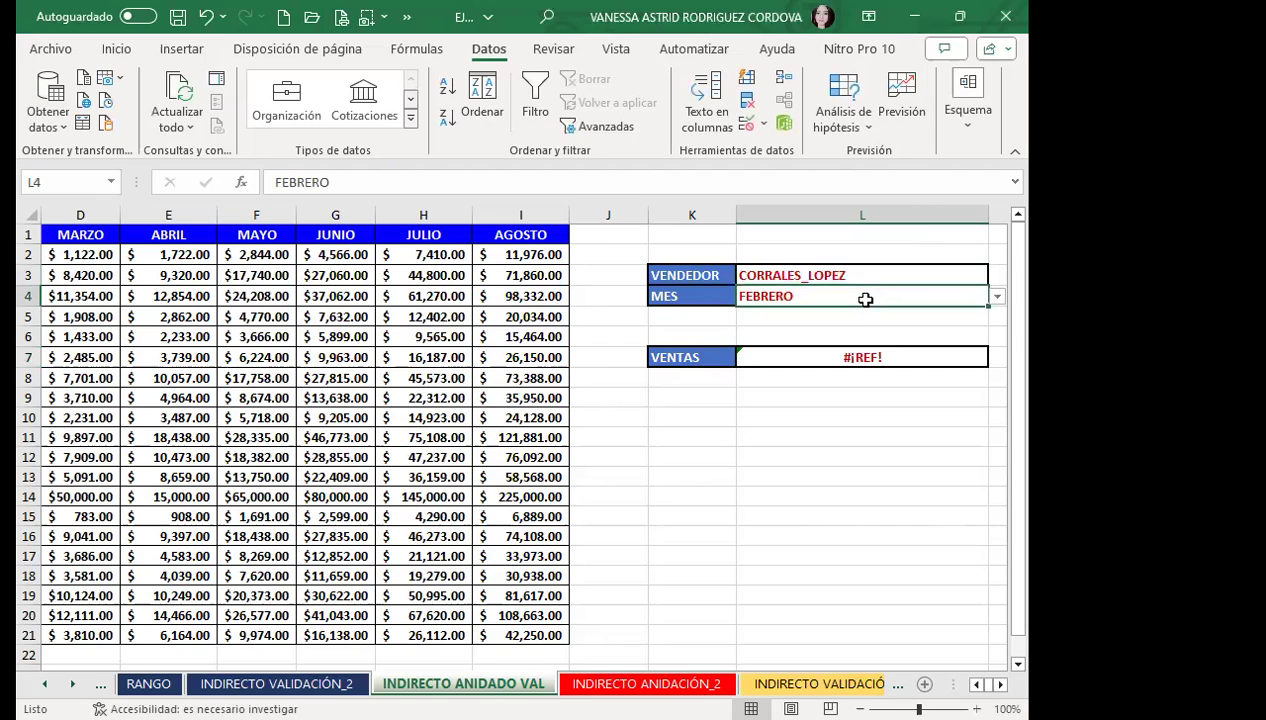
left_click(998, 297)
left_click(798, 418)
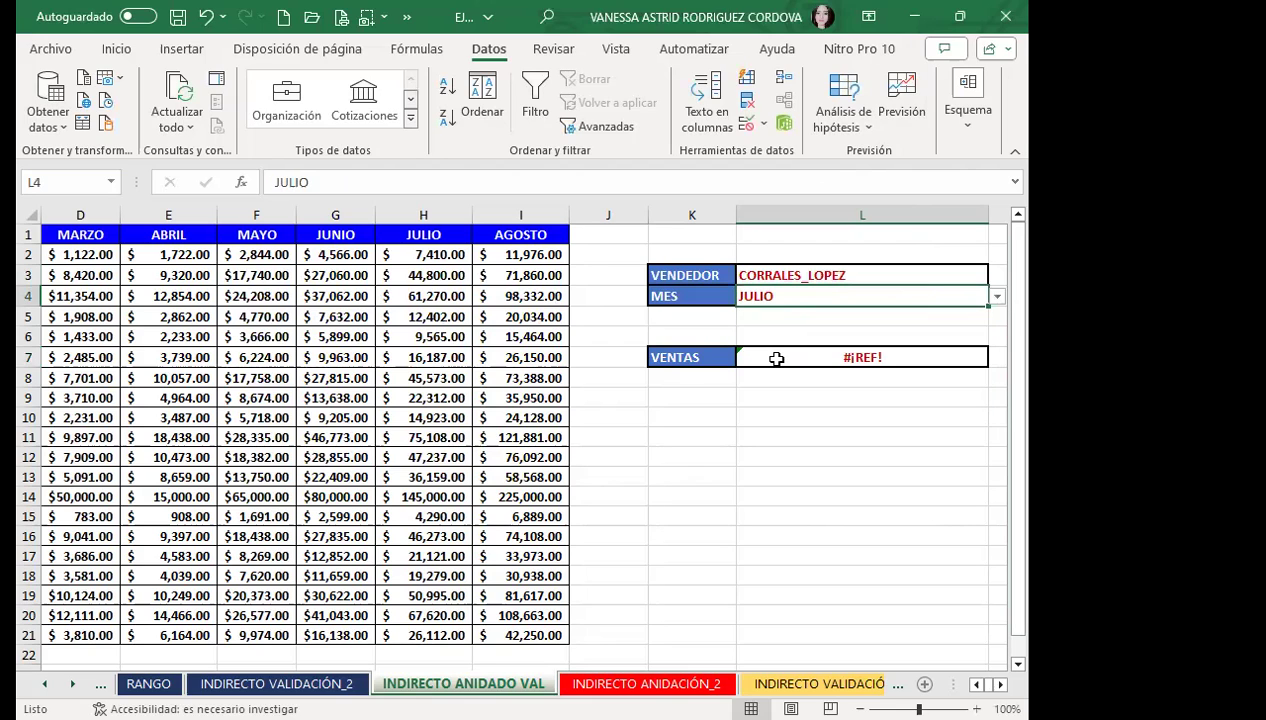
left_click(773, 358)
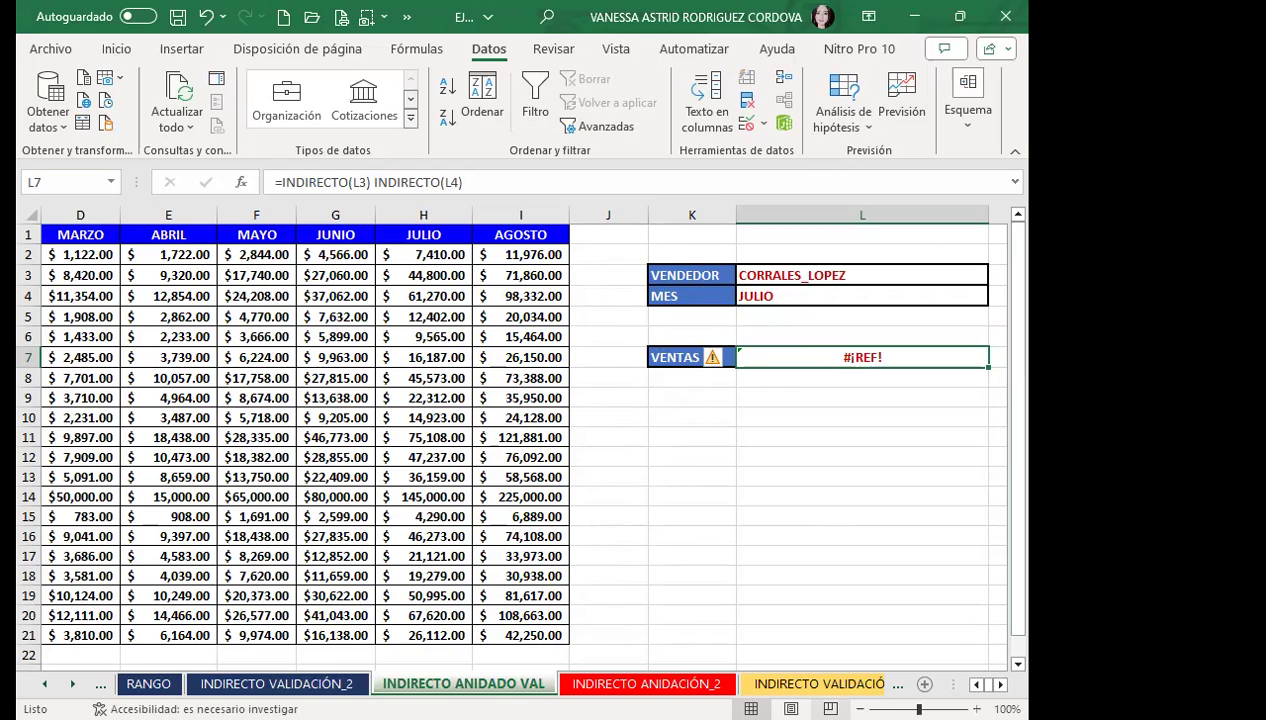
Open Name Manager, select VENDEDORES and widen the value column.
scroll(520, 440, "left", 3)
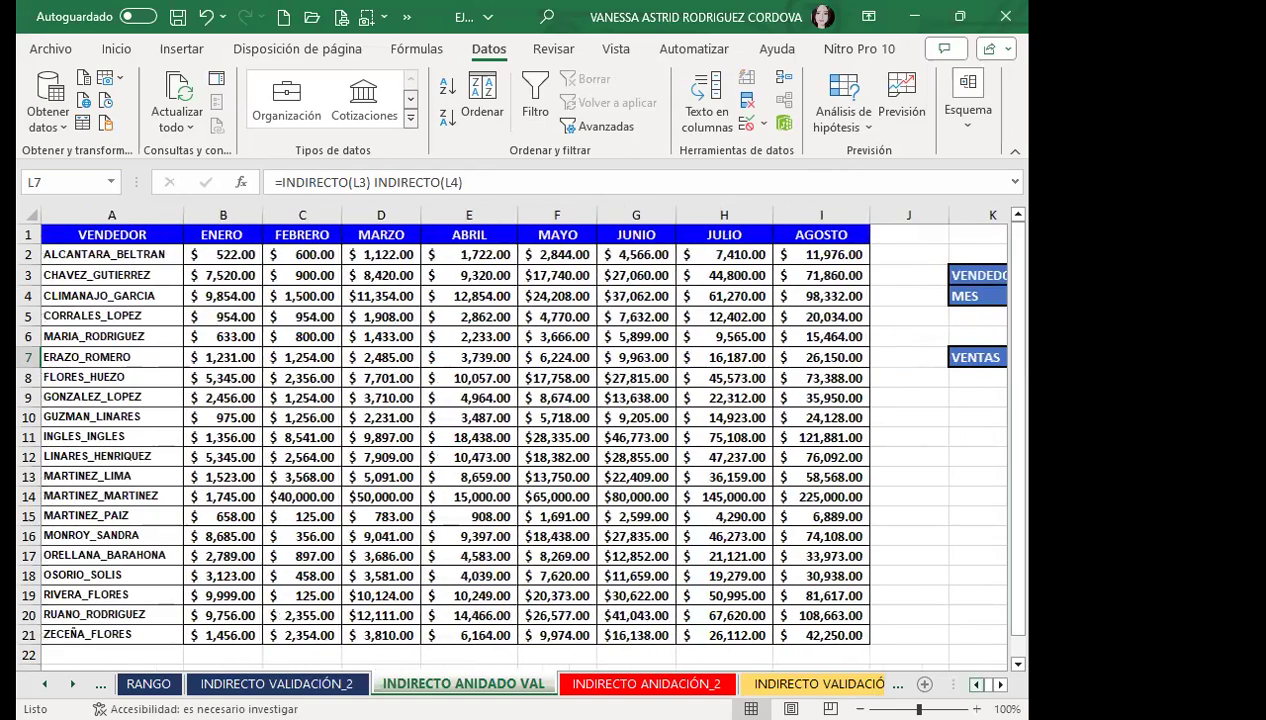
scroll(520, 440, "right", 2)
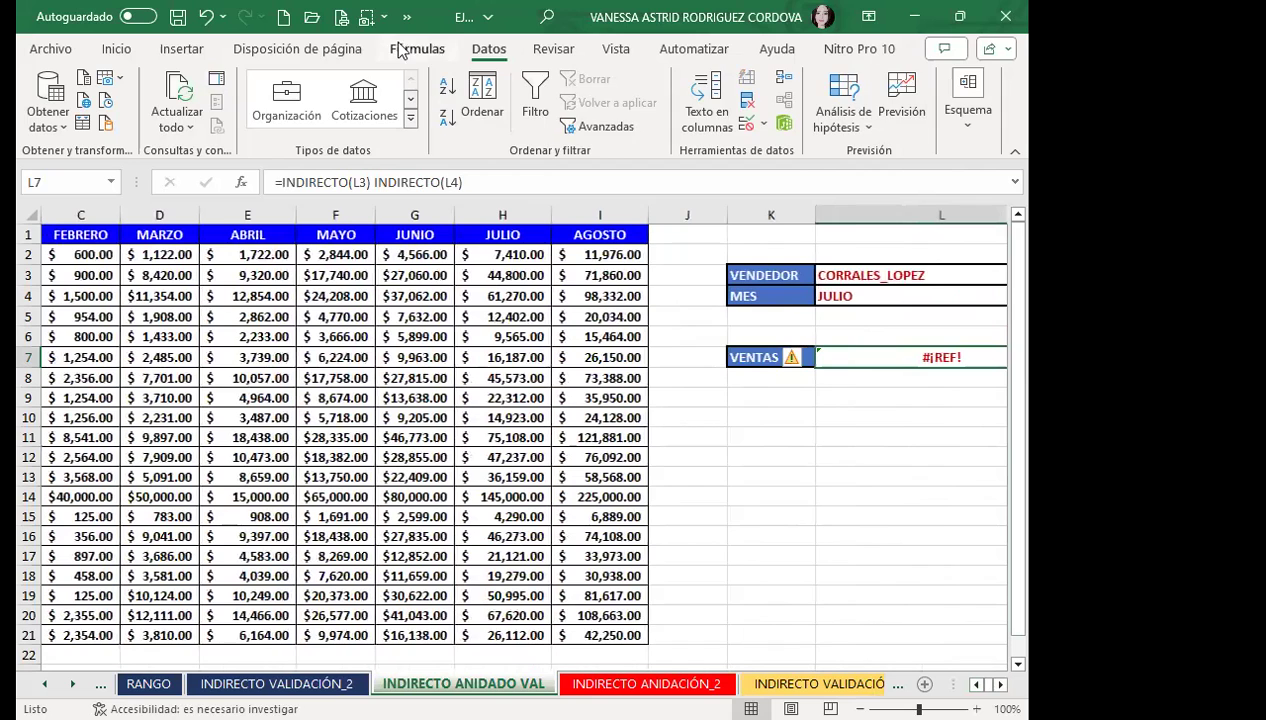
left_click(410, 50)
left_click(404, 110)
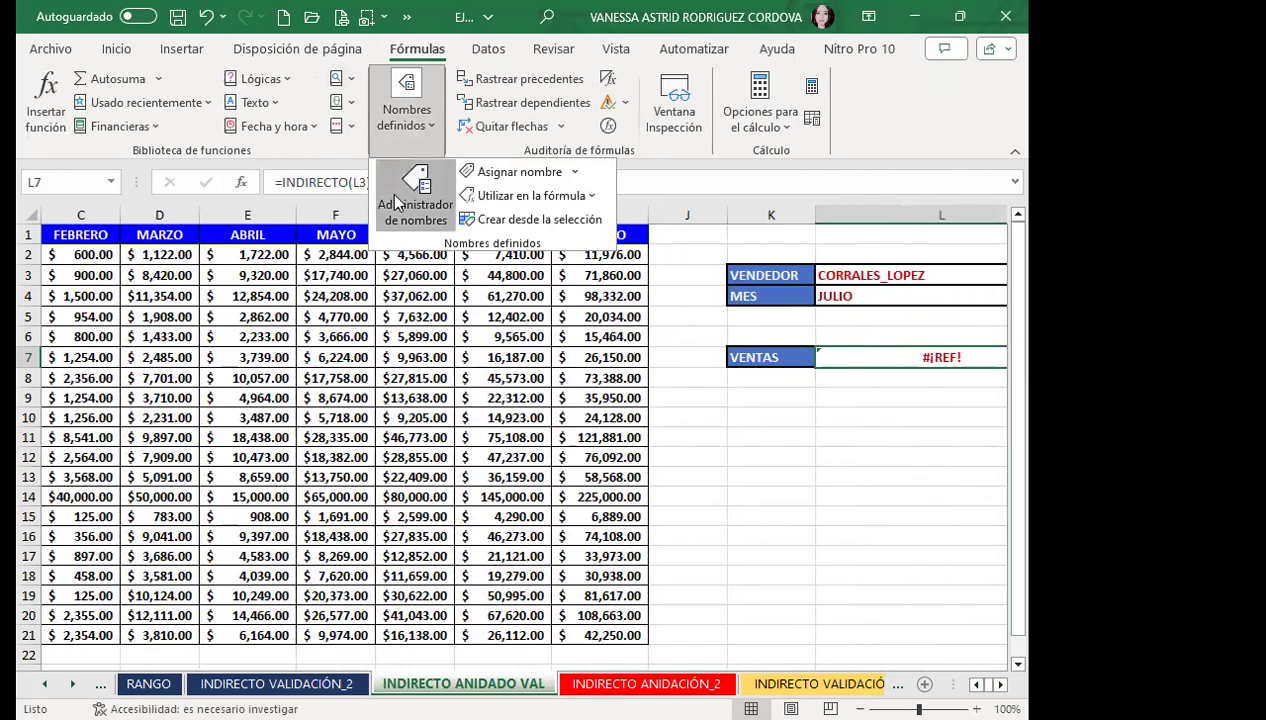
scroll(395, 200, "right", 3)
scroll(555, 512, "down", 5)
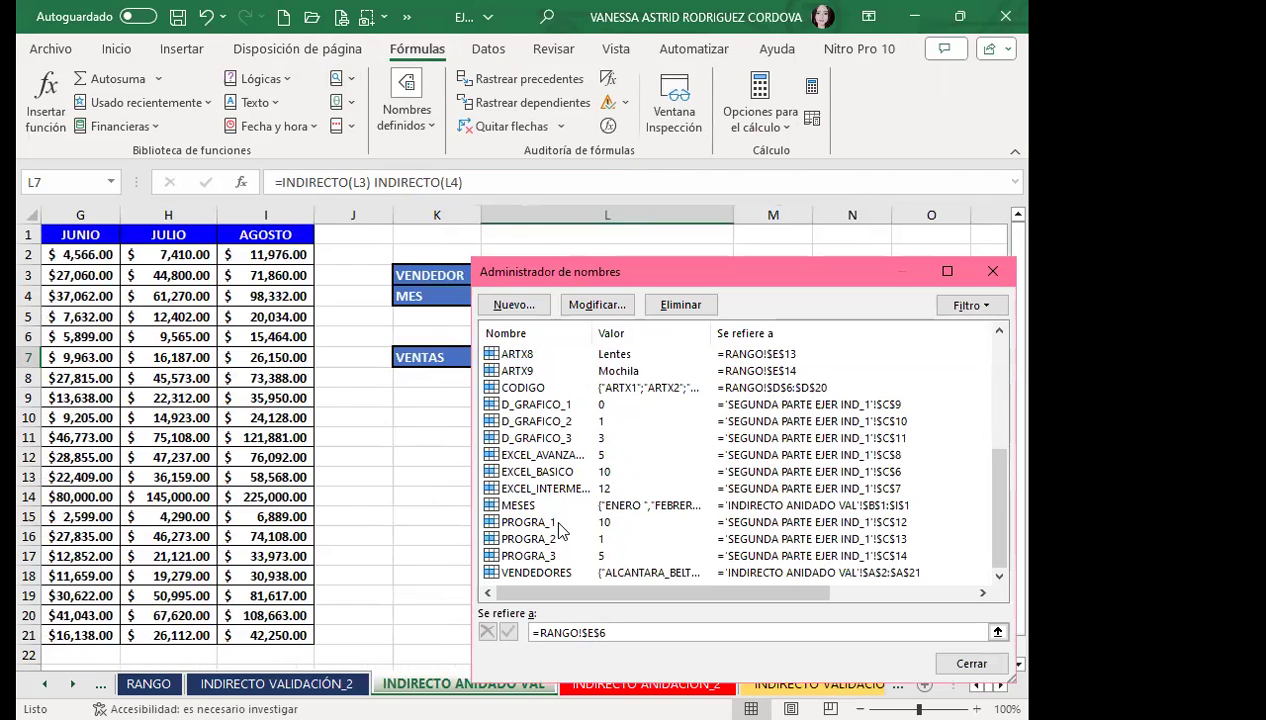
scroll(560, 530, "up", 1)
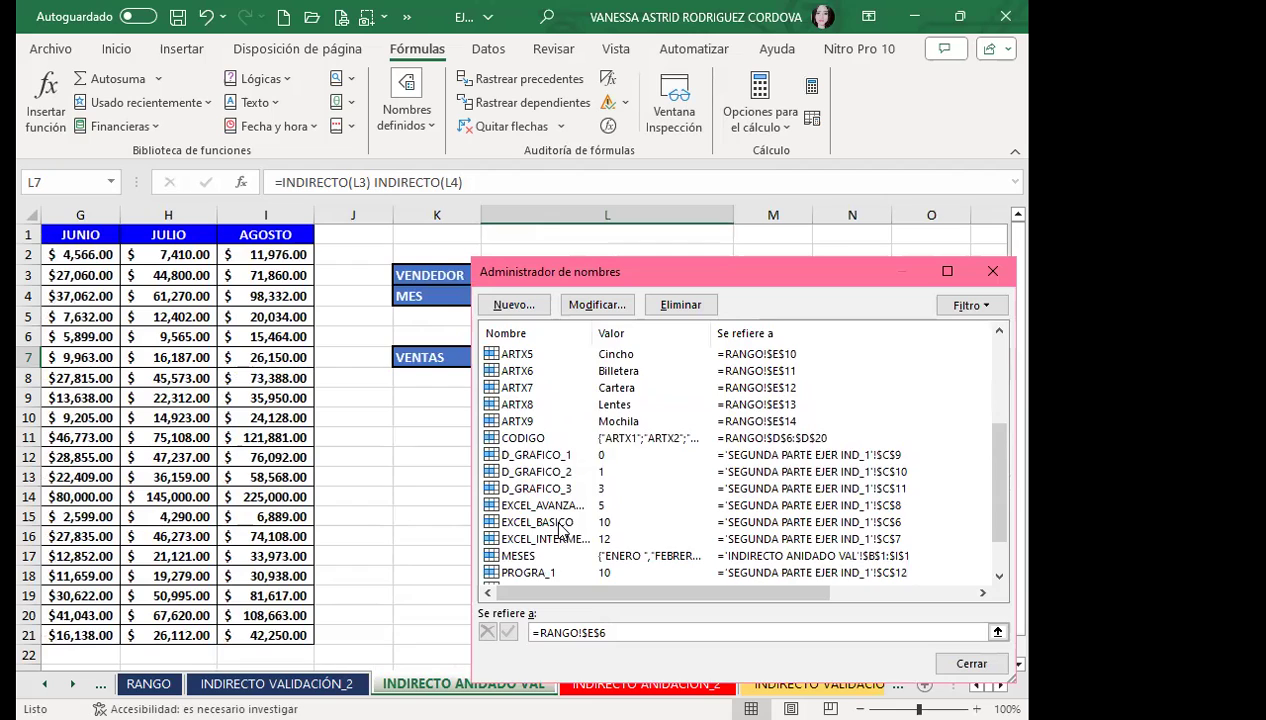
scroll(562, 530, "down", 1)
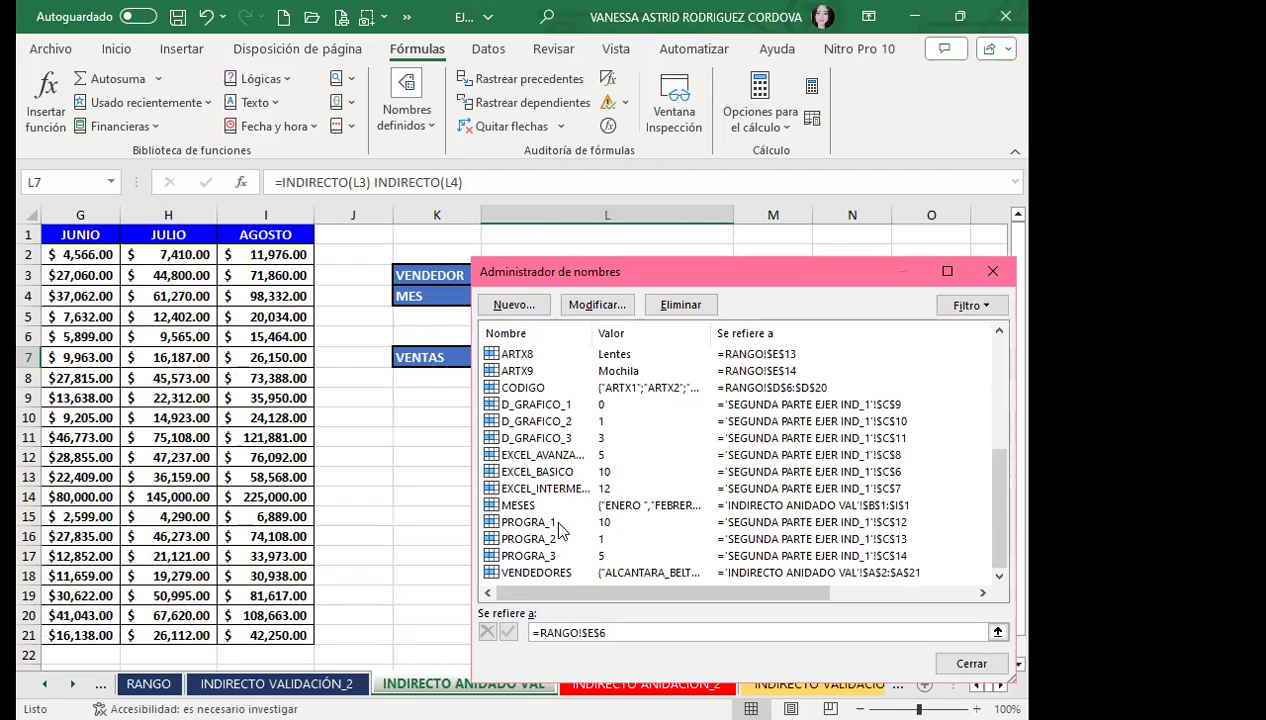
key("End")
left_click_drag(713, 333, 997, 346)
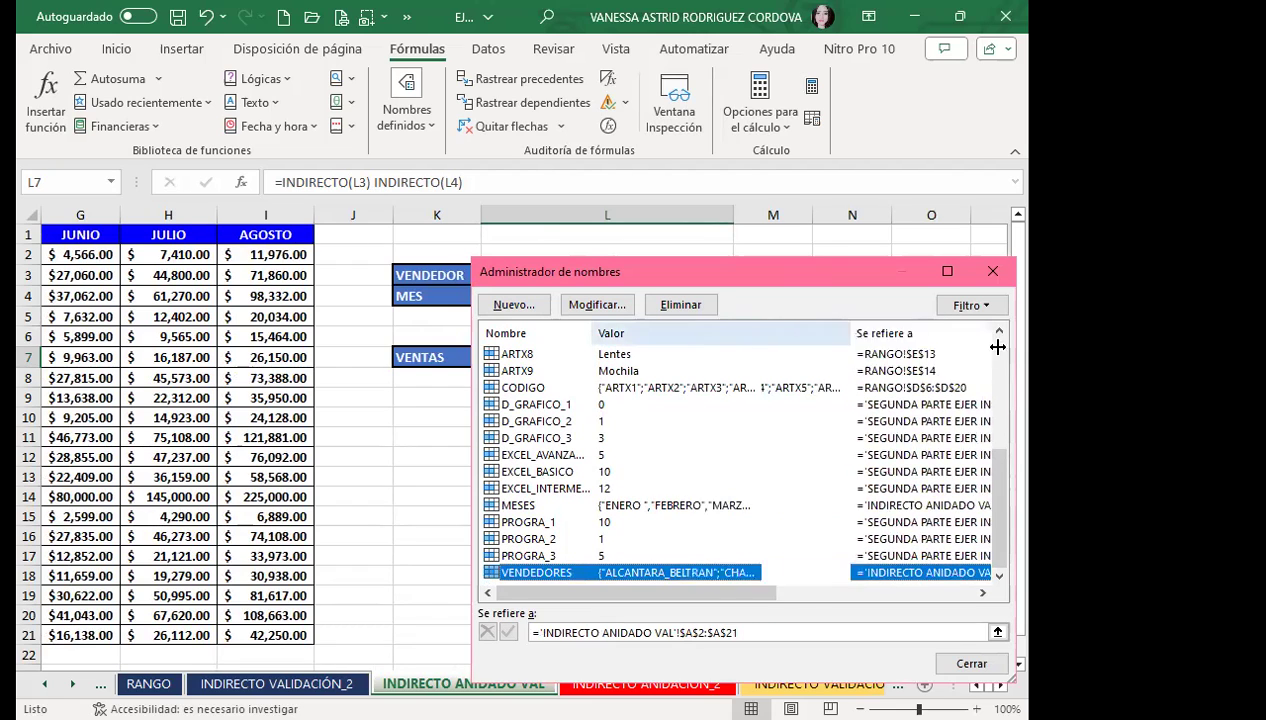
Check the ranges MESES and VENDEDORES refer to, then close Name Manager.
scroll(917, 525, "right", 5)
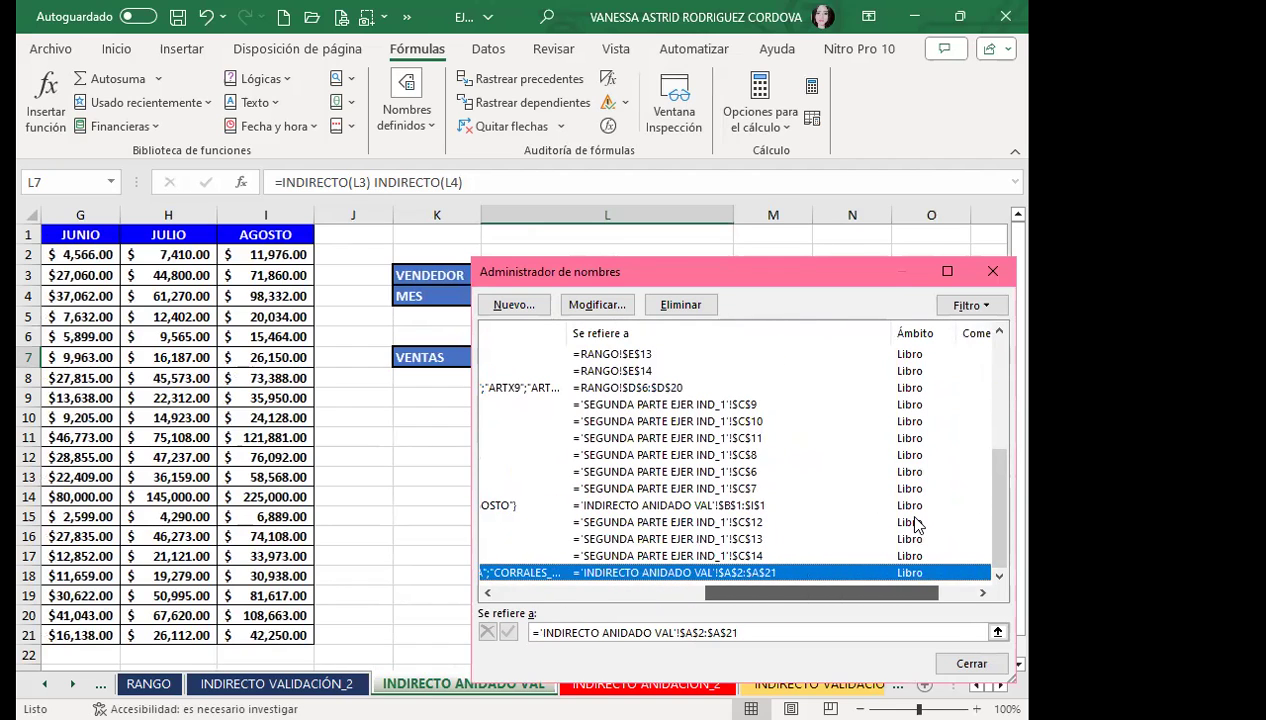
scroll(917, 525, "left", 5)
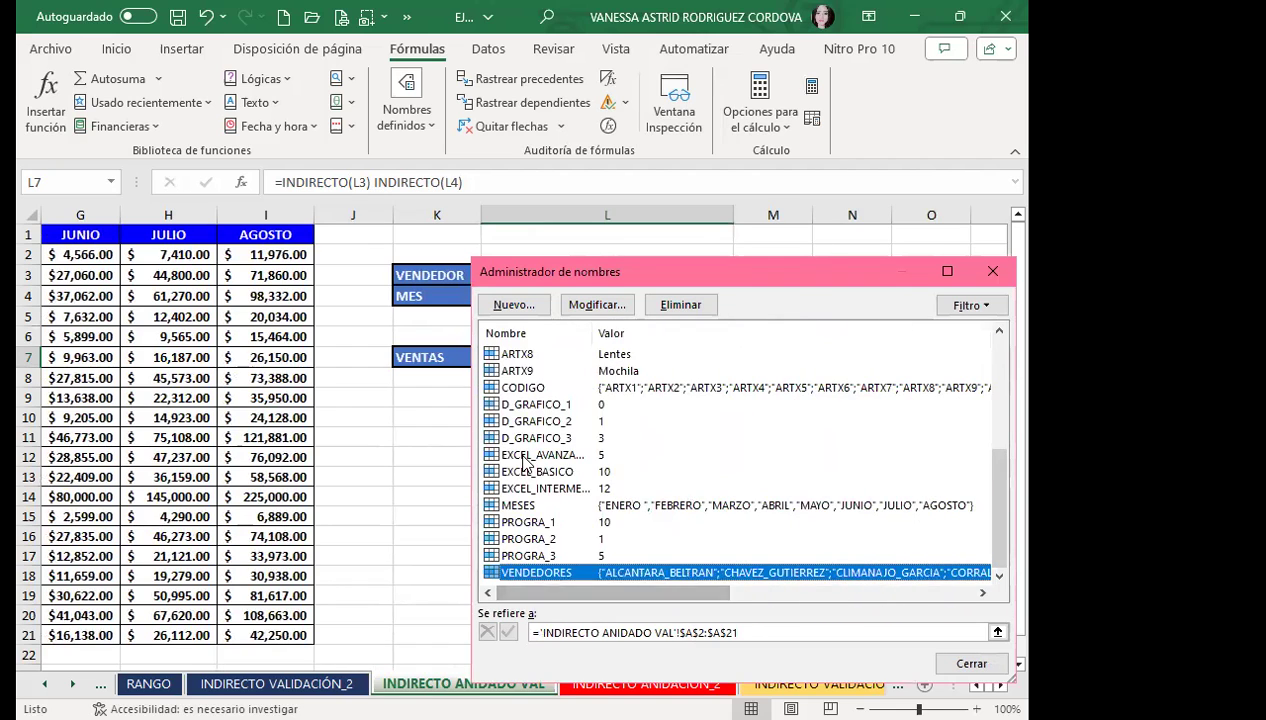
scroll(532, 482, "up", 3)
scroll(535, 450, "up", 2)
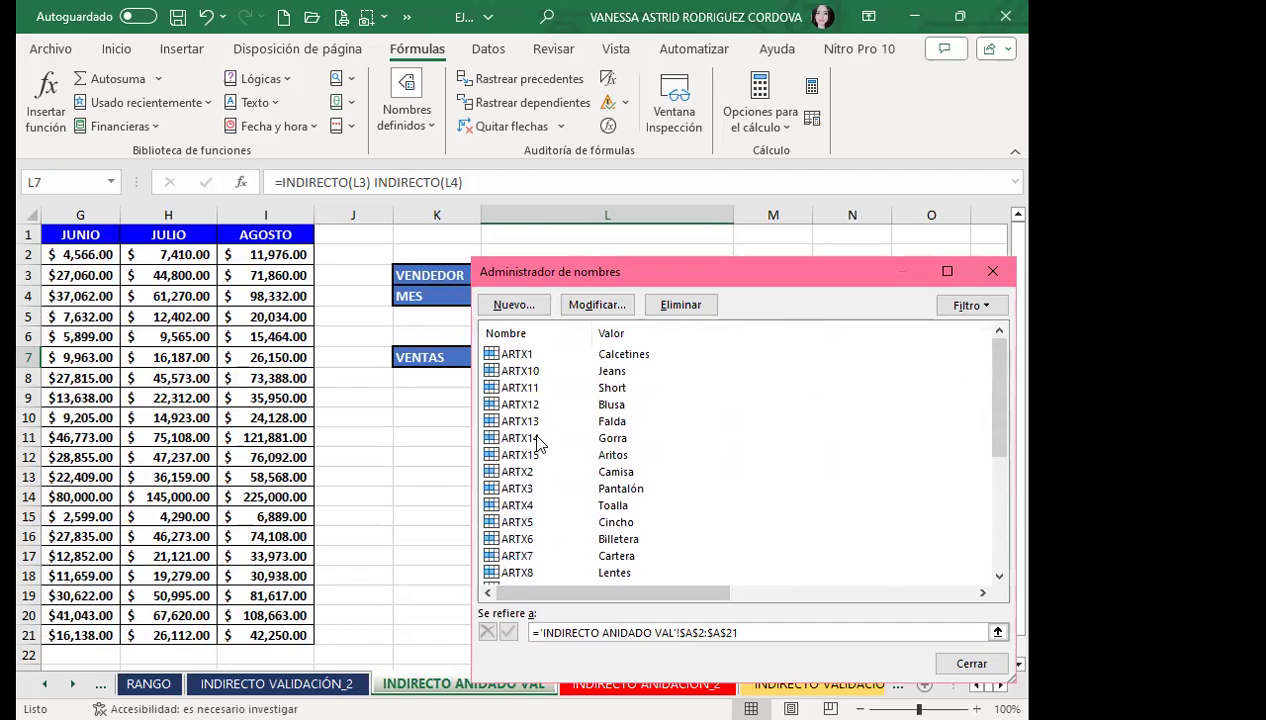
scroll(533, 490, "down", 3)
scroll(540, 536, "down", 2)
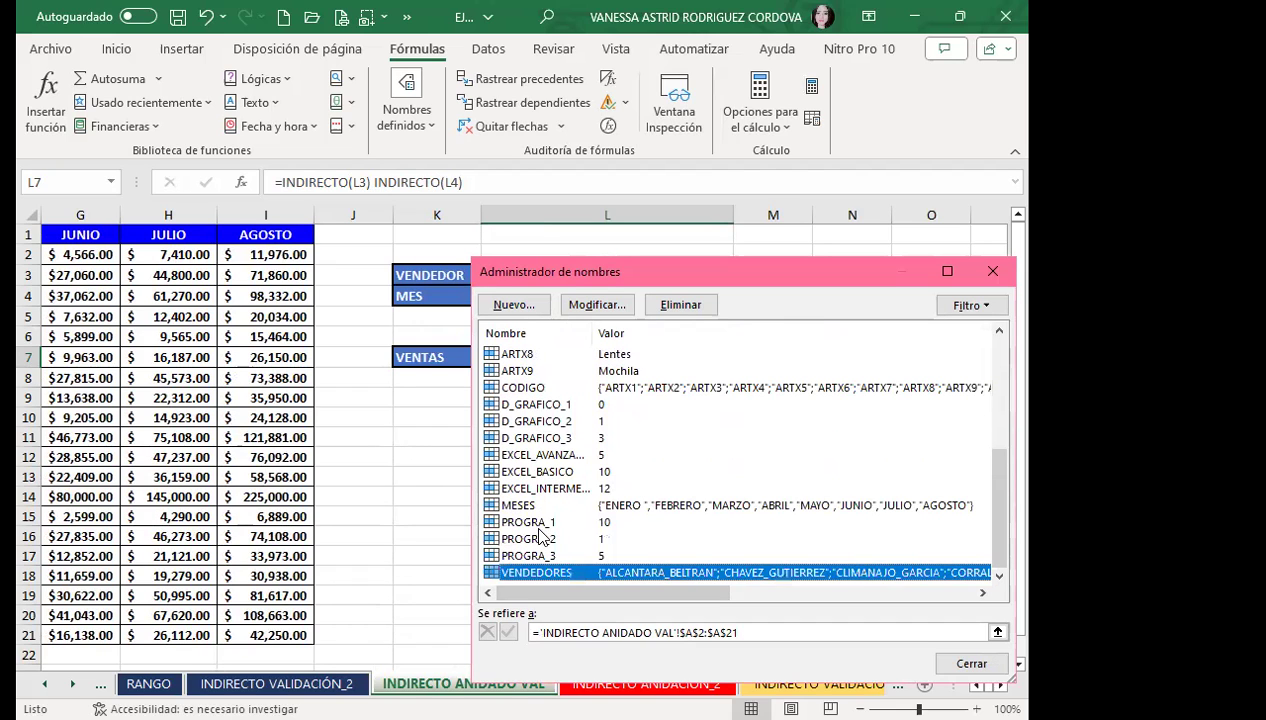
left_click(515, 505)
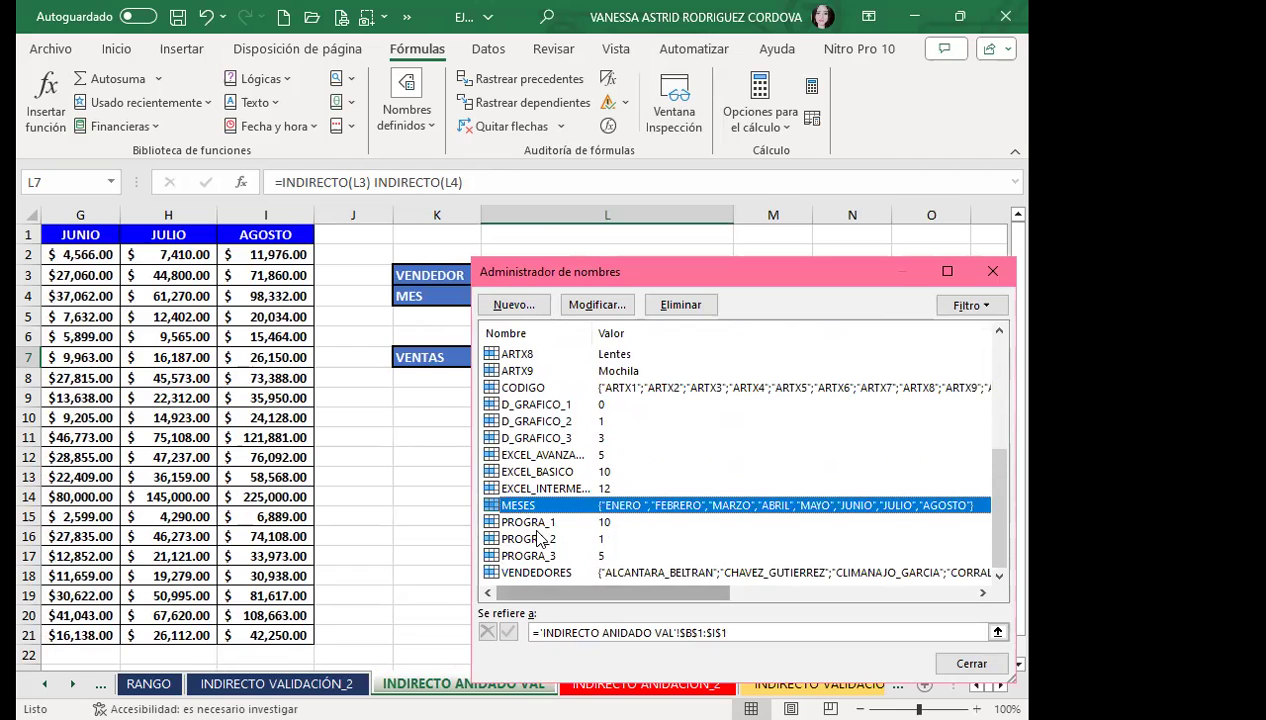
scroll(537, 538, "right", 3)
scroll(537, 538, "right", 2)
scroll(537, 538, "left", 5)
scroll(560, 522, "up", 4)
scroll(541, 400, "up", 1)
scroll(535, 510, "down", 5)
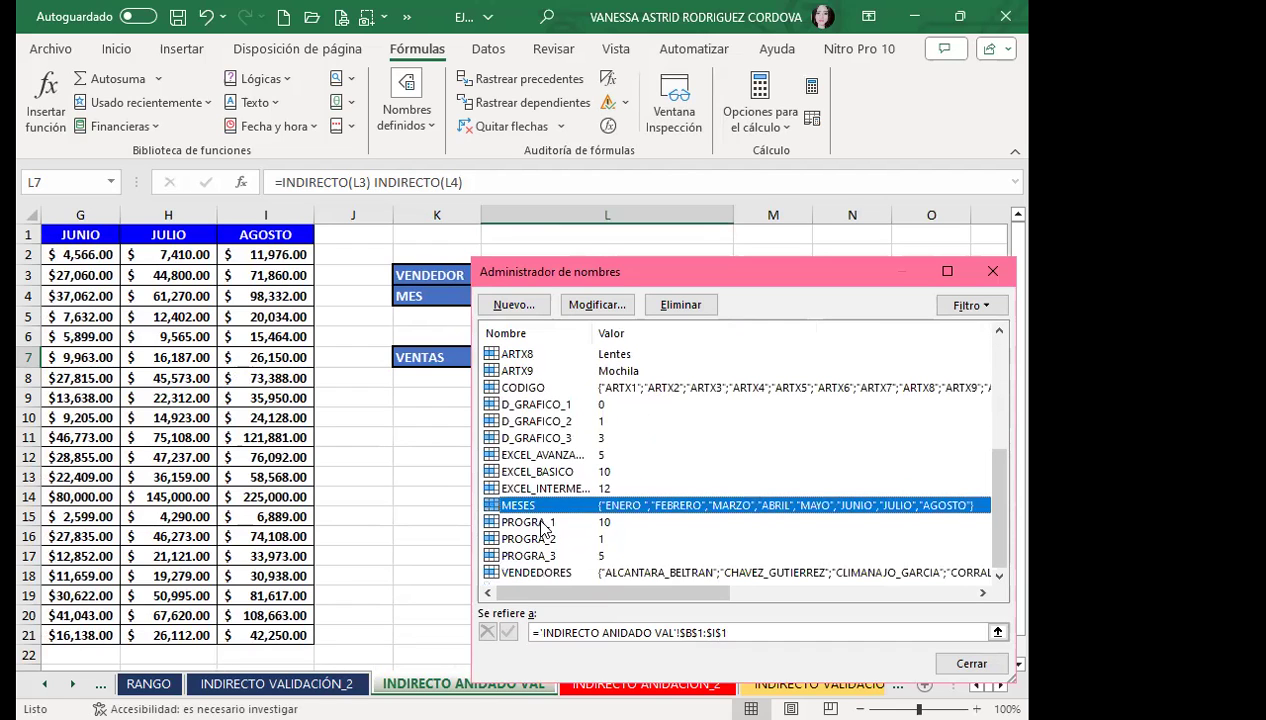
key("End")
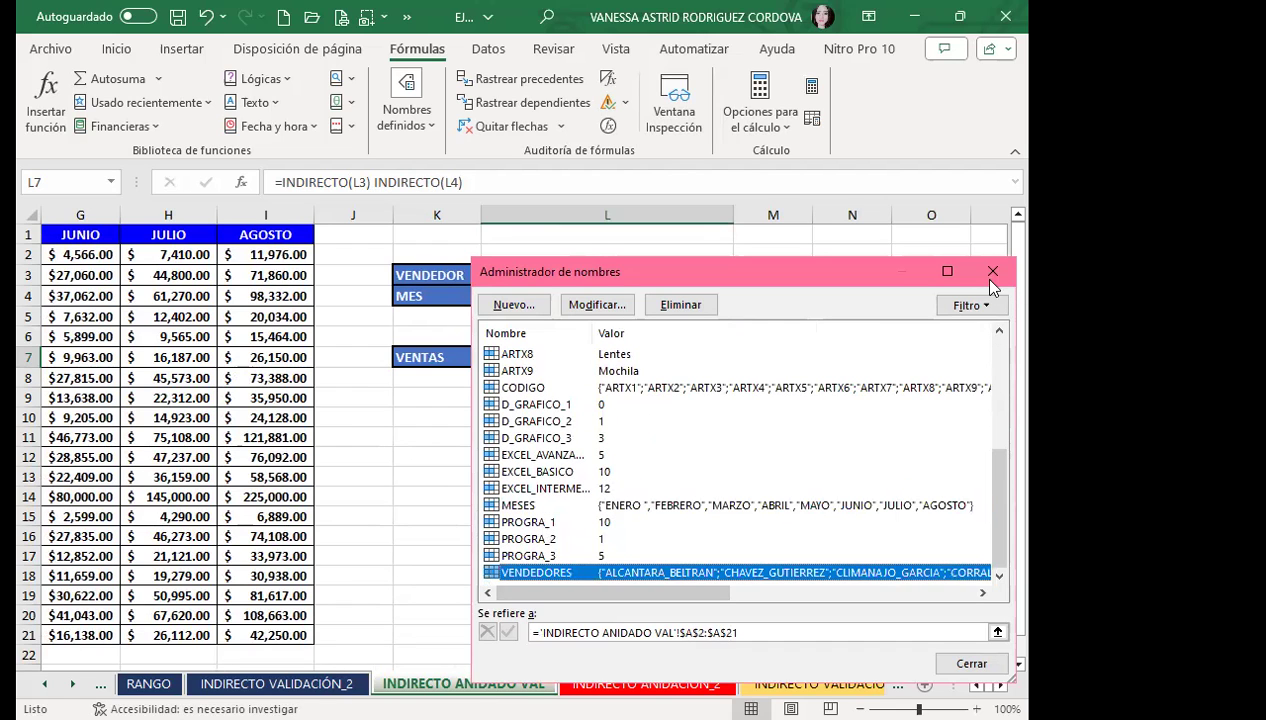
left_click(993, 273)
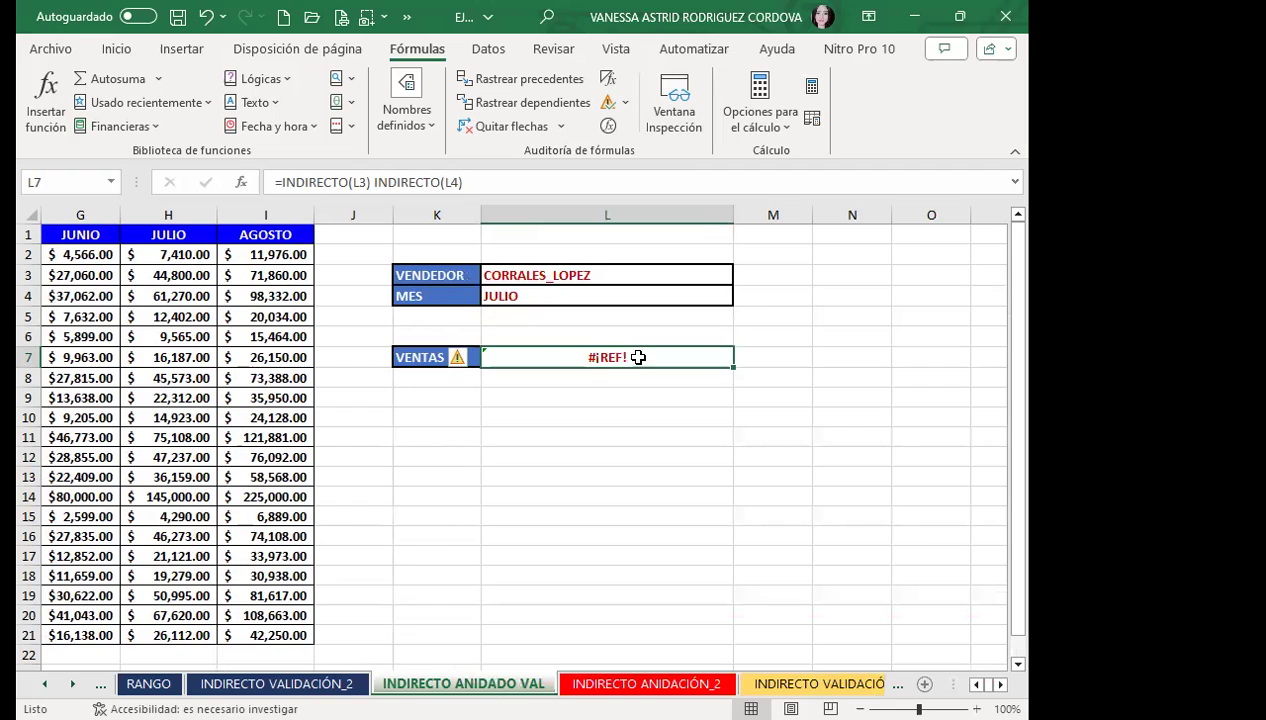
left_click(380, 188)
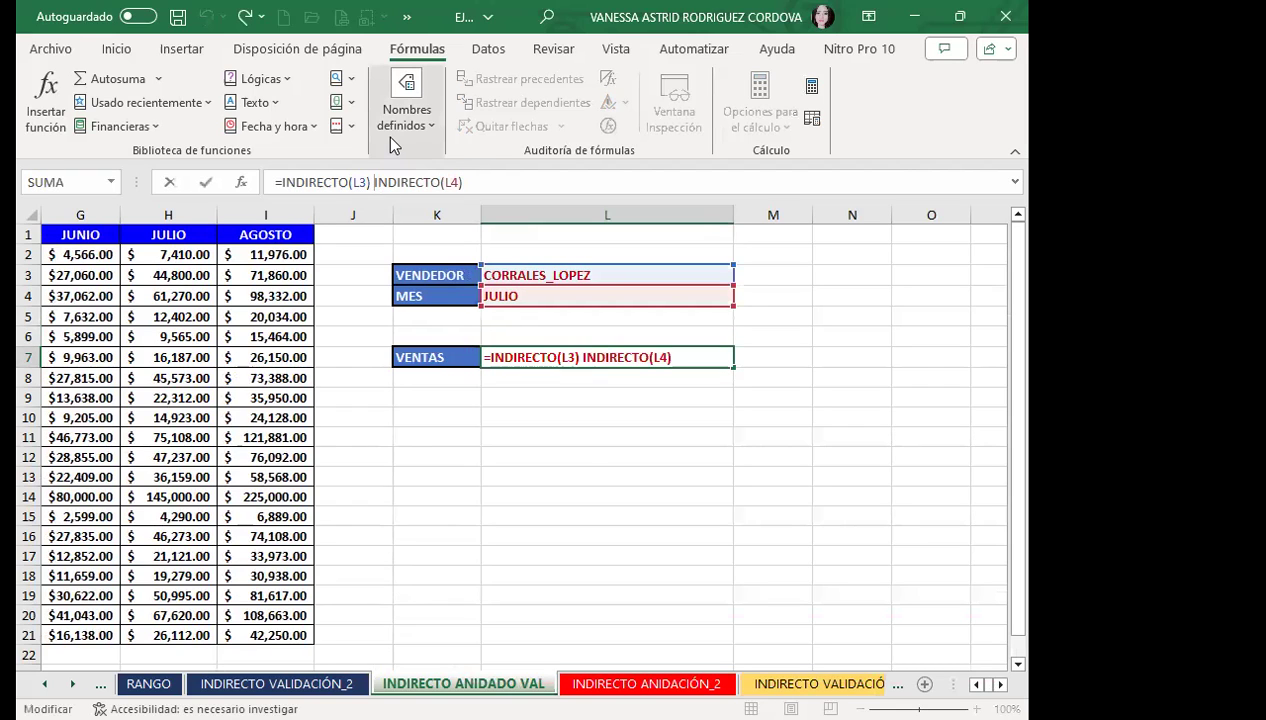
key("BackSpace")
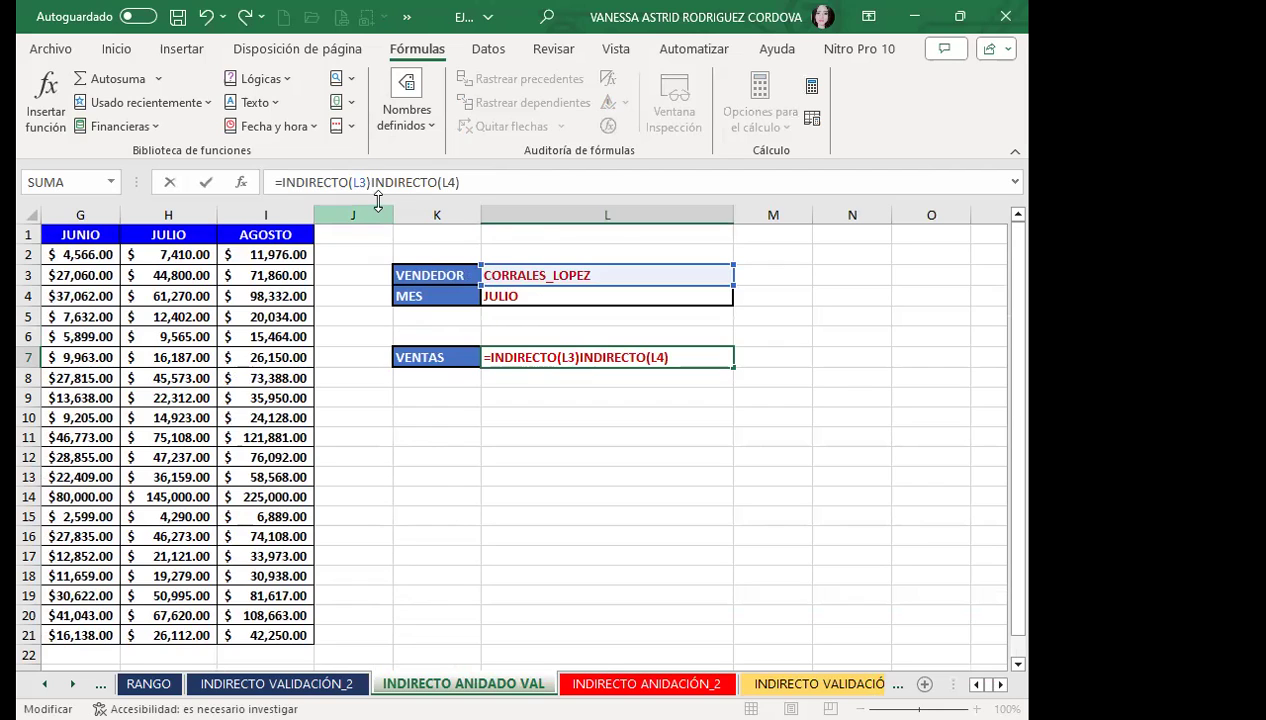
type(";")
key("Return")
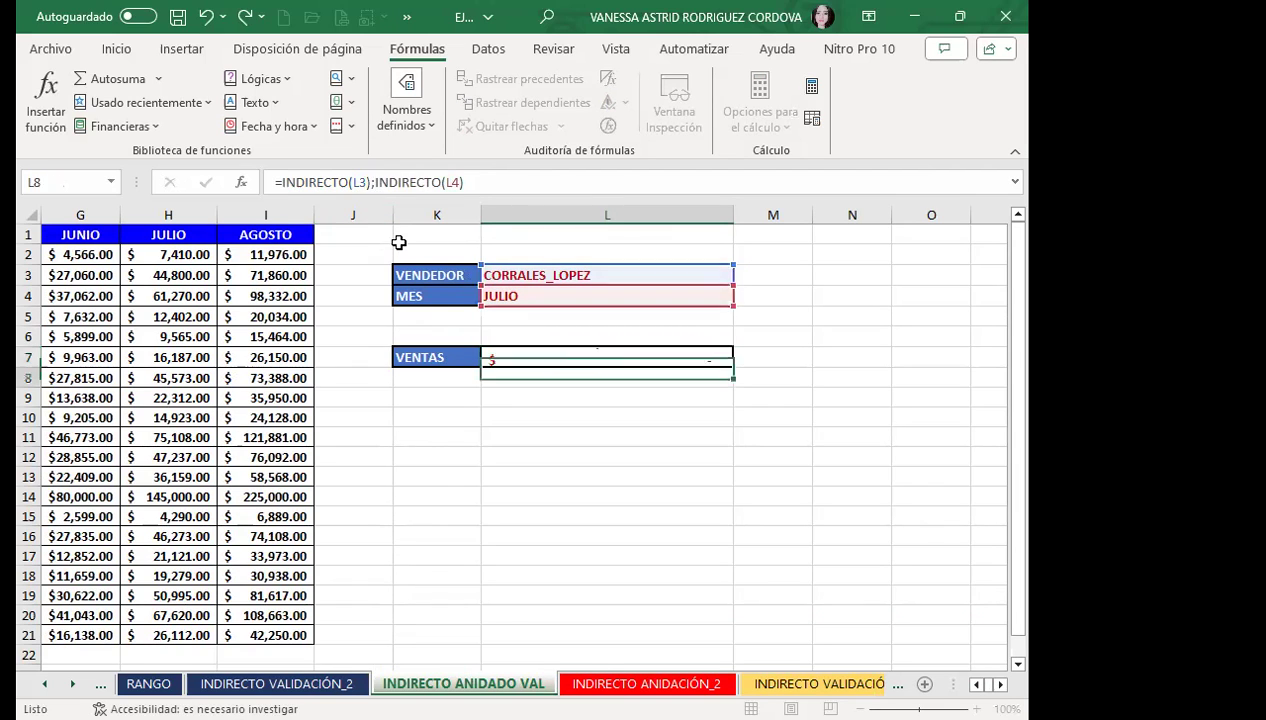
left_click(486, 352)
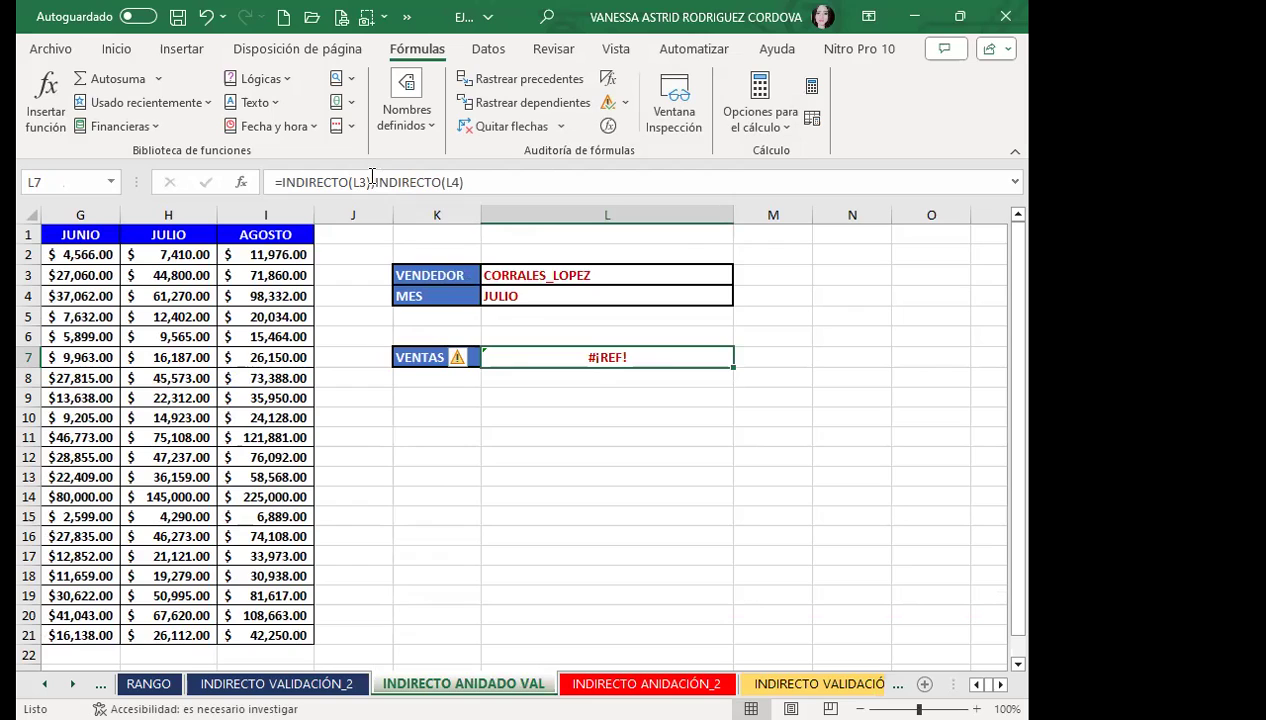
left_click(371, 178)
key("BackSpace")
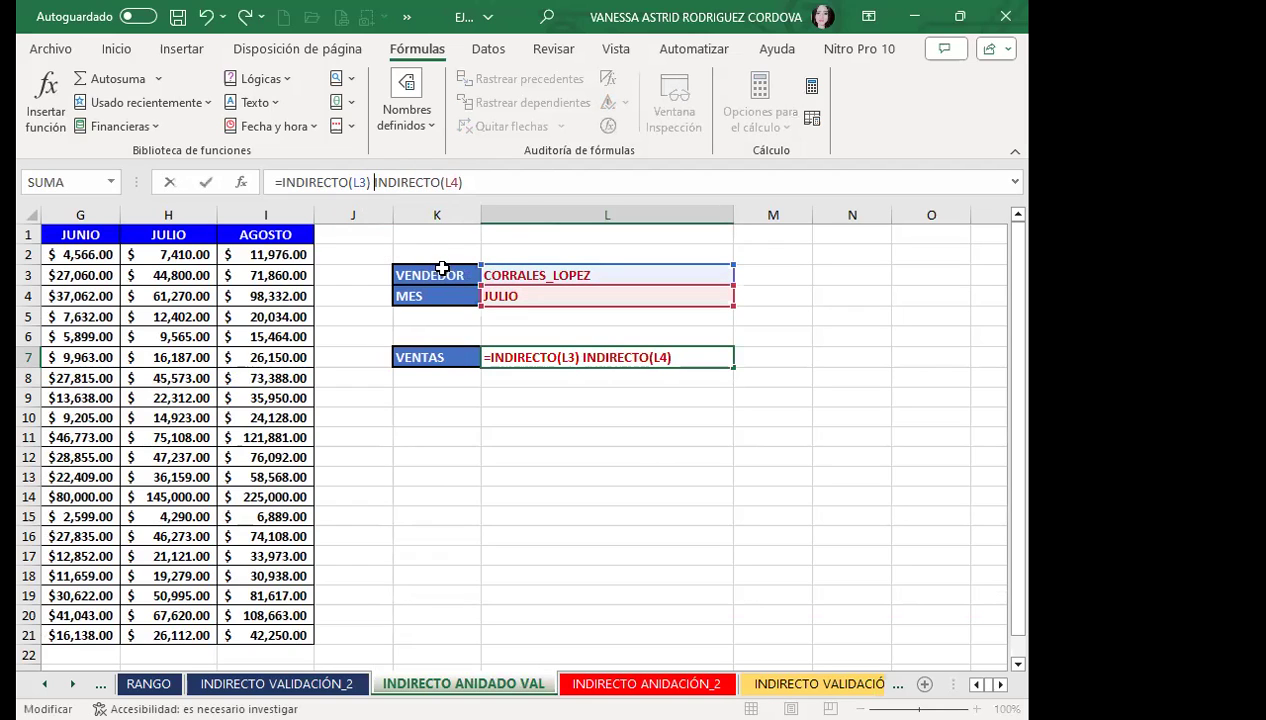
key("Return")
left_click(503, 354)
left_click(563, 272)
left_click(563, 356)
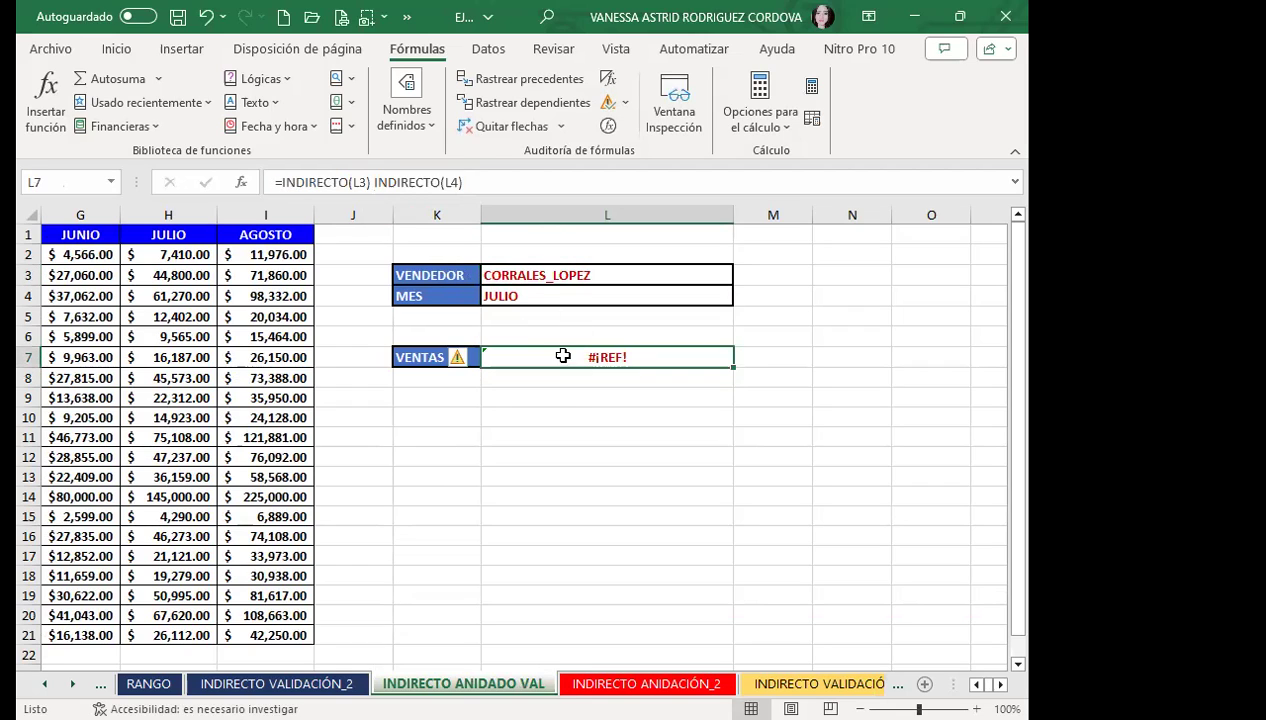
left_click(536, 272)
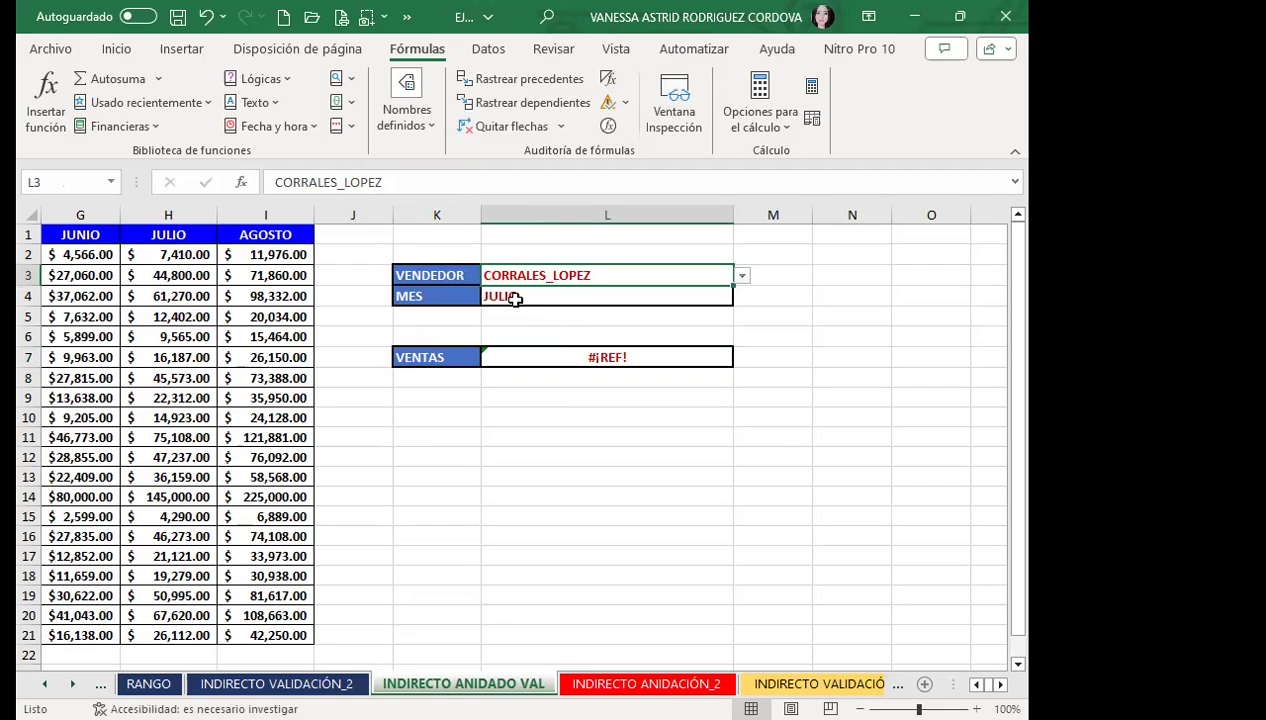
left_click(516, 297)
left_click(533, 361)
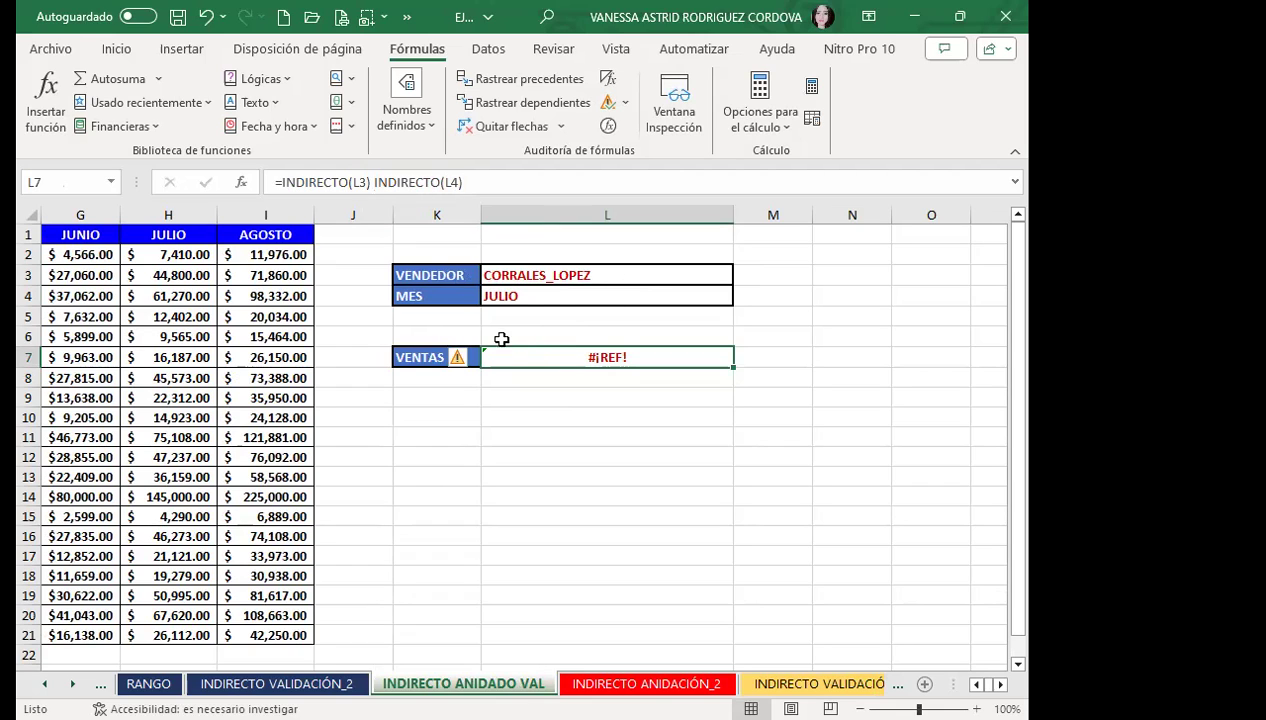
left_click(521, 292)
left_click(525, 273)
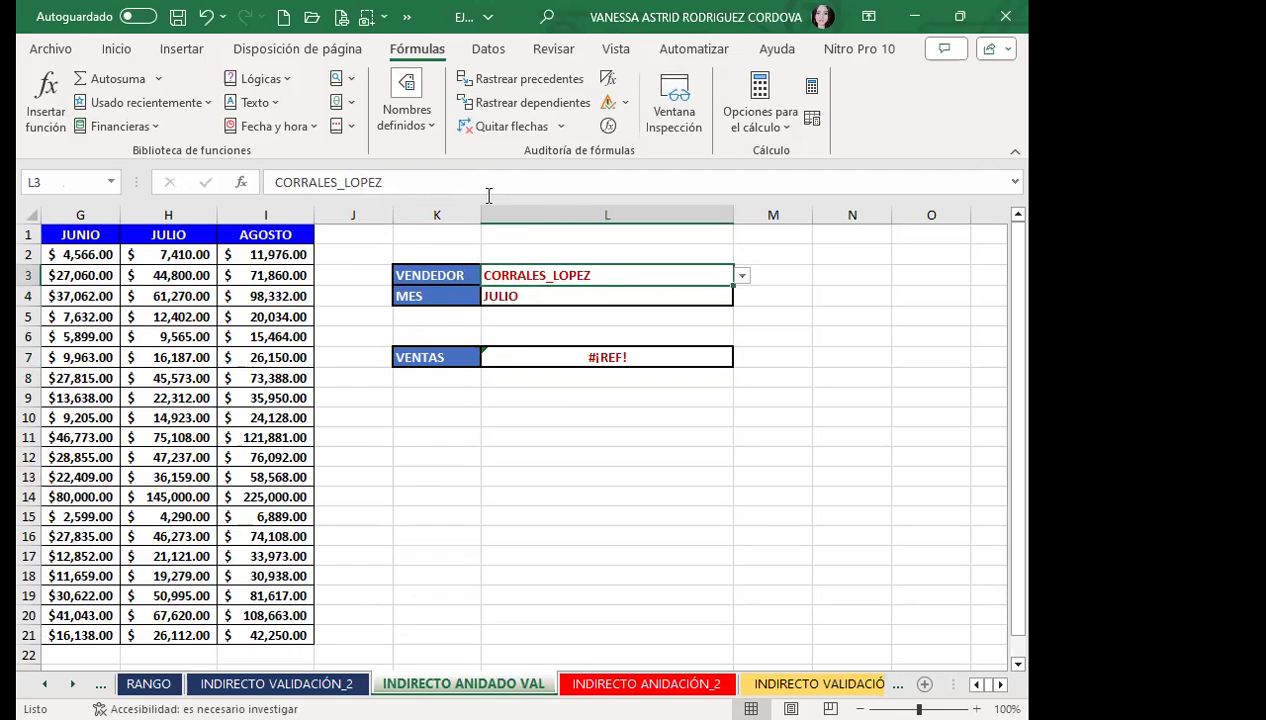
Choose a new vendor in L3 and ABRIL as the month in L4.
left_click(752, 273)
left_click(678, 277)
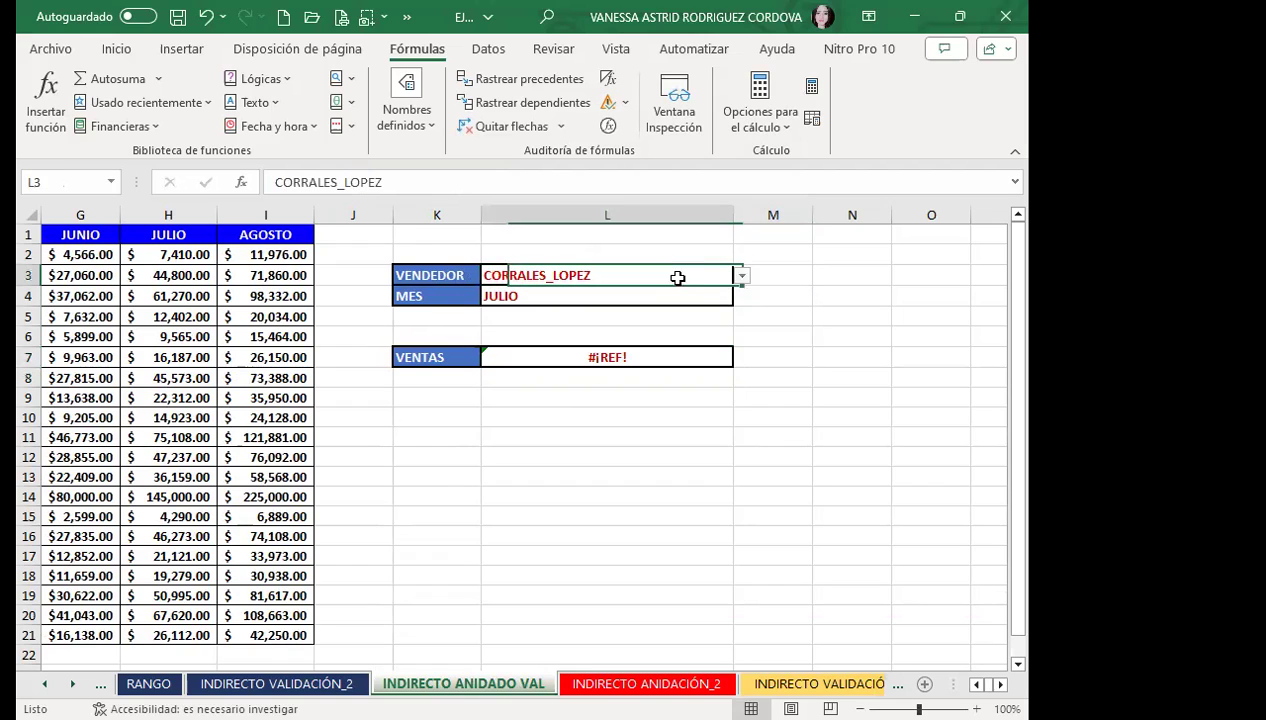
left_click(742, 277)
left_click(537, 329)
left_click(547, 296)
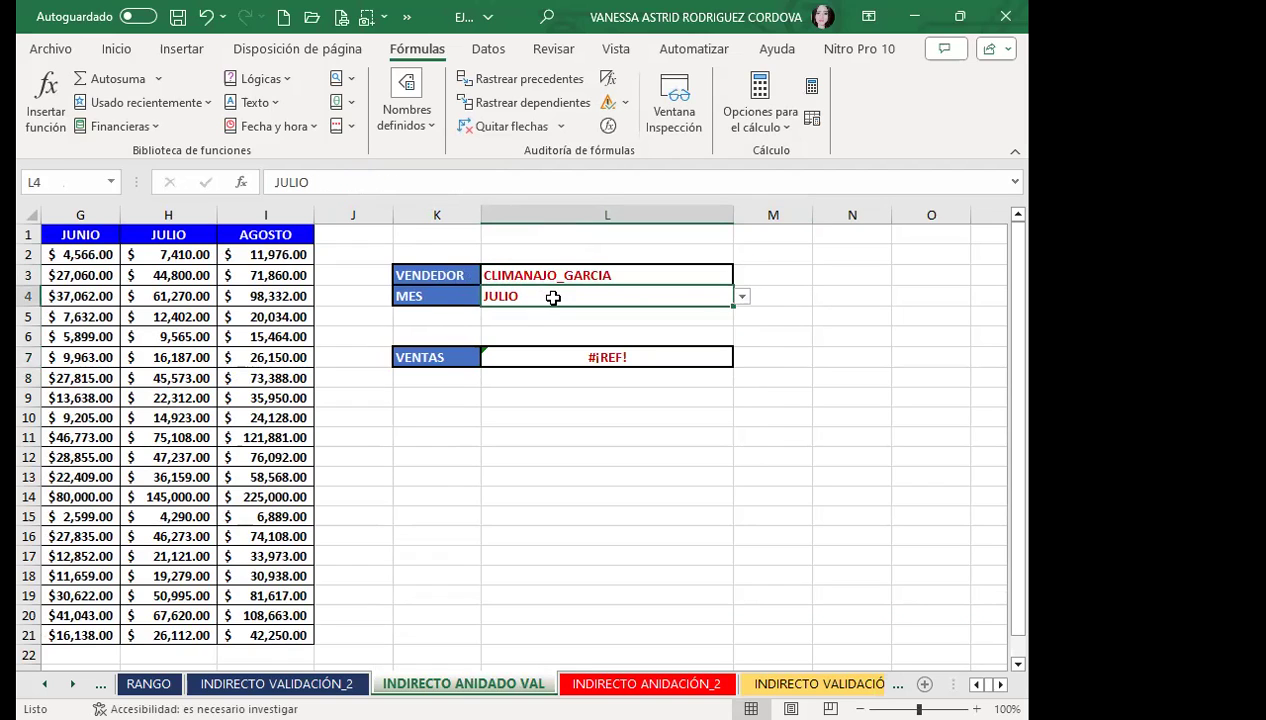
left_click(743, 297)
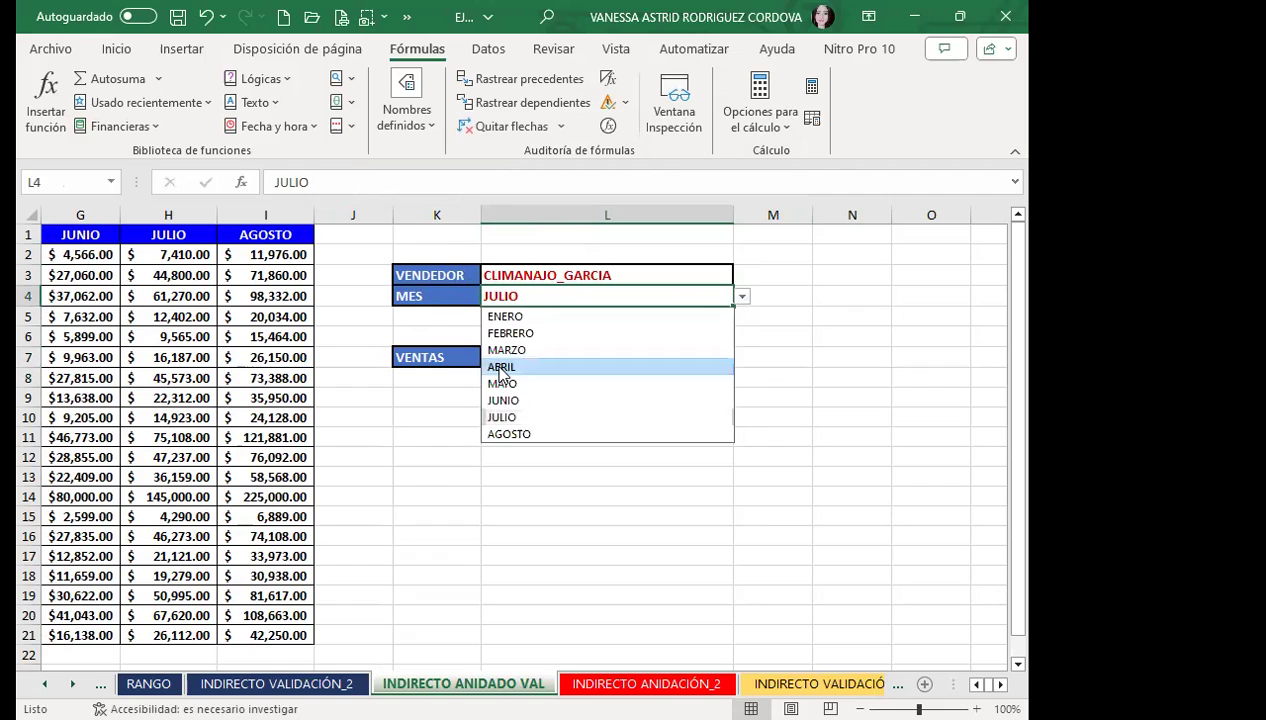
left_click(501, 367)
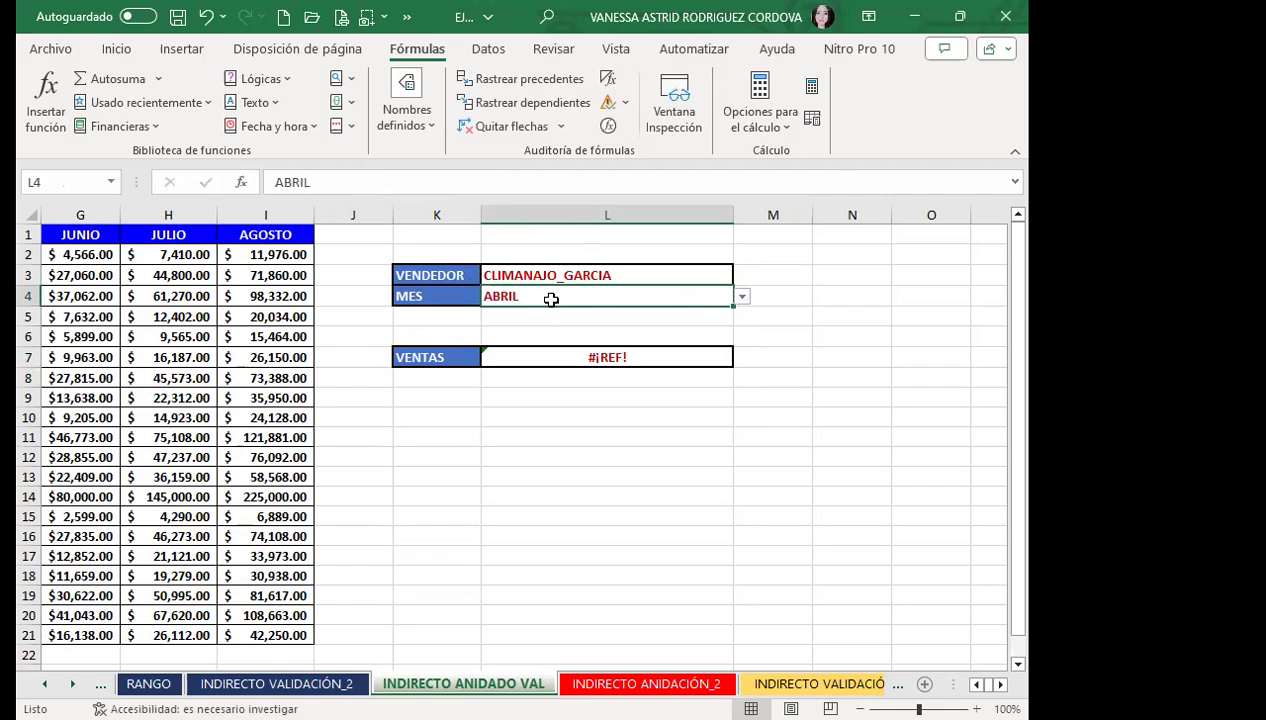
left_click(743, 297)
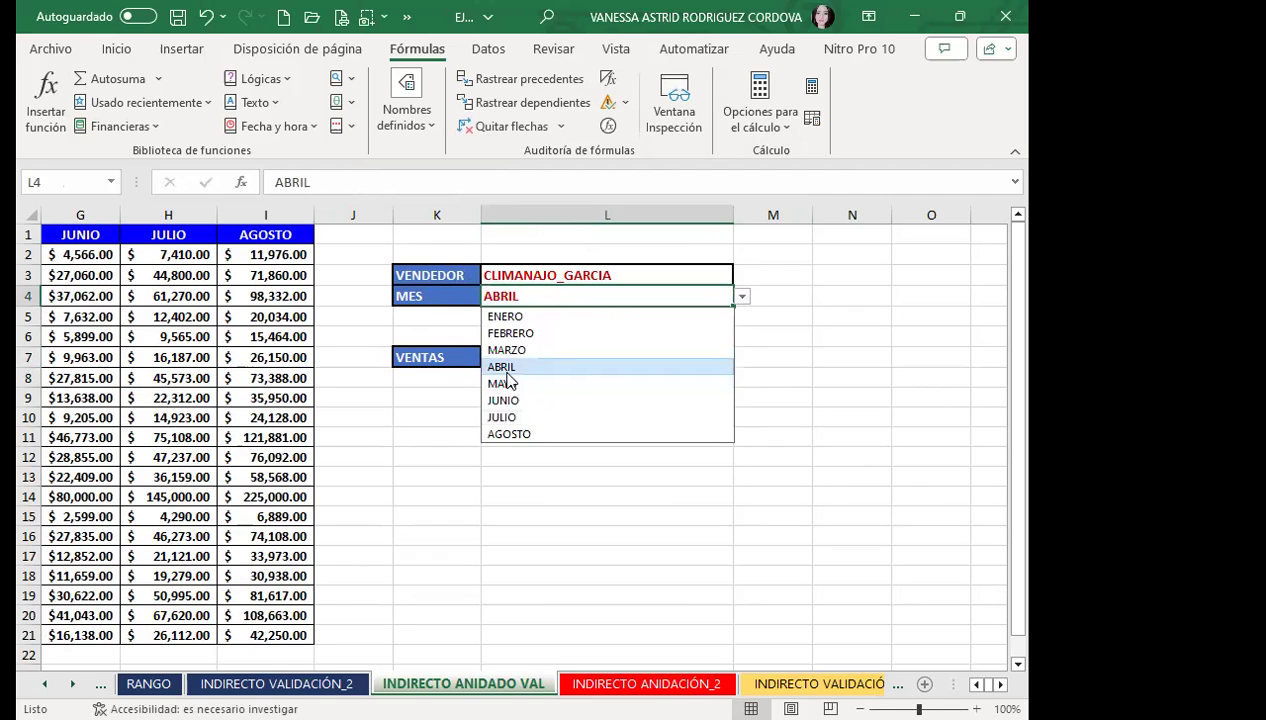
left_click(509, 368)
left_click(590, 276)
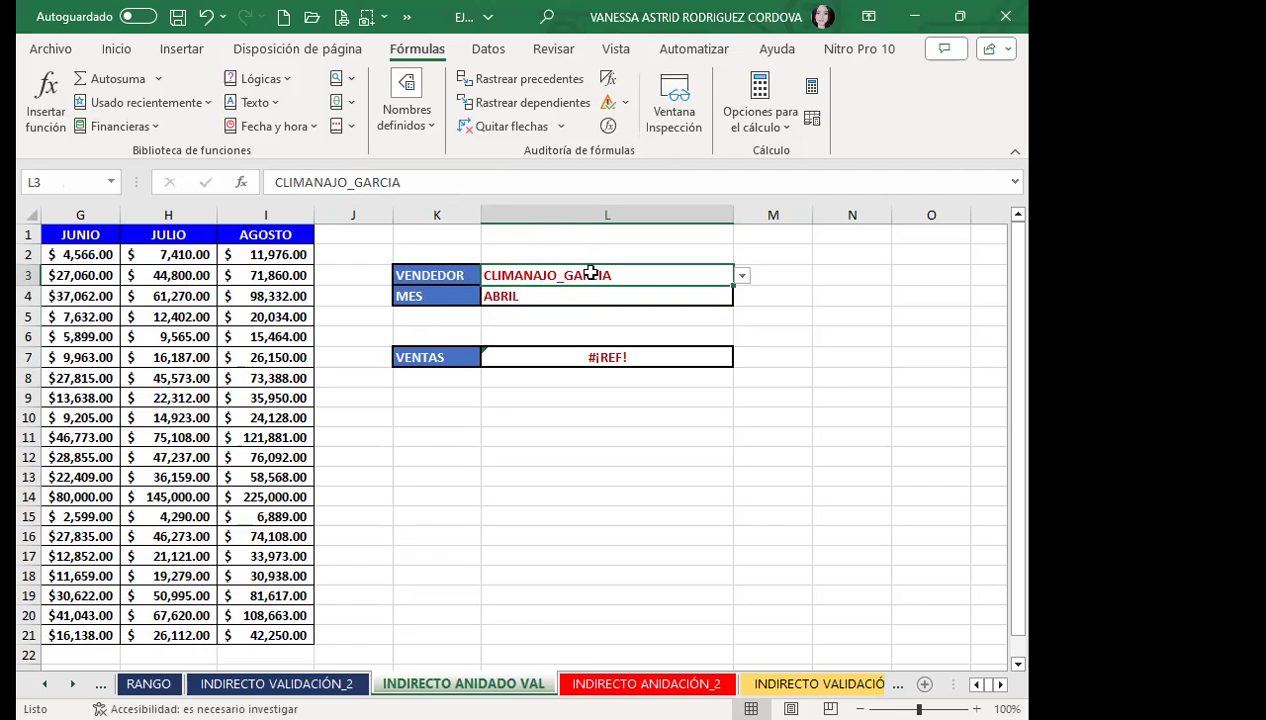
left_click(552, 293)
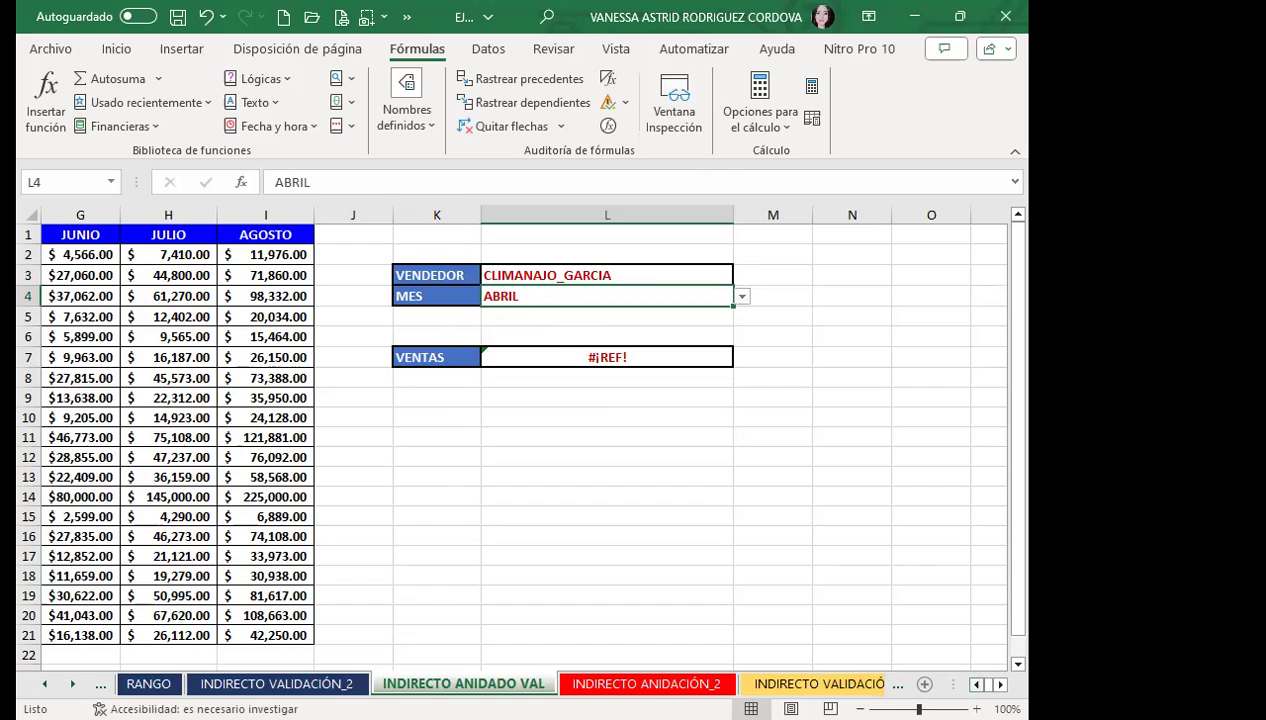
Inspect the sales table, including the ENERO header B1 and first vendor's ENERO sales B2.
scroll(520, 430, "left", 6)
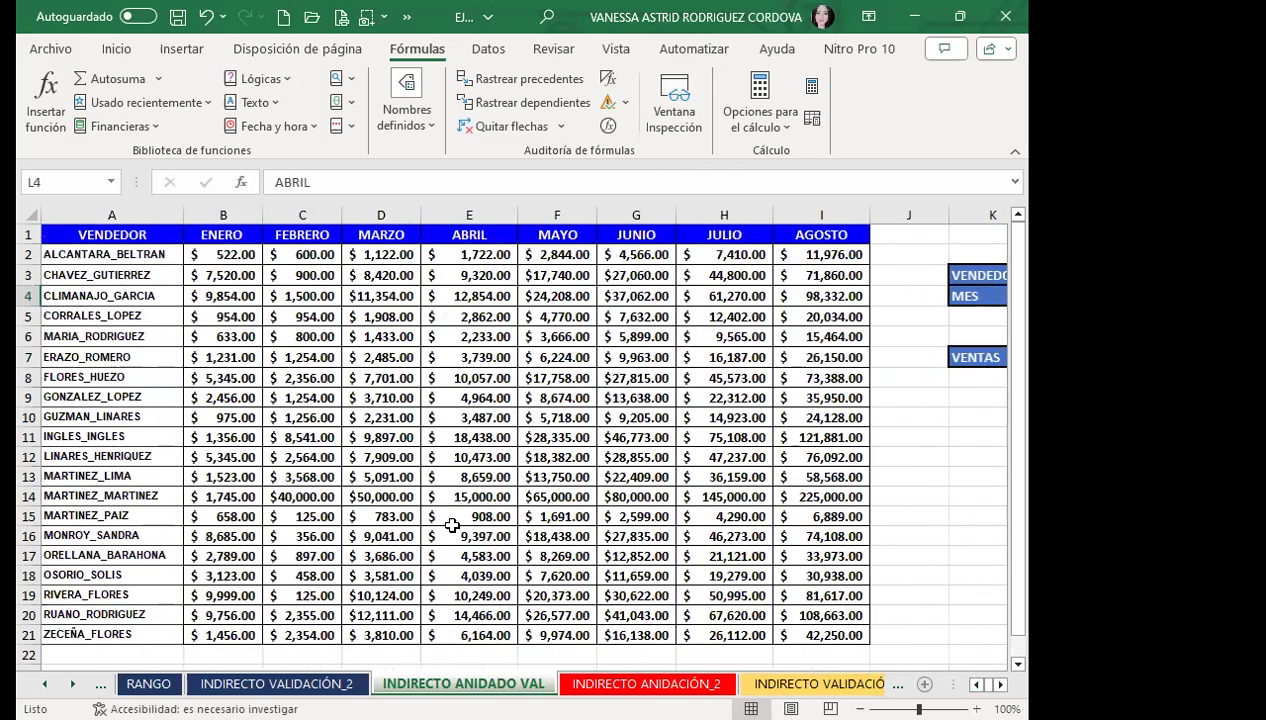
left_click(380, 398)
left_click(231, 236)
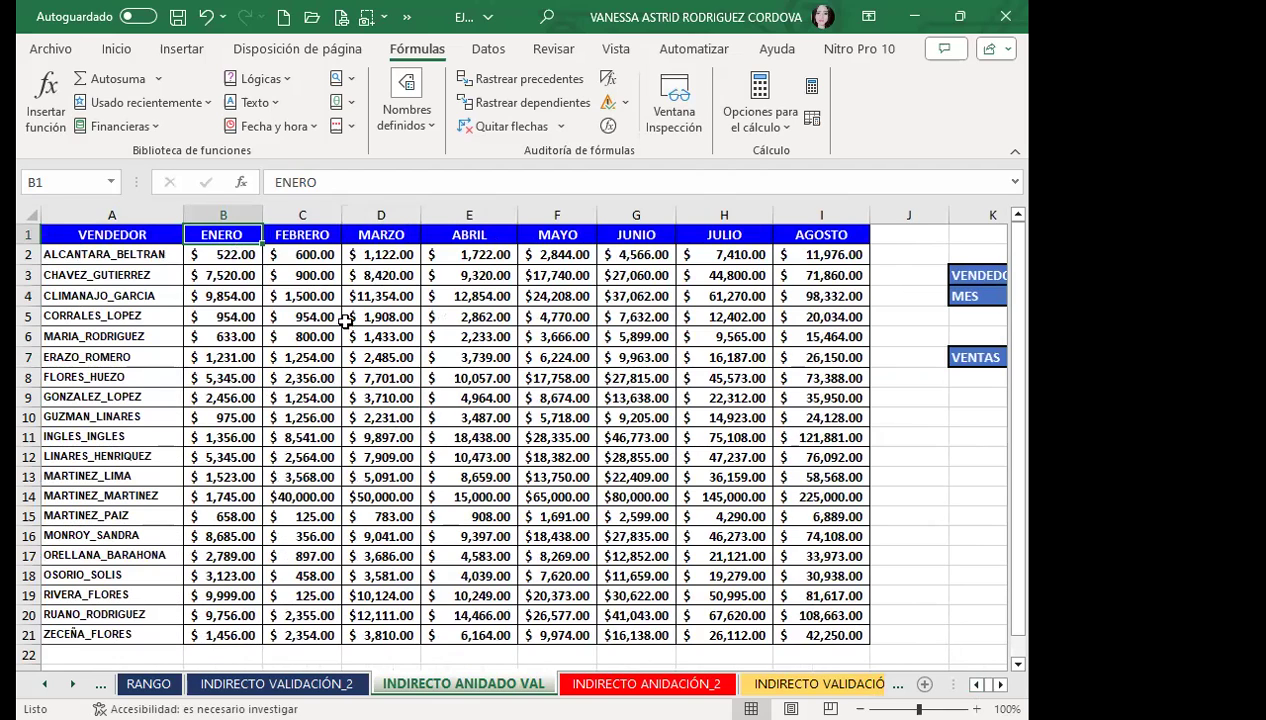
left_click(398, 357)
left_click(291, 424)
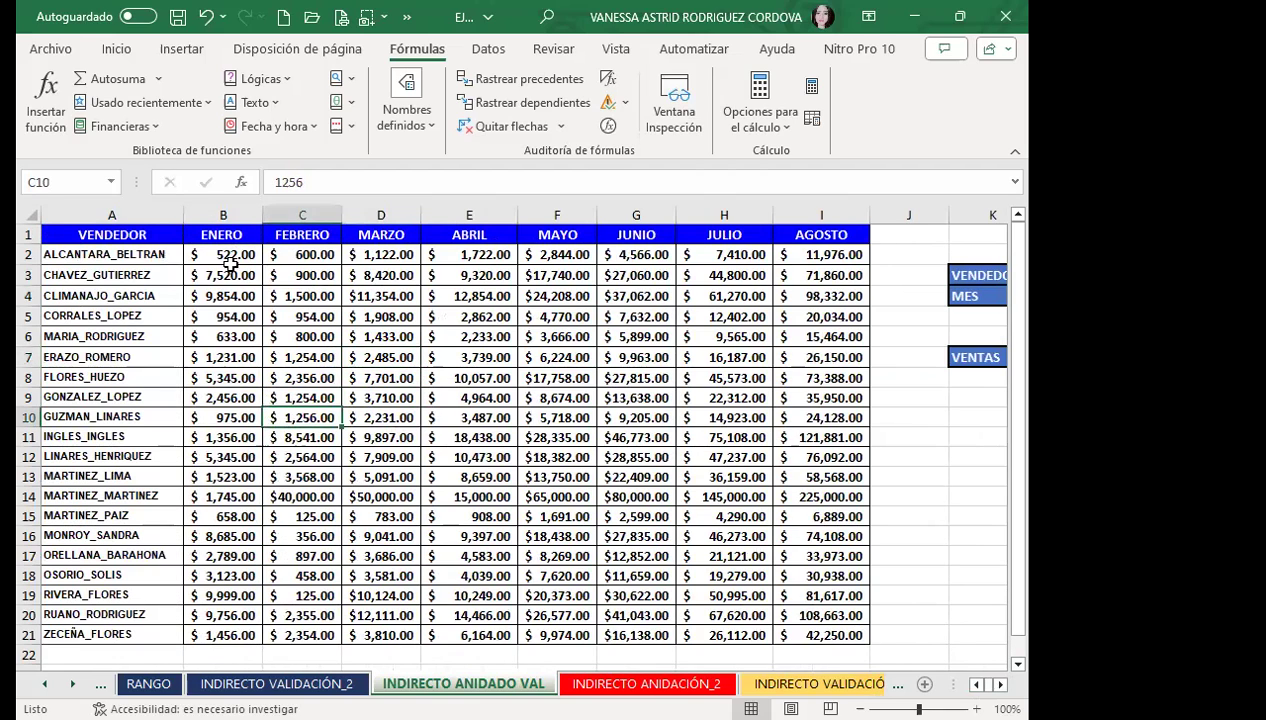
left_click(231, 254)
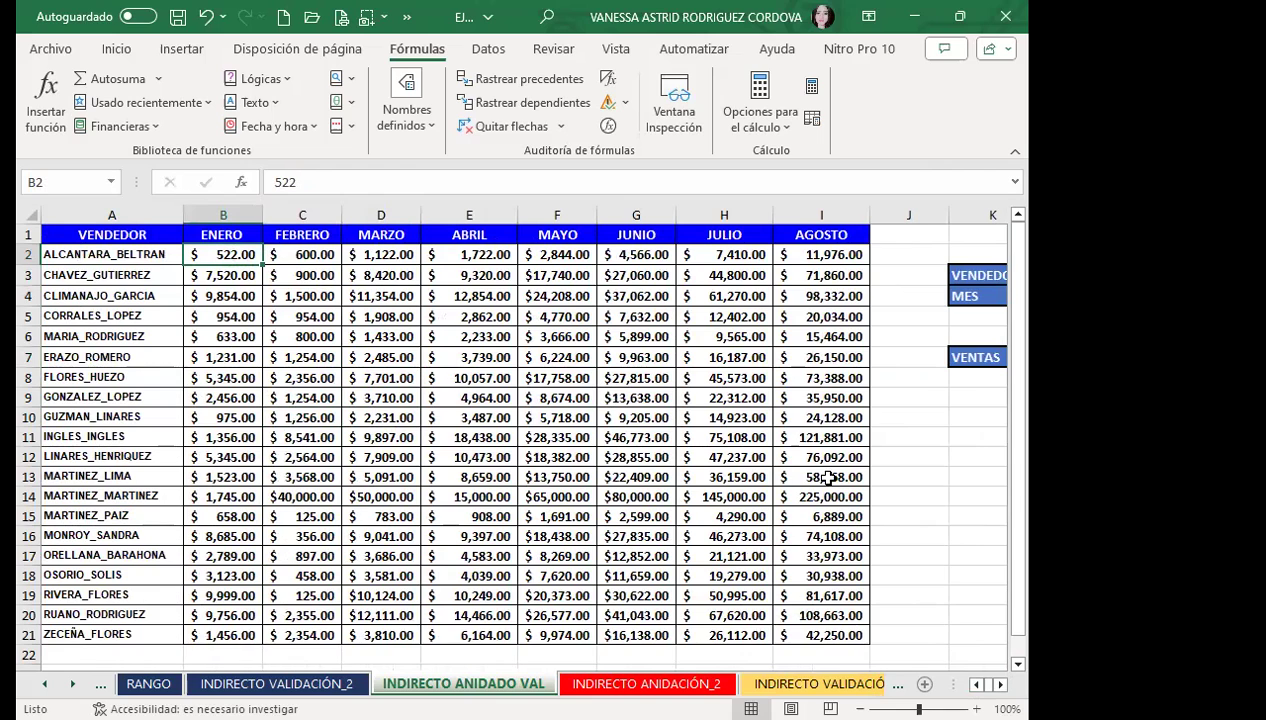
Return to the #¡REF! result in L7 and confirm L4 stays on ABRIL.
scroll(1000, 684, "right", 4)
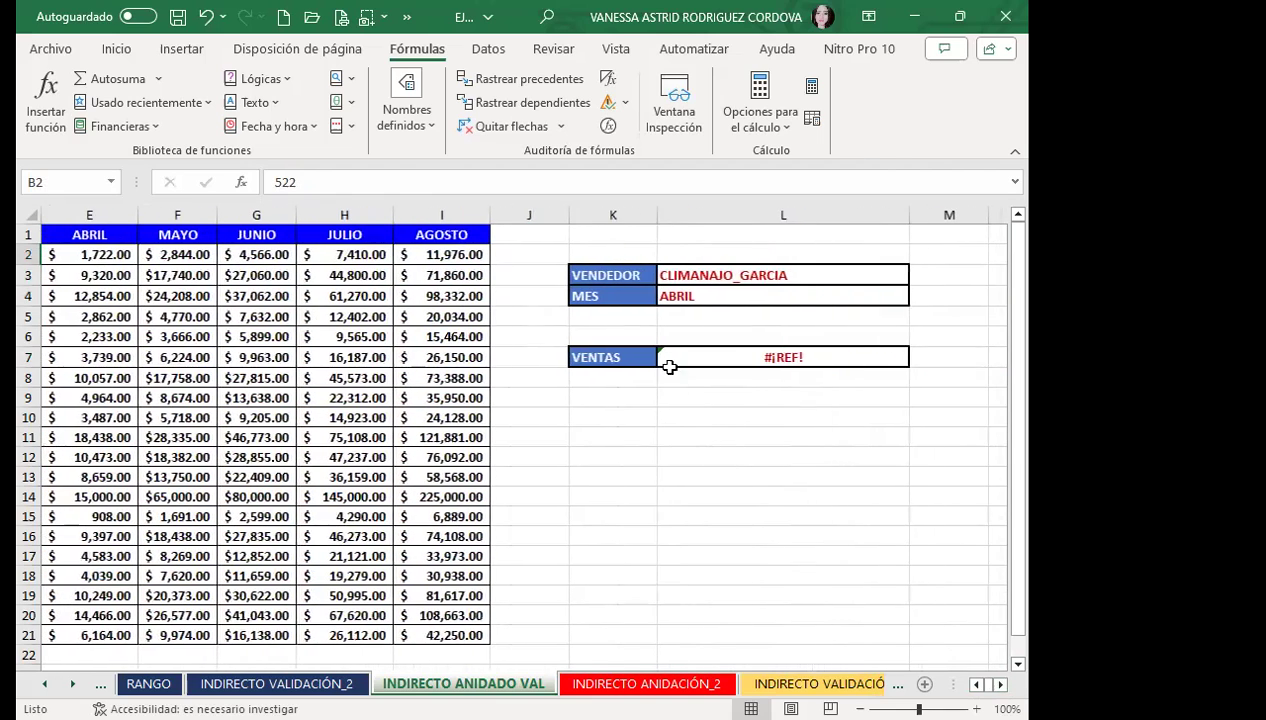
left_click(743, 360)
left_click(709, 295)
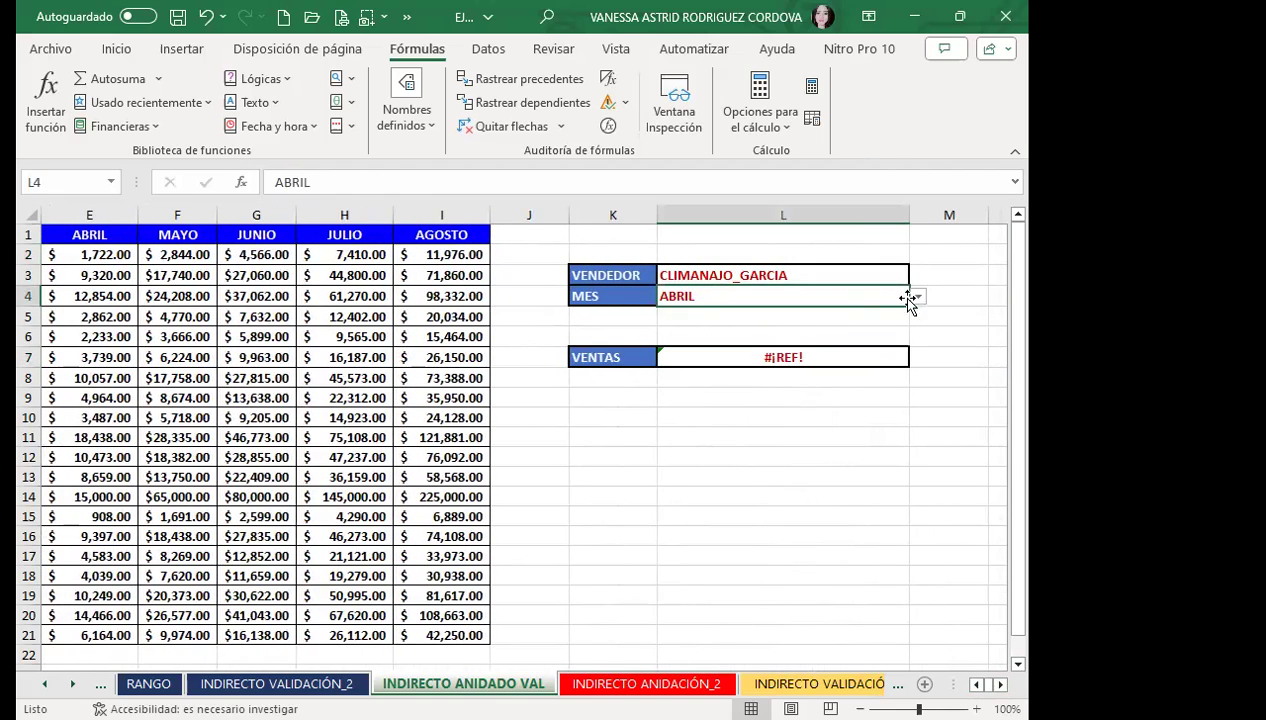
left_click(917, 297)
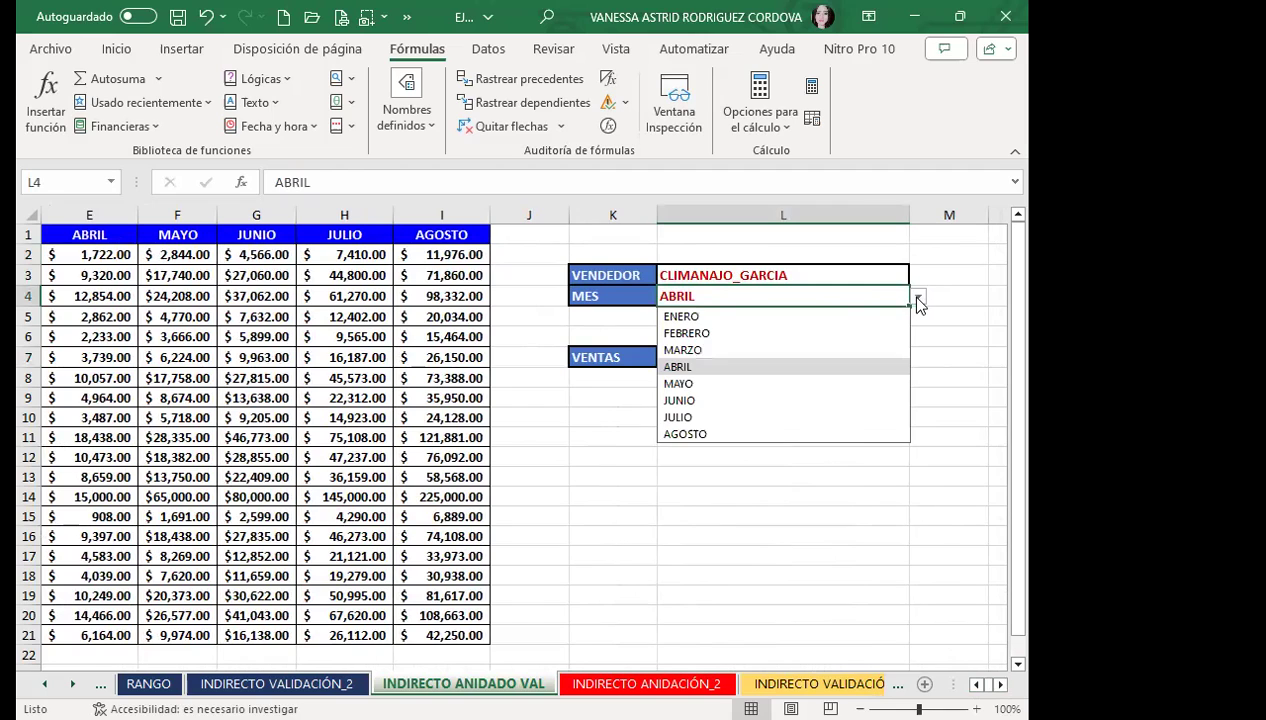
left_click(692, 292)
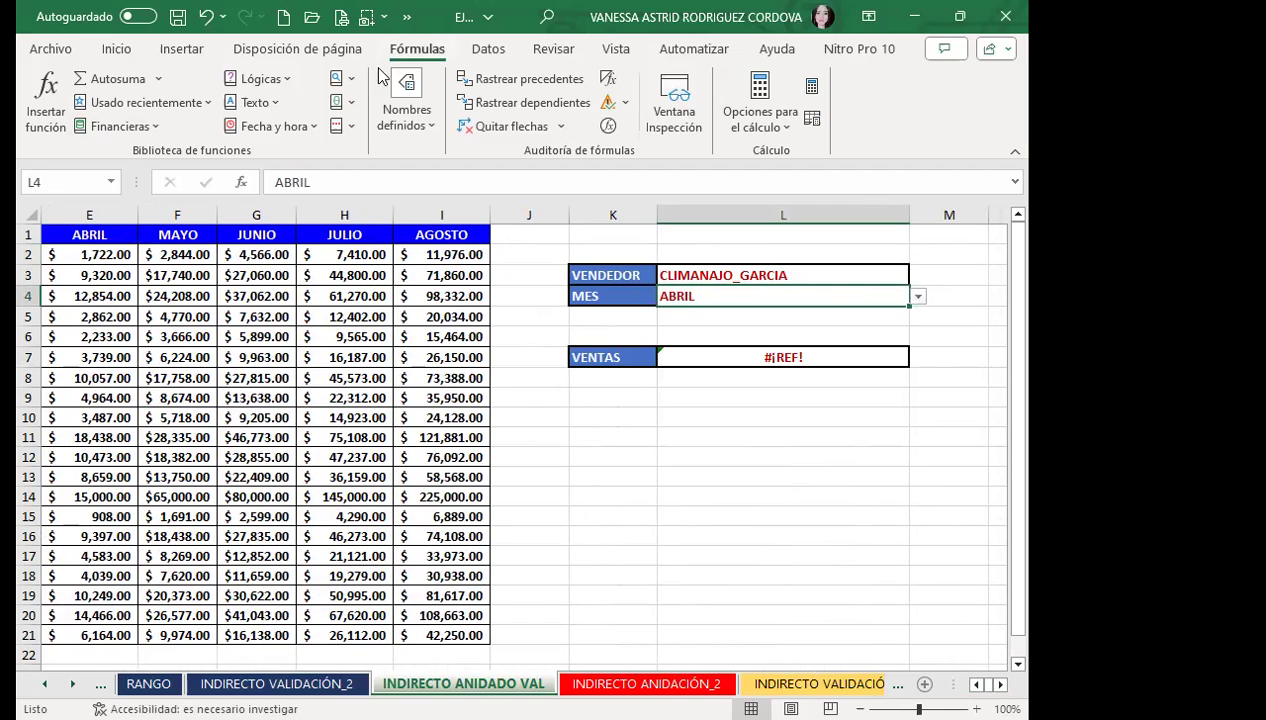
left_click(399, 118)
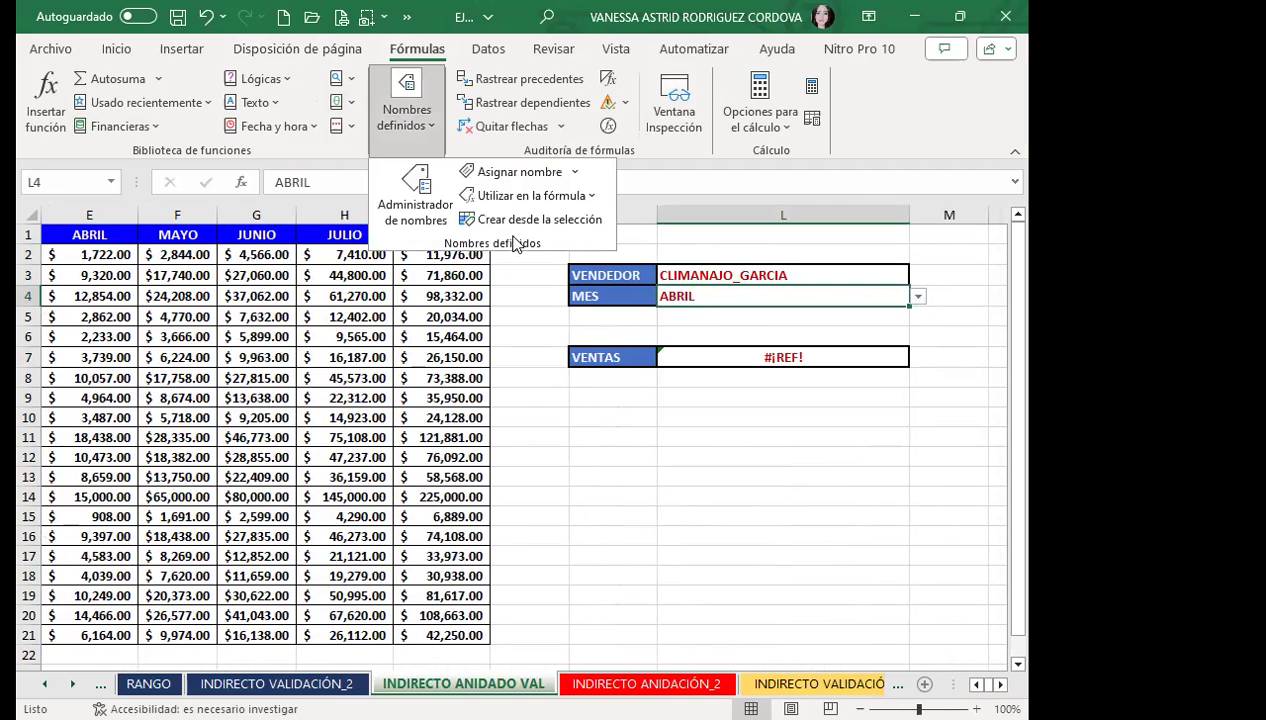
left_click(405, 216)
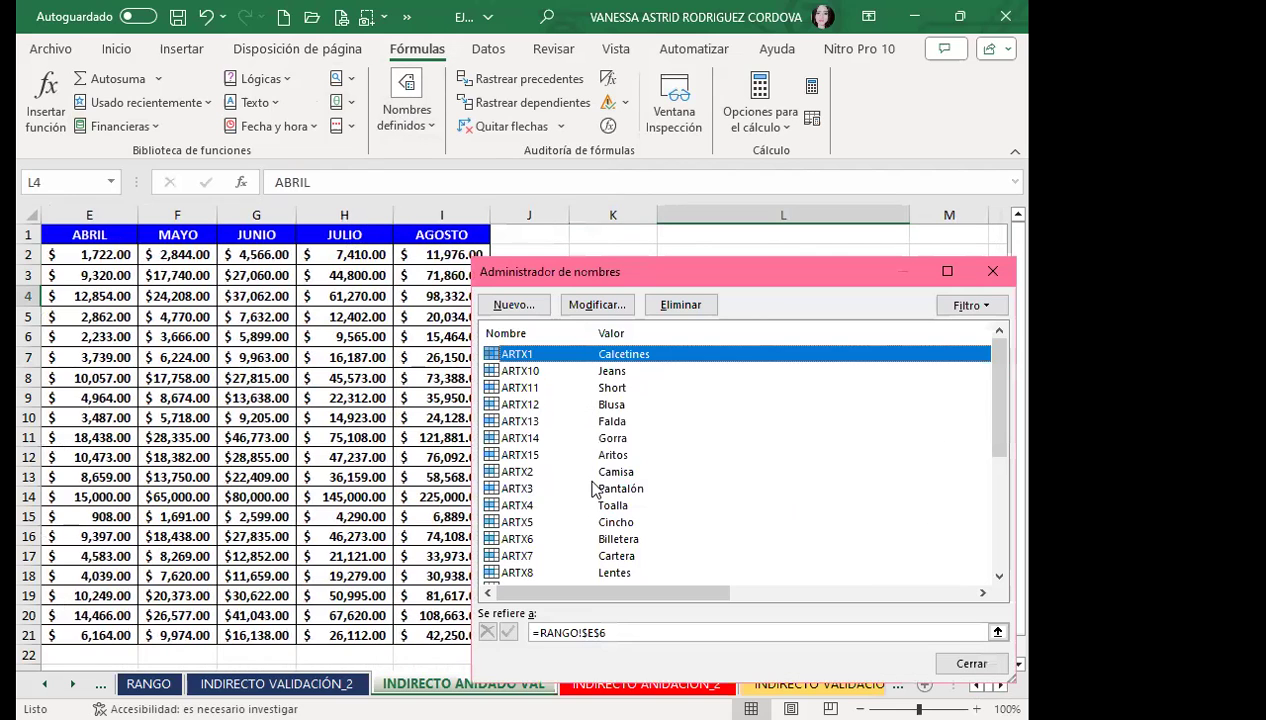
left_click_drag(995, 410, 995, 534)
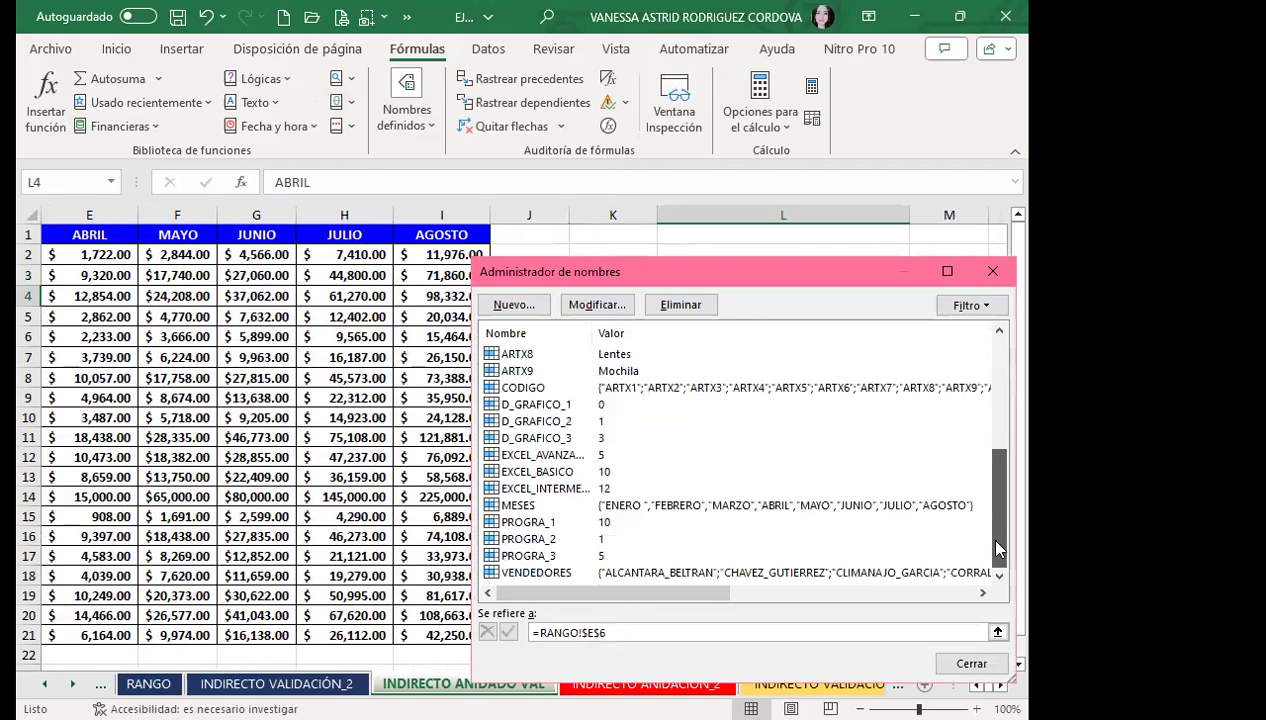
left_click(503, 508)
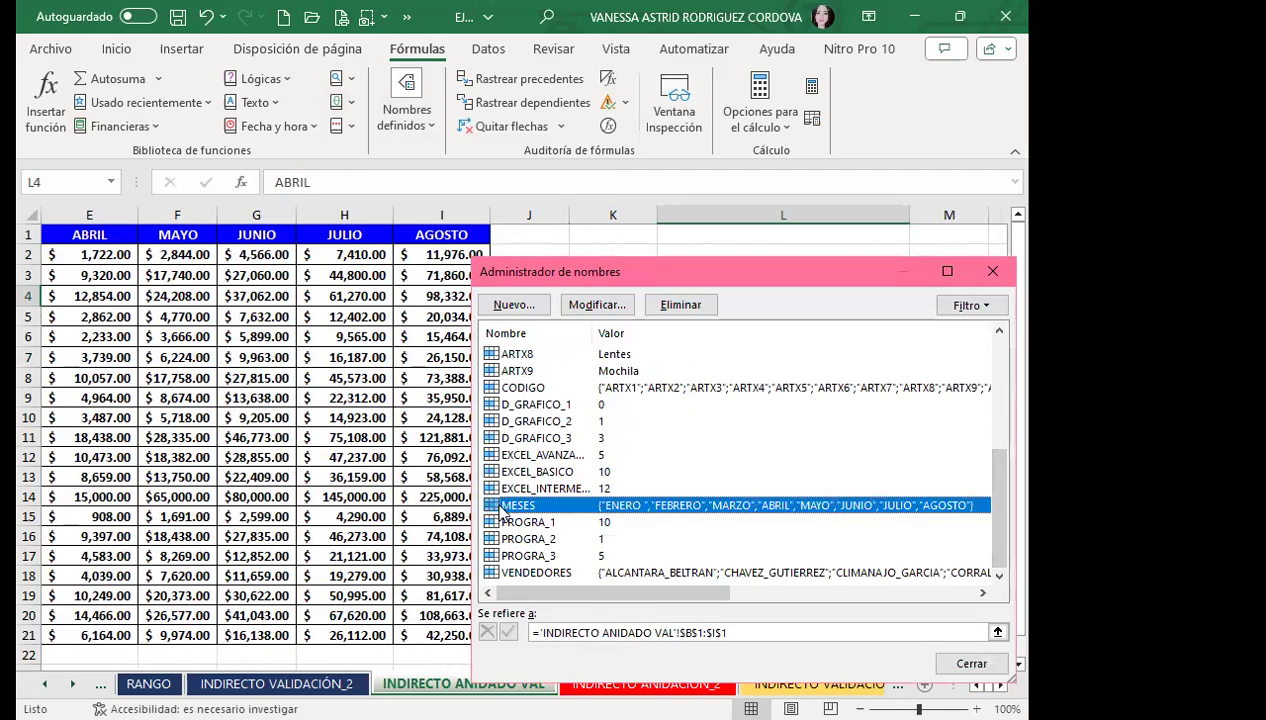
left_click(993, 272)
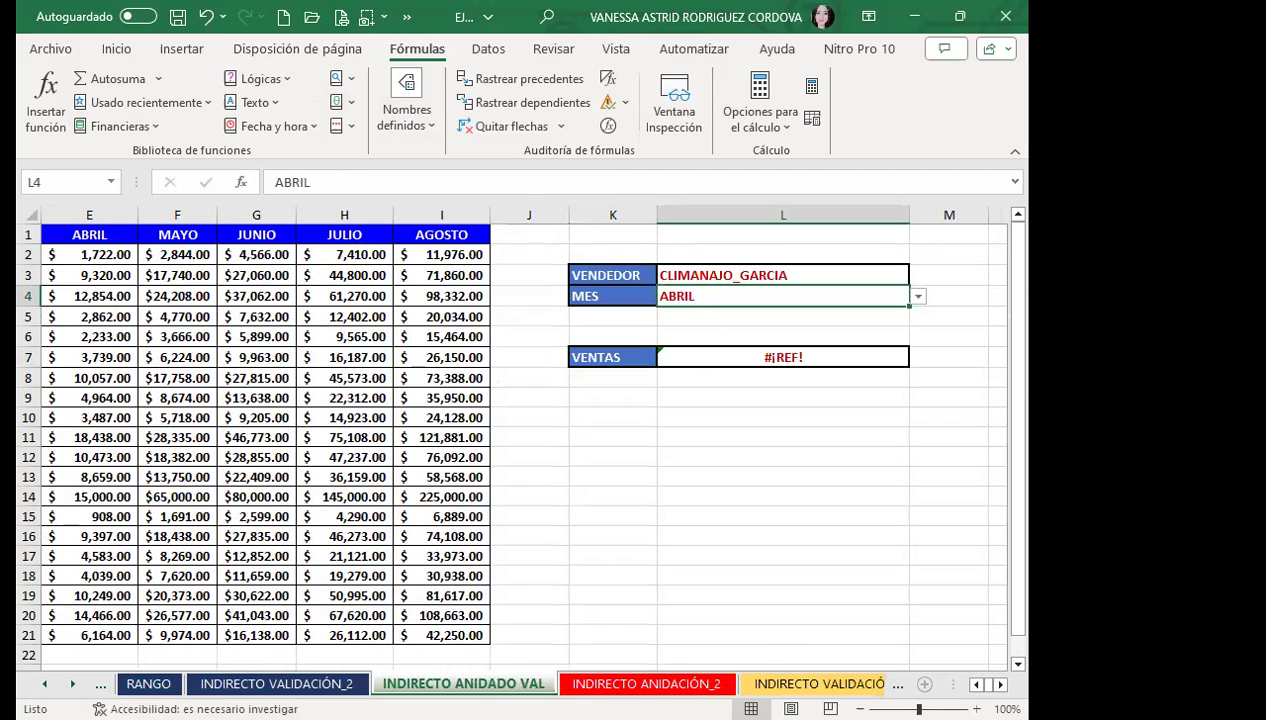
scroll(500, 430, "left", 6)
Select the month columns B1:I21 including their headers.
left_click(218, 250)
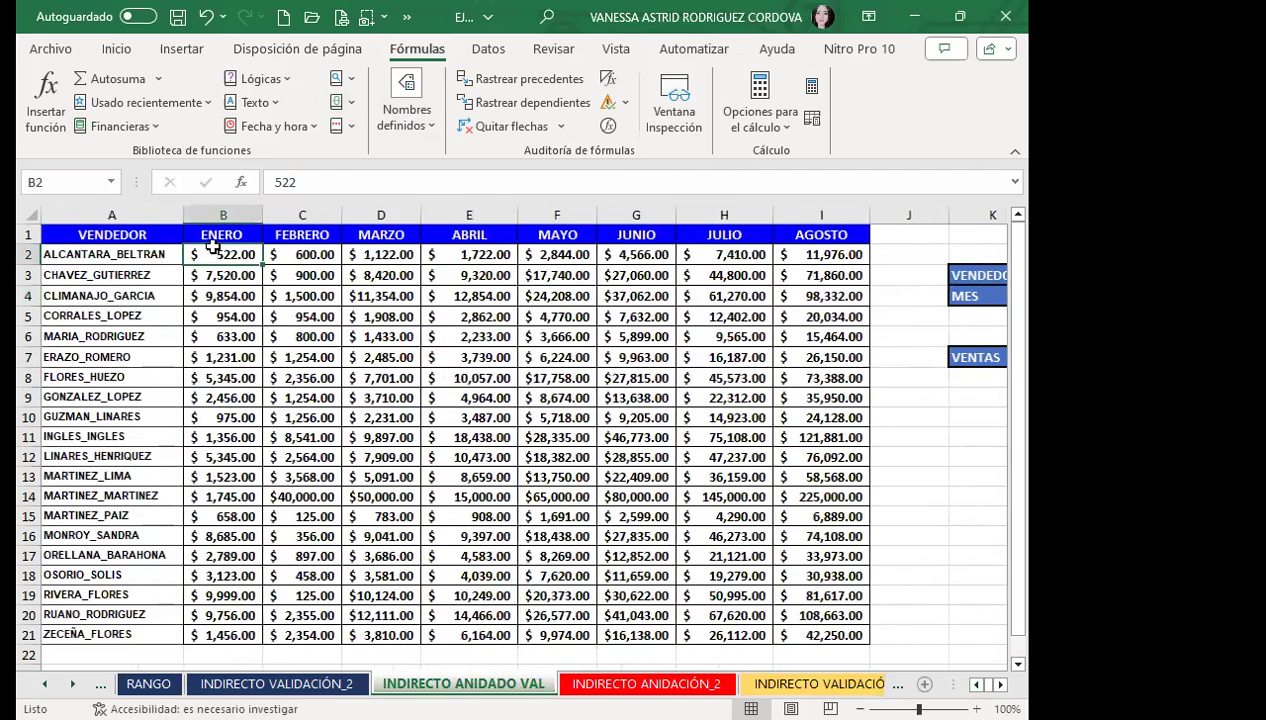
left_click_drag(224, 235, 223, 556)
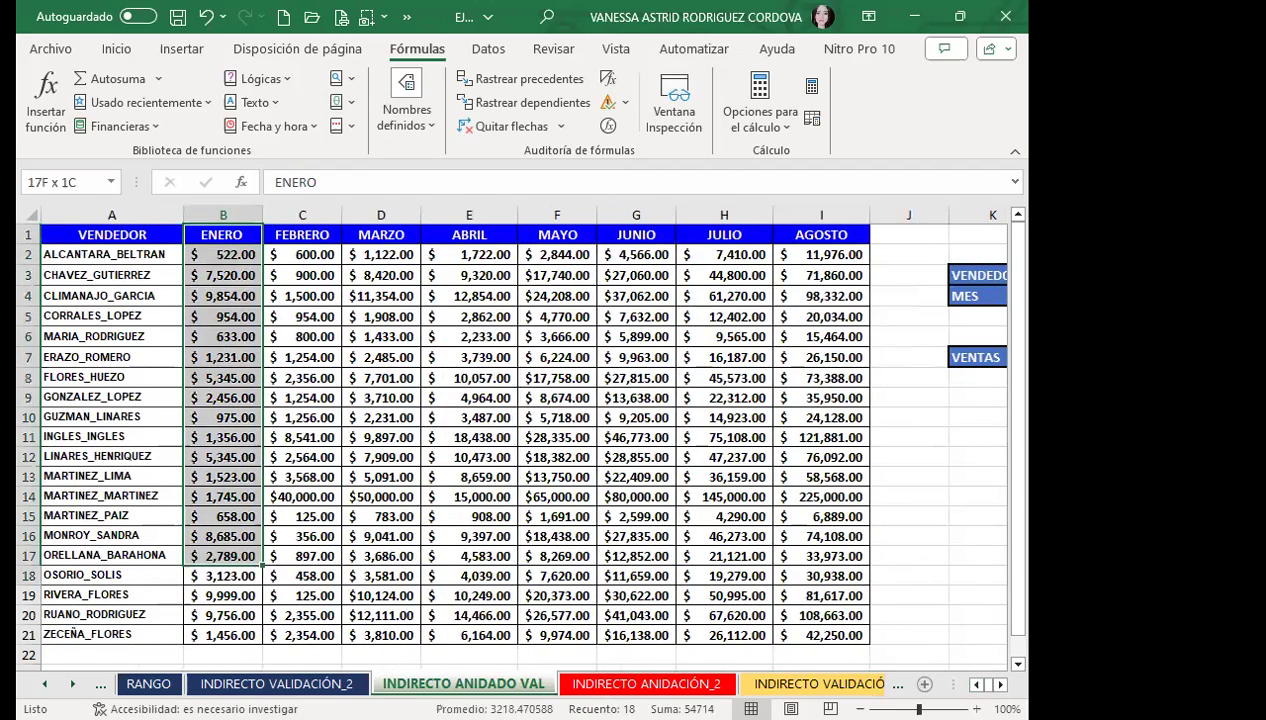
left_click_drag(247, 484, 223, 640)
scroll(230, 262, "up", 3)
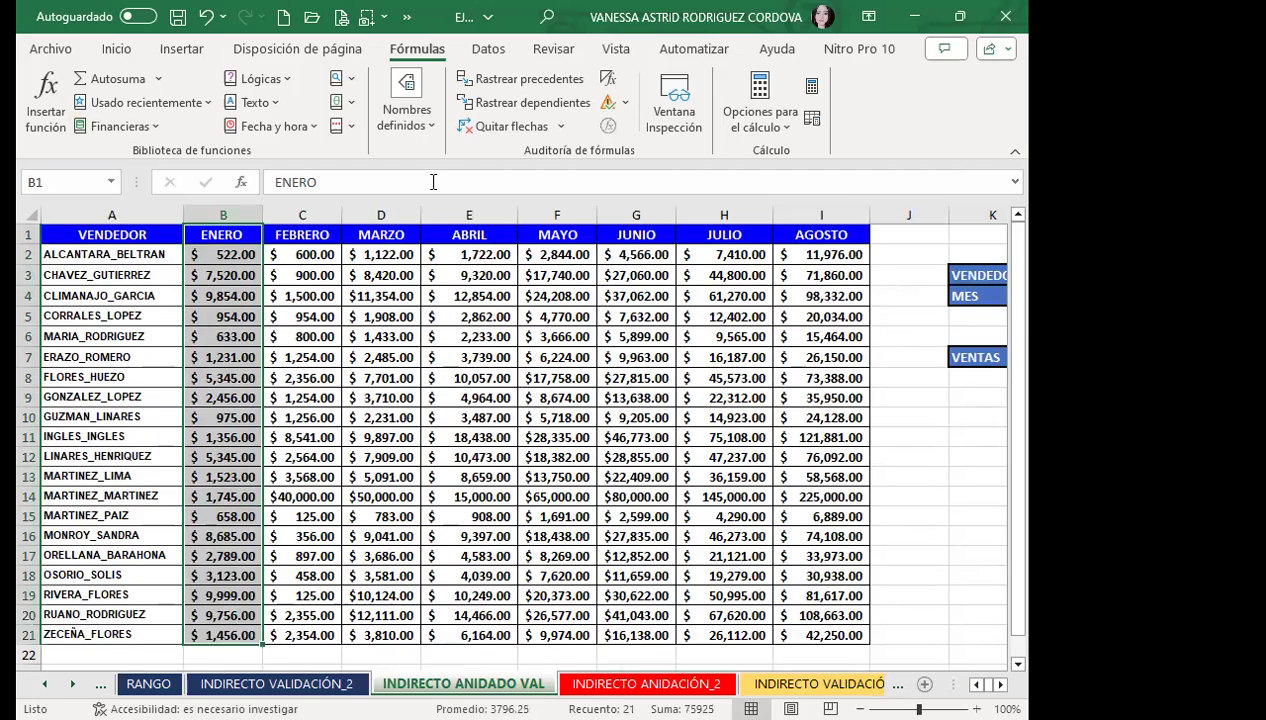
double_click(223, 234)
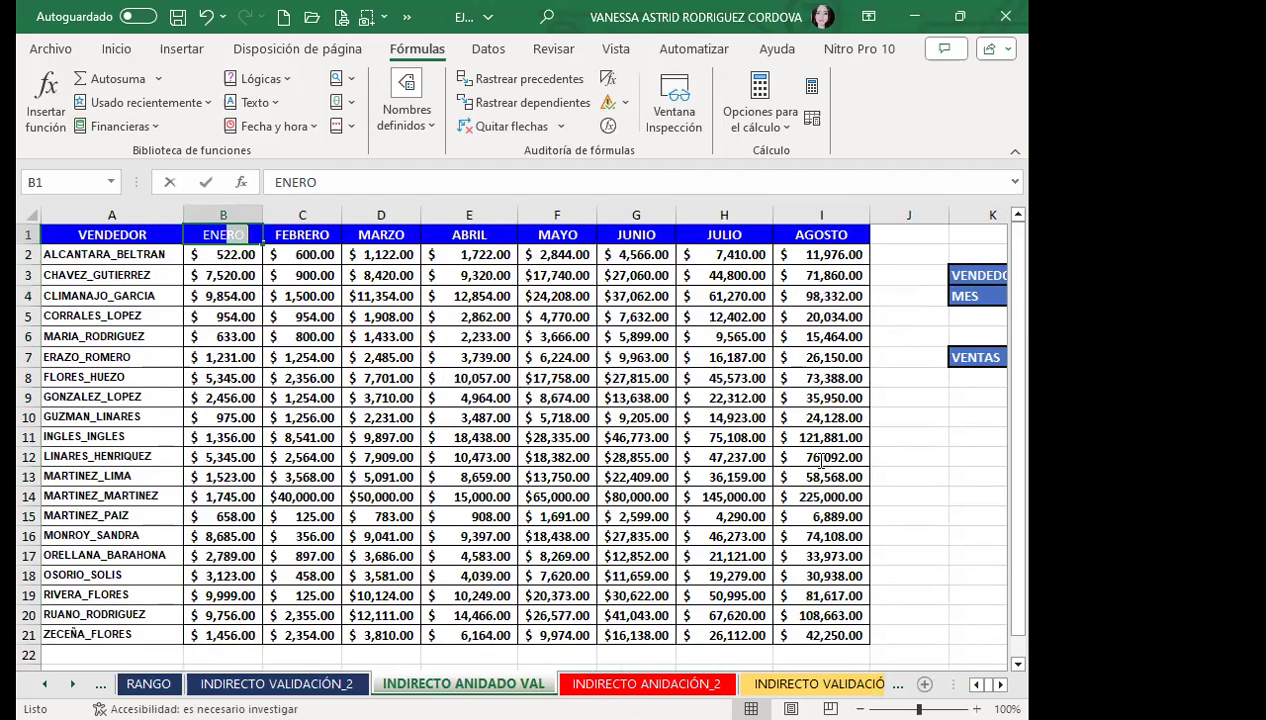
left_click_drag(226, 238, 840, 636)
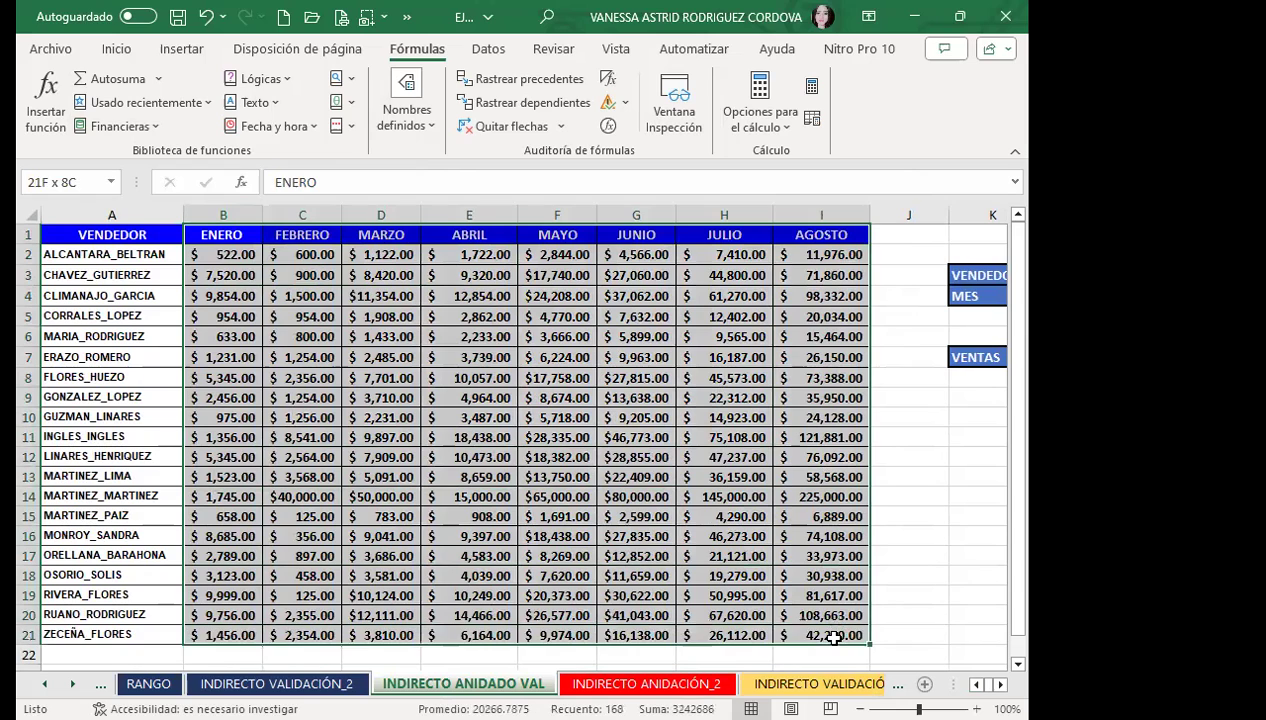
Create names ENERO through AGOSTO from the selection's top row.
left_click(403, 127)
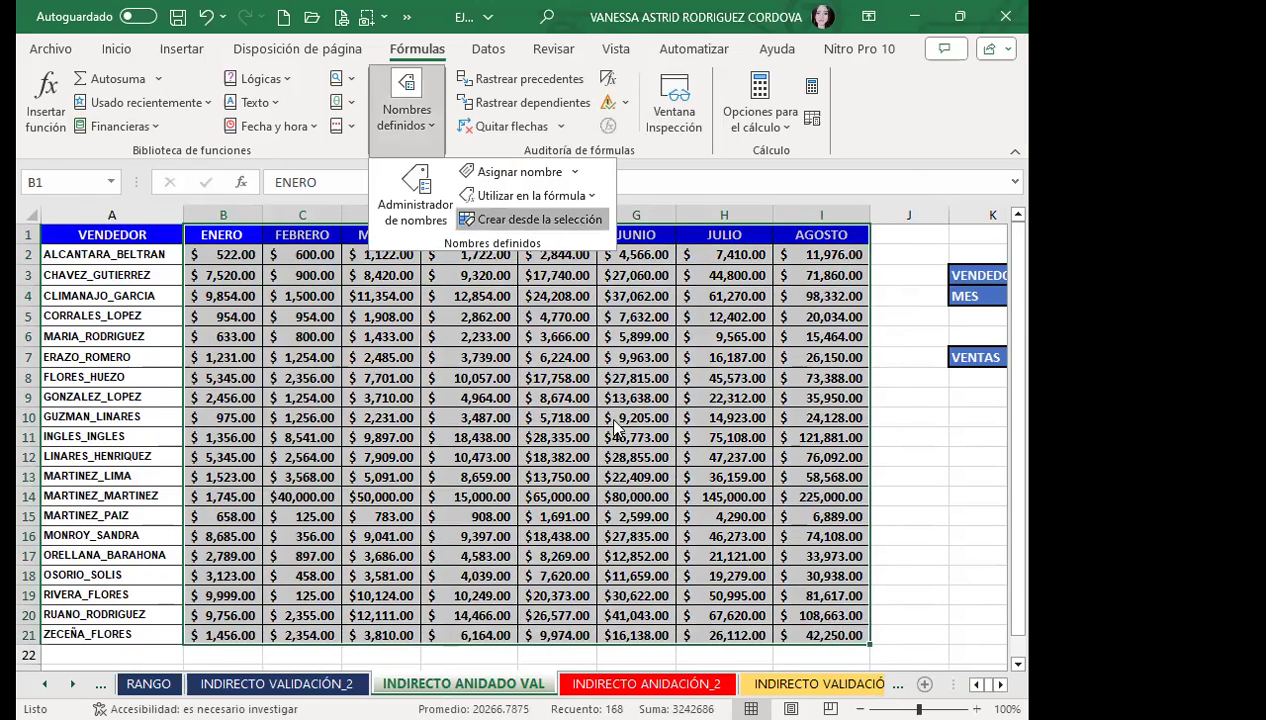
left_click(530, 218)
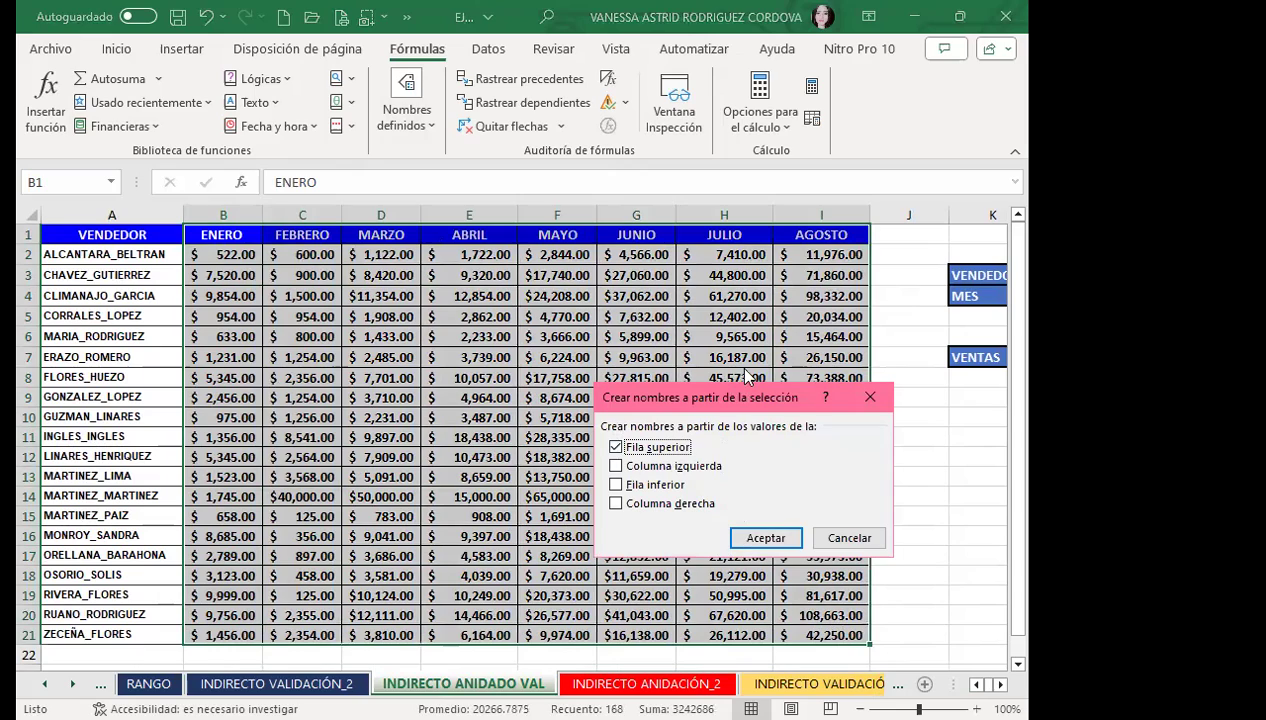
left_click_drag(736, 397, 736, 297)
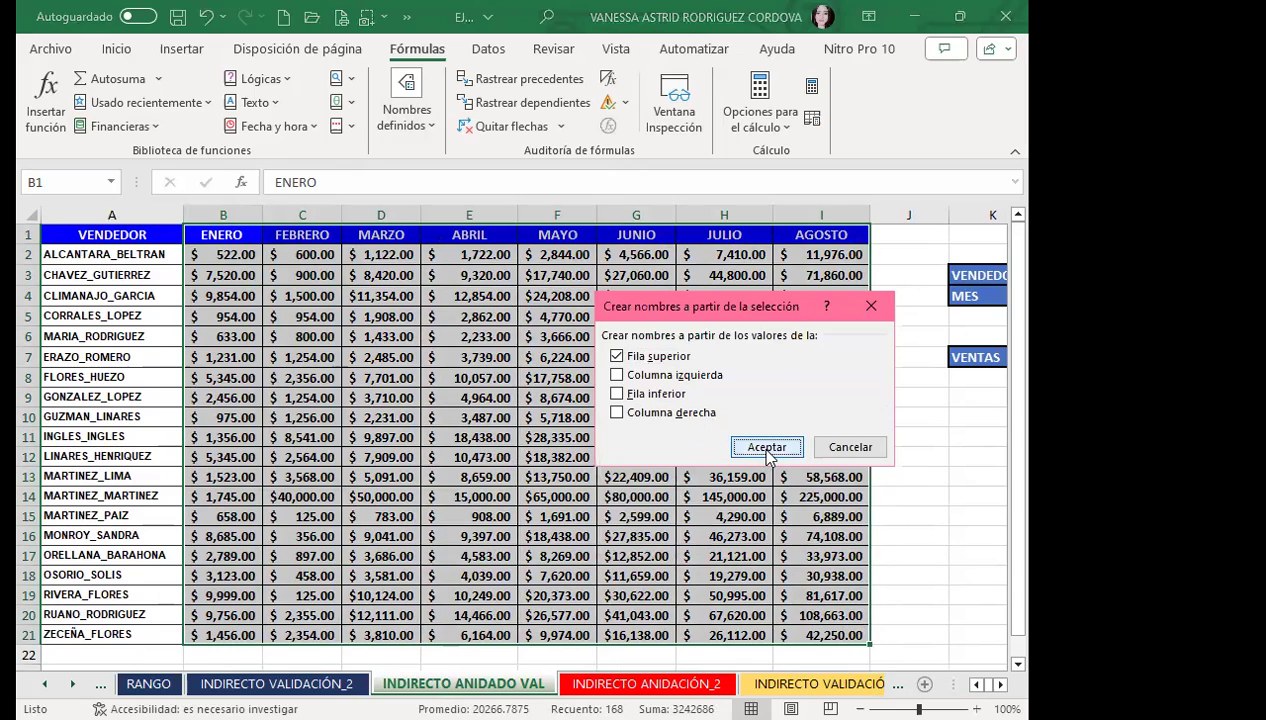
left_click(766, 438)
left_click(925, 418)
scroll(987, 680, "right", 3)
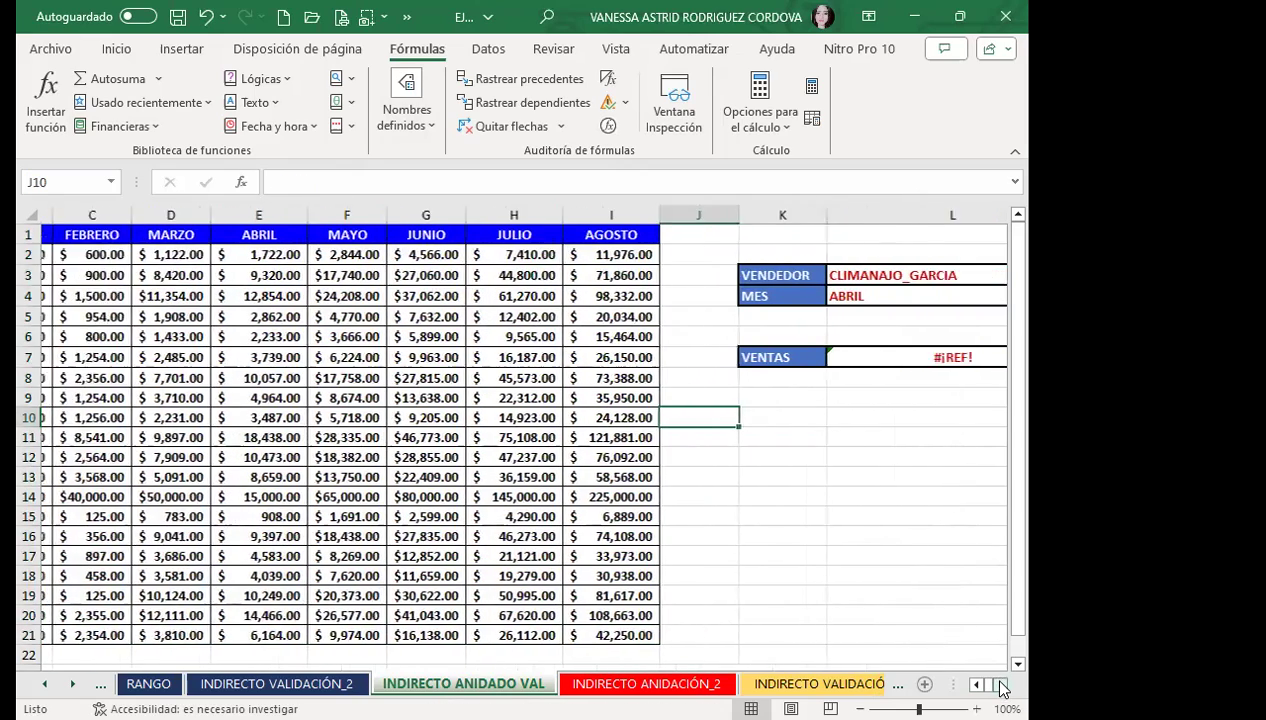
Pick a different vendor in L3 and MARZO in L4.
left_click(875, 273)
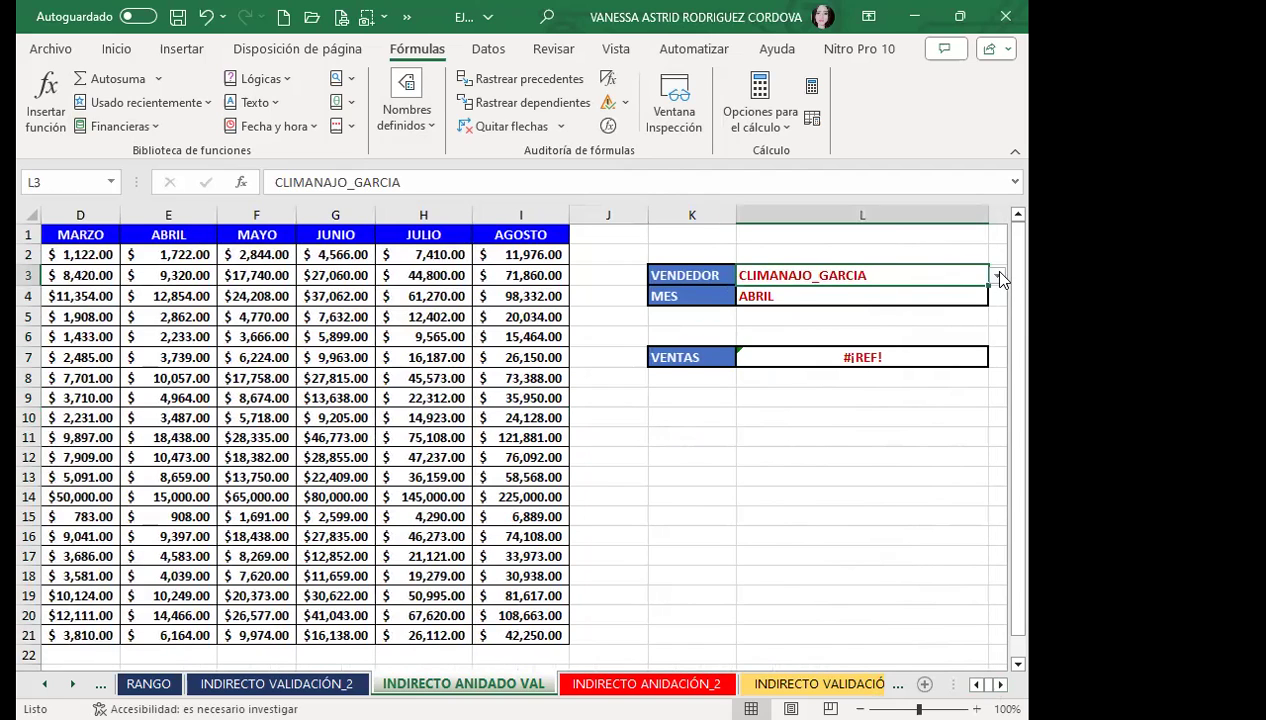
left_click(999, 278)
left_click(780, 394)
left_click(990, 302)
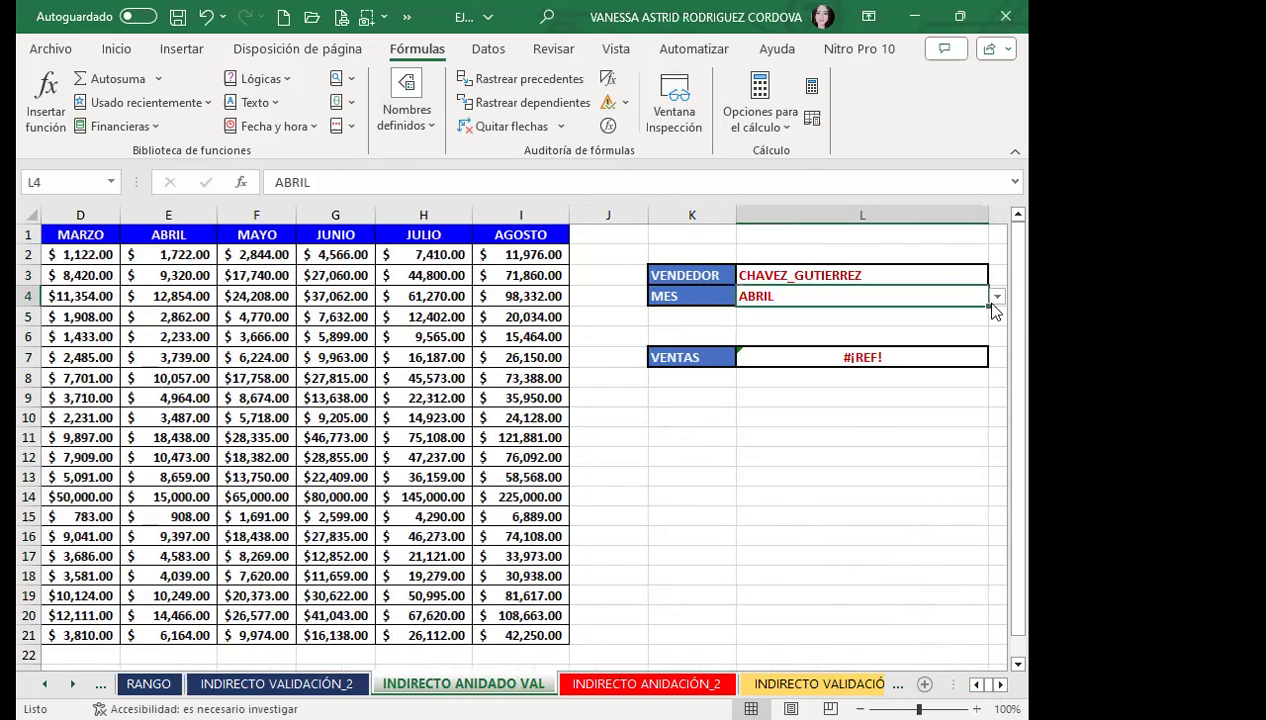
left_click(997, 297)
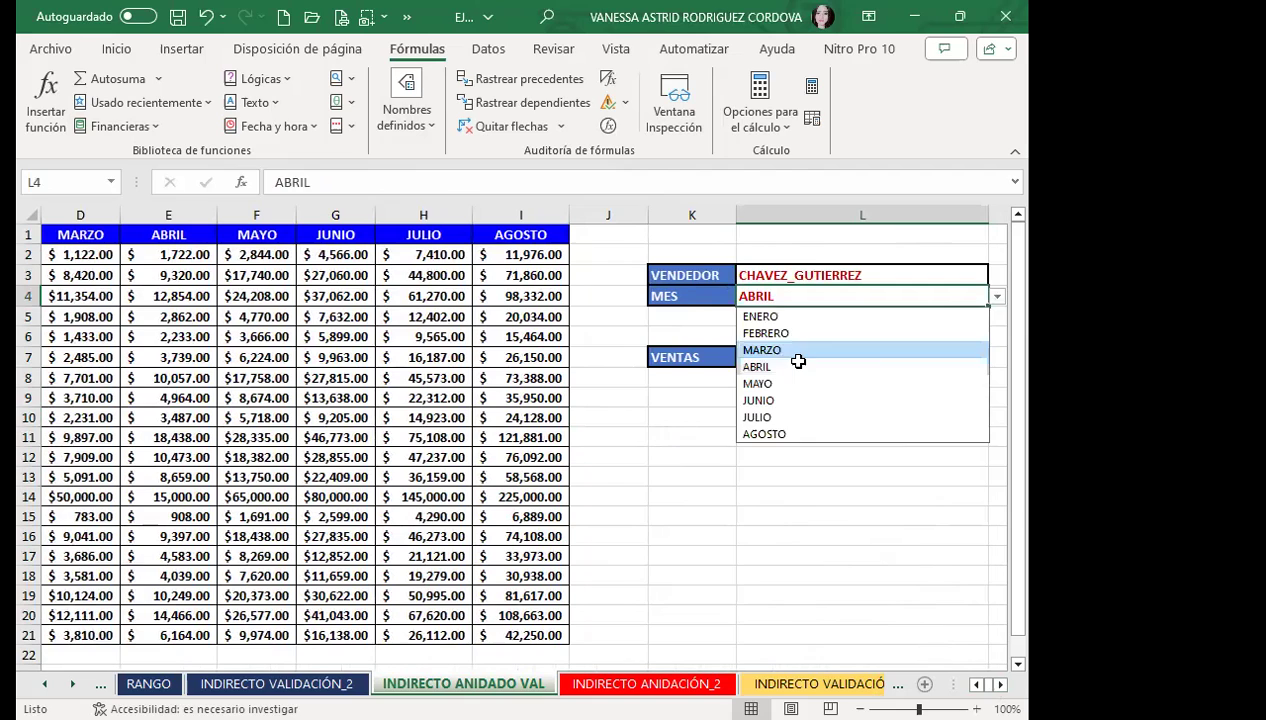
left_click(783, 352)
Recommit the L7 VENTAS formula and check the JULIO sales figure in H3.
left_click(790, 357)
left_click(369, 183)
left_click(369, 183)
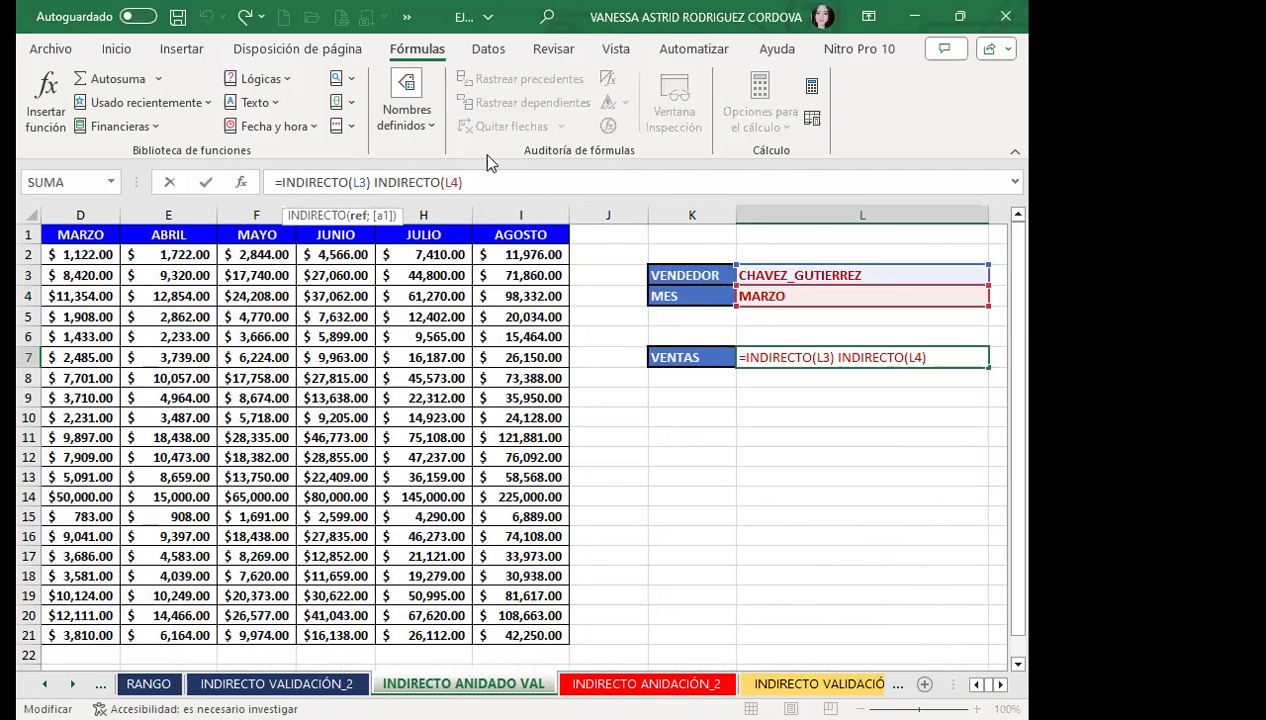
left_click(850, 275)
left_click(812, 349)
left_click(395, 274)
left_click(408, 126)
left_click(415, 195)
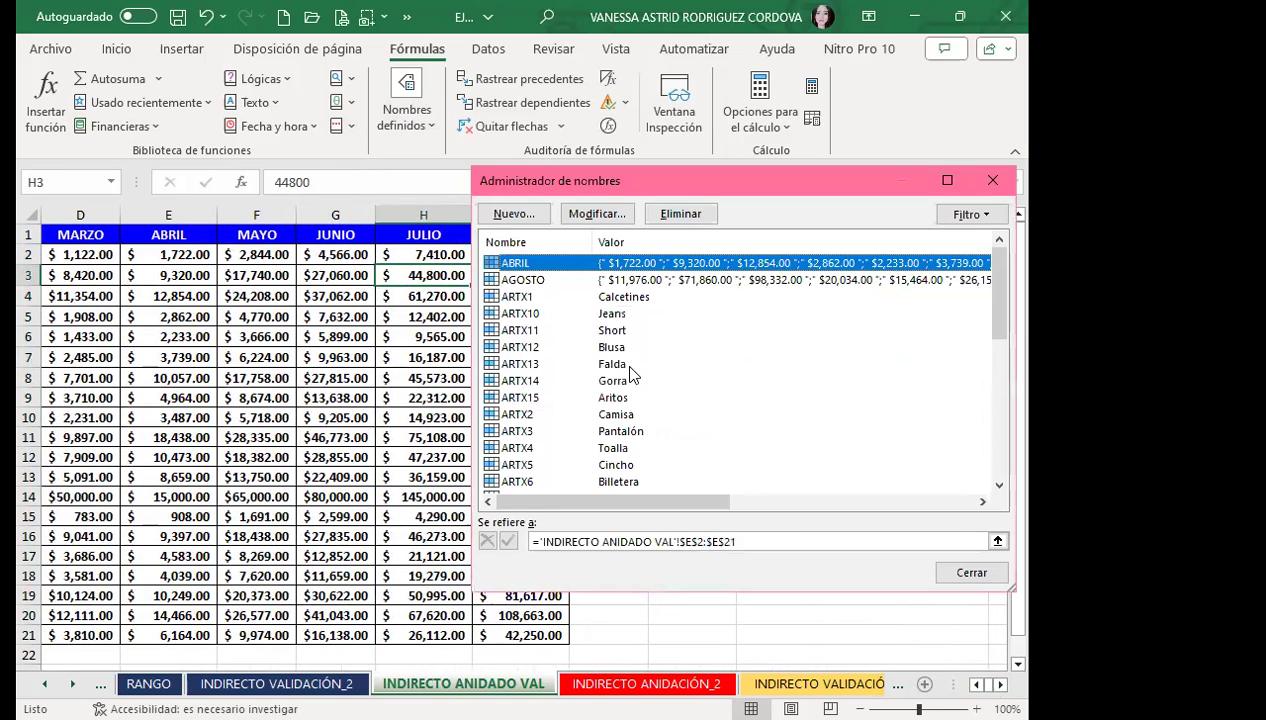
scroll(632, 380, "down", 5)
scroll(628, 400, "down", 2)
left_click(640, 346)
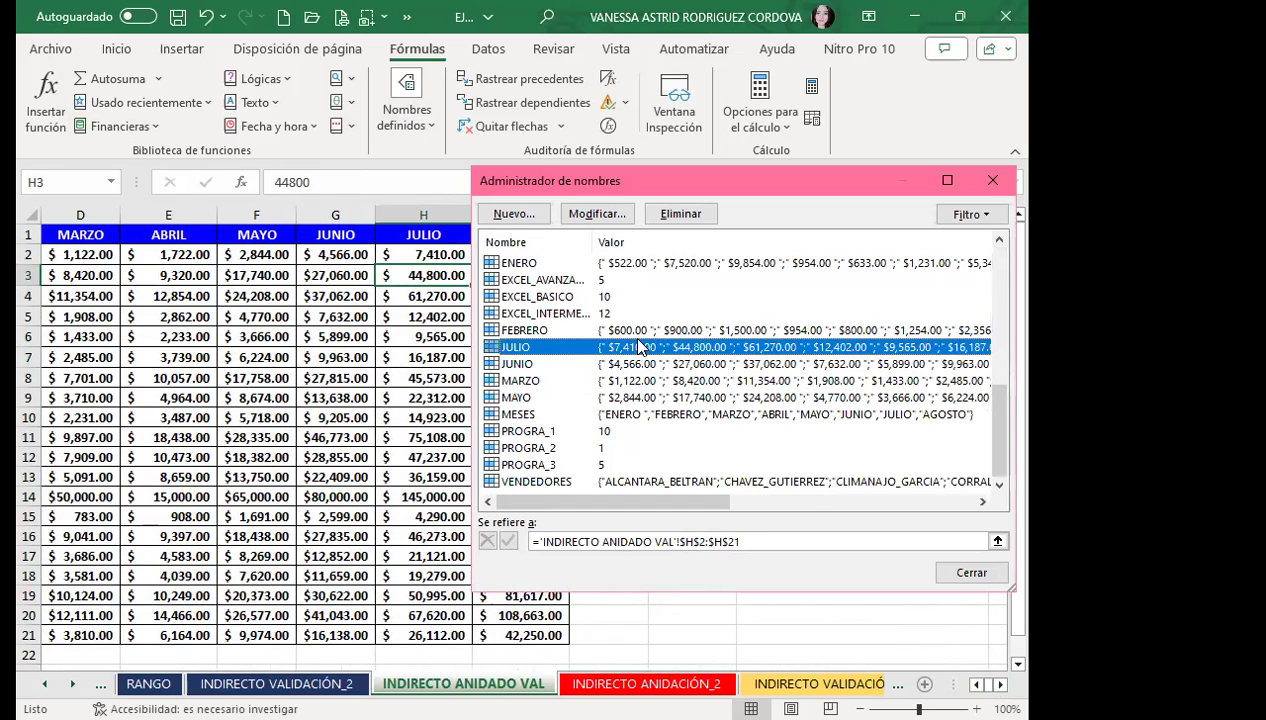
left_click(638, 331)
left_click(652, 400)
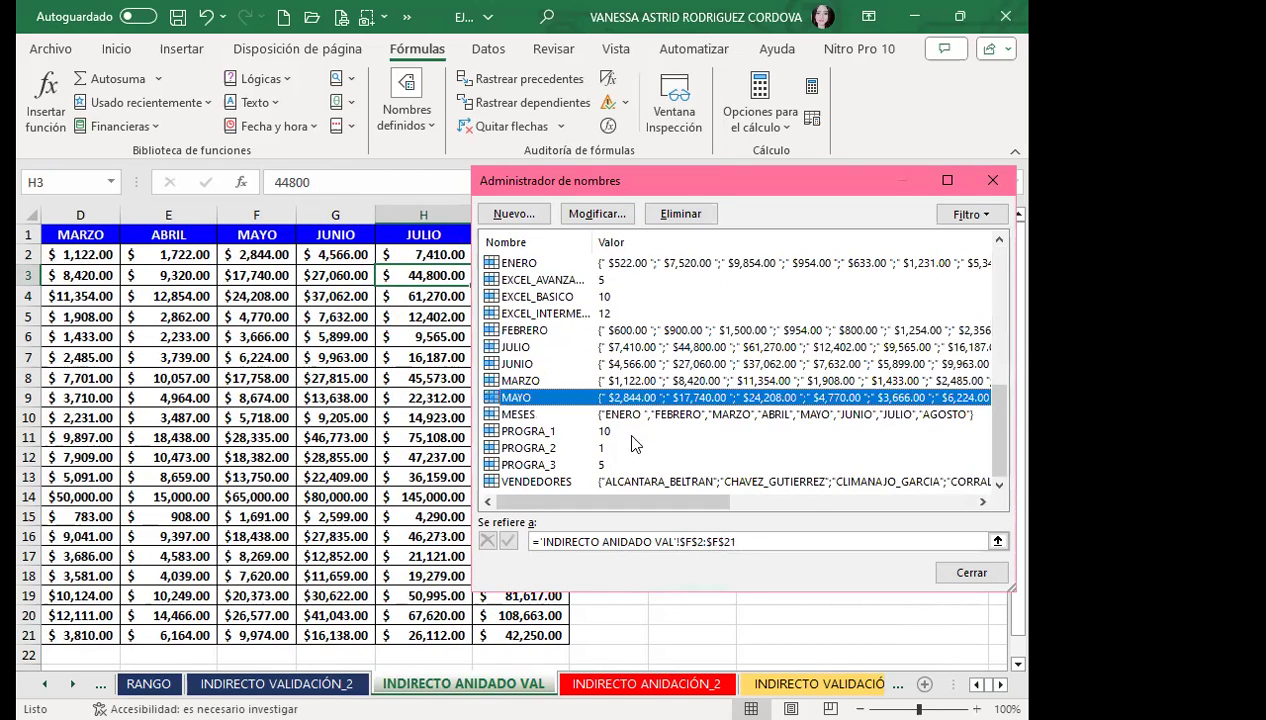
left_click(636, 482)
scroll(668, 357, "up", 10)
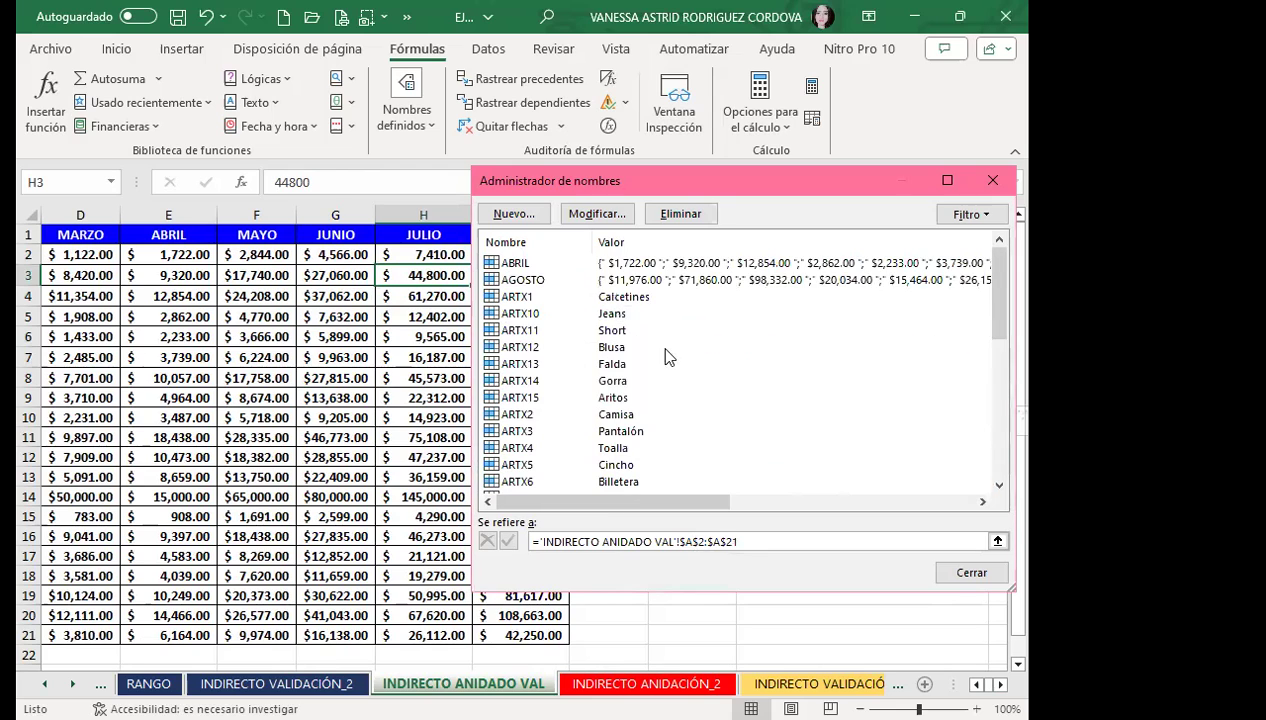
left_click(655, 282)
left_click(654, 262)
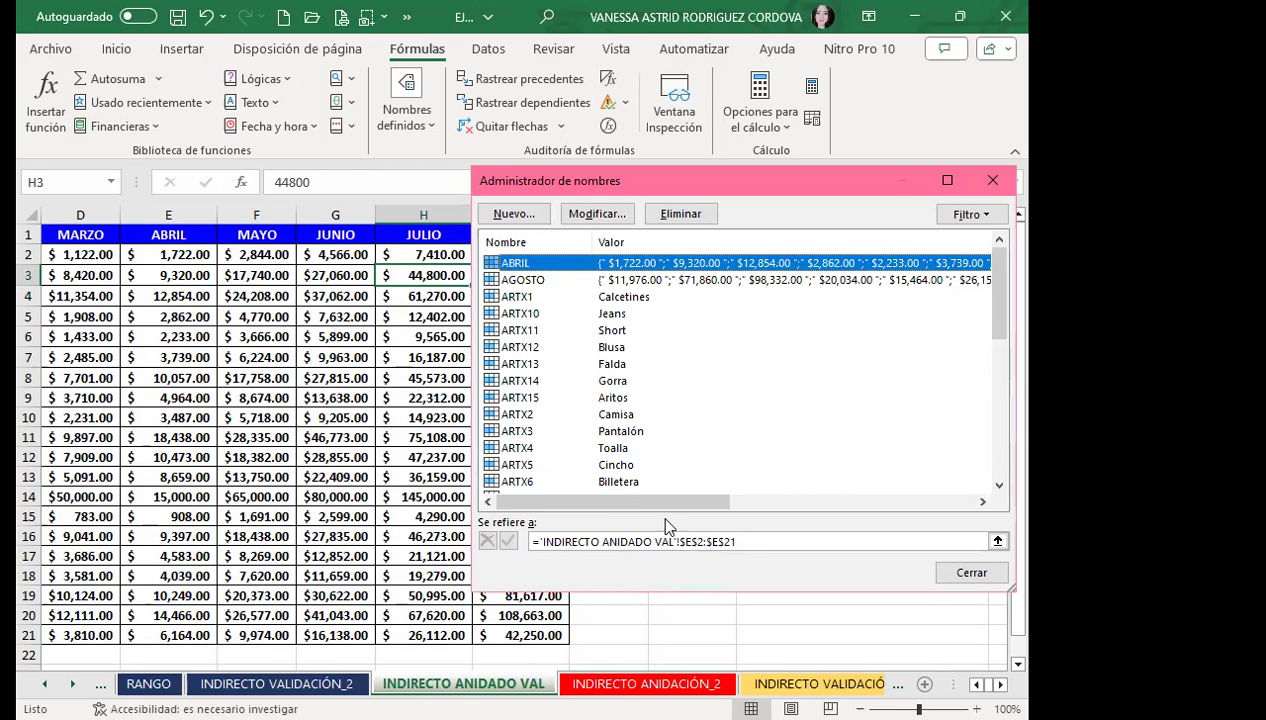
left_click(999, 581)
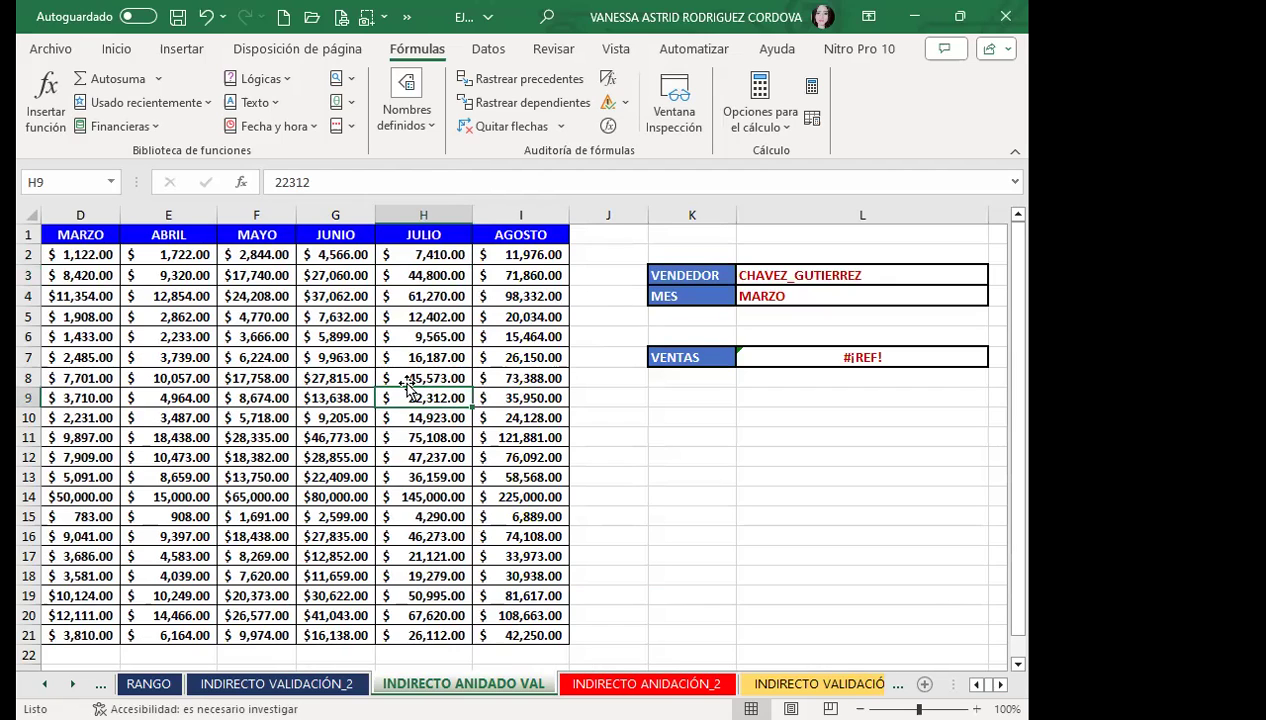
left_click(835, 358)
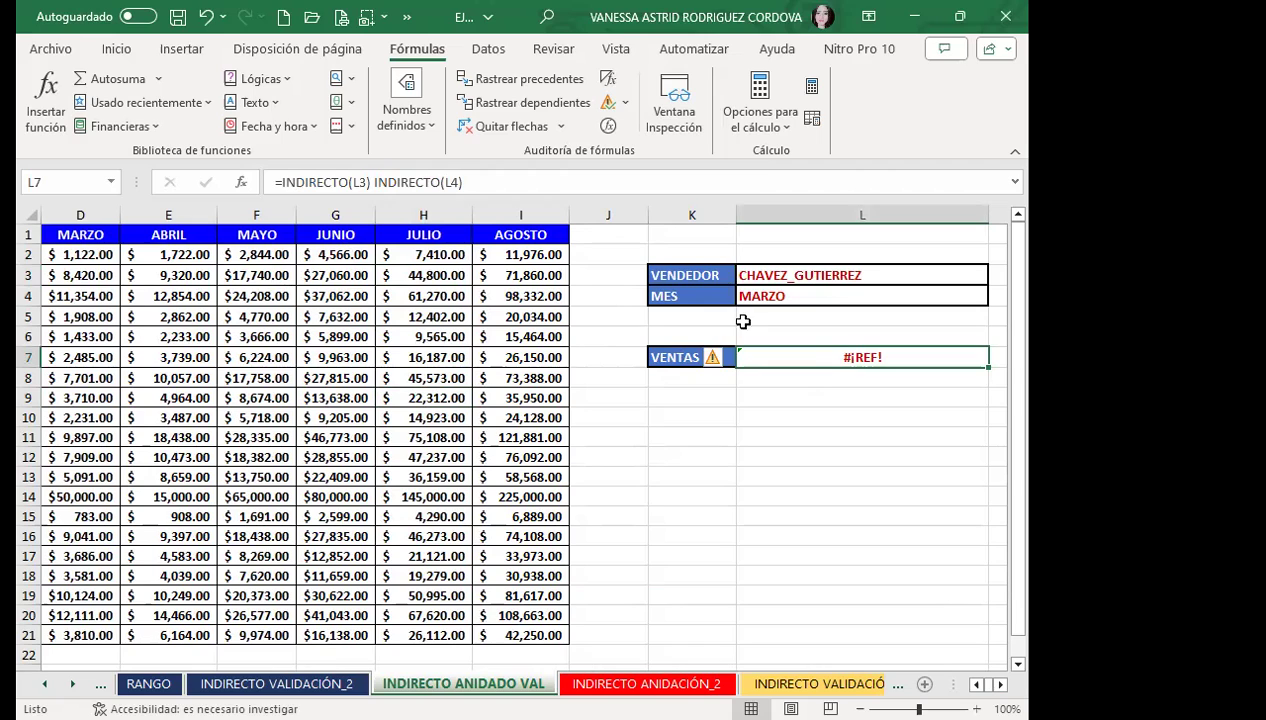
left_click(800, 275)
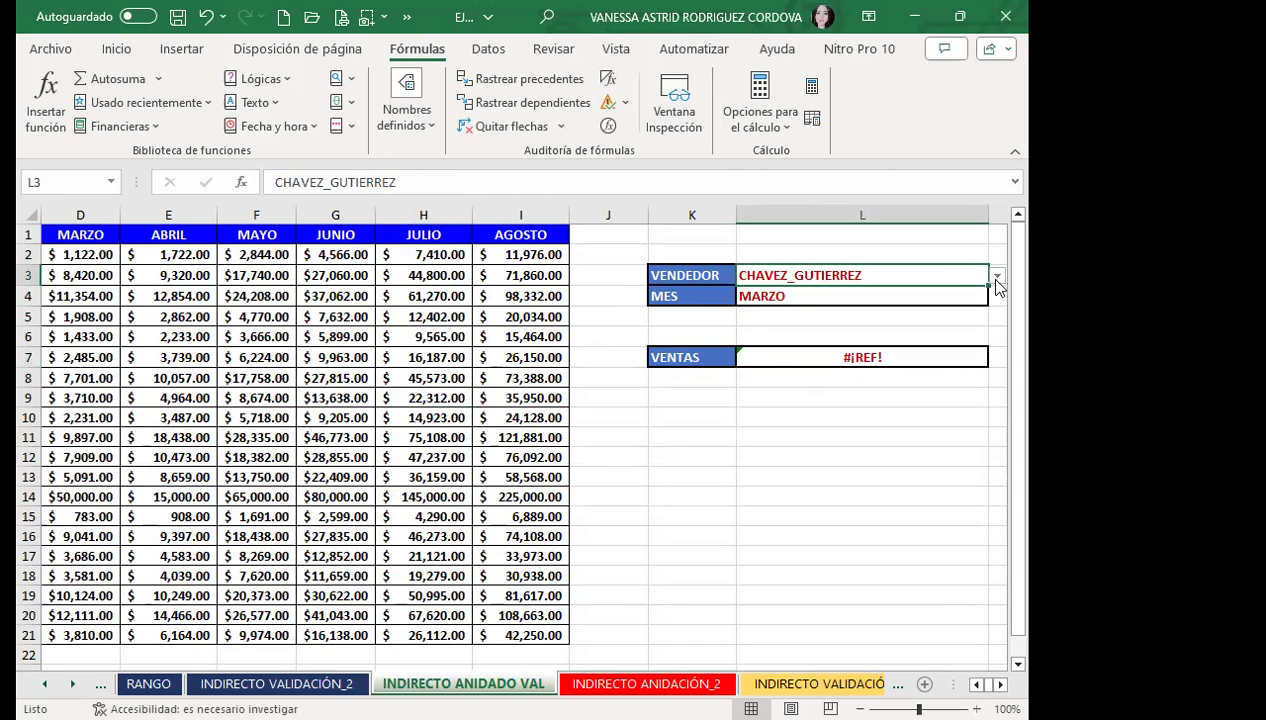
left_click(797, 295)
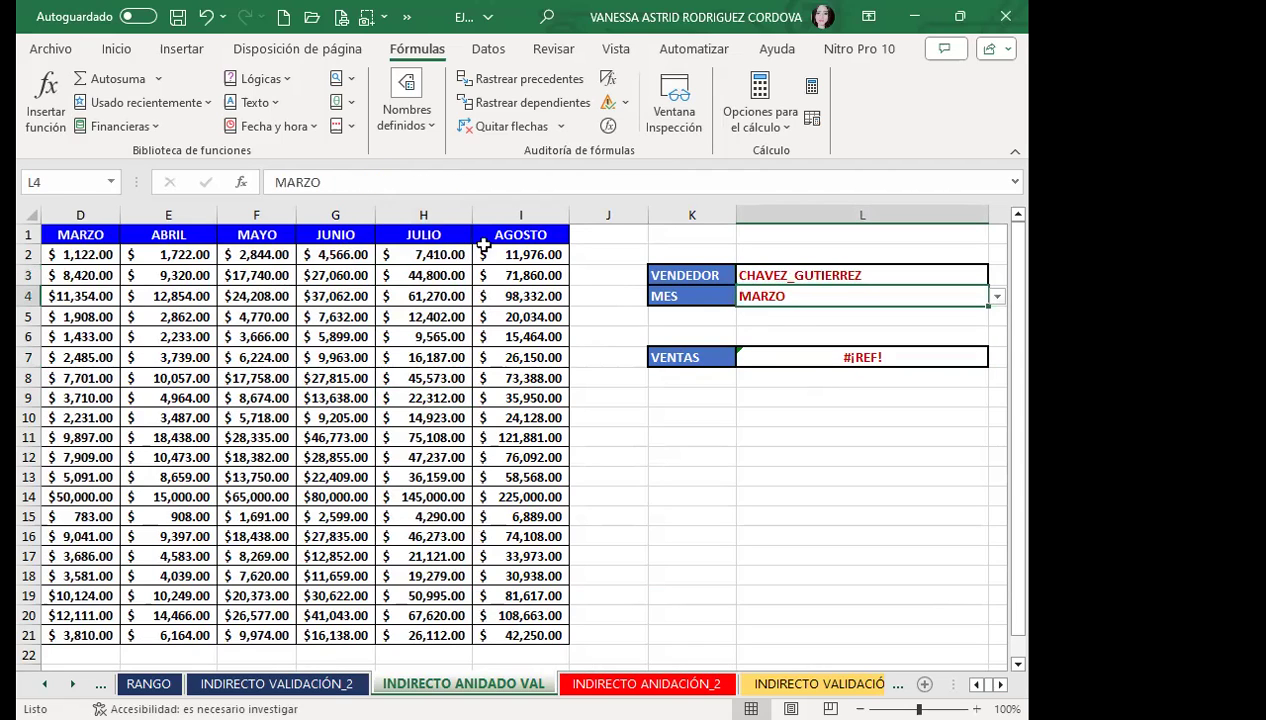
Review the ranges behind MESES, FEBRERO and JULIO in Name Manager.
left_click(406, 110)
left_click(397, 181)
scroll(565, 450, "down", 4)
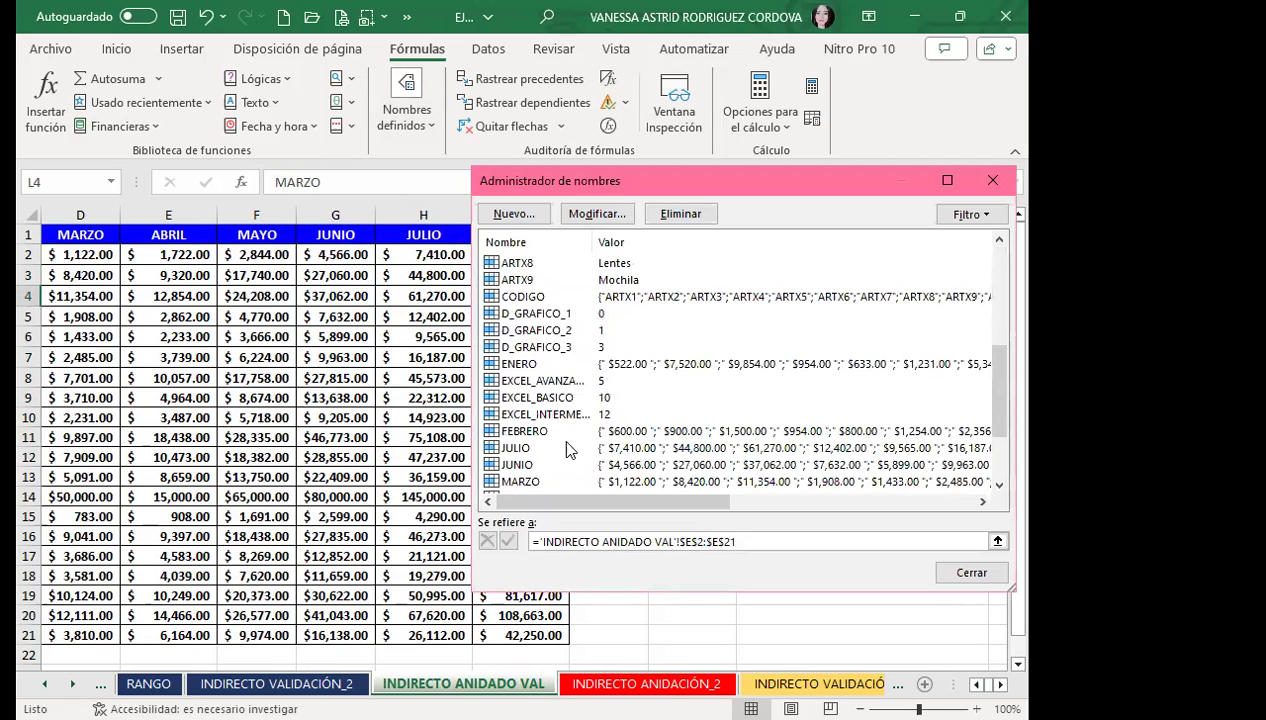
scroll(566, 450, "down", 2)
left_click(520, 414)
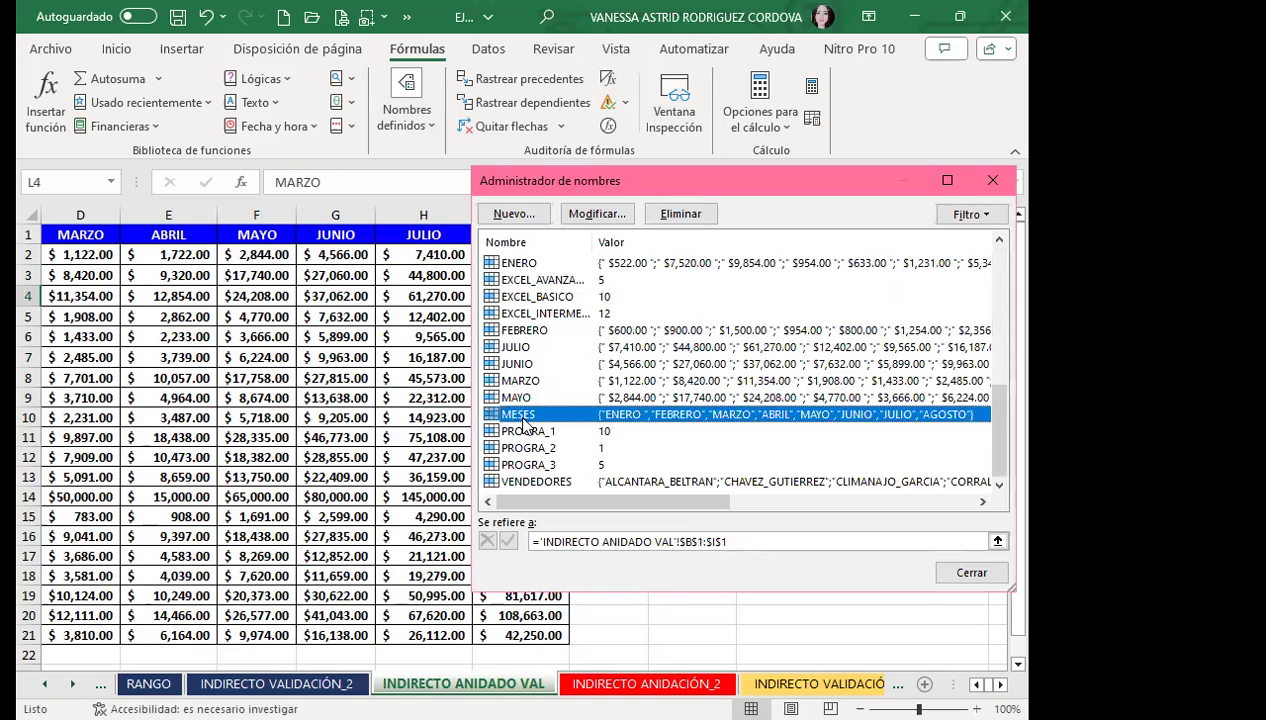
left_click(634, 331)
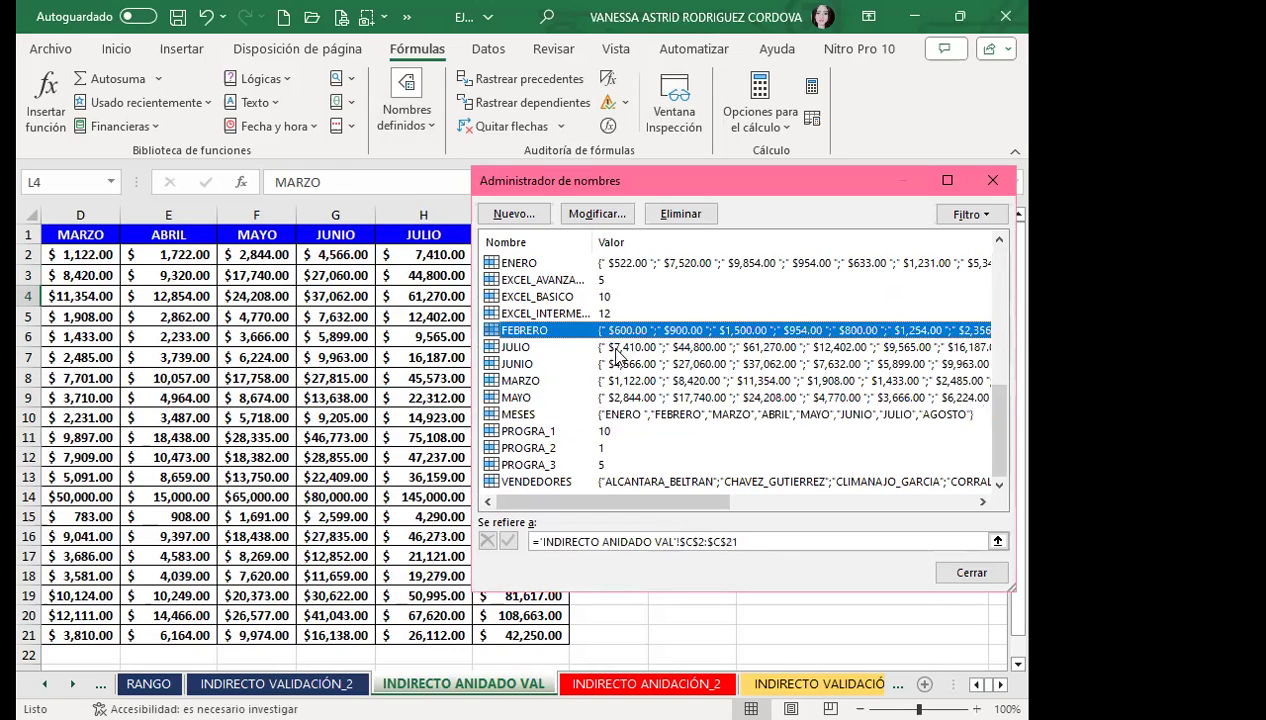
left_click(519, 348)
left_click(998, 569)
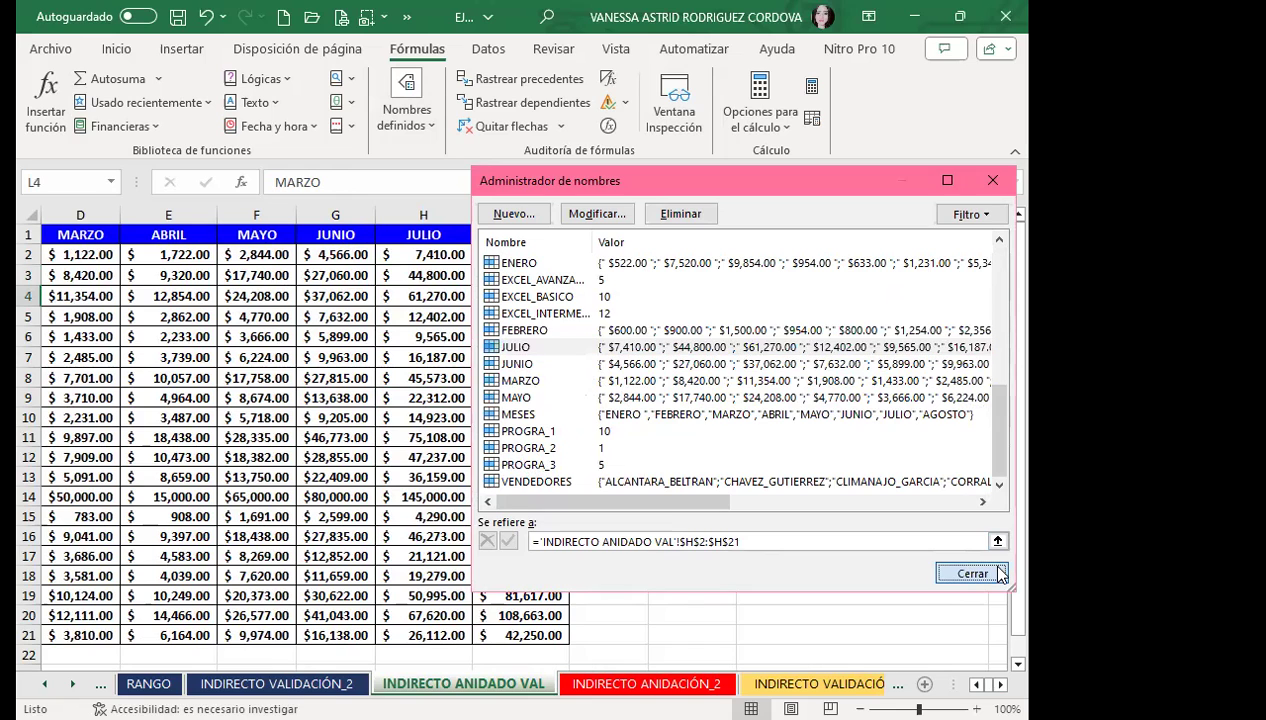
Delete the MESES name in Name Manager and close it.
left_click(405, 113)
left_click(400, 190)
scroll(560, 420, "down", 5)
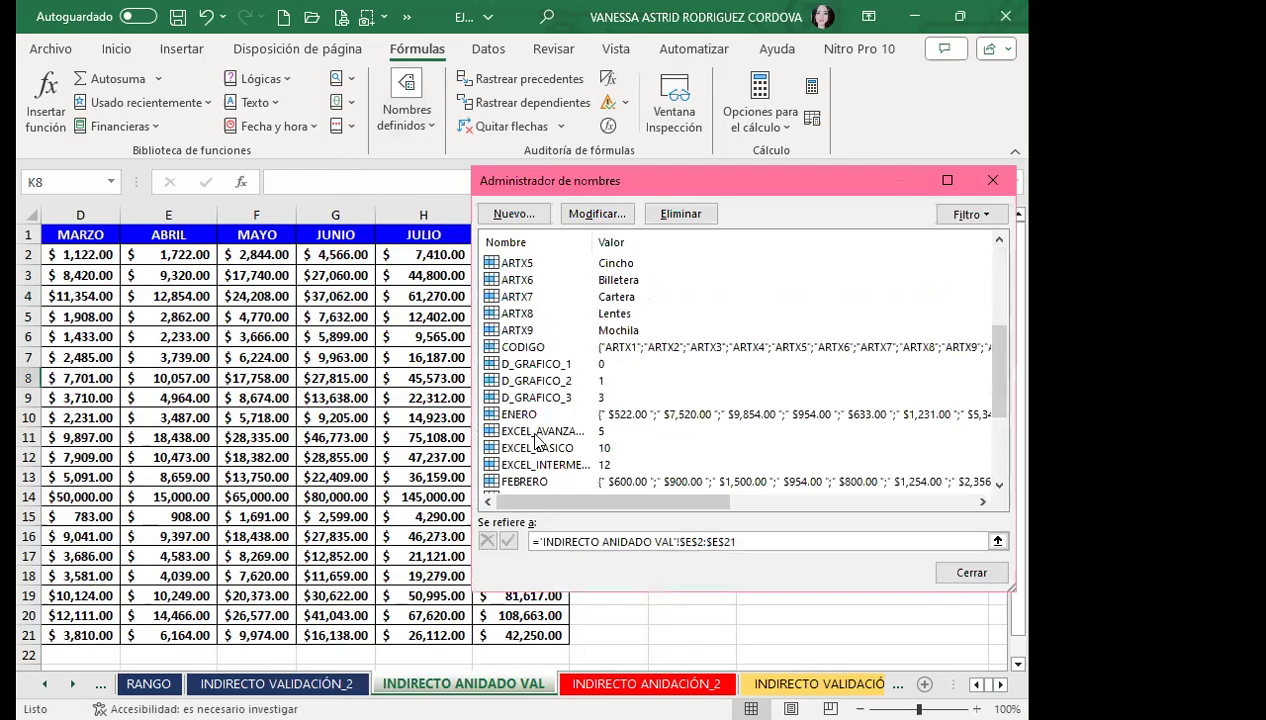
scroll(537, 460, "down", 3)
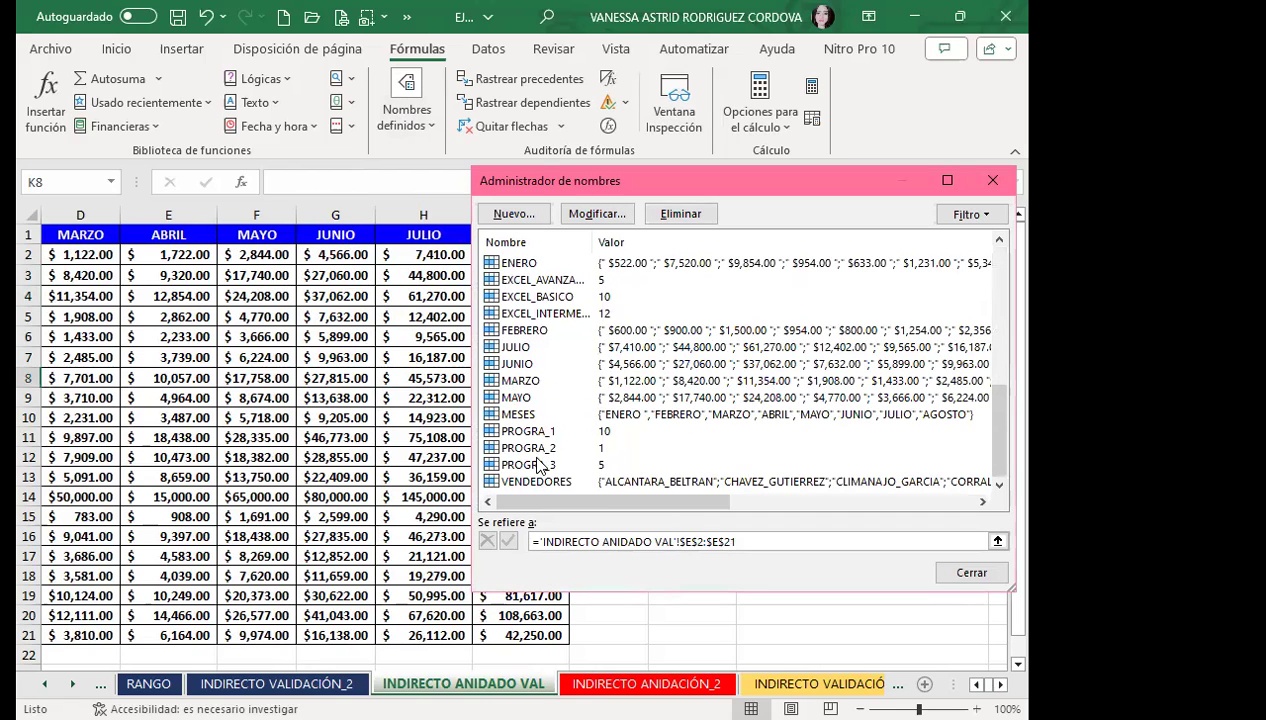
left_click(524, 431)
left_click(518, 414)
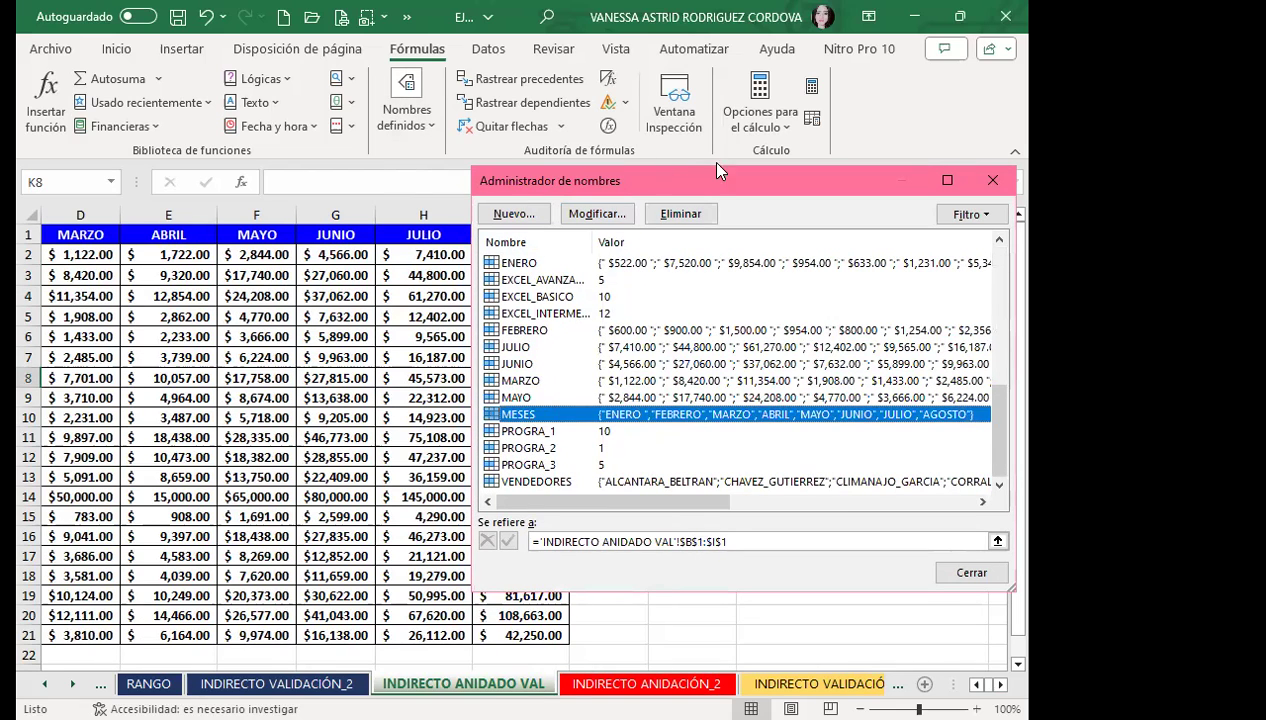
left_click(681, 213)
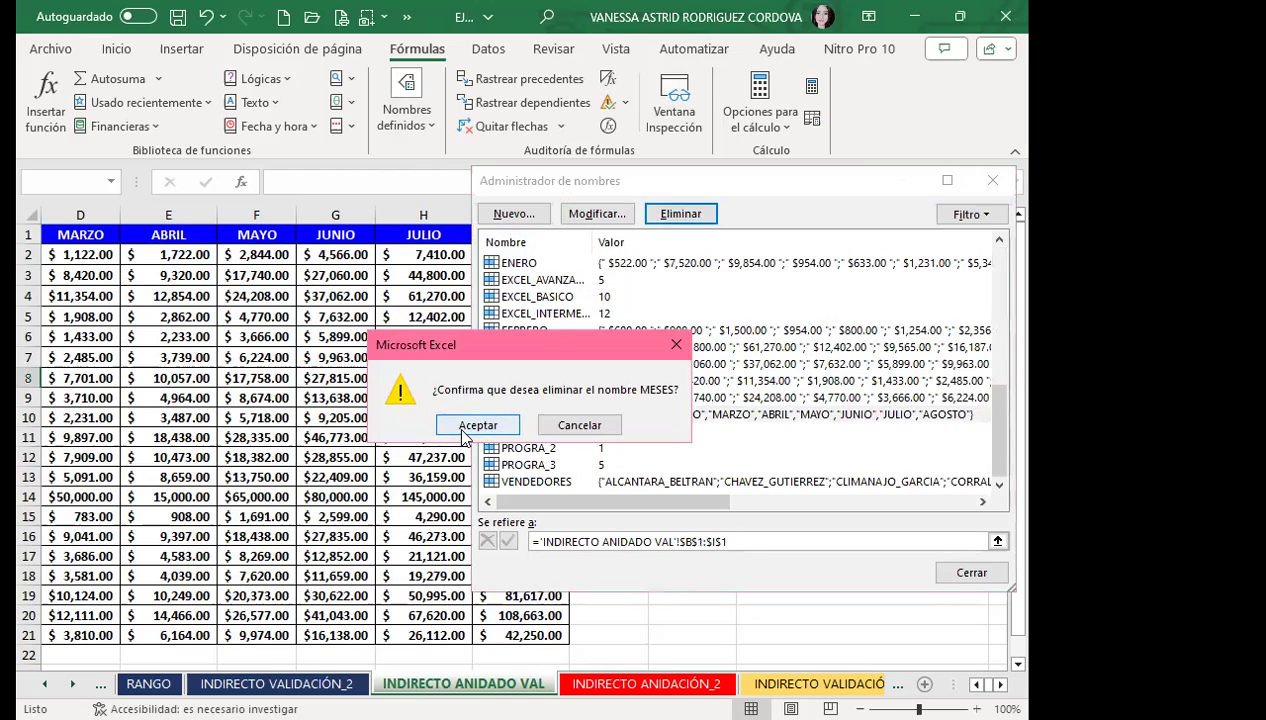
left_click(463, 430)
left_click(992, 180)
left_click(423, 296)
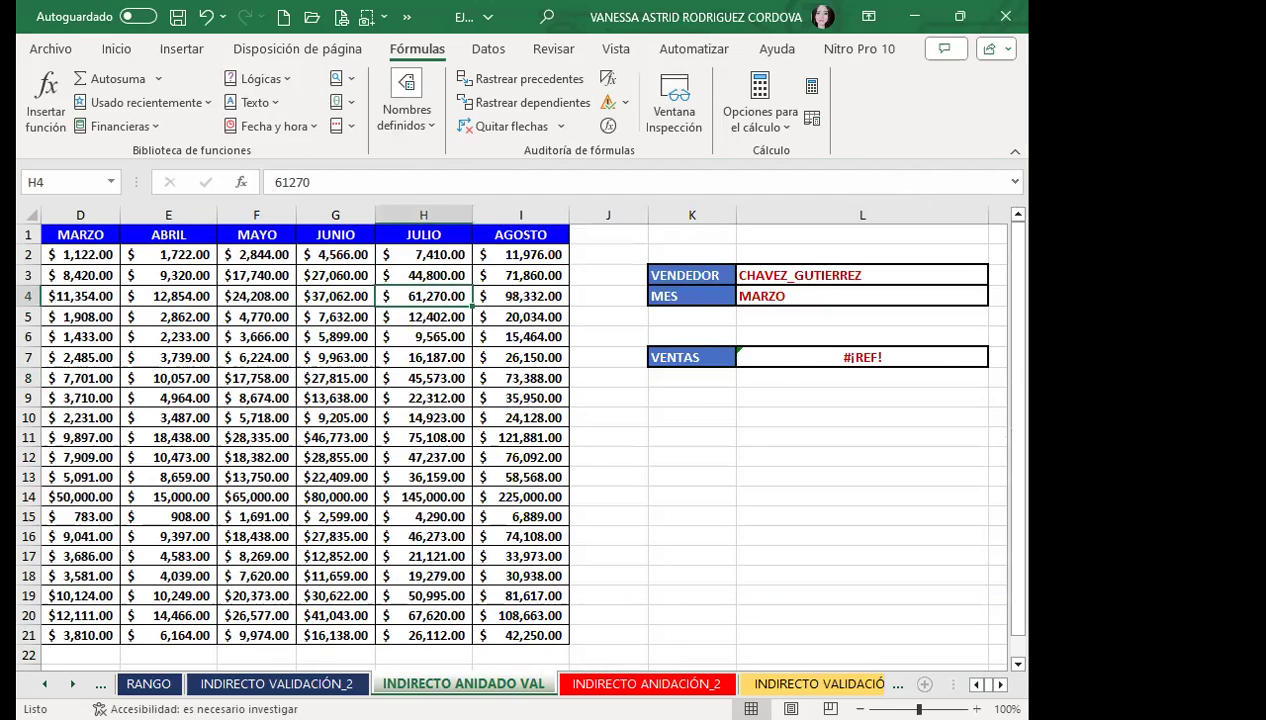
Name the header row A1:I1 MESES via the Name Box.
scroll(520, 440, "left", 3)
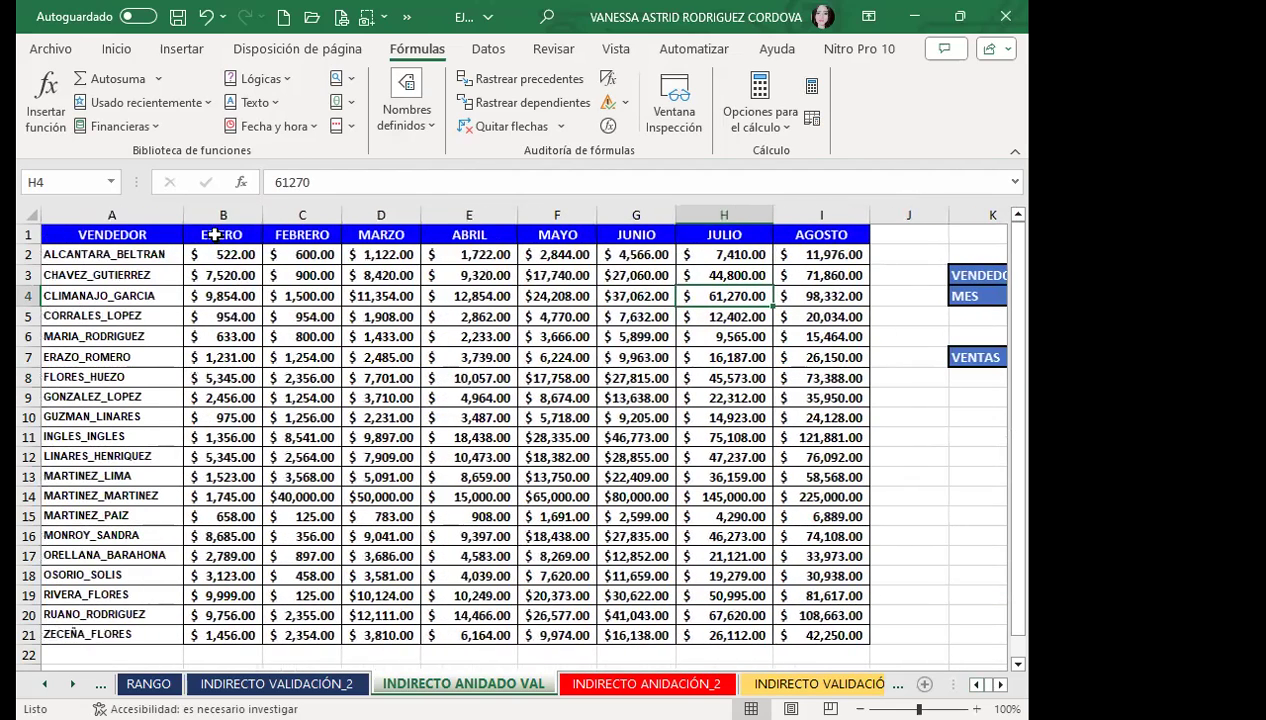
left_click(215, 234)
left_click_drag(100, 235, 843, 240)
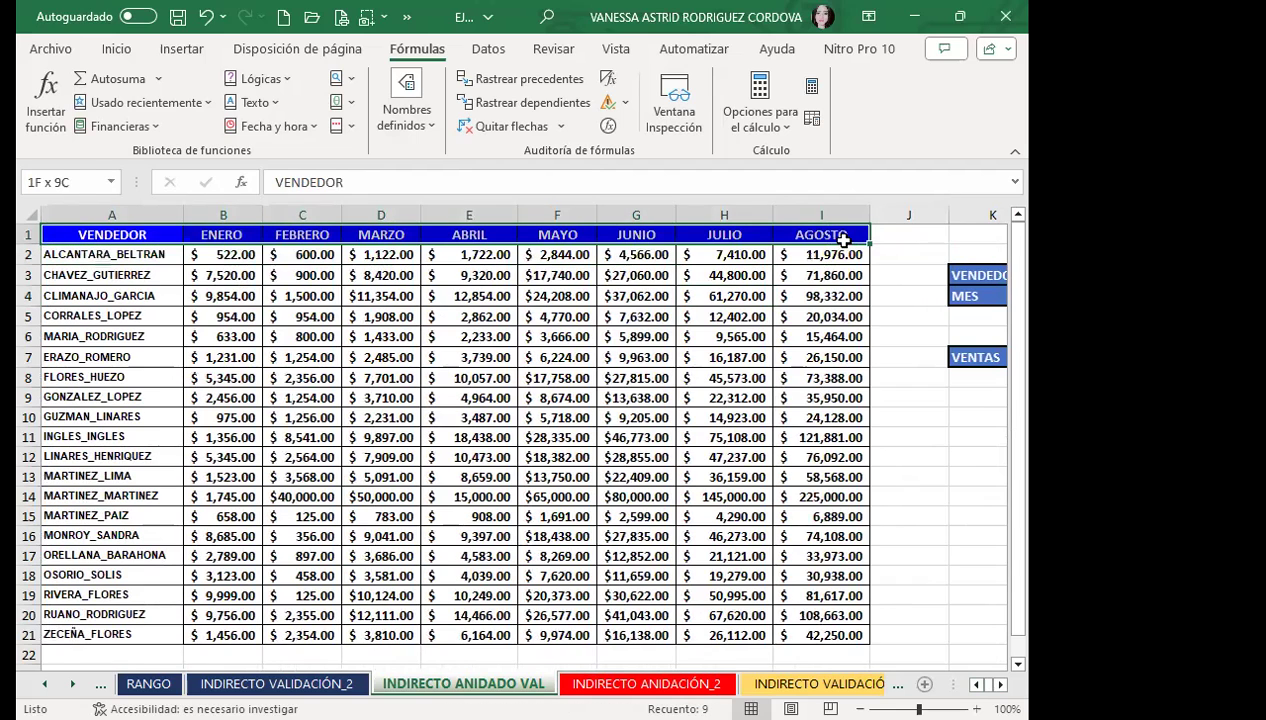
left_click(61, 182)
type("ME")
key("Return")
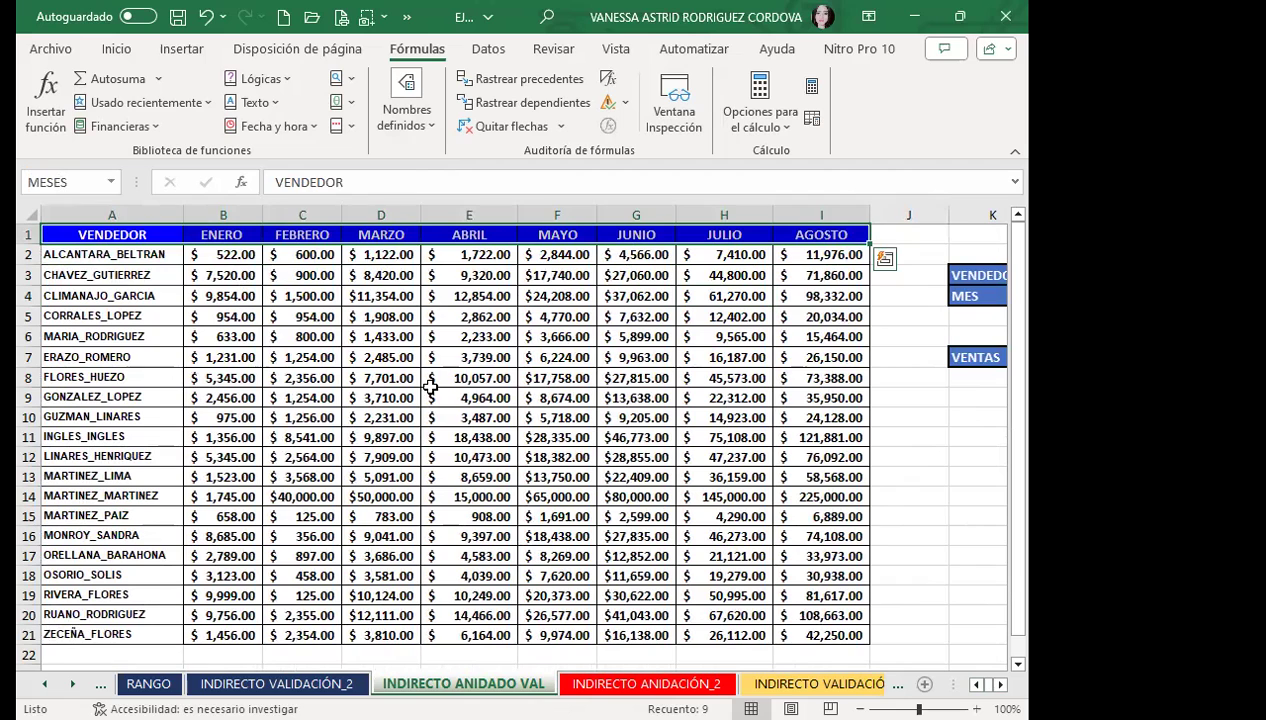
left_click(425, 383)
scroll(996, 664, "right", 2)
scroll(996, 664, "right", 2)
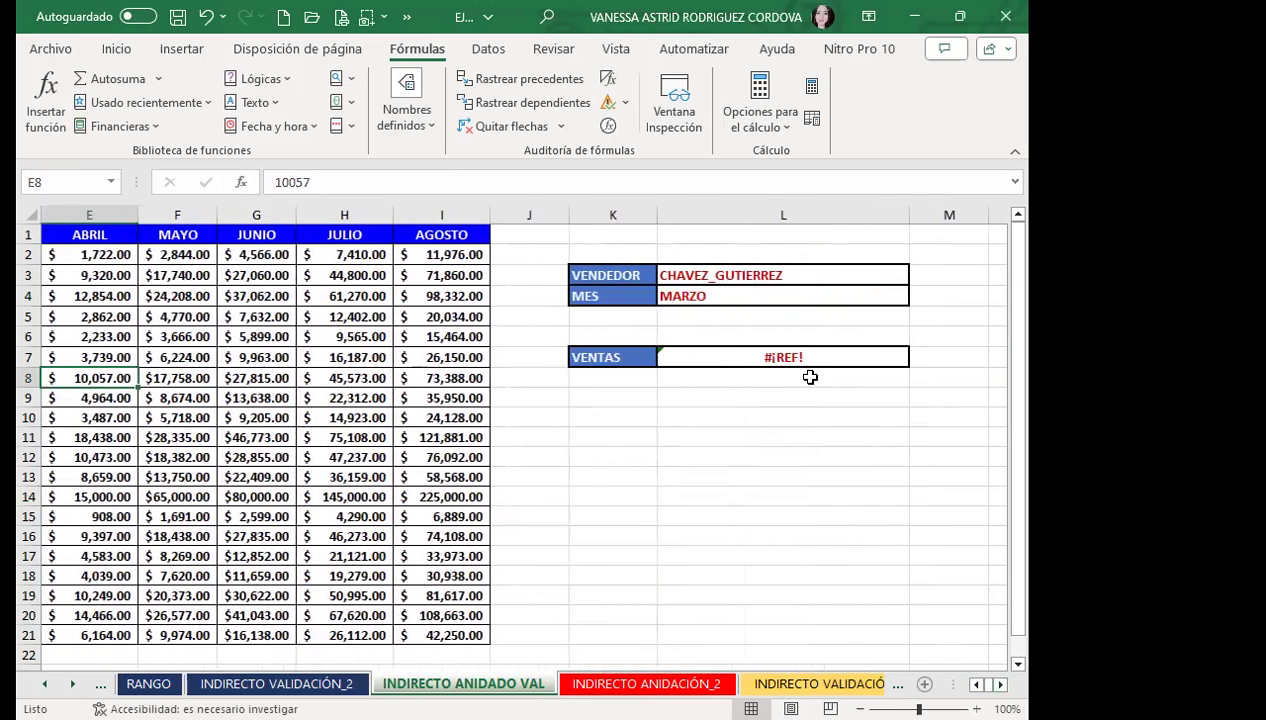
Confirm L4's data validation stays a List with source =MESES.
left_click(760, 294)
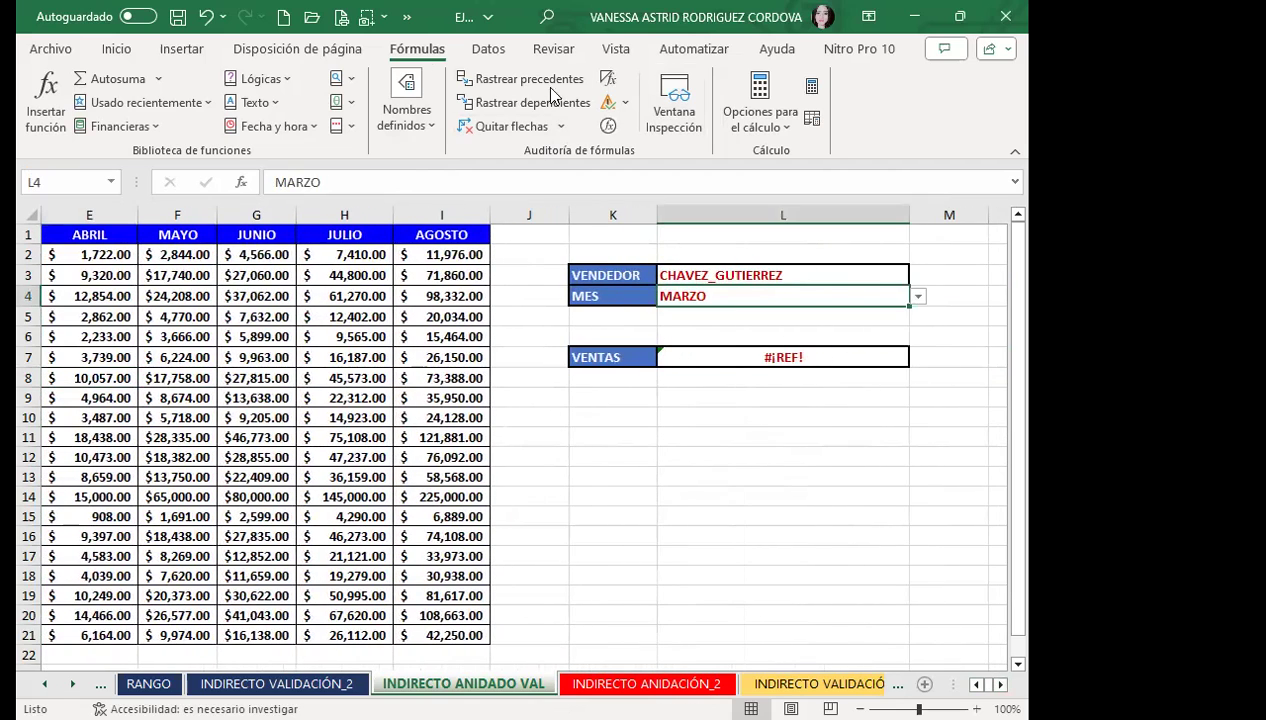
left_click(487, 49)
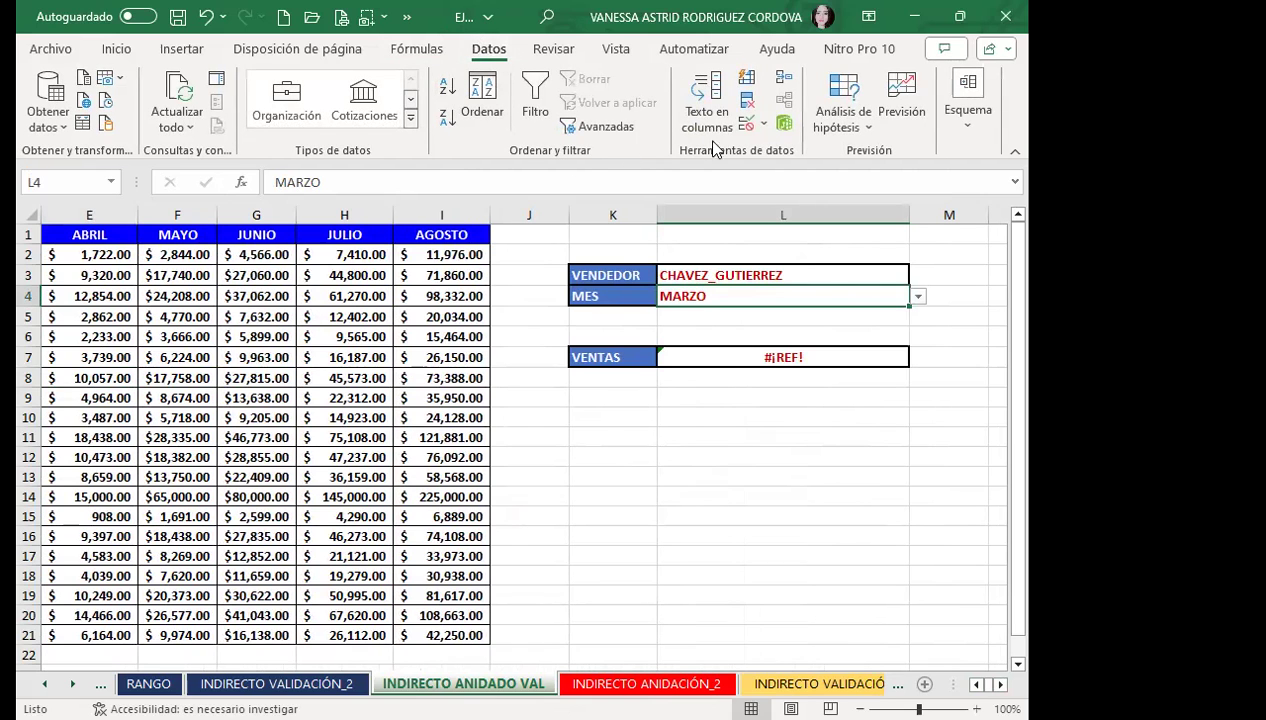
left_click(748, 126)
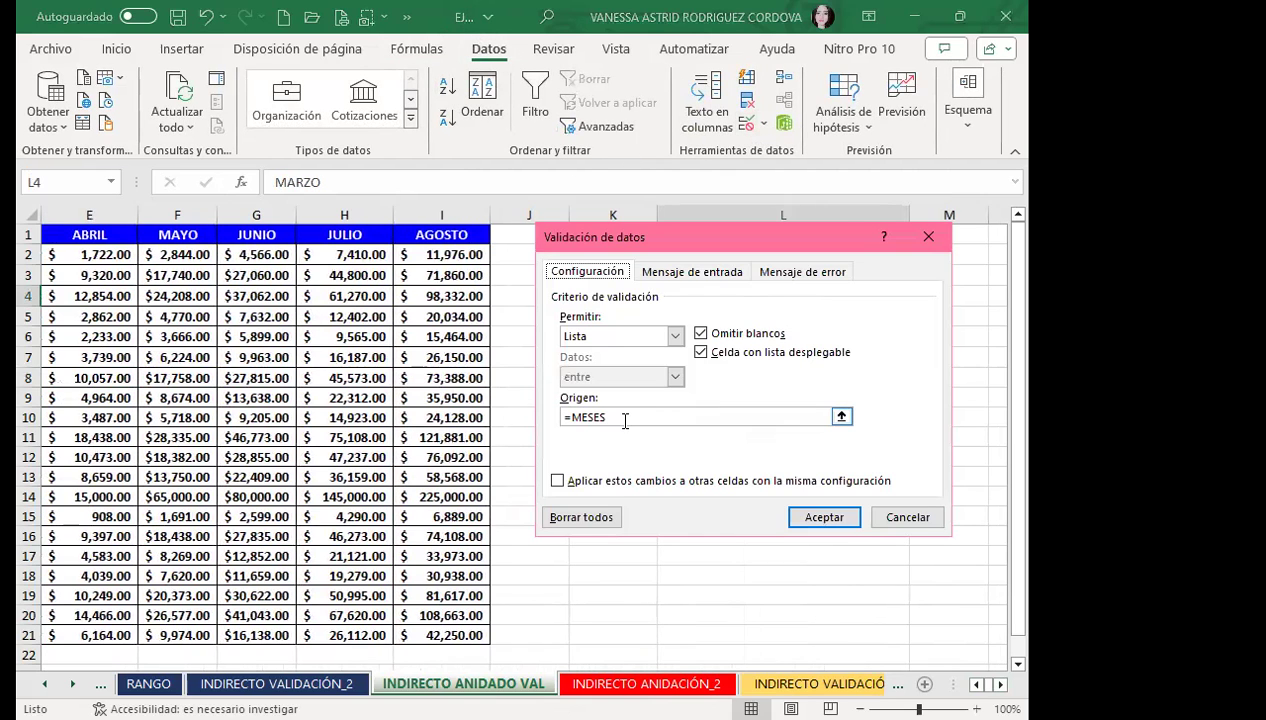
left_click(620, 418)
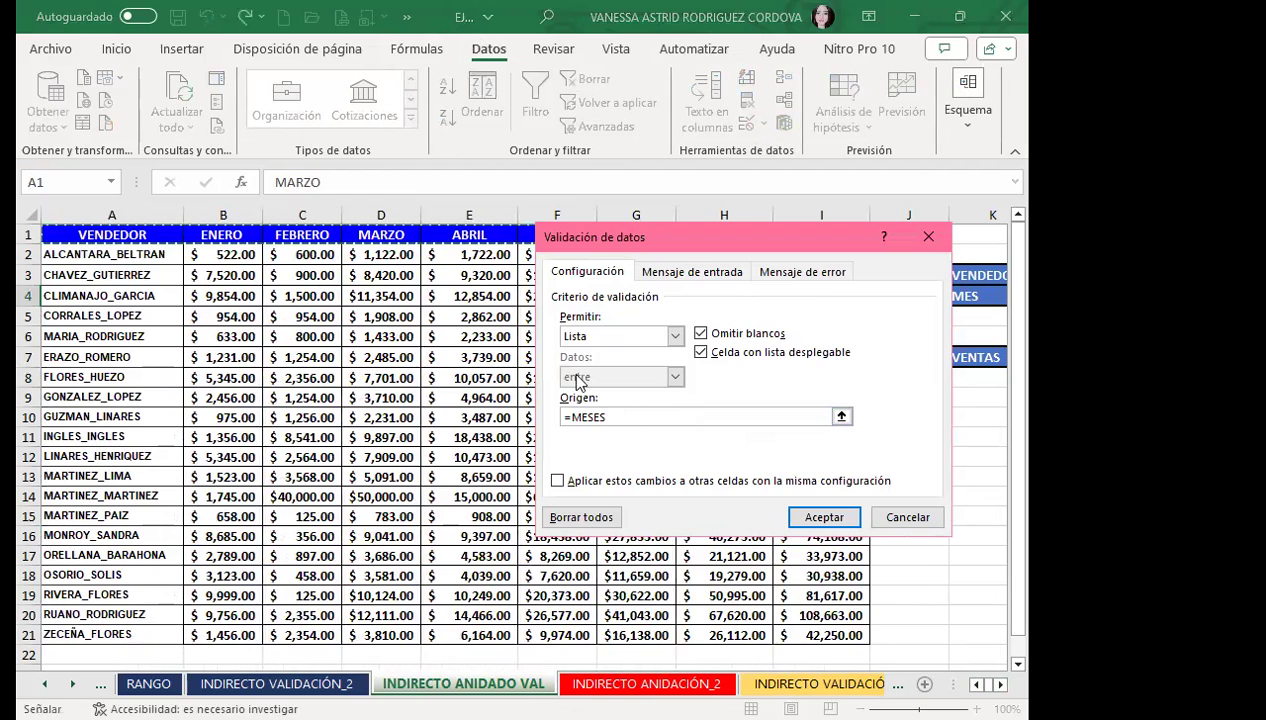
left_click(676, 338)
left_click(676, 338)
left_click(815, 517)
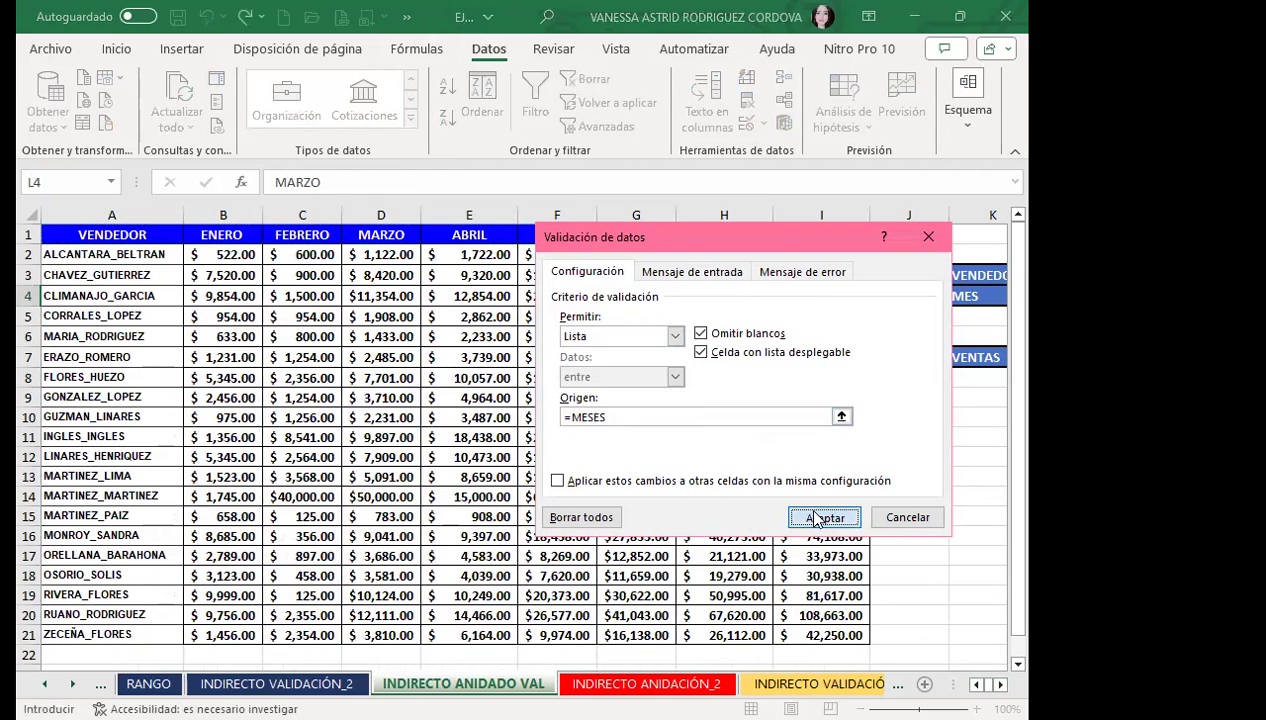
scroll(882, 305, "right", 2)
scroll(882, 305, "right", 1)
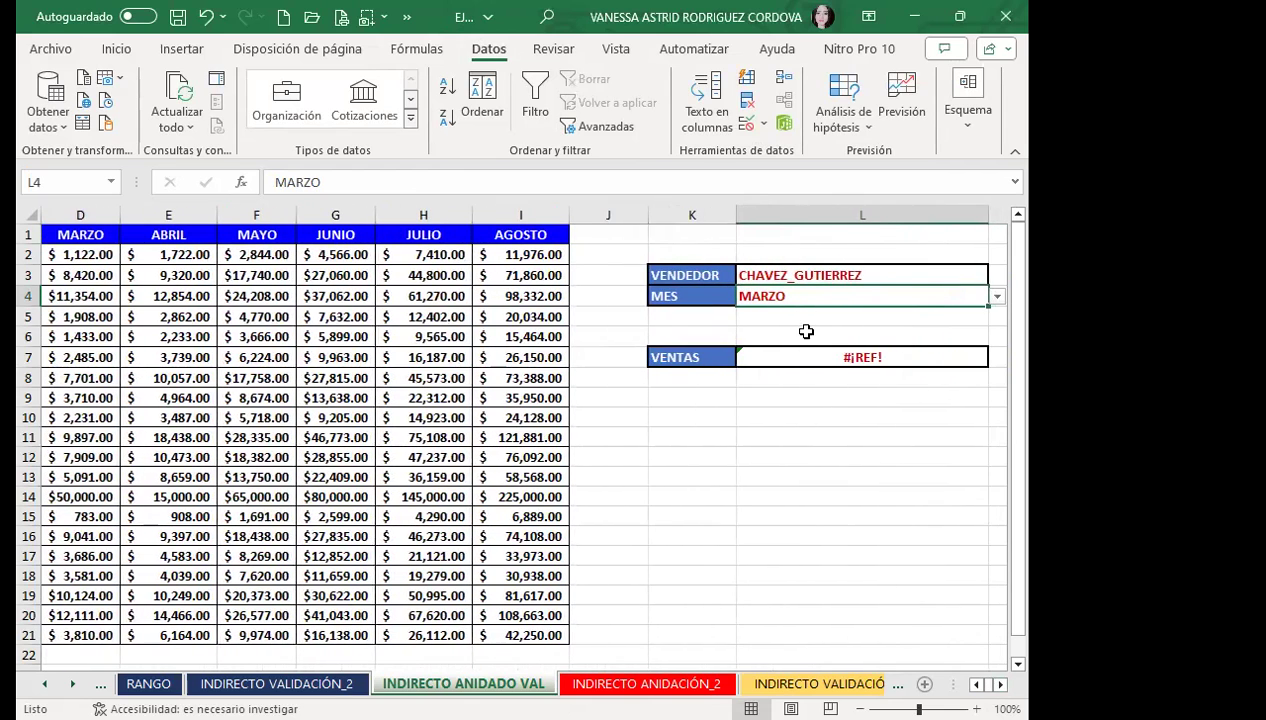
left_click(881, 271)
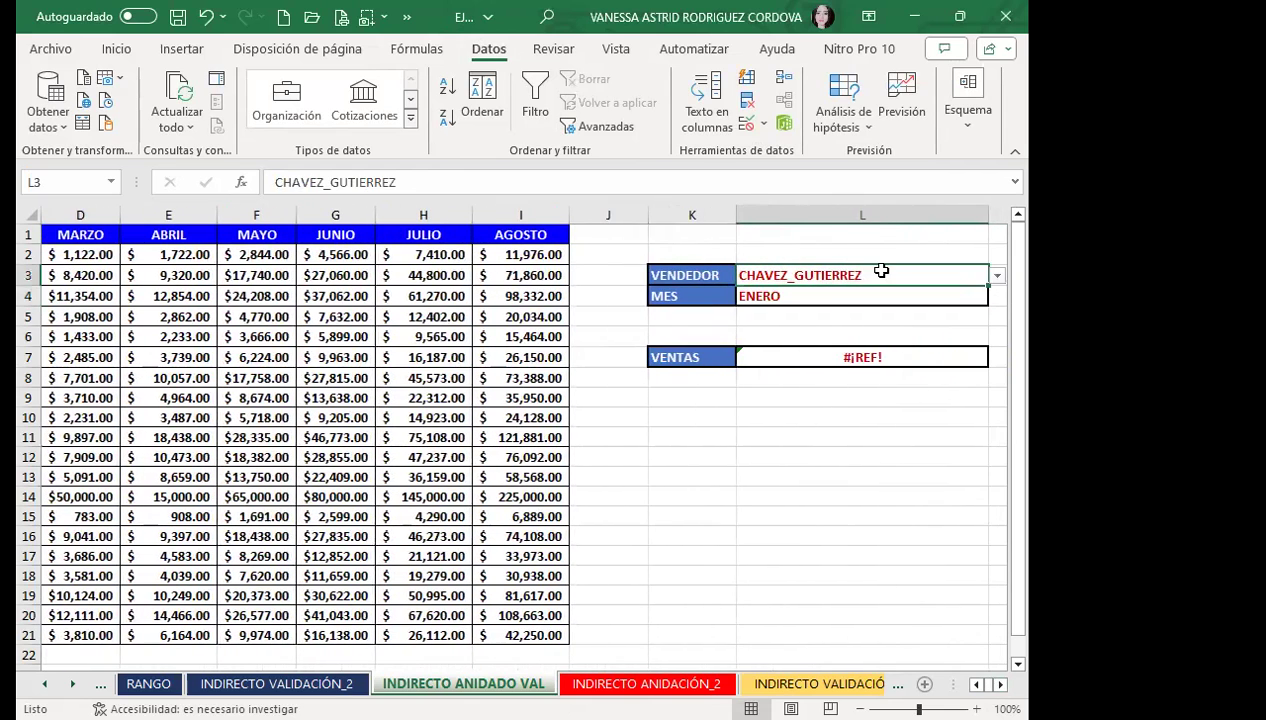
left_click(998, 278)
left_click(850, 341)
left_click(978, 300)
left_click(996, 297)
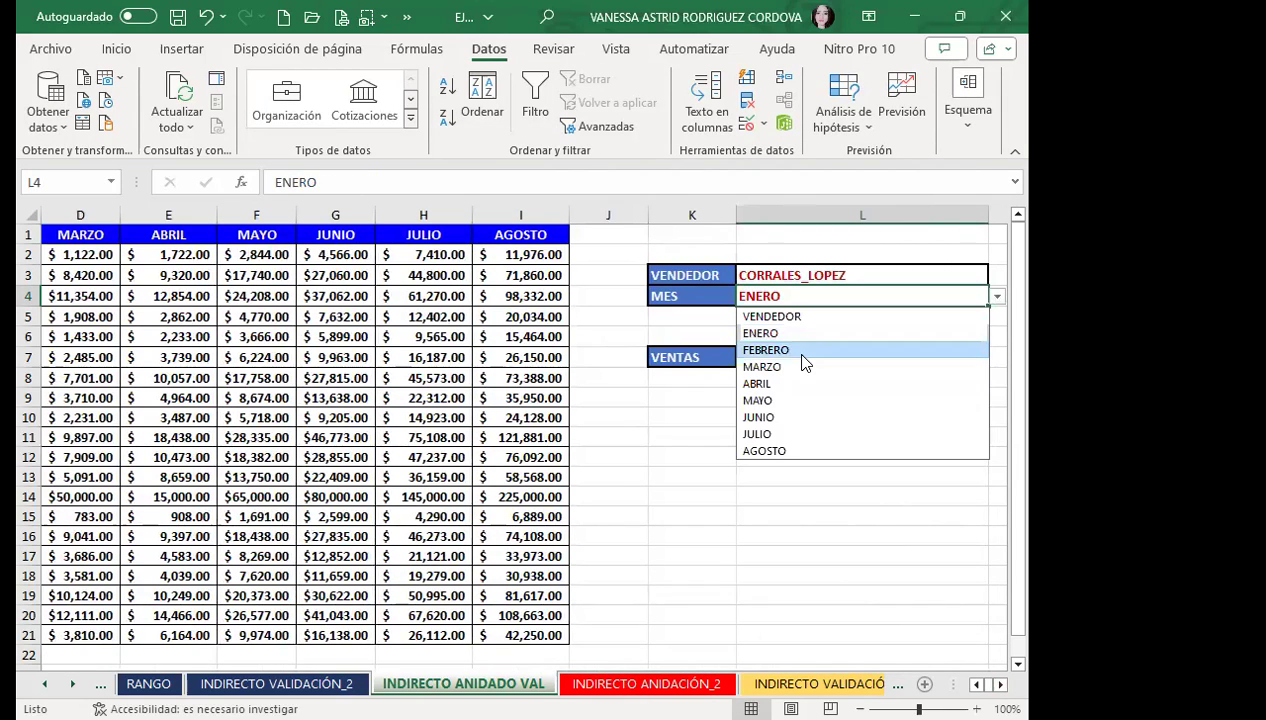
left_click(790, 350)
left_click(810, 277)
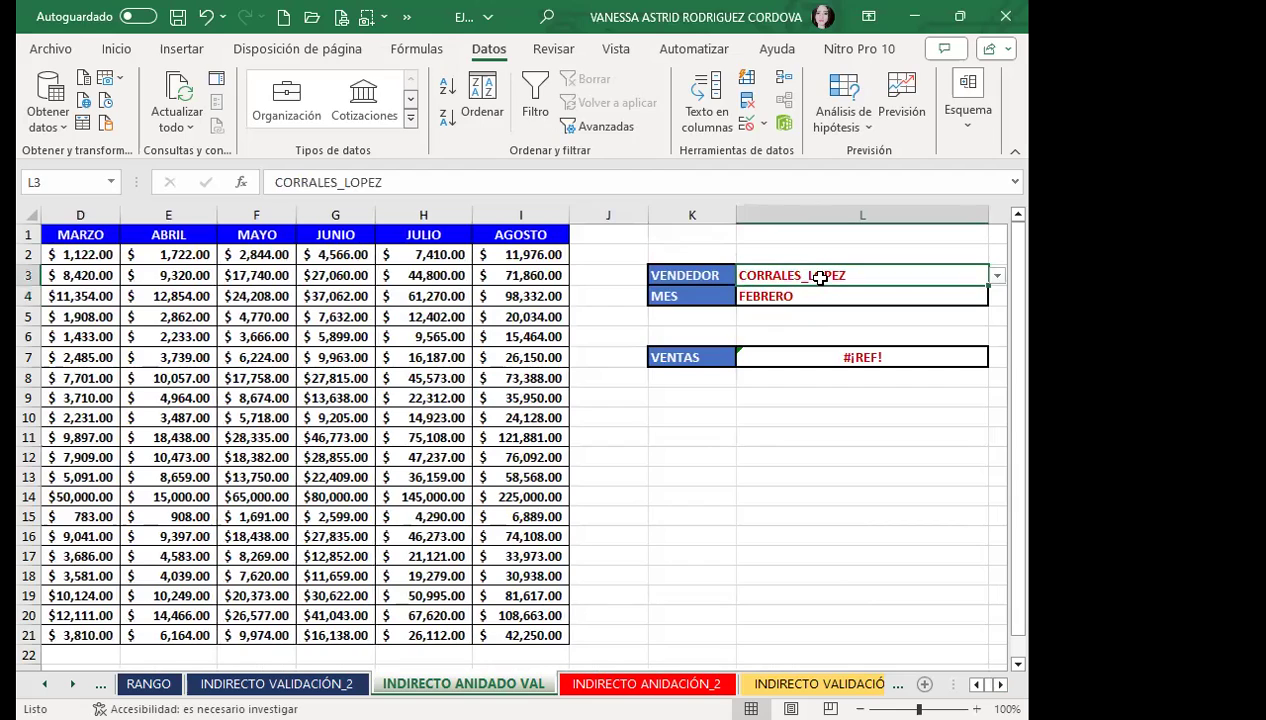
left_click(798, 359)
left_click(333, 187)
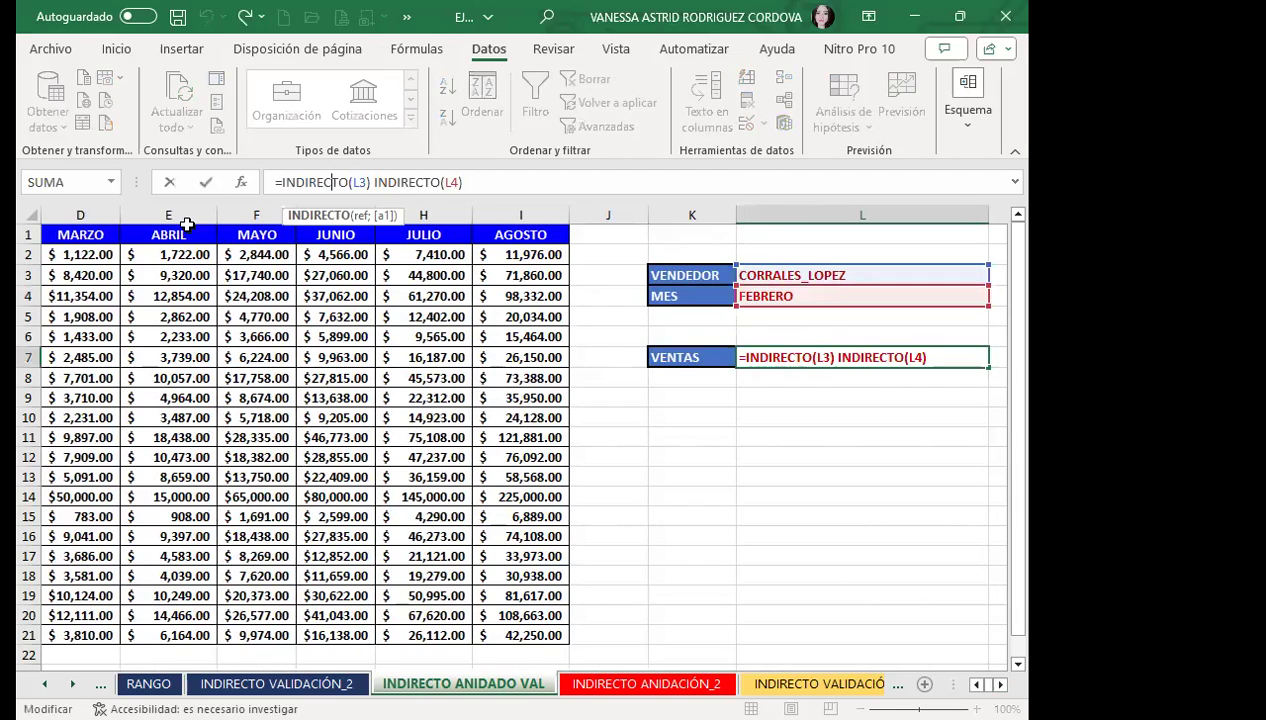
left_click(432, 182)
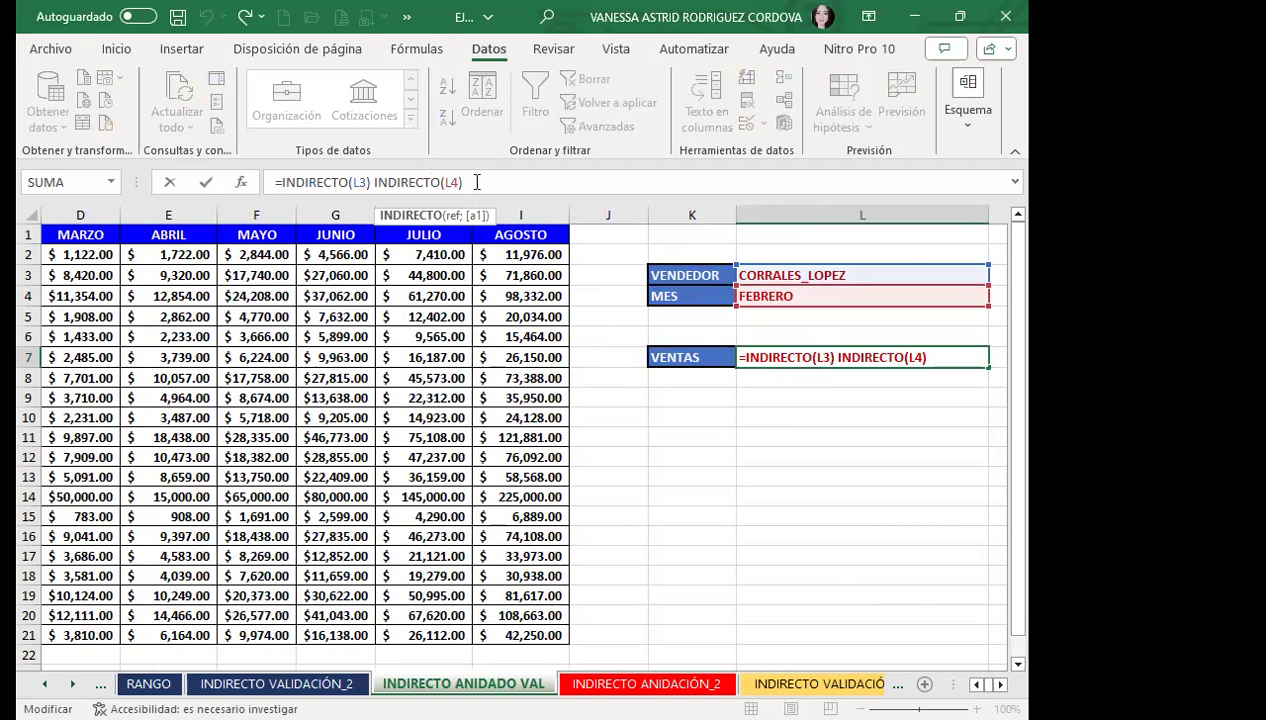
left_click(477, 184)
key("Return")
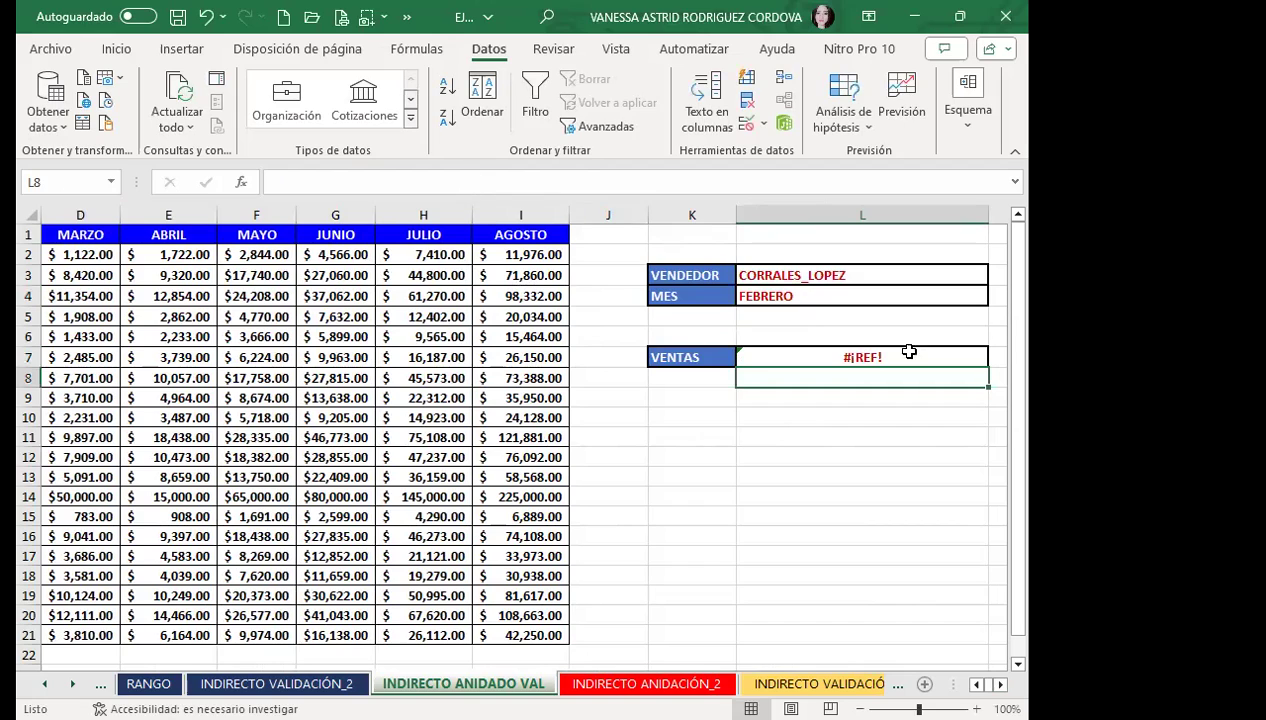
left_click(831, 352)
left_click(794, 414)
left_click(794, 361)
left_click(740, 415)
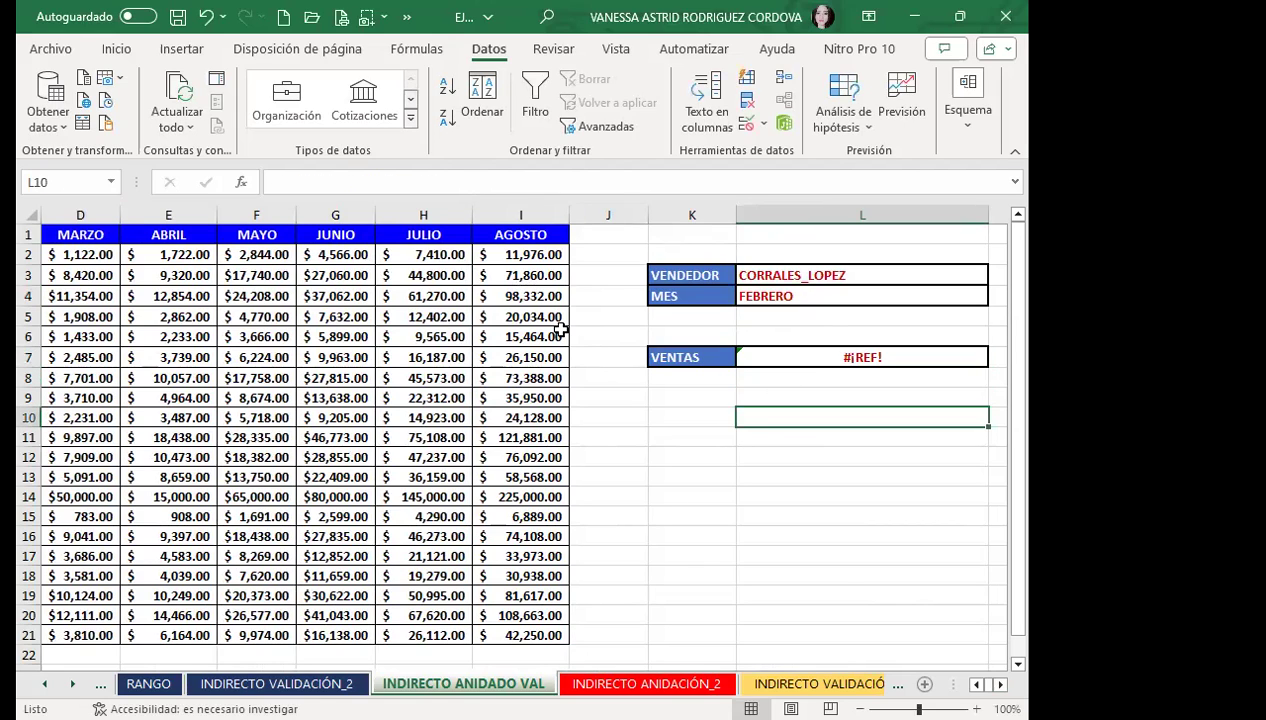
left_click(794, 357)
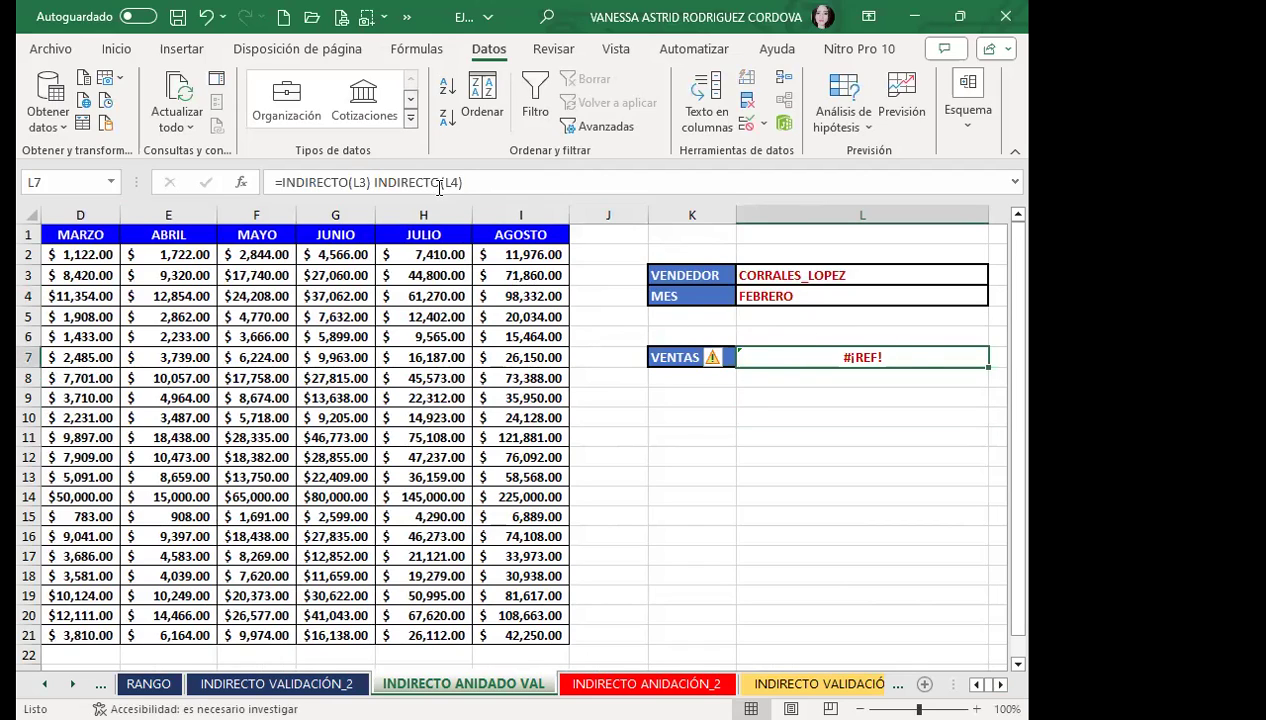
left_click(483, 181)
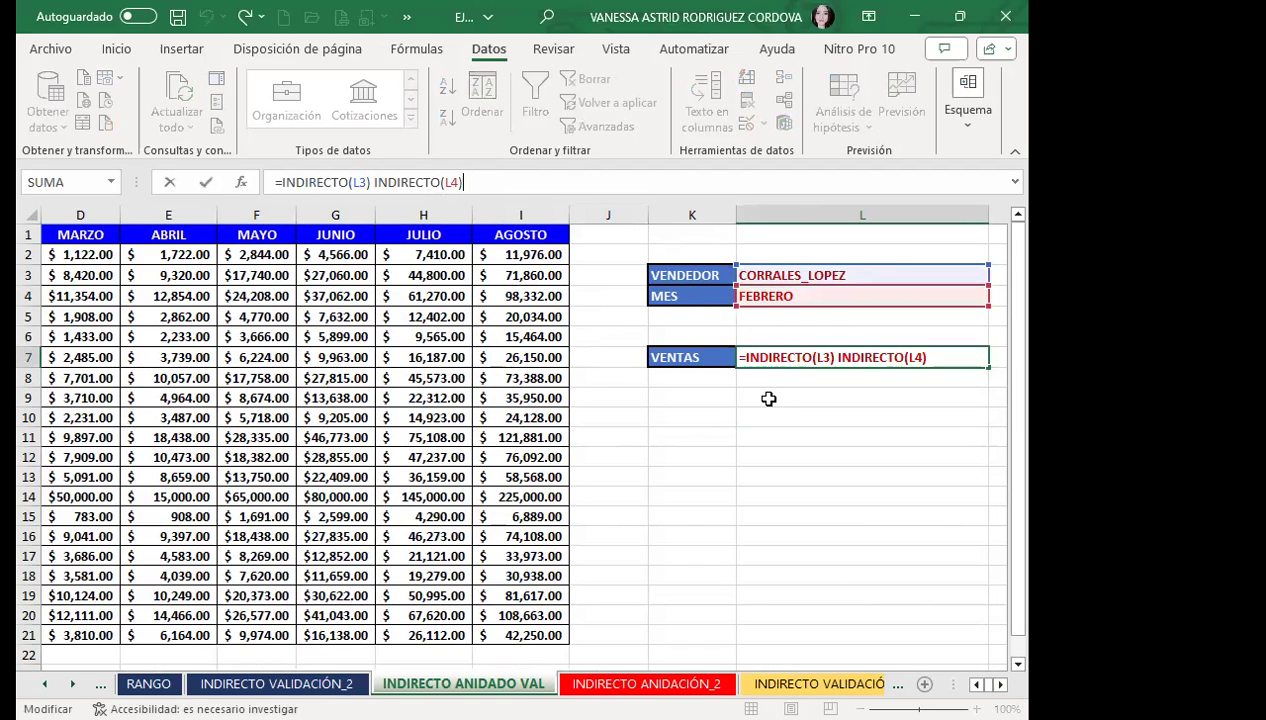
key("Return")
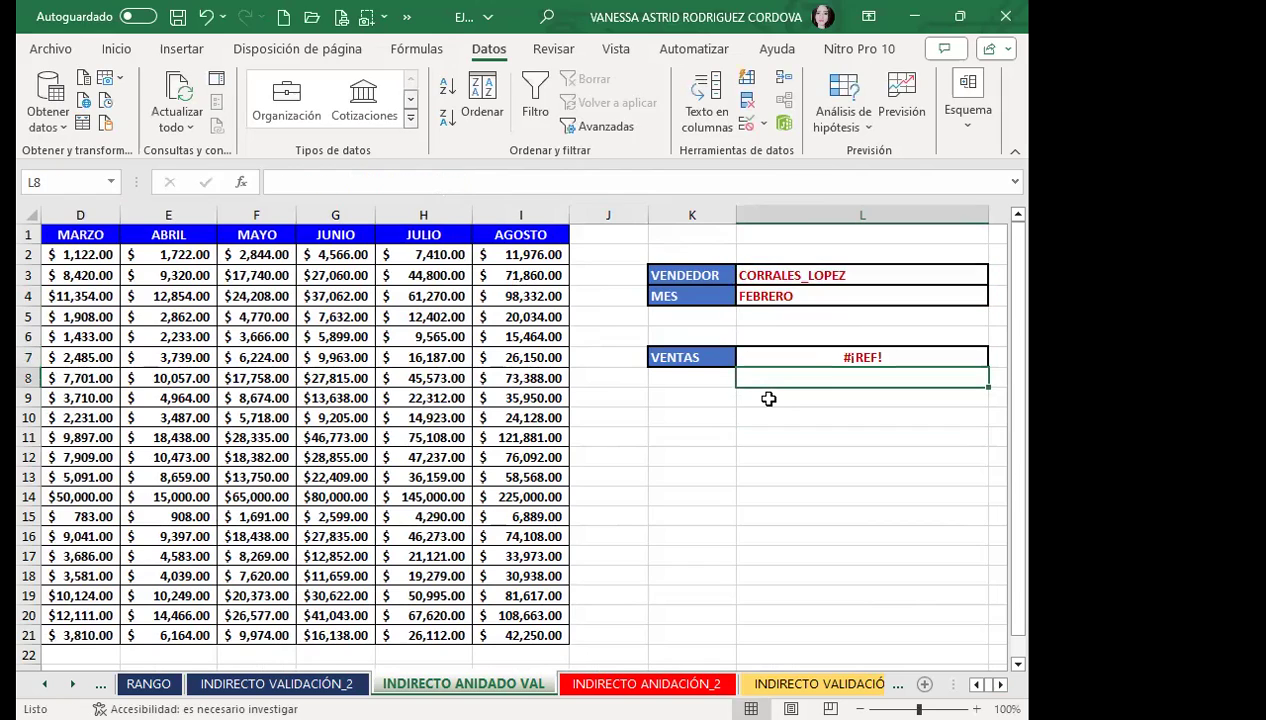
left_click(800, 358)
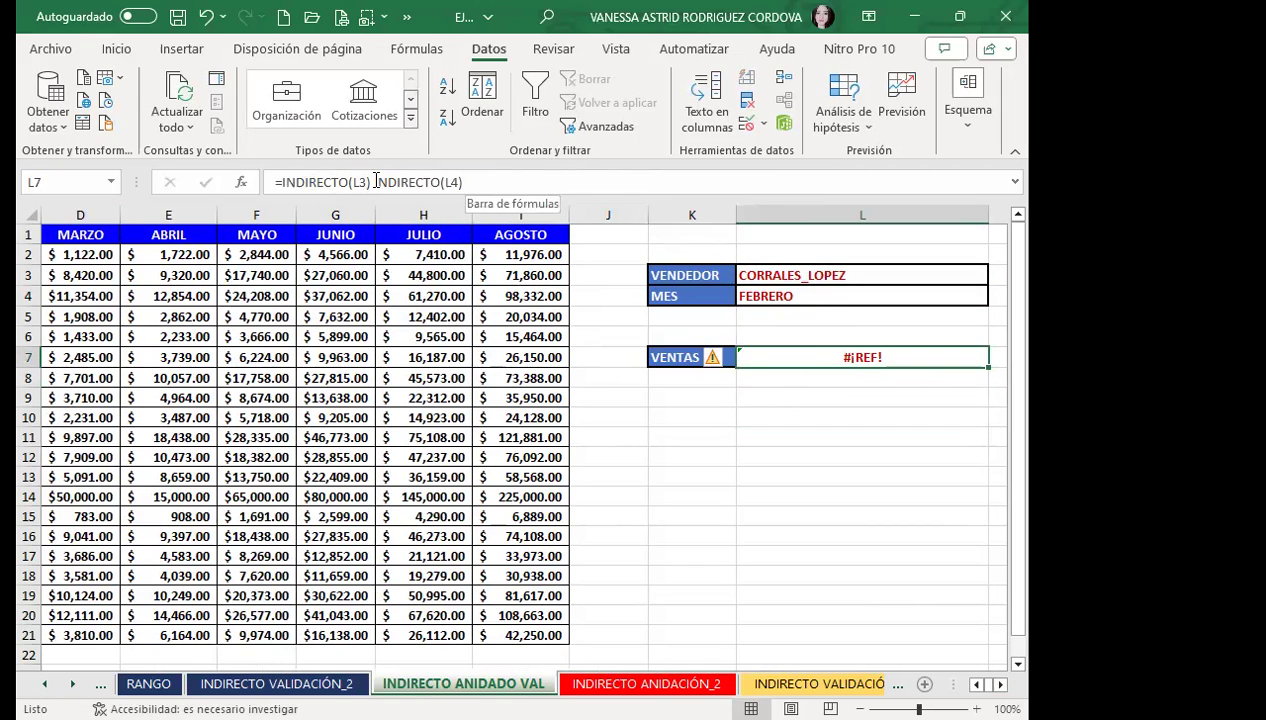
left_click(778, 416)
left_click(786, 358)
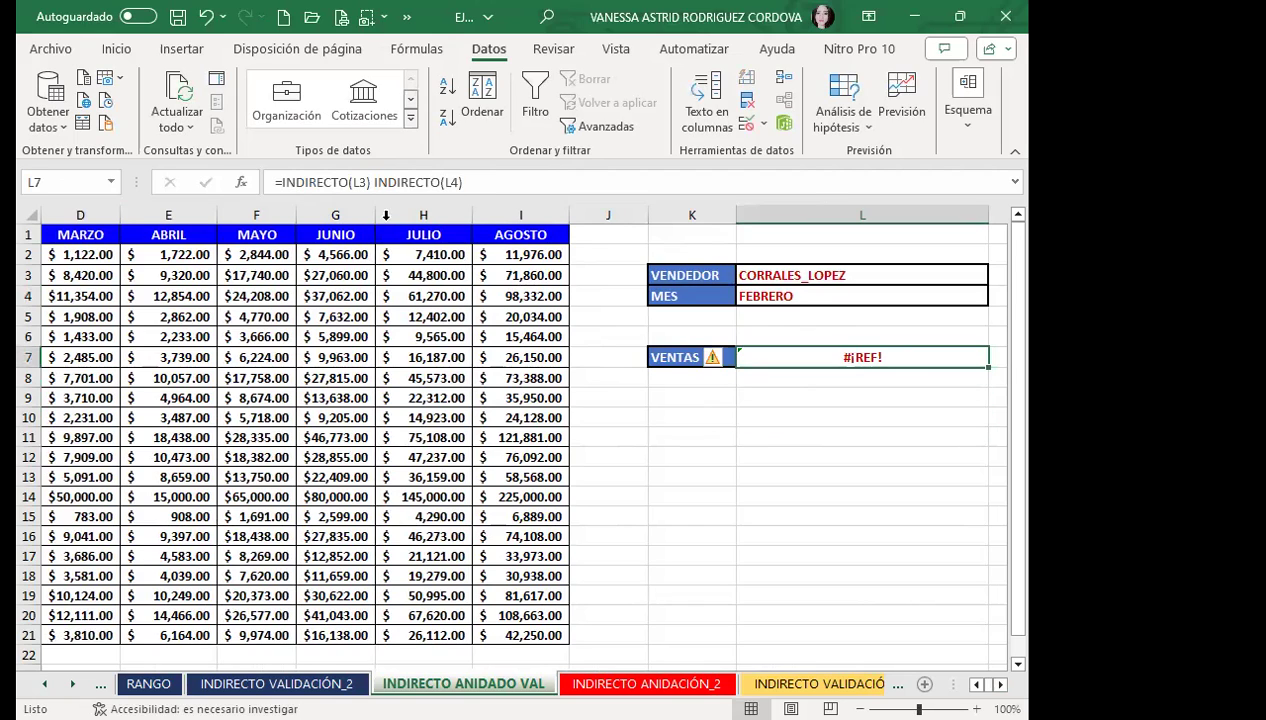
left_click(757, 418)
left_click(769, 362)
left_click(357, 182)
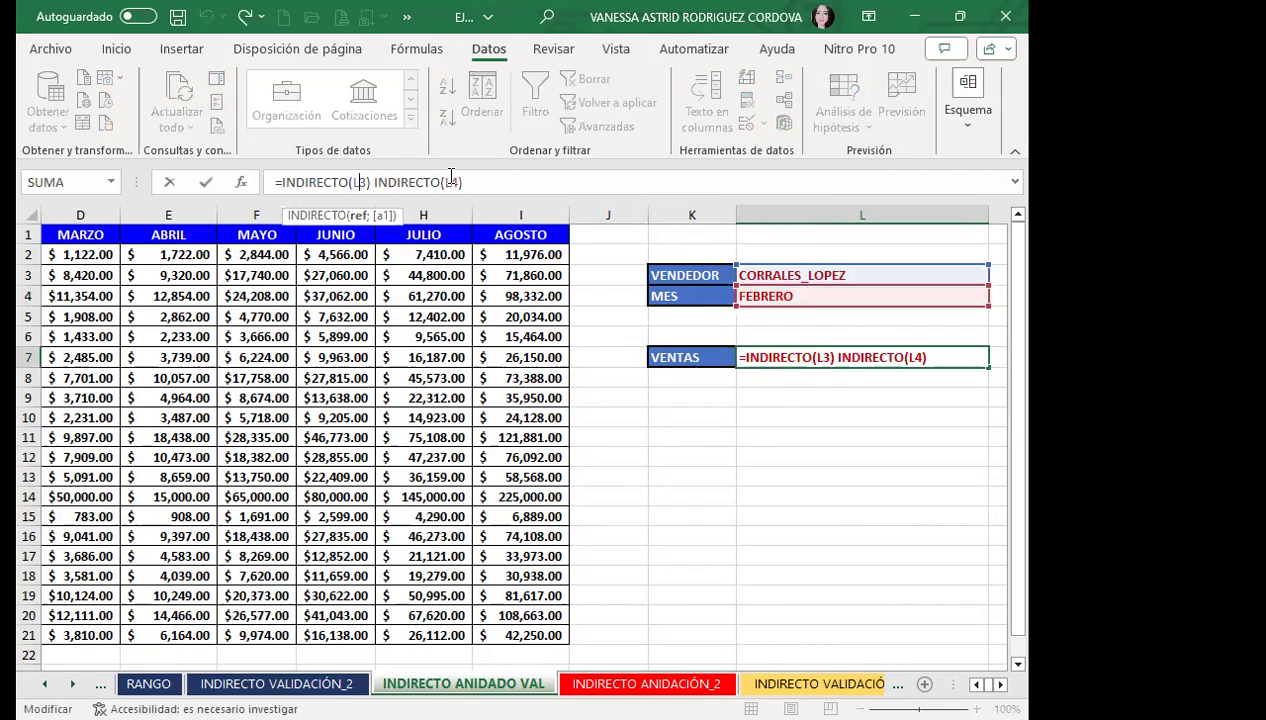
key("Return")
left_click(811, 353)
left_click(684, 418)
left_click(476, 395)
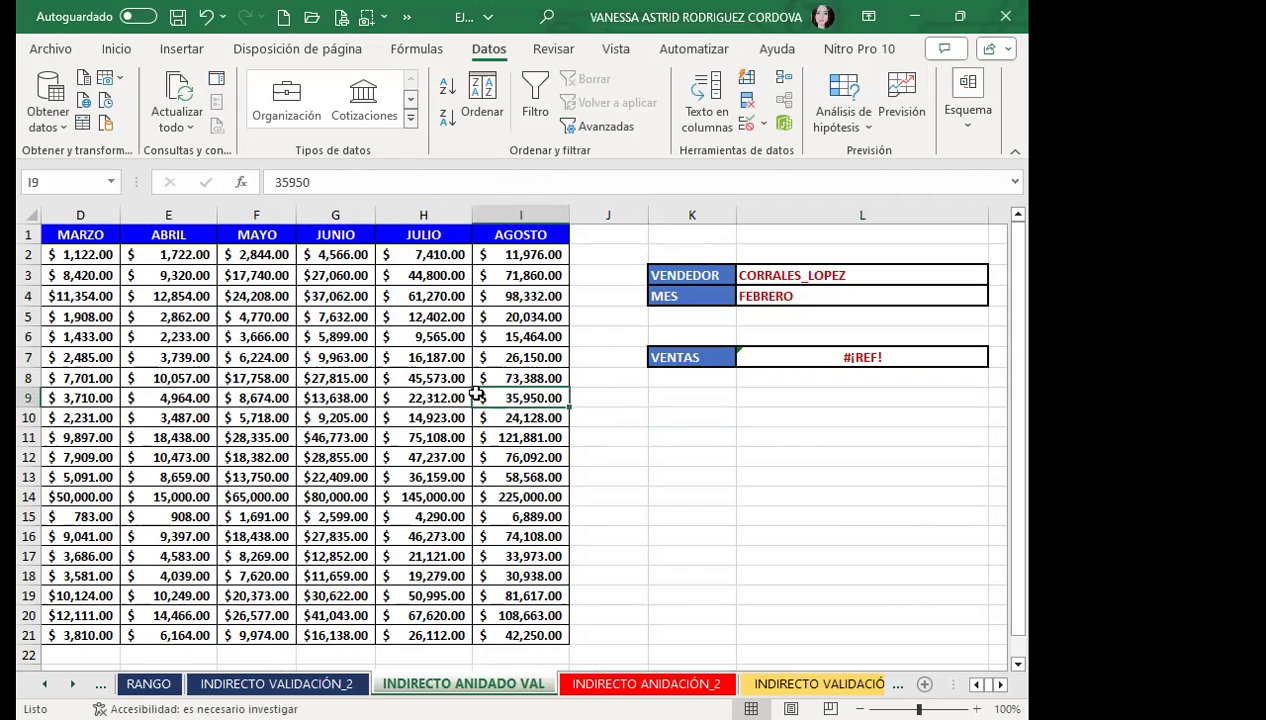
left_click(350, 335)
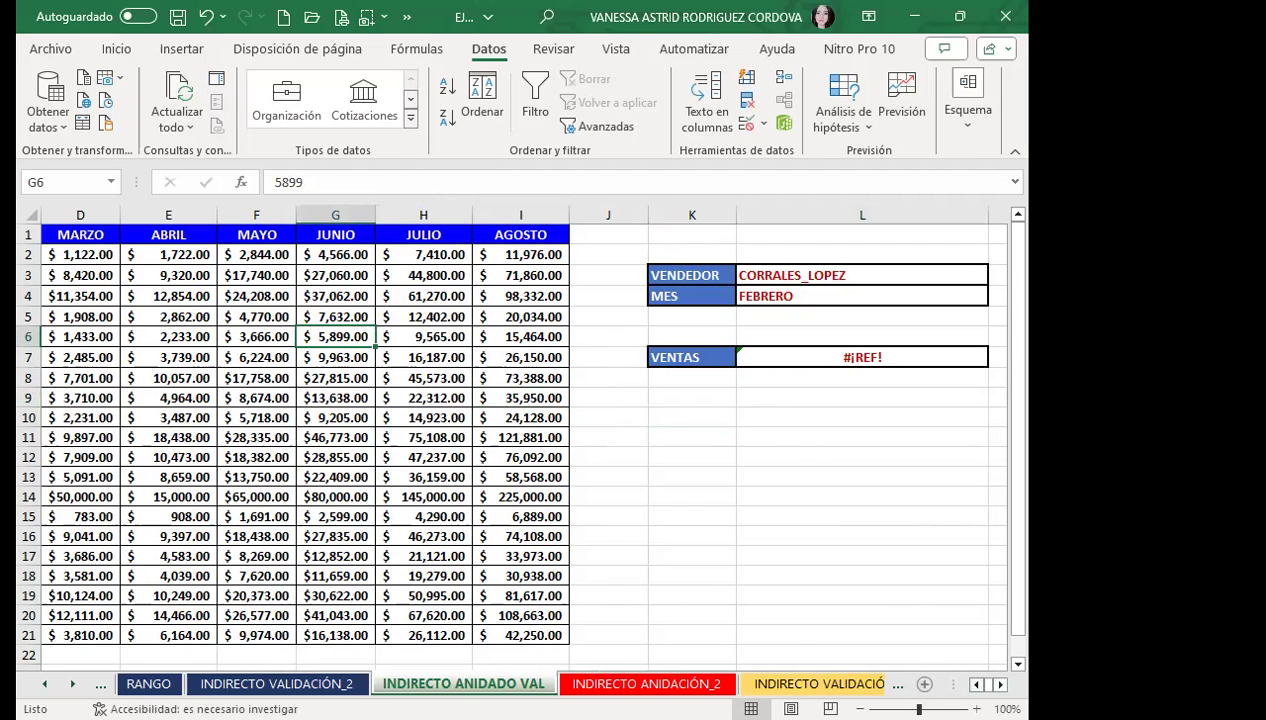
left_click_drag(966, 684, 850, 684)
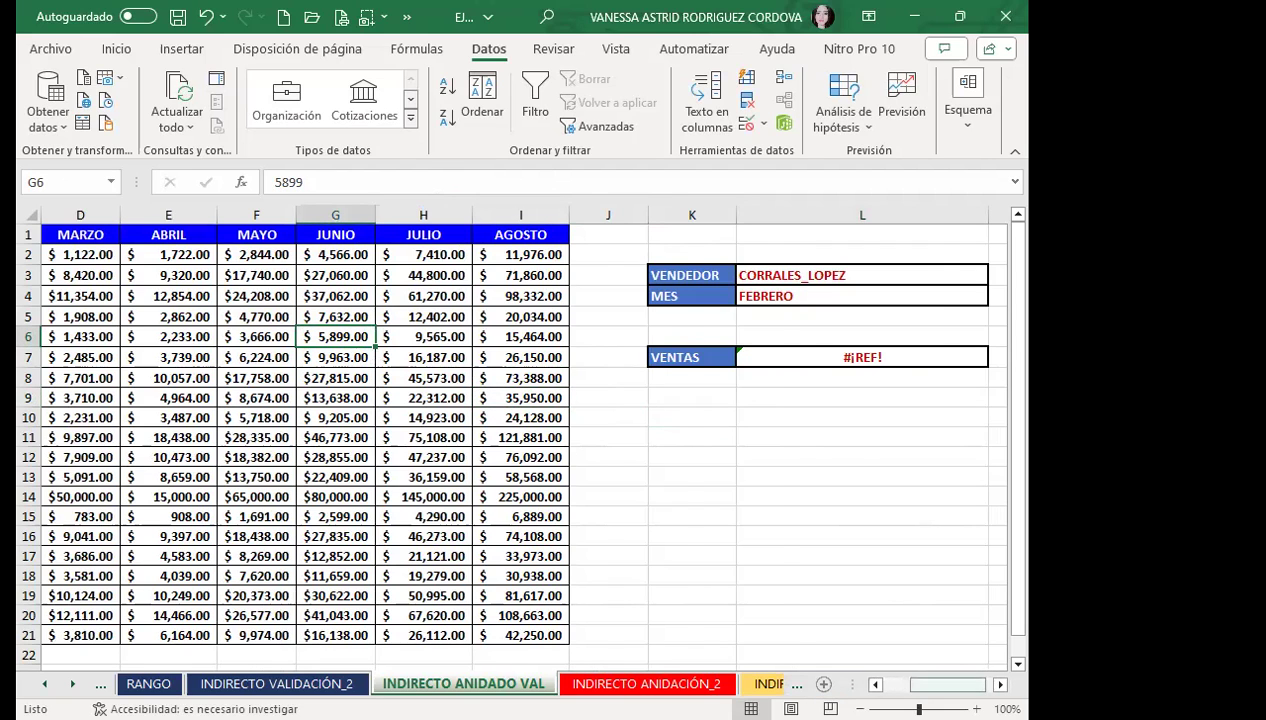
scroll(584, 621, "left", 3)
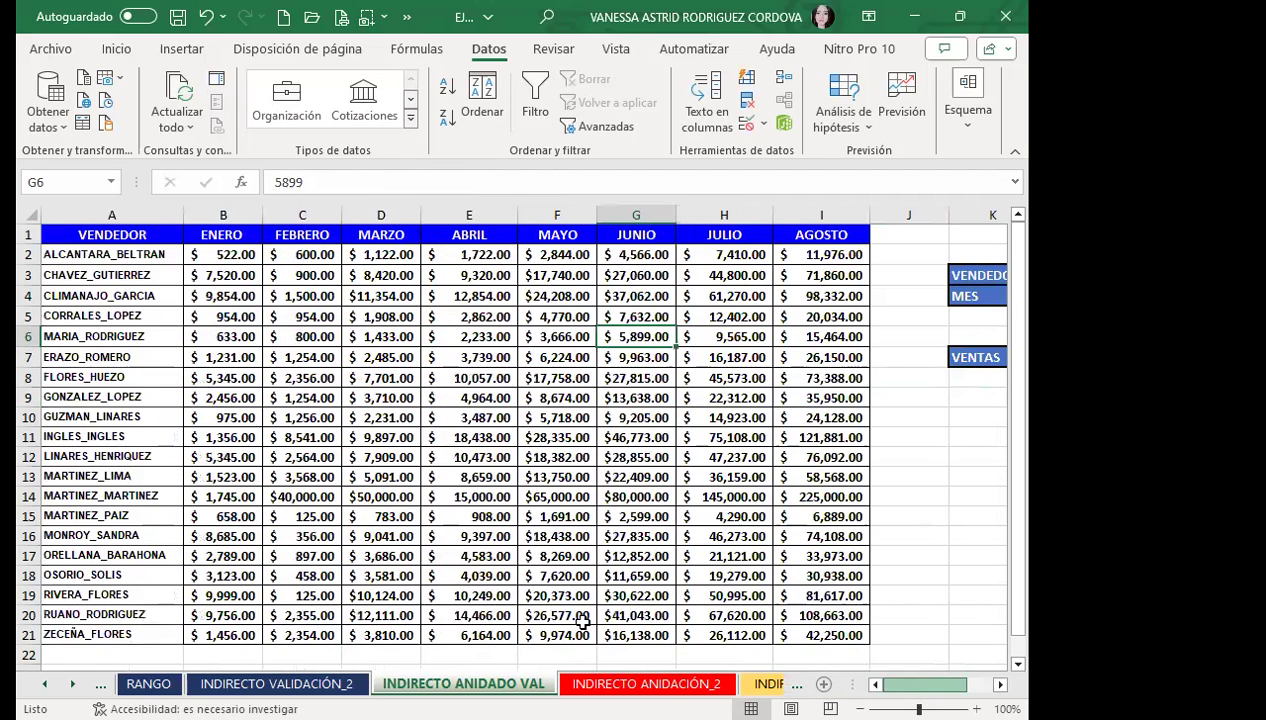
left_click(318, 435)
left_click(752, 395)
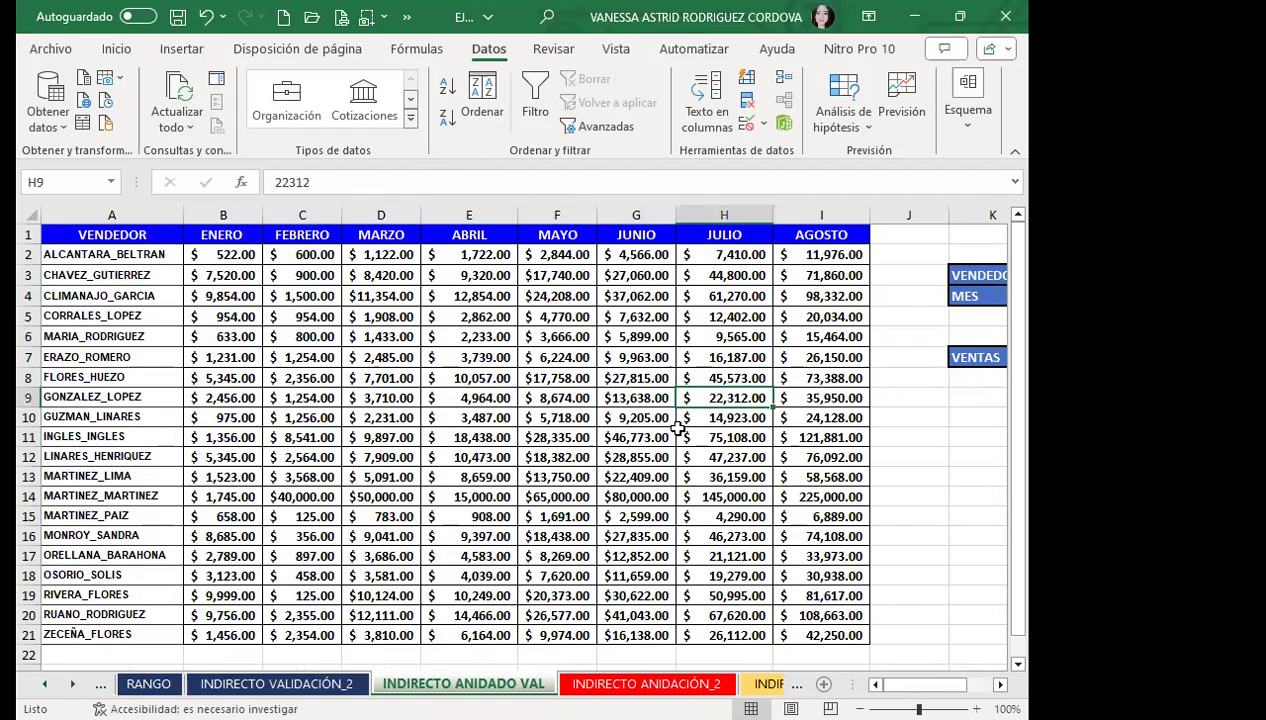
left_click(605, 438)
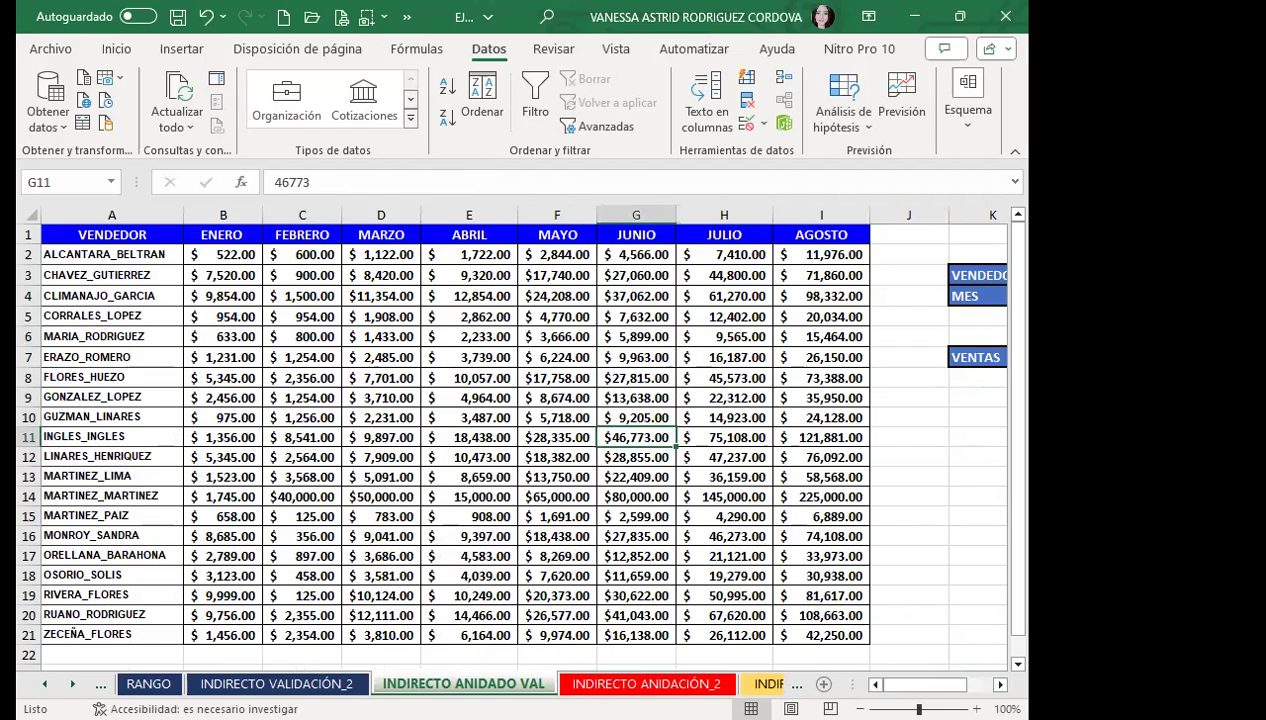
scroll(832, 359, "right", 3)
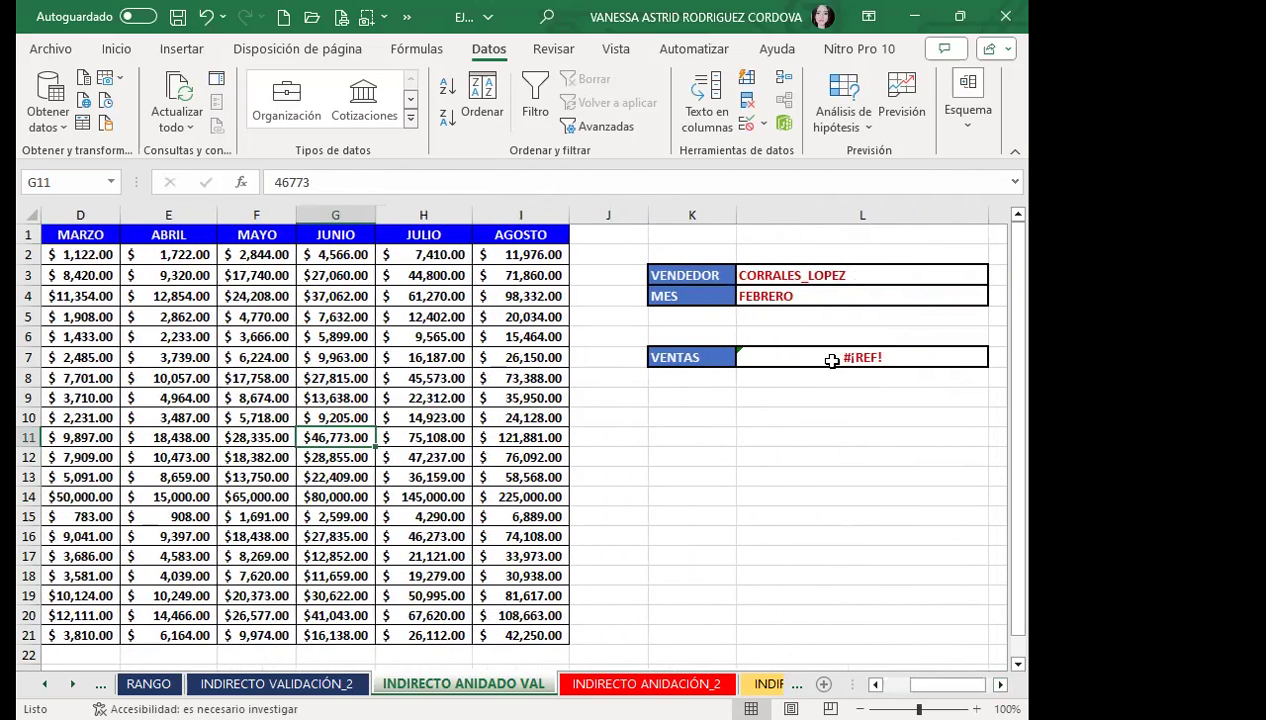
left_click(832, 359)
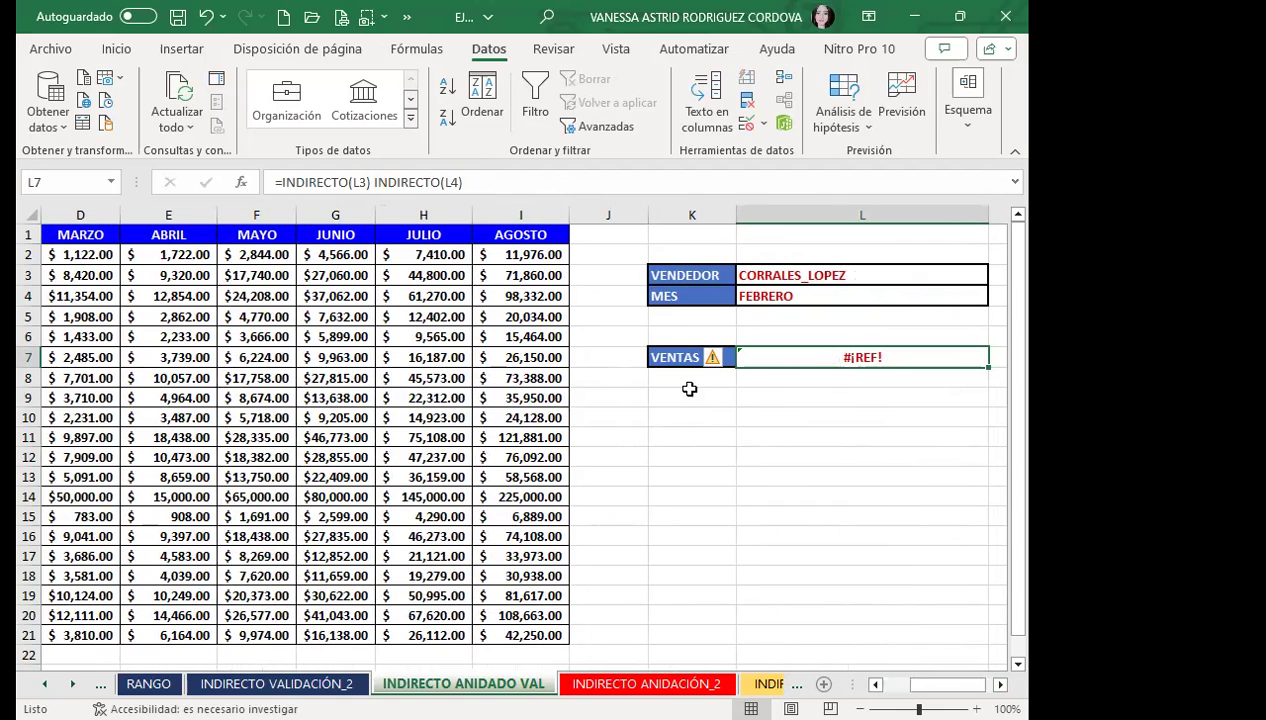
left_click(420, 334)
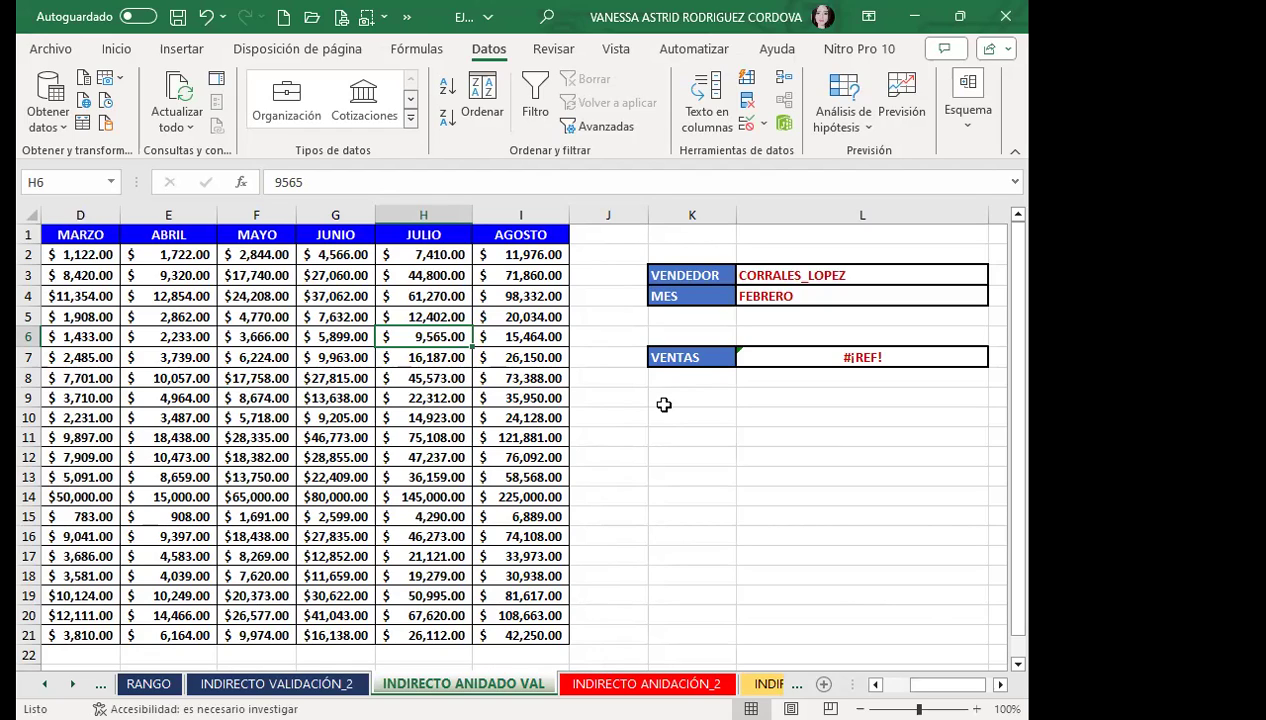
Open Name Manager with Ctrl+F3 to view names such as FEBRERO.
left_click(740, 478)
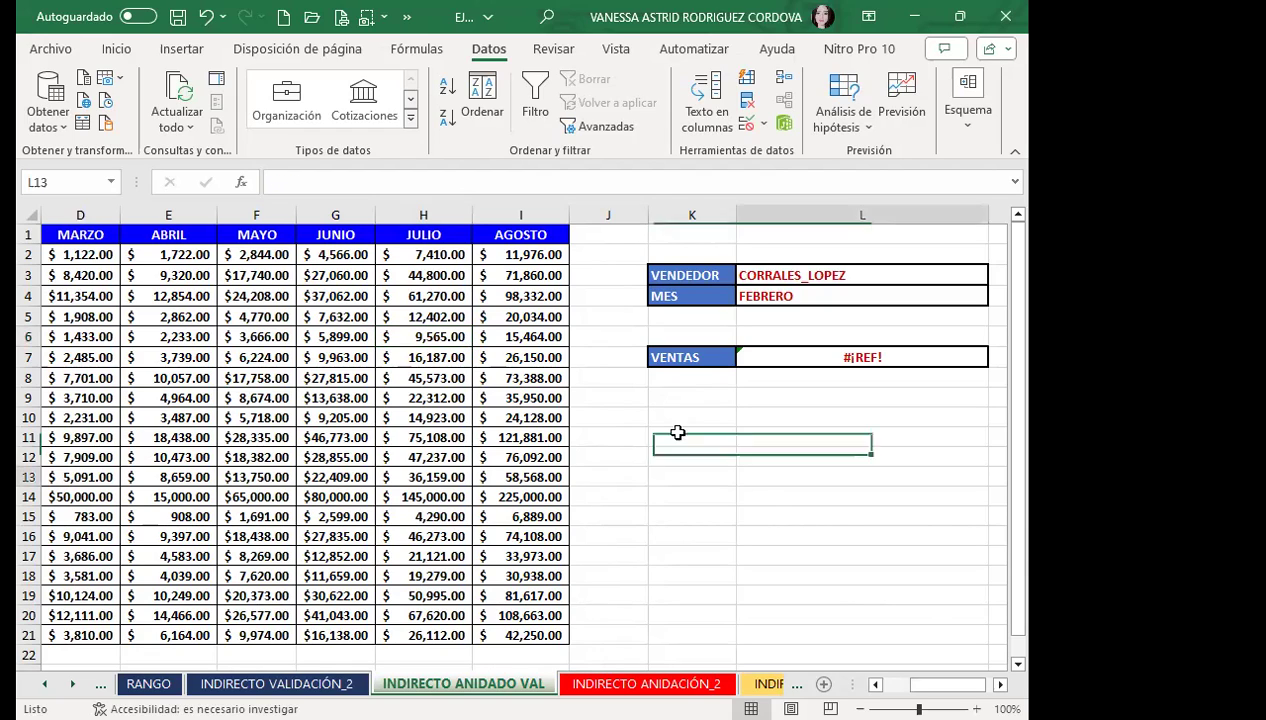
left_click(418, 50)
left_click(409, 80)
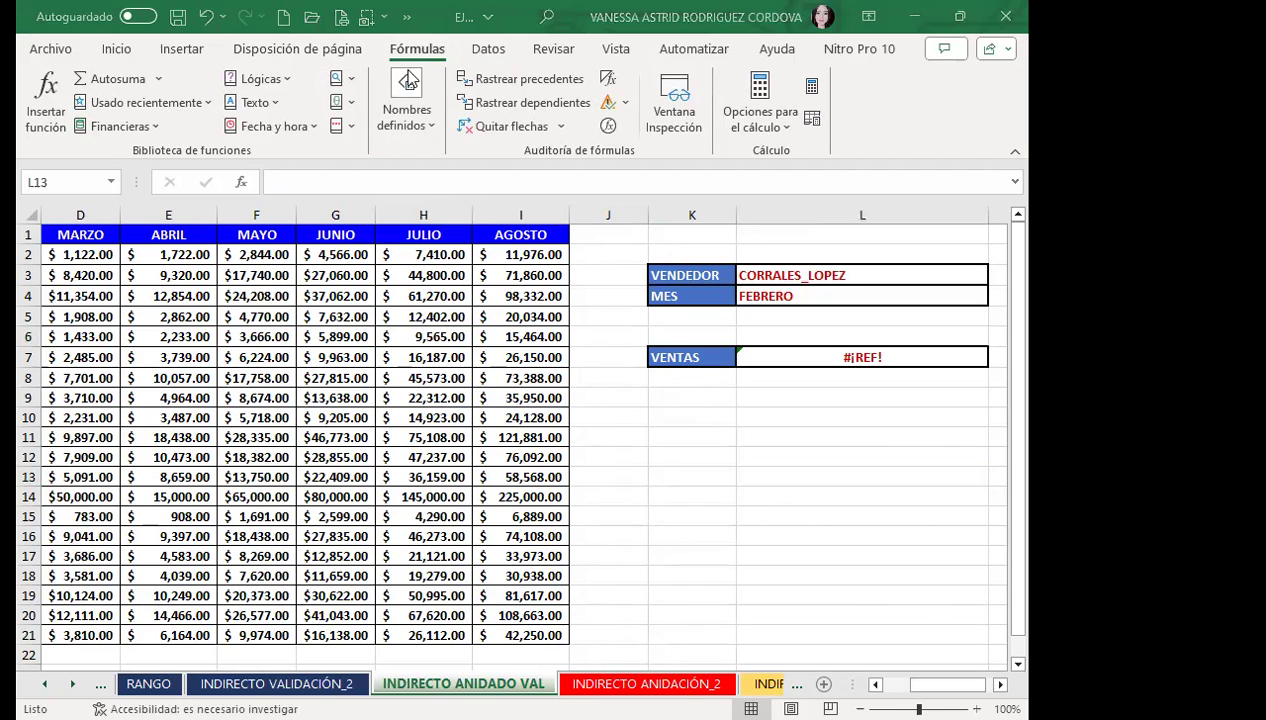
key("Escape")
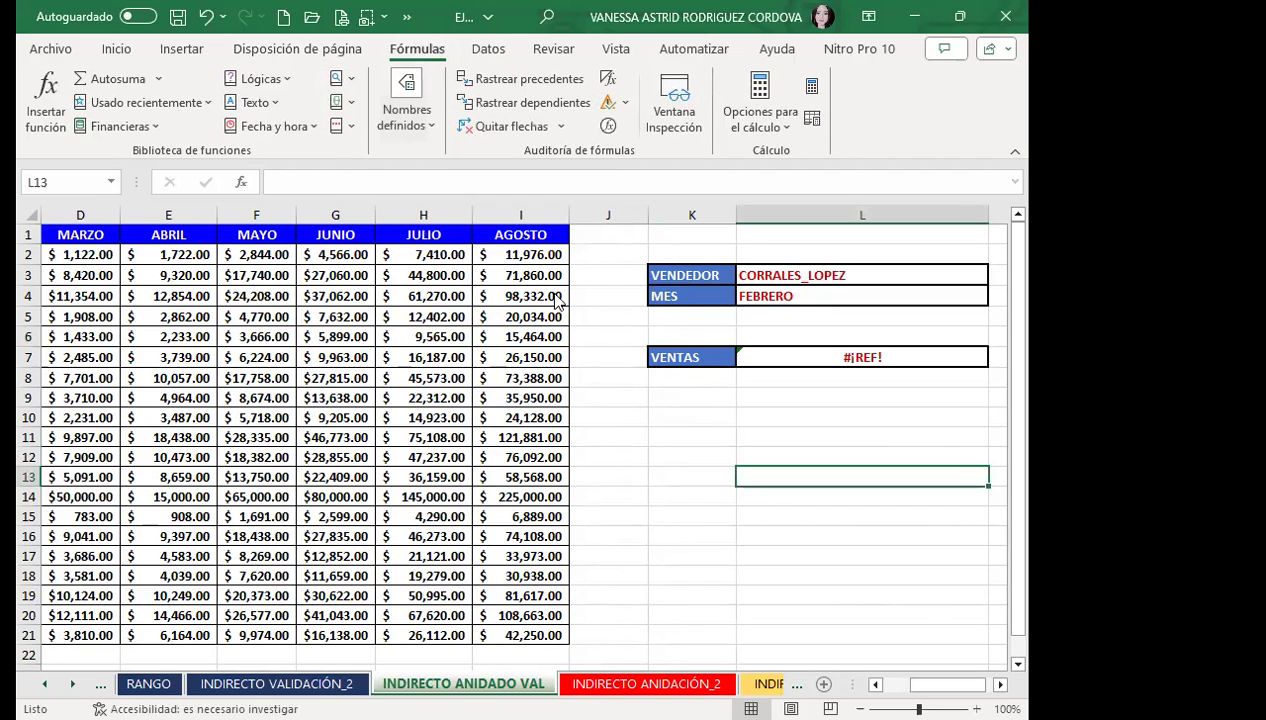
key("ctrl+F3")
scroll(554, 418, "down", 5)
Check the ranges of FEBRERO, JUNIO, MAYO, MARZO, JULIO and MESES, e.g. MARZO $D$2:$D$21 and MAYO $F$2:$F$21.
left_click(520, 331)
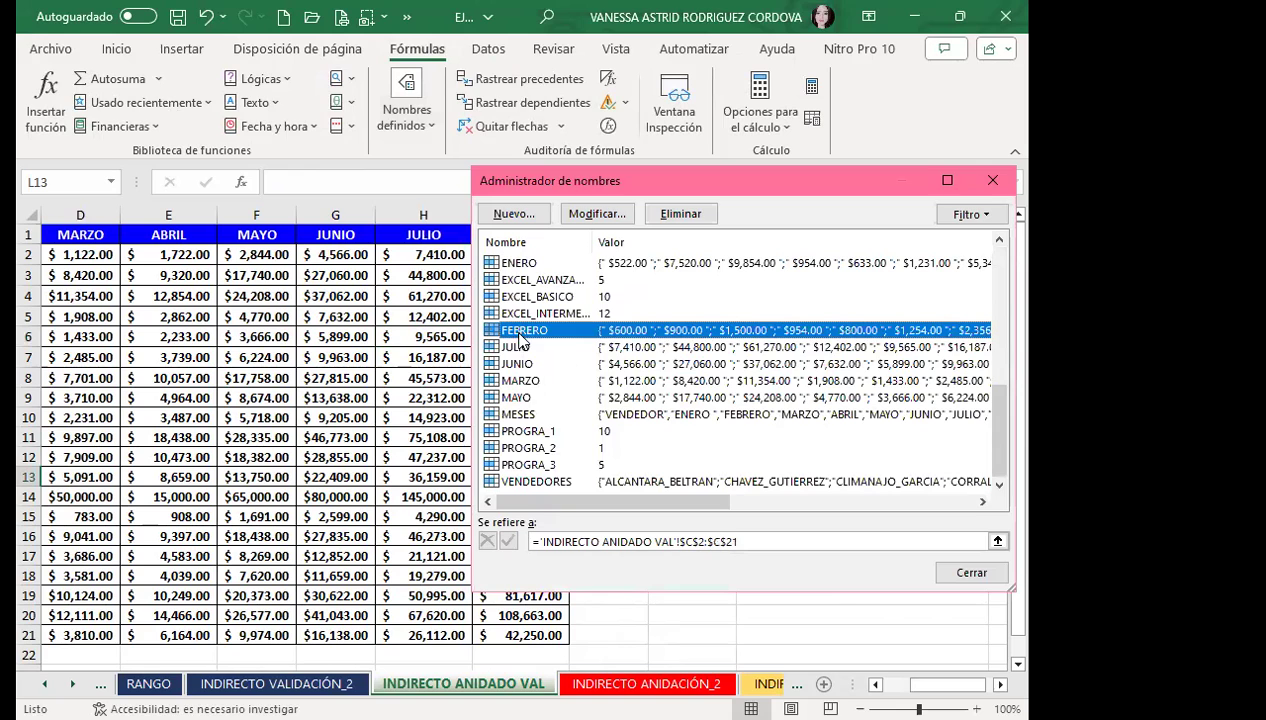
left_click(509, 365)
left_click(635, 397)
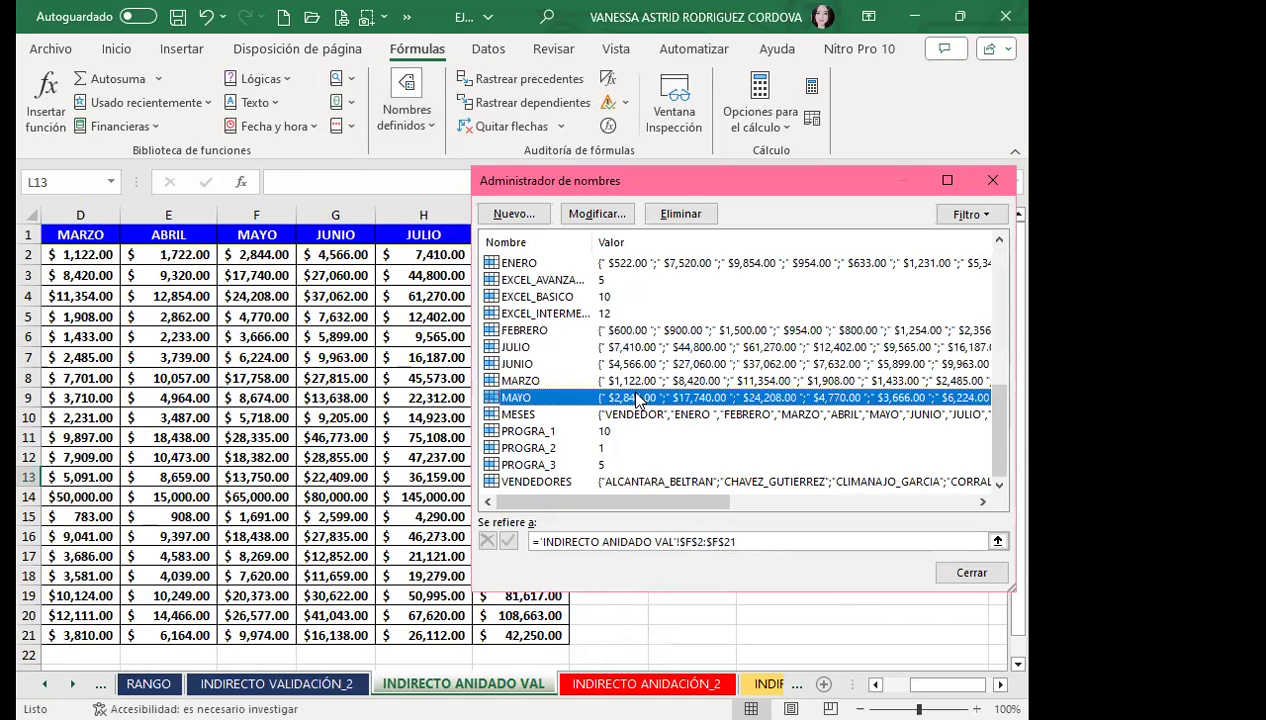
left_click(530, 381)
left_click(517, 364)
left_click(520, 347)
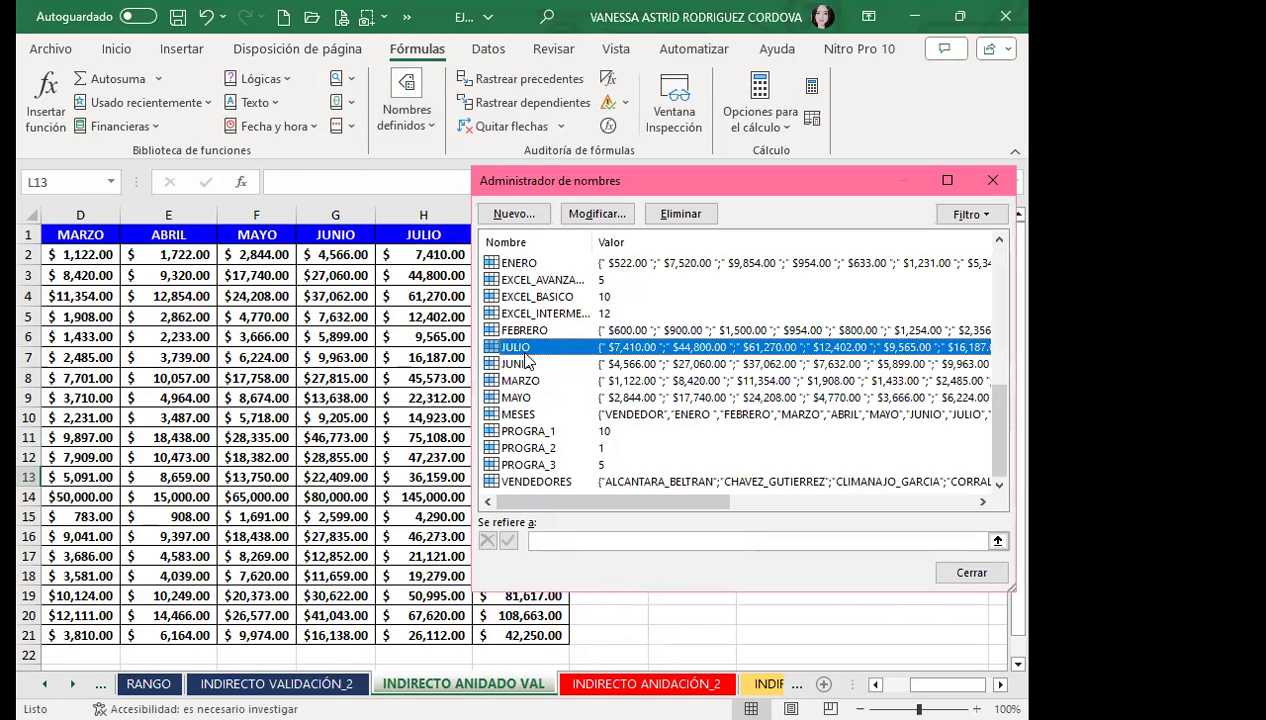
left_click(537, 332)
left_click(520, 385)
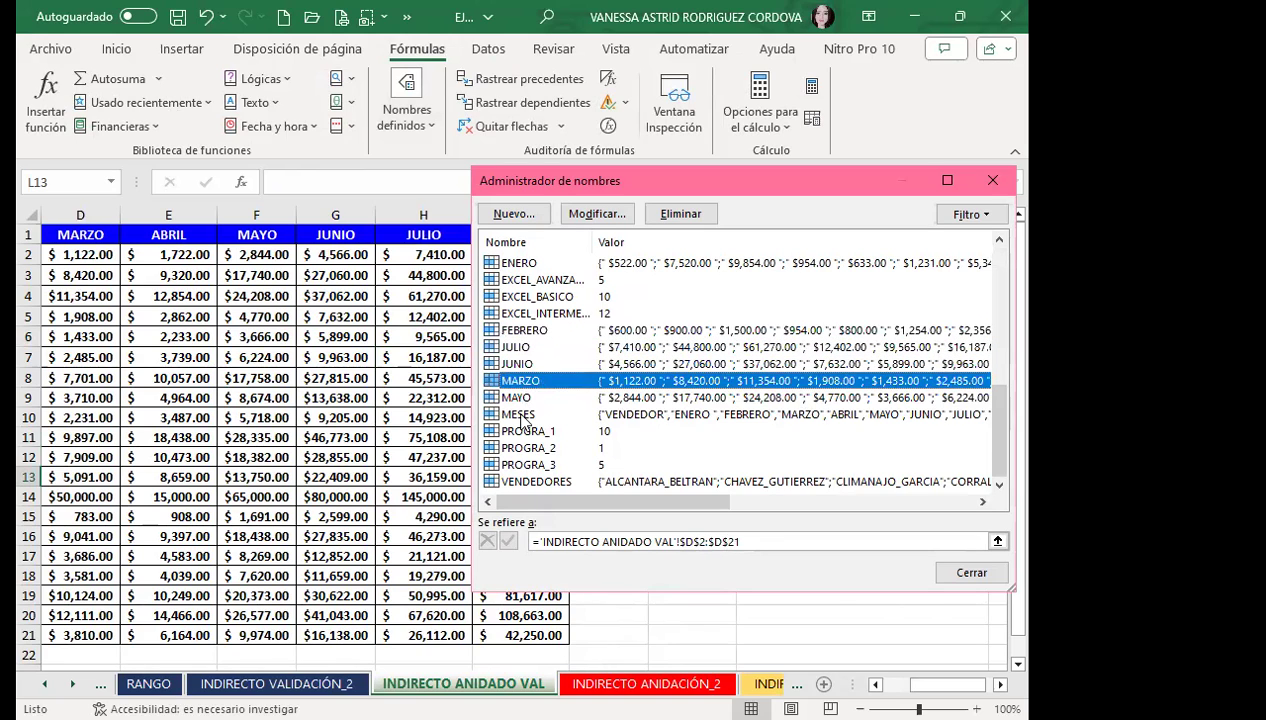
left_click(520, 414)
left_click(535, 400)
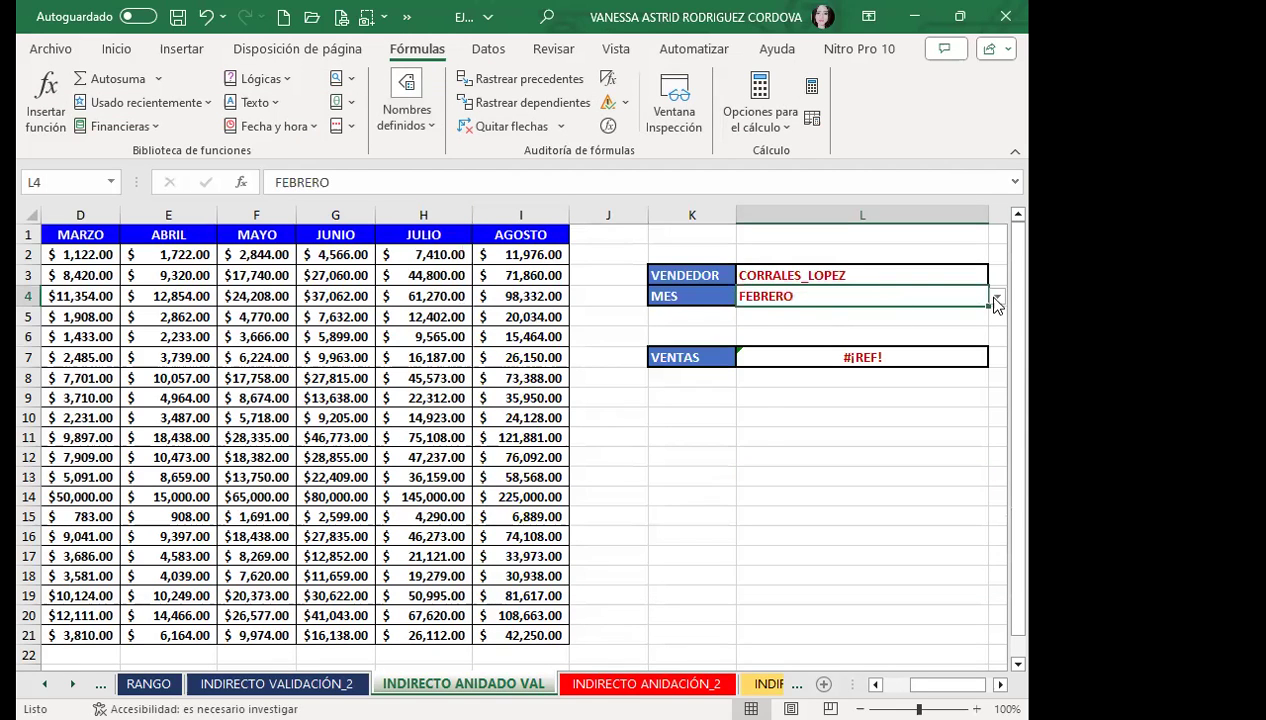
left_click(996, 298)
left_click(748, 418)
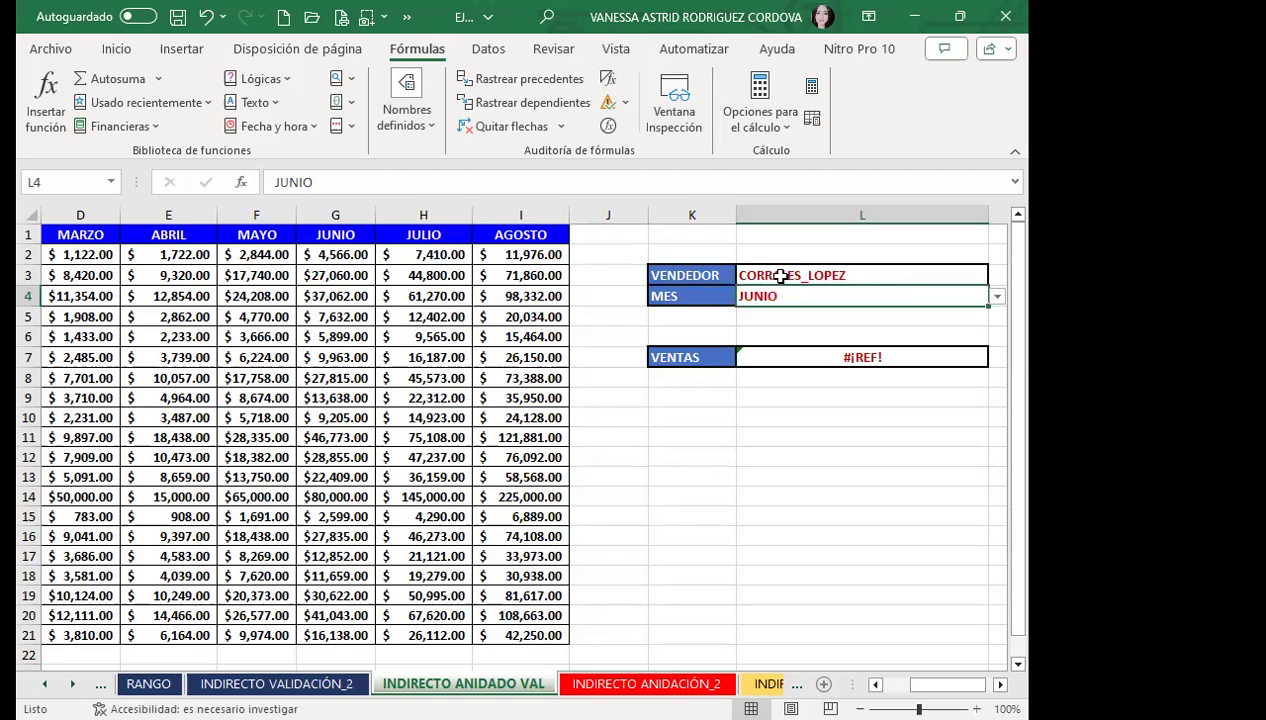
left_click(780, 276)
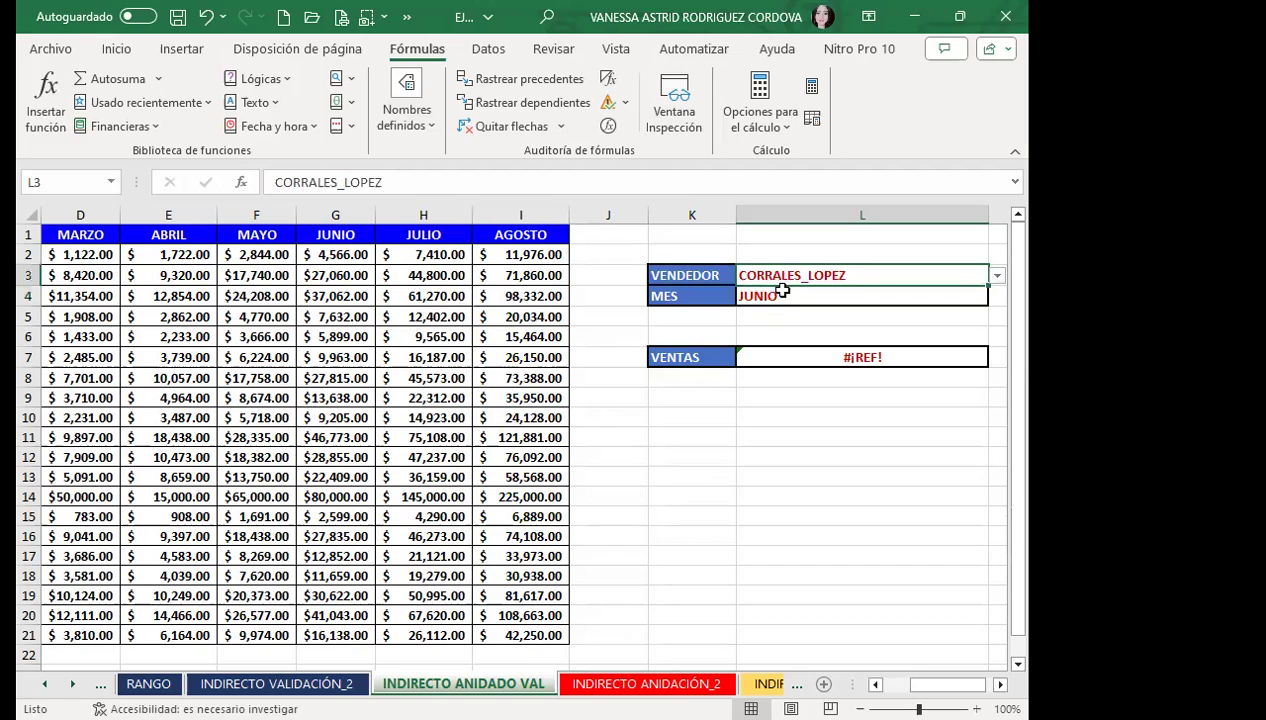
left_click(770, 298)
left_click(815, 358)
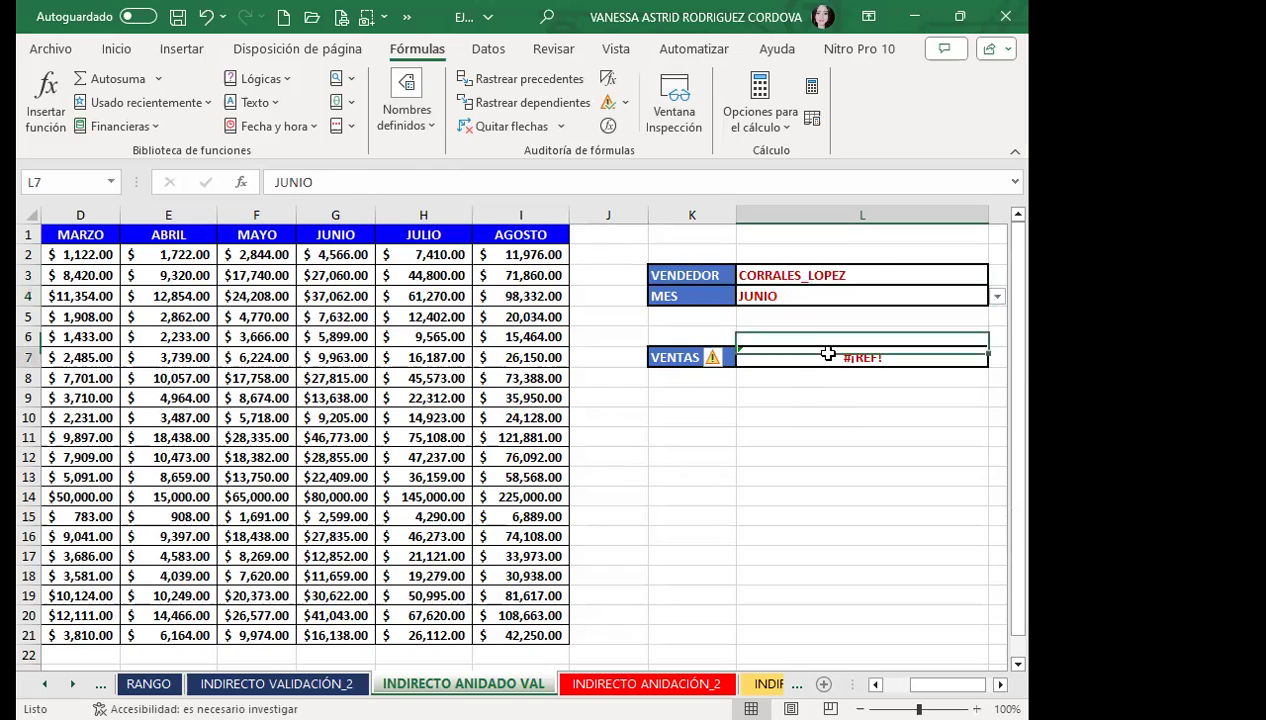
left_click(802, 298)
left_click(784, 270)
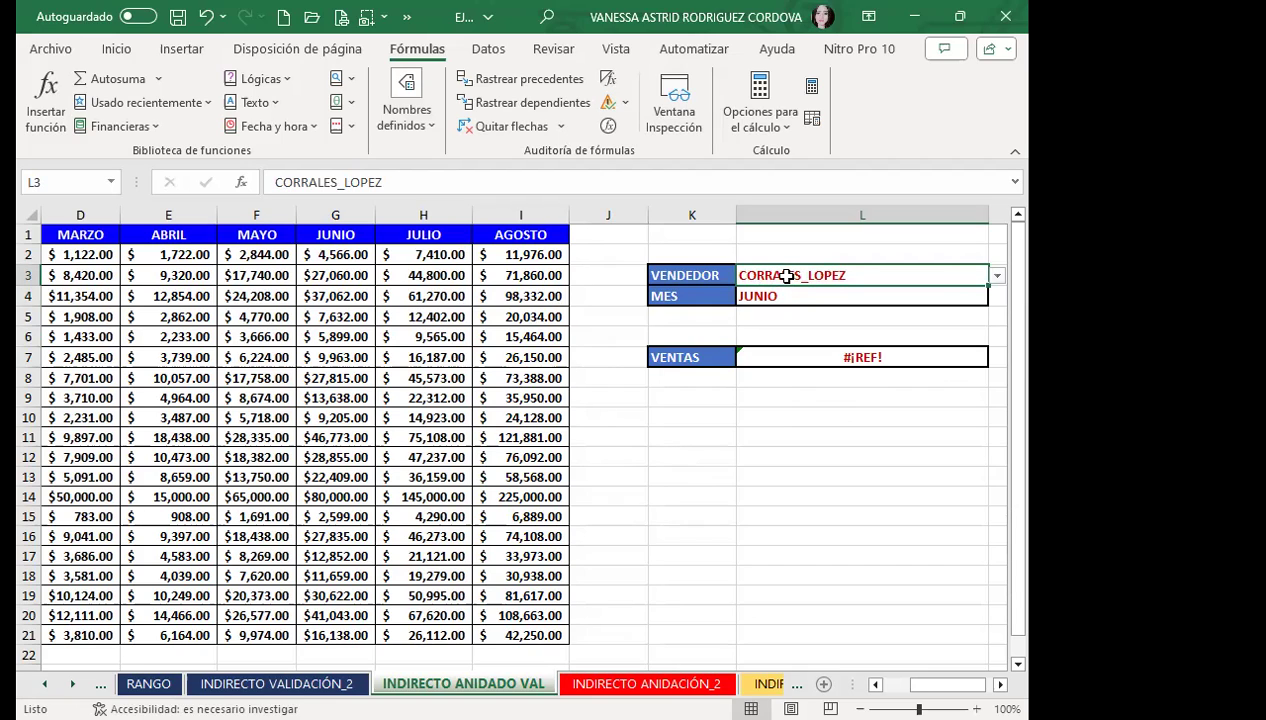
left_click(788, 298)
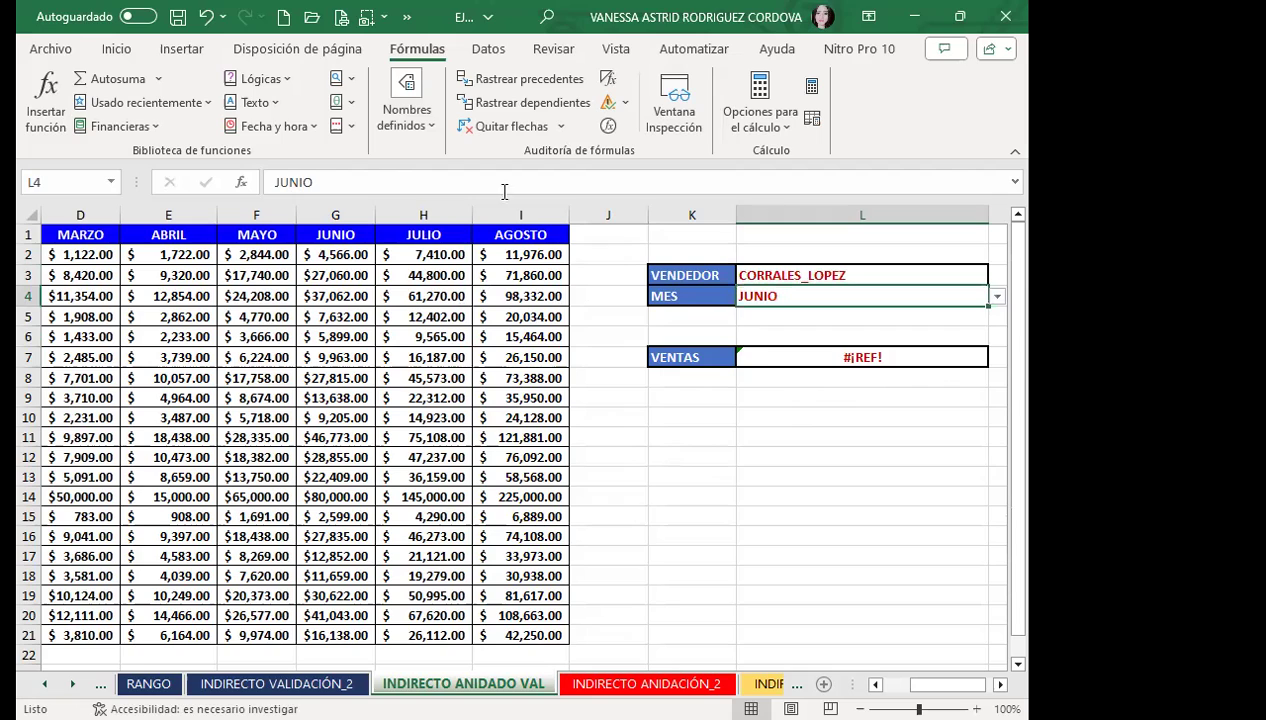
left_click(788, 357)
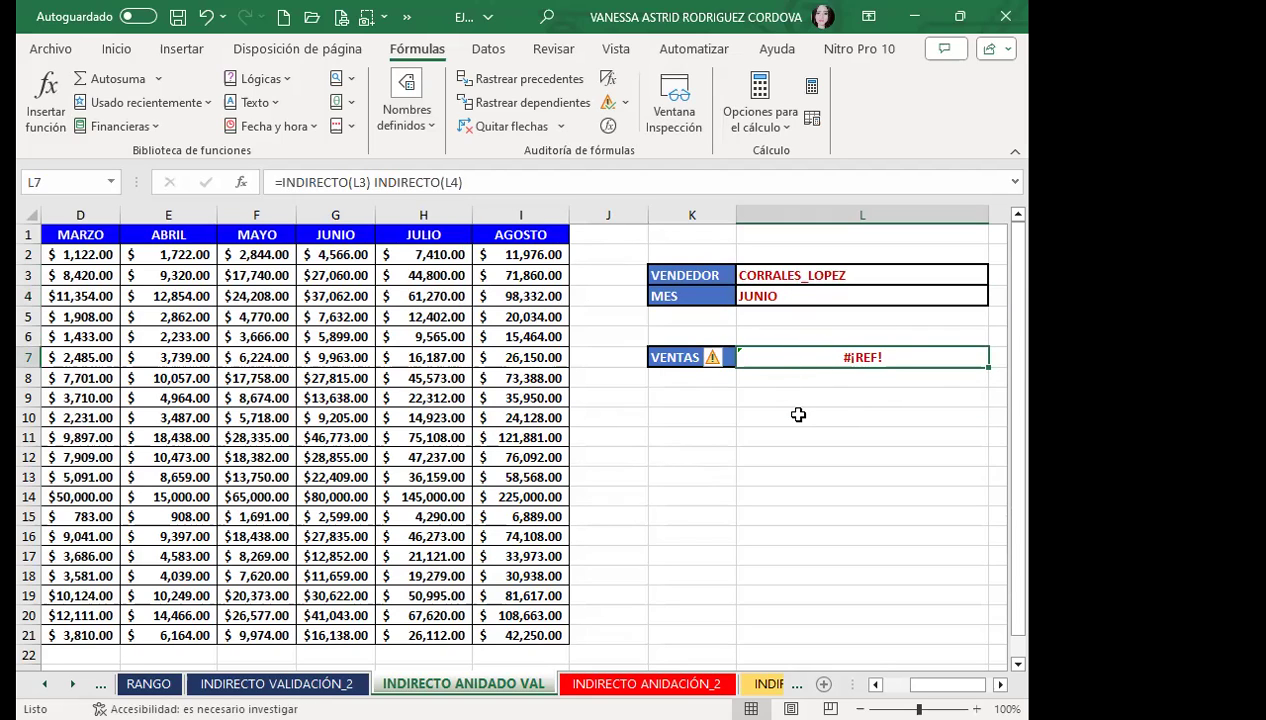
left_click(790, 414)
left_click(802, 371)
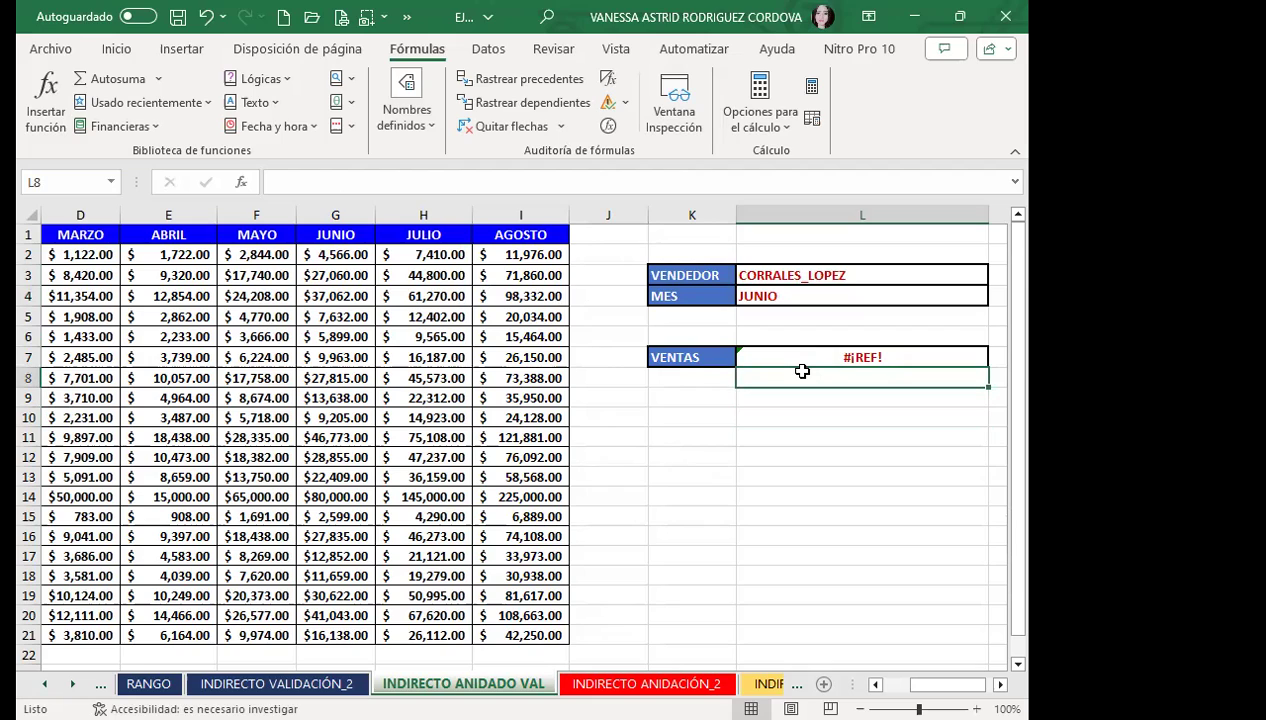
left_click(797, 338)
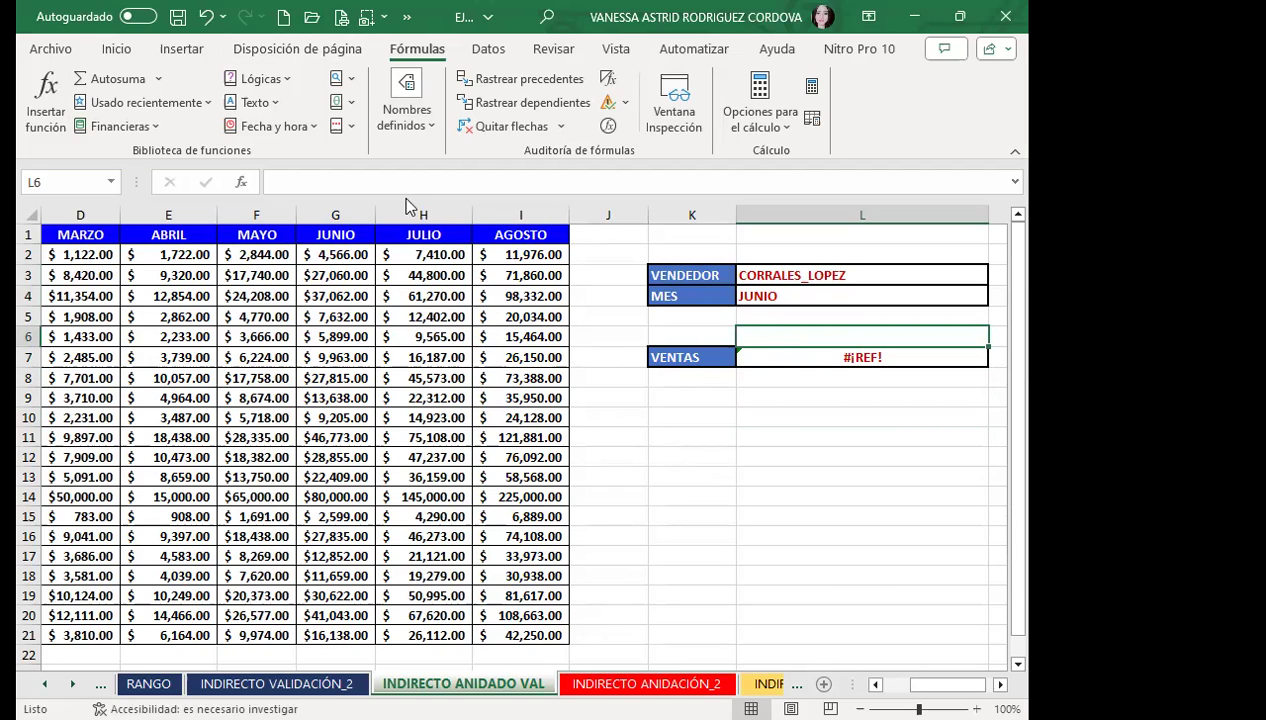
key("ctrl+F3")
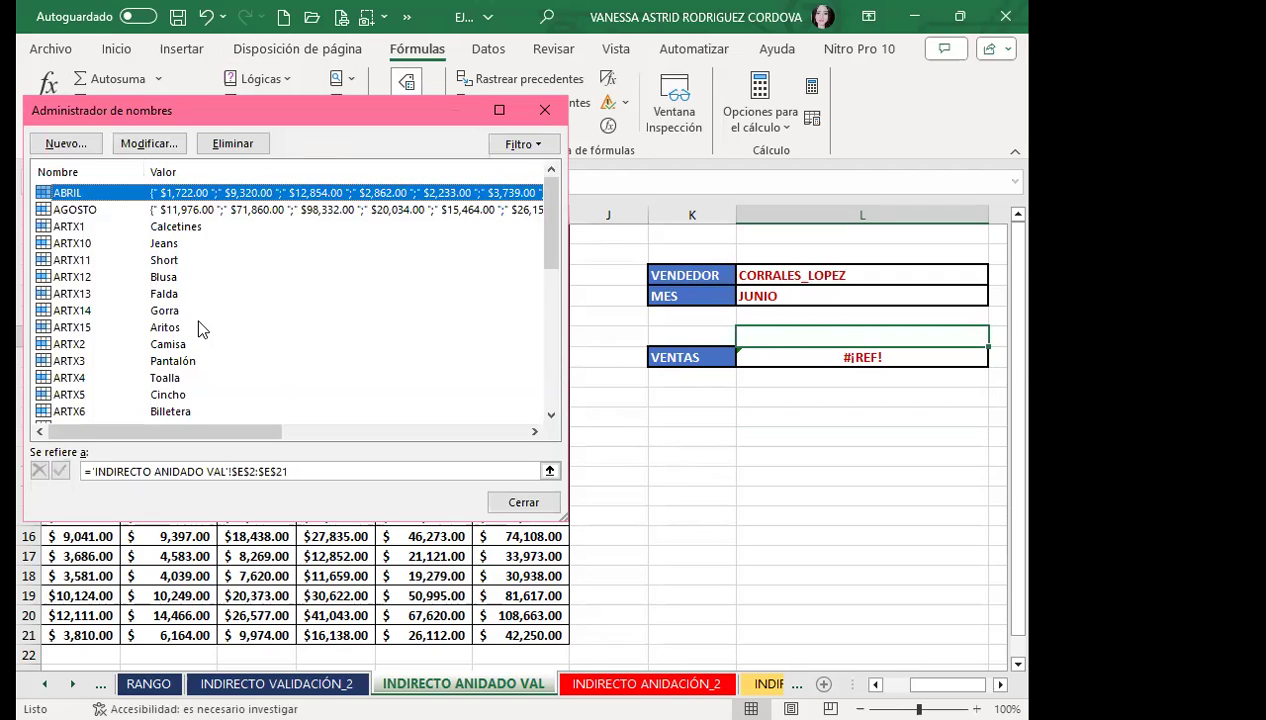
left_click(70, 210)
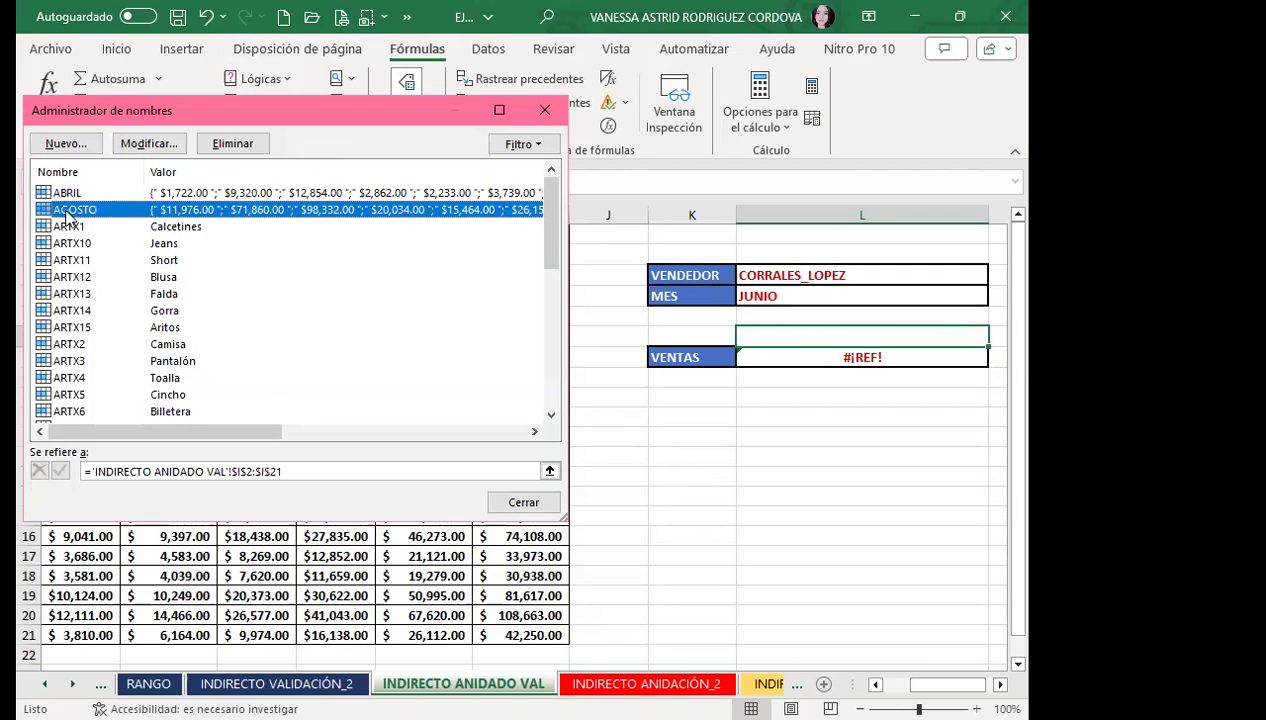
scroll(82, 258, "down", 1)
scroll(72, 340, "down", 3)
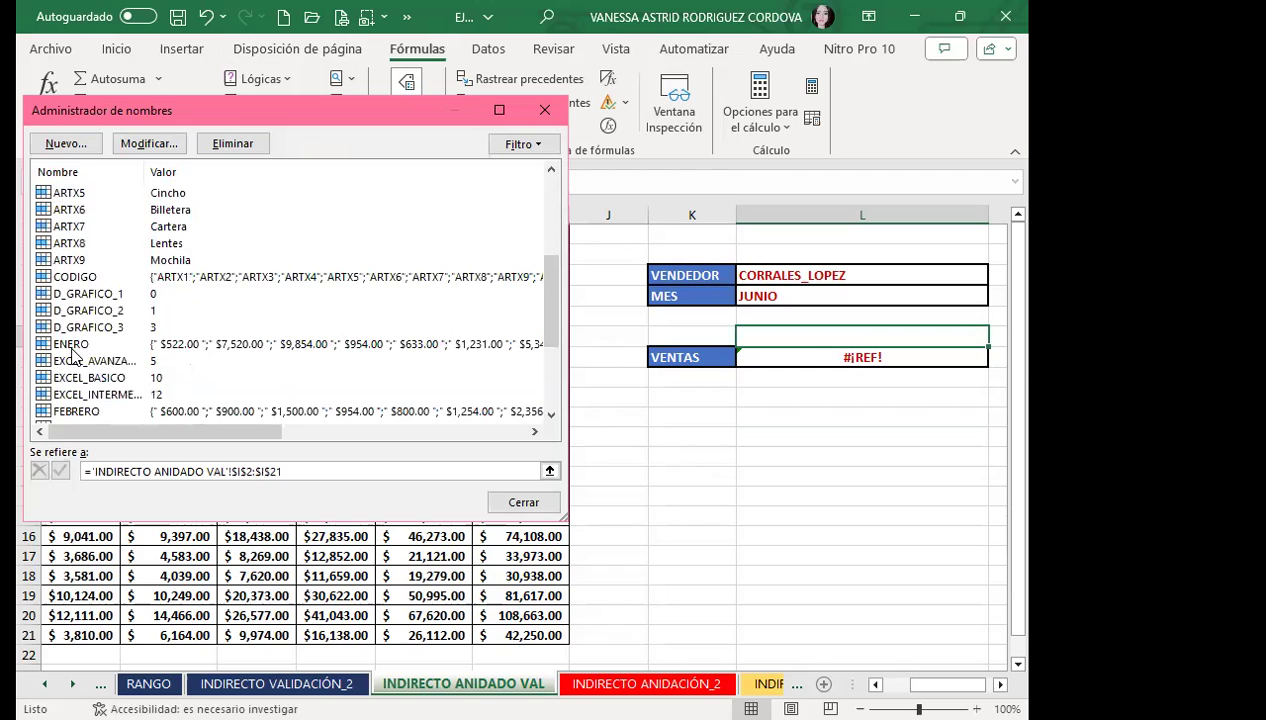
scroll(112, 306, "up", 3)
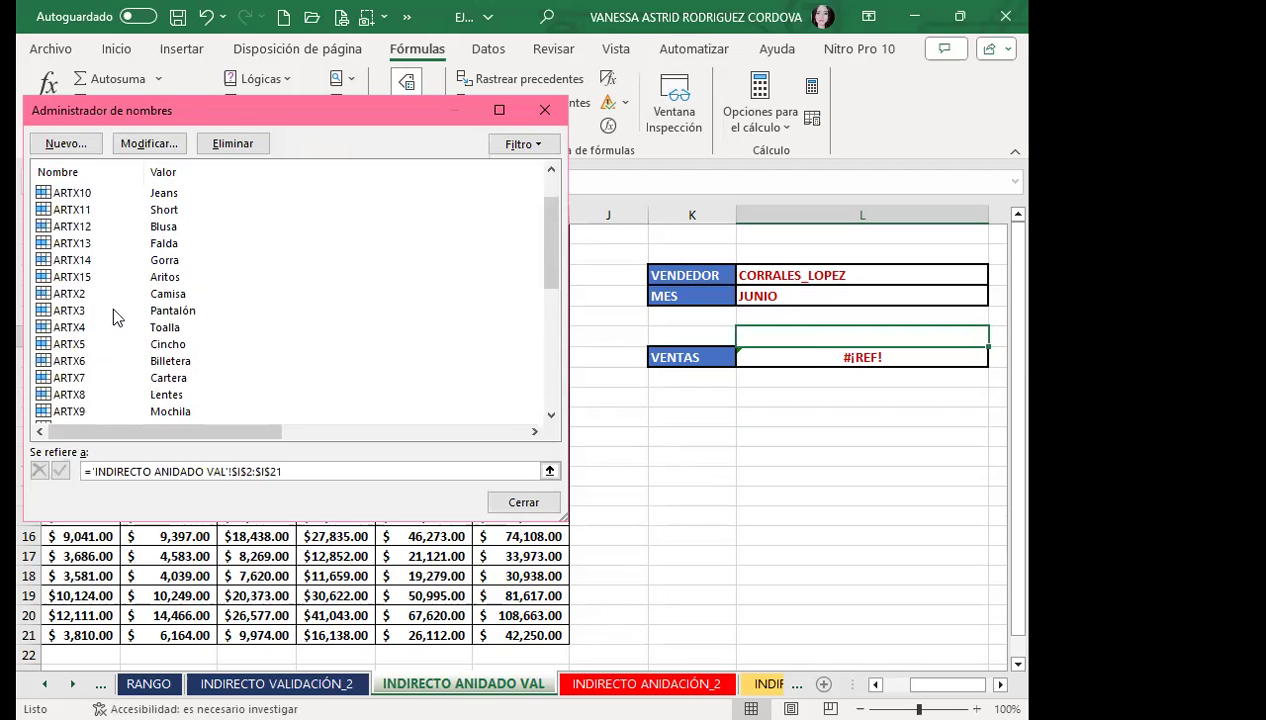
scroll(112, 306, "up", 1)
scroll(116, 306, "down", 5)
scroll(115, 343, "down", 1)
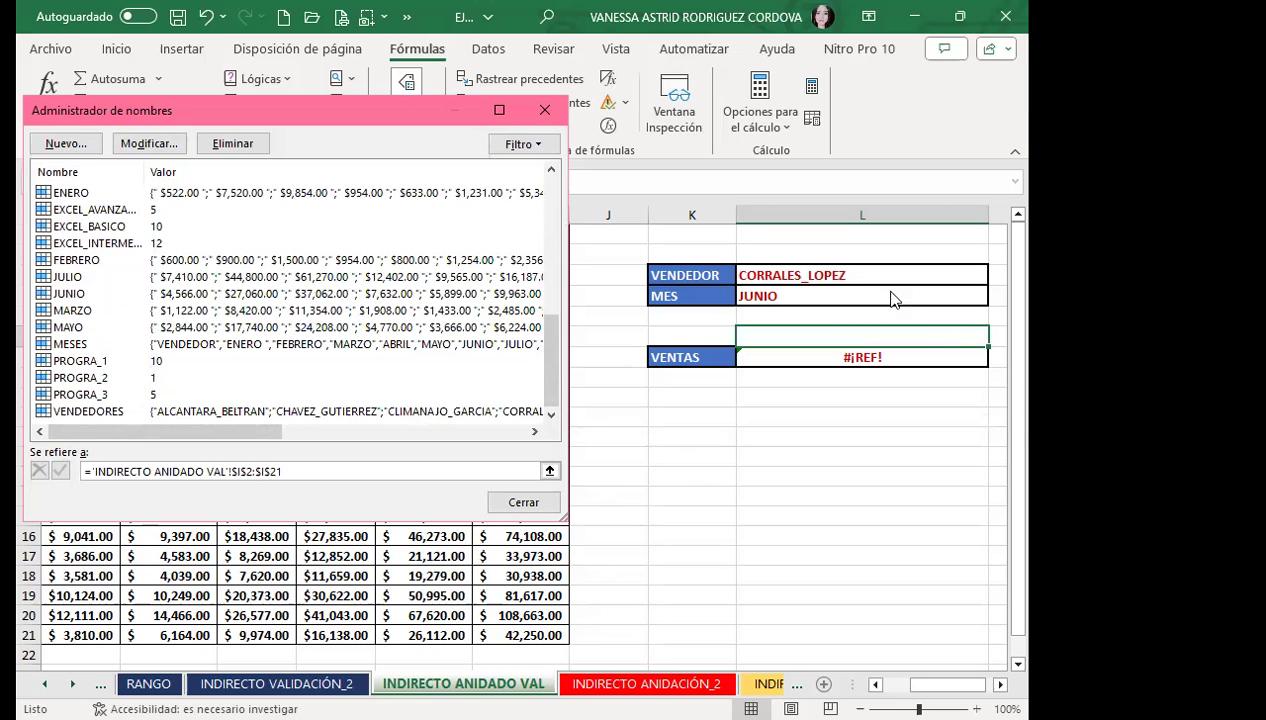
left_click(544, 110)
Set the month in L4 to ENERO from its dropdown, then select the MAYO and JUNIO headers F1:G1.
left_click(845, 290)
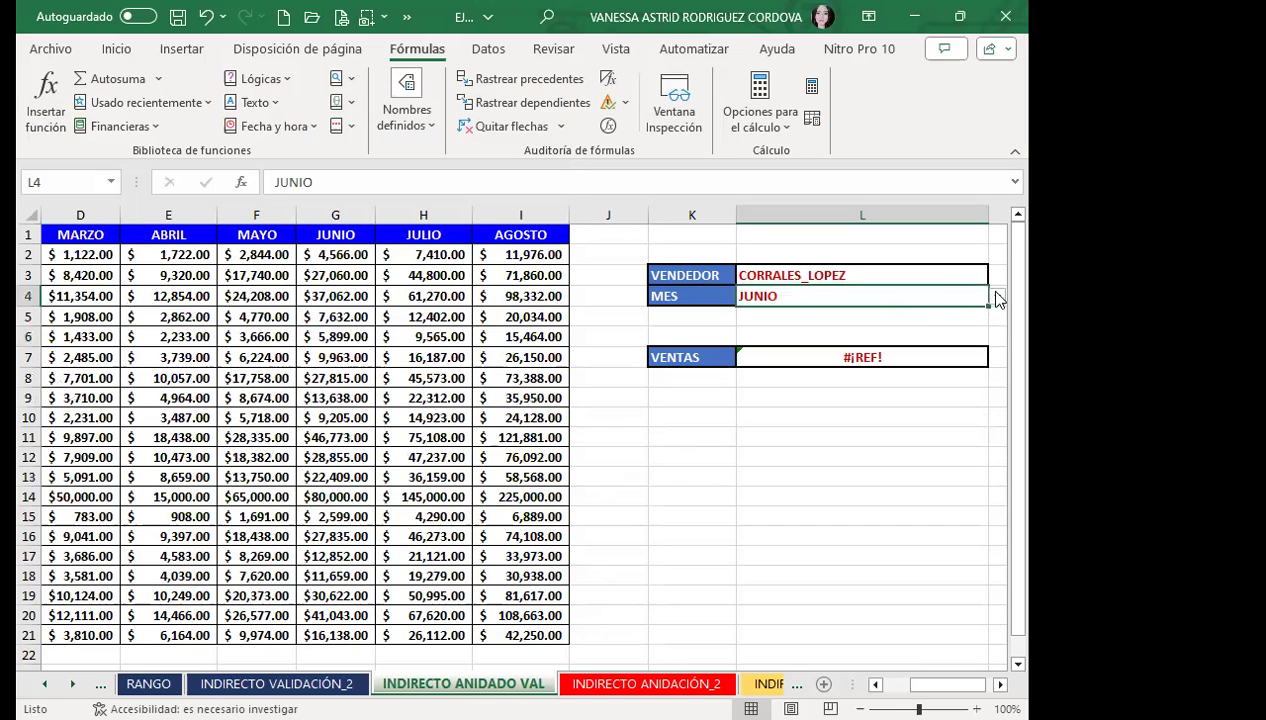
left_click(997, 297)
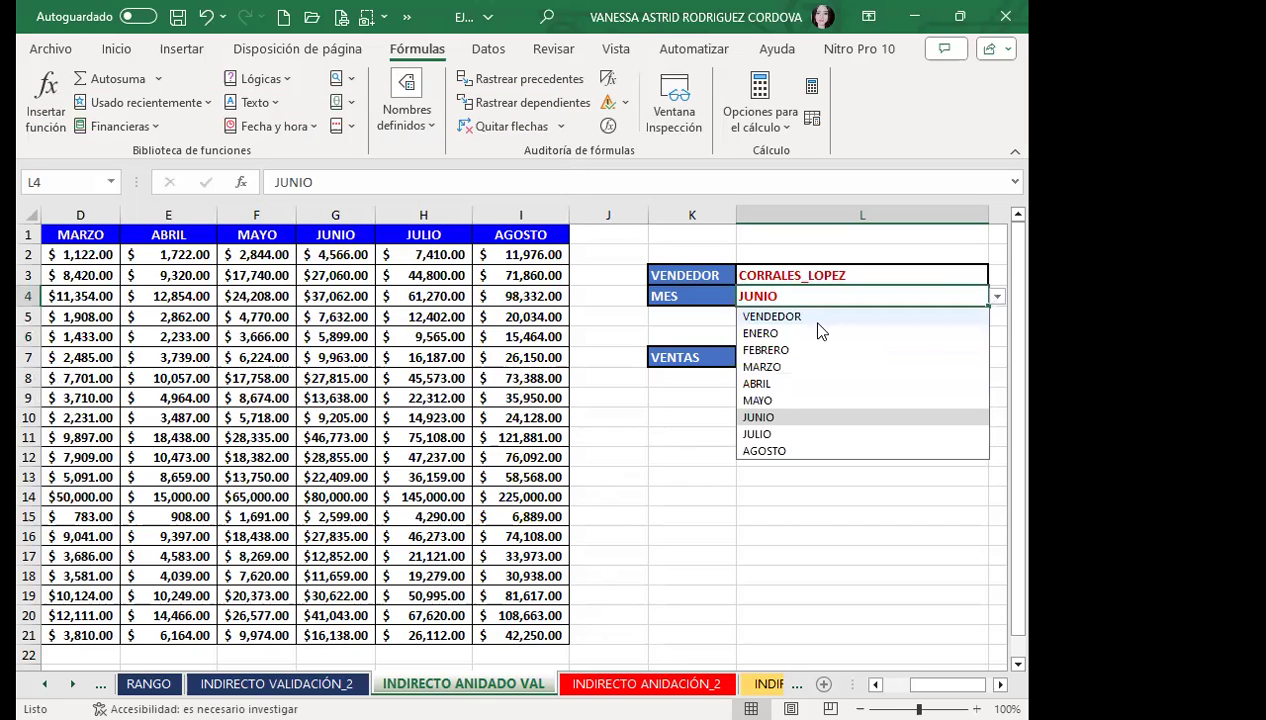
left_click(761, 336)
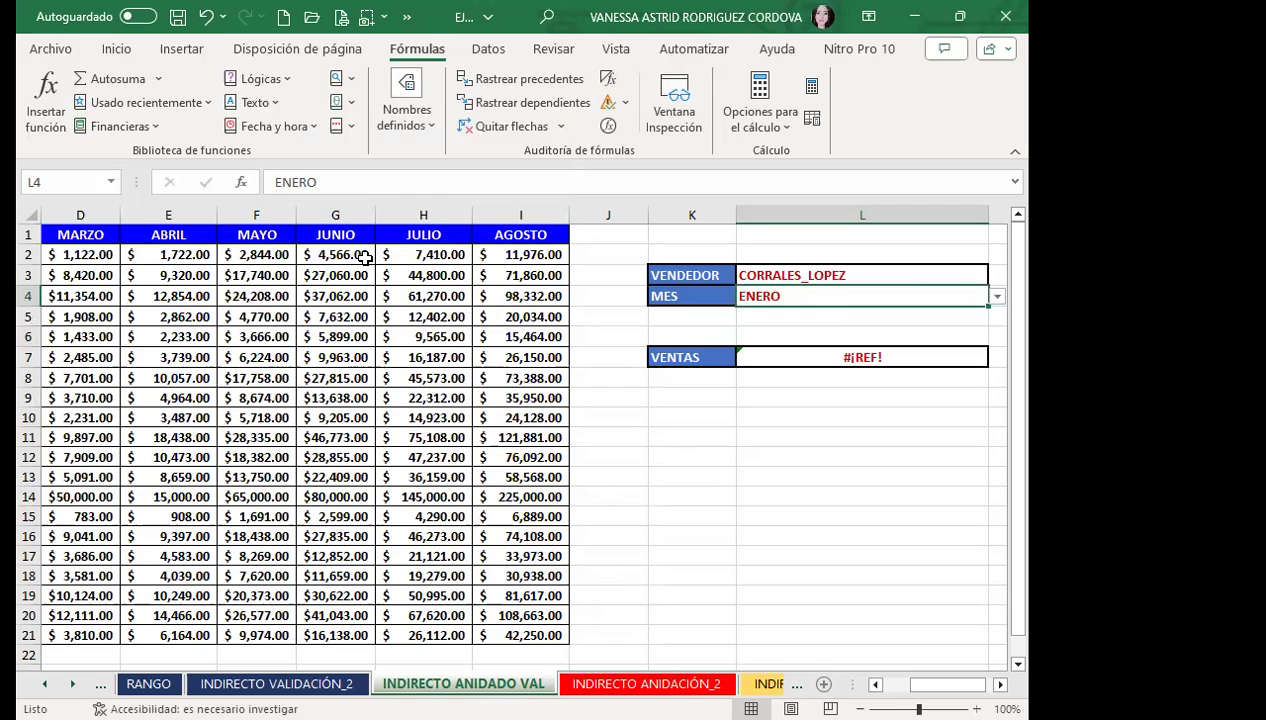
left_click_drag(298, 235, 291, 235)
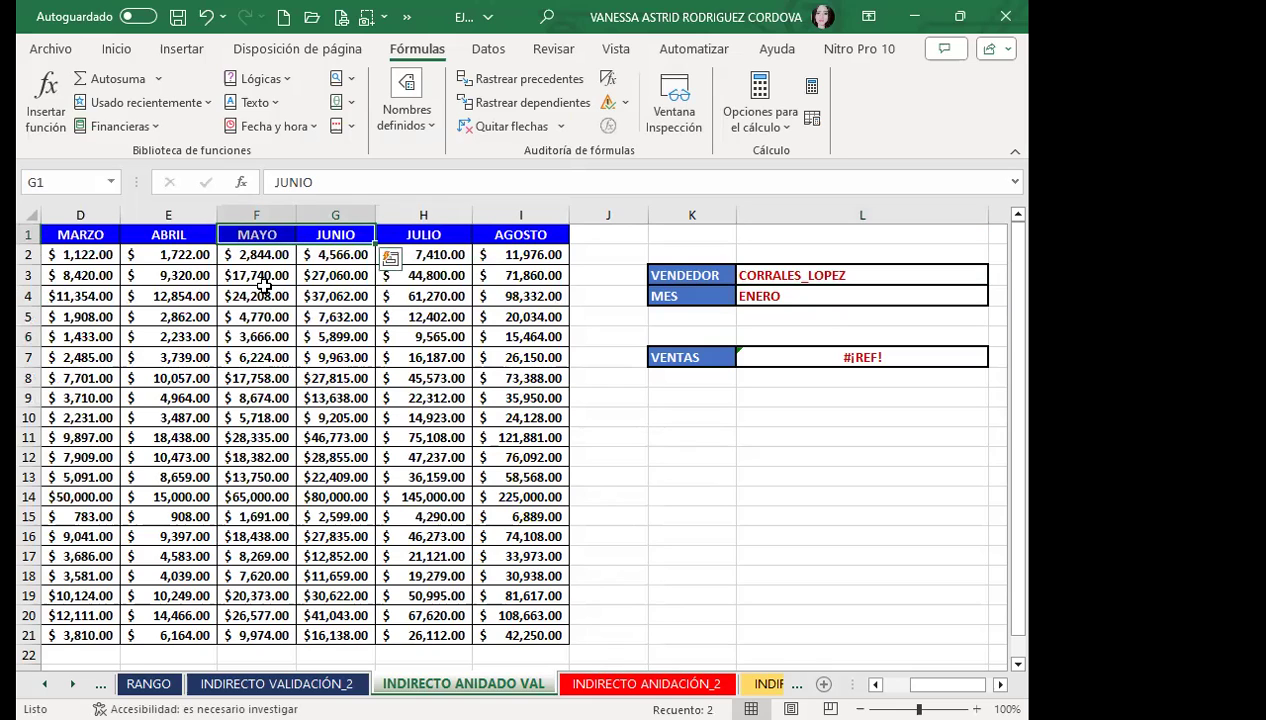
left_click(428, 124)
left_click(429, 208)
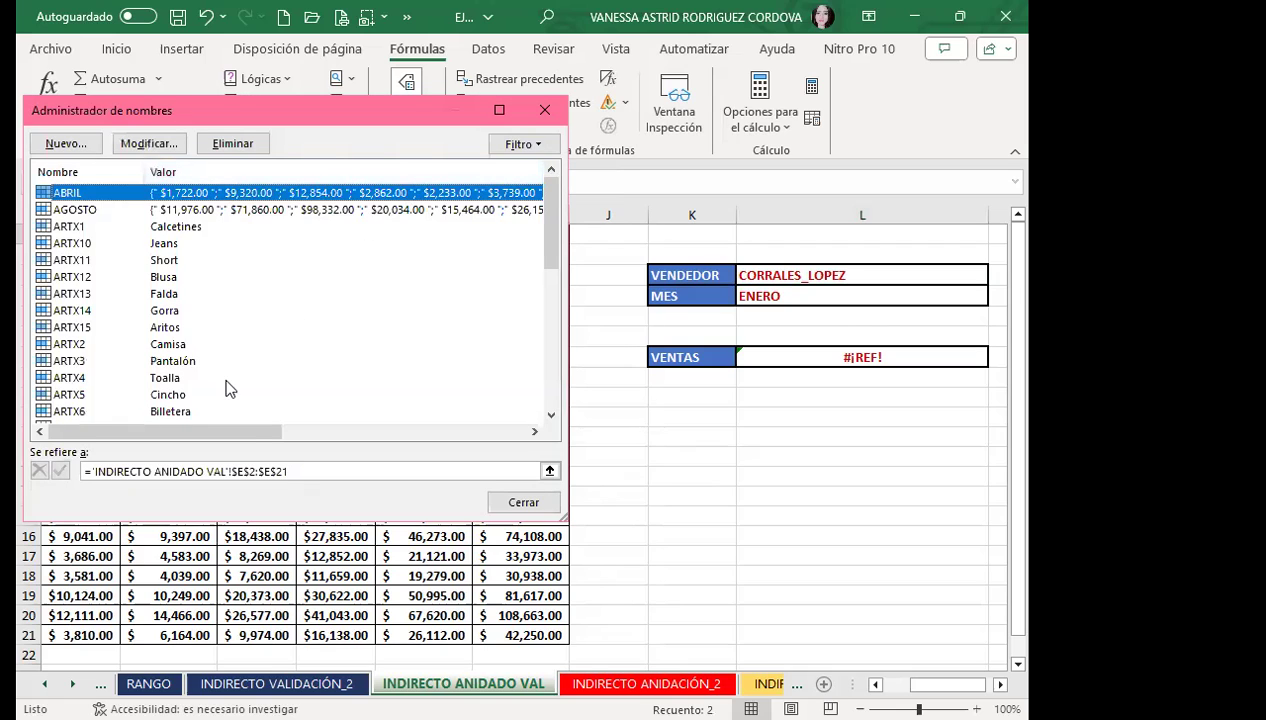
left_click(198, 424)
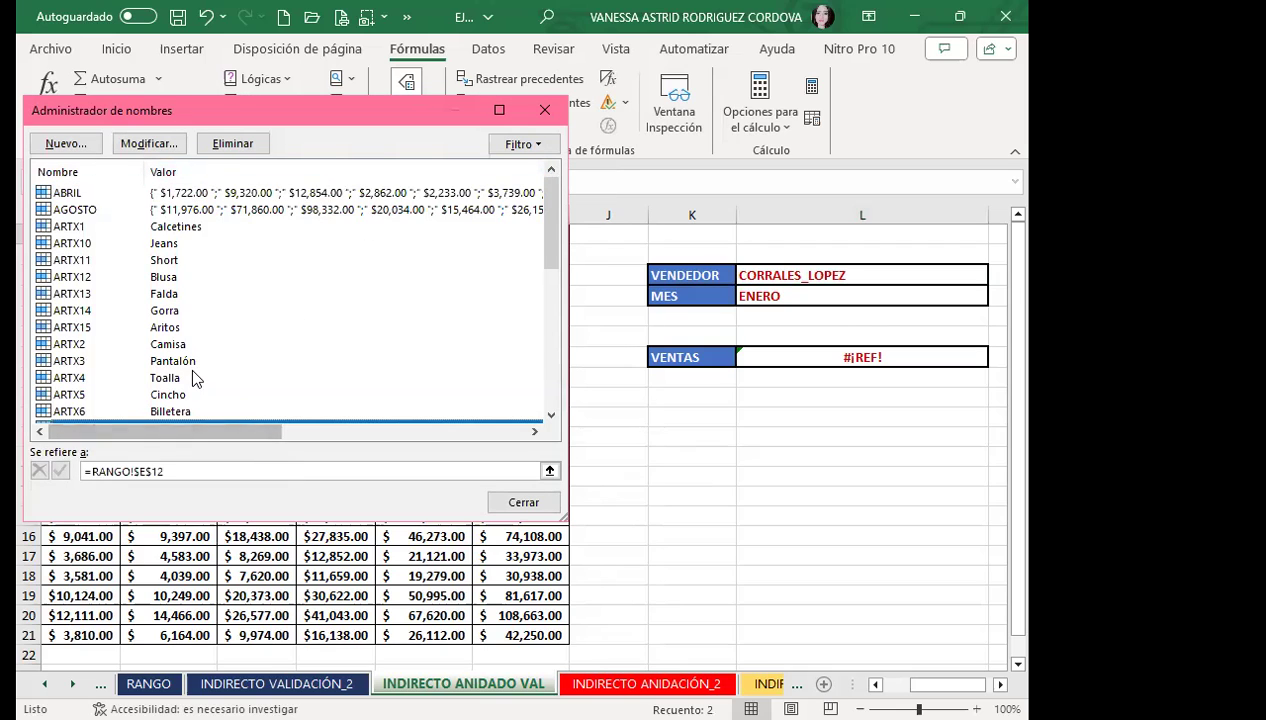
scroll(195, 378, "down", 3)
left_click(232, 311)
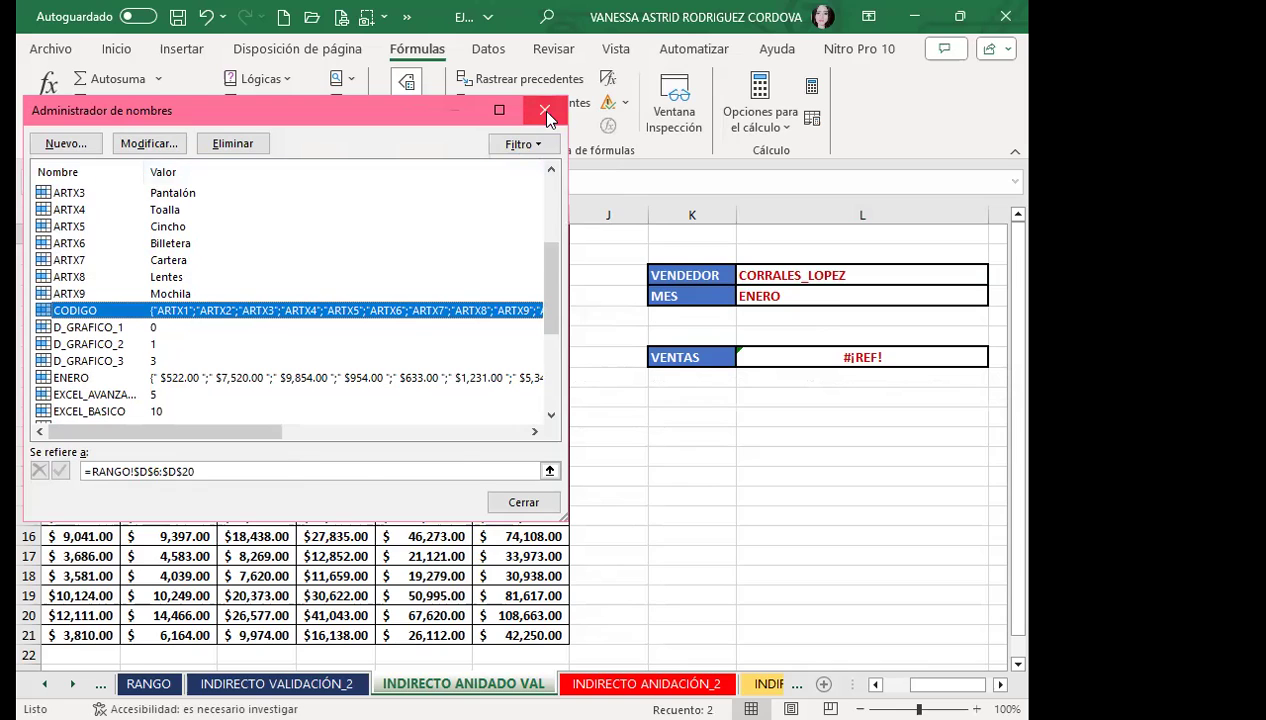
key("Escape")
left_click(602, 423)
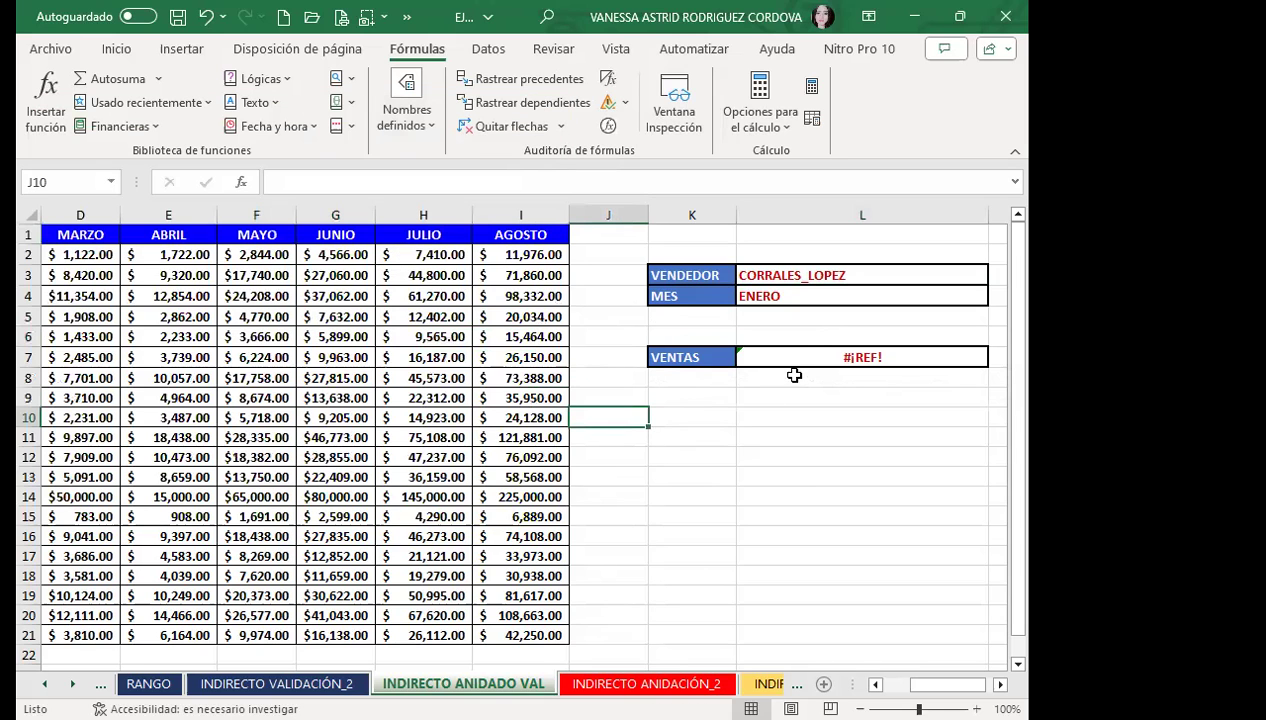
left_click(800, 352)
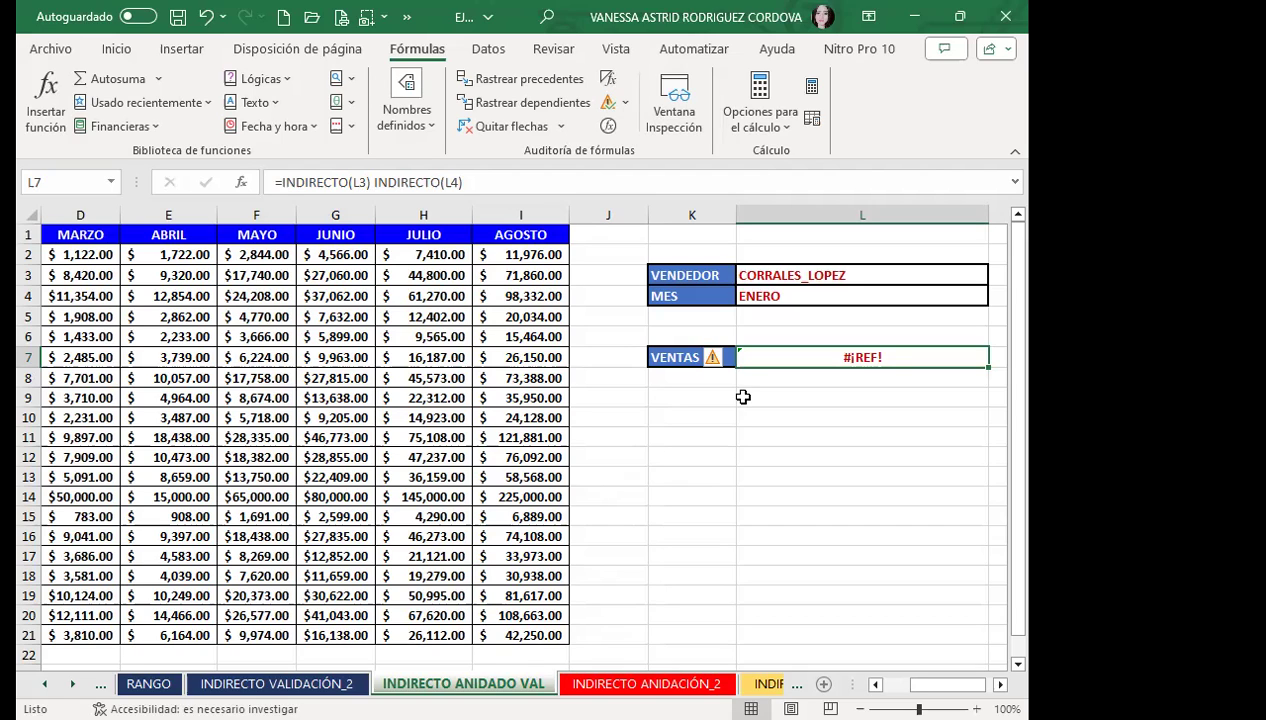
left_click(627, 446)
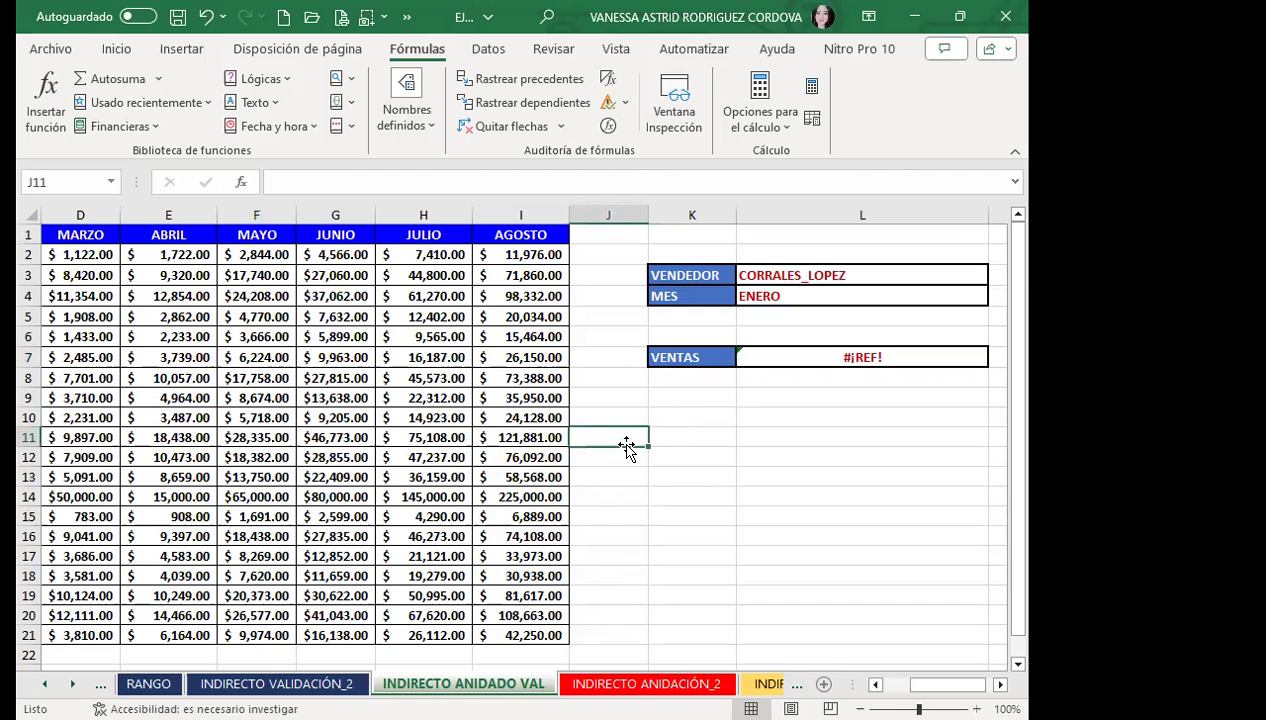
left_click(519, 398)
left_click(505, 378)
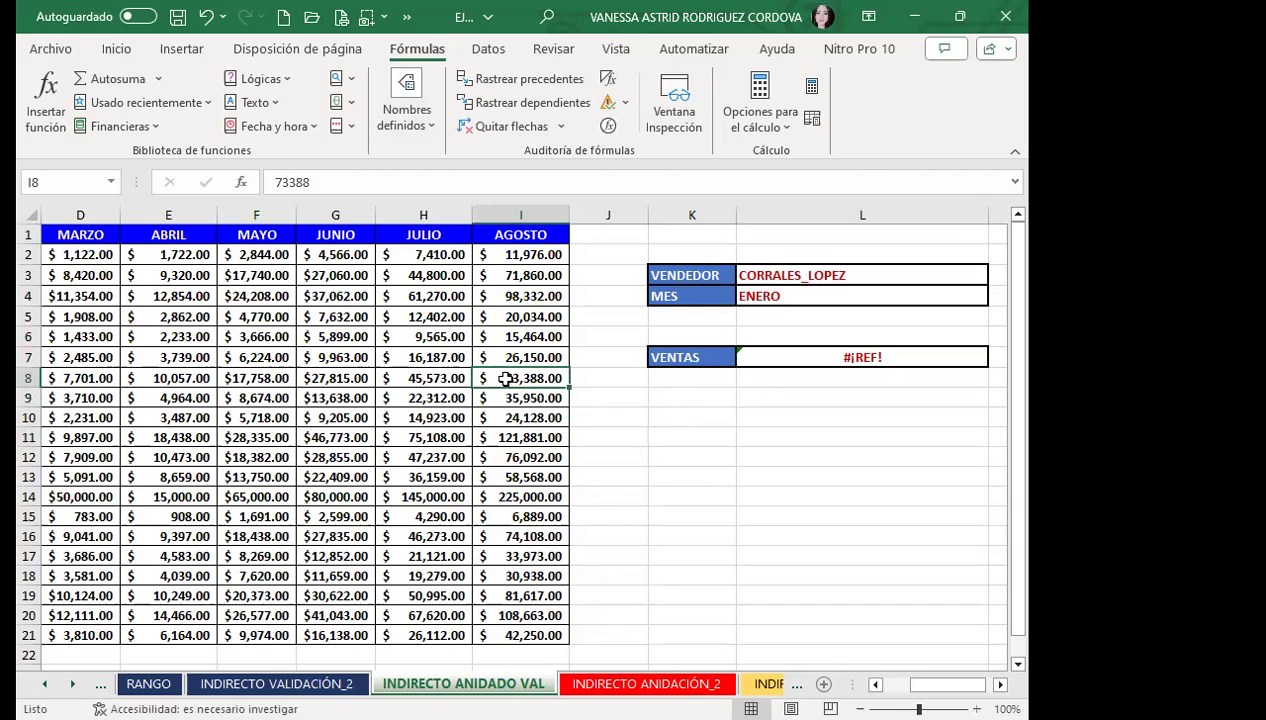
left_click(458, 336)
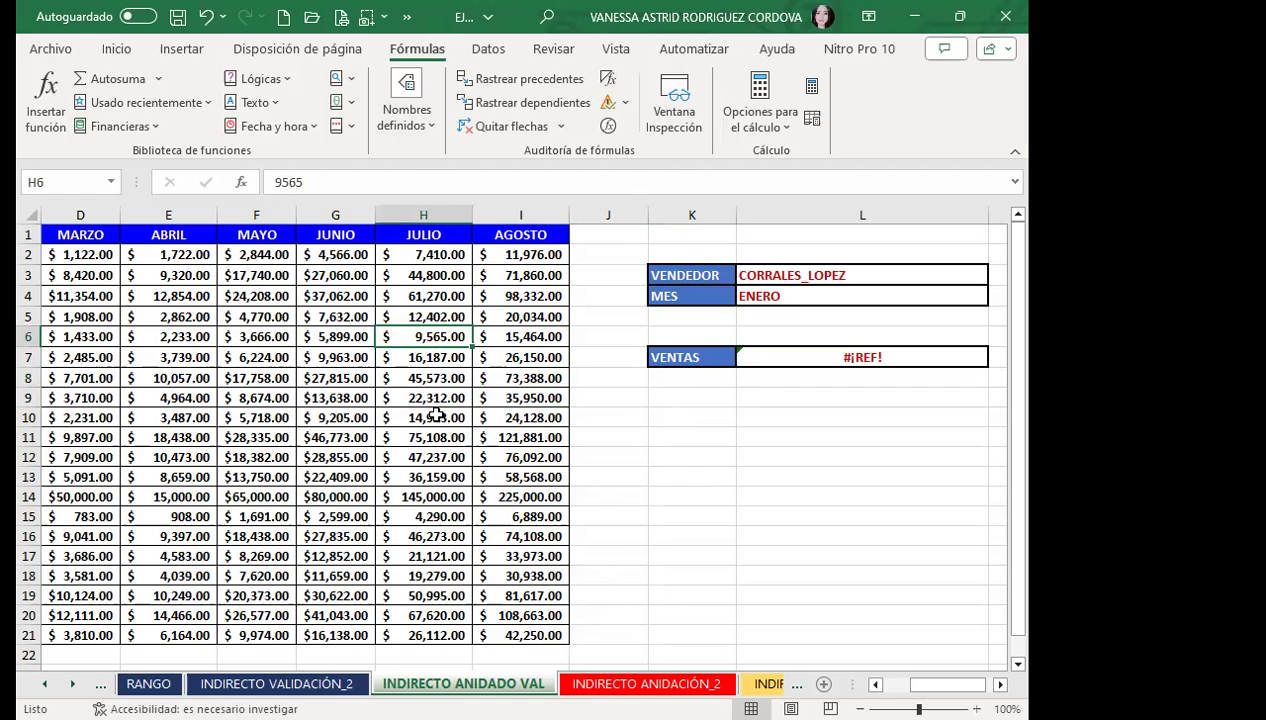
left_click(437, 414)
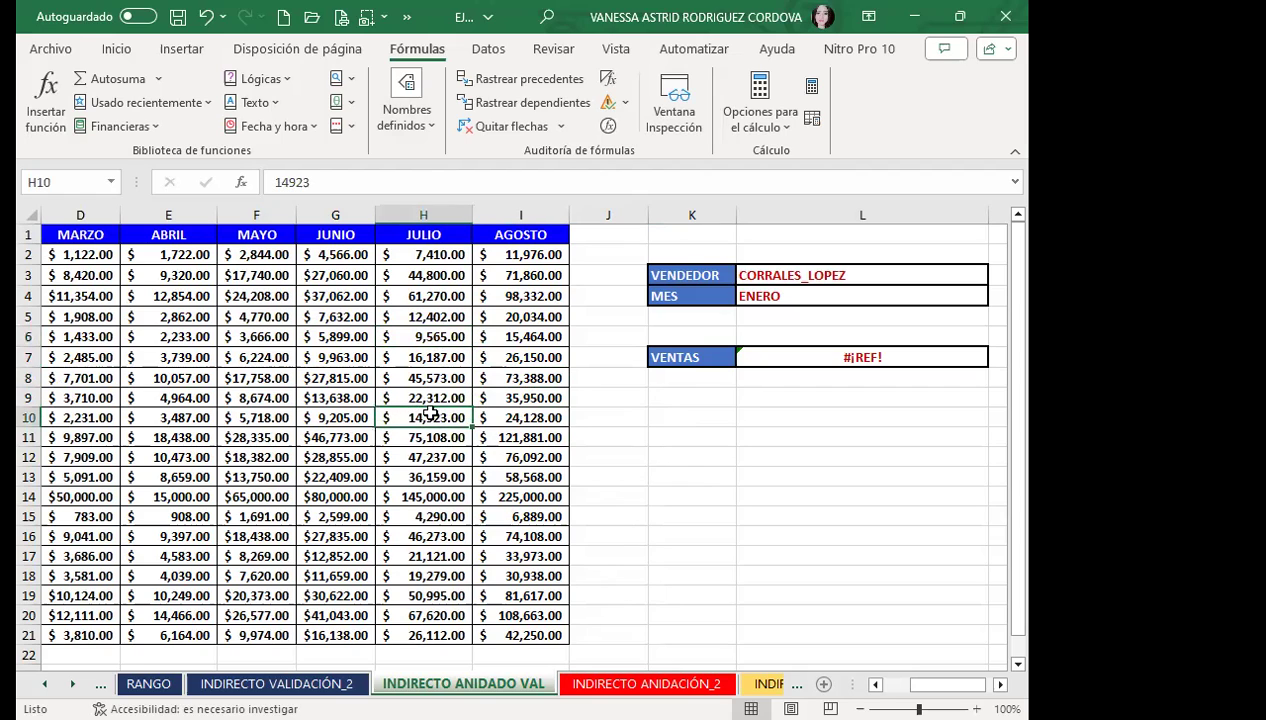
left_click(430, 397)
left_click(416, 336)
left_click(516, 415)
left_click(437, 433)
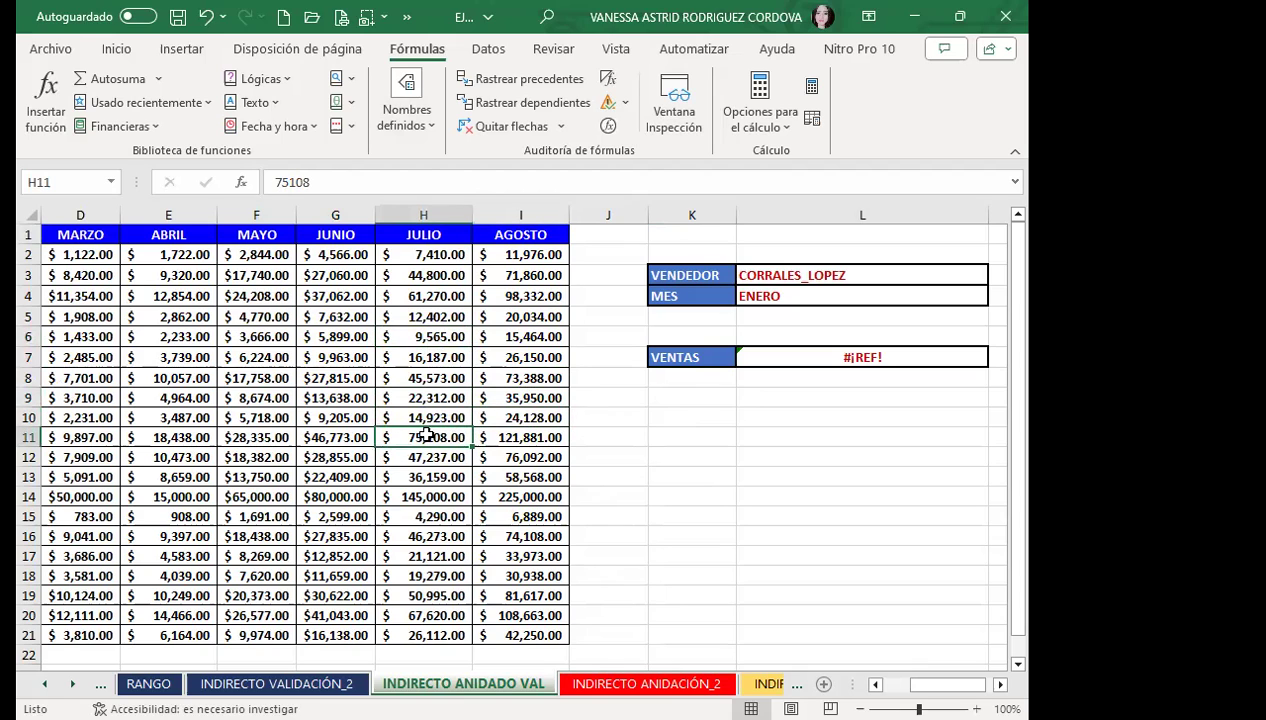
left_click(428, 416)
left_click(423, 398)
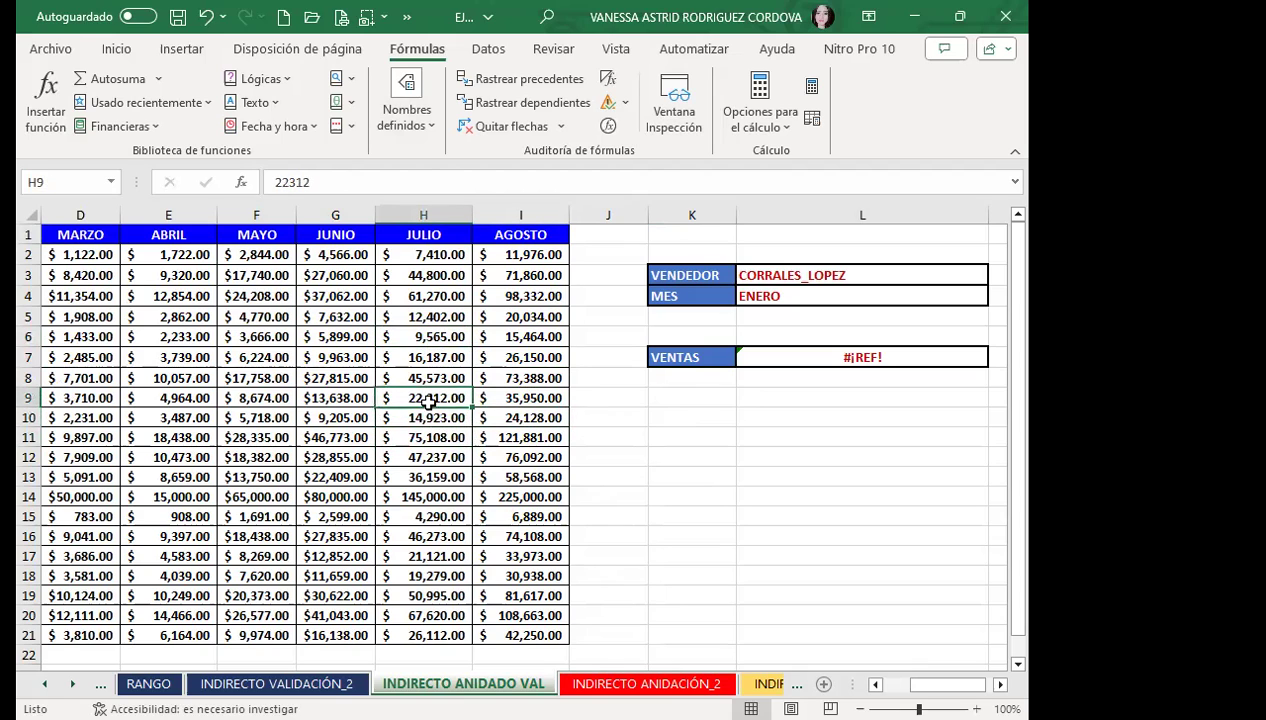
left_click(316, 371)
left_click(523, 456)
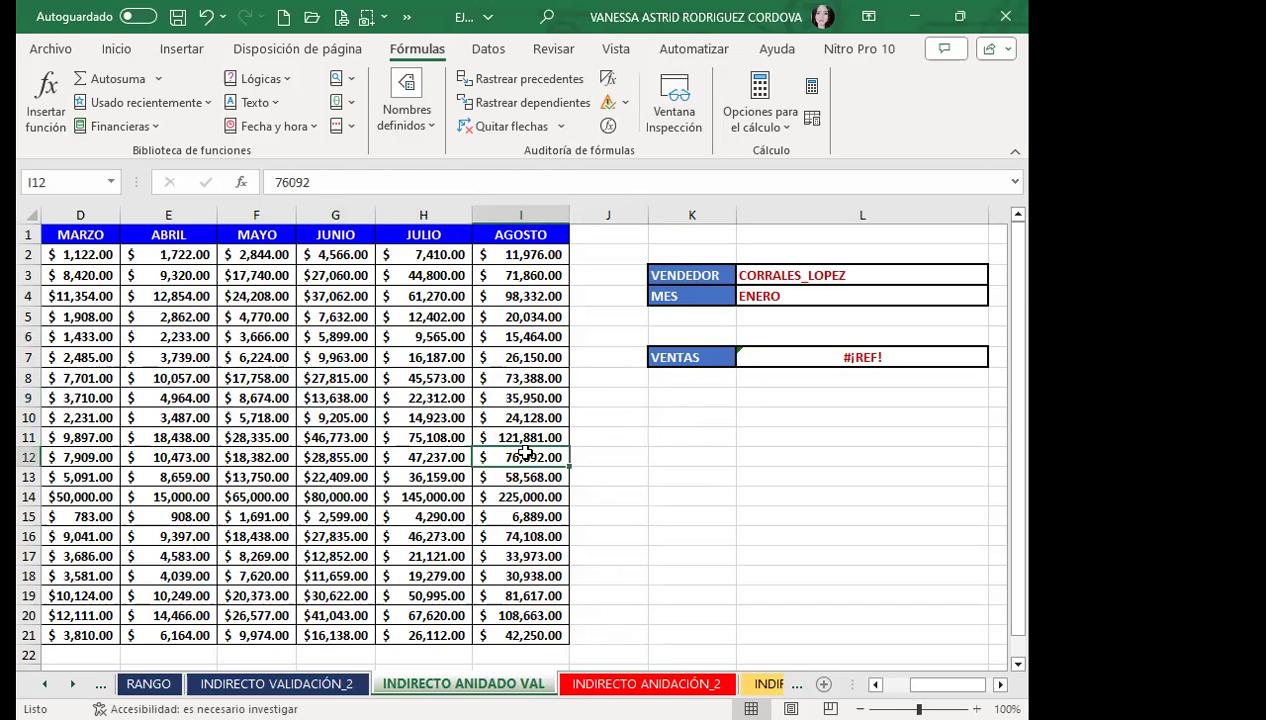
left_click(580, 431)
left_click(490, 416)
left_click(385, 395)
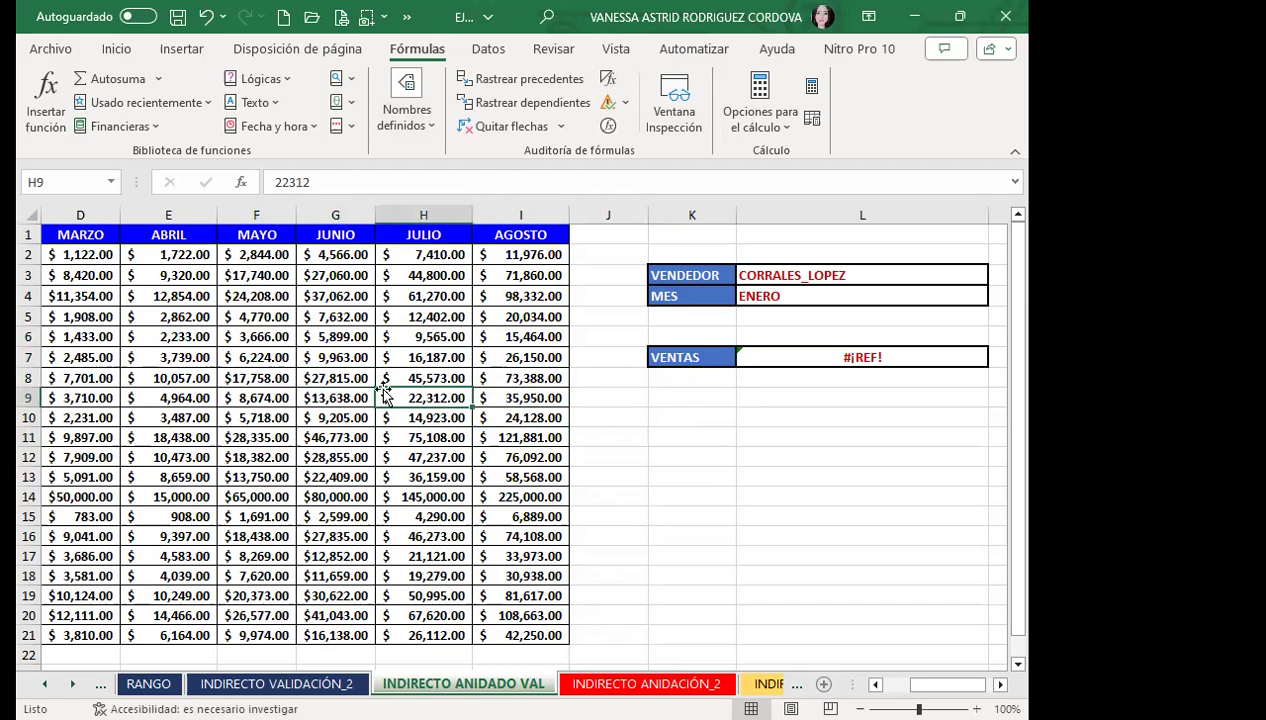